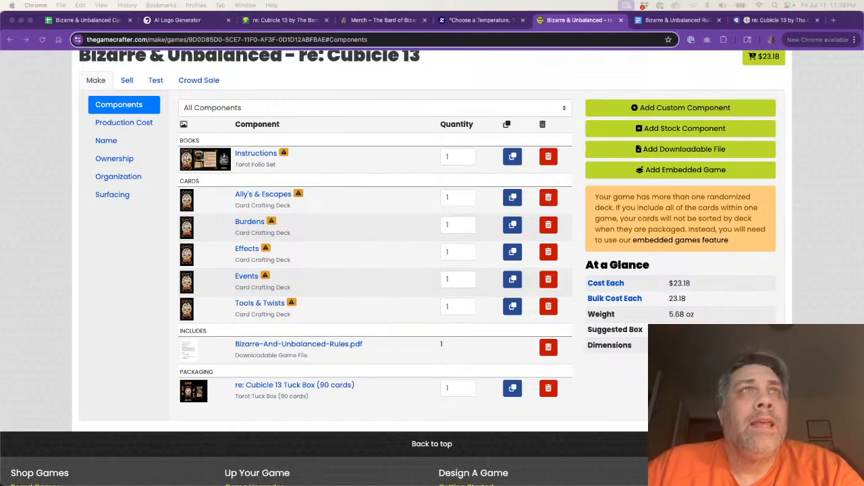
{"action": "scroll", "coordinate": [126, 347], "scroll_direction": "up", "scroll_amount": 3}
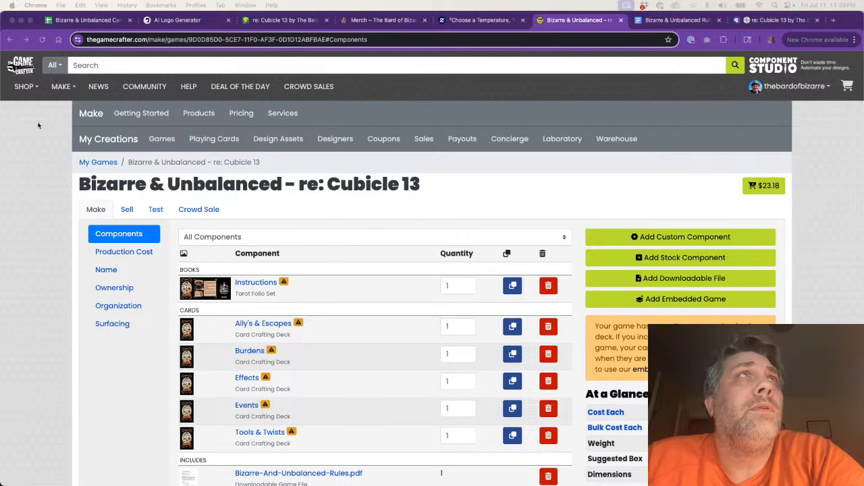
{"action": "left_click", "coordinate": [81, 395]}
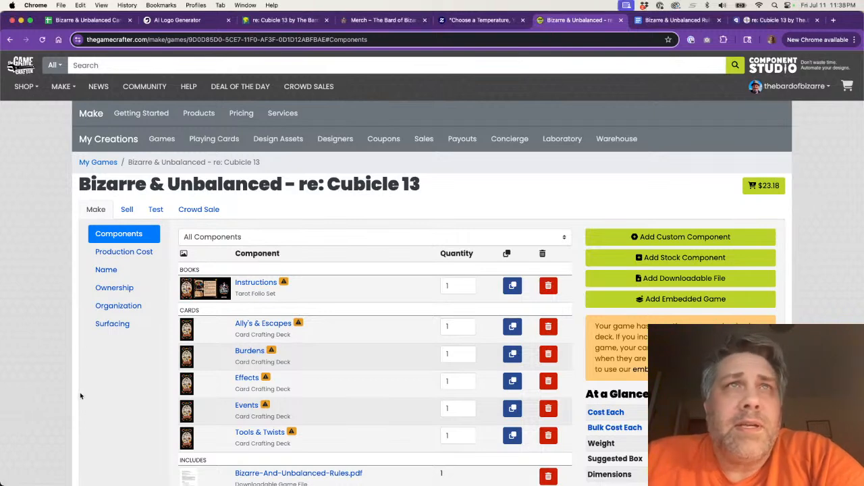
{"action": "scroll", "coordinate": [80, 395], "scroll_direction": "down", "scroll_amount": 2}
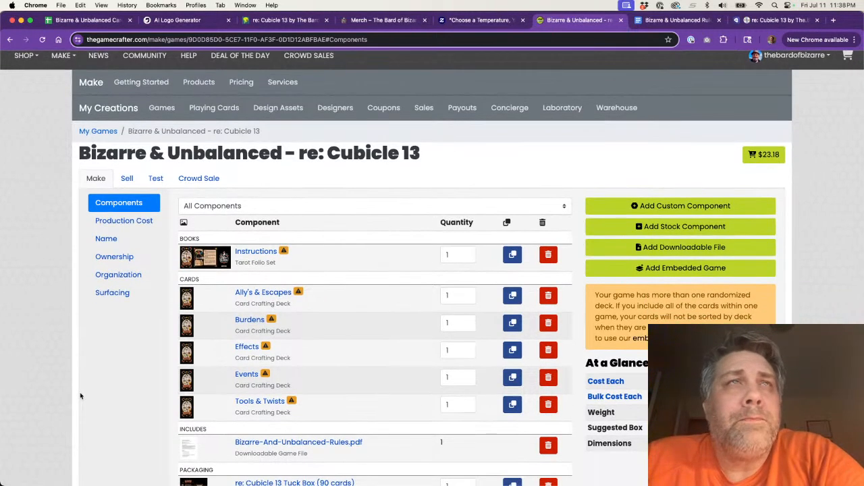
{"action": "scroll", "coordinate": [81, 395], "scroll_direction": "up", "scroll_amount": 2}
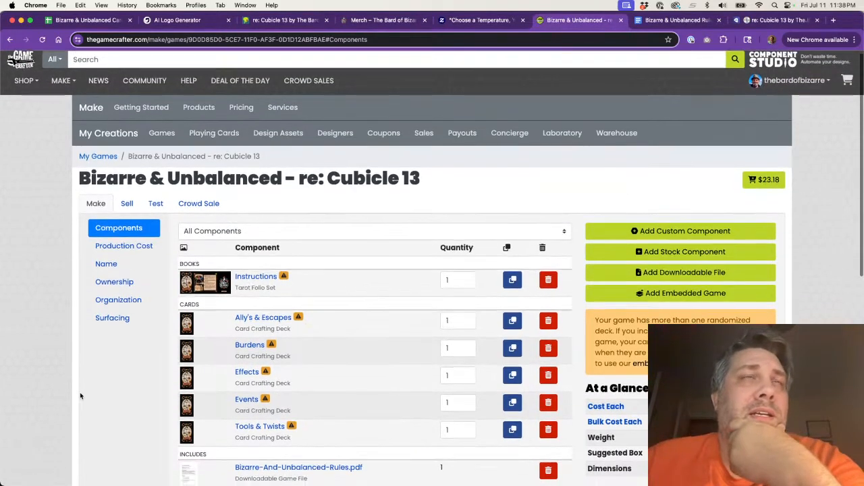
{"action": "scroll", "coordinate": [80, 396], "scroll_direction": "down", "scroll_amount": 2}
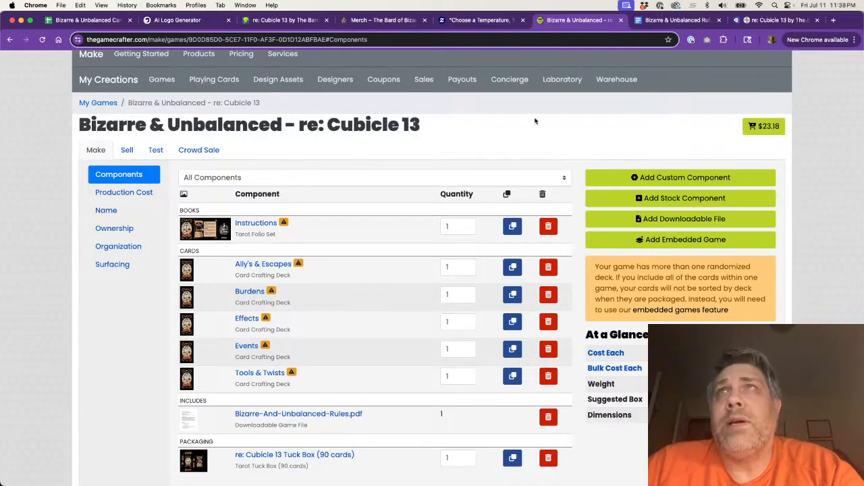
- Open the catalogue of custom components for the game and browse the Books and Cards categories
{"action": "left_click", "coordinate": [658, 177]}
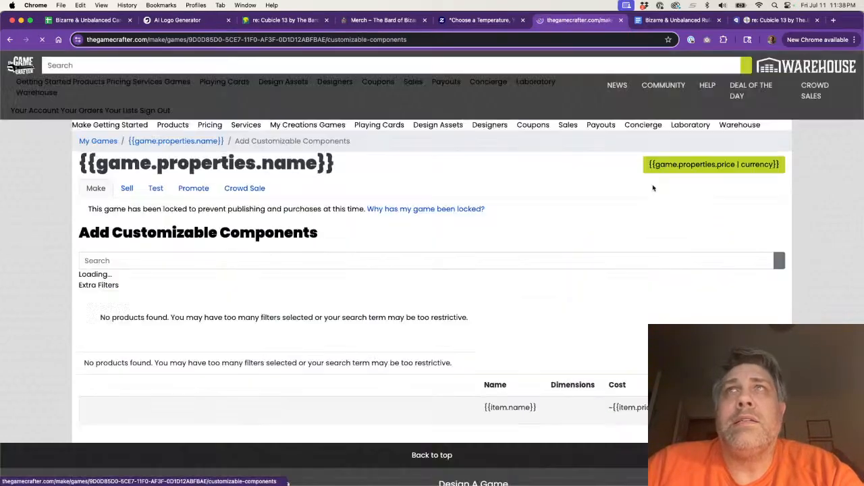
{"action": "scroll", "coordinate": [414, 238], "scroll_direction": "down", "scroll_amount": 3}
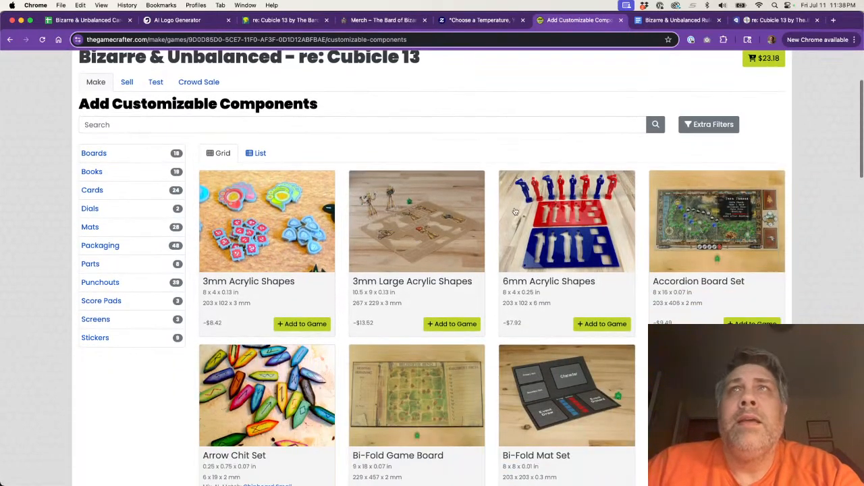
{"action": "left_click", "coordinate": [91, 172]}
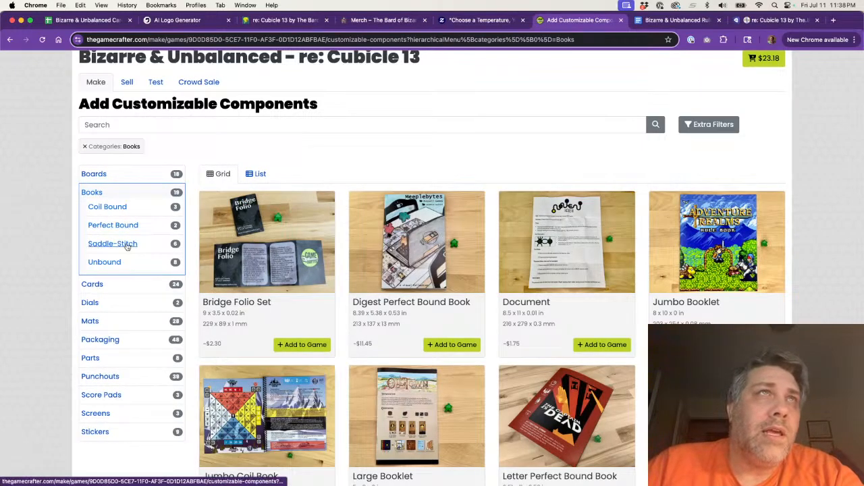
{"action": "left_click", "coordinate": [92, 284]}
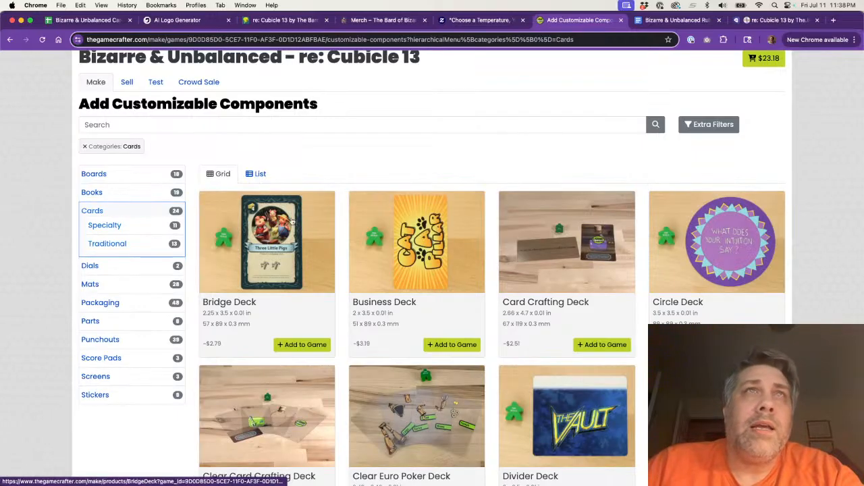
{"action": "scroll", "coordinate": [268, 250], "scroll_direction": "down", "scroll_amount": 3}
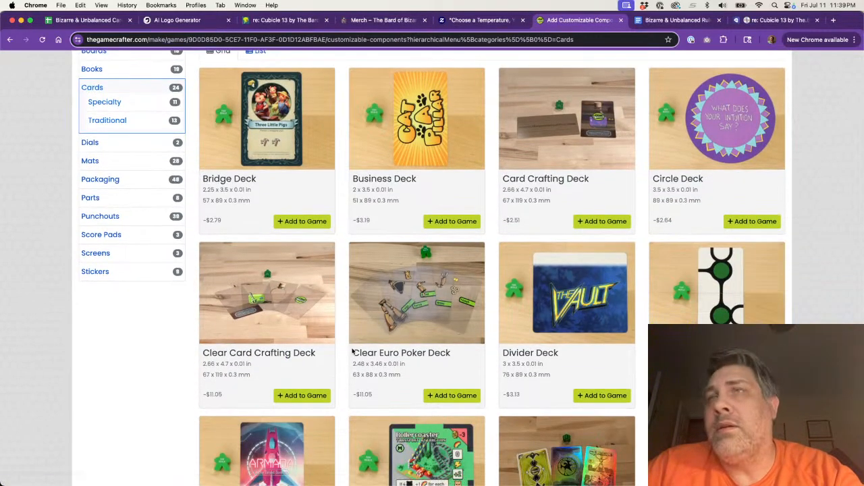
{"action": "scroll", "coordinate": [387, 412], "scroll_direction": "down", "scroll_amount": 6}
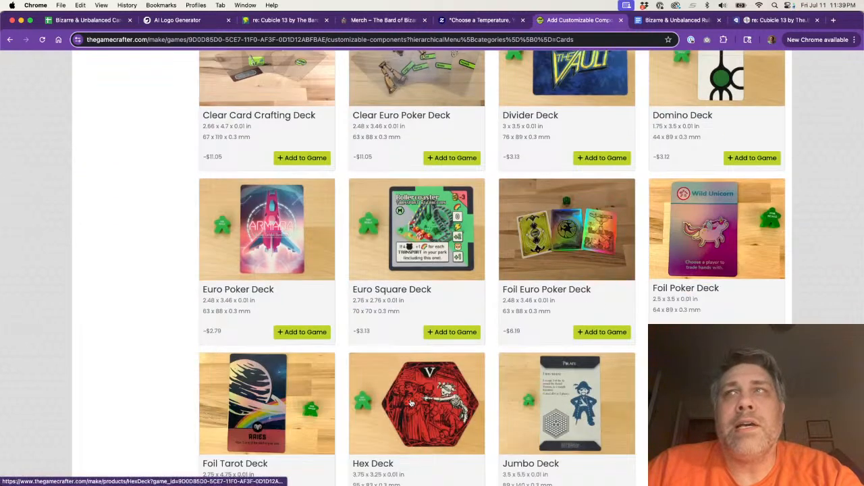
{"action": "scroll", "coordinate": [405, 405], "scroll_direction": "down", "scroll_amount": 4}
{"action": "scroll", "coordinate": [171, 228], "scroll_direction": "up", "scroll_amount": 10}
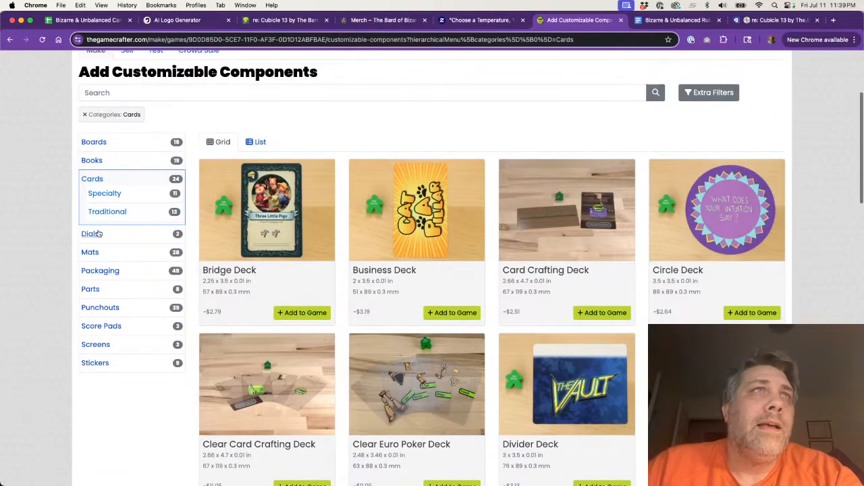
- Browse the customizable components in the Dials, Mats and Packaging categories
{"action": "left_click", "coordinate": [95, 233]}
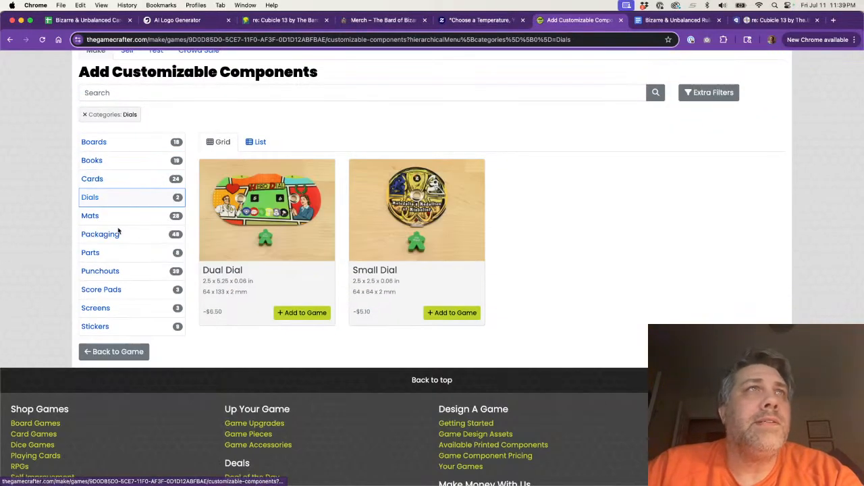
{"action": "left_click", "coordinate": [90, 218]}
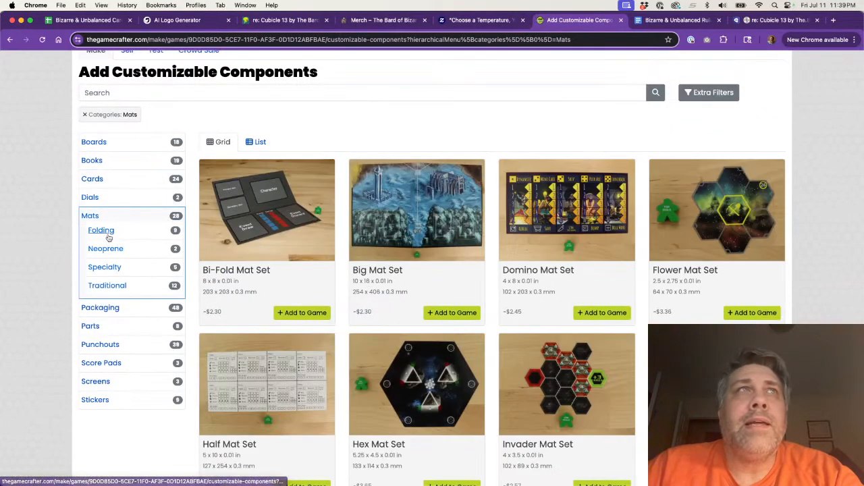
{"action": "left_click", "coordinate": [92, 309]}
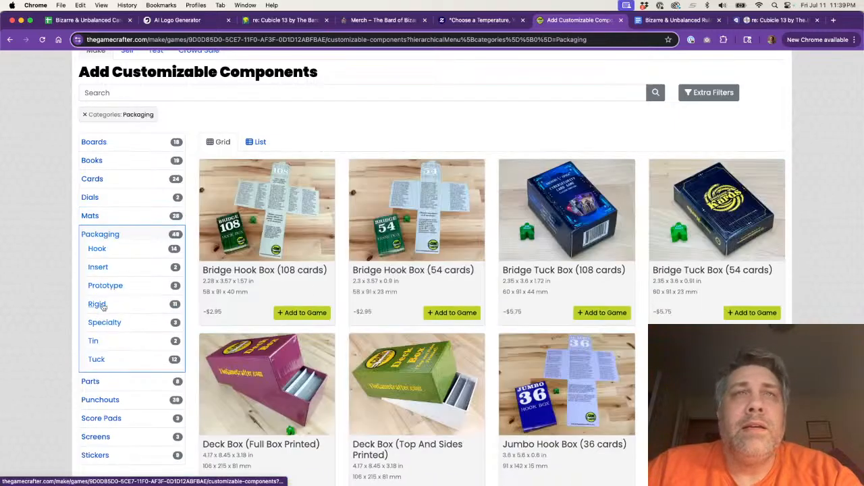
{"action": "scroll", "coordinate": [324, 294], "scroll_direction": "down", "scroll_amount": 7}
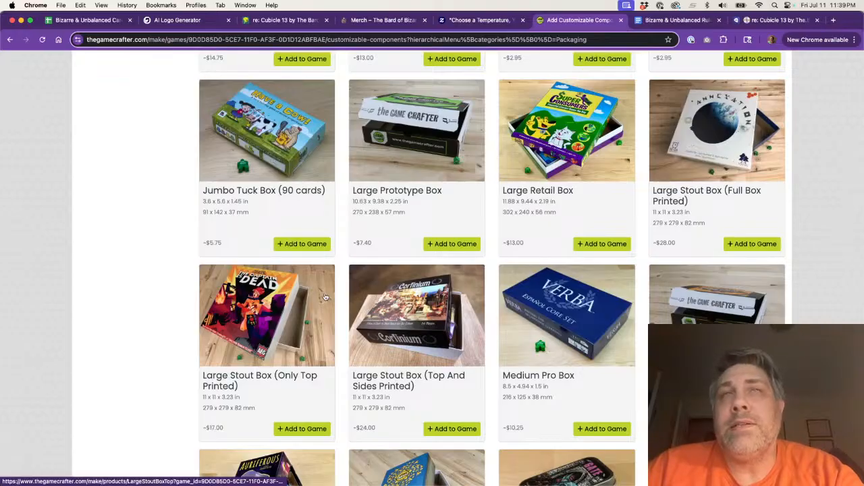
{"action": "scroll", "coordinate": [324, 297], "scroll_direction": "up", "scroll_amount": 5}
{"action": "scroll", "coordinate": [324, 297], "scroll_direction": "up", "scroll_amount": 3}
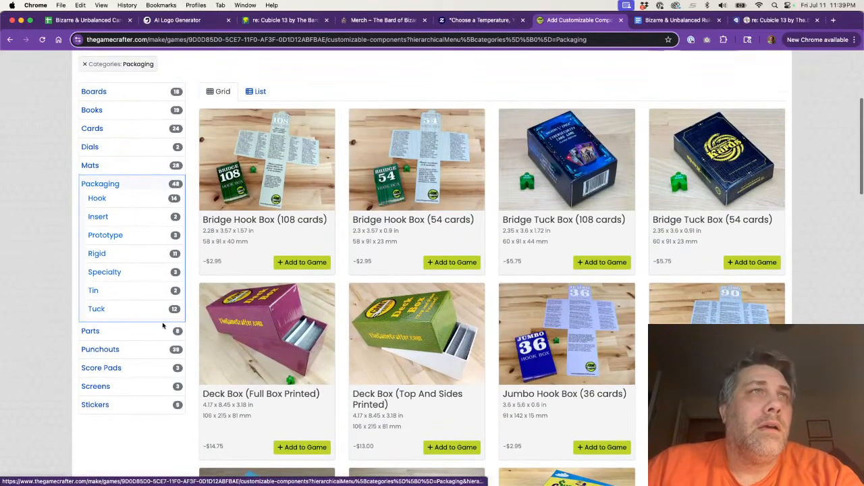
- Look through the customizable components in the Parts and Punchouts categories
{"action": "left_click", "coordinate": [89, 332]}
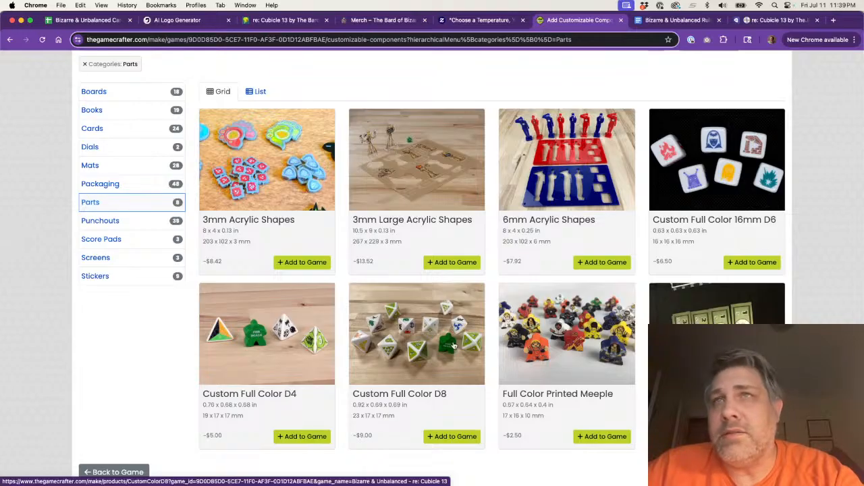
{"action": "scroll", "coordinate": [565, 335], "scroll_direction": "down", "scroll_amount": 1}
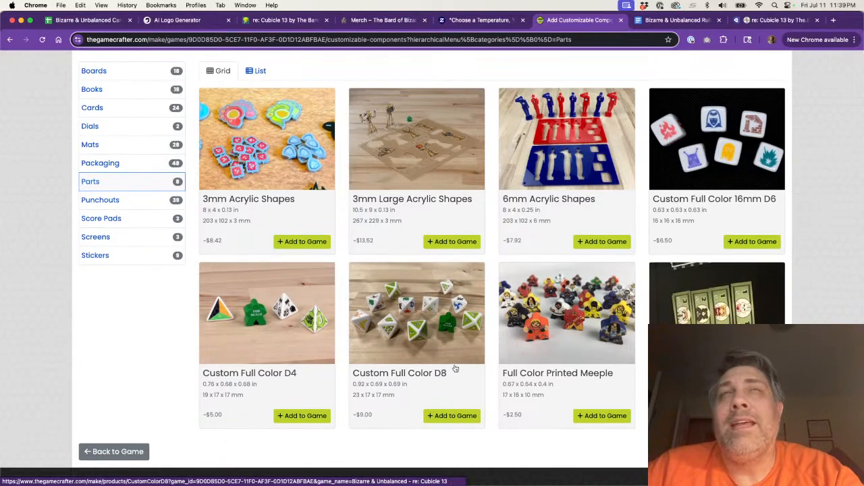
{"action": "scroll", "coordinate": [534, 323], "scroll_direction": "down", "scroll_amount": 10}
{"action": "scroll", "coordinate": [206, 208], "scroll_direction": "up", "scroll_amount": 15}
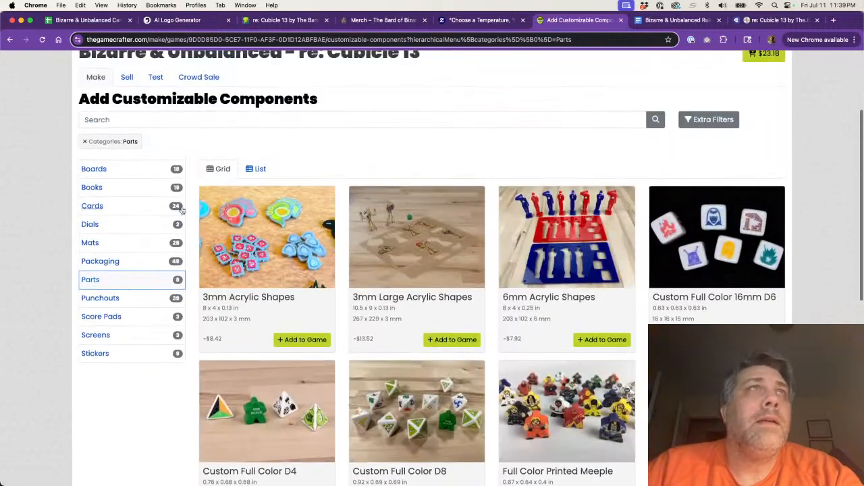
{"action": "left_click", "coordinate": [96, 298]}
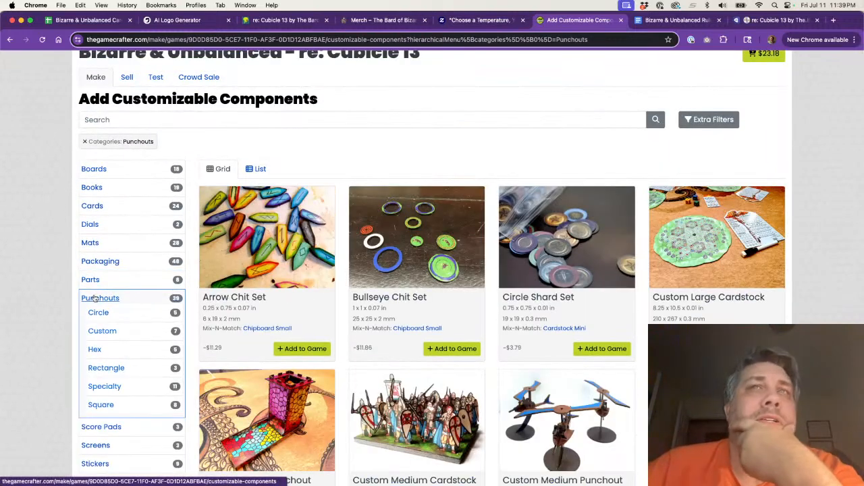
{"action": "scroll", "coordinate": [94, 297], "scroll_direction": "down", "scroll_amount": 3}
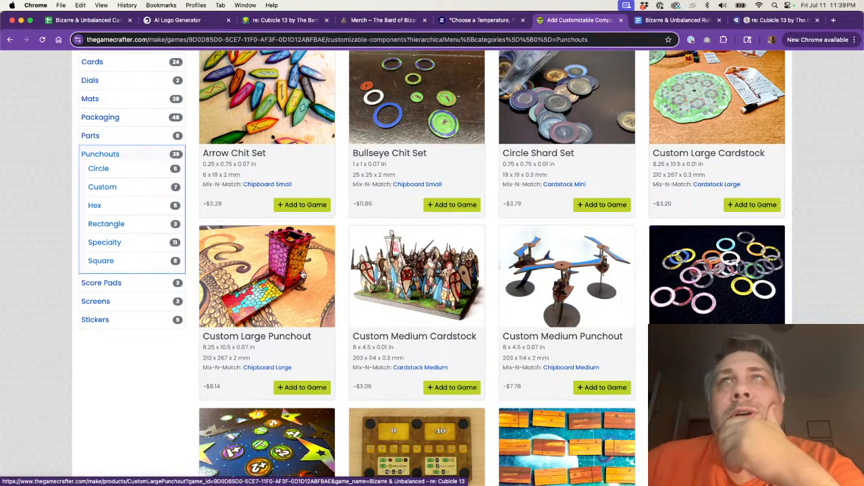
{"action": "scroll", "coordinate": [302, 274], "scroll_direction": "down", "scroll_amount": 3}
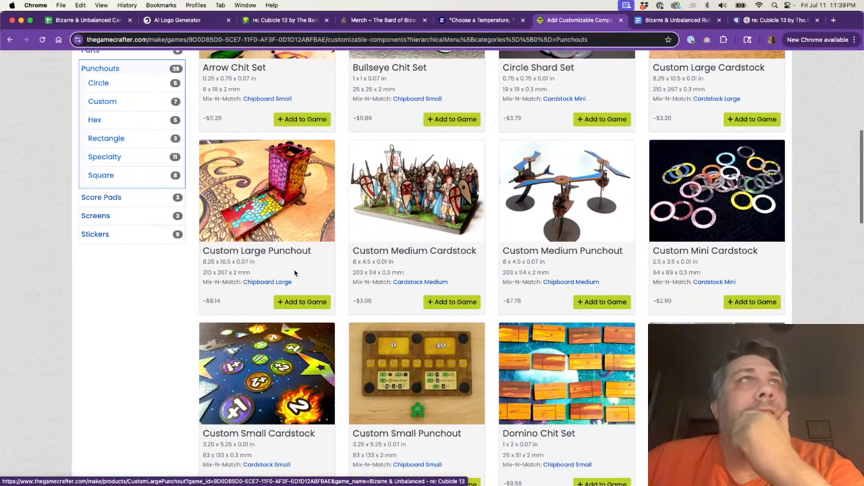
- Examine the customizable components offered under Score Pads, Screens and Stickers
{"action": "left_click", "coordinate": [96, 199]}
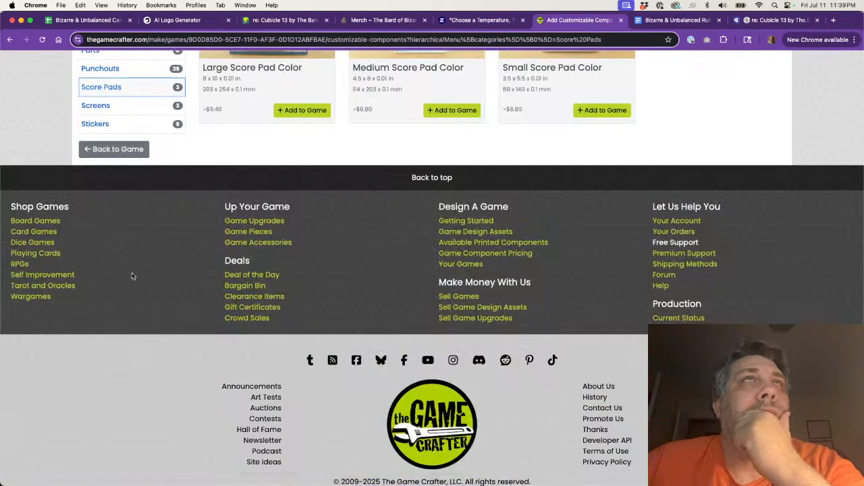
{"action": "scroll", "coordinate": [133, 275], "scroll_direction": "up", "scroll_amount": 5}
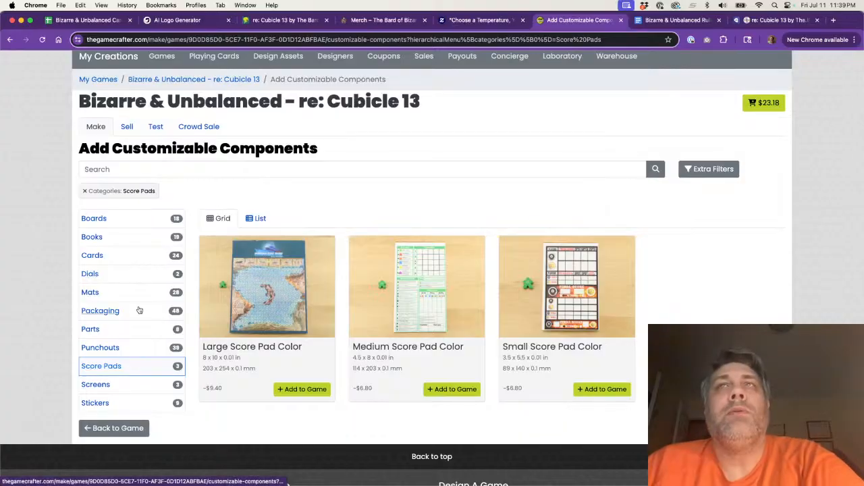
{"action": "left_click", "coordinate": [95, 385]}
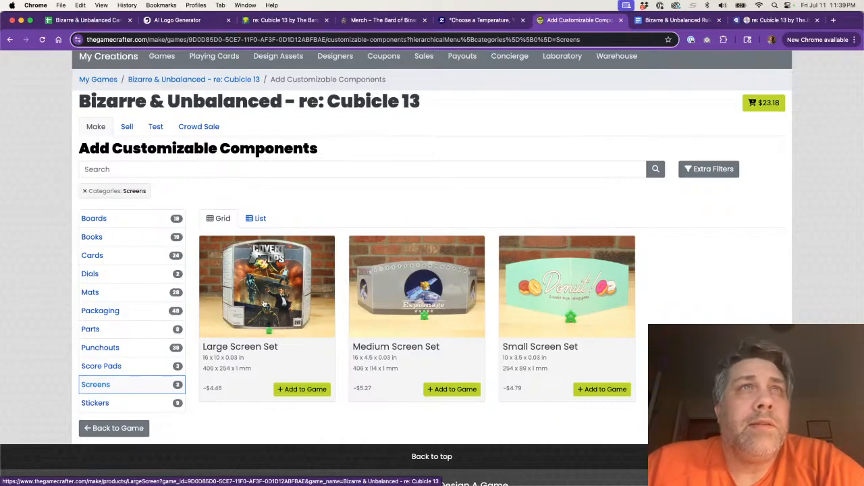
{"action": "scroll", "coordinate": [45, 360], "scroll_direction": "down", "scroll_amount": 1}
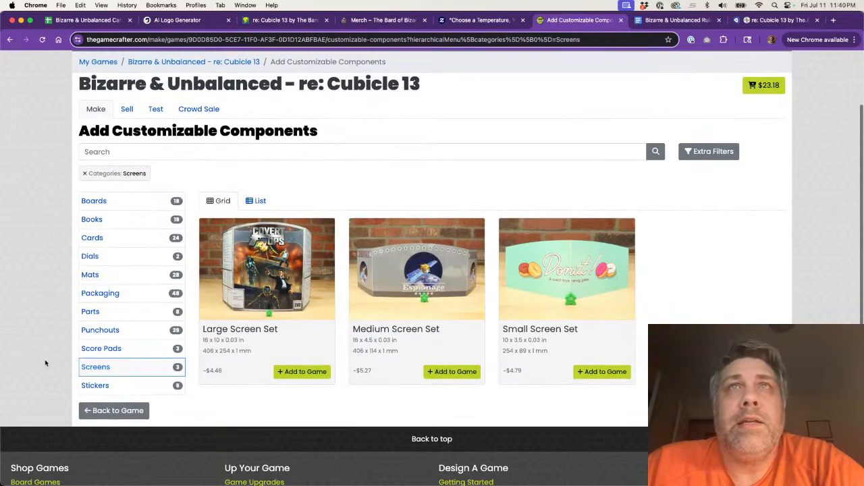
{"action": "left_click", "coordinate": [94, 385]}
{"action": "scroll", "coordinate": [68, 296], "scroll_direction": "down", "scroll_amount": 3}
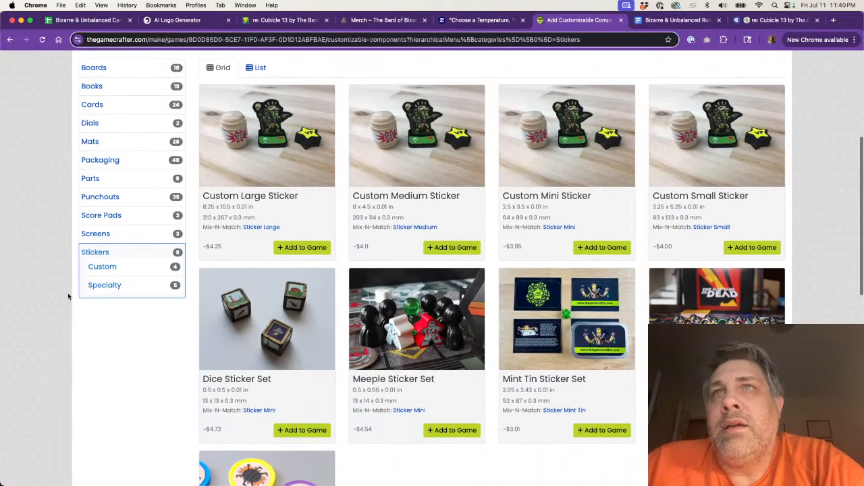
{"action": "scroll", "coordinate": [67, 295], "scroll_direction": "down", "scroll_amount": 3}
{"action": "scroll", "coordinate": [68, 296], "scroll_direction": "up", "scroll_amount": 6}
{"action": "scroll", "coordinate": [67, 296], "scroll_direction": "up", "scroll_amount": 1}
- Return to the Bizarre & Unbalanced - re: Cubicle 13 game page and review its component list down to the packaging
{"action": "left_click", "coordinate": [9, 39]}
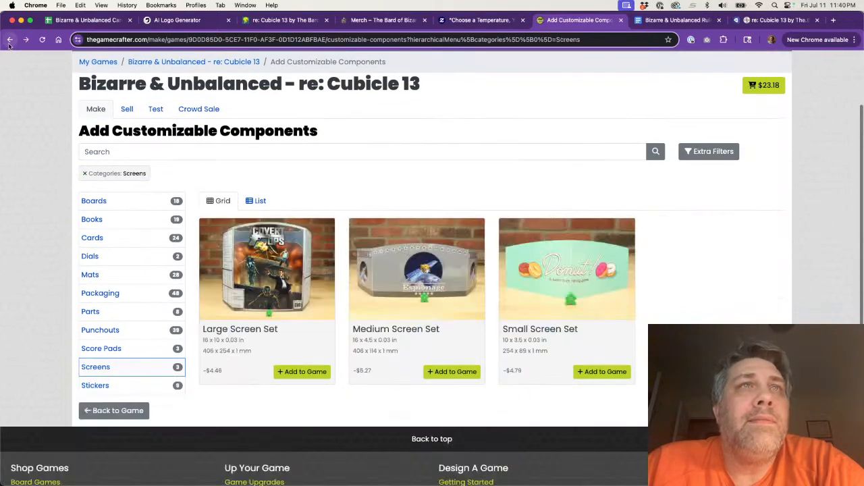
{"action": "left_click", "coordinate": [10, 41]}
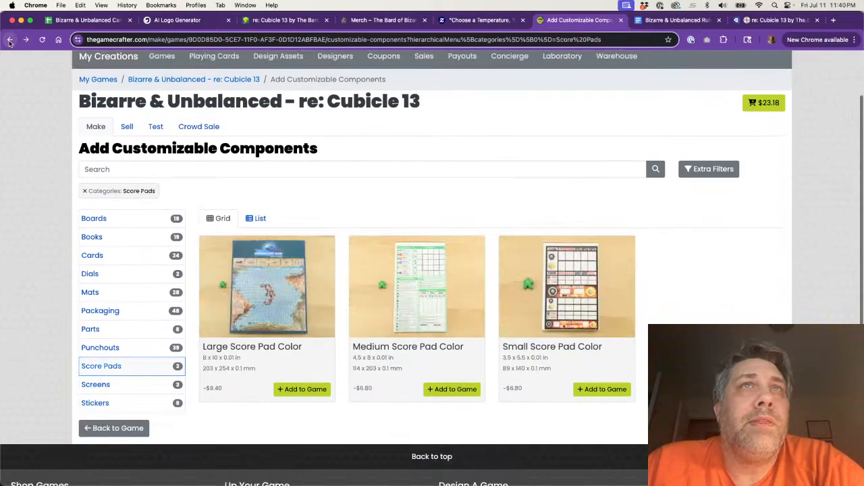
{"action": "left_click", "coordinate": [10, 40]}
{"action": "scroll", "coordinate": [152, 263], "scroll_direction": "up", "scroll_amount": 5}
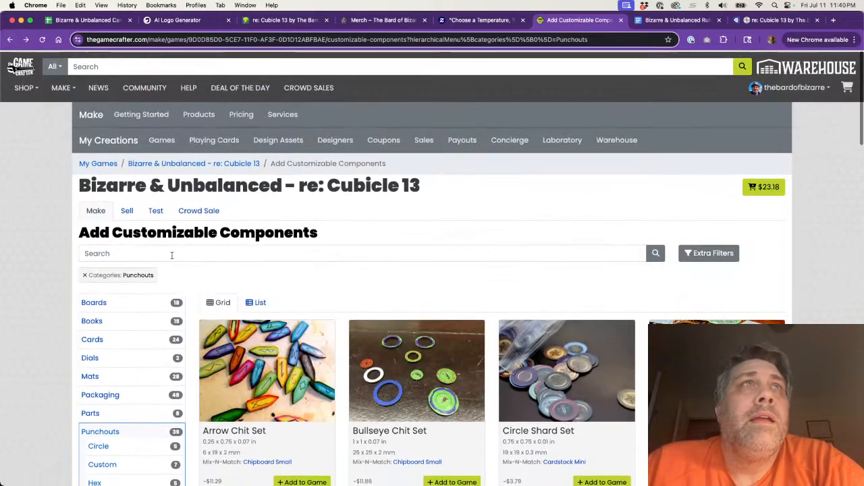
{"action": "left_click", "coordinate": [177, 164]}
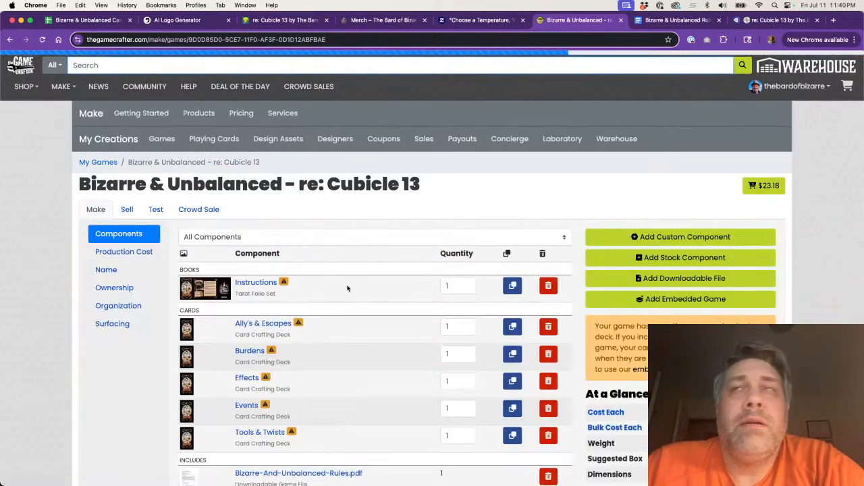
{"action": "scroll", "coordinate": [173, 341], "scroll_direction": "down", "scroll_amount": 3}
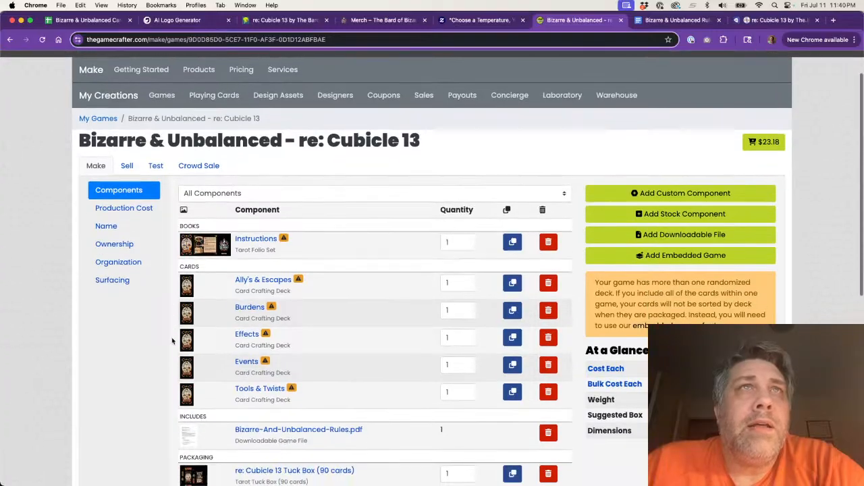
{"action": "scroll", "coordinate": [173, 343], "scroll_direction": "up", "scroll_amount": 1}
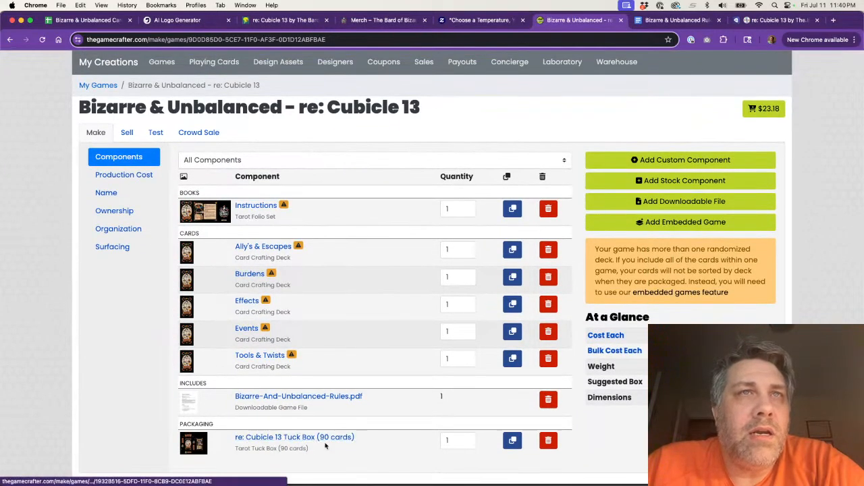
{"action": "mouse_move", "coordinate": [193, 444]}
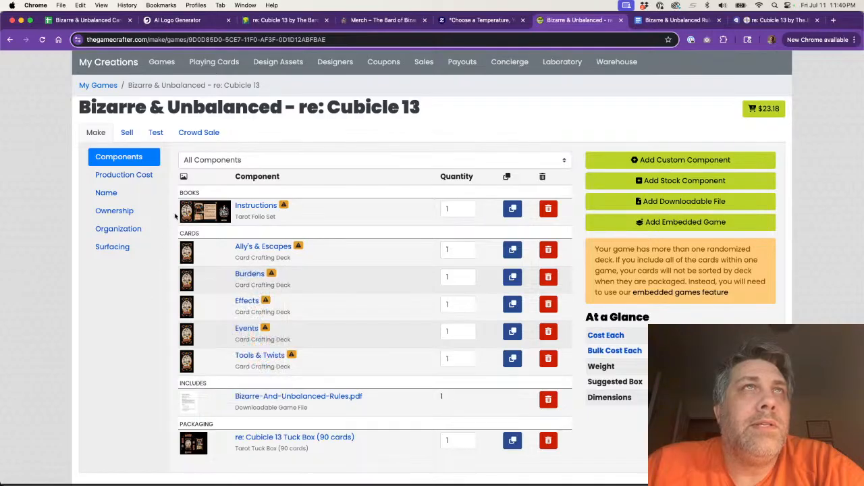
- Open the re: Cubicle 13 Tuck Box (90 cards) component and examine its proof with cut lines and bleed, closing the proof when done
{"action": "left_click", "coordinate": [268, 438]}
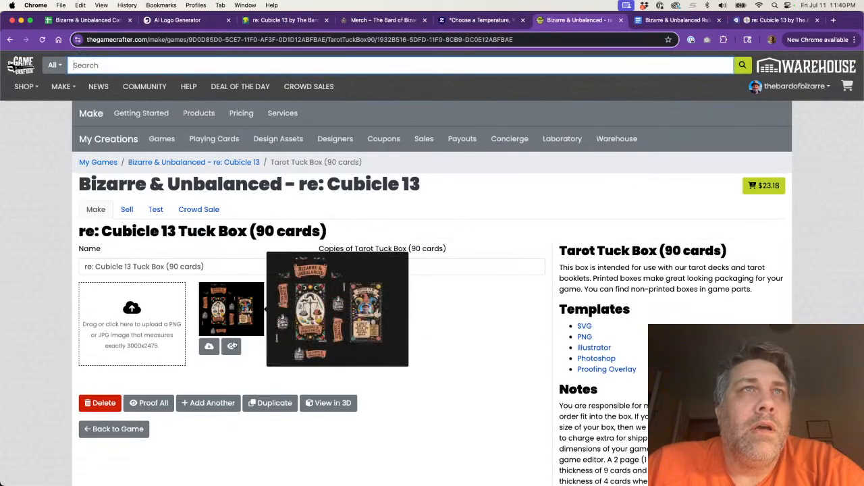
{"action": "left_click", "coordinate": [230, 347]}
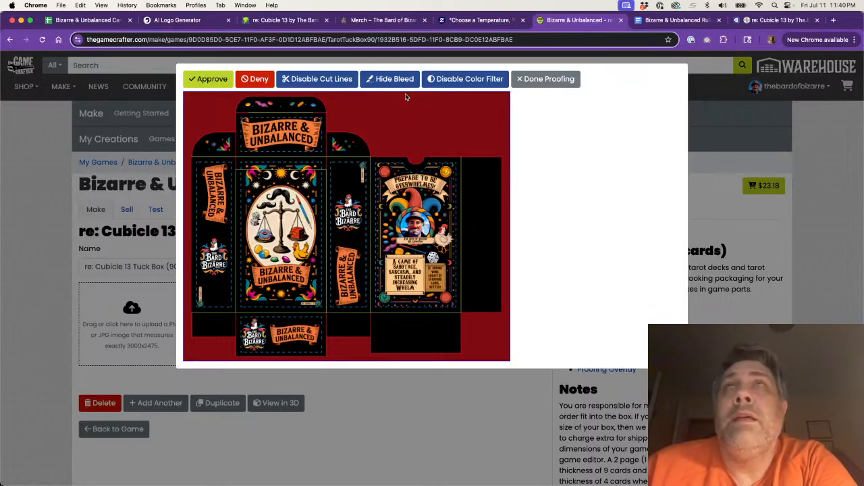
{"action": "left_click", "coordinate": [544, 79]}
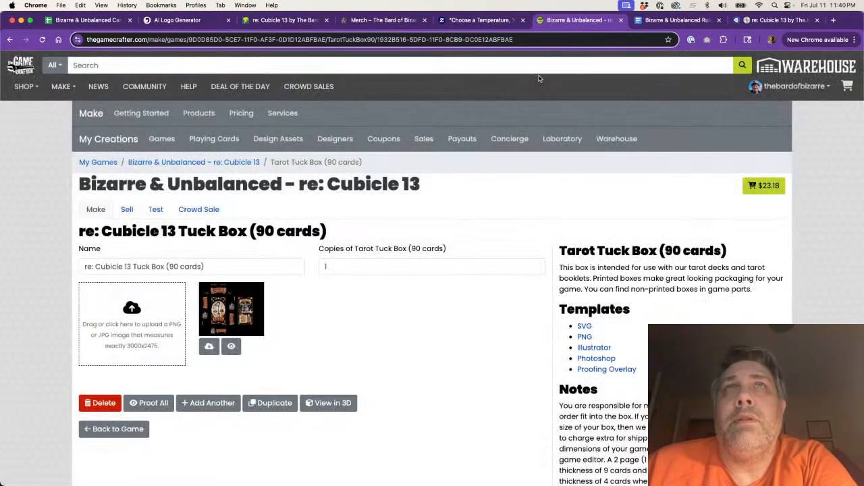
- View the tuck box in 3D and turn it to inspect its front, side and top artwork
{"action": "left_click", "coordinate": [328, 402]}
{"action": "left_click_drag", "start_coordinate": [404, 363], "coordinate": [536, 301]}
{"action": "left_click_drag", "start_coordinate": [383, 279], "coordinate": [526, 289]}
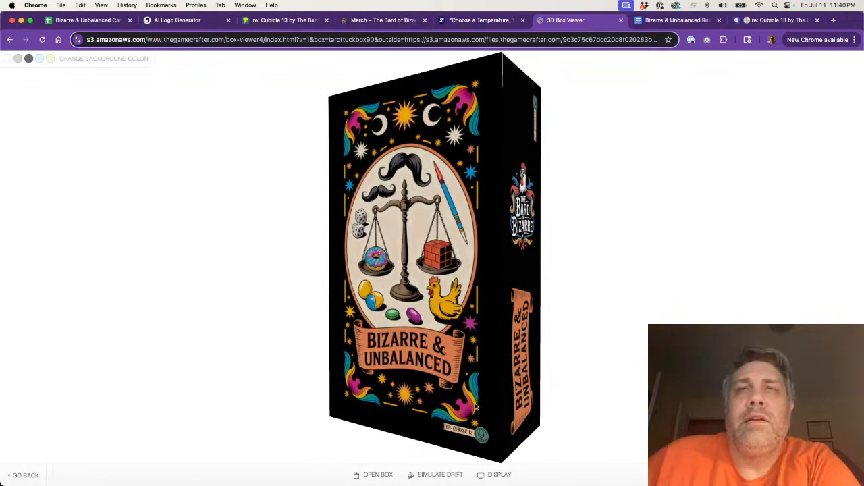
{"action": "scroll", "coordinate": [432, 376], "scroll_direction": "down", "scroll_amount": 5}
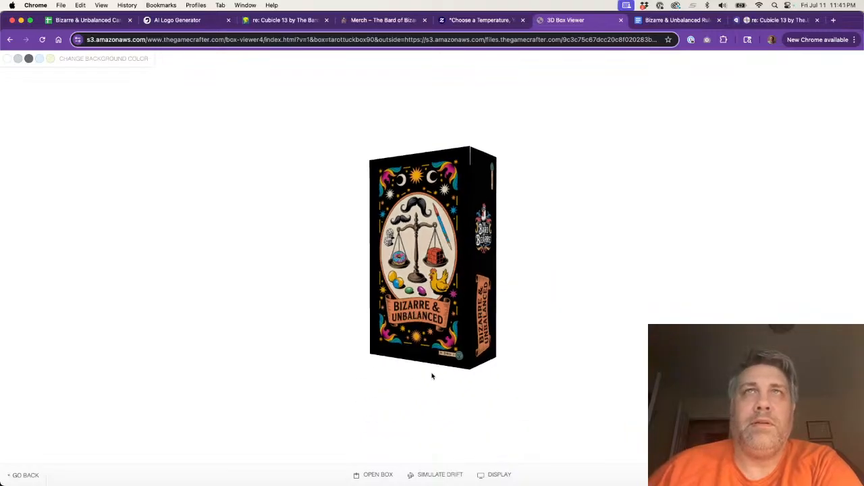
{"action": "left_click_drag", "start_coordinate": [432, 375], "coordinate": [427, 339]}
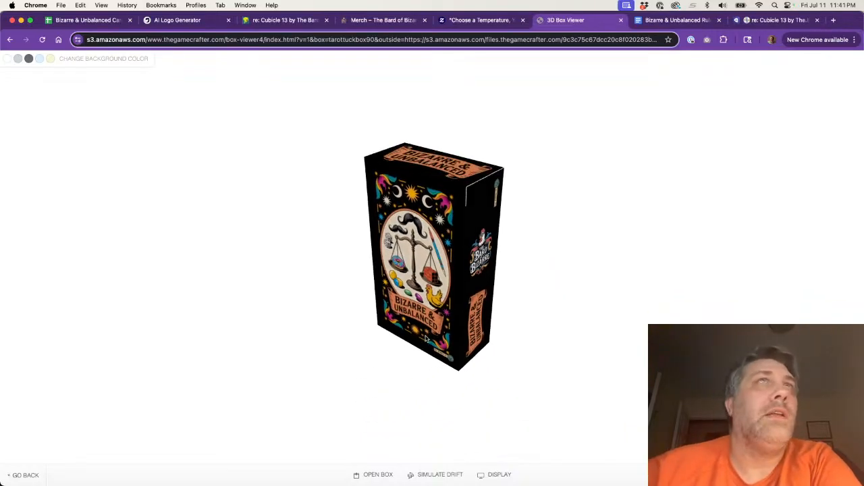
- Change the 3D viewer's background to dark gray and inspect the box's side, top and back edges up close
{"action": "left_click", "coordinate": [28, 59]}
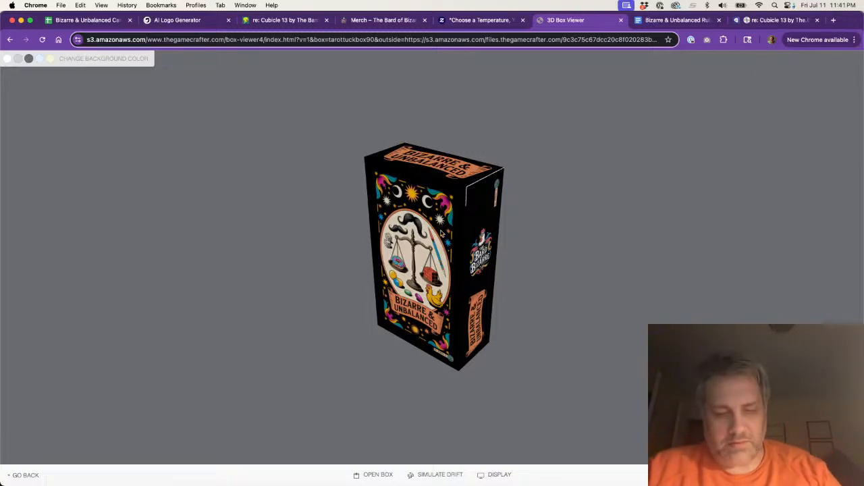
{"action": "scroll", "coordinate": [443, 233], "scroll_direction": "up", "scroll_amount": 5}
{"action": "scroll", "coordinate": [442, 233], "scroll_direction": "up", "scroll_amount": 3}
{"action": "scroll", "coordinate": [443, 233], "scroll_direction": "down", "scroll_amount": 4}
{"action": "scroll", "coordinate": [442, 233], "scroll_direction": "up", "scroll_amount": 5}
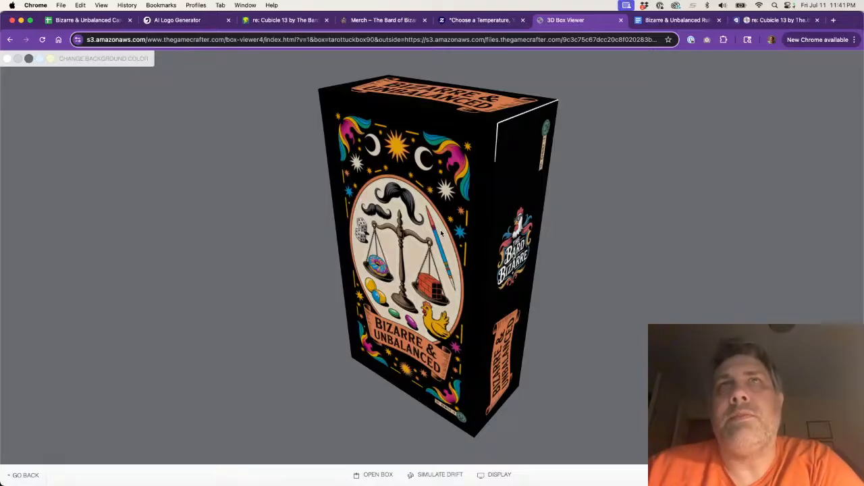
{"action": "left_click_drag", "start_coordinate": [498, 259], "coordinate": [453, 255]}
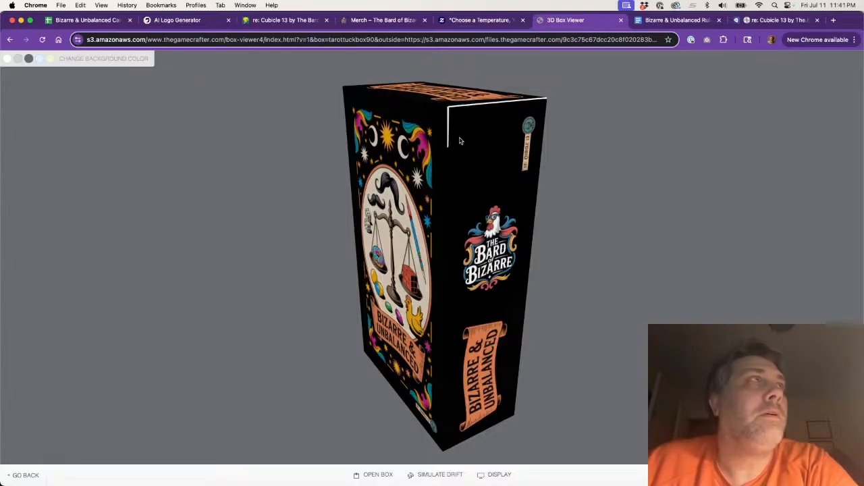
{"action": "left_click_drag", "start_coordinate": [481, 170], "coordinate": [436, 227]}
{"action": "left_click_drag", "start_coordinate": [439, 259], "coordinate": [438, 244]}
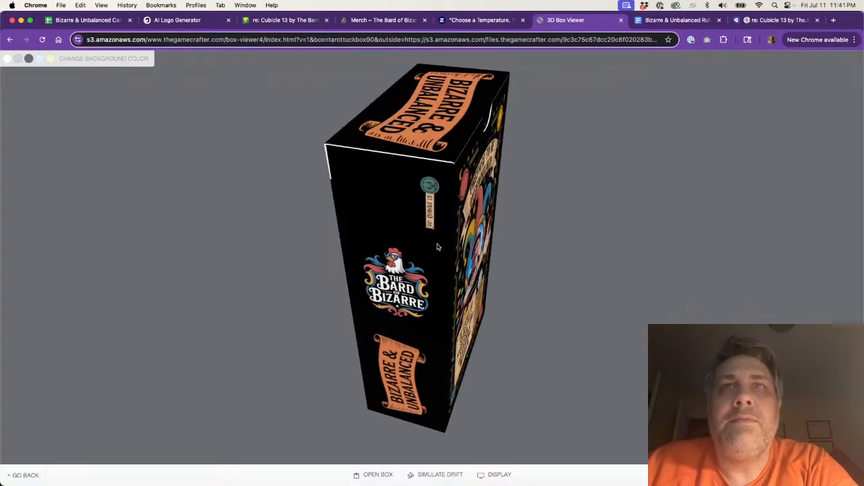
- Open the 3D box to 22%, turn it towards its back, and open the flaps further to 62%
{"action": "left_click", "coordinate": [378, 476]}
{"action": "left_click_drag", "start_coordinate": [384, 443], "coordinate": [414, 443]}
{"action": "left_click_drag", "start_coordinate": [433, 442], "coordinate": [407, 442]}
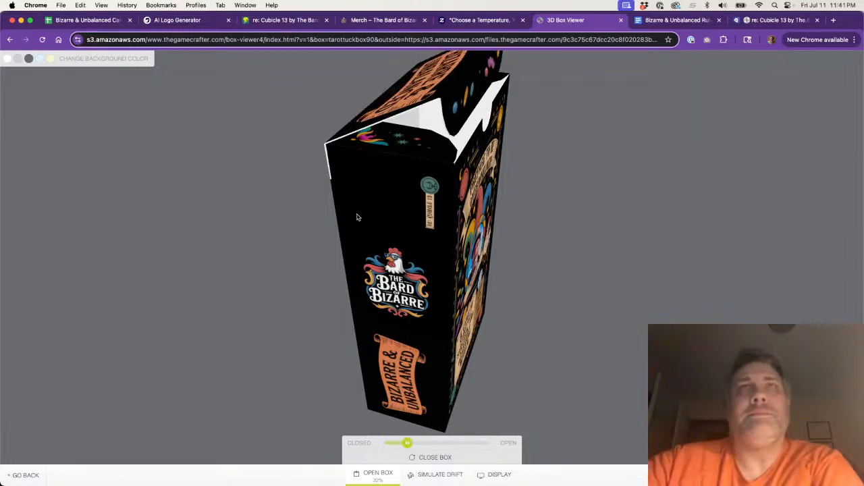
{"action": "left_click_drag", "start_coordinate": [458, 214], "coordinate": [414, 235]}
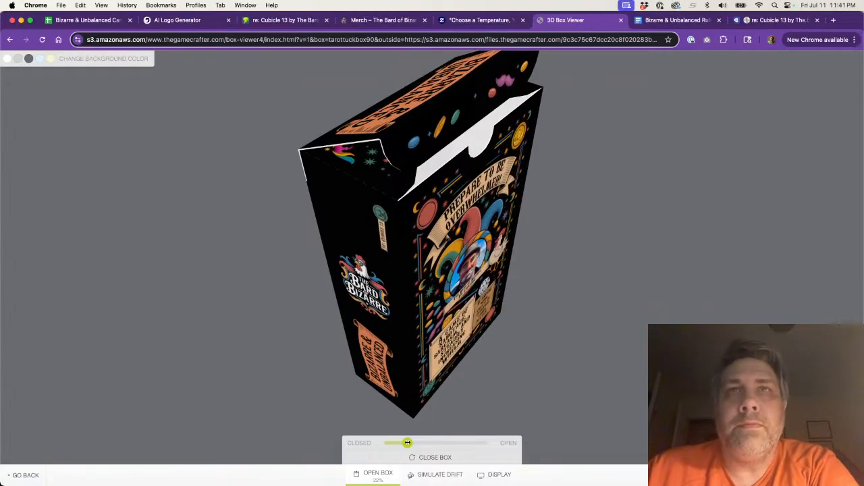
{"action": "left_click_drag", "start_coordinate": [408, 443], "coordinate": [449, 431]}
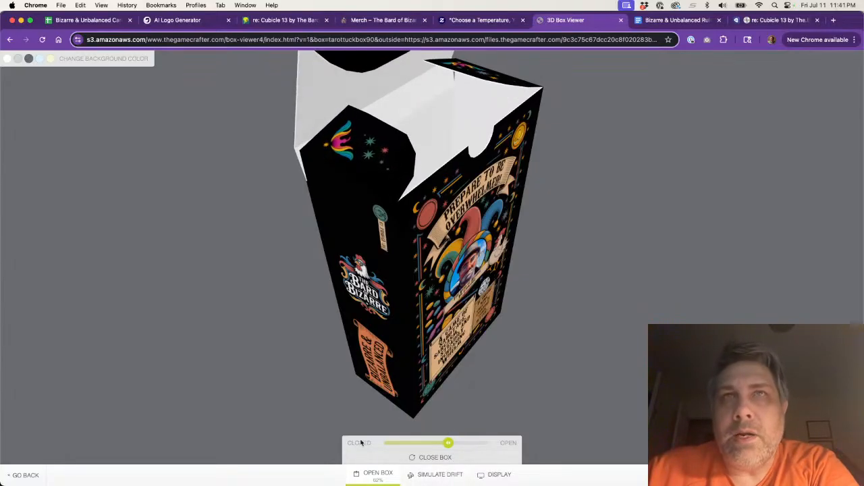
- Simulate print drift on the opened box at the maximum of 100%, with the back panel facing the viewer
{"action": "left_click", "coordinate": [435, 474]}
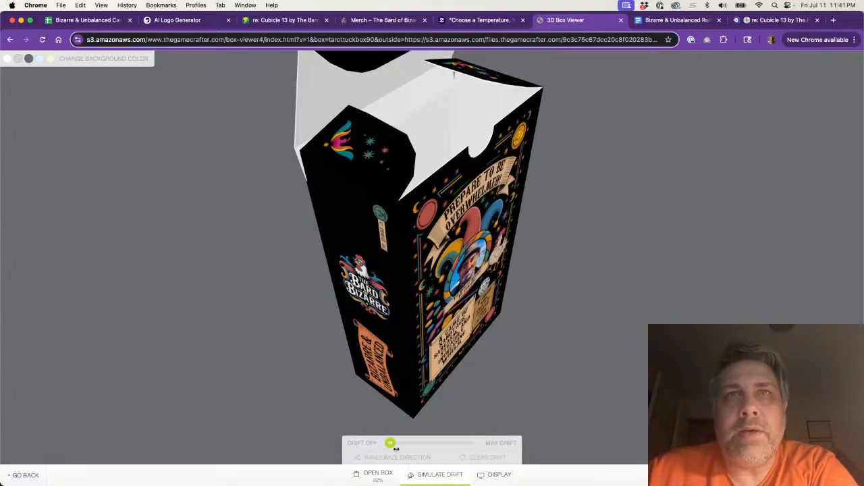
{"action": "left_click_drag", "start_coordinate": [392, 443], "coordinate": [472, 443]}
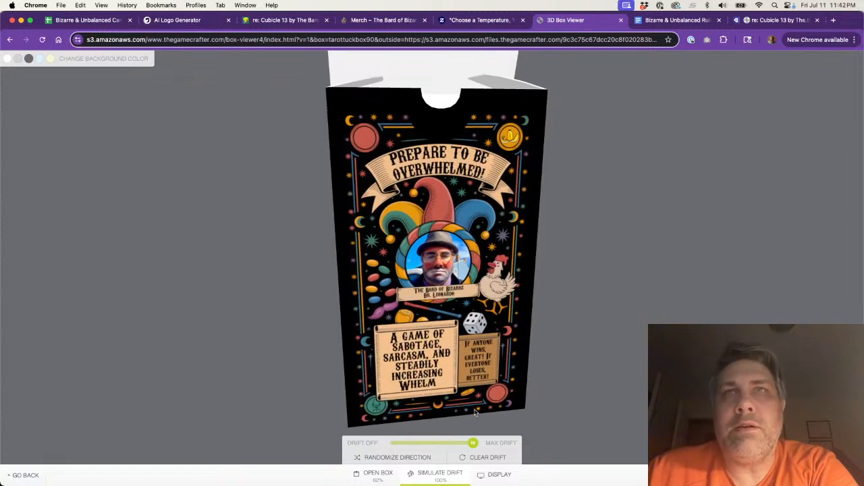
{"action": "mouse_move", "coordinate": [473, 443]}
{"action": "left_mouse_down"}
{"action": "mouse_move", "coordinate": [386, 443]}
{"action": "mouse_move", "coordinate": [473, 443]}
{"action": "left_mouse_up"}
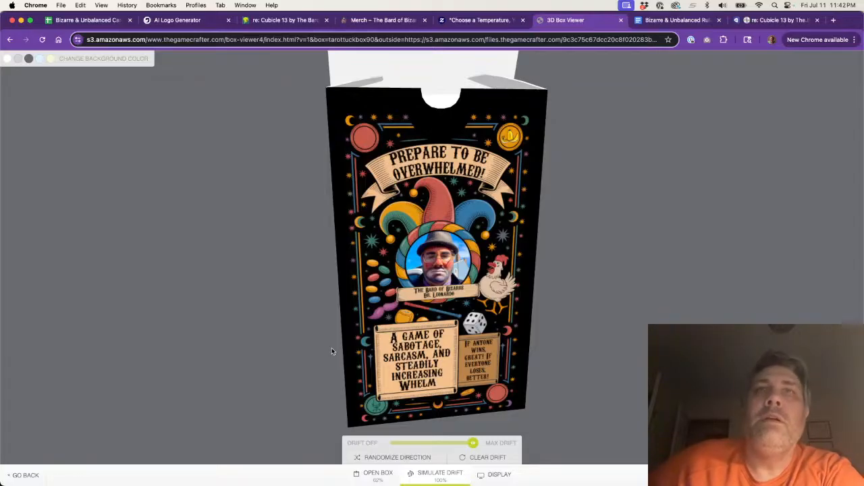
- Randomize the drift direction repeatedly to compare how the back panel artwork shifts at maximum drift
{"action": "left_click", "coordinate": [380, 459]}
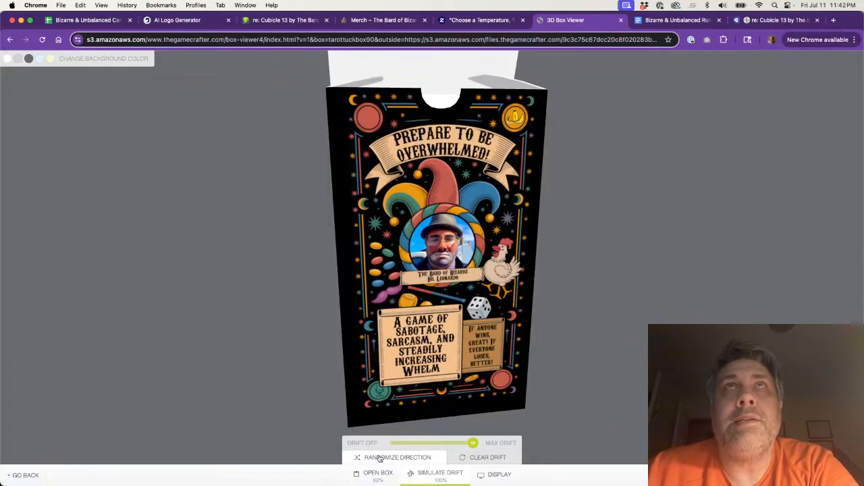
{"action": "left_click", "coordinate": [380, 459]}
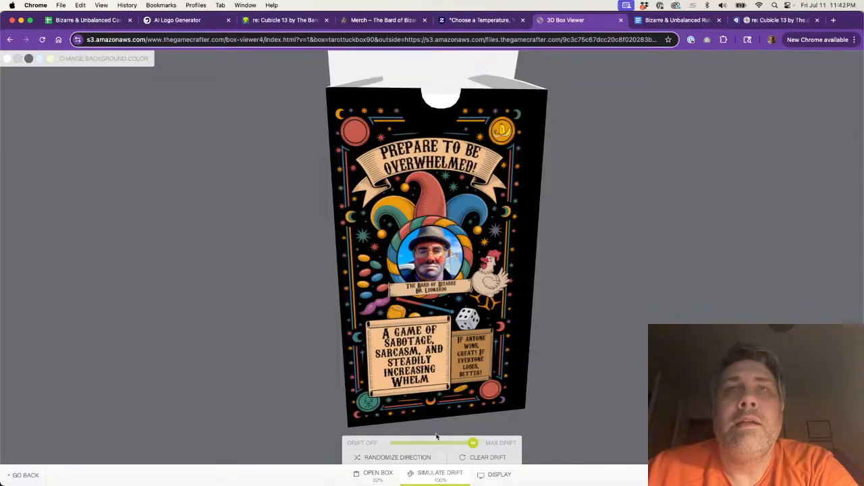
{"action": "left_click", "coordinate": [401, 461]}
{"action": "left_click", "coordinate": [402, 462]}
{"action": "left_click", "coordinate": [402, 462]}
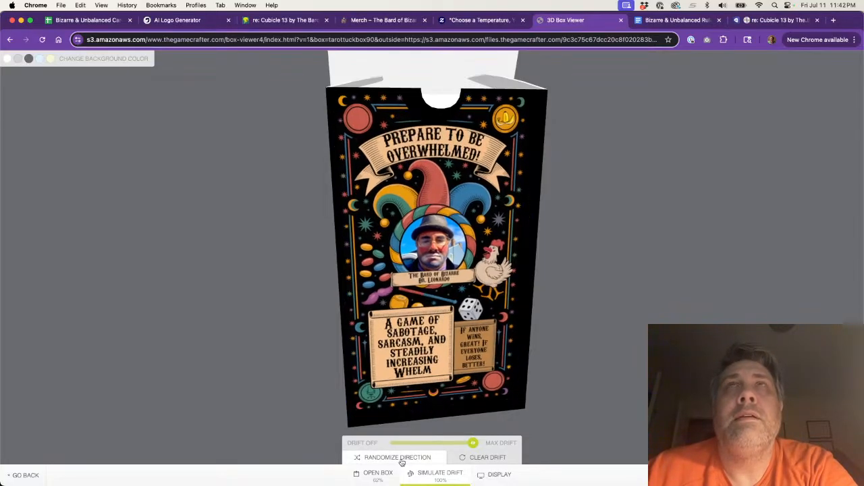
{"action": "left_click", "coordinate": [401, 462]}
{"action": "left_click", "coordinate": [402, 462]}
{"action": "left_click", "coordinate": [402, 461]}
{"action": "left_click", "coordinate": [401, 461]}
{"action": "left_click", "coordinate": [402, 462]}
{"action": "left_click", "coordinate": [402, 462]}
{"action": "left_click", "coordinate": [402, 462]}
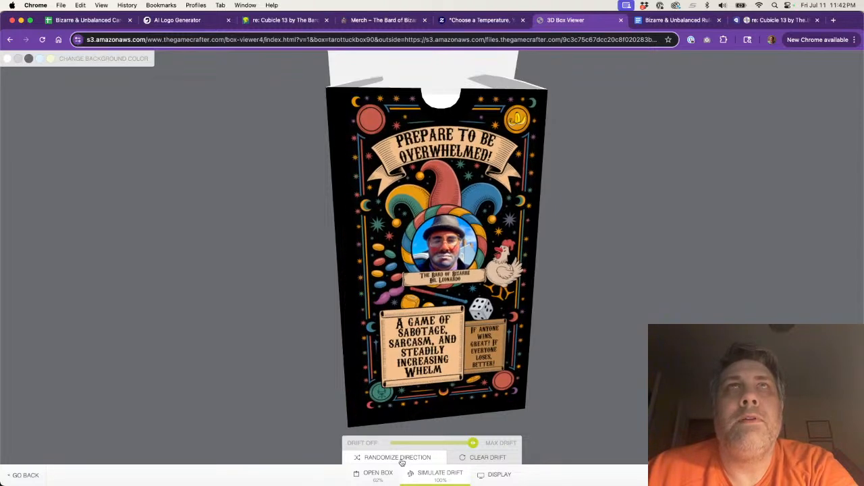
{"action": "left_click", "coordinate": [402, 462]}
{"action": "left_click", "coordinate": [402, 462]}
{"action": "left_click", "coordinate": [402, 462]}
{"action": "left_click", "coordinate": [402, 462]}
{"action": "left_click", "coordinate": [401, 462]}
{"action": "left_click", "coordinate": [402, 463]}
{"action": "left_click", "coordinate": [402, 462]}
{"action": "left_click", "coordinate": [401, 462]}
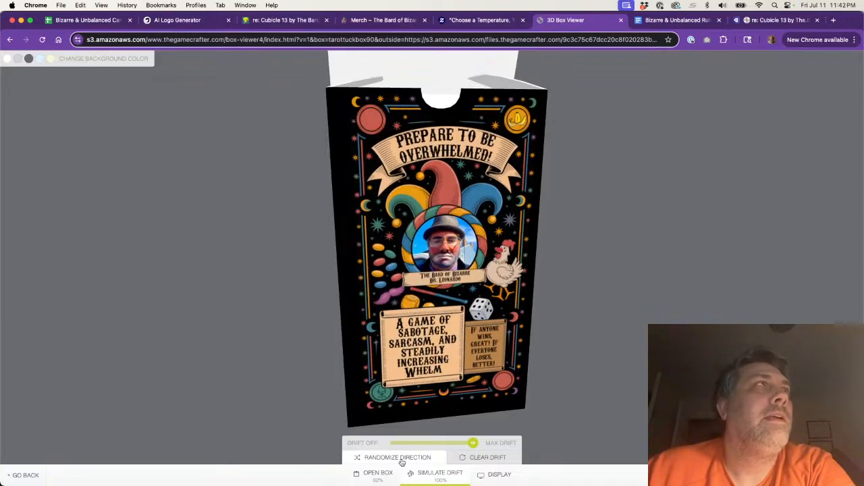
{"action": "left_click", "coordinate": [402, 462]}
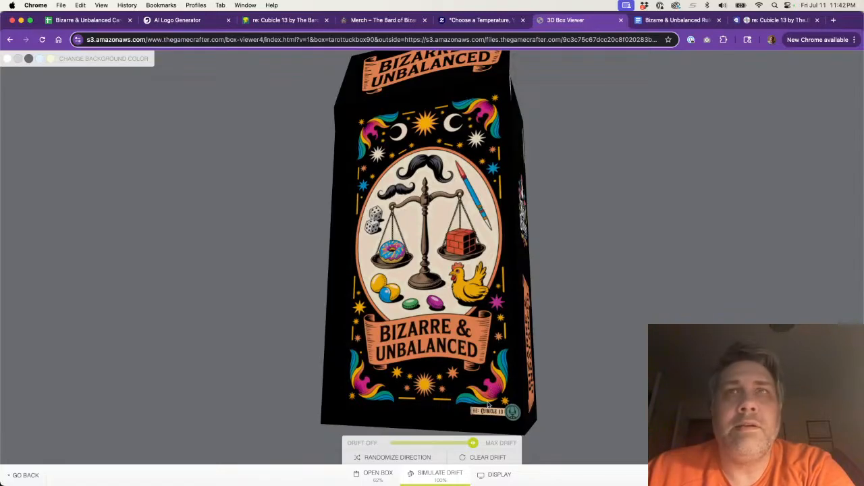
- Examine the front cover artwork and its border under maximum drift, both close up and from different angles
{"action": "scroll", "coordinate": [492, 417], "scroll_direction": "up", "scroll_amount": 8}
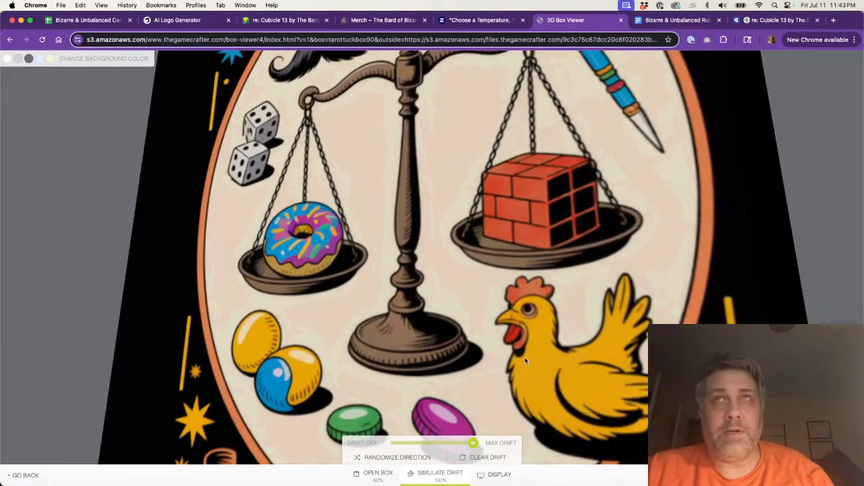
{"action": "scroll", "coordinate": [544, 388], "scroll_direction": "down", "scroll_amount": 8}
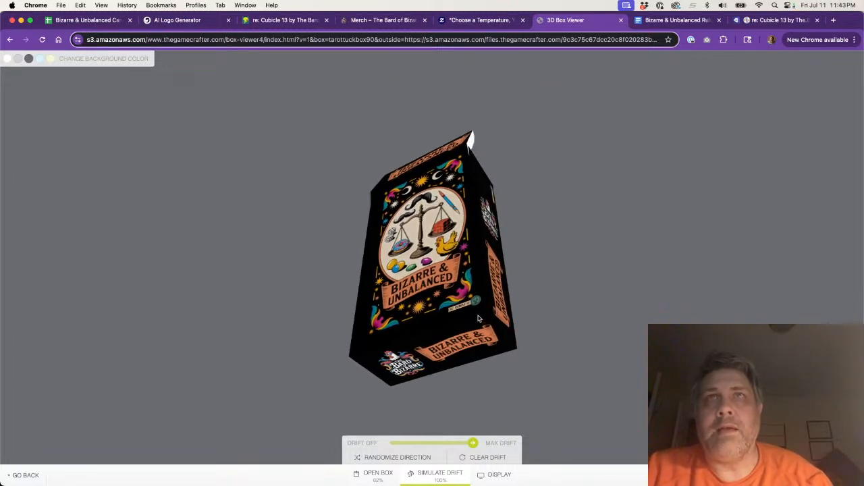
{"action": "scroll", "coordinate": [478, 319], "scroll_direction": "up", "scroll_amount": 8}
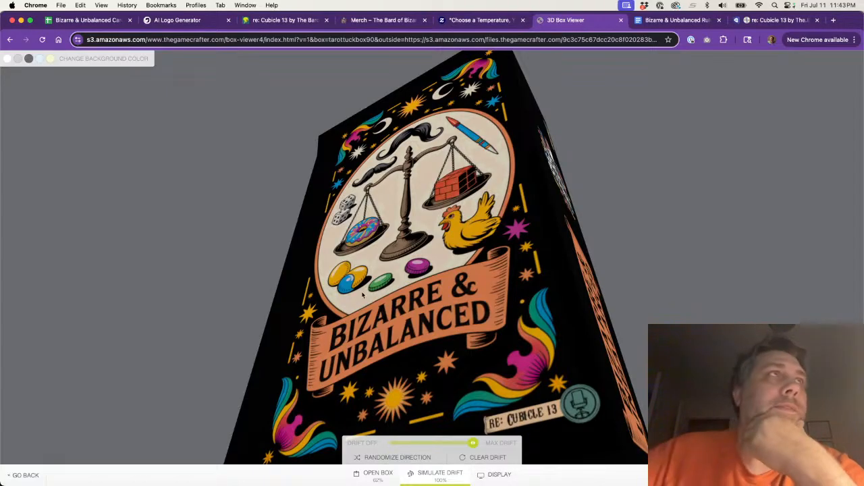
{"action": "left_click_drag", "start_coordinate": [396, 249], "coordinate": [471, 307]}
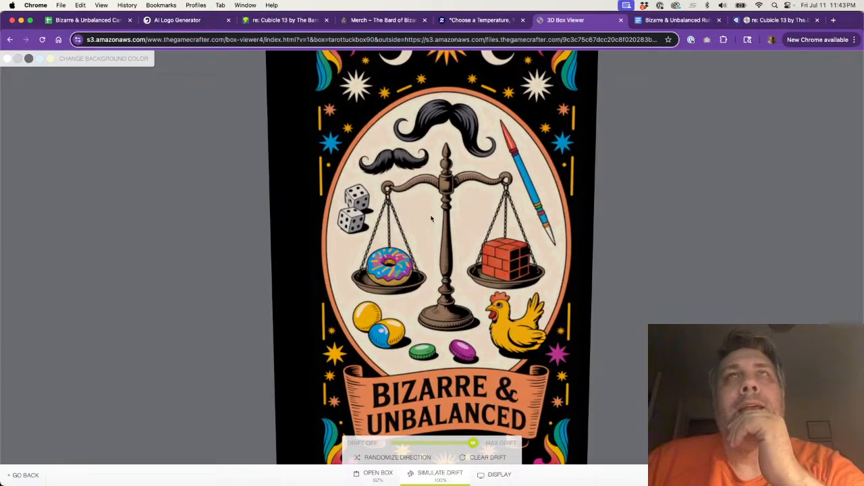
{"action": "scroll", "coordinate": [432, 218], "scroll_direction": "up", "scroll_amount": 5}
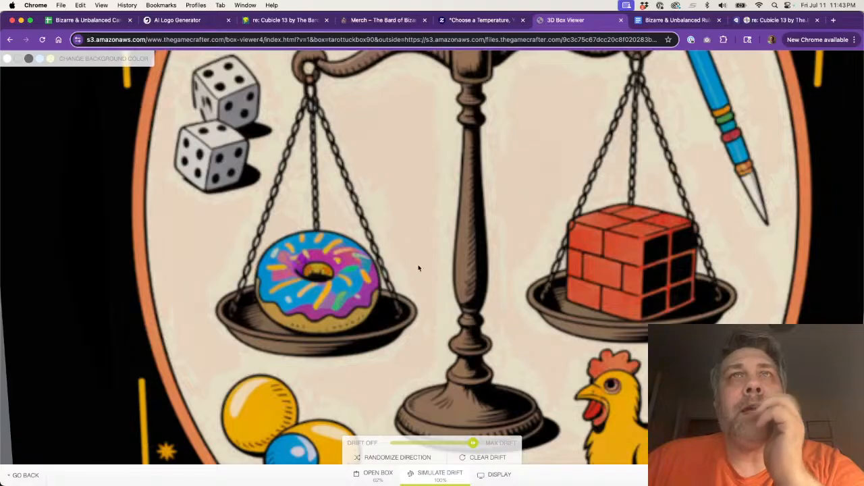
{"action": "scroll", "coordinate": [419, 272], "scroll_direction": "down", "scroll_amount": 5}
{"action": "scroll", "coordinate": [420, 280], "scroll_direction": "down", "scroll_amount": 5}
{"action": "scroll", "coordinate": [420, 280], "scroll_direction": "up", "scroll_amount": 5}
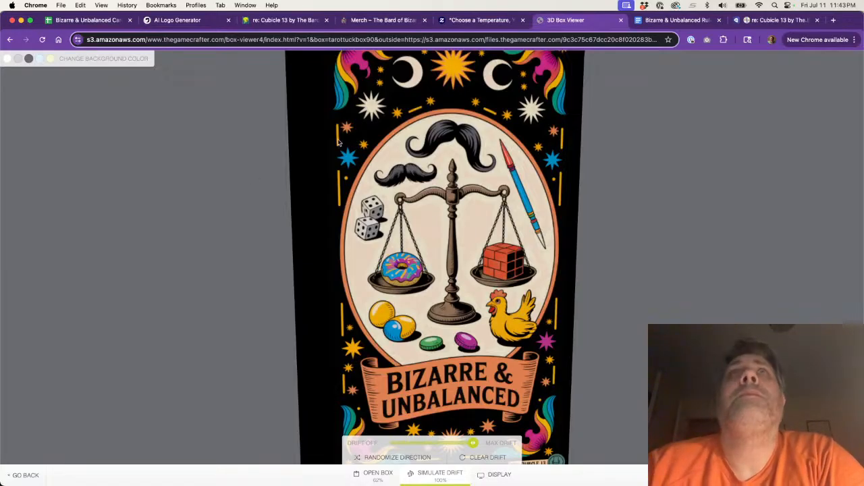
{"action": "left_click_drag", "start_coordinate": [353, 149], "coordinate": [322, 167]}
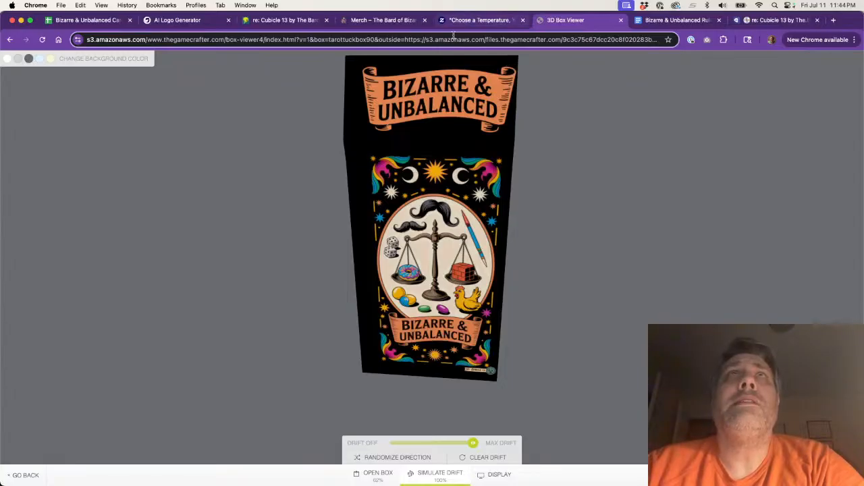
- Switch to The Bard of Bizarre website, go to its home page, and review it down to the Latest News section
{"action": "left_click", "coordinate": [381, 20]}
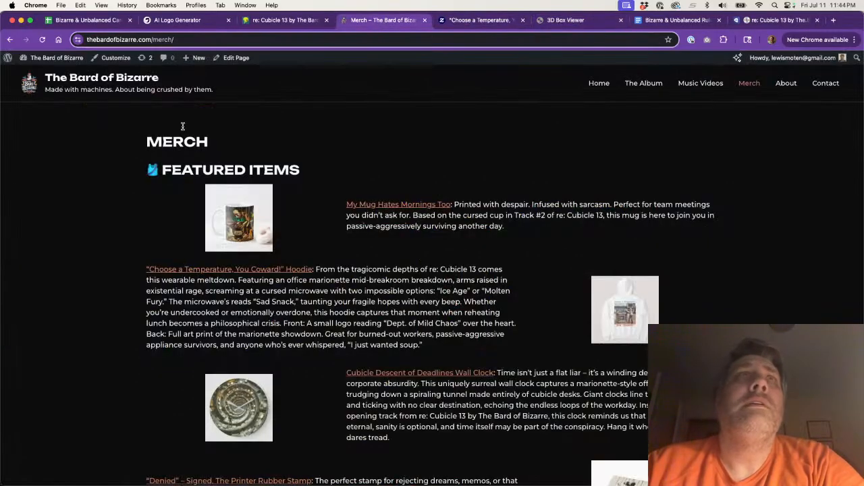
{"action": "left_click", "coordinate": [88, 78]}
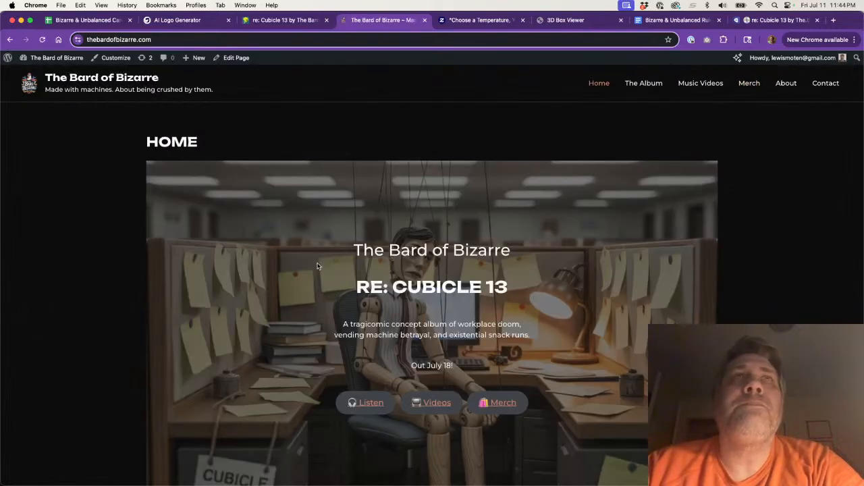
{"action": "scroll", "coordinate": [318, 265], "scroll_direction": "down", "scroll_amount": 2}
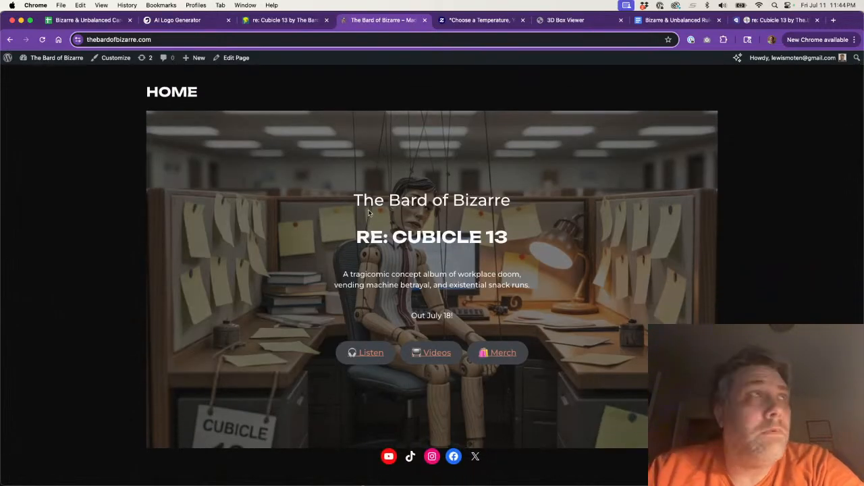
{"action": "scroll", "coordinate": [369, 213], "scroll_direction": "down", "scroll_amount": 5}
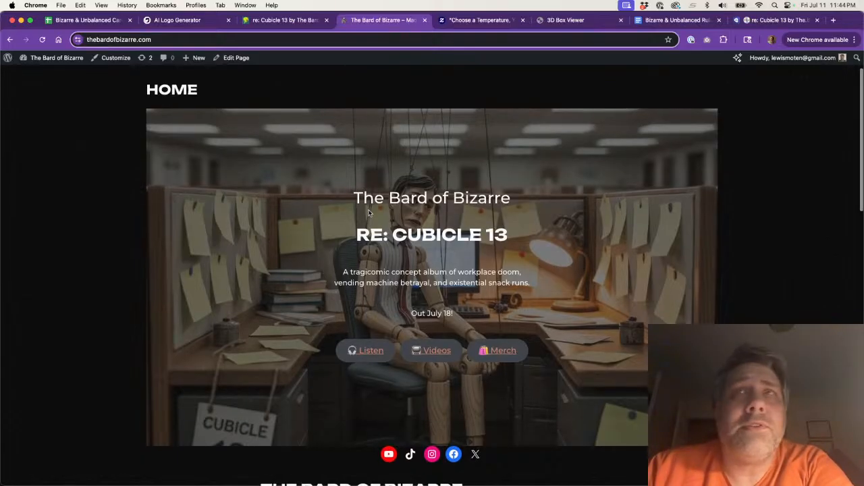
{"action": "scroll", "coordinate": [369, 213], "scroll_direction": "down", "scroll_amount": 5}
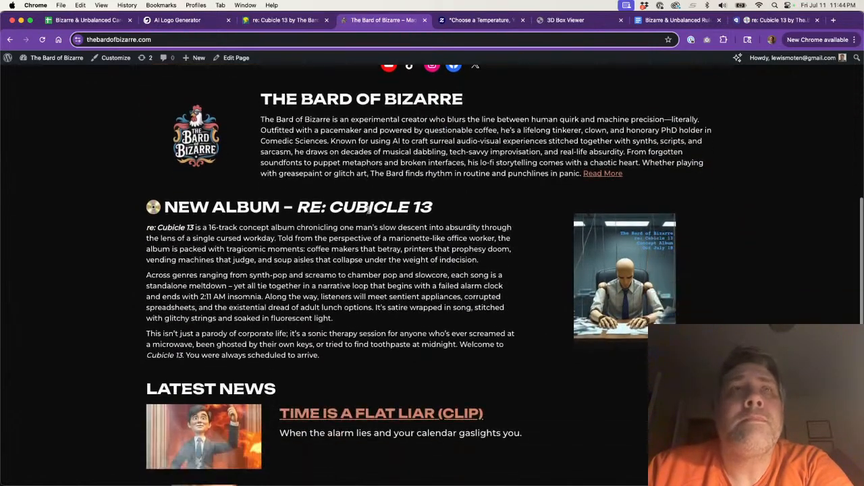
{"action": "scroll", "coordinate": [369, 213], "scroll_direction": "down", "scroll_amount": 3}
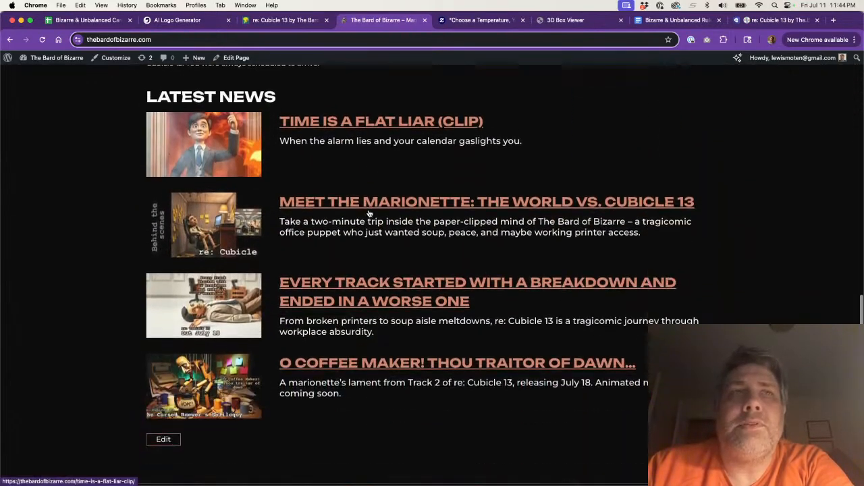
- Return to the upper part of the home page and open the site's music videos page
{"action": "scroll", "coordinate": [369, 213], "scroll_direction": "up", "scroll_amount": 4}
{"action": "scroll", "coordinate": [369, 213], "scroll_direction": "up", "scroll_amount": 6}
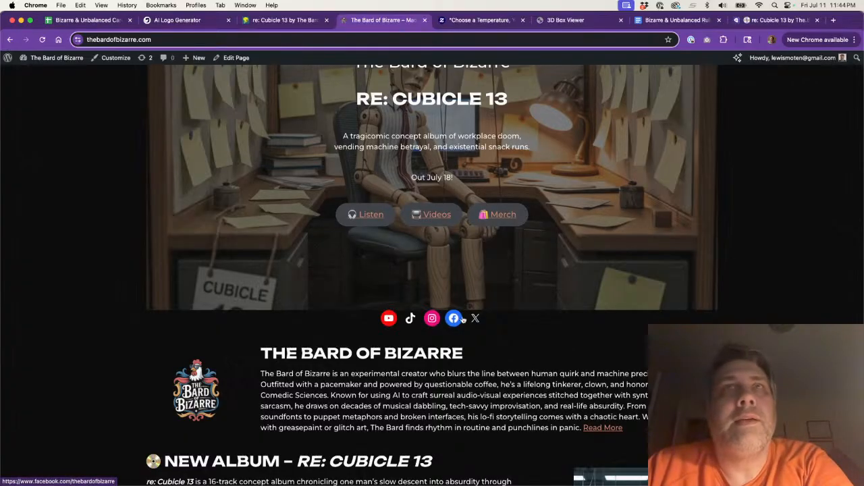
{"action": "left_click", "coordinate": [430, 215]}
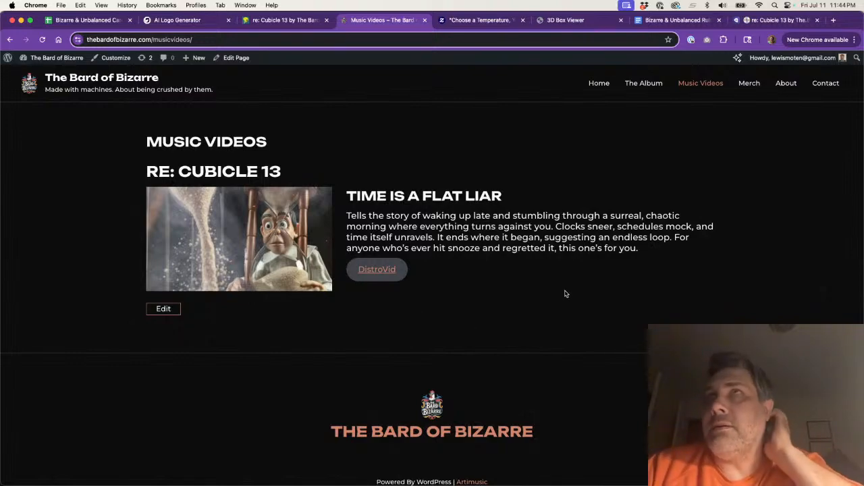
- Open The Album page and review it through the track list to the album tools and production notes
{"action": "left_click", "coordinate": [642, 83]}
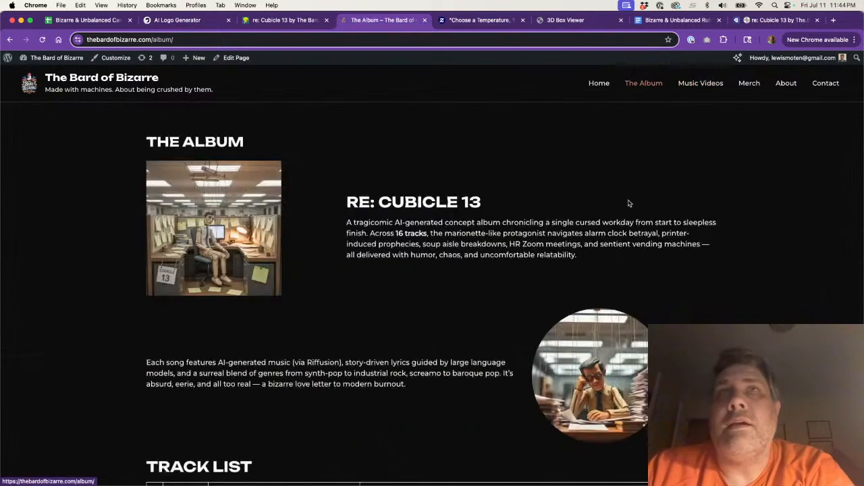
{"action": "scroll", "coordinate": [554, 281], "scroll_direction": "down", "scroll_amount": 10}
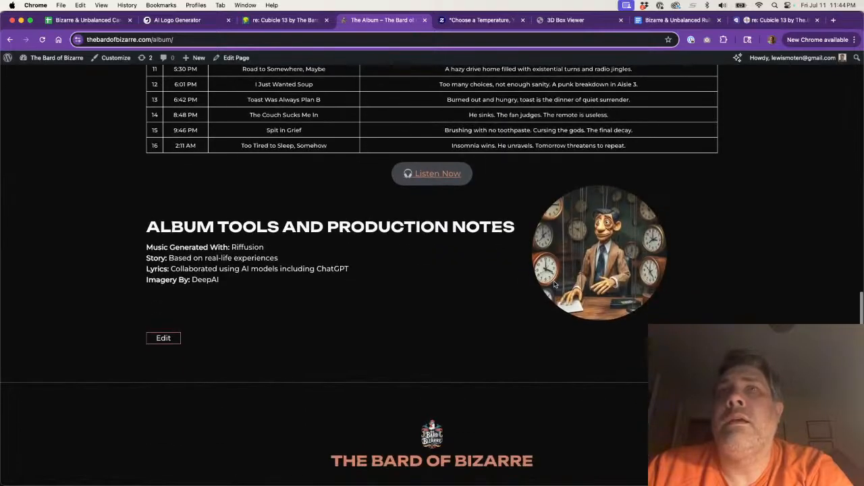
{"action": "scroll", "coordinate": [554, 280], "scroll_direction": "up", "scroll_amount": 15}
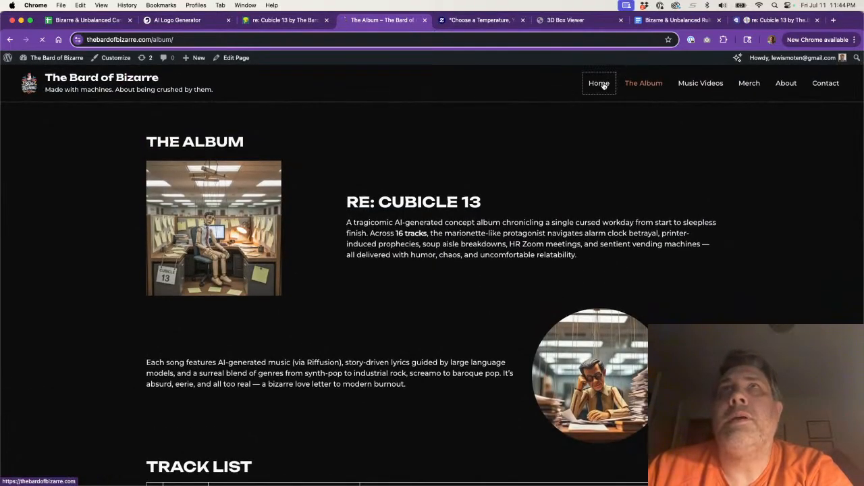
- Go from the home page through the Listen page to the album's HyperFollow page and review its video and streaming links
{"action": "scroll", "coordinate": [374, 244], "scroll_direction": "down", "scroll_amount": 1}
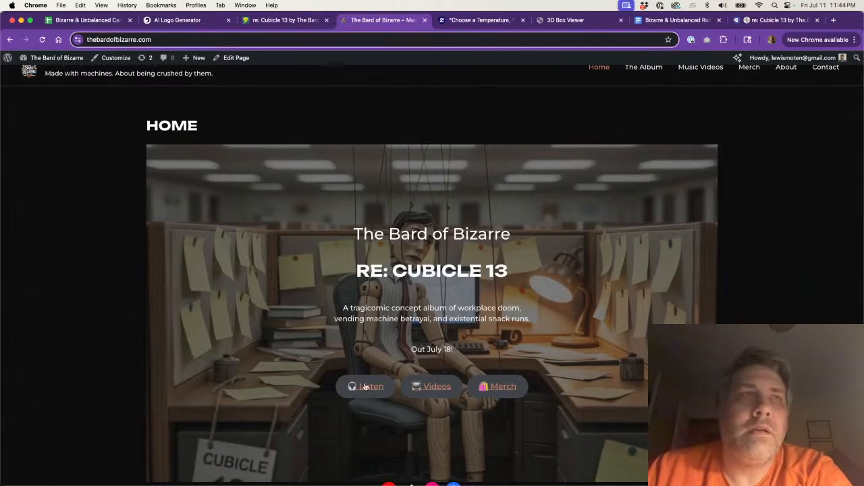
{"action": "left_click", "coordinate": [364, 386]}
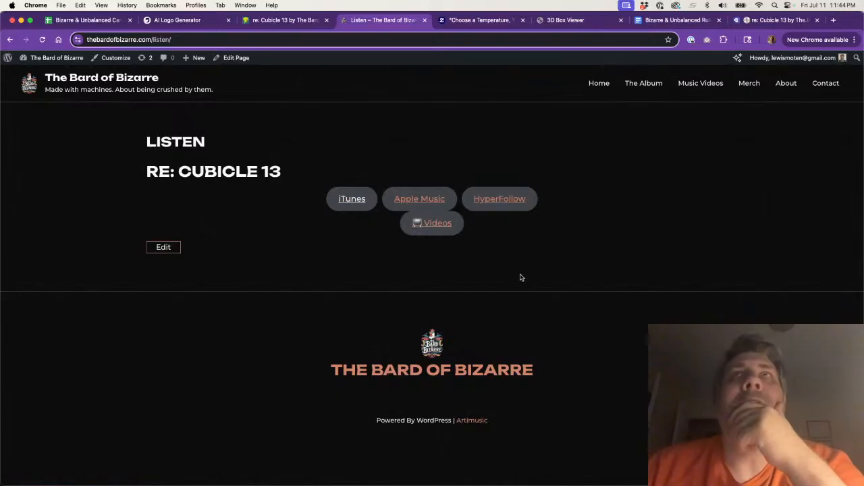
{"action": "left_click", "coordinate": [497, 198]}
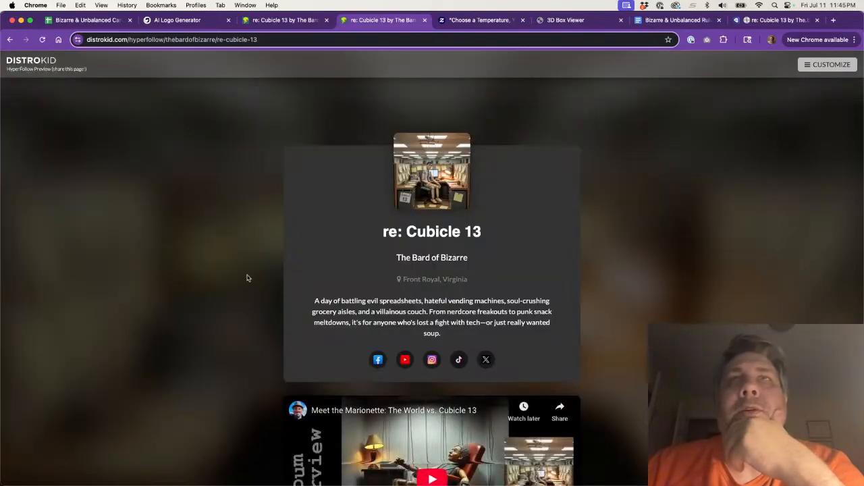
{"action": "scroll", "coordinate": [247, 277], "scroll_direction": "down", "scroll_amount": 10}
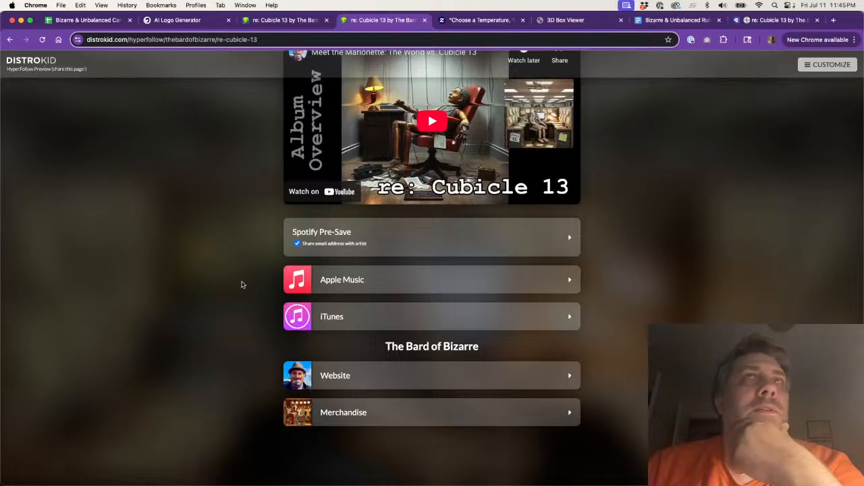
{"action": "scroll", "coordinate": [242, 284], "scroll_direction": "up", "scroll_amount": 1}
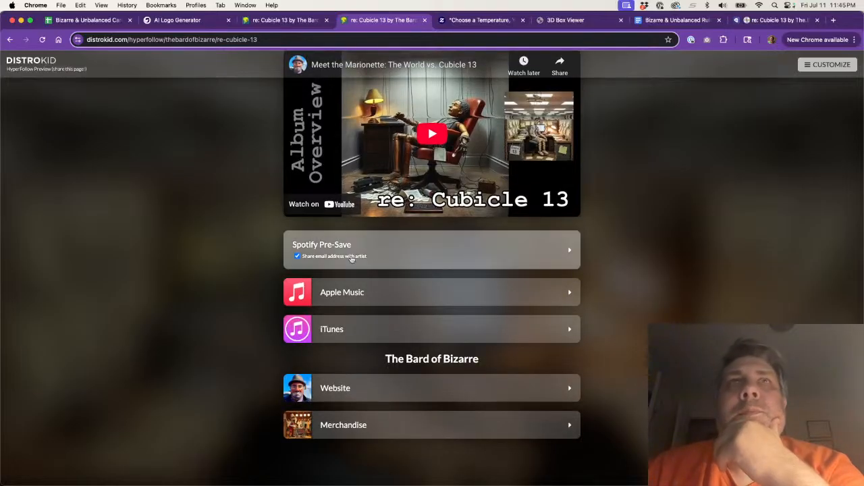
{"action": "scroll", "coordinate": [195, 272], "scroll_direction": "up", "scroll_amount": 4}
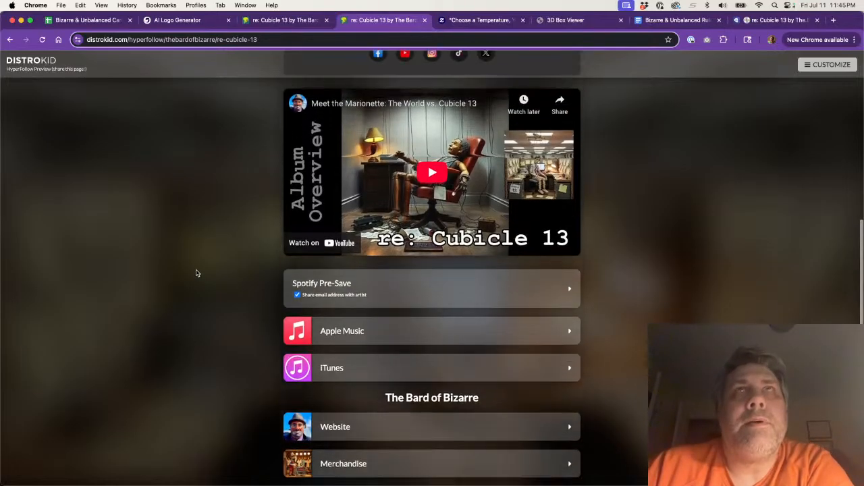
{"action": "scroll", "coordinate": [197, 273], "scroll_direction": "up", "scroll_amount": 1}
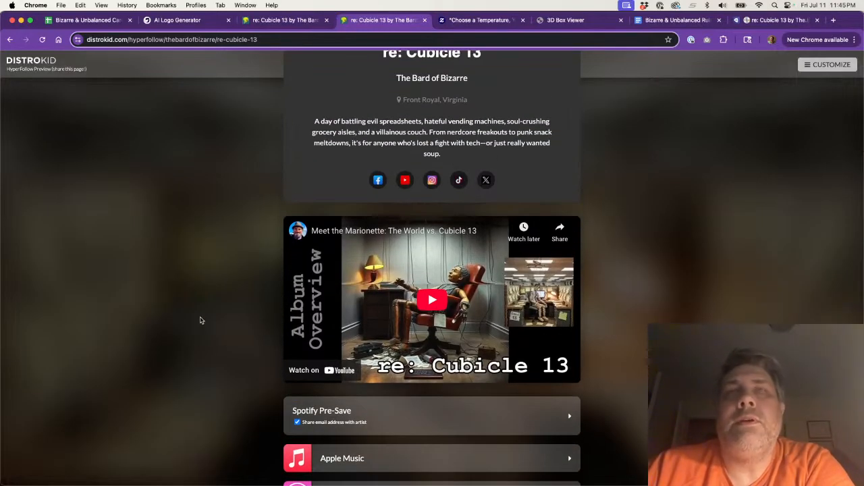
{"action": "scroll", "coordinate": [200, 320], "scroll_direction": "up", "scroll_amount": 4}
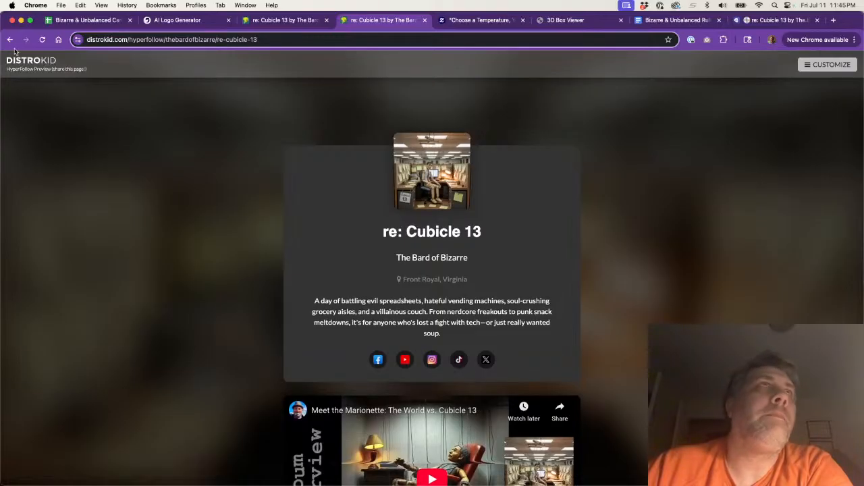
- Return to The Bard of Bizarre home page and close the duplicate HyperFollow page
{"action": "left_click", "coordinate": [8, 40]}
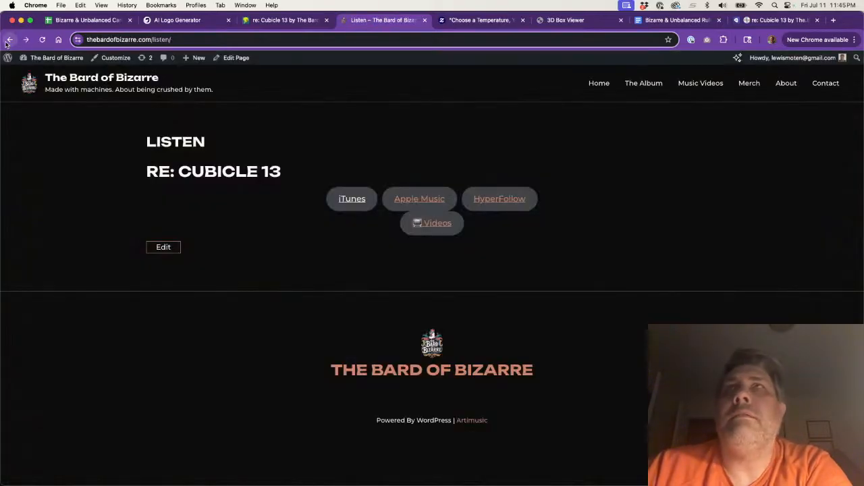
{"action": "left_click", "coordinate": [8, 40]}
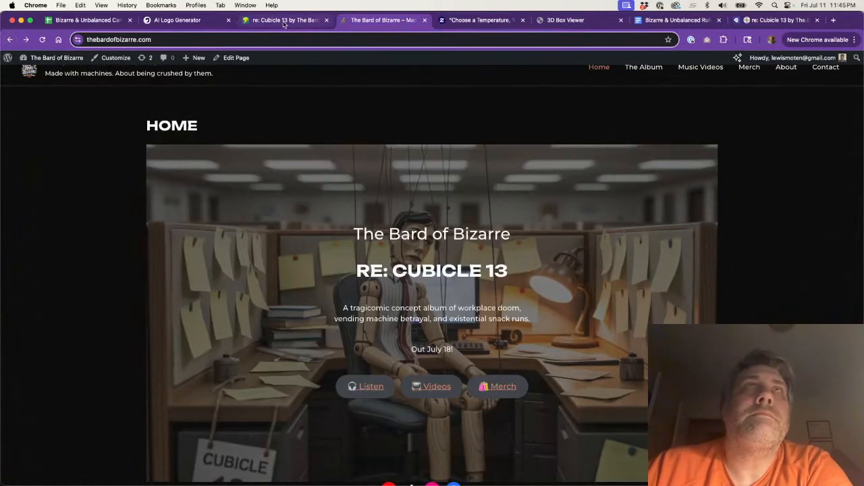
{"action": "left_click", "coordinate": [284, 22]}
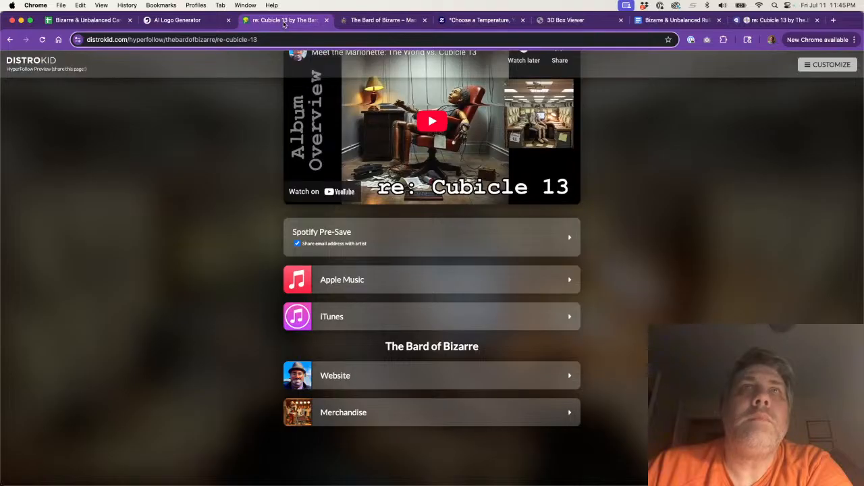
{"action": "left_click", "coordinate": [326, 21]}
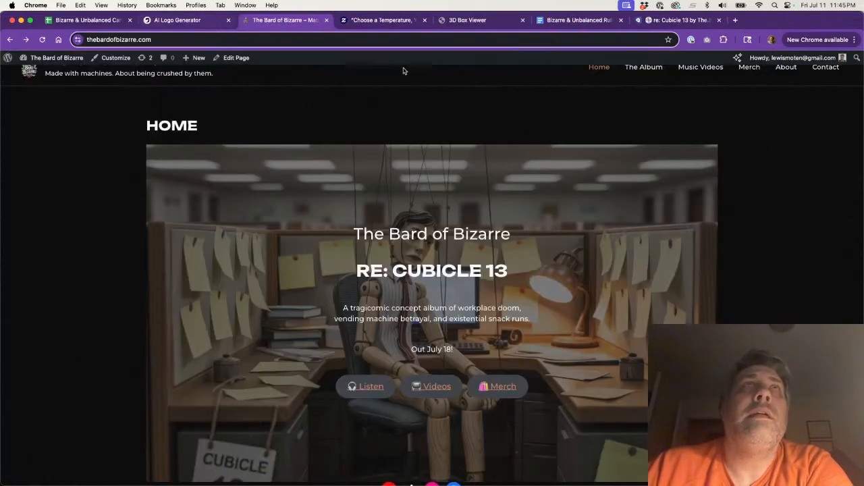
- Open the full About page from the artist introduction on the home page and review its opening biography sections
{"action": "scroll", "coordinate": [278, 285], "scroll_direction": "down", "scroll_amount": 5}
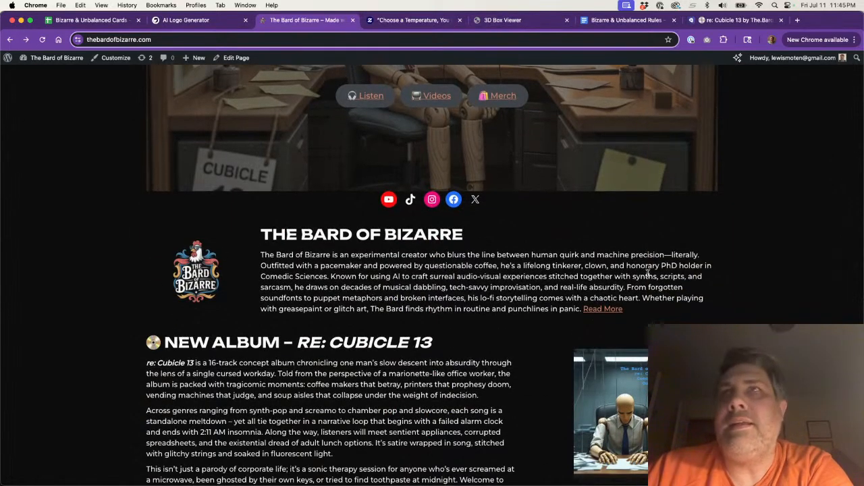
{"action": "left_click", "coordinate": [607, 307]}
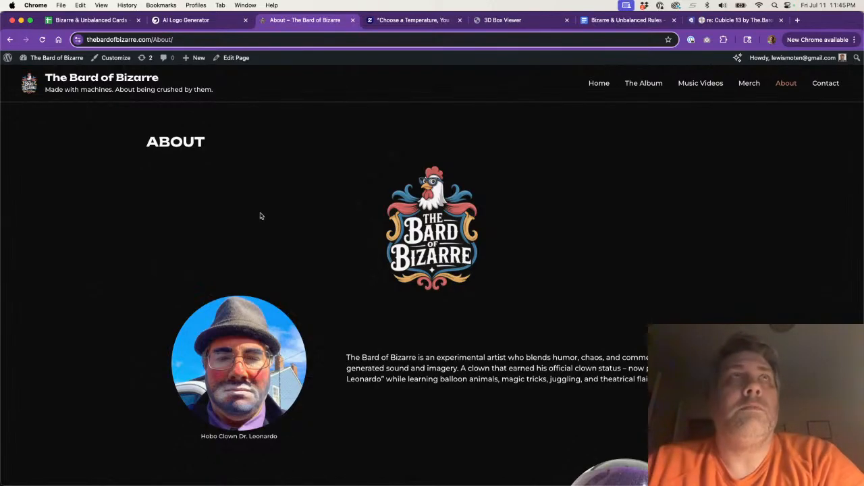
{"action": "scroll", "coordinate": [355, 262], "scroll_direction": "down", "scroll_amount": 5}
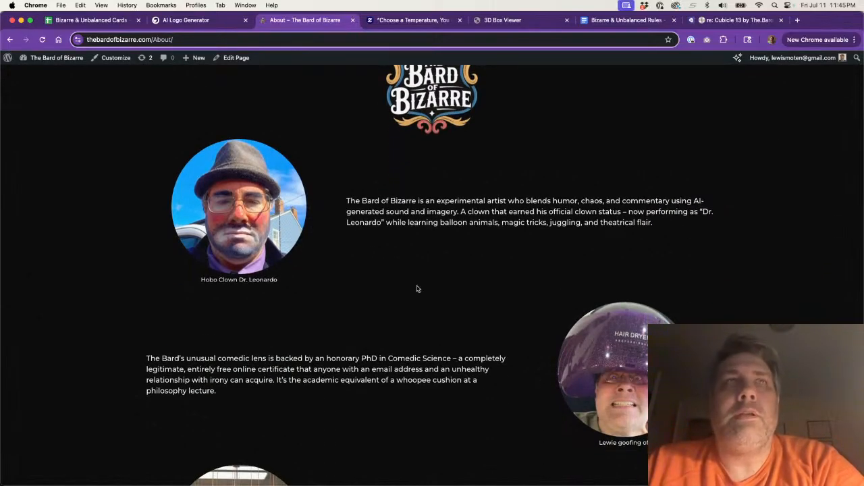
{"action": "scroll", "coordinate": [416, 289], "scroll_direction": "up", "scroll_amount": 5}
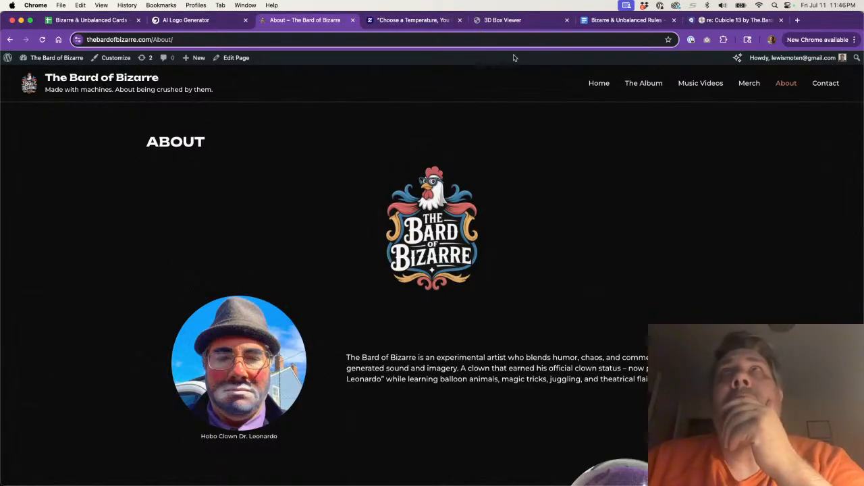
- Switch to the 3D box viewer and go back to the component list of the Bizarre & Unbalanced - re: Cubicle 13 game
{"action": "left_click", "coordinate": [514, 21]}
{"action": "scroll", "coordinate": [372, 269], "scroll_direction": "down", "scroll_amount": 5}
{"action": "scroll", "coordinate": [372, 269], "scroll_direction": "up", "scroll_amount": 3}
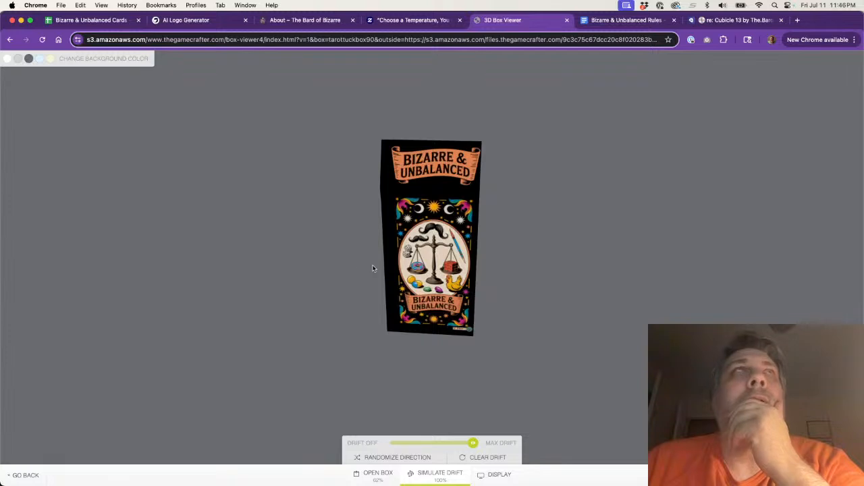
{"action": "left_click", "coordinate": [9, 39]}
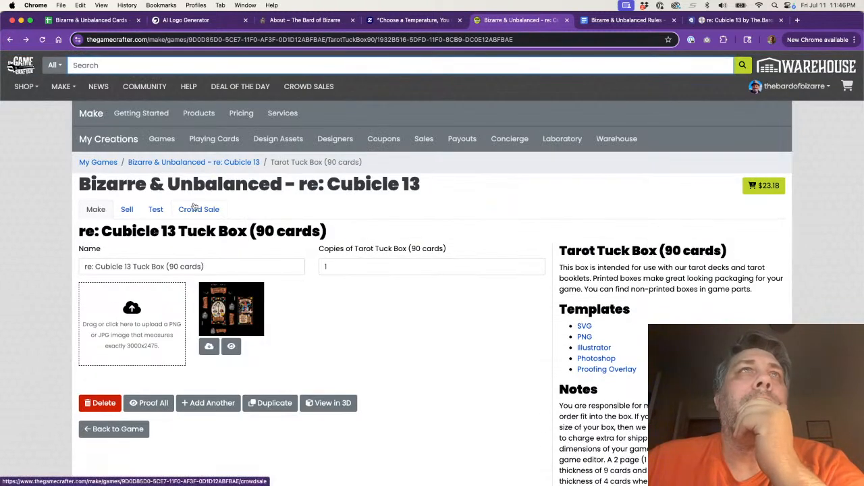
{"action": "left_click", "coordinate": [230, 162]}
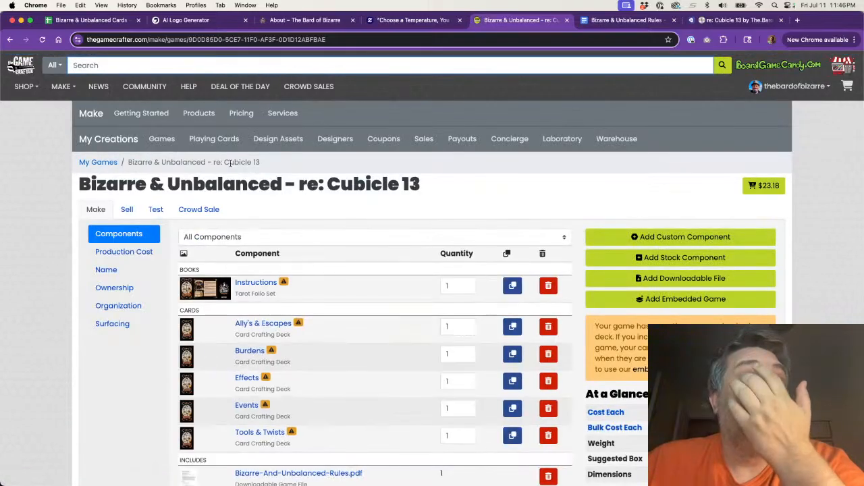
- Open the Instructions tarot folio set and view its face in 3D, turning the folded cover upright
{"action": "left_click", "coordinate": [254, 284]}
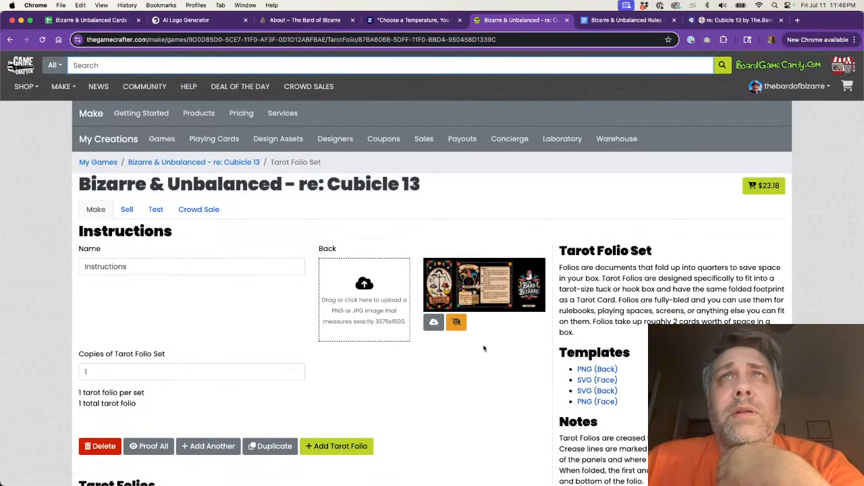
{"action": "scroll", "coordinate": [519, 356], "scroll_direction": "down", "scroll_amount": 5}
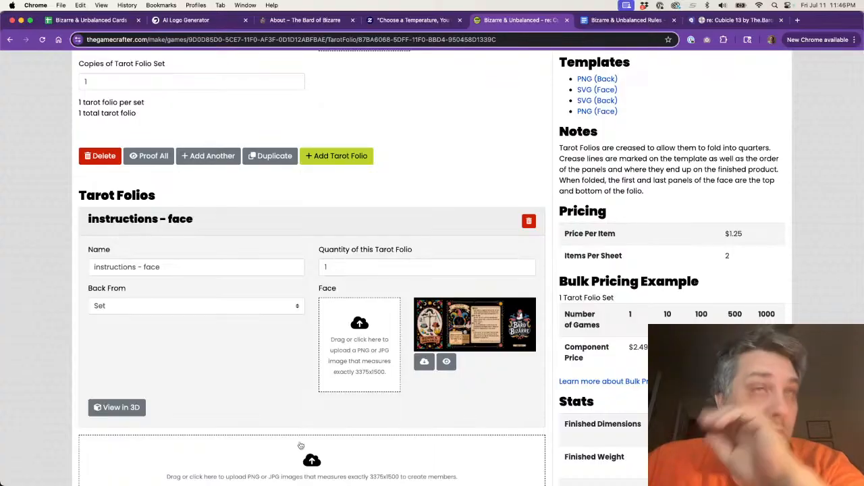
{"action": "left_click", "coordinate": [117, 408]}
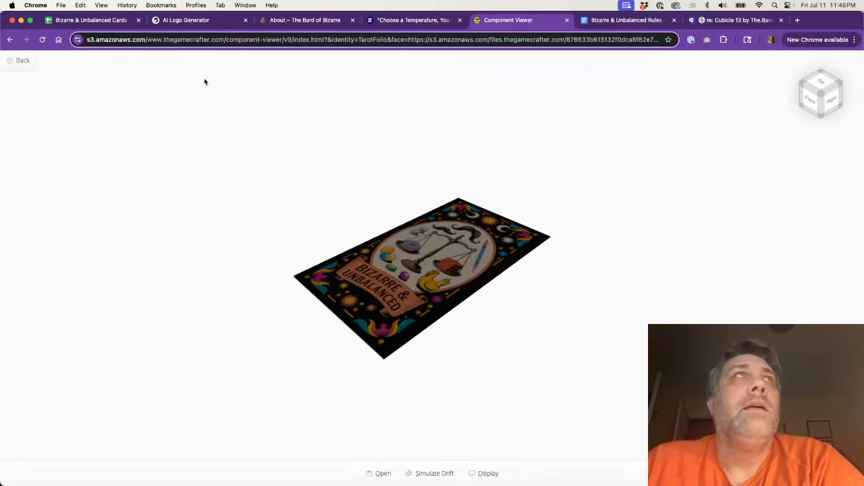
{"action": "left_click_drag", "start_coordinate": [477, 295], "coordinate": [505, 312]}
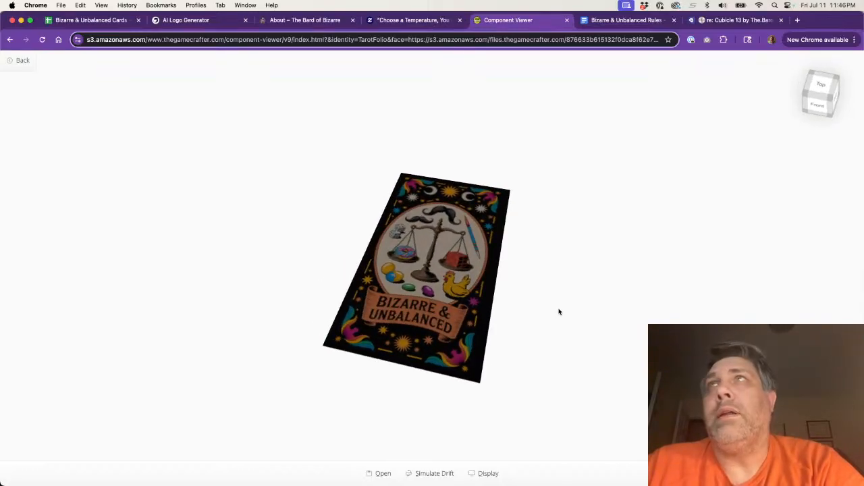
- Unfold the instructions folio most of the way and examine its four face panels from several angles
{"action": "left_click", "coordinate": [382, 474]}
{"action": "left_click_drag", "start_coordinate": [387, 451], "coordinate": [448, 445]}
{"action": "left_click_drag", "start_coordinate": [486, 267], "coordinate": [349, 225]}
{"action": "left_click_drag", "start_coordinate": [436, 199], "coordinate": [396, 141]}
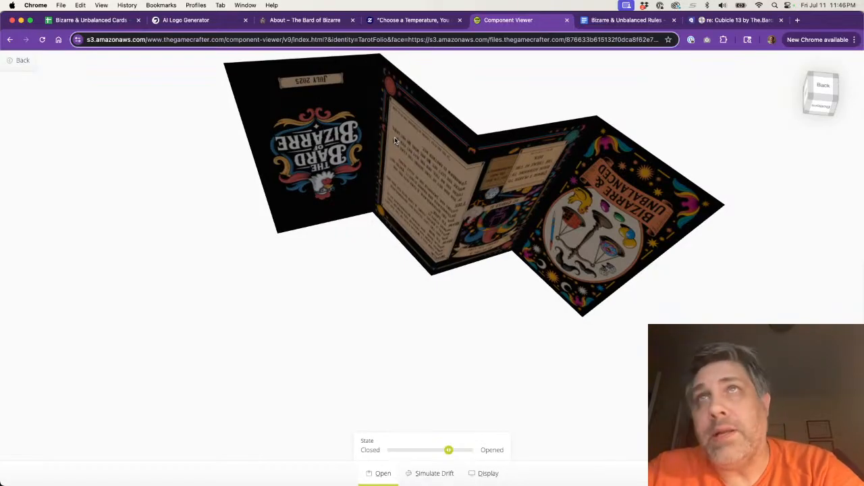
{"action": "left_click_drag", "start_coordinate": [395, 140], "coordinate": [366, 114]}
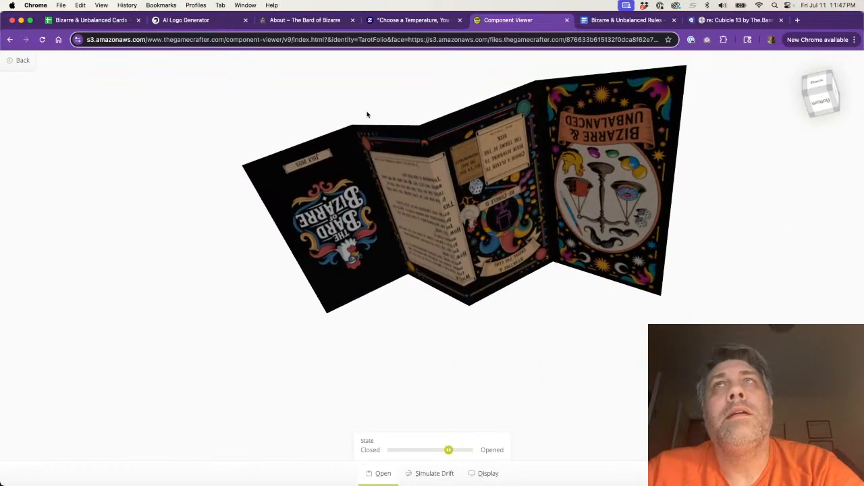
{"action": "mouse_move", "coordinate": [372, 112]}
{"action": "left_mouse_down"}
{"action": "mouse_move", "coordinate": [395, 255]}
{"action": "mouse_move", "coordinate": [424, 206]}
{"action": "mouse_move", "coordinate": [380, 104]}
{"action": "left_mouse_up"}
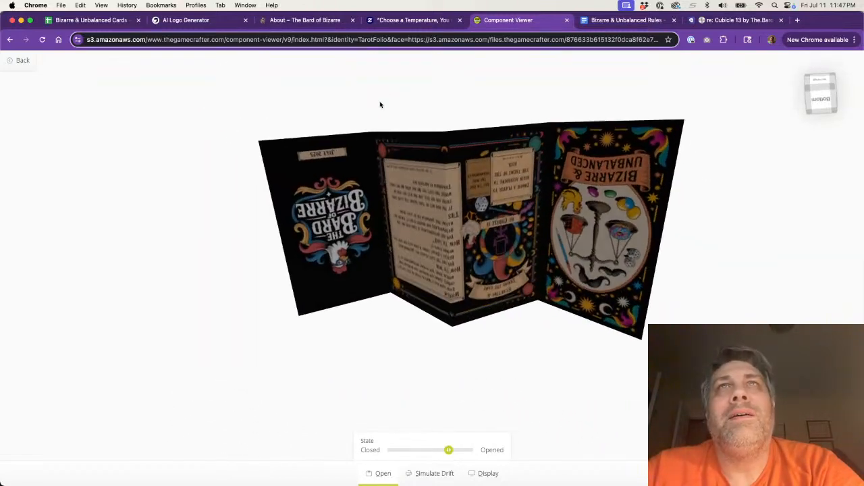
- Simulate maximum print drift on the folio, randomise it repeatedly, and inspect the inner panels' borders up close
{"action": "left_click", "coordinate": [420, 477]}
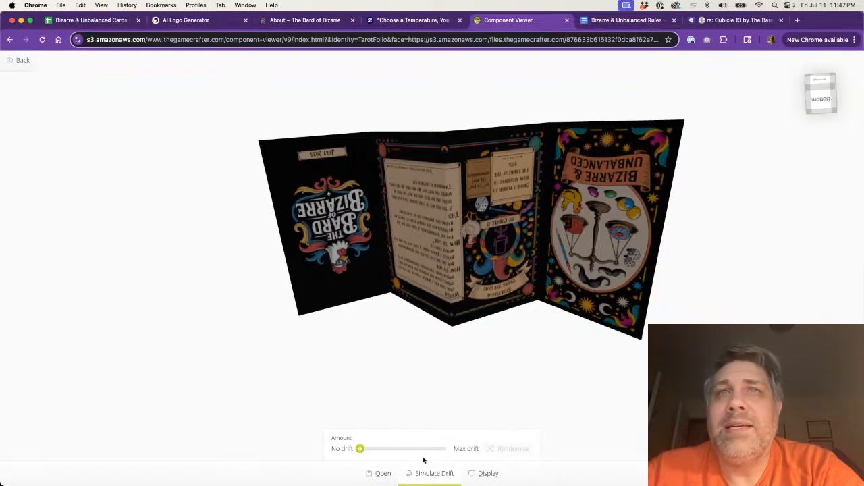
{"action": "left_click", "coordinate": [420, 474]}
{"action": "left_click_drag", "start_coordinate": [360, 449], "coordinate": [455, 449]}
{"action": "left_click", "coordinate": [498, 448]}
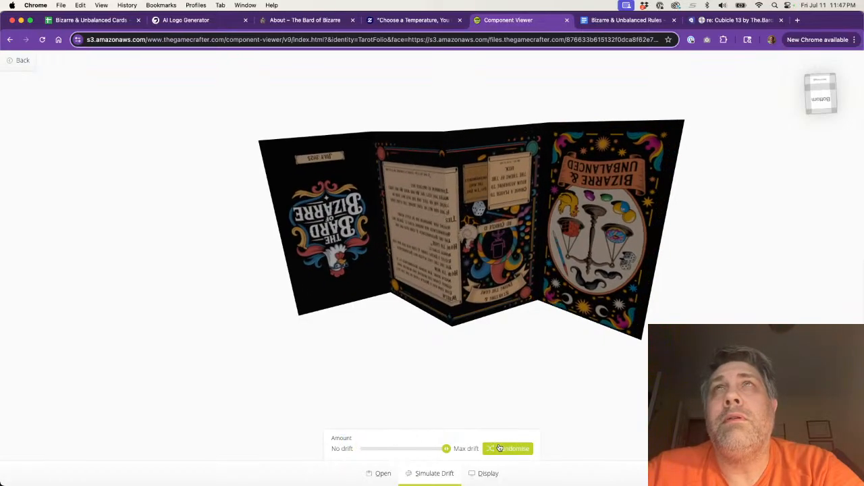
{"action": "left_click", "coordinate": [499, 448]}
{"action": "left_click_drag", "start_coordinate": [568, 249], "coordinate": [569, 372]}
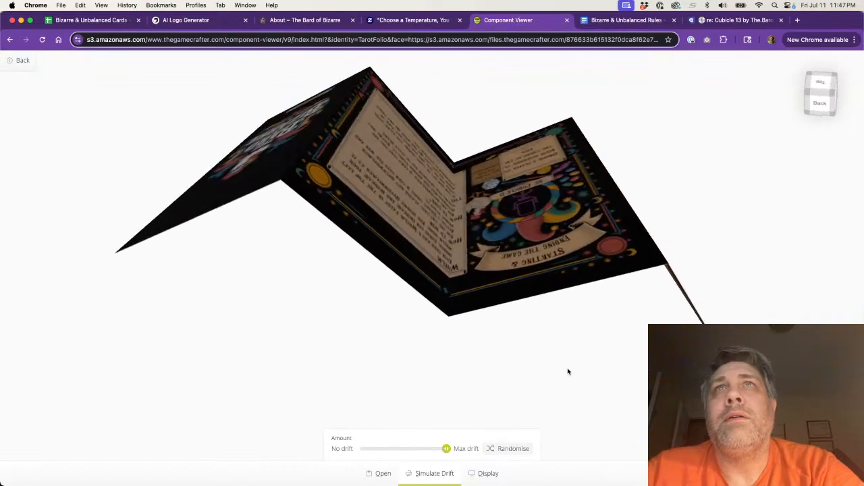
{"action": "mouse_move", "coordinate": [475, 194]}
{"action": "left_mouse_down"}
{"action": "mouse_move", "coordinate": [477, 244]}
{"action": "mouse_move", "coordinate": [460, 252]}
{"action": "mouse_move", "coordinate": [482, 204]}
{"action": "mouse_move", "coordinate": [474, 204]}
{"action": "left_mouse_up"}
- Set the 3D viewer's background colour to black and examine the folio's front, back and inner panels from several angles
{"action": "left_click", "coordinate": [484, 476]}
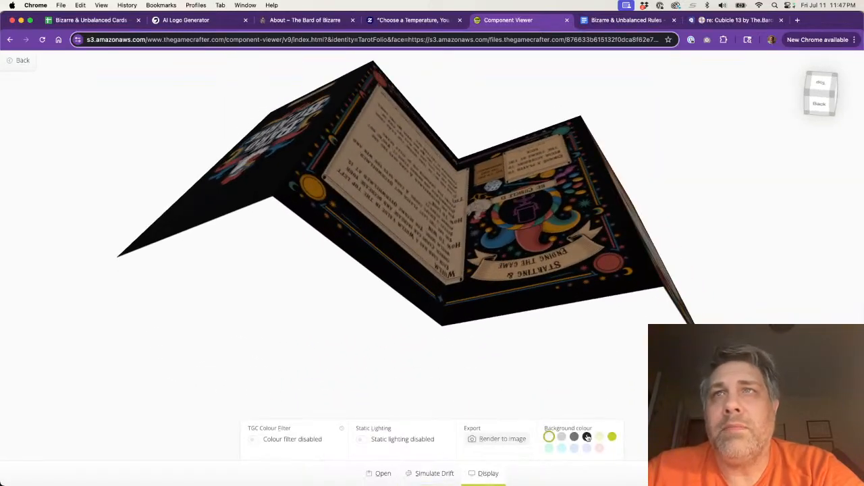
{"action": "left_click", "coordinate": [587, 437]}
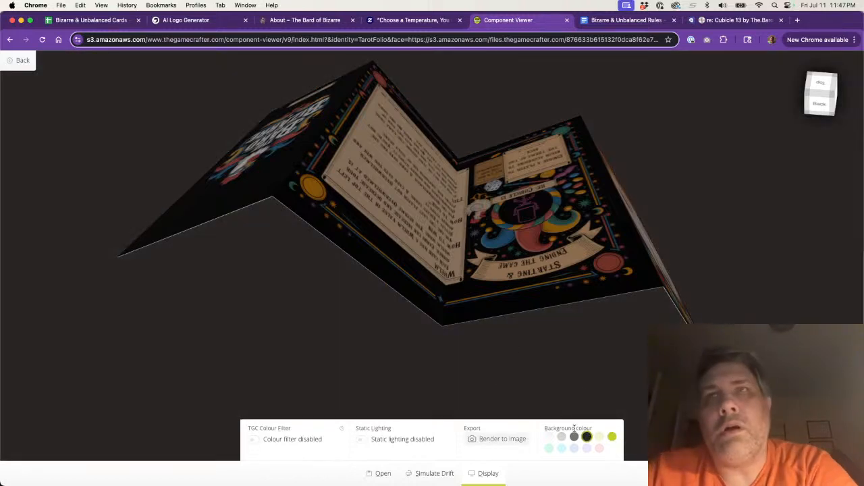
{"action": "left_click_drag", "start_coordinate": [576, 428], "coordinate": [592, 427]}
{"action": "left_click_drag", "start_coordinate": [418, 161], "coordinate": [408, 35]}
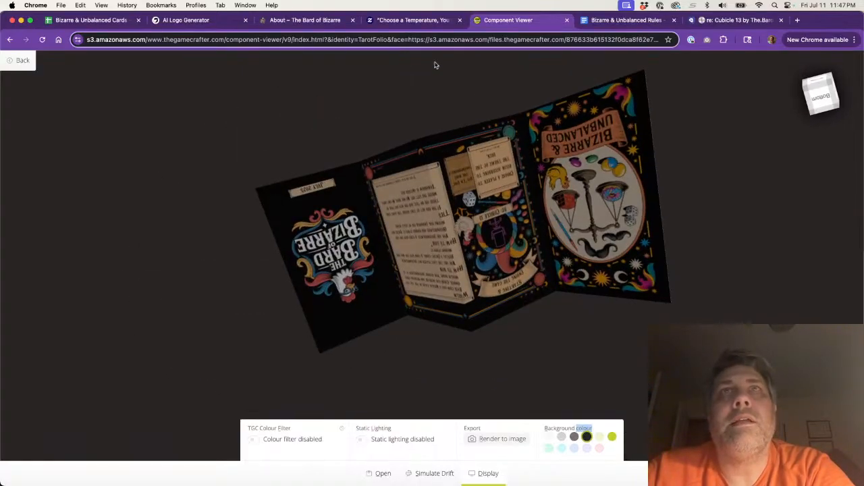
{"action": "mouse_move", "coordinate": [458, 164]}
{"action": "left_mouse_down"}
{"action": "mouse_move", "coordinate": [484, 281]}
{"action": "mouse_move", "coordinate": [466, 223]}
{"action": "mouse_move", "coordinate": [466, 157]}
{"action": "left_mouse_up"}
{"action": "left_click_drag", "start_coordinate": [395, 257], "coordinate": [513, 258]}
{"action": "left_click_drag", "start_coordinate": [447, 180], "coordinate": [434, 260]}
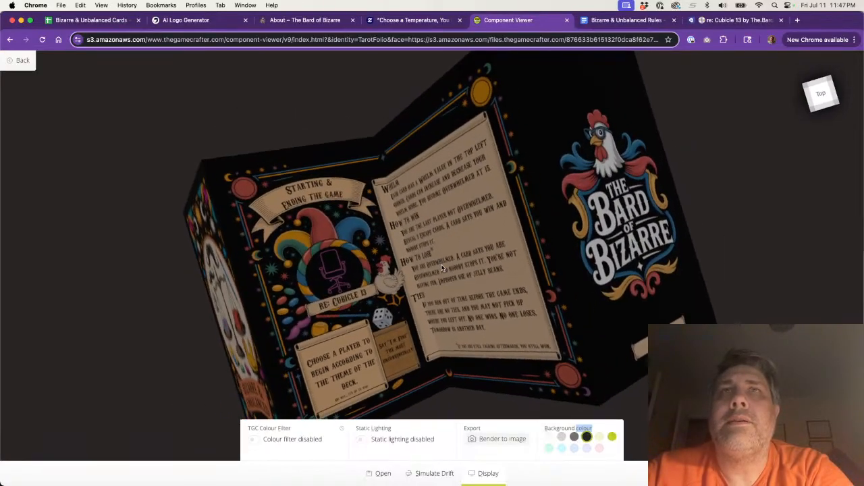
{"action": "left_click_drag", "start_coordinate": [441, 266], "coordinate": [415, 270]}
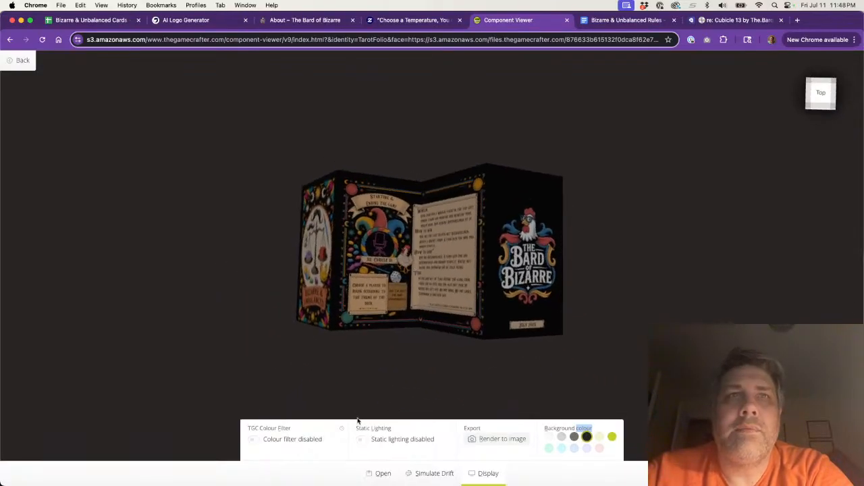
- Try the static lighting and the TGC colour filter on the folio
{"action": "left_click", "coordinate": [362, 440]}
{"action": "left_click", "coordinate": [366, 442]}
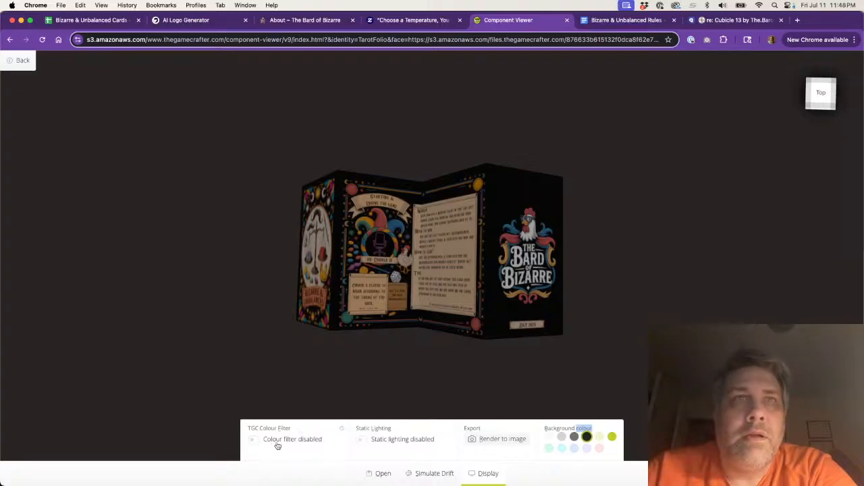
{"action": "left_click", "coordinate": [255, 440]}
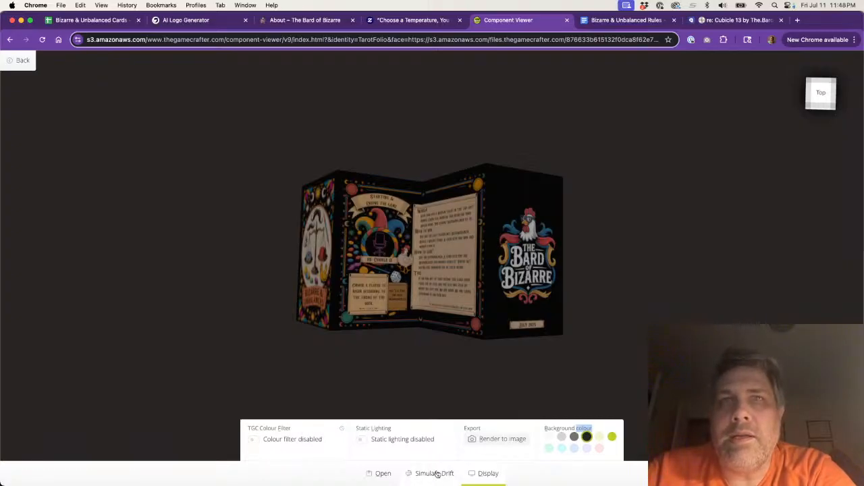
- Unfold the folio almost flat and return from the viewer to the Bizarre & Unbalanced - re: Cubicle 13 component list
{"action": "left_click", "coordinate": [383, 475]}
{"action": "left_click_drag", "start_coordinate": [448, 450], "coordinate": [467, 450]}
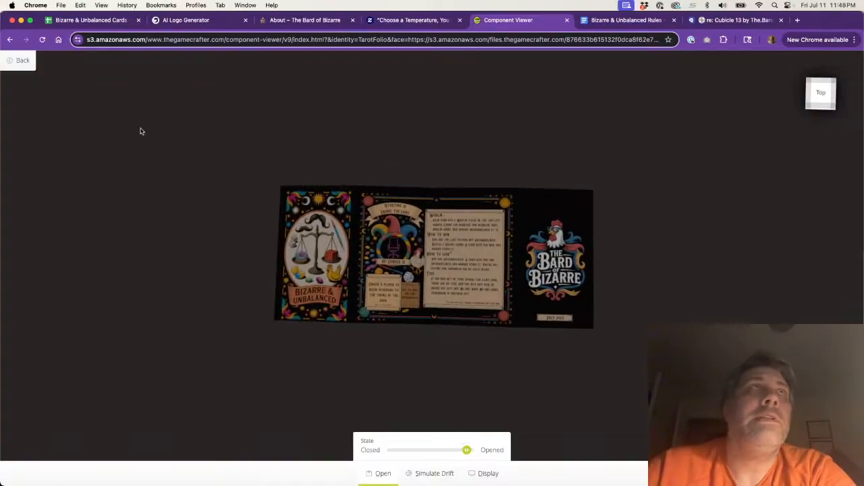
{"action": "left_click", "coordinate": [19, 60]}
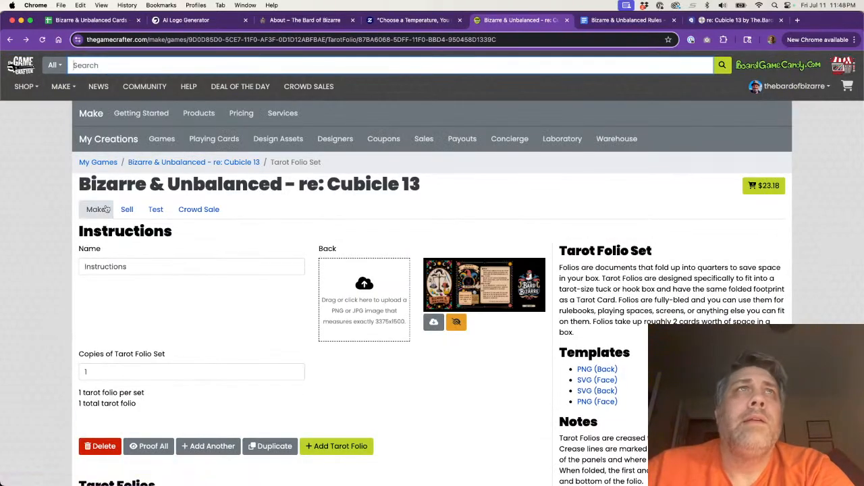
{"action": "left_click", "coordinate": [190, 163]}
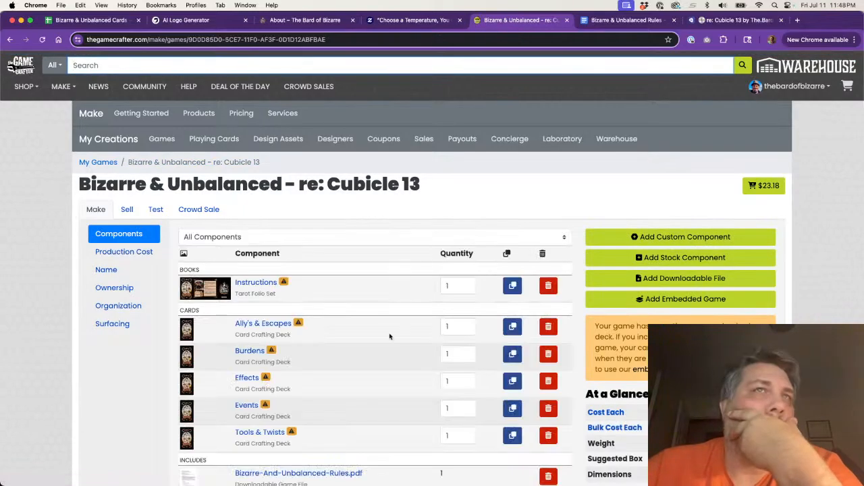
- Open the Ally's & Escapes card crafting deck and look over its card classes, quantities and random-selection setting
{"action": "scroll", "coordinate": [250, 254], "scroll_direction": "down", "scroll_amount": 2}
{"action": "left_click", "coordinate": [249, 255]}
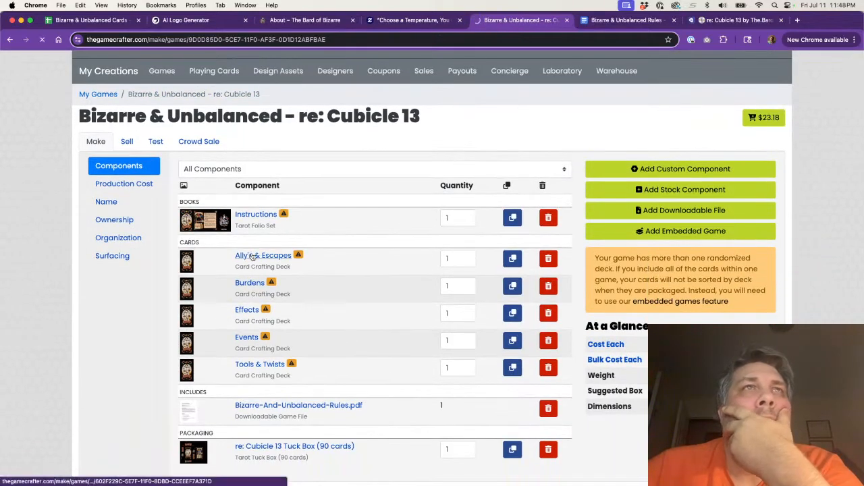
{"action": "scroll", "coordinate": [290, 346], "scroll_direction": "down", "scroll_amount": 3}
{"action": "scroll", "coordinate": [290, 344], "scroll_direction": "down", "scroll_amount": 5}
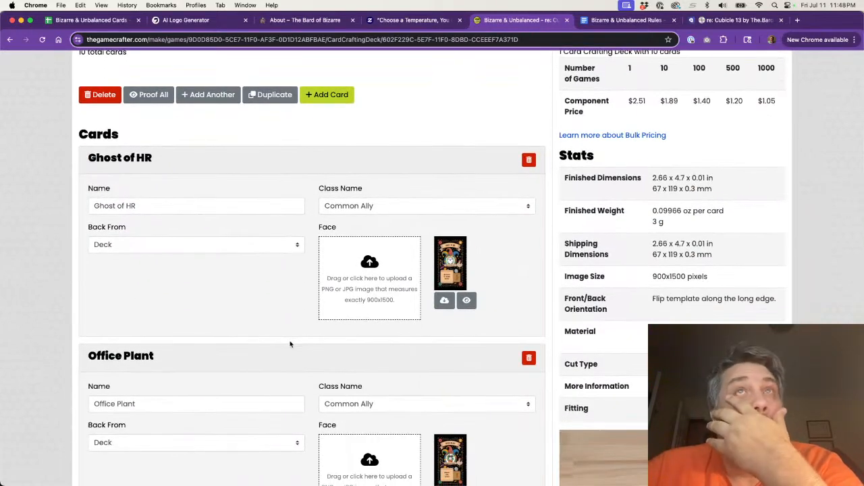
{"action": "scroll", "coordinate": [307, 149], "scroll_direction": "up", "scroll_amount": 3}
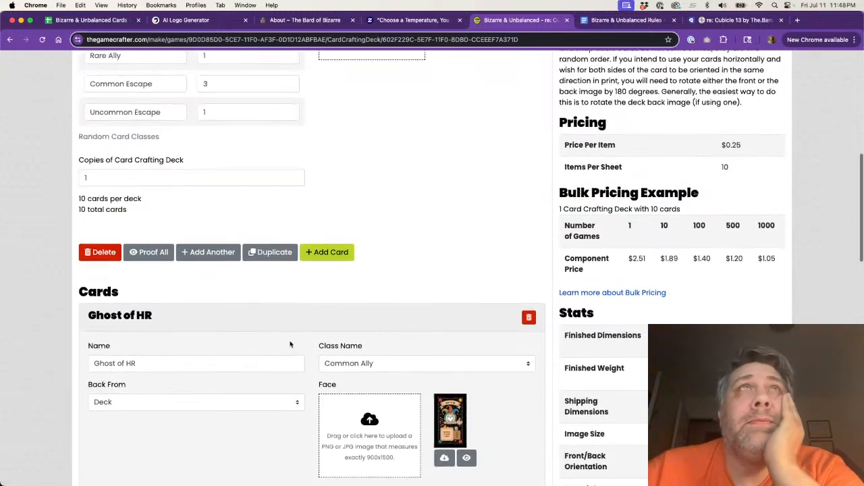
{"action": "scroll", "coordinate": [399, 248], "scroll_direction": "up", "scroll_amount": 3}
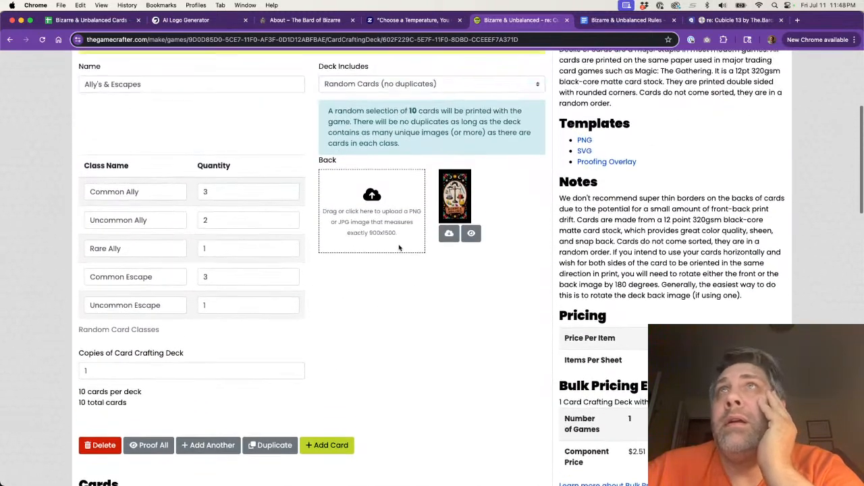
{"action": "scroll", "coordinate": [656, 221], "scroll_direction": "up", "scroll_amount": 1}
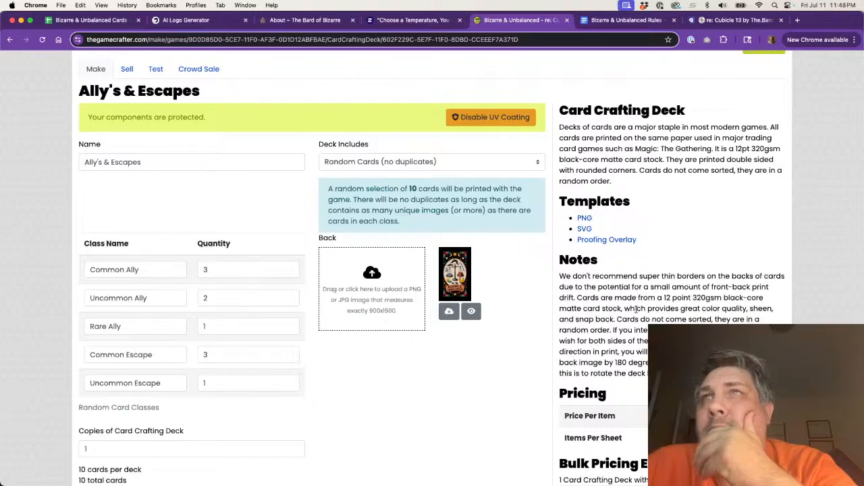
- Read the deck's notes and the bulk pricing example, highlighting the component price for a single game
{"action": "scroll", "coordinate": [635, 309], "scroll_direction": "down", "scroll_amount": 2}
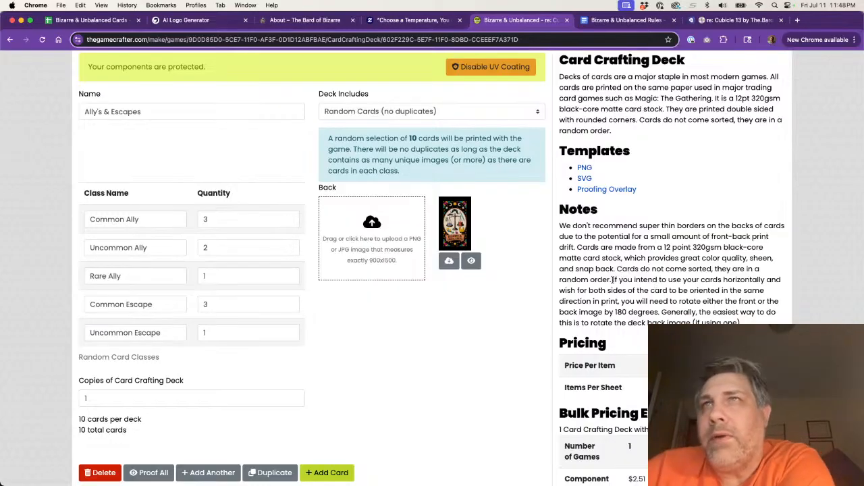
{"action": "scroll", "coordinate": [613, 279], "scroll_direction": "down", "scroll_amount": 2}
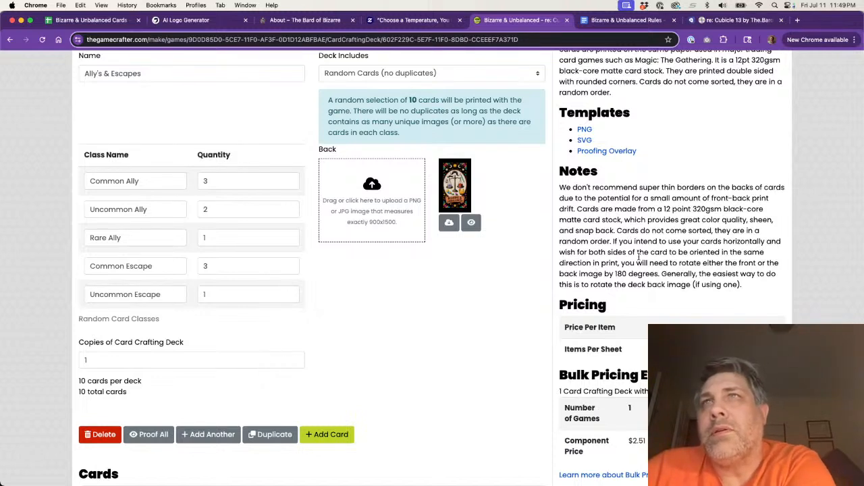
{"action": "scroll", "coordinate": [639, 255], "scroll_direction": "down", "scroll_amount": 1}
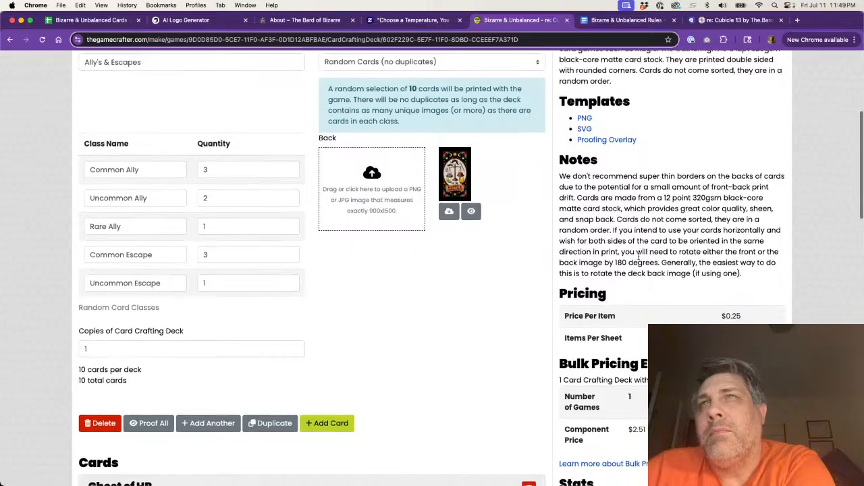
{"action": "scroll", "coordinate": [529, 294], "scroll_direction": "down", "scroll_amount": 5}
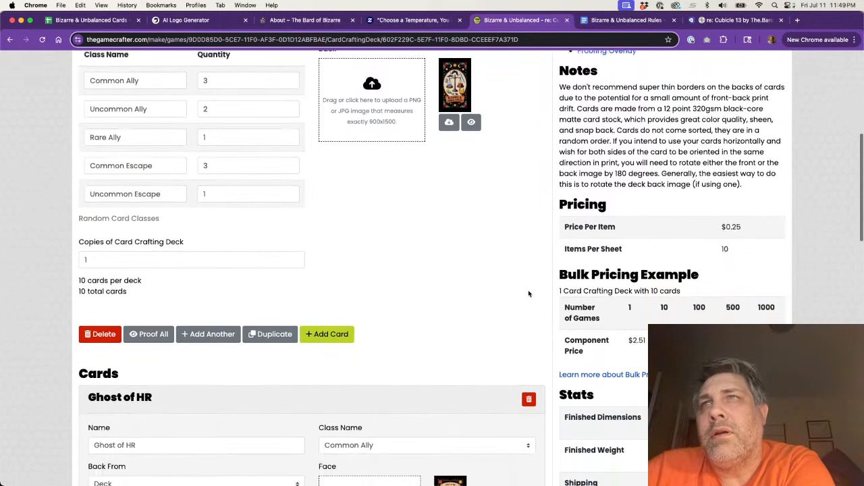
{"action": "scroll", "coordinate": [529, 294], "scroll_direction": "up", "scroll_amount": 4}
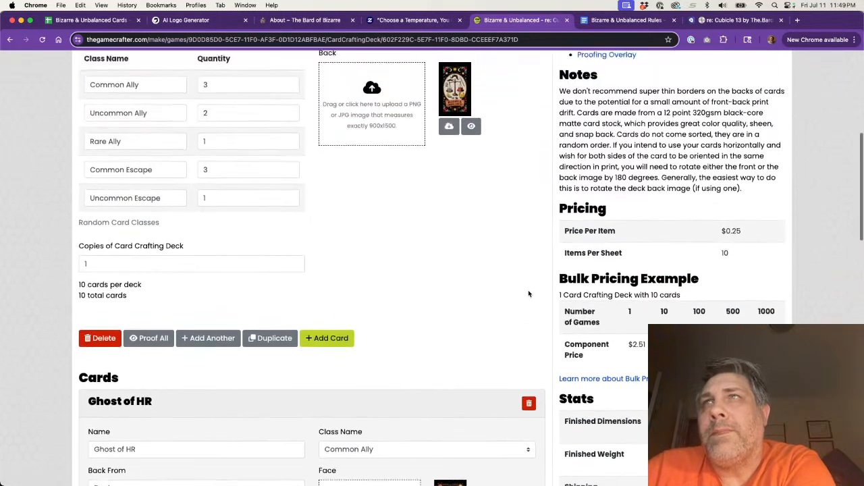
{"action": "left_click_drag", "start_coordinate": [627, 364], "coordinate": [642, 398]}
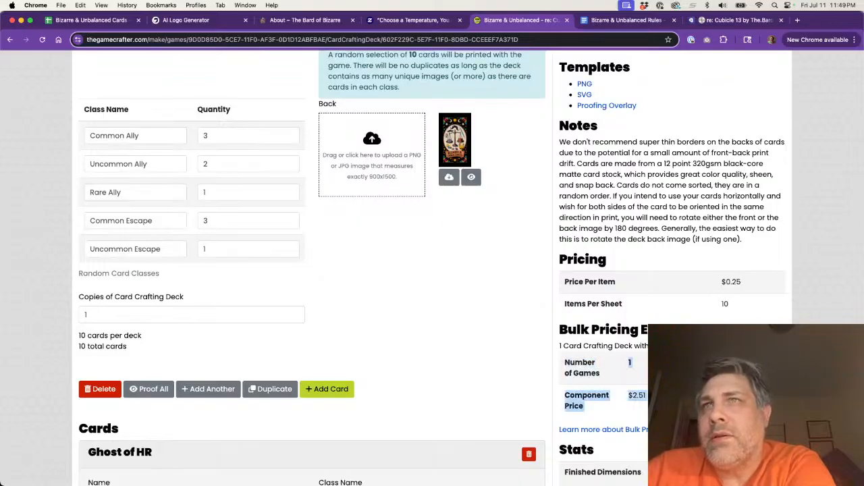
{"action": "left_click", "coordinate": [642, 398]}
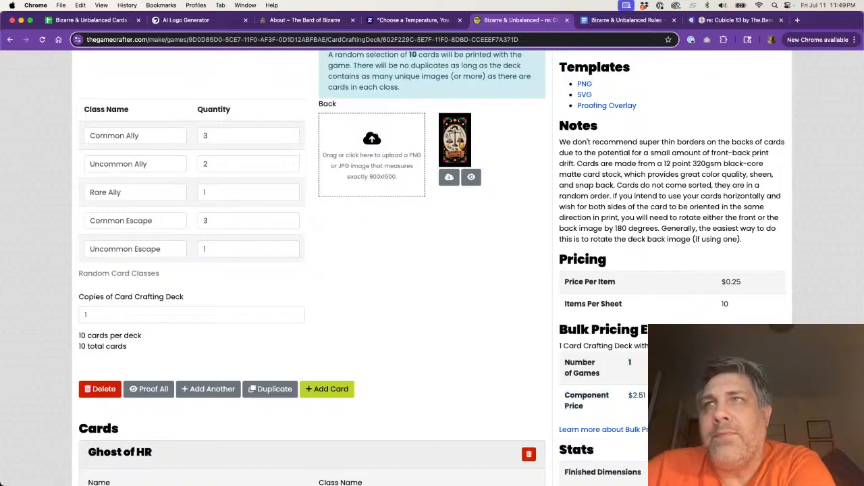
- Look through the deck's stats and the Ghost of HR, Office Plant and Supportive Intern card entries
{"action": "scroll", "coordinate": [628, 381], "scroll_direction": "down", "scroll_amount": 3}
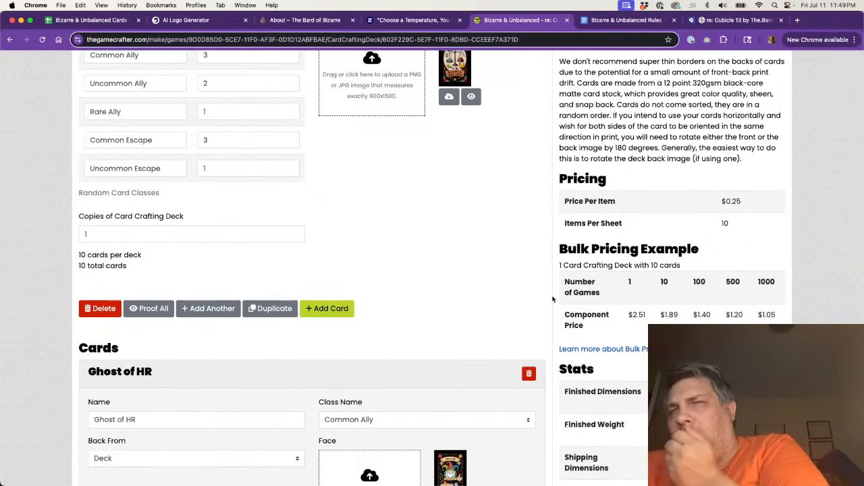
{"action": "scroll", "coordinate": [552, 300], "scroll_direction": "down", "scroll_amount": 5}
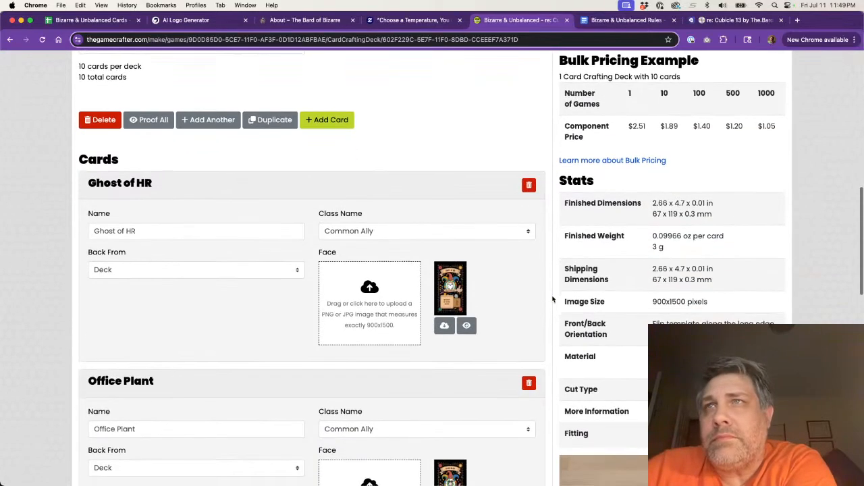
{"action": "scroll", "coordinate": [552, 299], "scroll_direction": "down", "scroll_amount": 3}
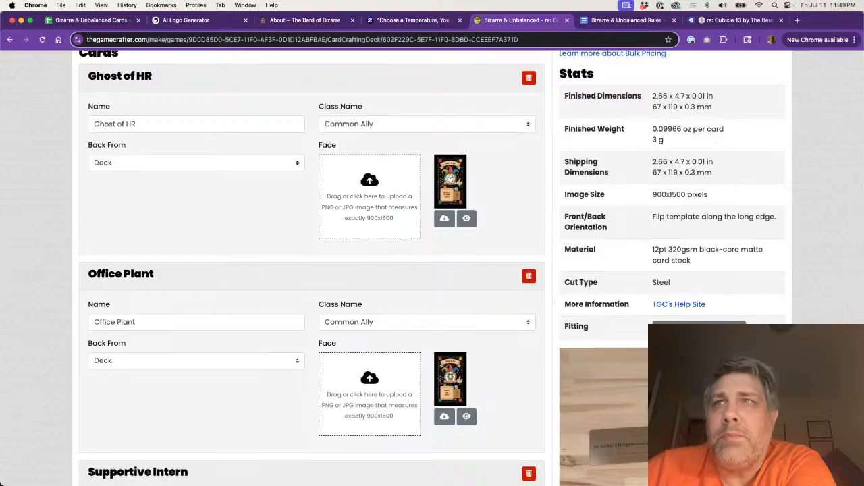
{"action": "scroll", "coordinate": [544, 345], "scroll_direction": "down", "scroll_amount": 4}
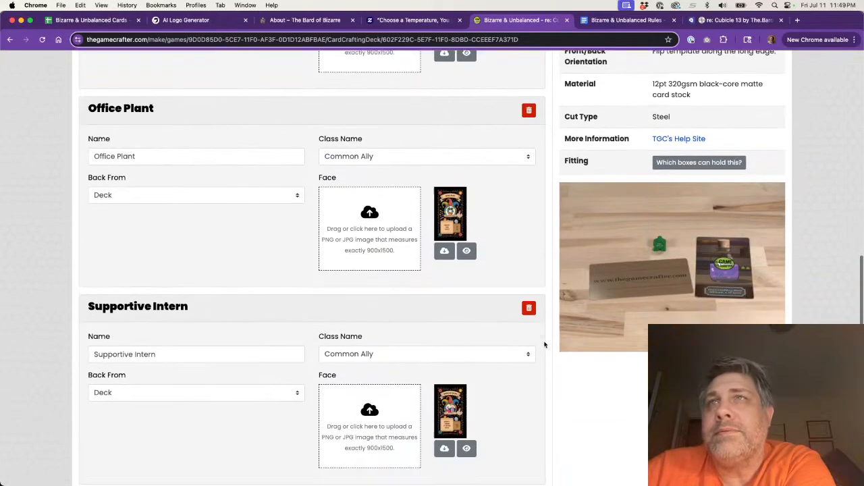
{"action": "scroll", "coordinate": [544, 345], "scroll_direction": "up", "scroll_amount": 2}
{"action": "scroll", "coordinate": [544, 345], "scroll_direction": "up", "scroll_amount": 15}
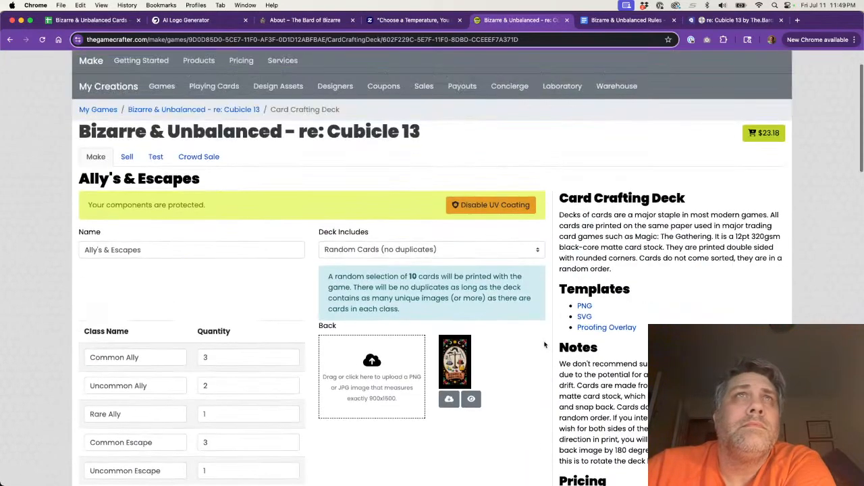
- Open the face proof of the Ghost of HR card, examine it and finish proofing without approving or denying it
{"action": "scroll", "coordinate": [544, 345], "scroll_direction": "down", "scroll_amount": 10}
{"action": "left_click", "coordinate": [466, 316]}
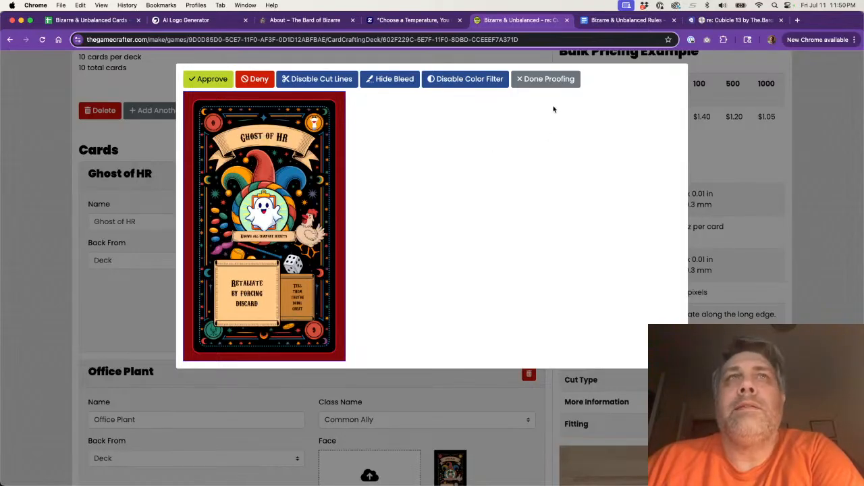
{"action": "left_click", "coordinate": [552, 82]}
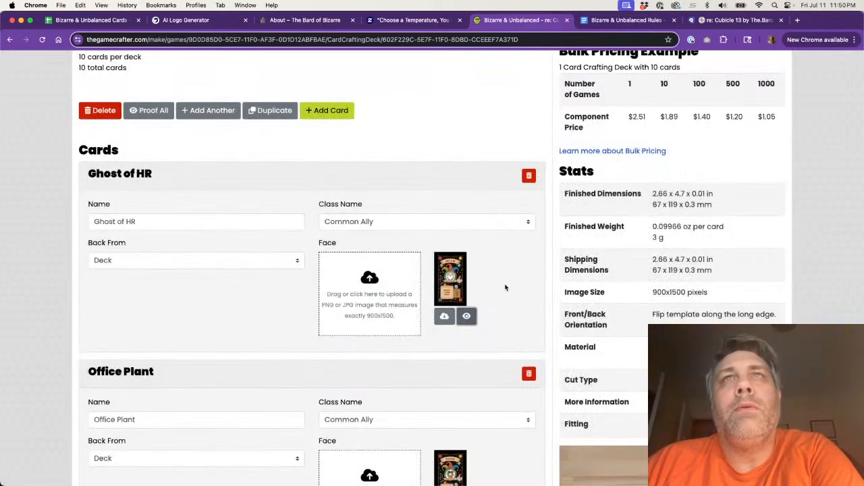
- Preview the Office Plant card's face and inspect the Supportive Intern card in its face proof, leaving it unapproved
{"action": "scroll", "coordinate": [507, 287], "scroll_direction": "down", "scroll_amount": 5}
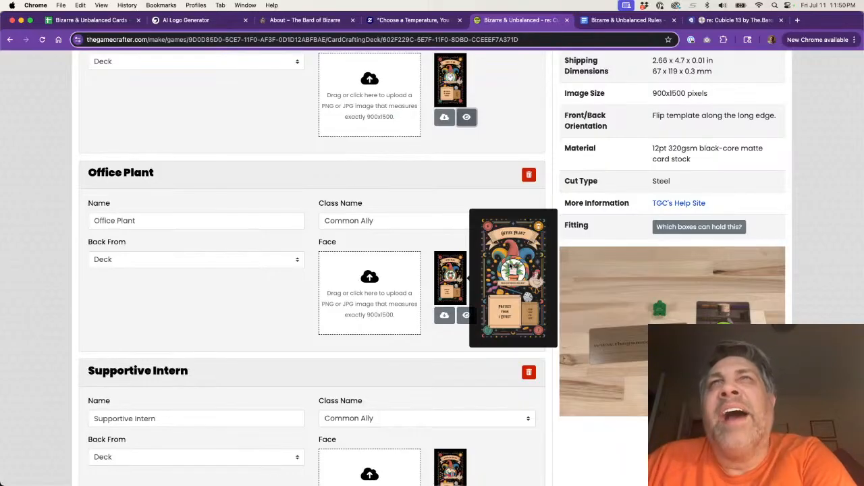
{"action": "scroll", "coordinate": [452, 394], "scroll_direction": "down", "scroll_amount": 4}
{"action": "mouse_move", "coordinate": [463, 310]}
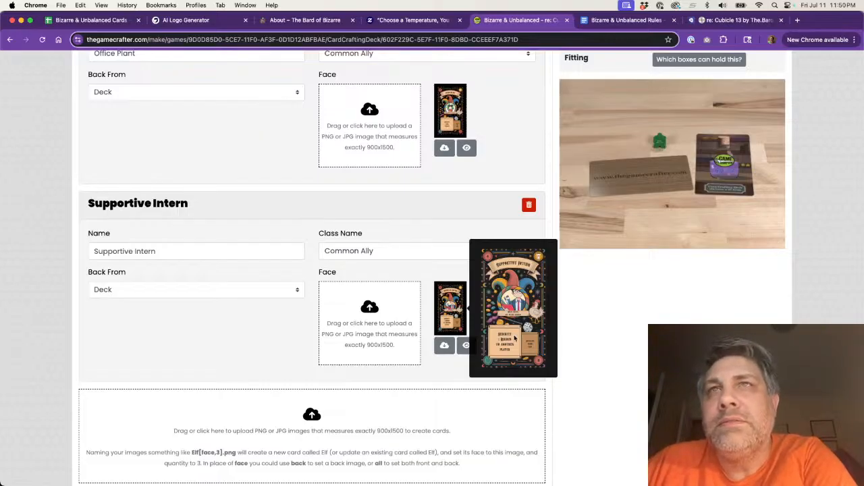
{"action": "left_click", "coordinate": [466, 345]}
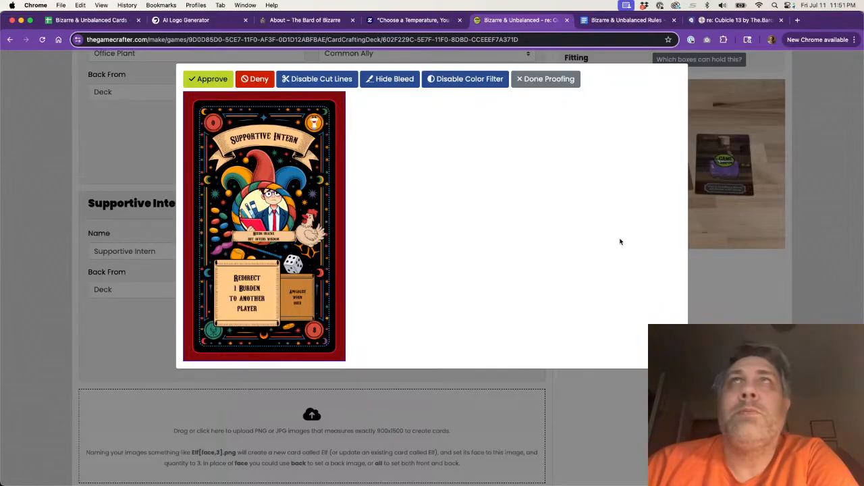
{"action": "left_click", "coordinate": [551, 79]}
- Go back from the Ally's & Escapes deck to the game's component list
{"action": "scroll", "coordinate": [553, 349], "scroll_direction": "up", "scroll_amount": 10}
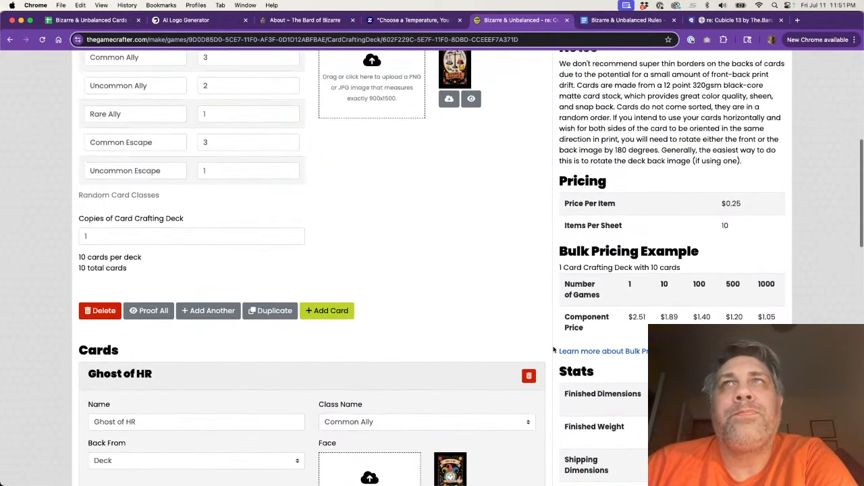
{"action": "scroll", "coordinate": [554, 349], "scroll_direction": "up", "scroll_amount": 6}
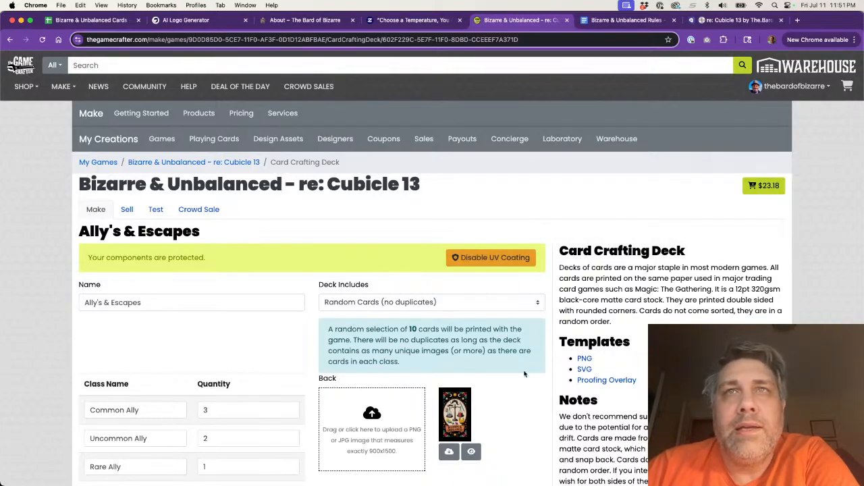
{"action": "left_click", "coordinate": [216, 163]}
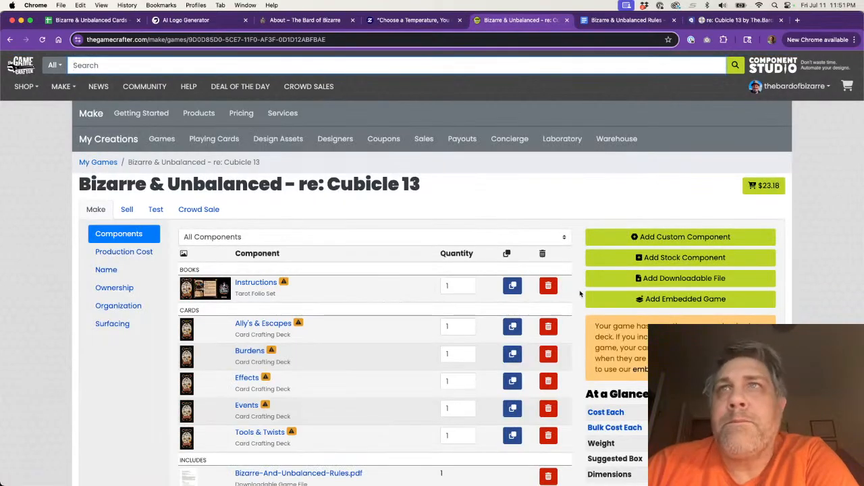
- Open the Ally's & Escapes card deck from the game's component list
{"action": "scroll", "coordinate": [579, 289], "scroll_direction": "down", "scroll_amount": 2}
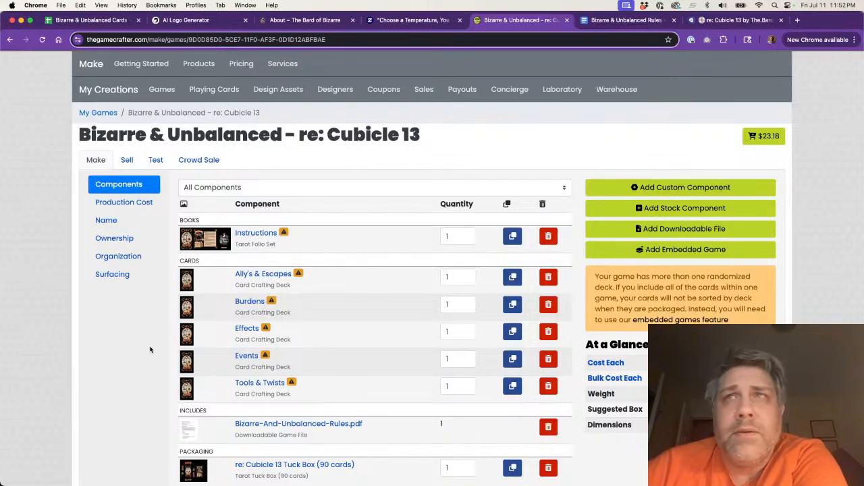
{"action": "scroll", "coordinate": [150, 349], "scroll_direction": "down", "scroll_amount": 2}
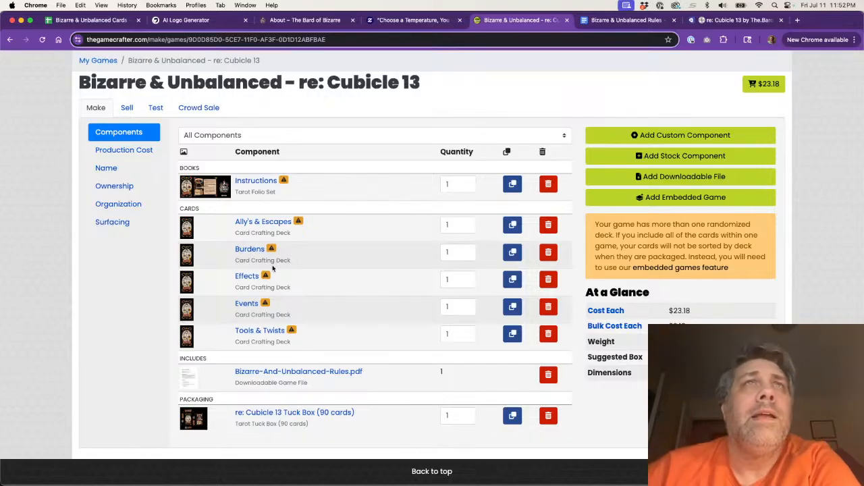
{"action": "left_click", "coordinate": [265, 225]}
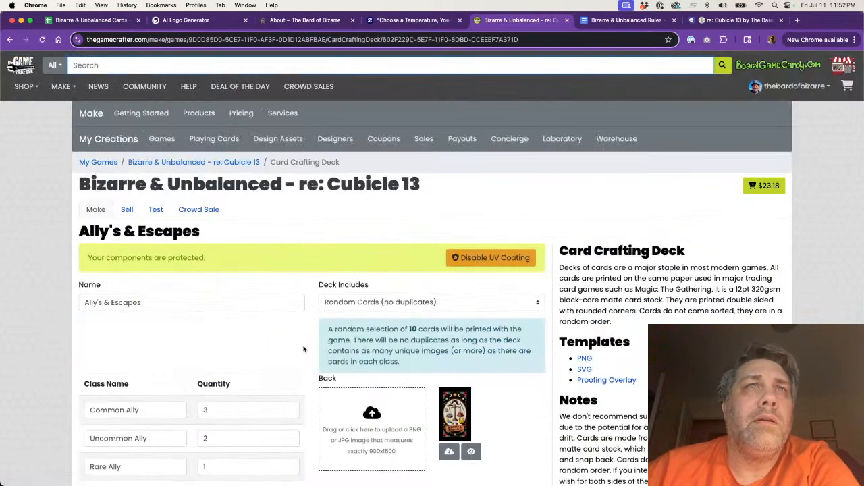
- Examine the random card class names and quantities of the Ally's & Escapes deck, from Common Ally to Uncommon Escape
{"action": "scroll", "coordinate": [303, 338], "scroll_direction": "down", "scroll_amount": 3}
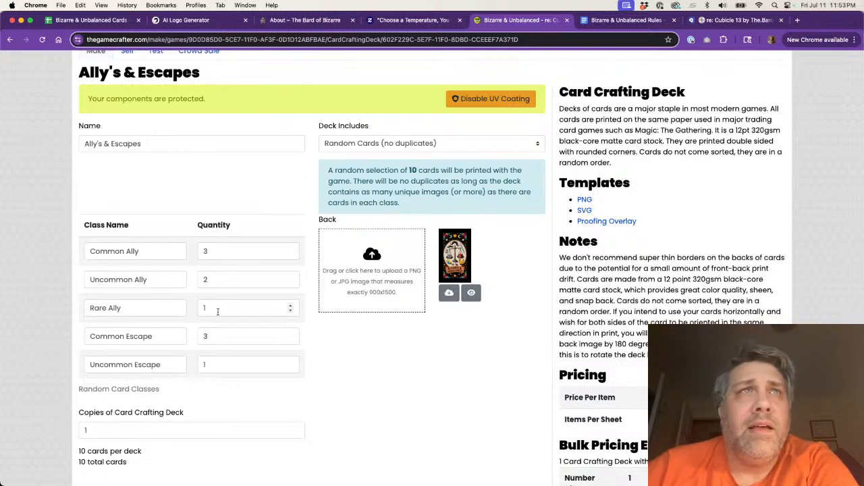
{"action": "left_click", "coordinate": [122, 308]}
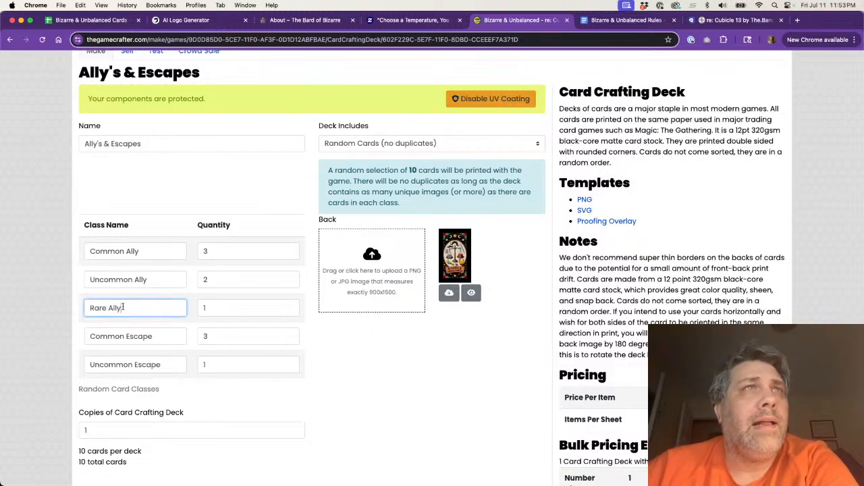
{"action": "left_click", "coordinate": [155, 282]}
{"action": "left_click", "coordinate": [162, 249]}
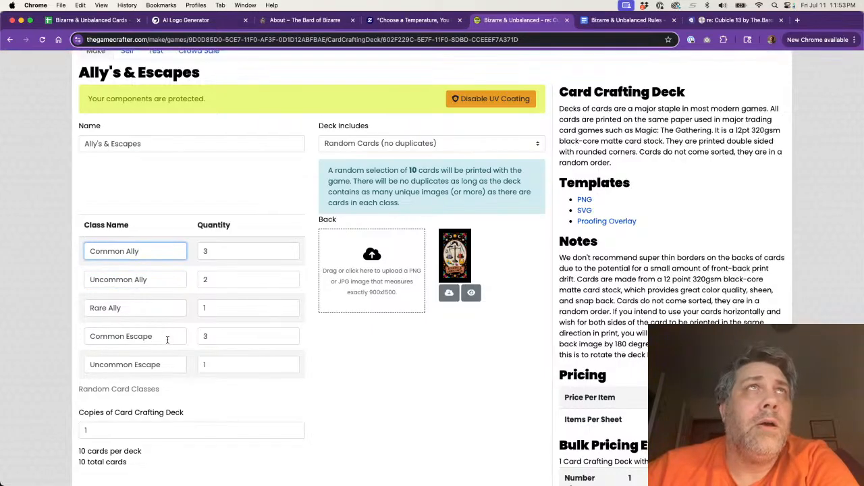
{"action": "scroll", "coordinate": [167, 339], "scroll_direction": "up", "scroll_amount": 2}
{"action": "scroll", "coordinate": [167, 339], "scroll_direction": "down", "scroll_amount": 1}
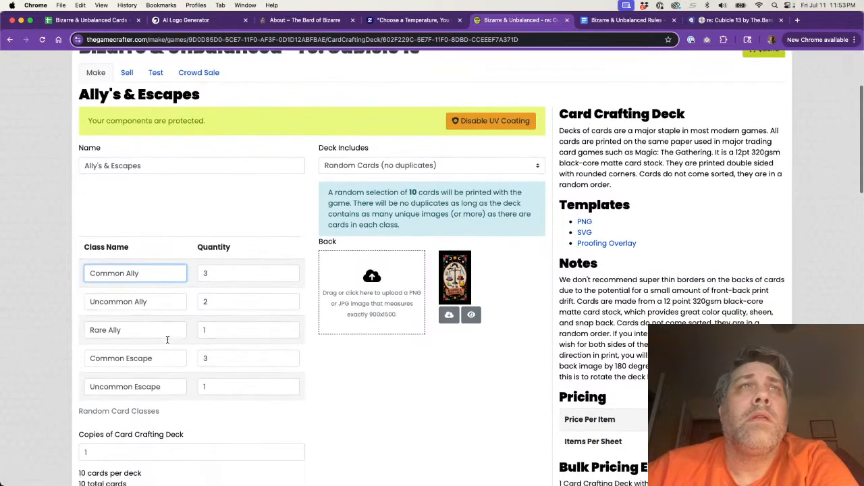
{"action": "left_click", "coordinate": [170, 360]}
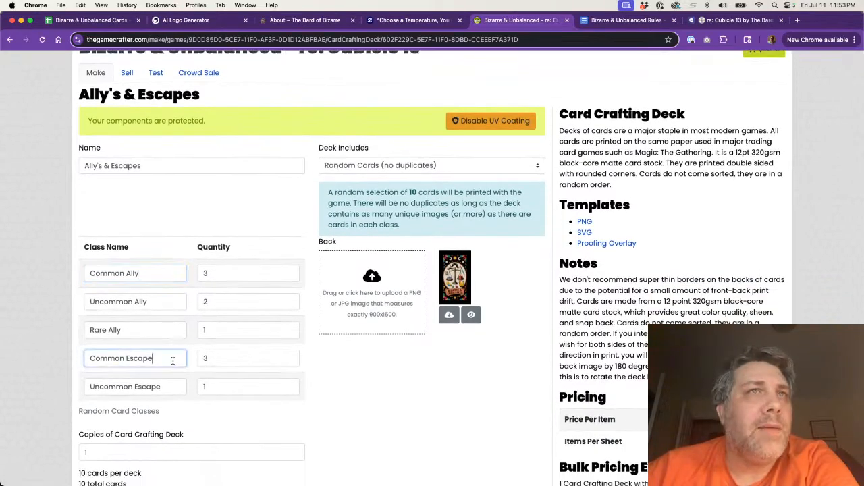
{"action": "left_click", "coordinate": [228, 358]}
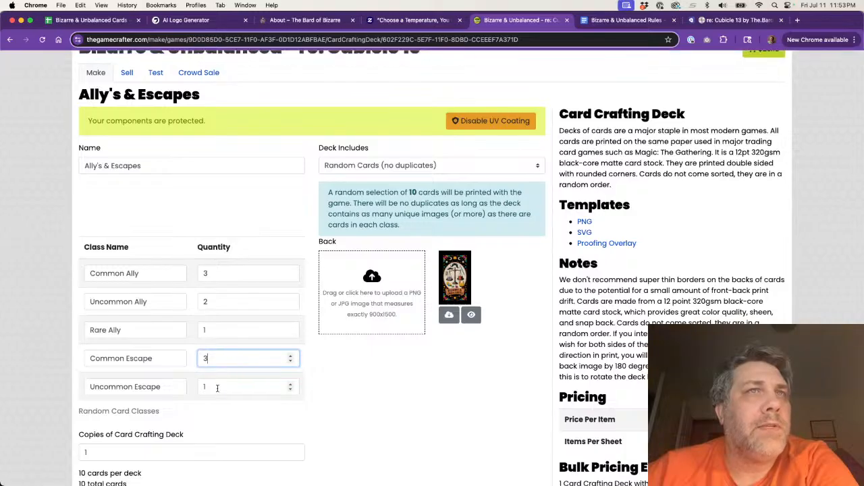
{"action": "left_click", "coordinate": [217, 387]}
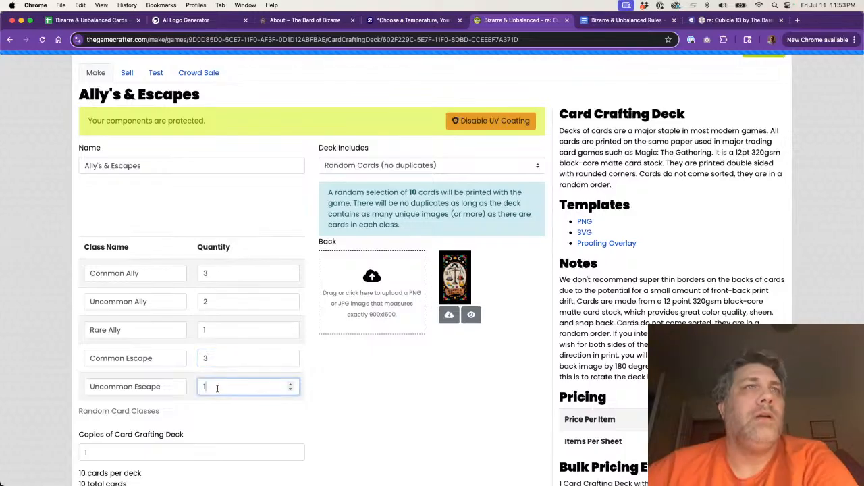
{"action": "left_click", "coordinate": [336, 396]}
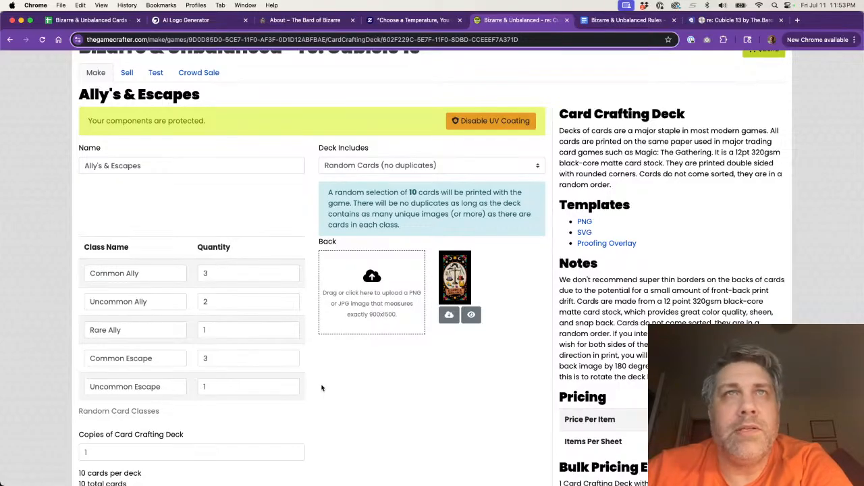
- Set what the Ally's & Escapes deck includes to Random Cards
{"action": "scroll", "coordinate": [322, 388], "scroll_direction": "up", "scroll_amount": 2}
{"action": "scroll", "coordinate": [323, 387], "scroll_direction": "down", "scroll_amount": 3}
{"action": "scroll", "coordinate": [322, 388], "scroll_direction": "down", "scroll_amount": 10}
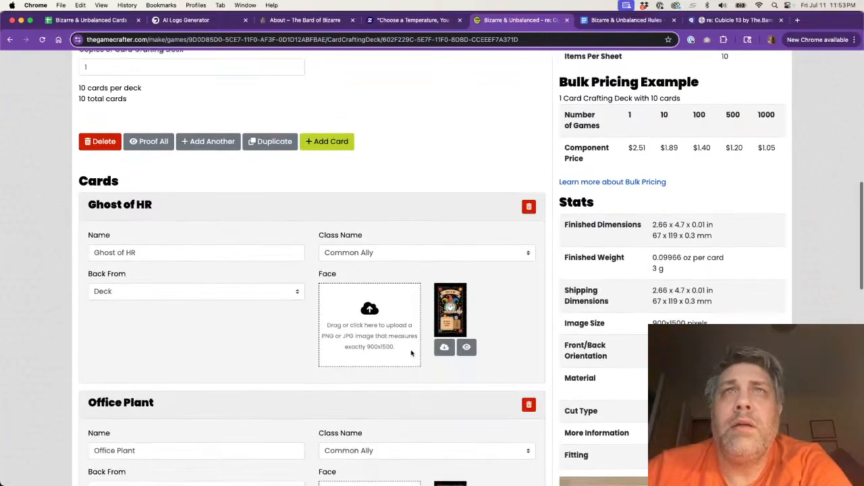
{"action": "scroll", "coordinate": [289, 347], "scroll_direction": "down", "scroll_amount": 6}
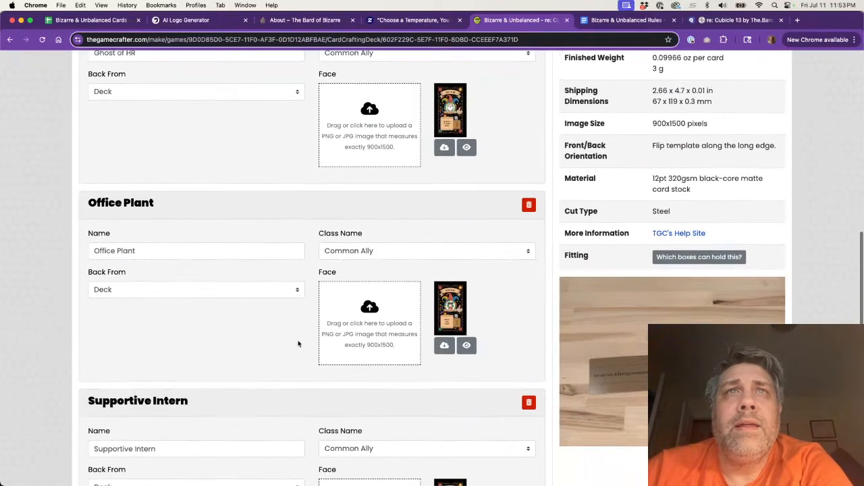
{"action": "scroll", "coordinate": [294, 344], "scroll_direction": "up", "scroll_amount": 20}
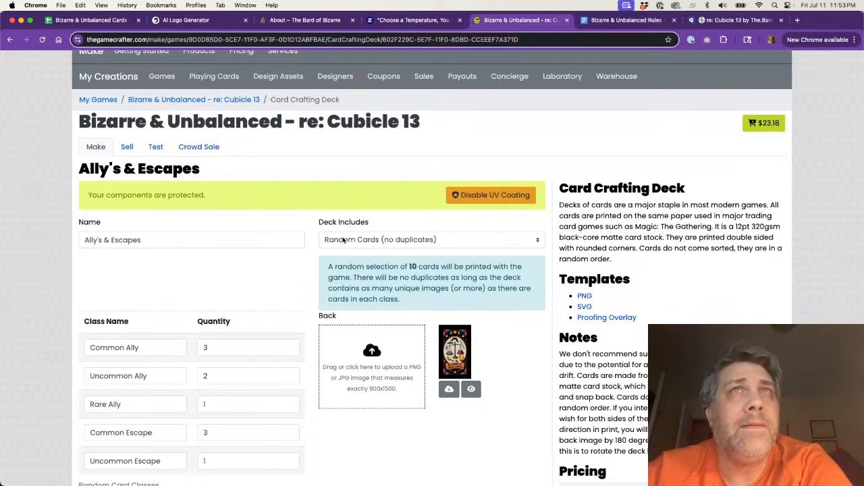
{"action": "left_click", "coordinate": [342, 239]}
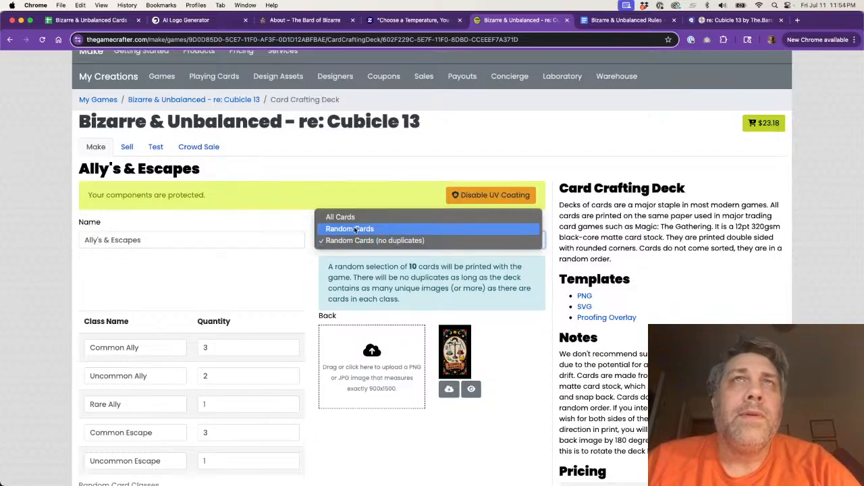
{"action": "left_click", "coordinate": [354, 228]}
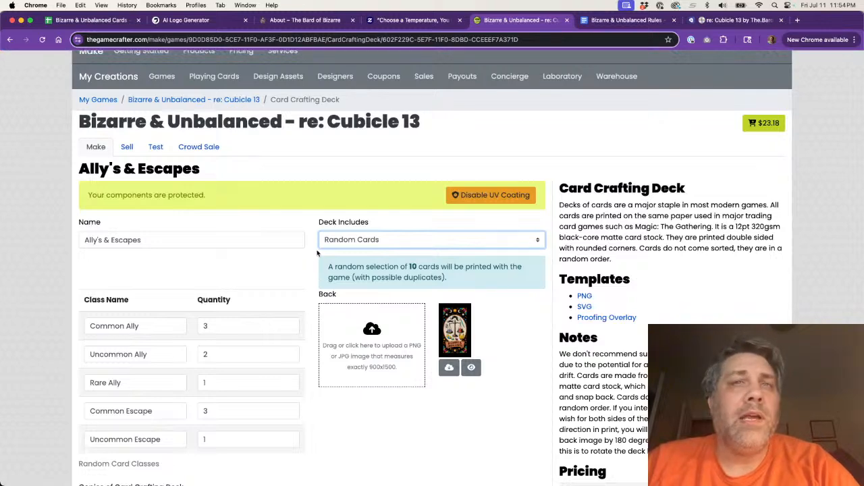
- Change the Supportive Intern card's class to Uncommon Ally
{"action": "scroll", "coordinate": [303, 282], "scroll_direction": "down", "scroll_amount": 5}
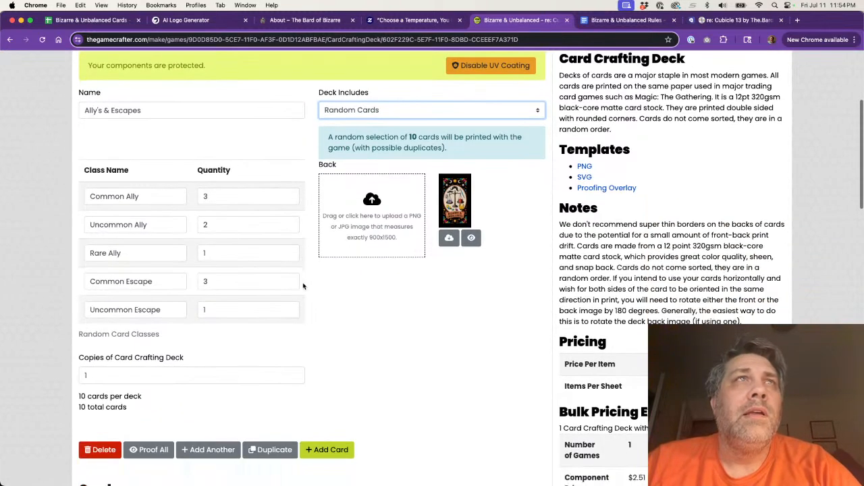
{"action": "scroll", "coordinate": [365, 320], "scroll_direction": "down", "scroll_amount": 3}
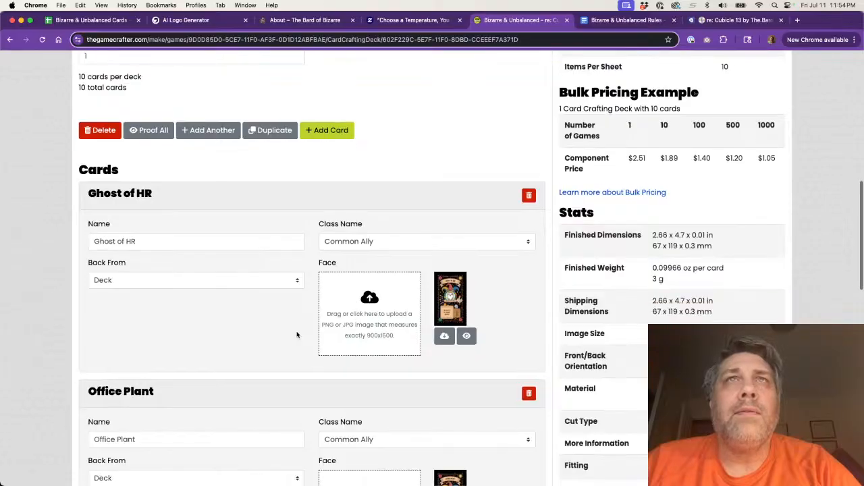
{"action": "scroll", "coordinate": [296, 335], "scroll_direction": "down", "scroll_amount": 6}
{"action": "scroll", "coordinate": [297, 335], "scroll_direction": "up", "scroll_amount": 8}
{"action": "scroll", "coordinate": [297, 335], "scroll_direction": "up", "scroll_amount": 4}
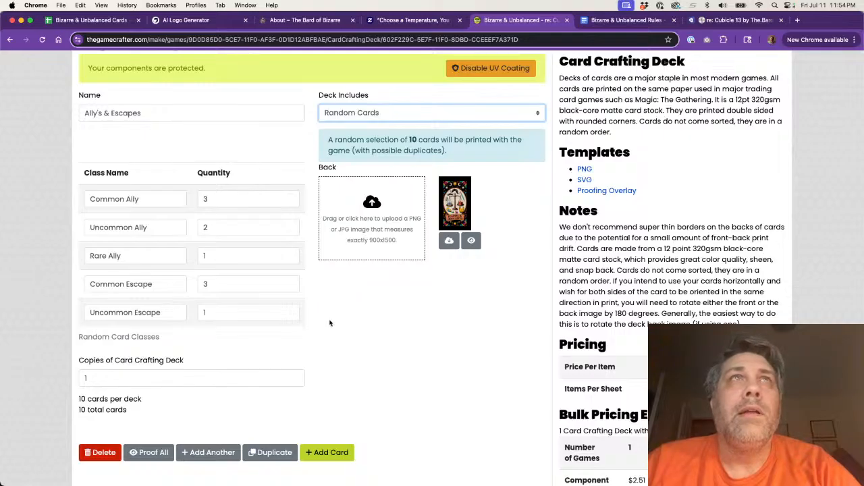
{"action": "scroll", "coordinate": [329, 322], "scroll_direction": "down", "scroll_amount": 1}
{"action": "scroll", "coordinate": [330, 323], "scroll_direction": "up", "scroll_amount": 1}
{"action": "scroll", "coordinate": [330, 322], "scroll_direction": "down", "scroll_amount": 7}
{"action": "scroll", "coordinate": [330, 331], "scroll_direction": "down", "scroll_amount": 4}
{"action": "left_click", "coordinate": [396, 344]}
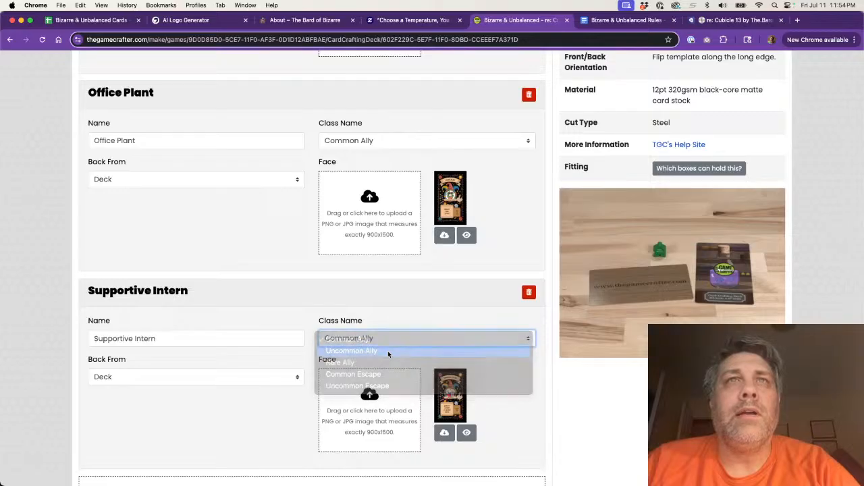
{"action": "left_click", "coordinate": [388, 350]}
- Check the Common Ally quantity against the deck's cards and preview the Ghost of HR and Office Plant faces
{"action": "scroll", "coordinate": [280, 270], "scroll_direction": "up", "scroll_amount": 1}
{"action": "scroll", "coordinate": [280, 272], "scroll_direction": "up", "scroll_amount": 2}
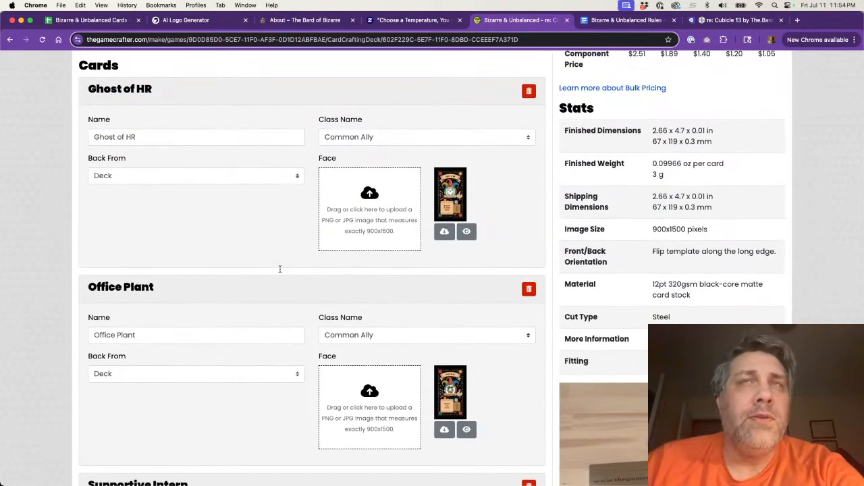
{"action": "scroll", "coordinate": [280, 268], "scroll_direction": "up", "scroll_amount": 7}
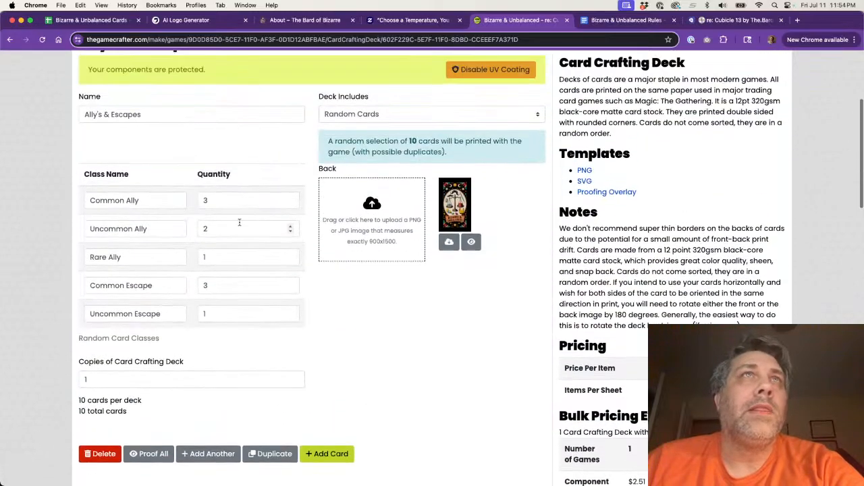
{"action": "left_click", "coordinate": [216, 200]}
{"action": "left_click_drag", "start_coordinate": [216, 200], "coordinate": [197, 201]}
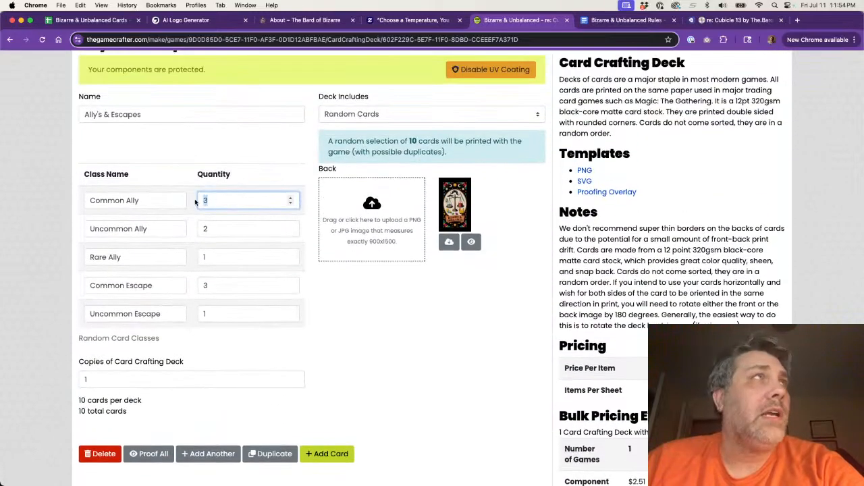
{"action": "scroll", "coordinate": [424, 336], "scroll_direction": "down", "scroll_amount": 8}
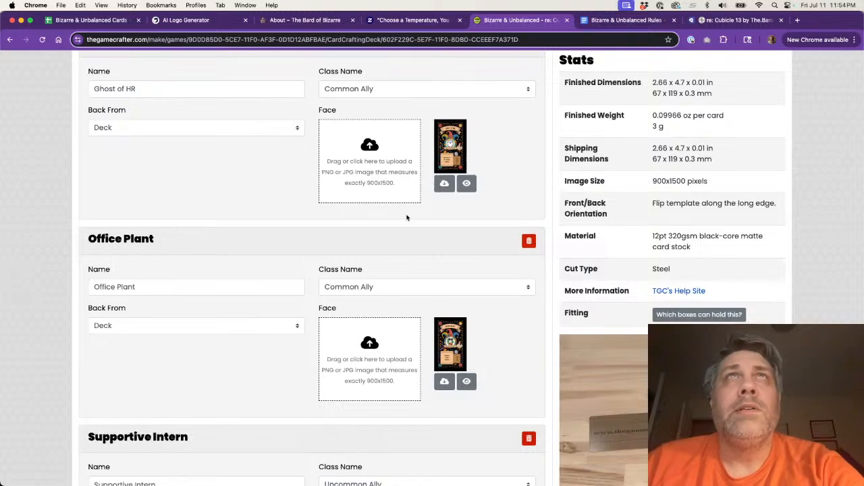
{"action": "scroll", "coordinate": [452, 230], "scroll_direction": "up", "scroll_amount": 1}
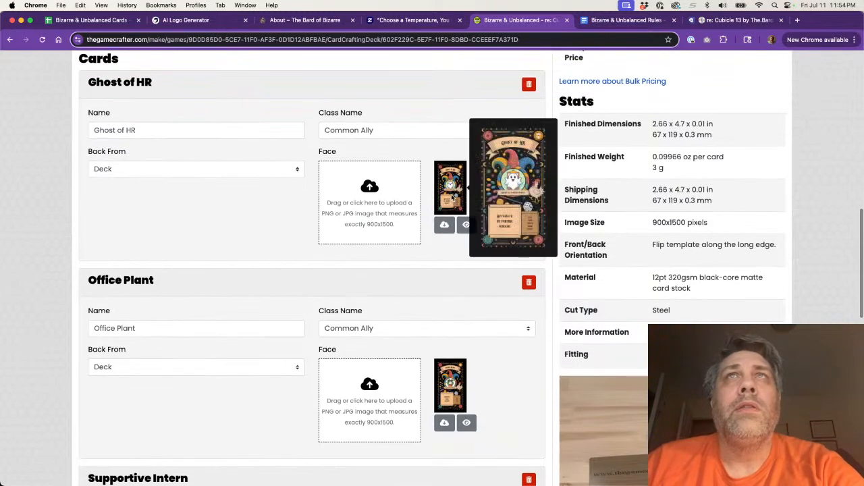
{"action": "mouse_move", "coordinate": [456, 376]}
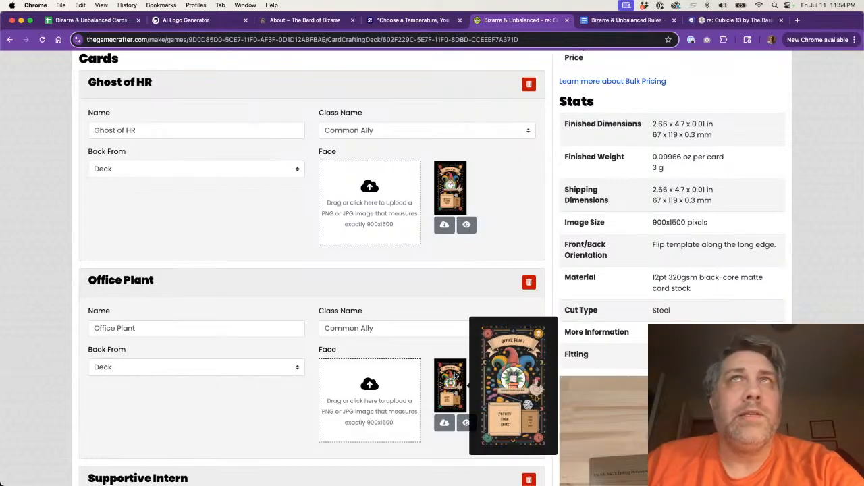
{"action": "mouse_move", "coordinate": [456, 182]}
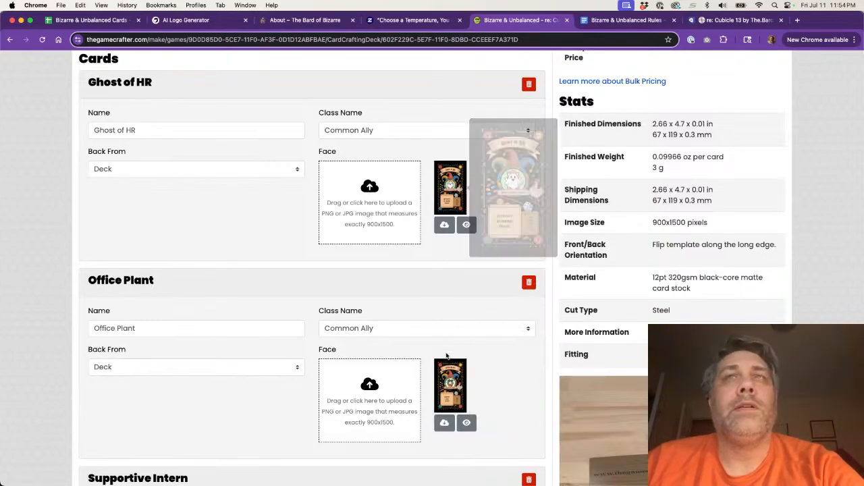
{"action": "mouse_move", "coordinate": [452, 391]}
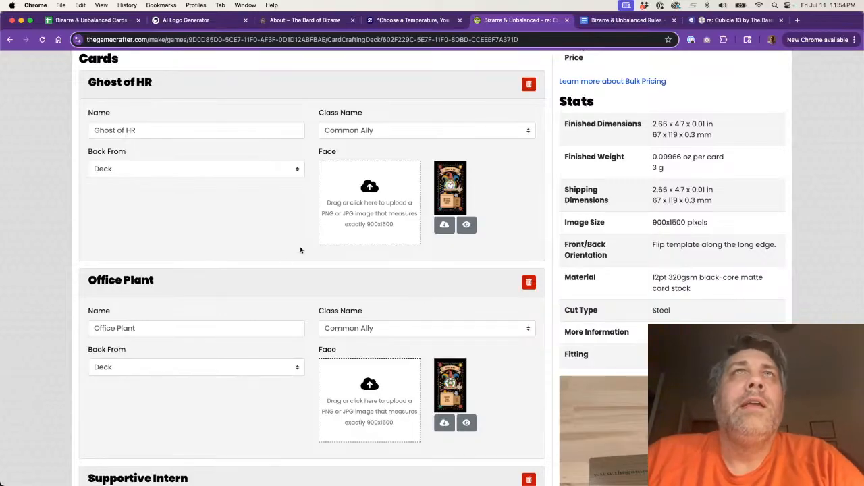
- Set what the Ally's & Escapes deck includes to Random Cards (no duplicates)
{"action": "scroll", "coordinate": [319, 223], "scroll_direction": "up", "scroll_amount": 10}
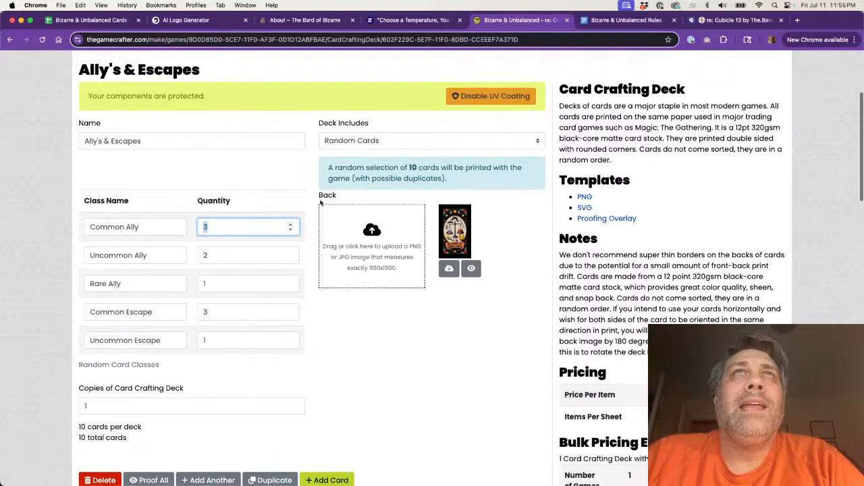
{"action": "left_click", "coordinate": [361, 140]}
{"action": "left_click", "coordinate": [361, 153]}
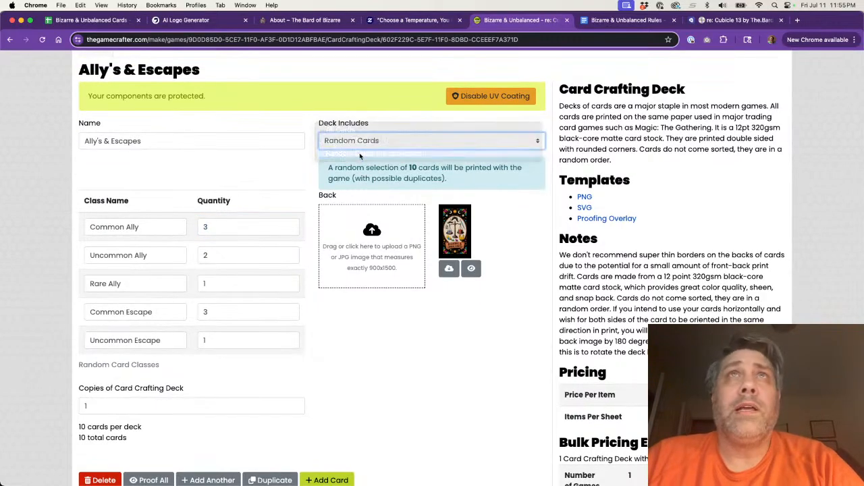
- Preview the Ghost of HR and Office Plant faces again and review the Supportive Intern card's class
{"action": "scroll", "coordinate": [387, 372], "scroll_direction": "down", "scroll_amount": 3}
{"action": "scroll", "coordinate": [387, 373], "scroll_direction": "down", "scroll_amount": 10}
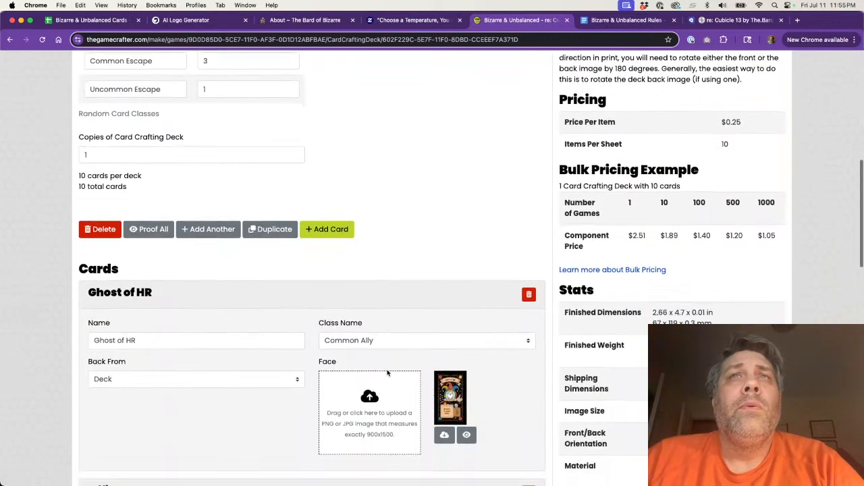
{"action": "mouse_move", "coordinate": [454, 211]}
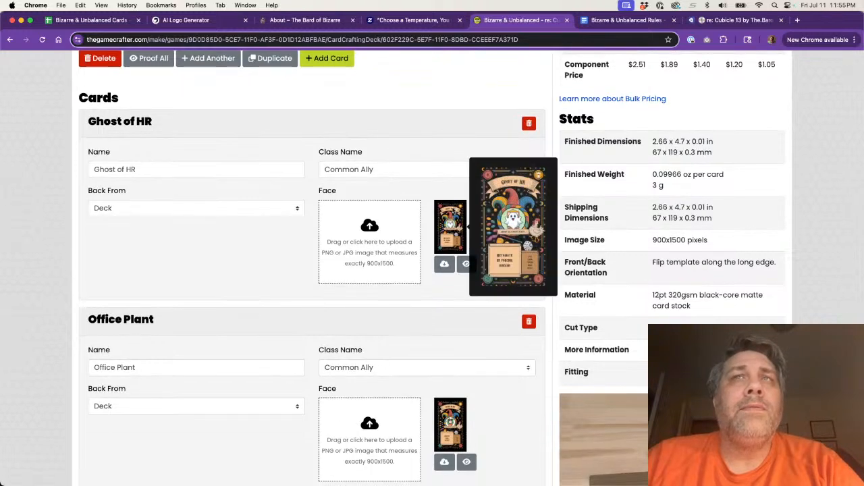
{"action": "mouse_move", "coordinate": [459, 418]}
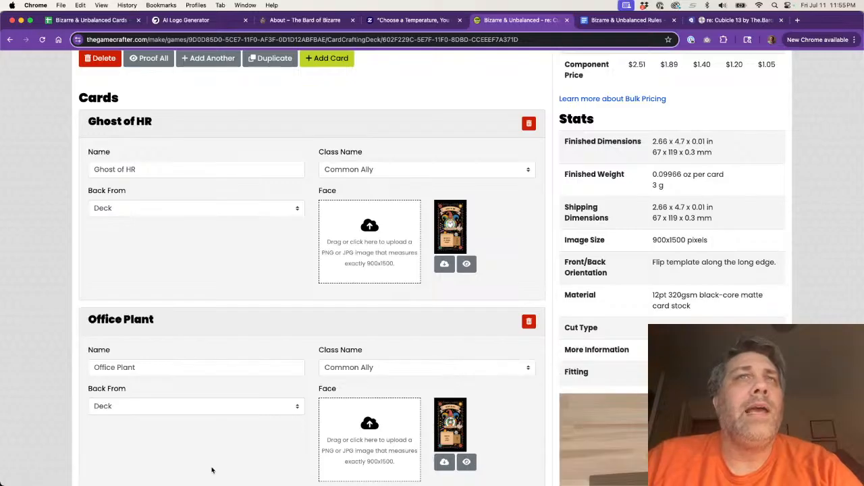
{"action": "scroll", "coordinate": [253, 449], "scroll_direction": "down", "scroll_amount": 1}
{"action": "scroll", "coordinate": [256, 450], "scroll_direction": "down", "scroll_amount": 5}
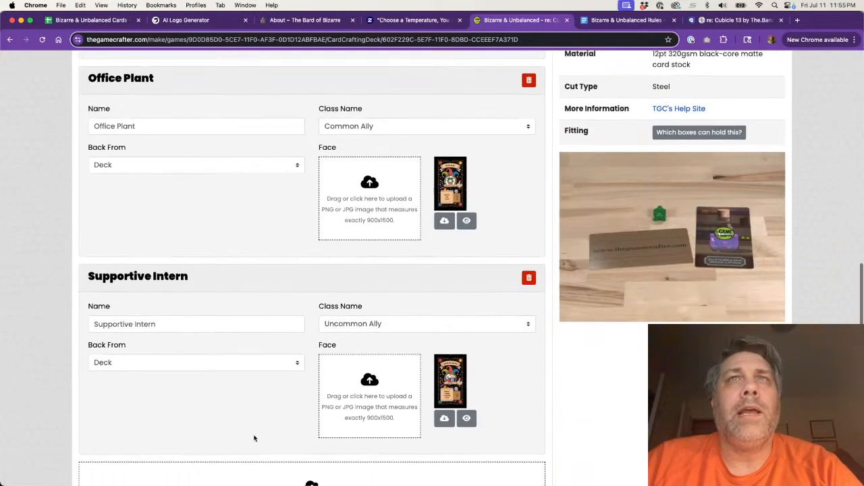
{"action": "scroll", "coordinate": [262, 416], "scroll_direction": "up", "scroll_amount": 10}
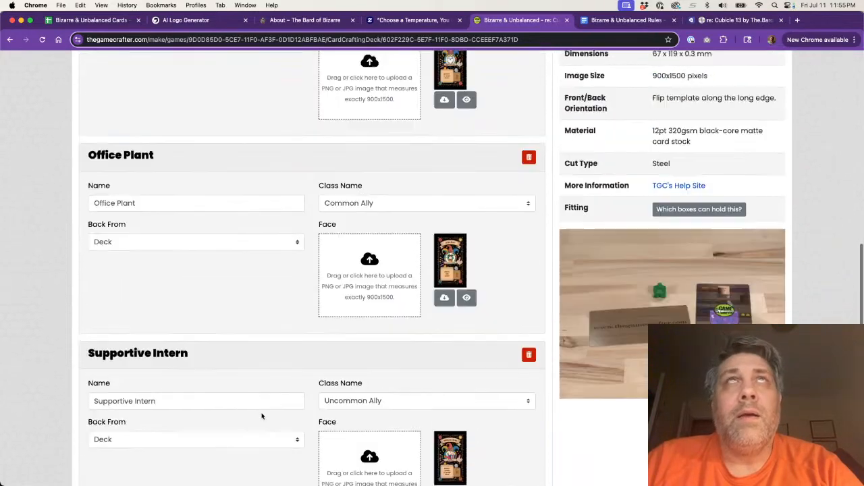
- Read the Ally's & Escapes deck's random-selection note and compare its class quantities with the Ghost of HR and Office Plant cards
{"action": "scroll", "coordinate": [262, 416], "scroll_direction": "up", "scroll_amount": 3}
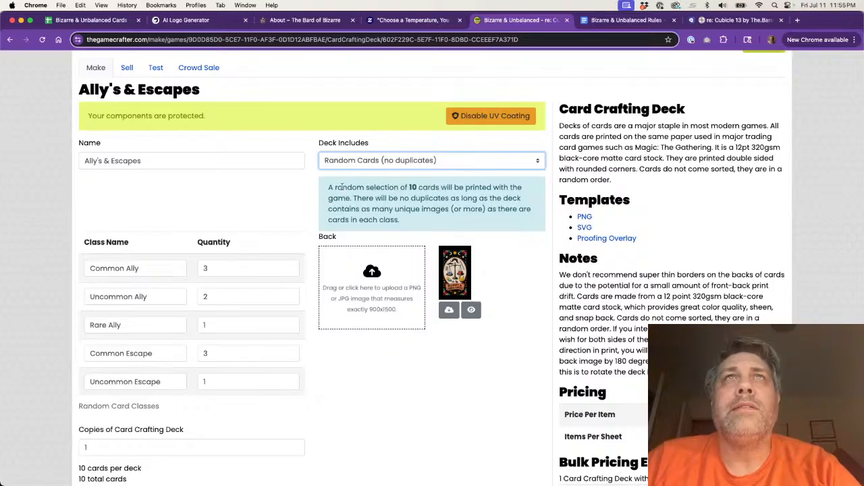
{"action": "left_click_drag", "start_coordinate": [336, 189], "coordinate": [408, 231]}
{"action": "left_click", "coordinate": [414, 225]}
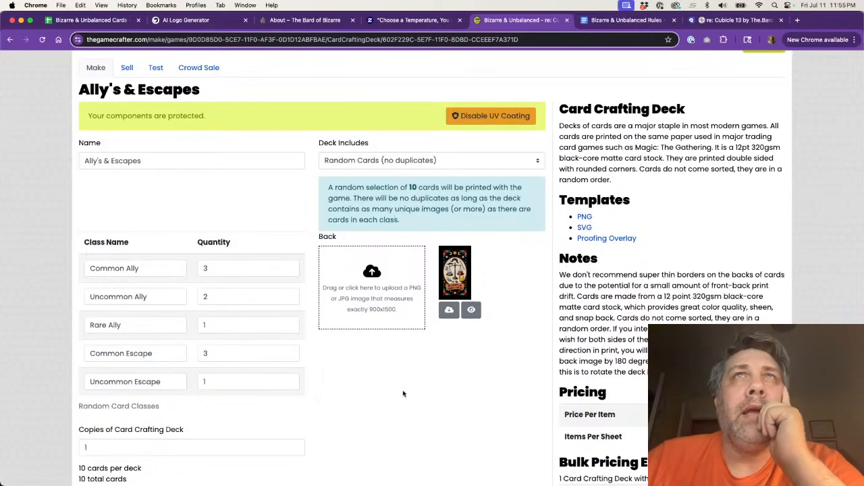
{"action": "scroll", "coordinate": [409, 422], "scroll_direction": "down", "scroll_amount": 2}
{"action": "scroll", "coordinate": [409, 422], "scroll_direction": "down", "scroll_amount": 15}
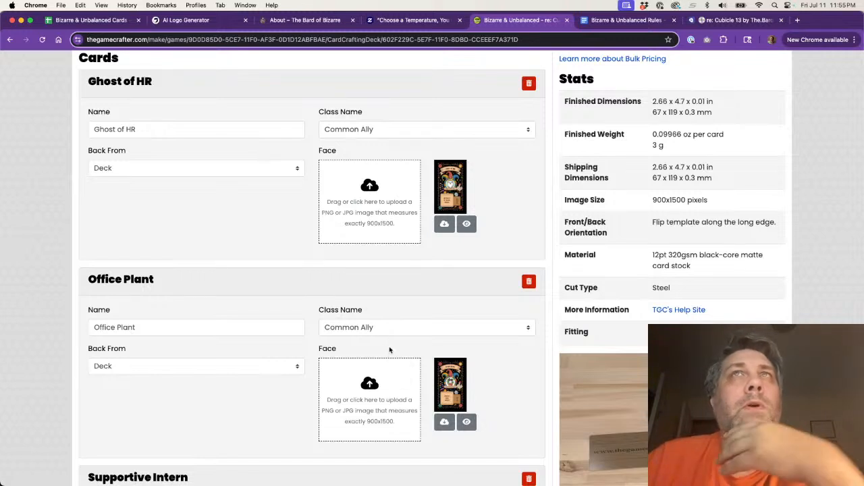
{"action": "mouse_move", "coordinate": [451, 189]}
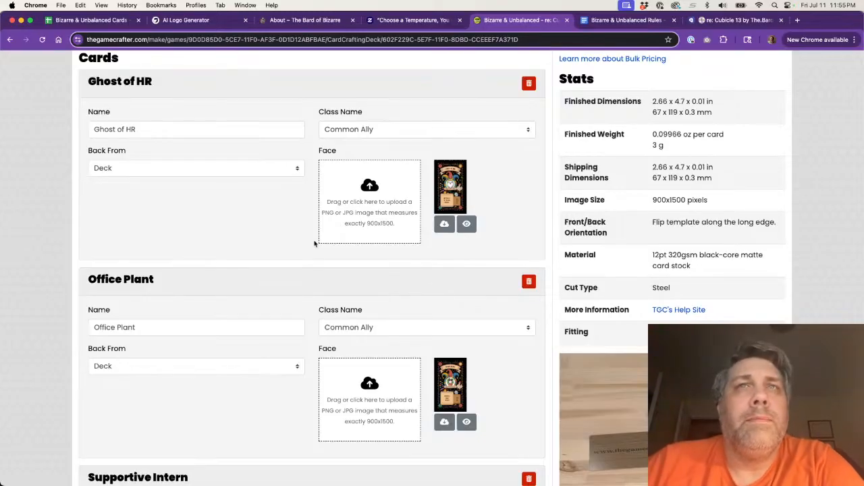
- Review the deck's card entries through Supportive Intern, then recheck the random card class quantities
{"action": "scroll", "coordinate": [314, 243], "scroll_direction": "down", "scroll_amount": 3}
{"action": "scroll", "coordinate": [314, 243], "scroll_direction": "down", "scroll_amount": 2}
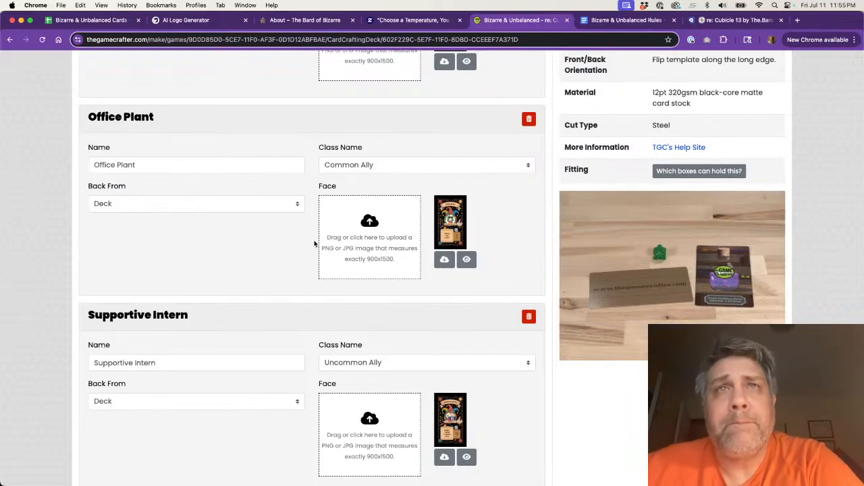
{"action": "scroll", "coordinate": [314, 243], "scroll_direction": "down", "scroll_amount": 1}
{"action": "scroll", "coordinate": [314, 243], "scroll_direction": "down", "scroll_amount": 2}
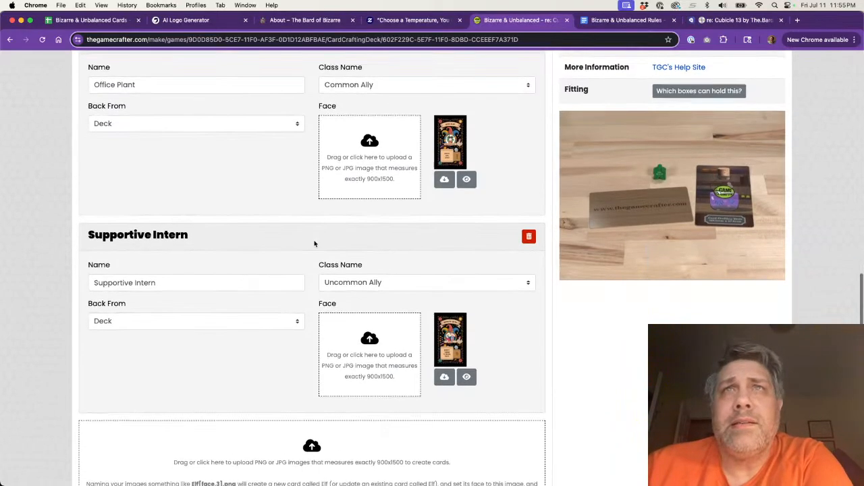
{"action": "scroll", "coordinate": [314, 243], "scroll_direction": "up", "scroll_amount": 12}
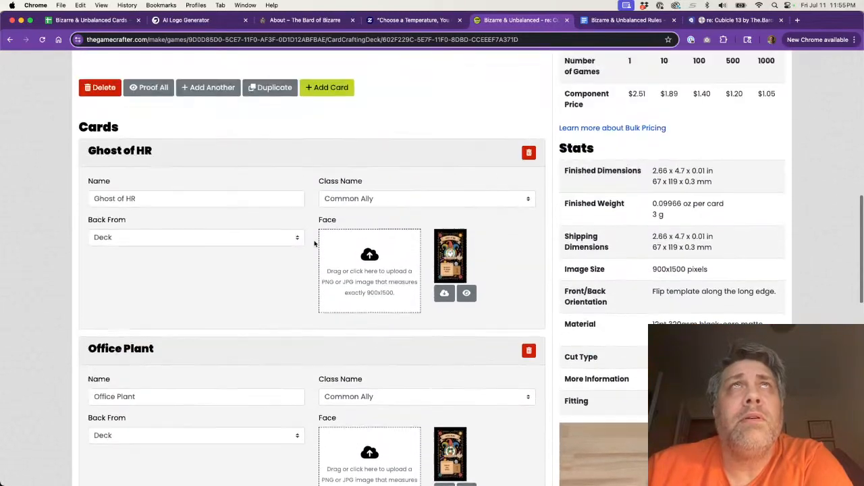
{"action": "scroll", "coordinate": [314, 243], "scroll_direction": "up", "scroll_amount": 1}
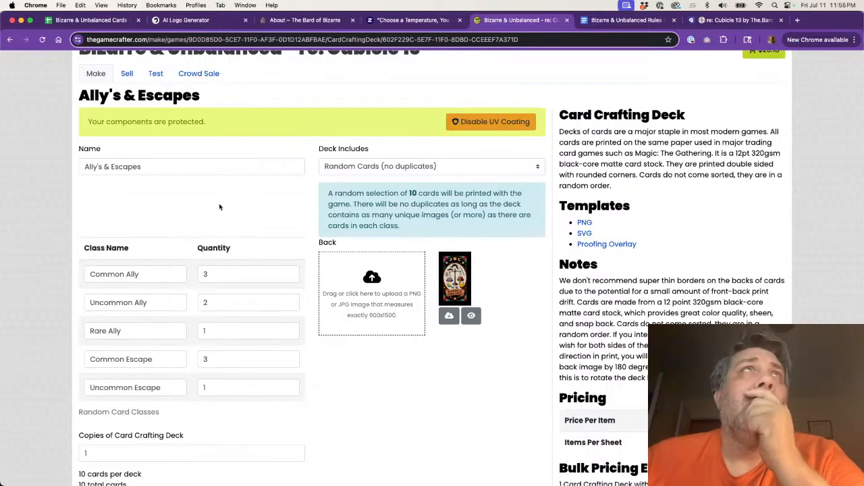
{"action": "scroll", "coordinate": [224, 173], "scroll_direction": "up", "scroll_amount": 5}
- Switch to the Bizarre & Unbalanced Cards spreadsheet and examine the Forgotten Holiday and Nap Under Desk escape titles in the Generated sheet
{"action": "left_click", "coordinate": [94, 21]}
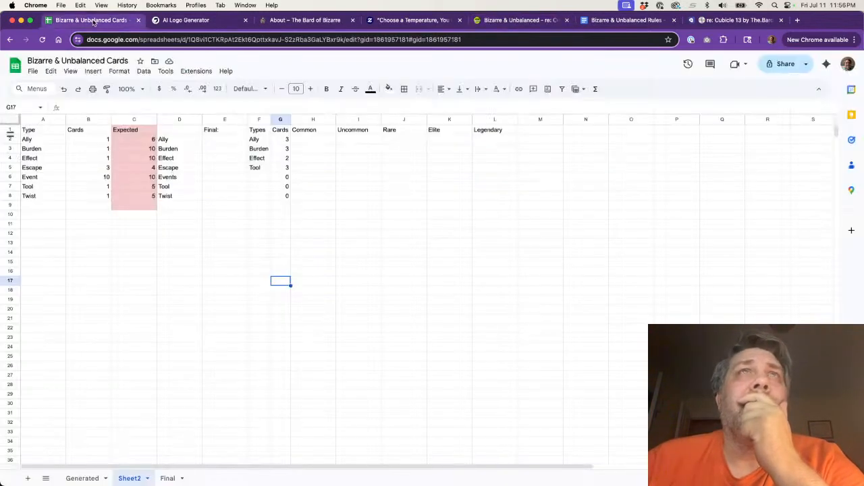
{"action": "left_click", "coordinate": [80, 478]}
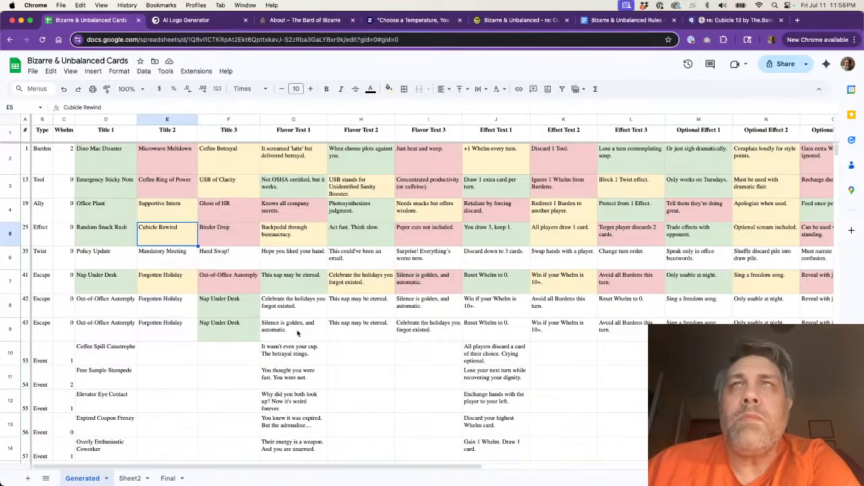
{"action": "left_click", "coordinate": [188, 284]}
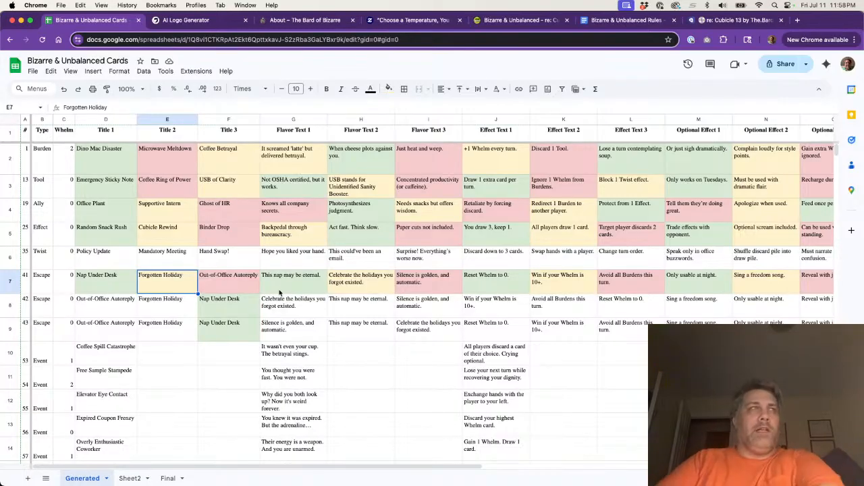
{"action": "left_click", "coordinate": [108, 283]}
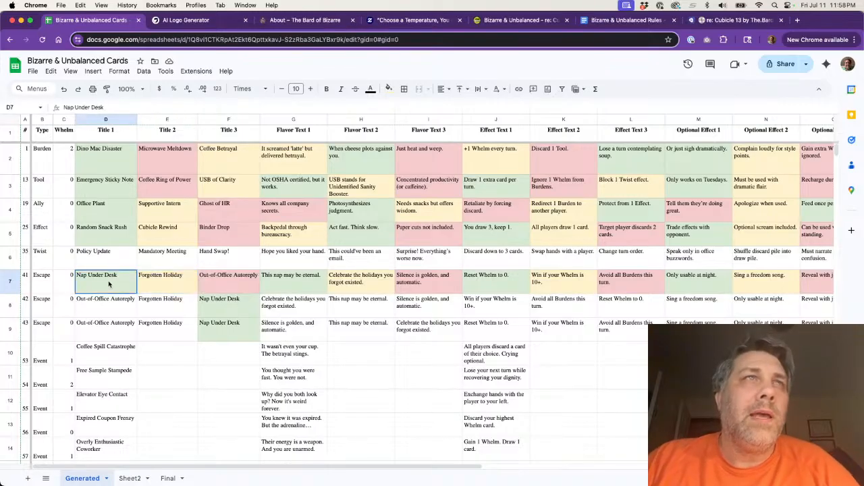
{"action": "left_click", "coordinate": [224, 308]}
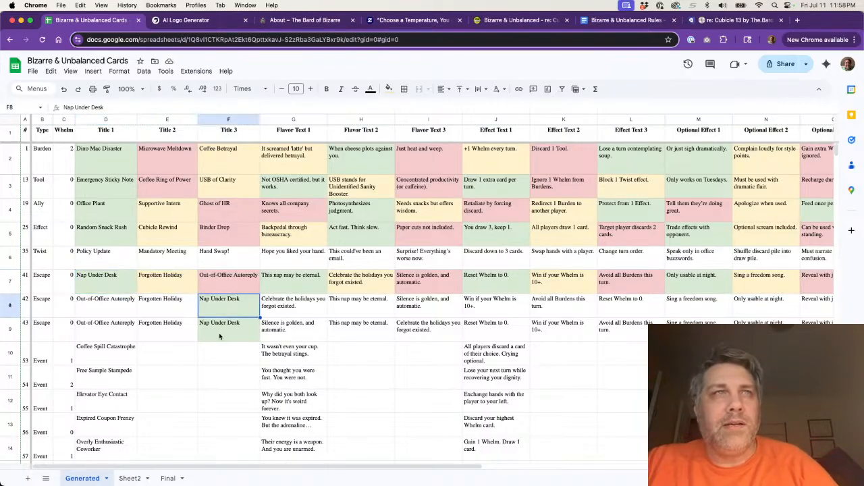
{"action": "left_click", "coordinate": [219, 335]}
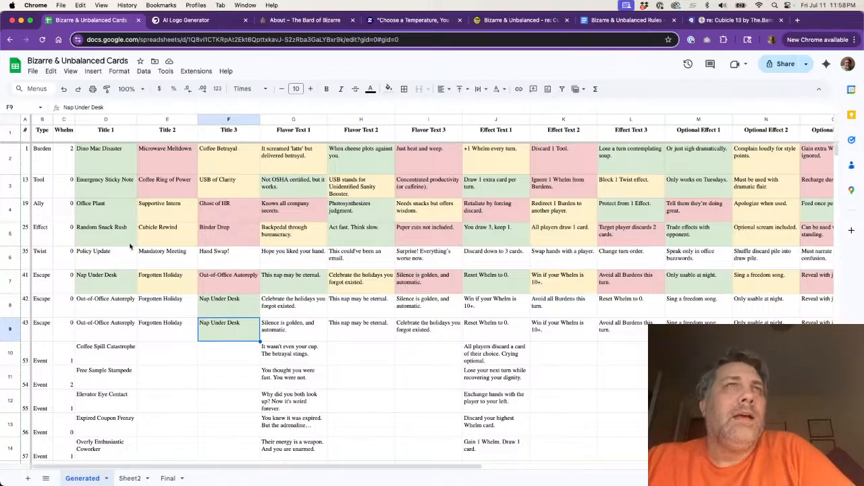
- Examine the Burden and Tool rows' card numbers, plus the Burden row's three titles and Whelm value
{"action": "left_click", "coordinate": [67, 161]}
{"action": "left_click", "coordinate": [26, 158]}
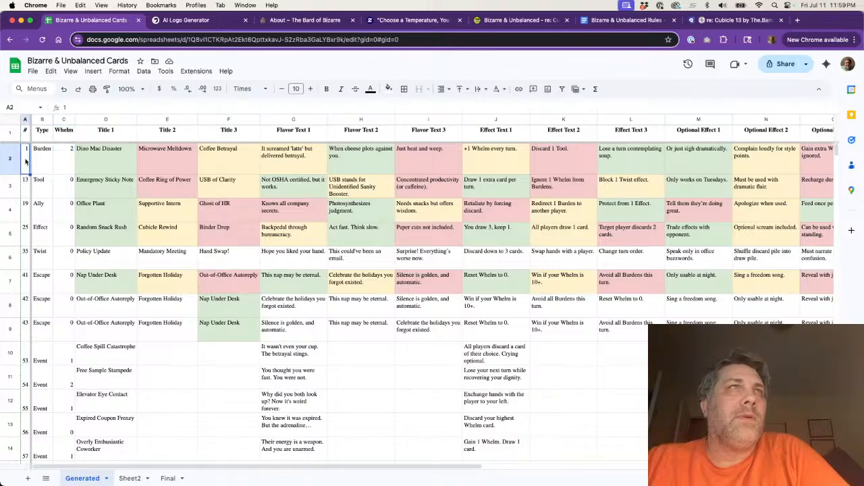
{"action": "left_click", "coordinate": [27, 188]}
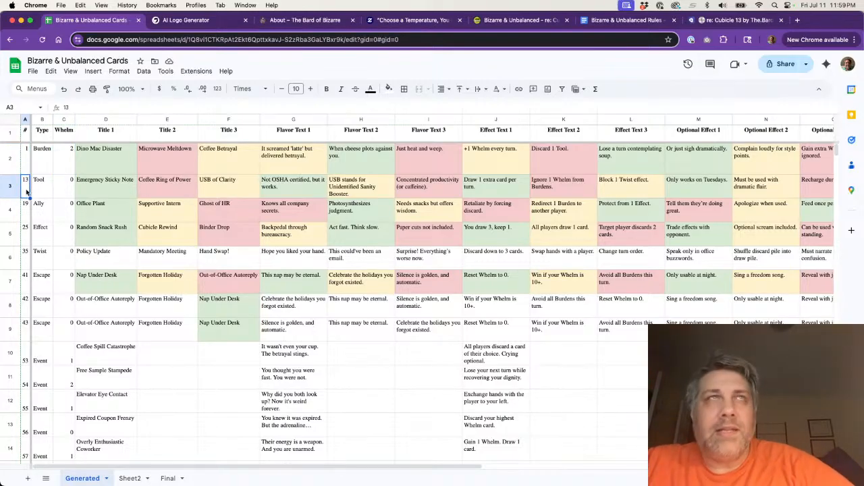
{"action": "left_click_drag", "start_coordinate": [112, 159], "coordinate": [237, 155]}
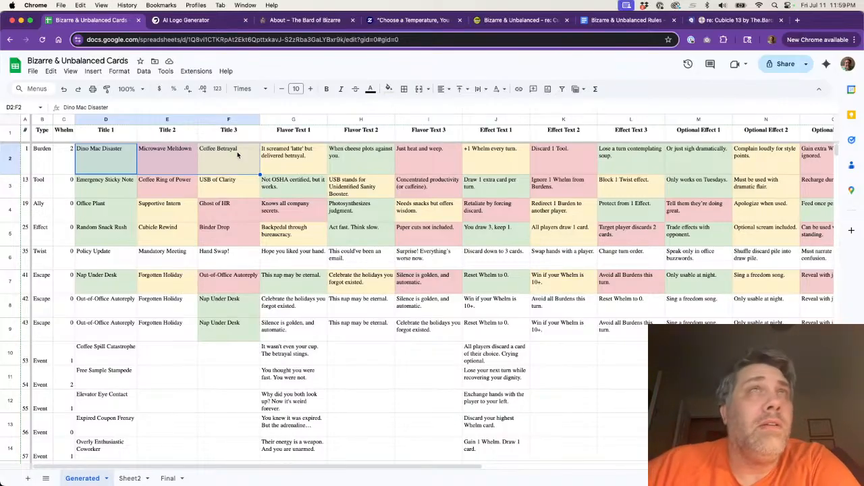
{"action": "left_click", "coordinate": [58, 162]}
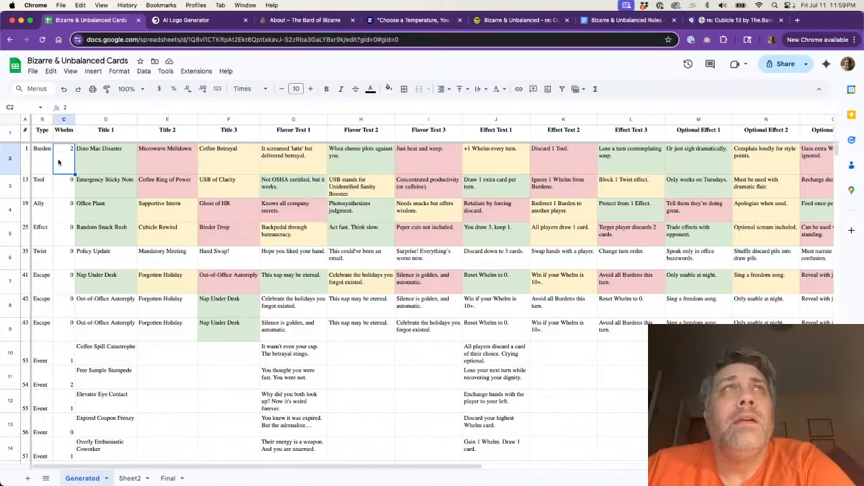
- Examine the Forgotten Holiday escape title and the Effect row's Random Snack Rush and Cubicle Rewind titles
{"action": "left_click", "coordinate": [193, 360]}
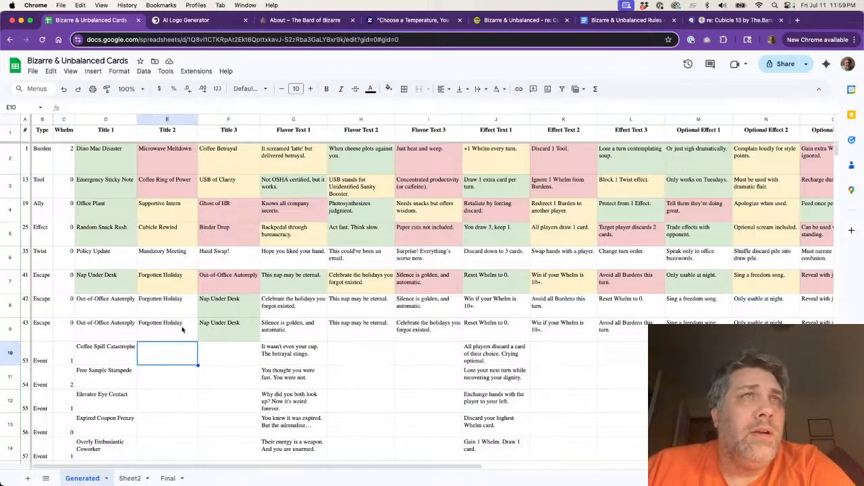
{"action": "left_click", "coordinate": [179, 279]}
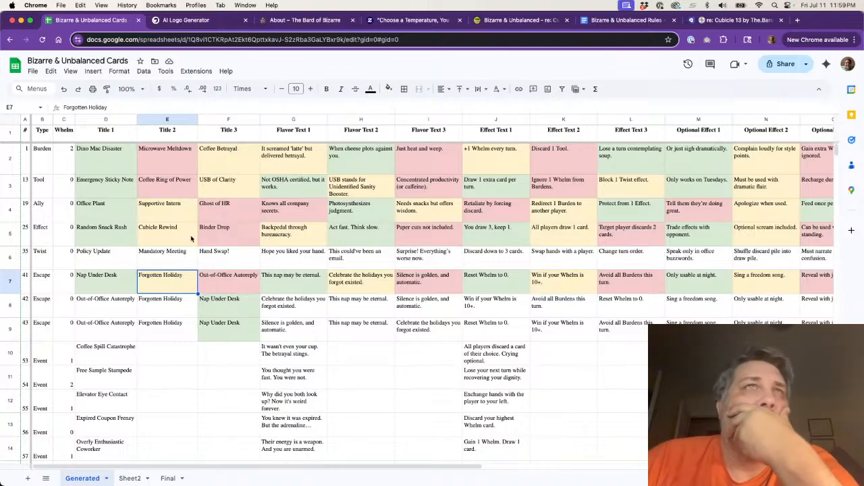
{"action": "left_click", "coordinate": [211, 235]}
{"action": "left_click_drag", "start_coordinate": [123, 235], "coordinate": [161, 229]}
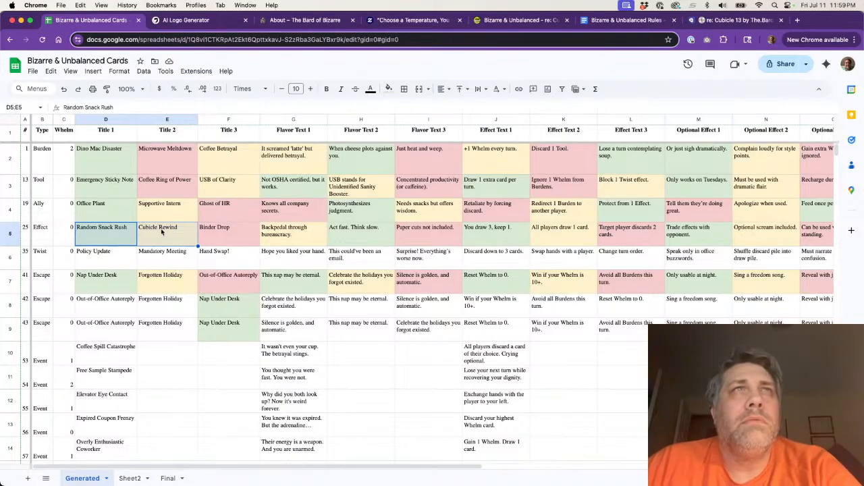
{"action": "left_click", "coordinate": [116, 236]}
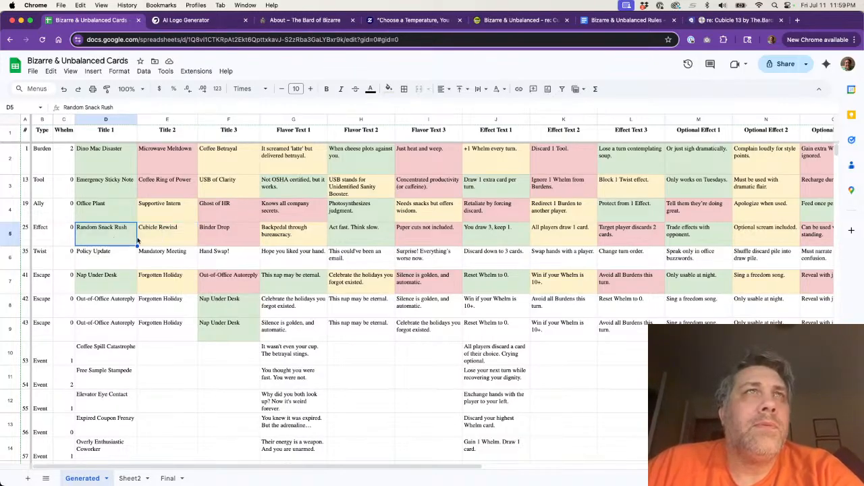
{"action": "left_click", "coordinate": [170, 240]}
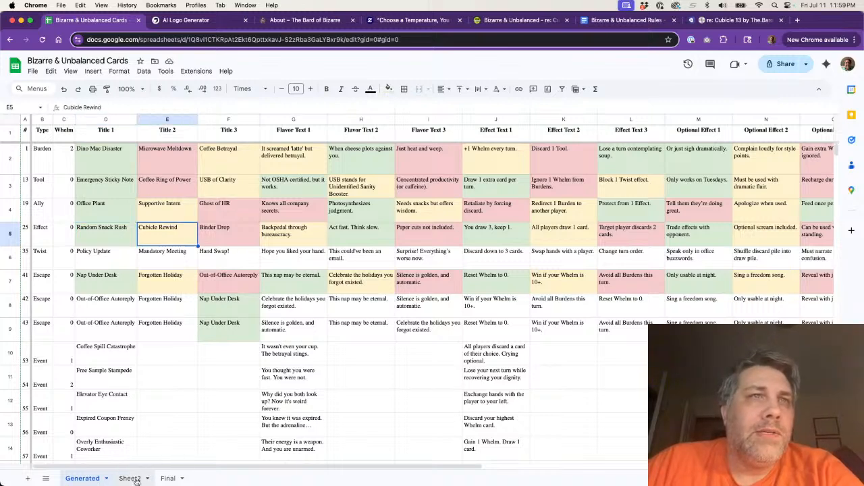
- Review the finished cards in the Final sheet from Dino Mac Disaster through Cubicle Rewind
{"action": "left_click", "coordinate": [166, 479]}
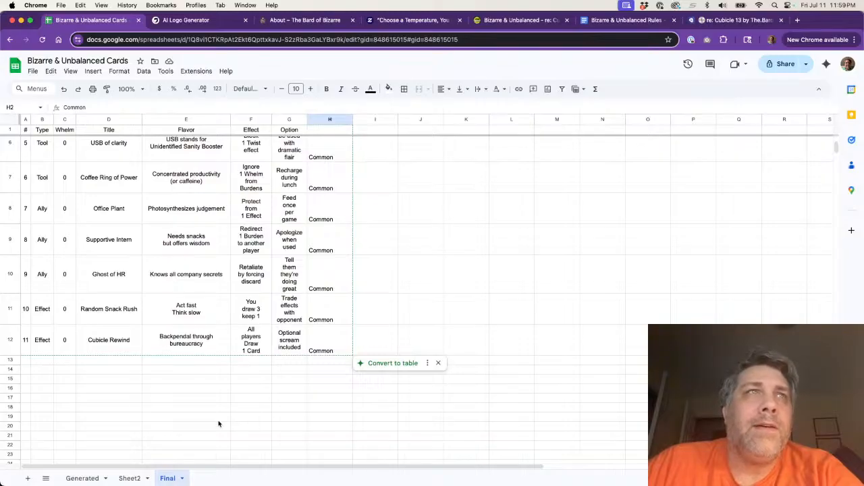
{"action": "scroll", "coordinate": [203, 398], "scroll_direction": "up", "scroll_amount": 5}
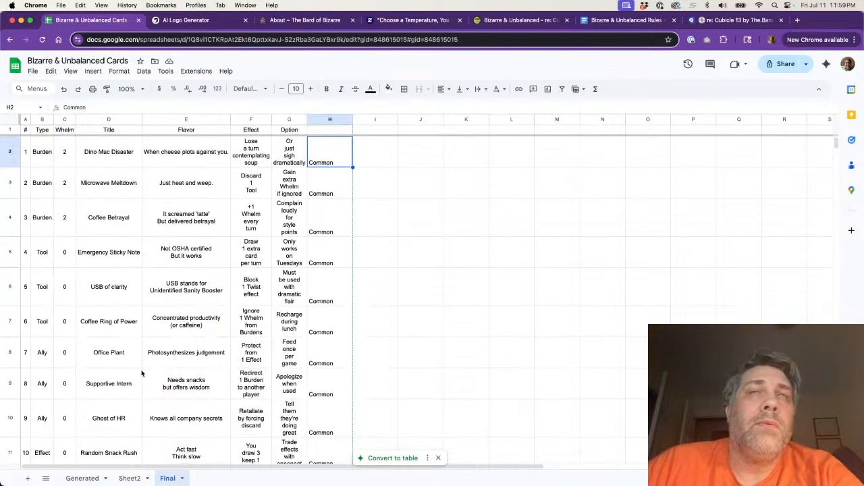
{"action": "scroll", "coordinate": [141, 373], "scroll_direction": "down", "scroll_amount": 5}
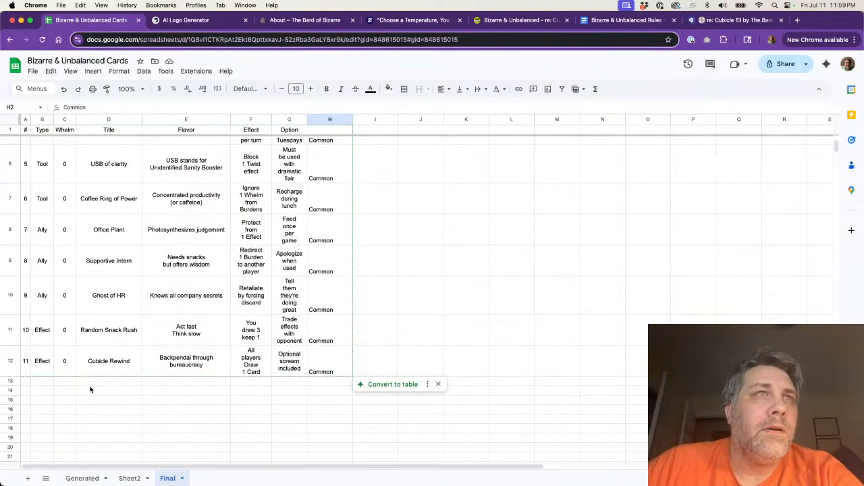
{"action": "left_click", "coordinate": [27, 361]}
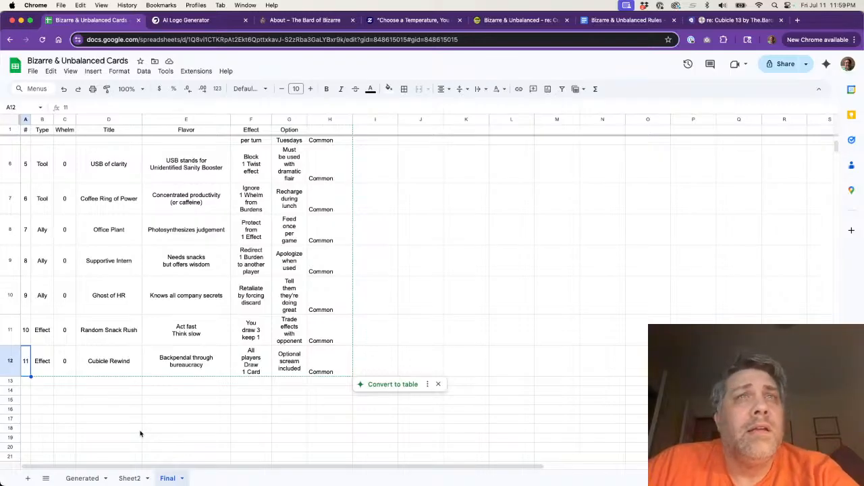
- In Sheet2, total the Expected column in cell C11 with the formula =SUM(C2:C8)
{"action": "left_click", "coordinate": [138, 476]}
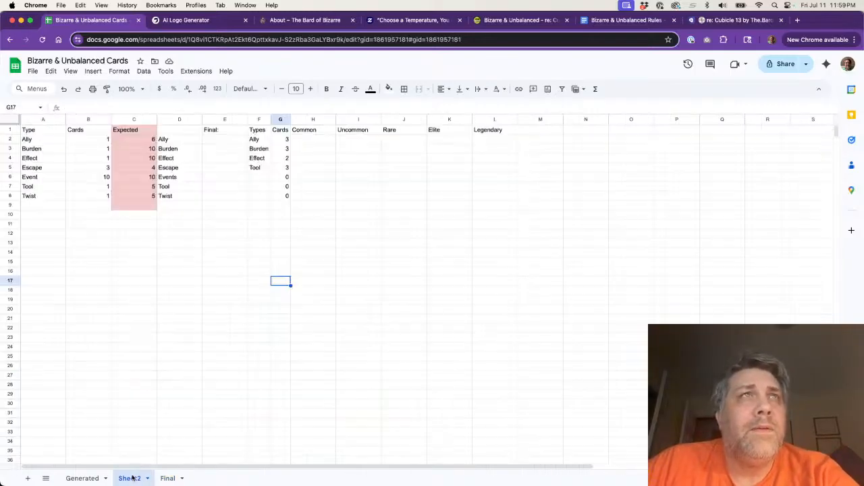
{"action": "left_click", "coordinate": [125, 224]}
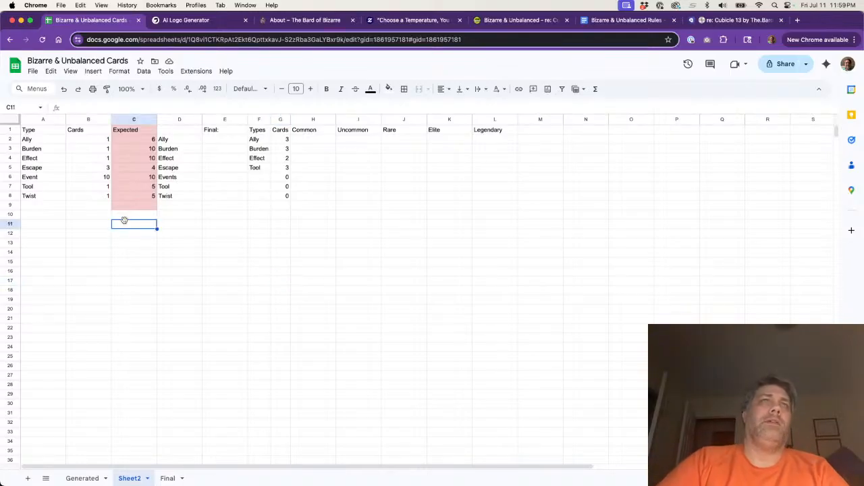
{"action": "type", "text": "=SUM("}
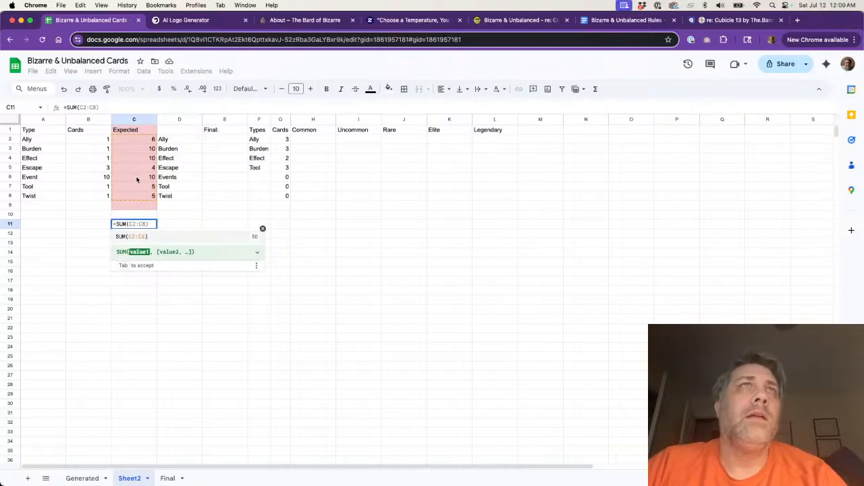
{"action": "left_click_drag", "start_coordinate": [145, 140], "coordinate": [142, 198]}
{"action": "type", "text": ")"}
{"action": "key", "text": "Return"}
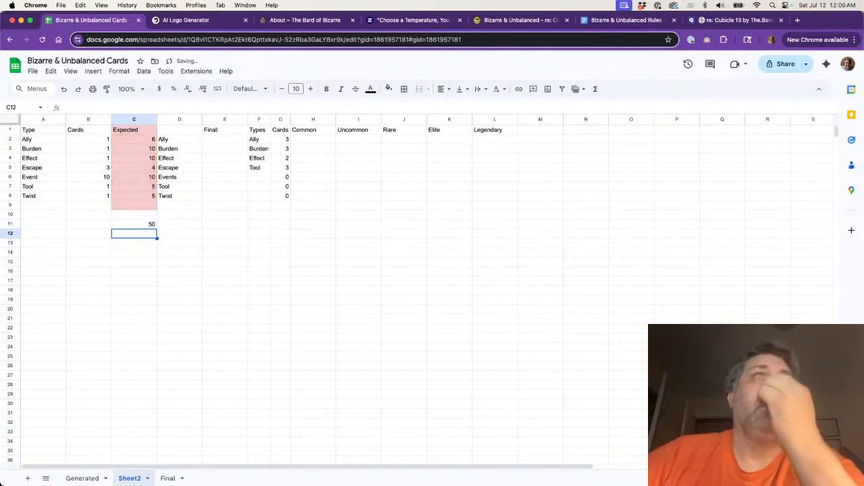
{"action": "left_click", "coordinate": [149, 224]}
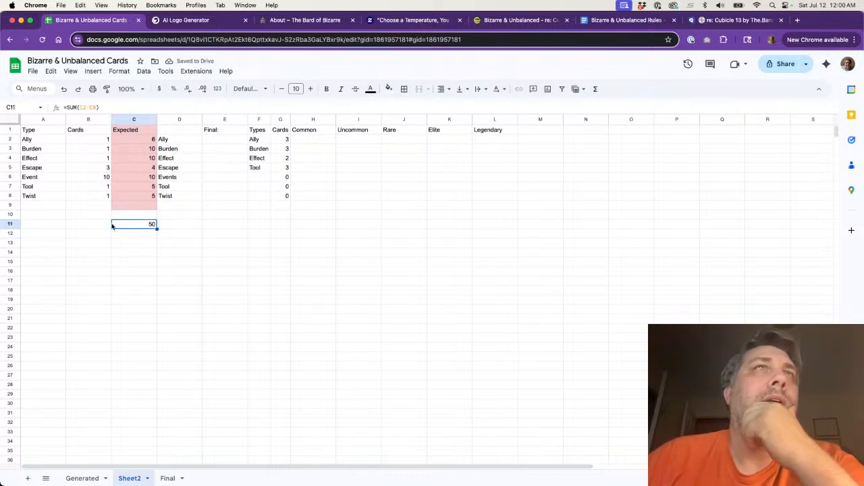
- Label the expected-card sum by entering TOTAL in cell B11 and aligning the text right
{"action": "left_click", "coordinate": [105, 224]}
{"action": "type", "text": "T"}
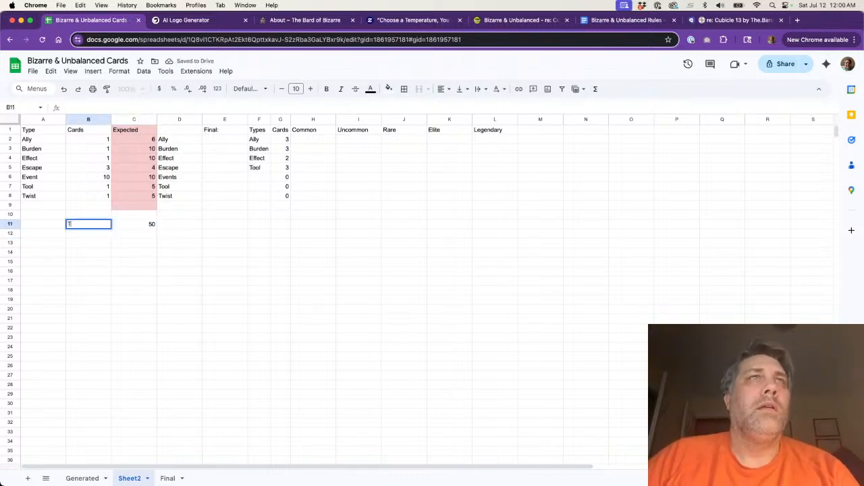
{"action": "type", "text": "OTAL"}
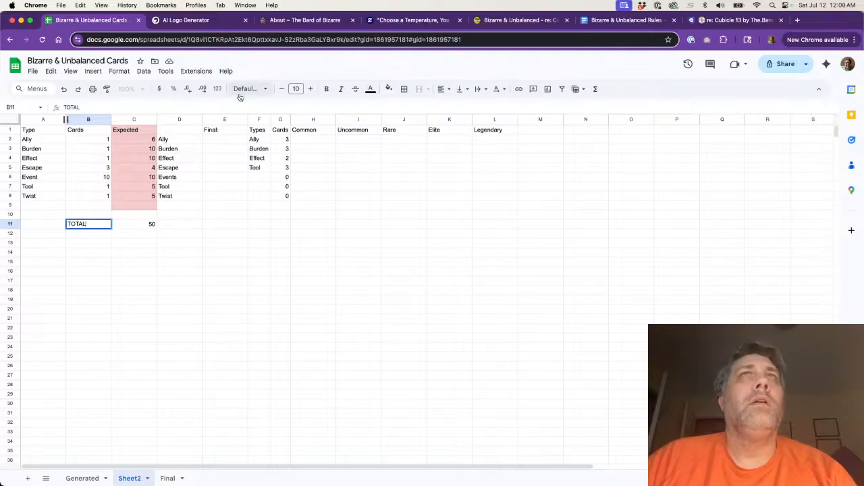
{"action": "left_click", "coordinate": [442, 89]}
{"action": "left_click", "coordinate": [473, 109]}
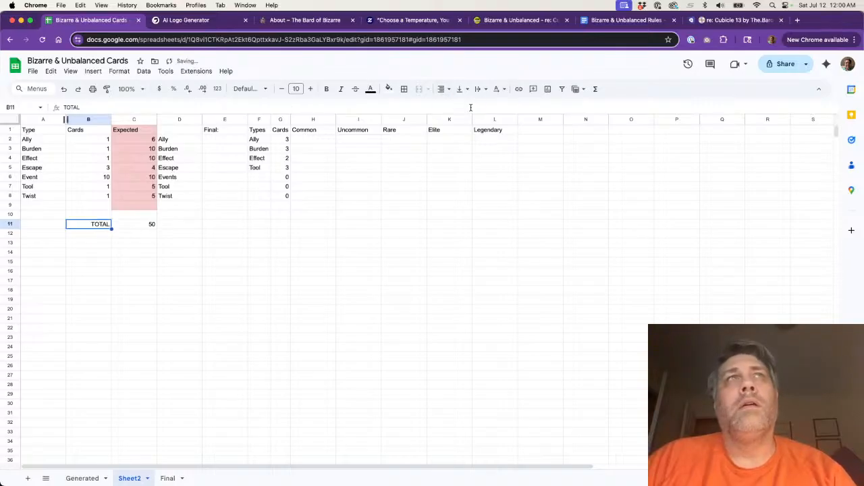
- Add a top border to the expected-card total in cell C11
{"action": "left_click", "coordinate": [142, 224]}
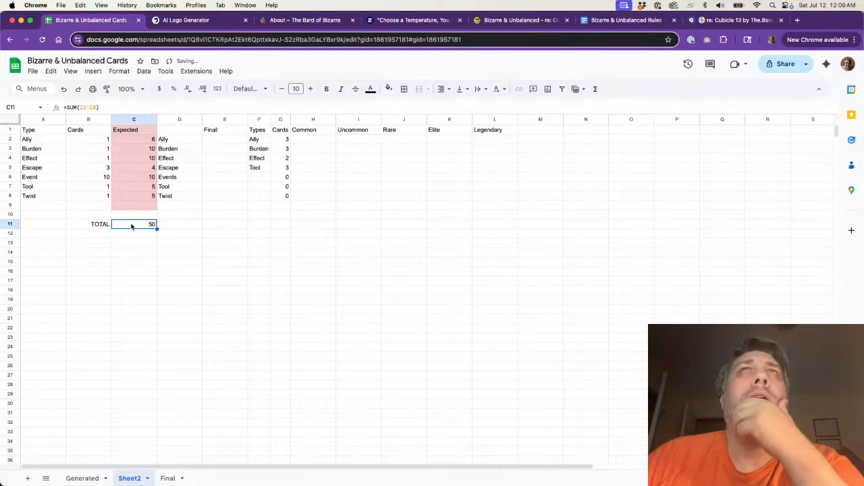
{"action": "left_click", "coordinate": [404, 89]}
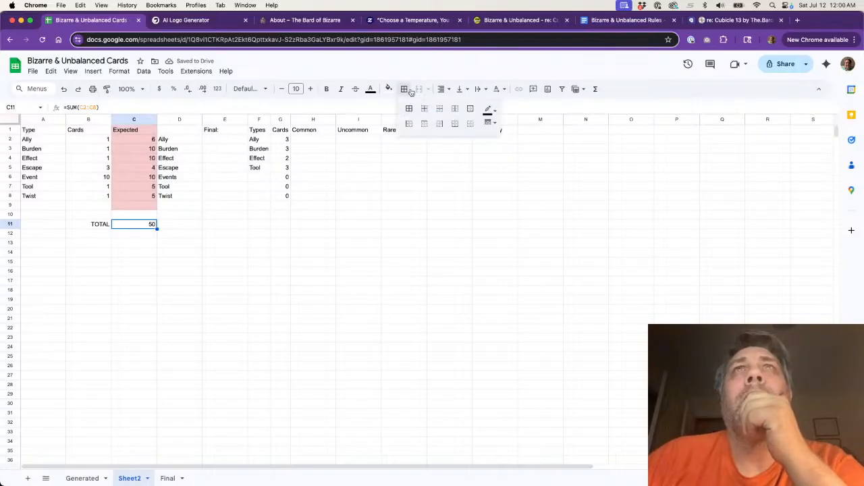
{"action": "left_click", "coordinate": [425, 125]}
{"action": "left_click", "coordinate": [212, 293]}
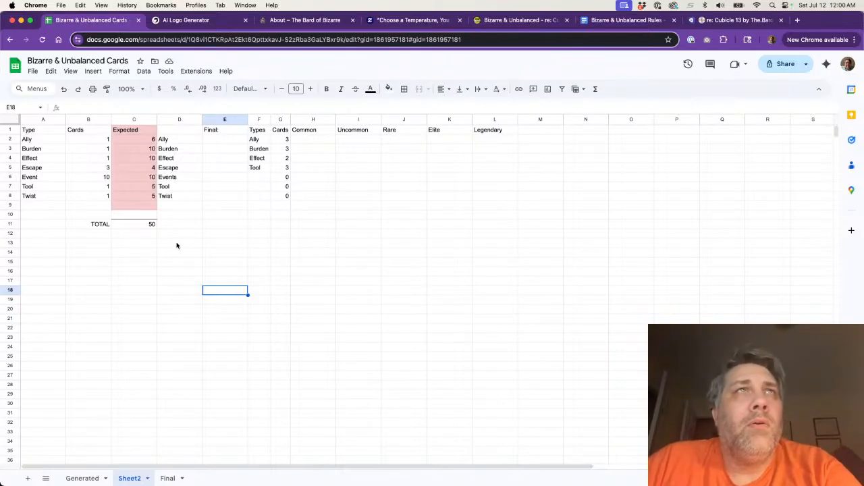
{"action": "left_click_drag", "start_coordinate": [148, 141], "coordinate": [147, 202]}
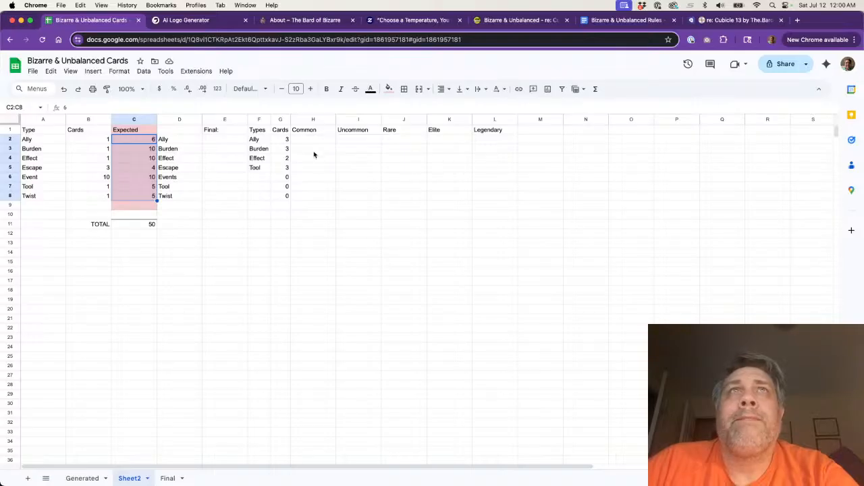
{"action": "left_click_drag", "start_coordinate": [284, 141], "coordinate": [289, 198]}
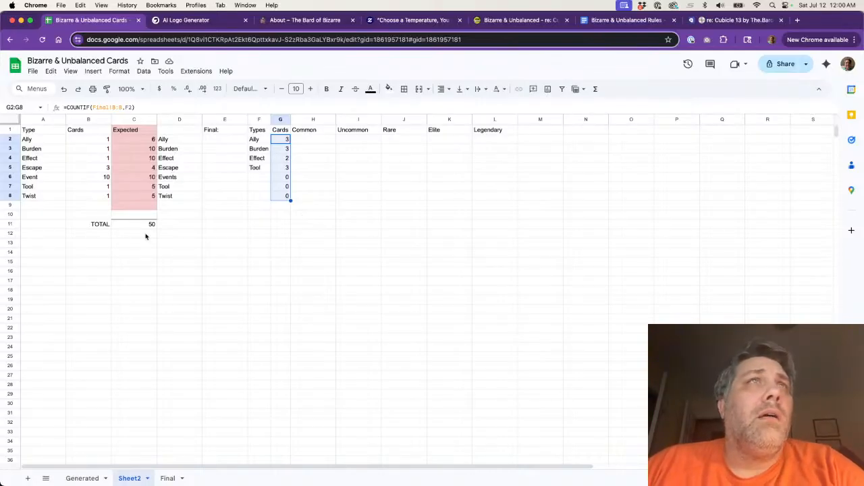
- Add an ideal card total below the TOTAL row by entering Ideal Total in B12 and 300-400 in C12
{"action": "left_click", "coordinate": [88, 235]}
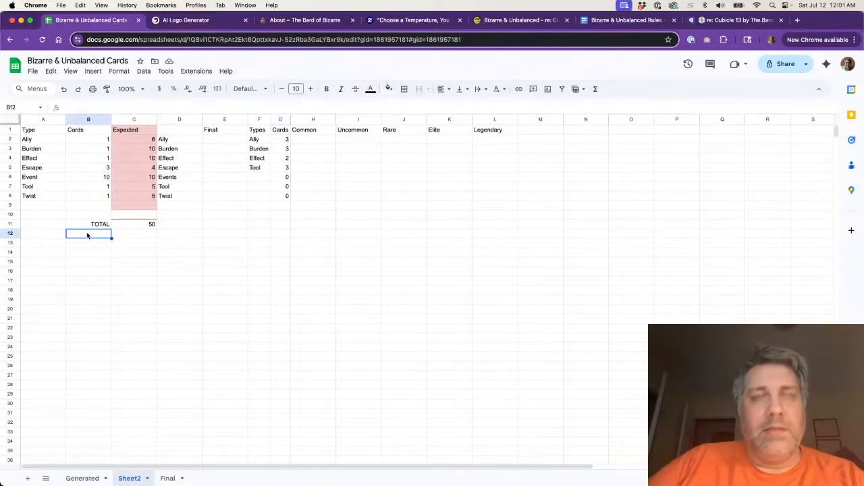
{"action": "type", "text": "Ideal Tot"}
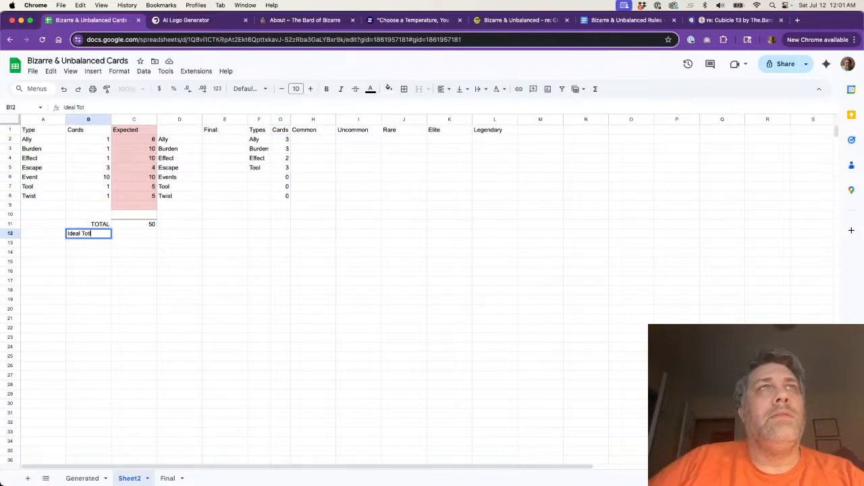
{"action": "type", "text": "al"}
{"action": "key", "text": "Tab"}
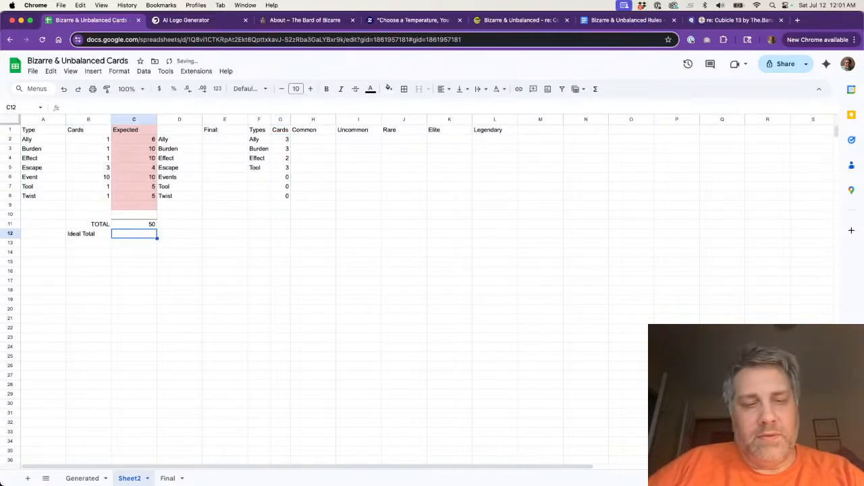
{"action": "type", "text": "300-"}
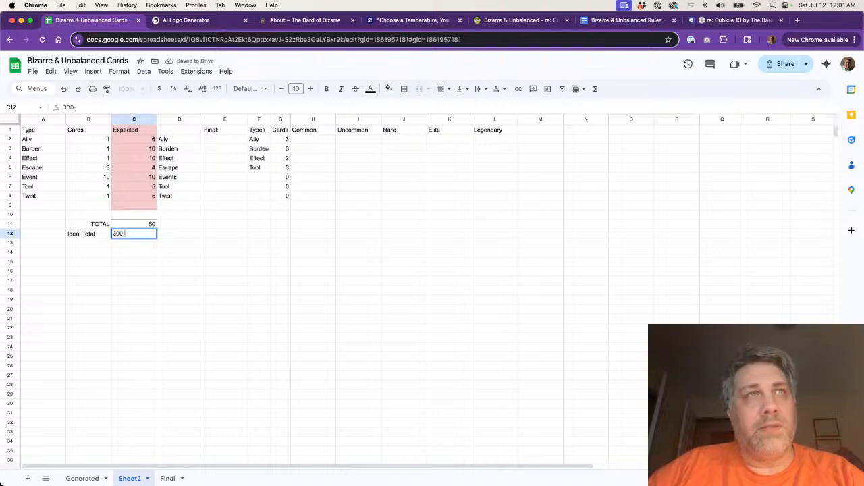
{"action": "type", "text": "400"}
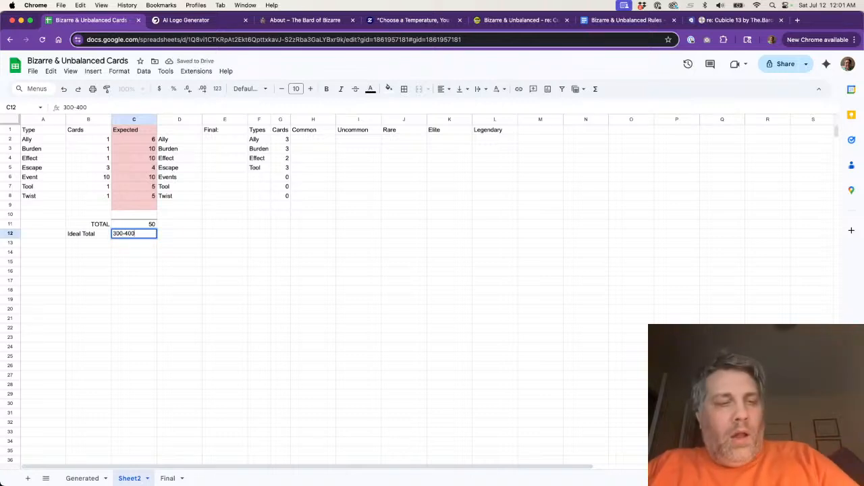
{"action": "key", "text": "Tab"}
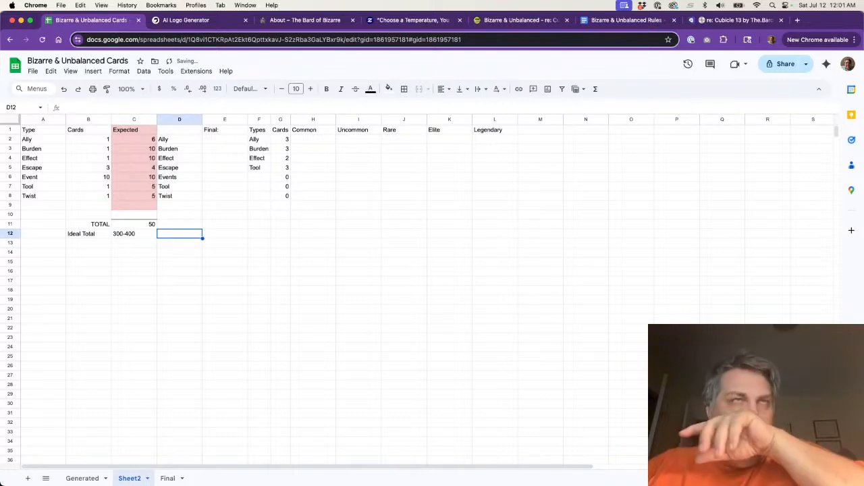
- Examine the Bizarre & Unbalanced Rules document, including the Quick Reference table and the Victory, Defeat, and Friendly Fire section
{"action": "left_click", "coordinate": [127, 234]}
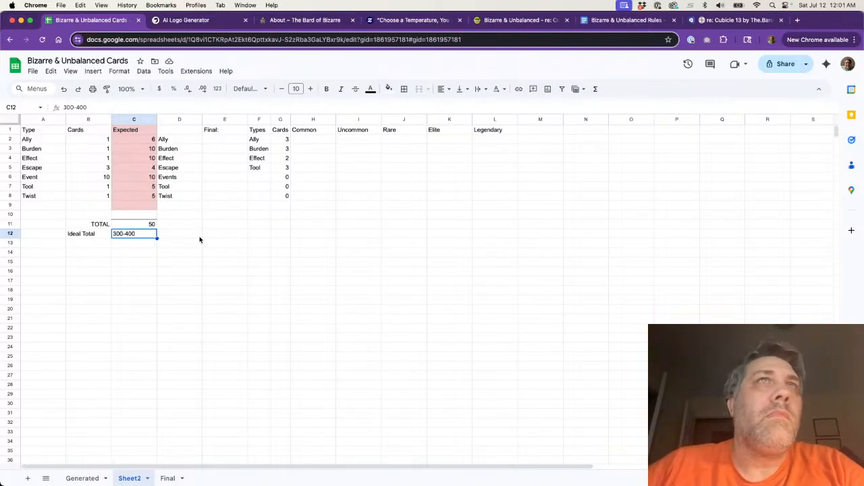
{"action": "left_click", "coordinate": [140, 226]}
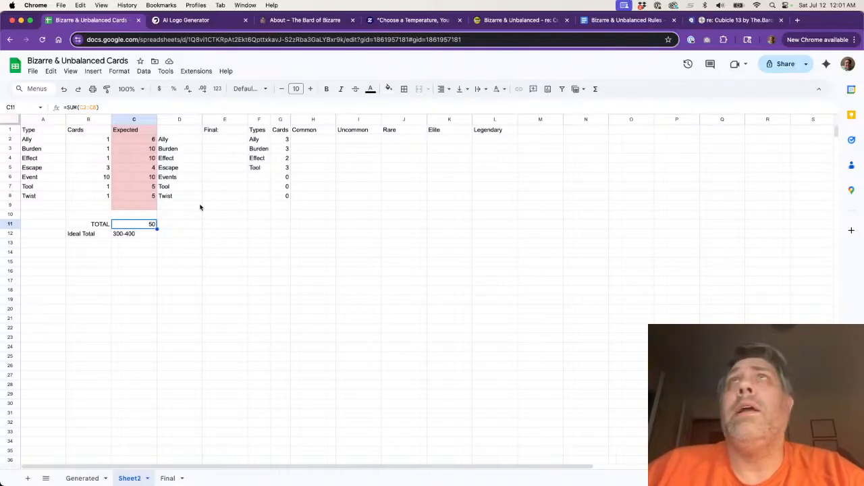
{"action": "left_click", "coordinate": [610, 19]}
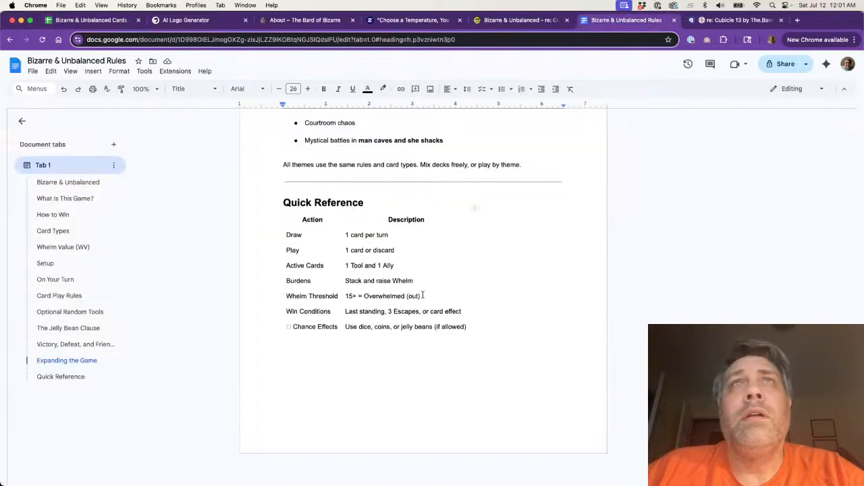
{"action": "scroll", "coordinate": [423, 295], "scroll_direction": "up", "scroll_amount": 20}
{"action": "scroll", "coordinate": [423, 295], "scroll_direction": "down", "scroll_amount": 15}
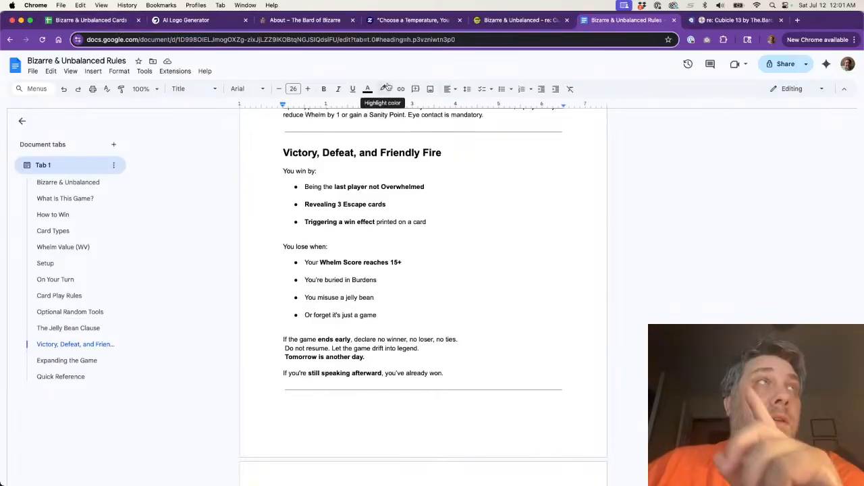
- Close the "Choose a Temperature" browser page and return to the Generated sheet of the Bizarre & Unbalanced Cards spreadsheet
{"action": "left_click", "coordinate": [517, 19]}
{"action": "left_click", "coordinate": [459, 20]}
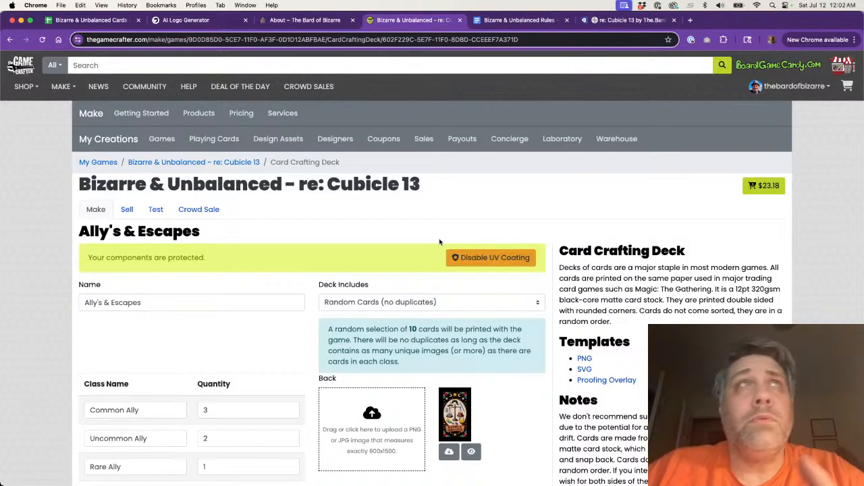
{"action": "left_click", "coordinate": [114, 20]}
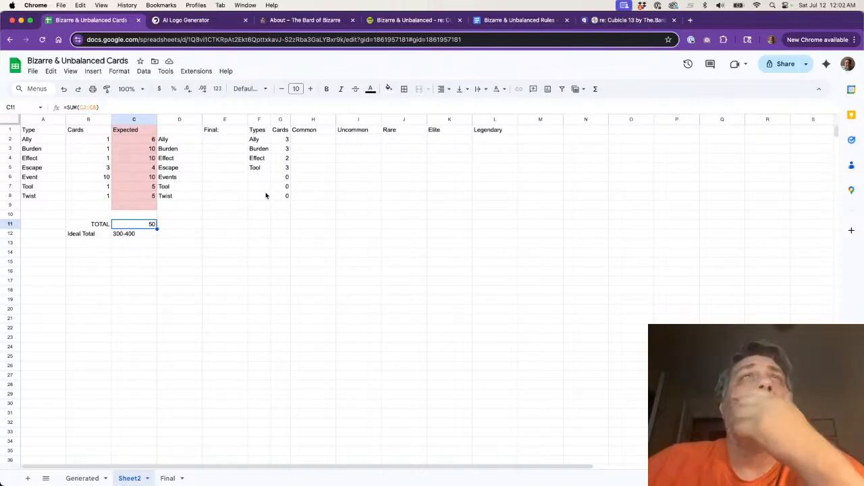
{"action": "left_click", "coordinate": [82, 478]}
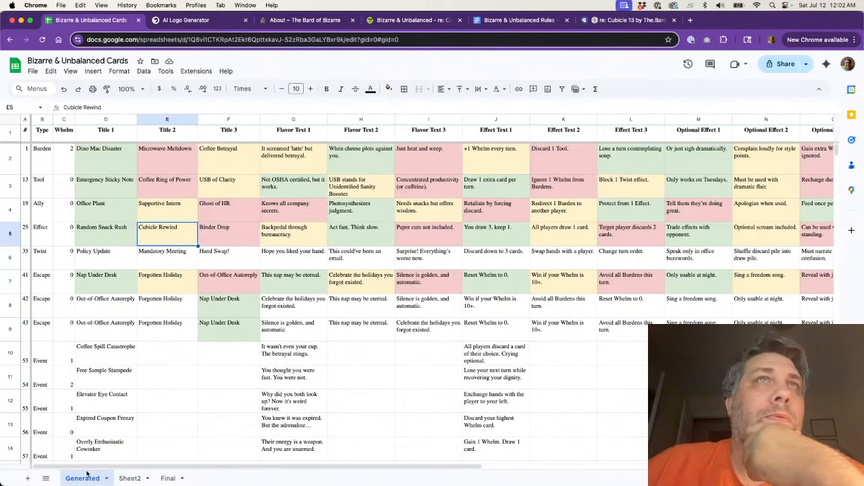
- Switch to Finder and open card front template 900x1500 (2.66x4.7in).xcf from the cards folder of No One Wins - 2 in GIMP
{"action": "left_click", "coordinate": [217, 242]}
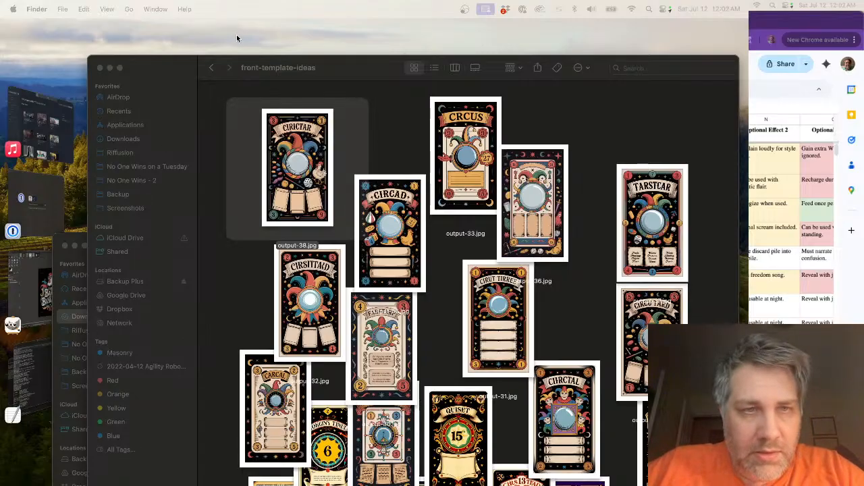
{"action": "left_click", "coordinate": [211, 68]}
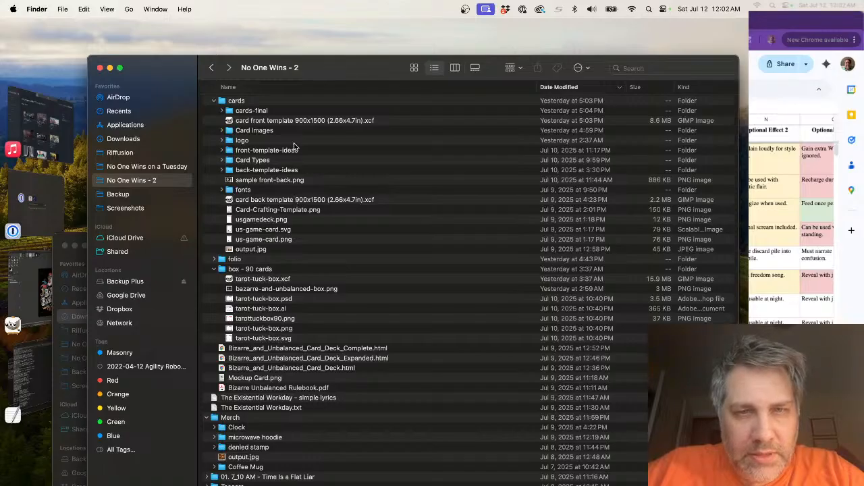
{"action": "left_click", "coordinate": [287, 122]}
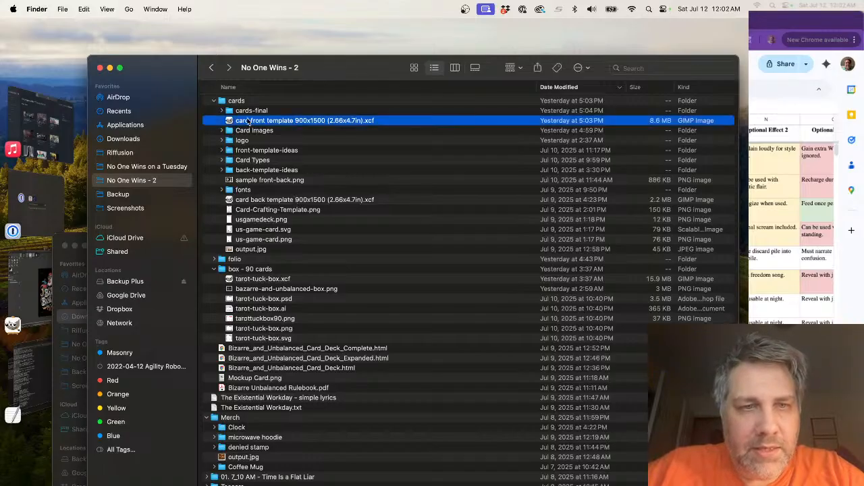
{"action": "double_click", "coordinate": [248, 122]}
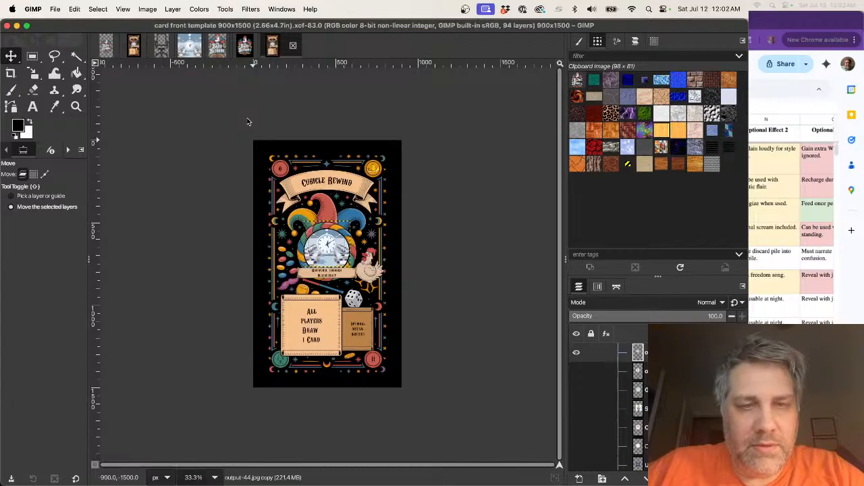
- Close the exported The Bard of Bizarre playing cards image and the imported bard-of-bizarre-logo images, discarding their changes
{"action": "left_click", "coordinate": [247, 45]}
{"action": "left_click", "coordinate": [264, 46]}
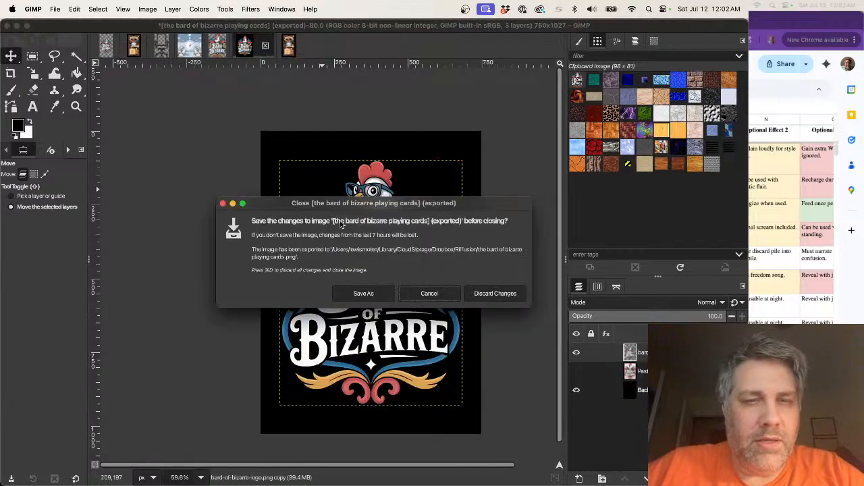
{"action": "left_click", "coordinate": [493, 294]}
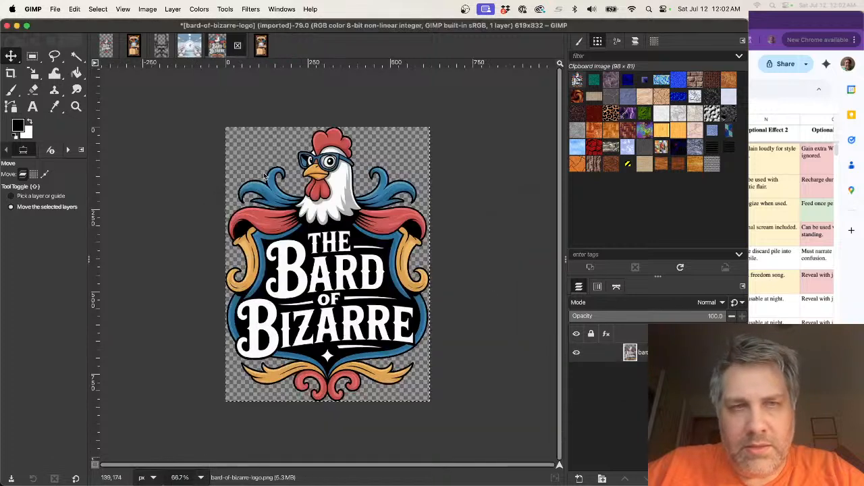
{"action": "left_click", "coordinate": [236, 45]}
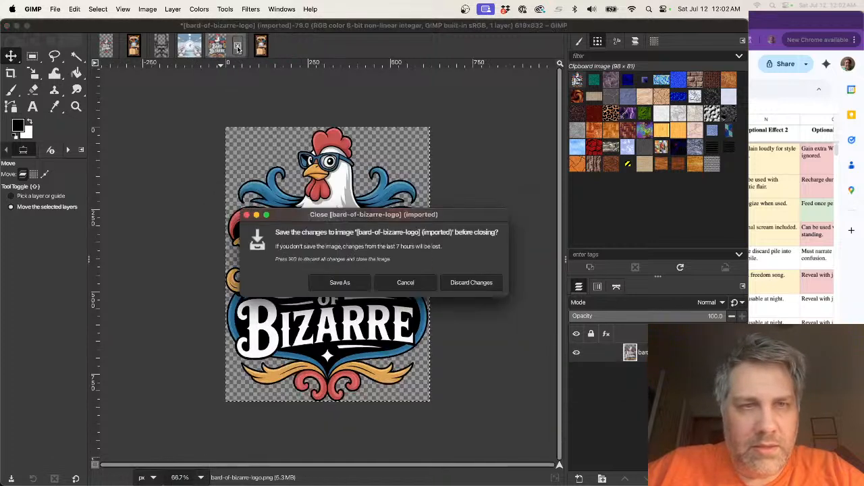
{"action": "left_click", "coordinate": [479, 282]}
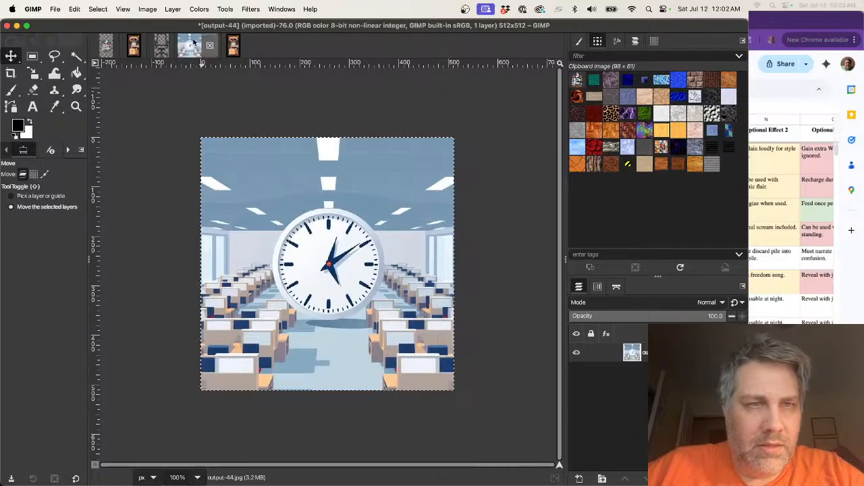
- Close output-44 and the office chair stamp without saving, plus the older card front template copy and bard-of-bizarre-logo.xcf
{"action": "left_click", "coordinate": [210, 46]}
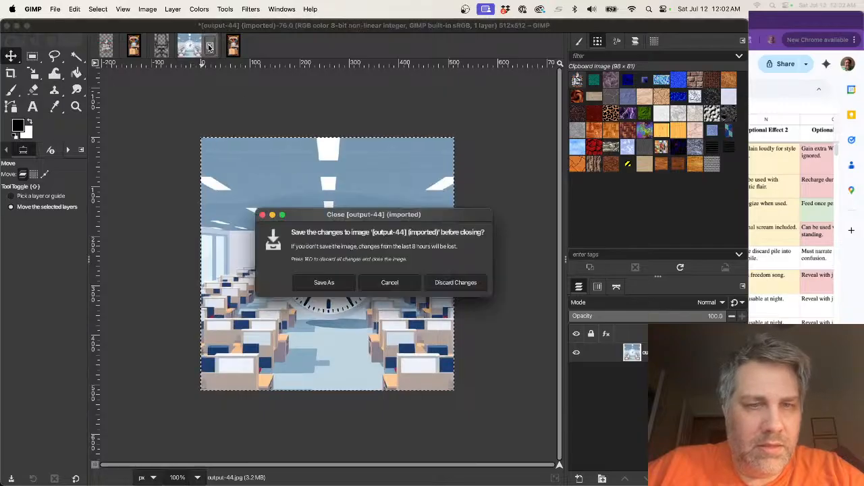
{"action": "left_click", "coordinate": [455, 283]}
{"action": "left_click", "coordinate": [182, 45]}
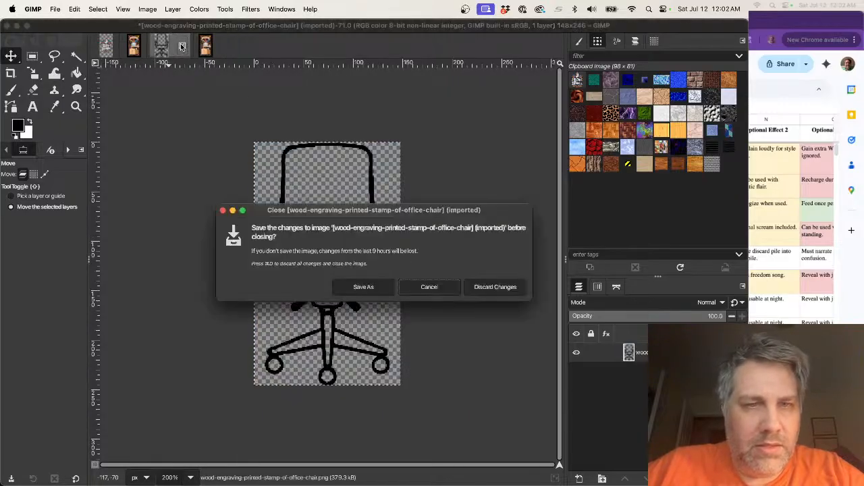
{"action": "left_click", "coordinate": [495, 287]}
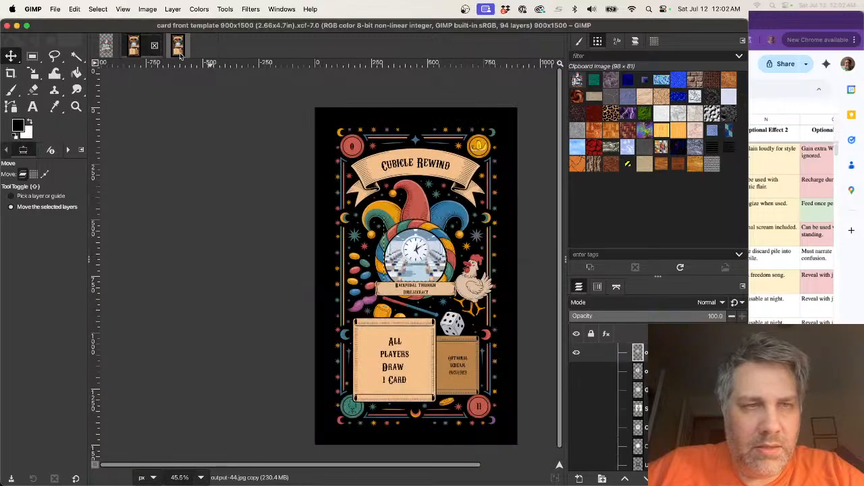
{"action": "left_click", "coordinate": [154, 47]}
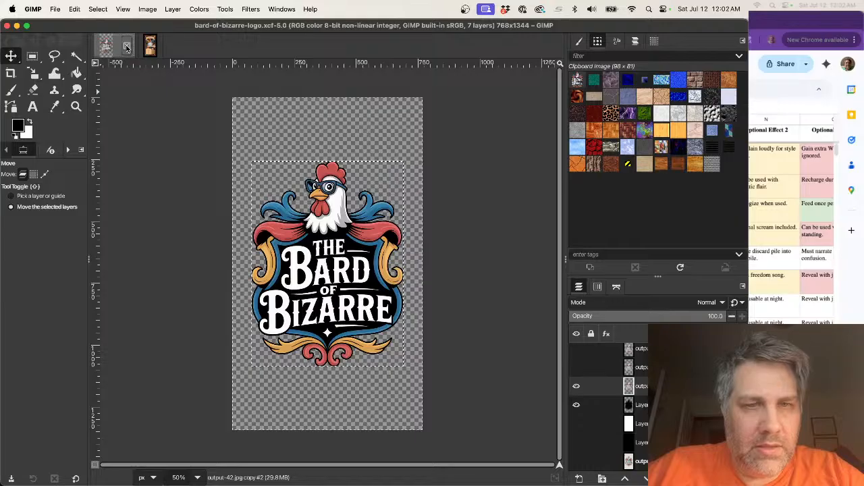
{"action": "left_click", "coordinate": [125, 45]}
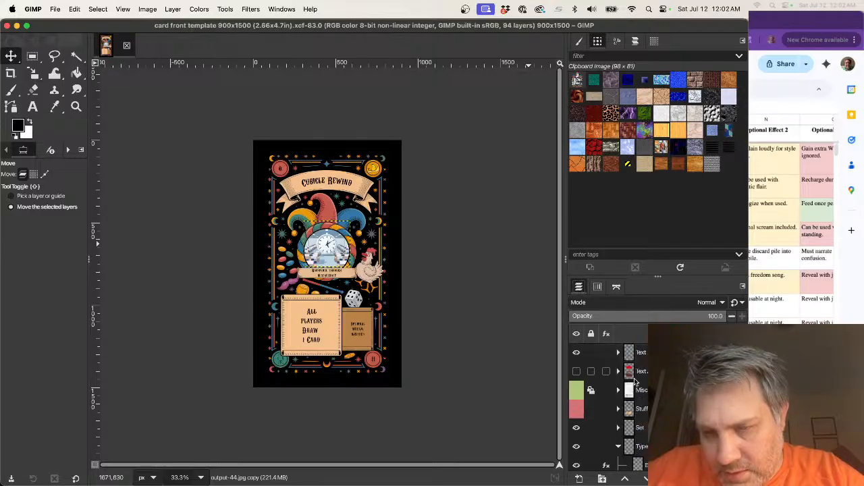
- In the Text layer group, hide the curved title layer and show the straight Cubicle Rewind text layer
{"action": "left_click", "coordinate": [618, 353]}
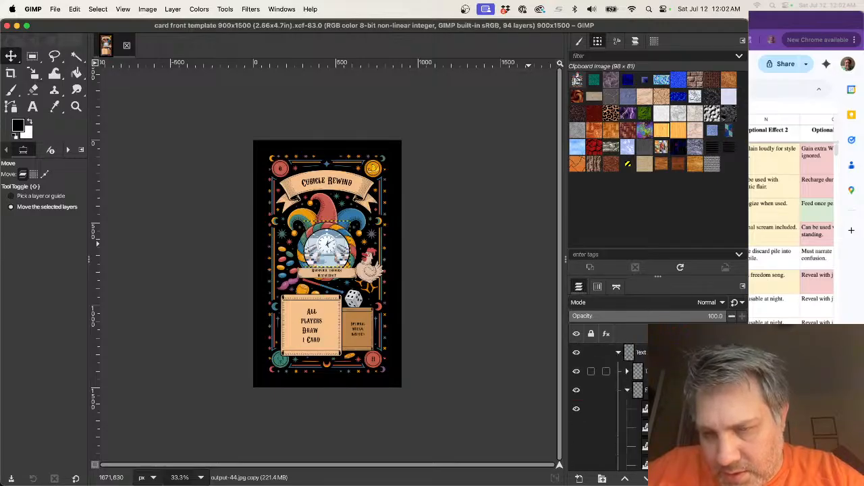
{"action": "scroll", "coordinate": [635, 370], "scroll_direction": "down", "scroll_amount": 2}
{"action": "scroll", "coordinate": [635, 400], "scroll_direction": "down", "scroll_amount": 3}
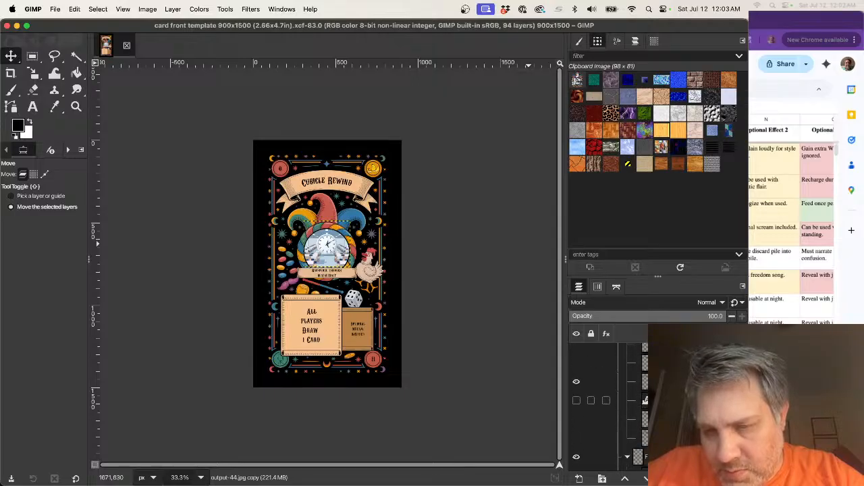
{"action": "left_click", "coordinate": [635, 400]}
{"action": "left_click", "coordinate": [575, 382]}
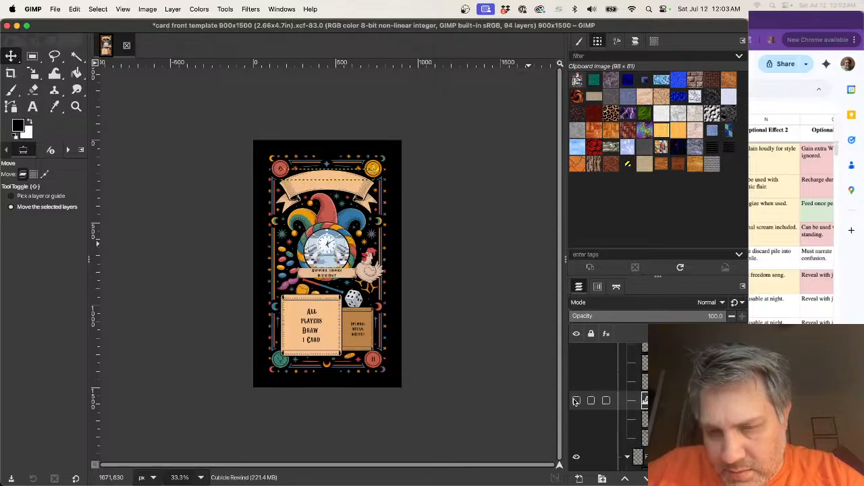
{"action": "left_click", "coordinate": [575, 400]}
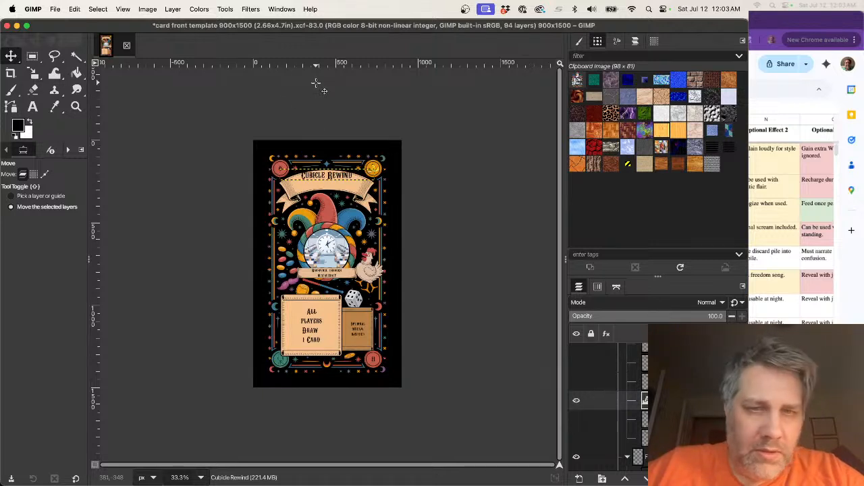
- Replace the straight Cubicle Rewind title text at the top of the card with "Binder Drop"
{"action": "left_click", "coordinate": [32, 107]}
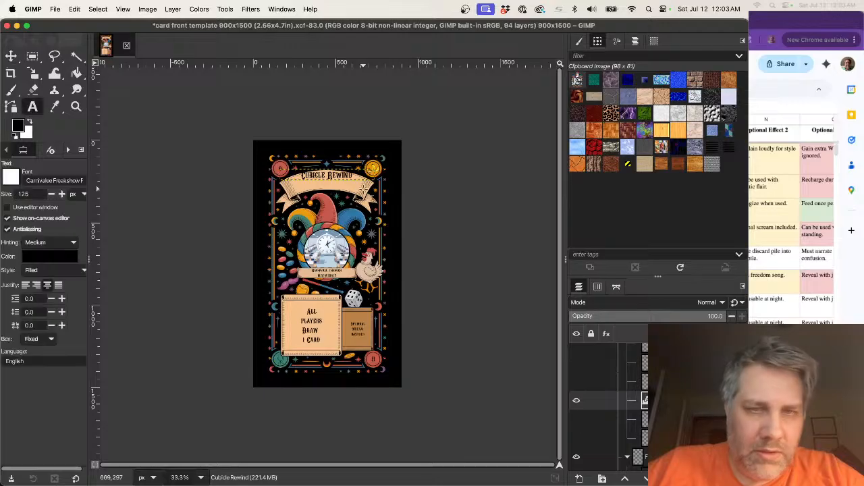
{"action": "left_click", "coordinate": [333, 183]}
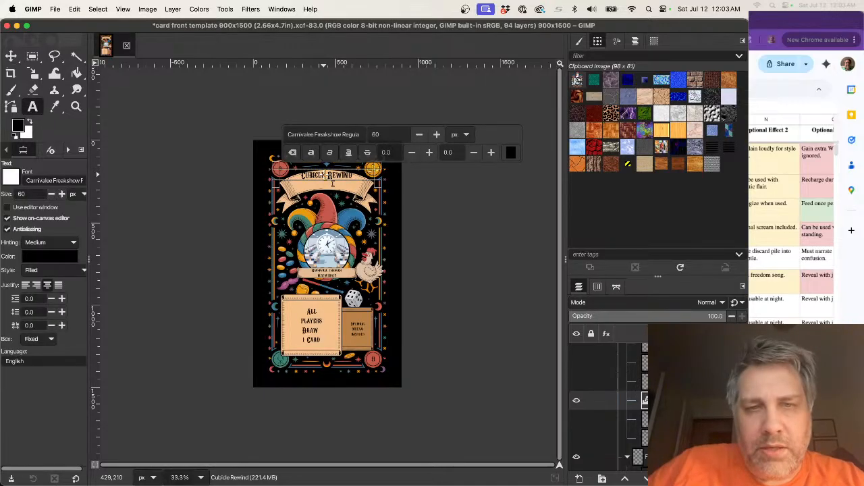
{"action": "type", "text": "Binge Drop"}
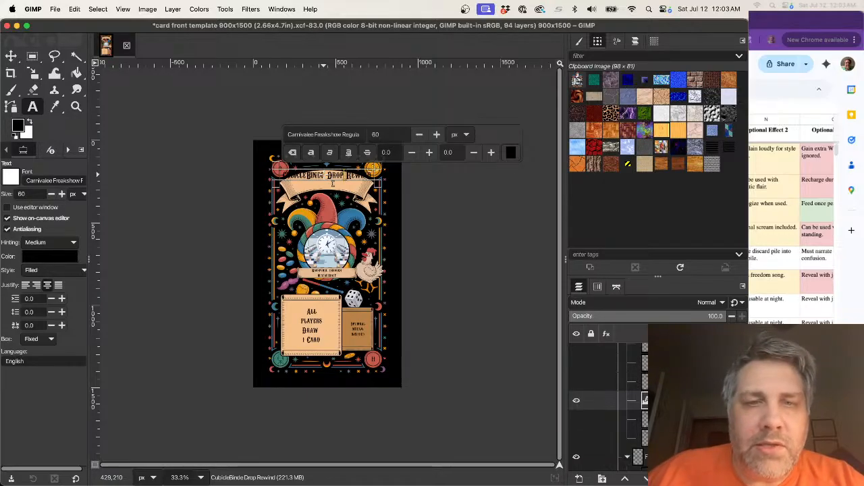
{"action": "key", "text": "BackSpace"}
{"action": "key", "text": "BackSpace"}
{"action": "key", "text": "BackSpace"}
{"action": "key", "text": "BackSpace"}
{"action": "key", "text": "BackSpace"}
{"action": "key", "text": "BackSpace"}
{"action": "key", "text": "BackSpace"}
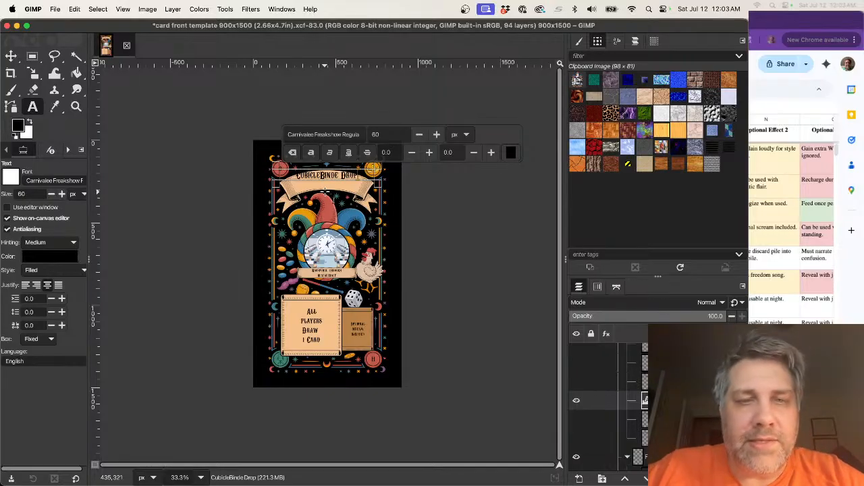
{"action": "key", "text": "BackSpace"}
{"action": "key", "text": "BackSpace"}
{"action": "key", "text": "BackSpace"}
{"action": "key", "text": "BackSpace"}
{"action": "key", "text": "BackSpace"}
{"action": "key", "text": "BackSpace"}
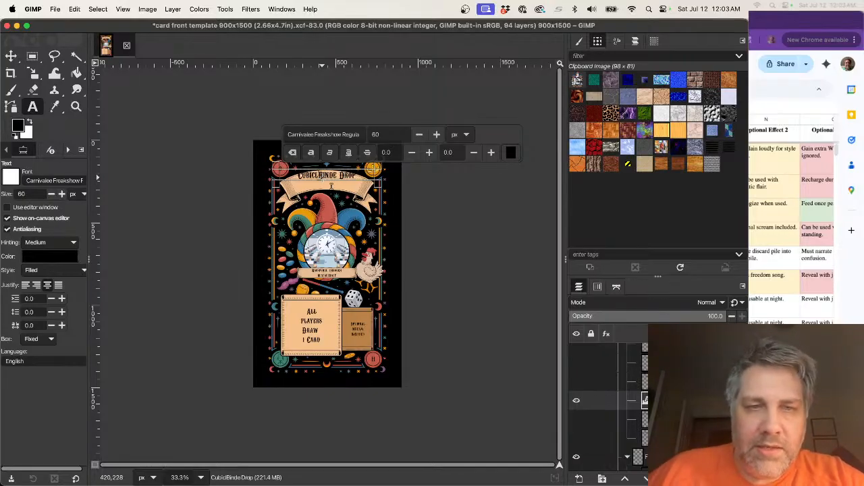
{"action": "key", "text": "BackSpace"}
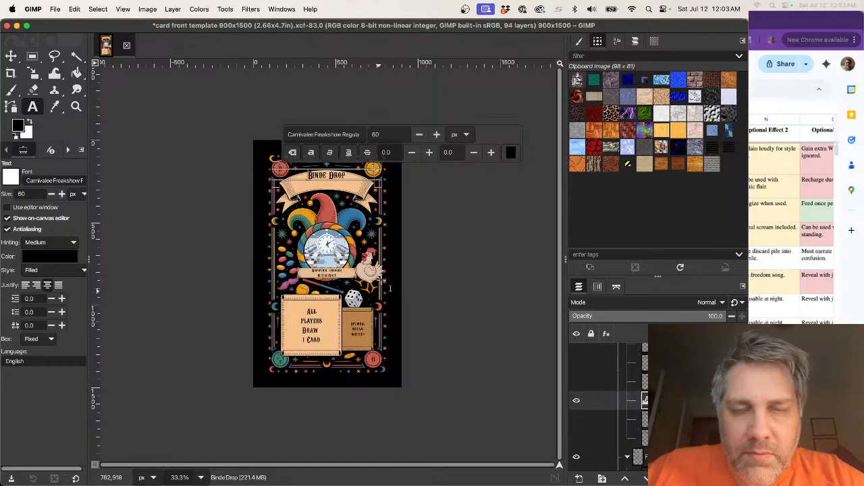
{"action": "left_click", "coordinate": [11, 56]}
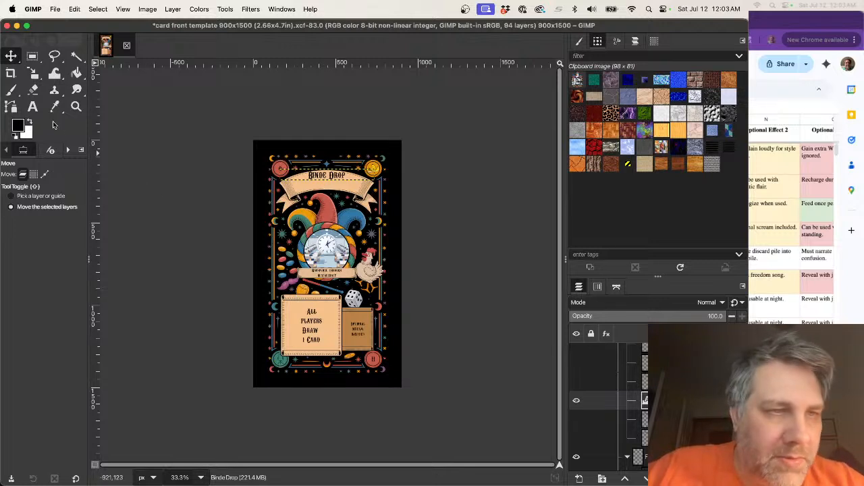
{"action": "left_click", "coordinate": [33, 108]}
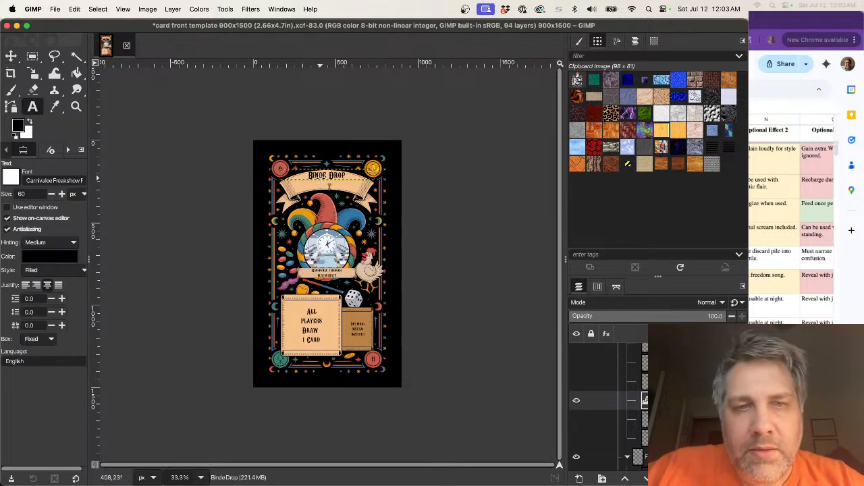
{"action": "left_click", "coordinate": [325, 172]}
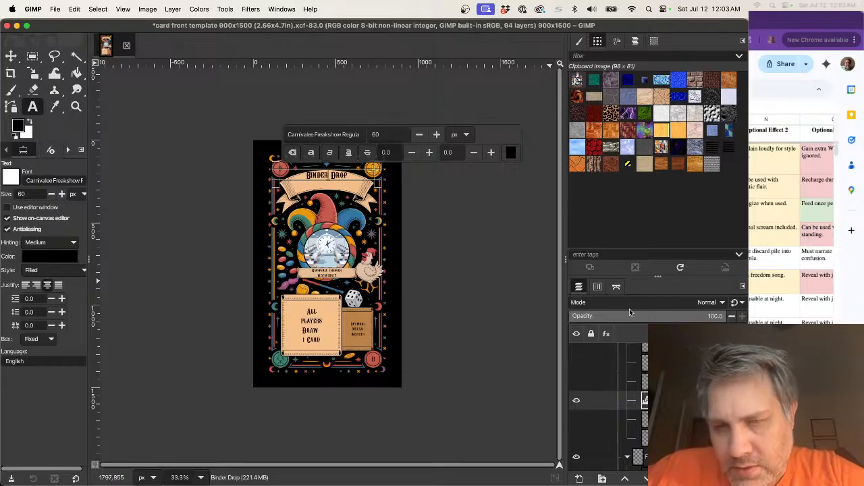
- Show the Top Oval path and bend the Binder Drop text layer along it
{"action": "left_click", "coordinate": [616, 286]}
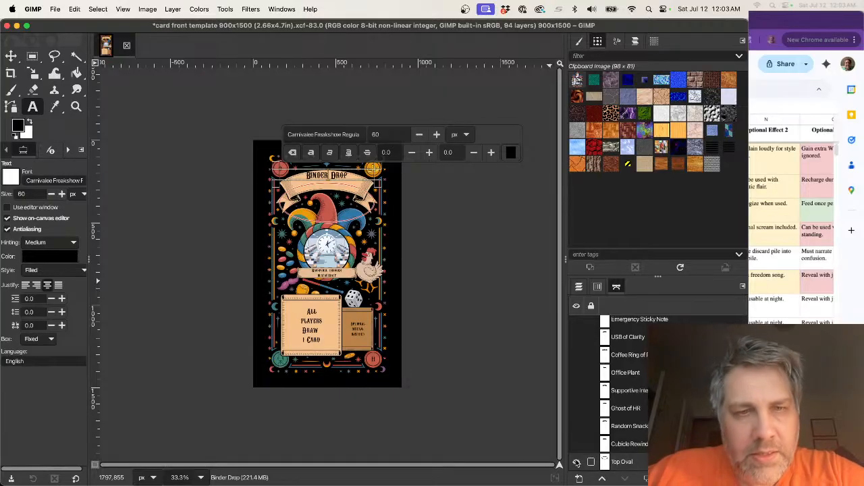
{"action": "left_click", "coordinate": [577, 462]}
{"action": "left_click", "coordinate": [577, 464]}
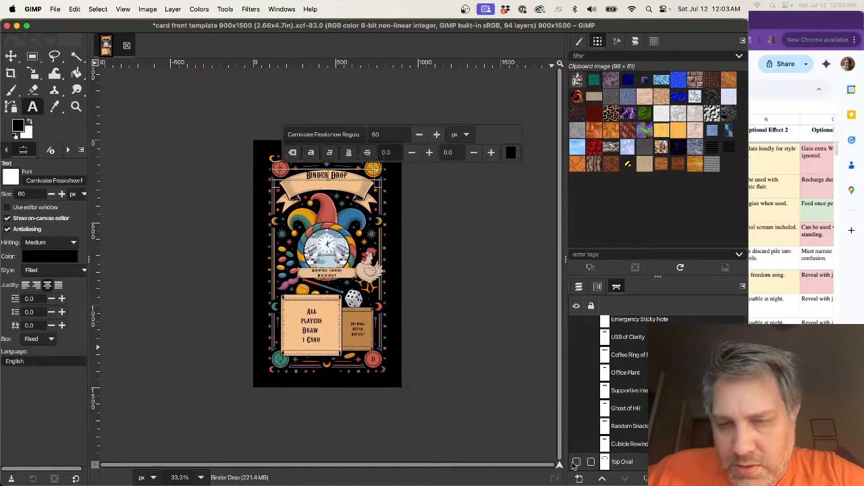
{"action": "left_click", "coordinate": [577, 462]}
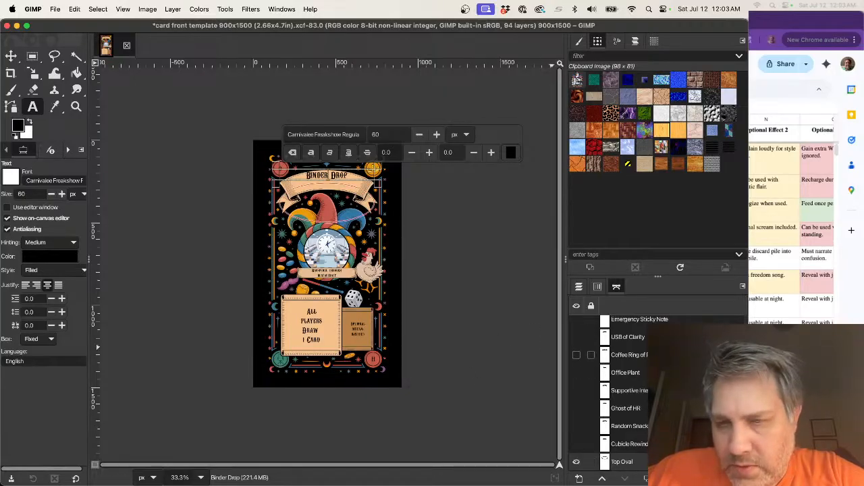
{"action": "left_click", "coordinate": [578, 286]}
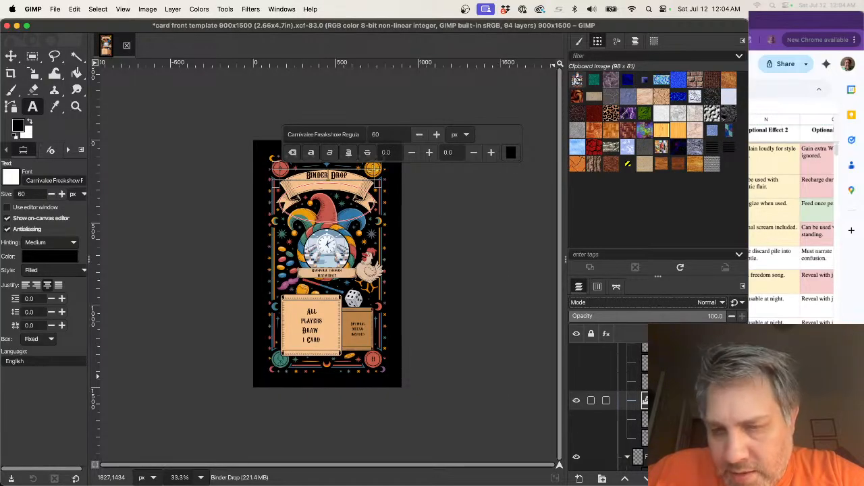
{"action": "right_click", "coordinate": [659, 400]}
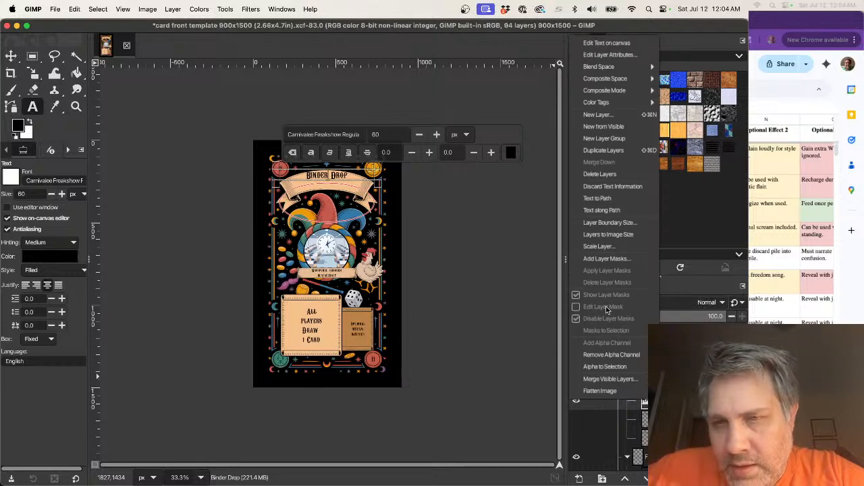
{"action": "left_click", "coordinate": [612, 211]}
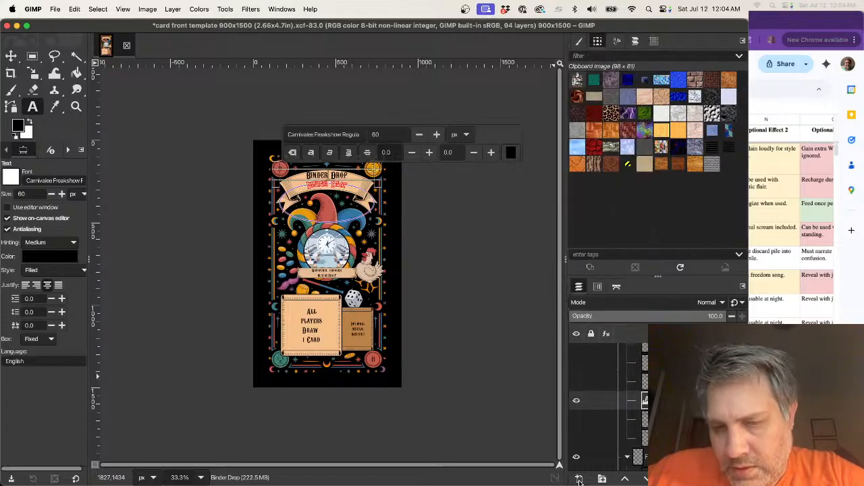
- Fill the curved Binder Drop path with the foreground color on a new layer, and hide that path
{"action": "left_click", "coordinate": [579, 479]}
{"action": "left_click", "coordinate": [493, 386]}
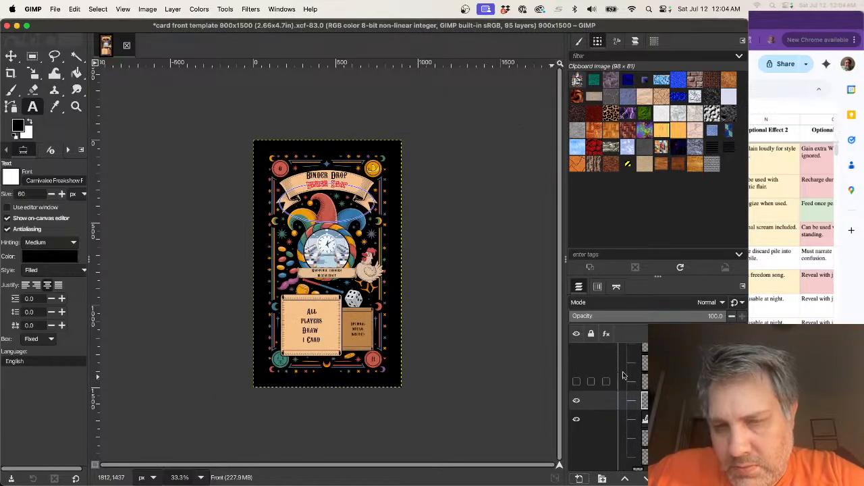
{"action": "left_click", "coordinate": [616, 287]}
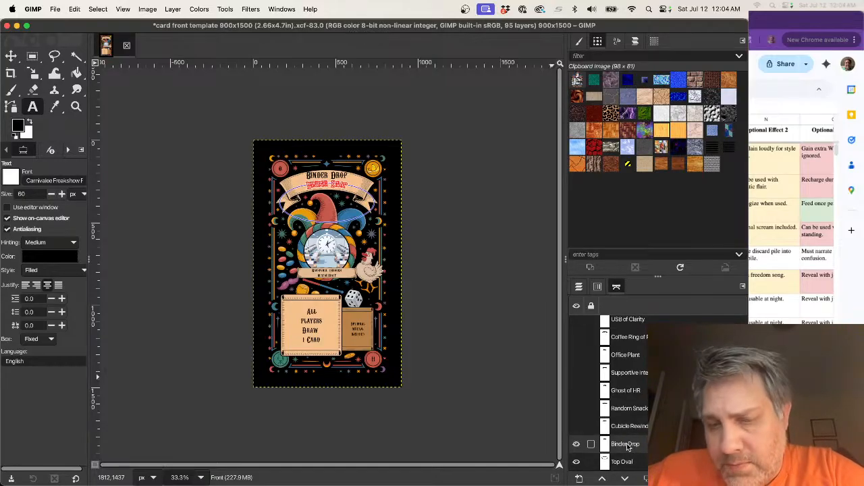
{"action": "right_click", "coordinate": [627, 447]}
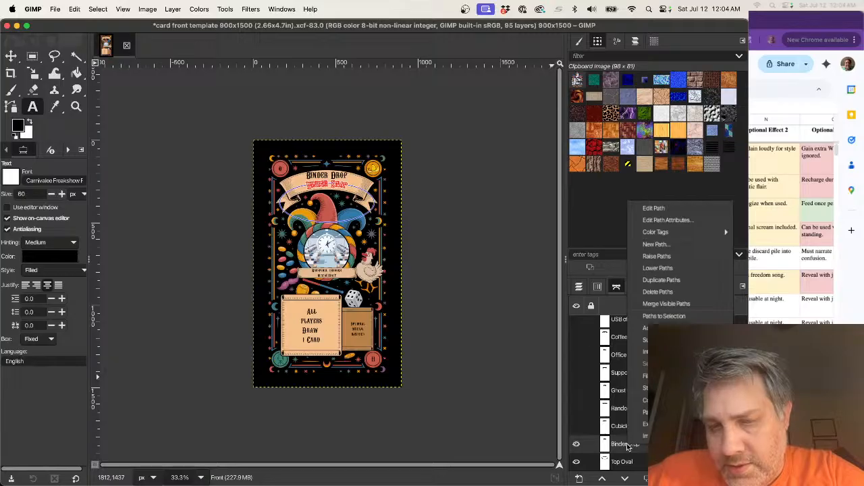
{"action": "left_click", "coordinate": [643, 378]}
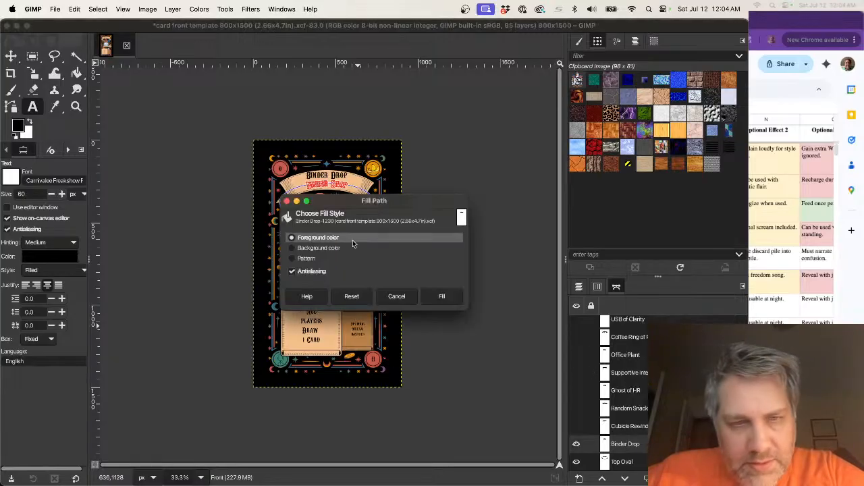
{"action": "left_click", "coordinate": [434, 297]}
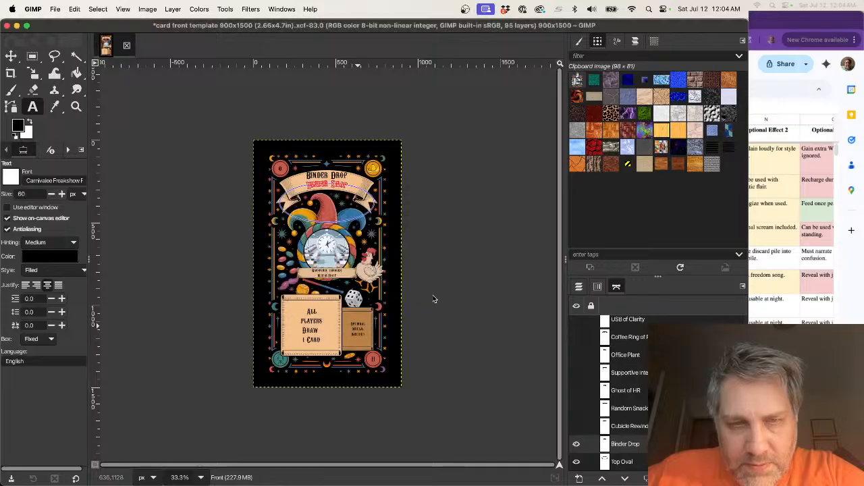
{"action": "left_click", "coordinate": [577, 445]}
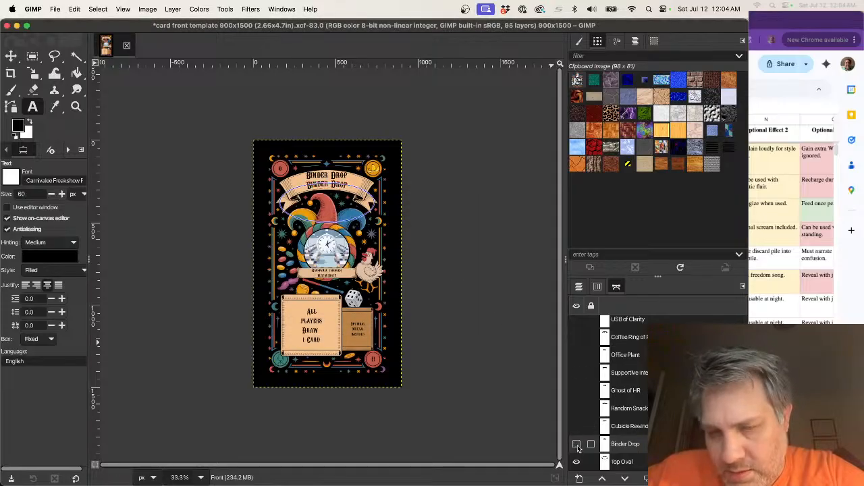
- Rename the new curved title layer Binder Drop and hide the straight Binder Drop text layer
{"action": "left_click", "coordinate": [579, 286]}
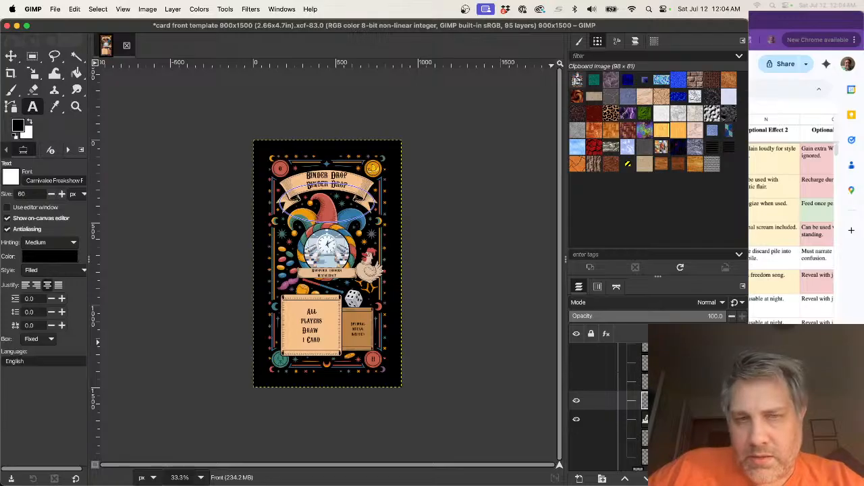
{"action": "key", "text": "Return"}
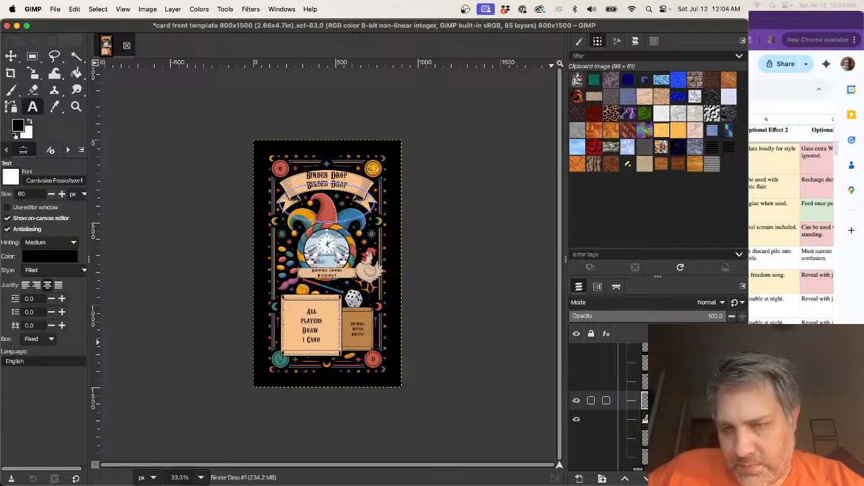
{"action": "left_click", "coordinate": [576, 420]}
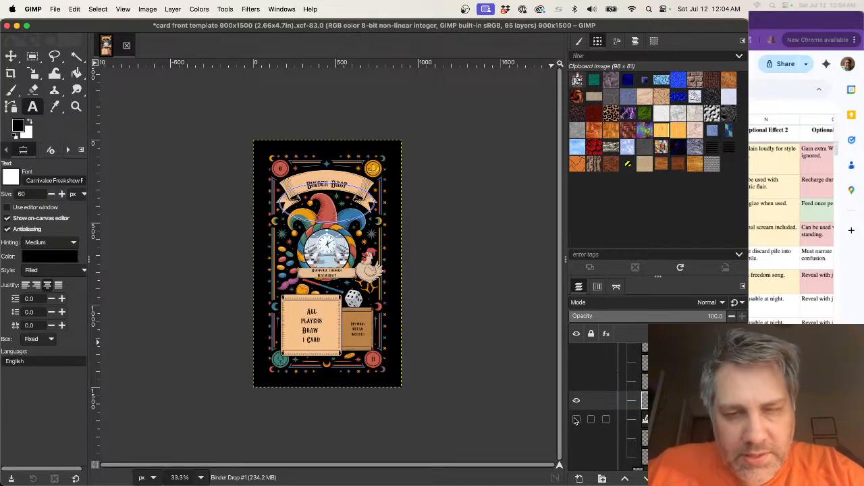
- Try nudging the curved Binder Drop title upward on the banner, and move it back down
{"action": "left_click", "coordinate": [11, 56]}
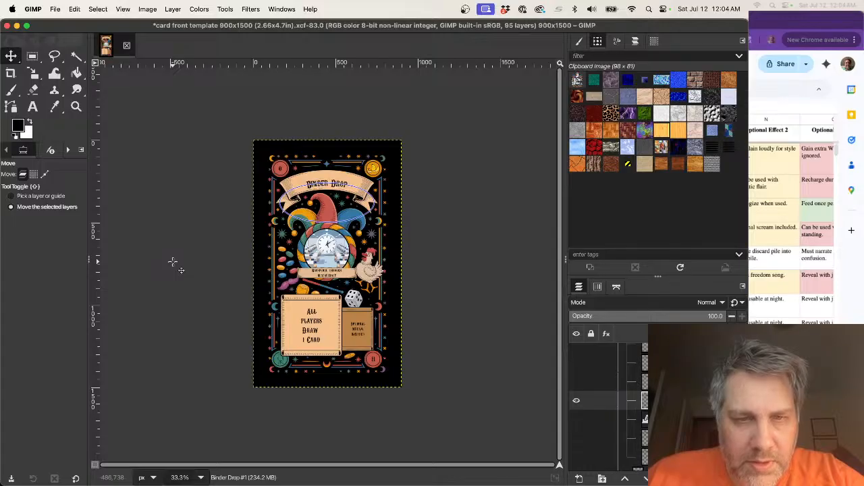
{"action": "key", "text": "Up"}
{"action": "key", "text": "Up"}
{"action": "key", "text": "Up"}
{"action": "key", "text": "Up"}
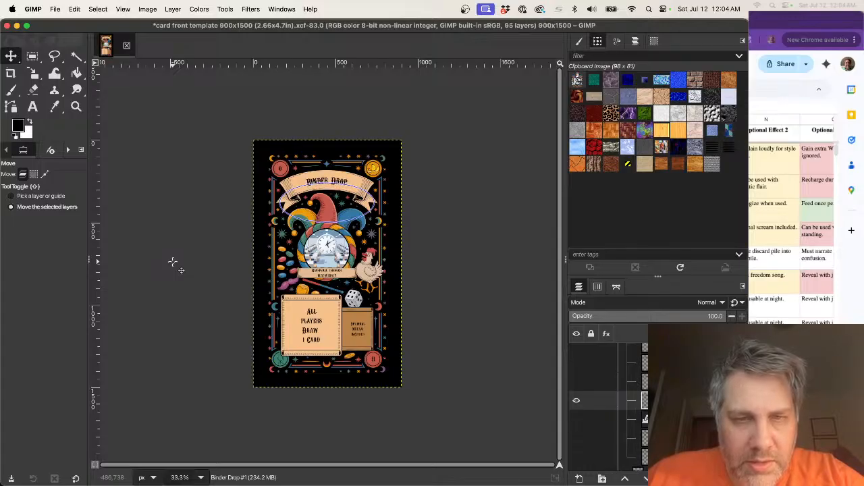
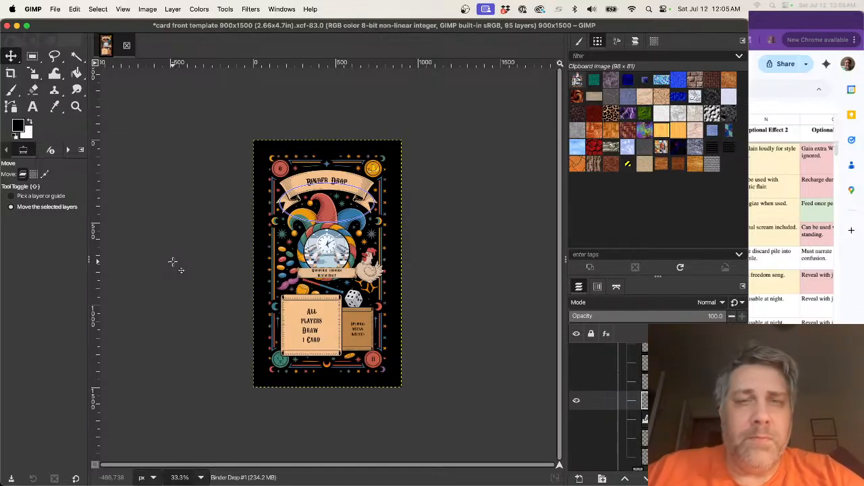
{"action": "key", "text": "shift+Down"}
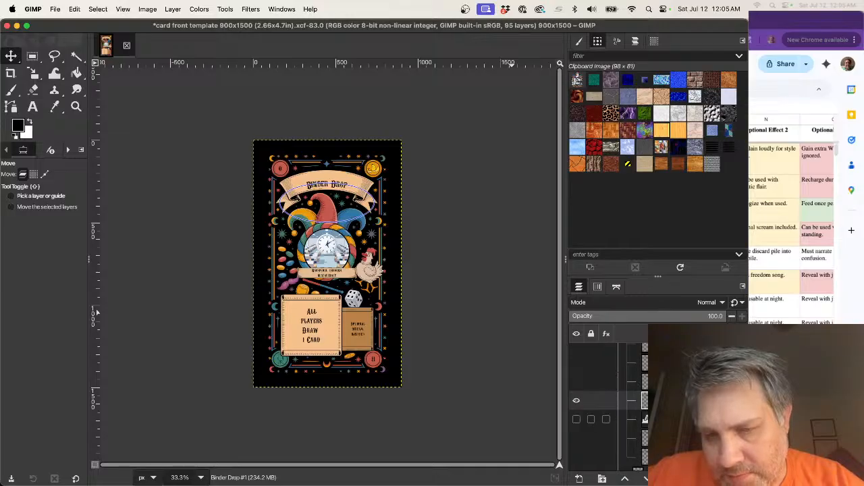
- Select only the curved Binder Drop layer and nudge it upward to sit centred on the banner
{"action": "left_click", "coordinate": [645, 420], "text": "shift"}
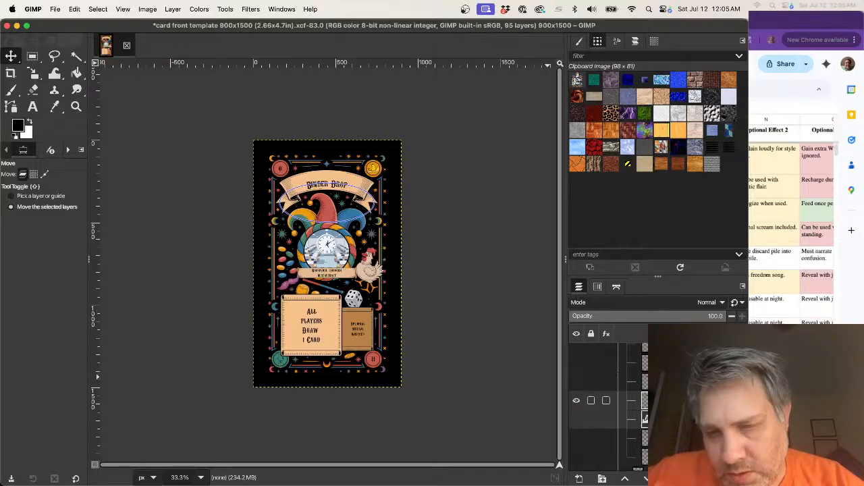
{"action": "left_click", "coordinate": [628, 400]}
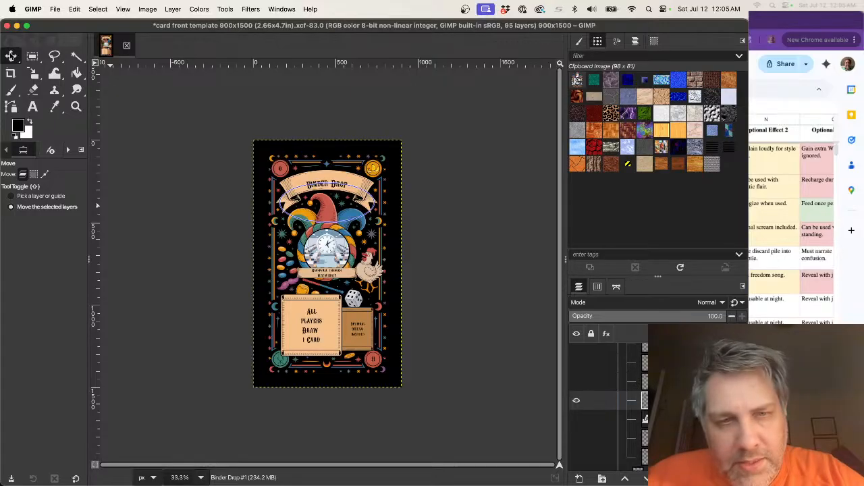
{"action": "key", "text": "Up"}
{"action": "key", "text": "Up"}
{"action": "key", "text": "Up"}
{"action": "key", "text": "Up"}
{"action": "key", "text": "Up"}
{"action": "key", "text": "Up"}
{"action": "key", "text": "Up"}
{"action": "key", "text": "Up"}
{"action": "key", "text": "Up"}
{"action": "key", "text": "Up"}
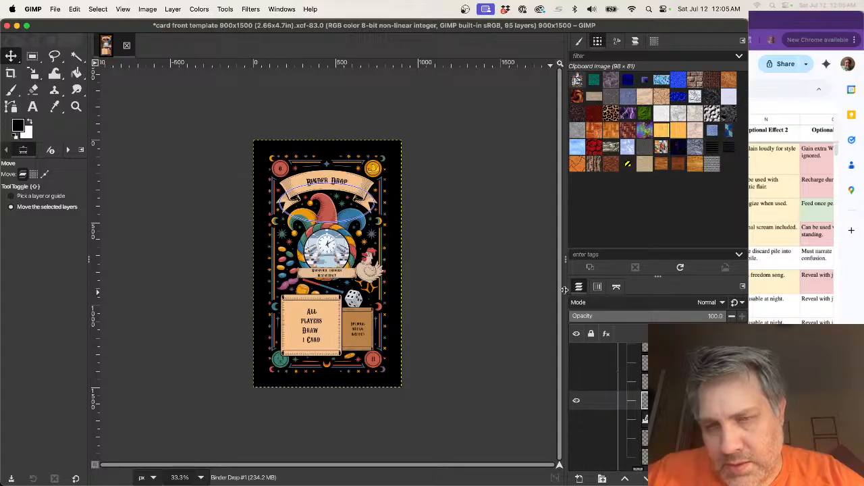
- Switch the Move tool to act on paths and hide the Top Oval path
{"action": "left_click", "coordinate": [616, 286]}
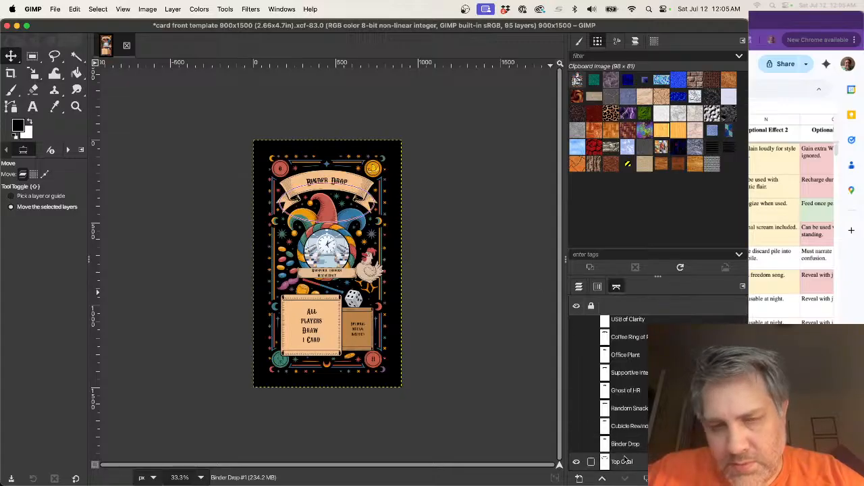
{"action": "left_click", "coordinate": [46, 175]}
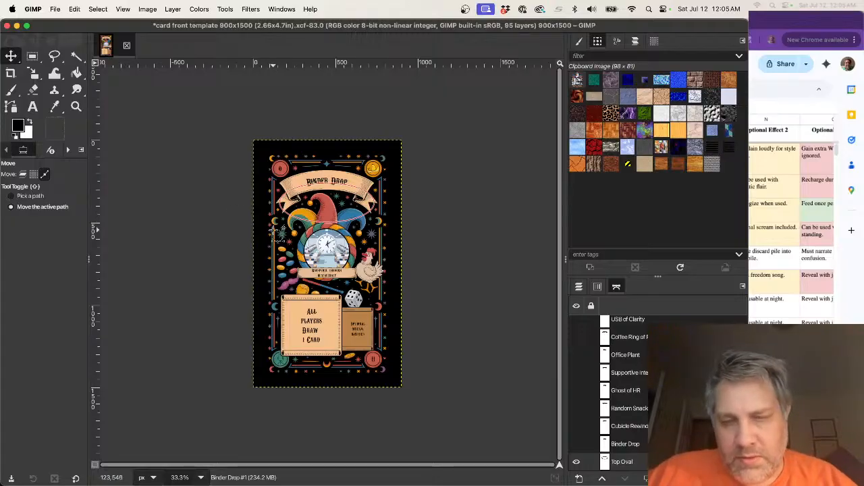
{"action": "scroll", "coordinate": [326, 201], "scroll_direction": "up", "scroll_amount": 5}
{"action": "scroll", "coordinate": [327, 198], "scroll_direction": "up", "scroll_amount": 2}
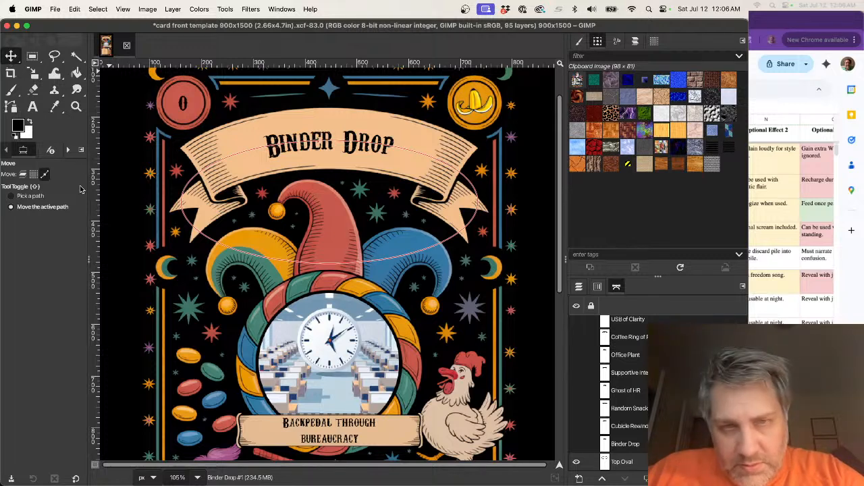
{"action": "left_click", "coordinate": [576, 462]}
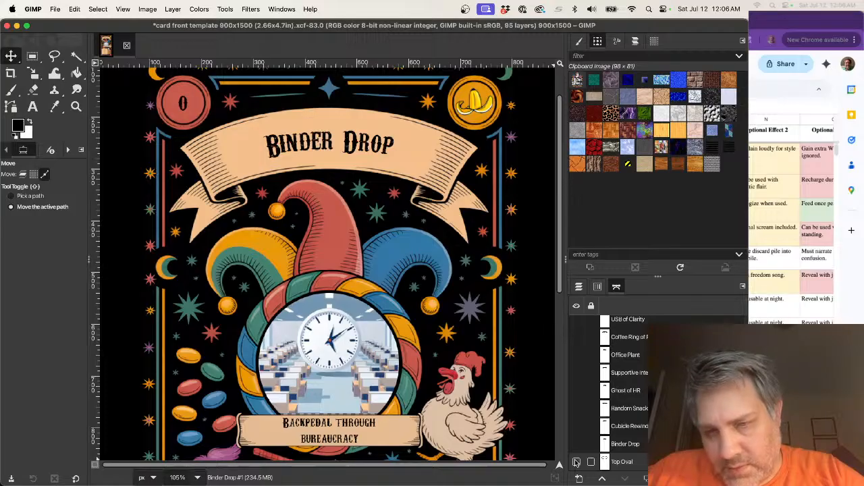
- Collapse the Title layer group and select the Backpedal through bureaucracy text layer in the Flavor group
{"action": "left_click", "coordinate": [579, 286]}
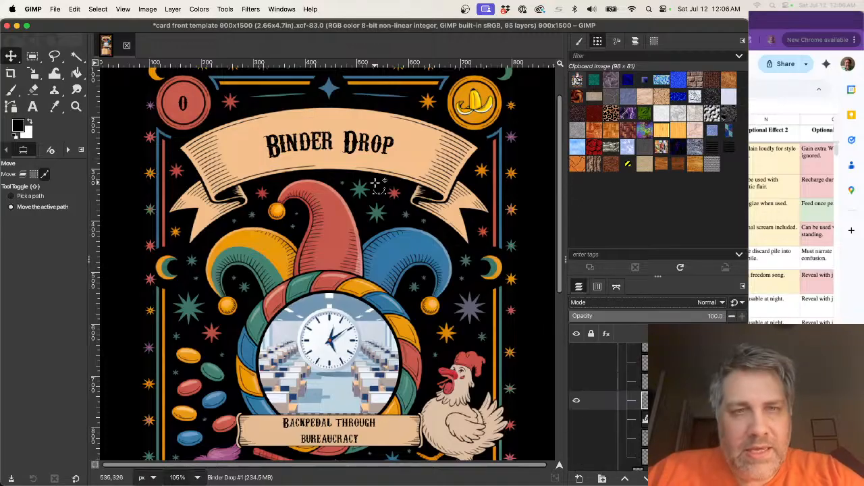
{"action": "scroll", "coordinate": [377, 184], "scroll_direction": "down", "scroll_amount": 3}
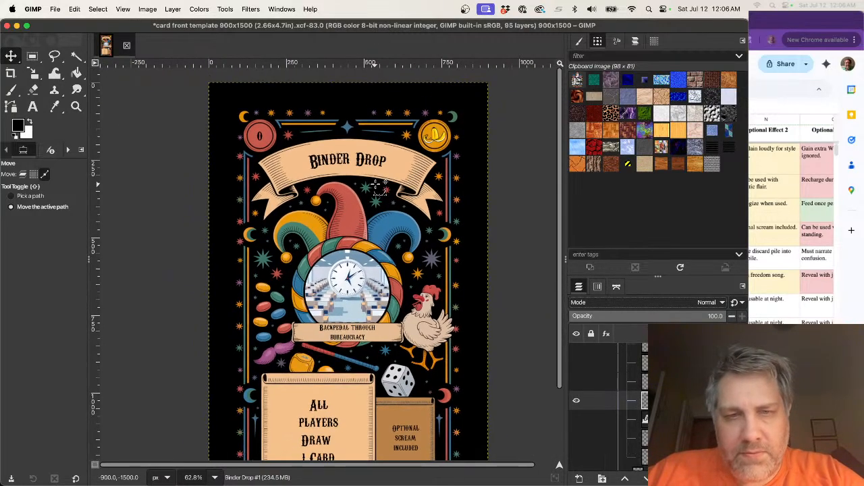
{"action": "scroll", "coordinate": [623, 378], "scroll_direction": "up", "scroll_amount": 5}
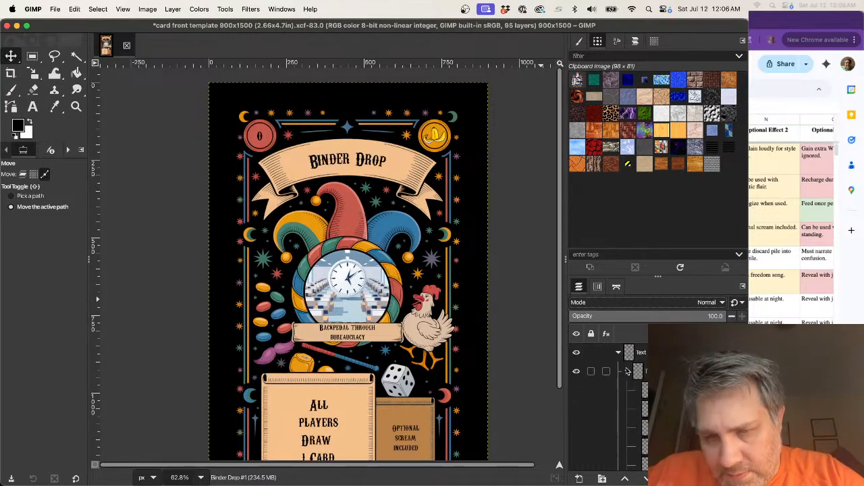
{"action": "left_click", "coordinate": [626, 371]}
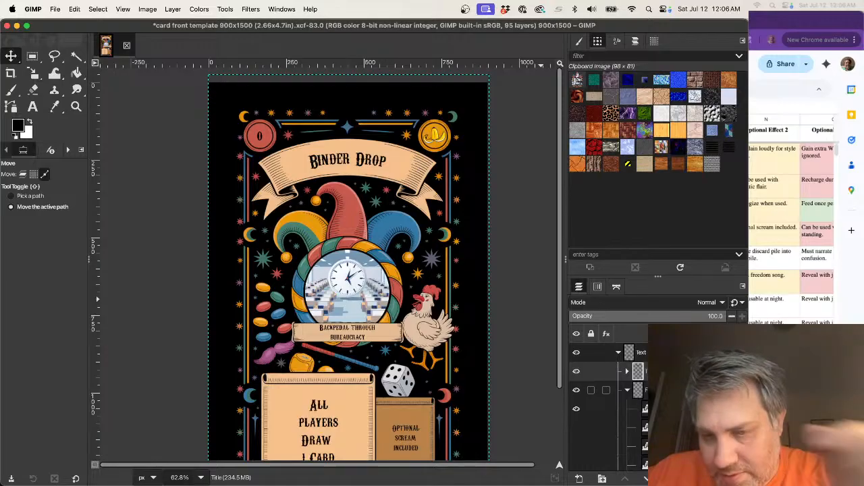
{"action": "scroll", "coordinate": [607, 391], "scroll_direction": "down", "scroll_amount": 1}
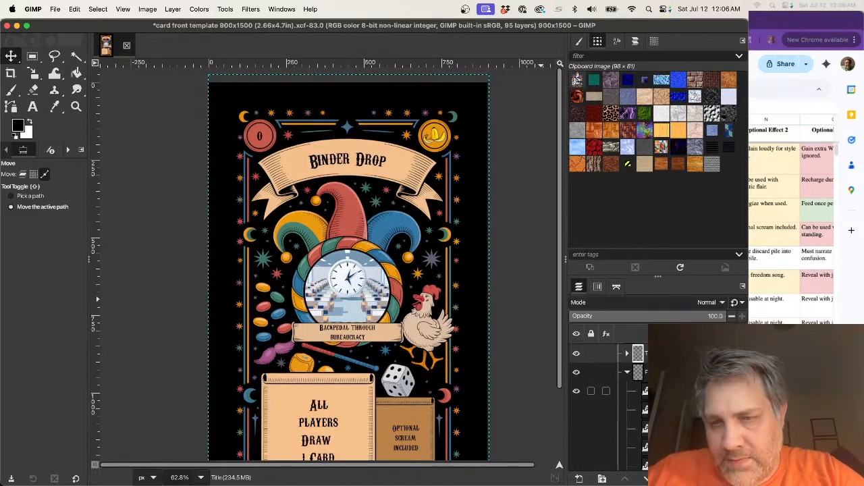
{"action": "left_click", "coordinate": [645, 391]}
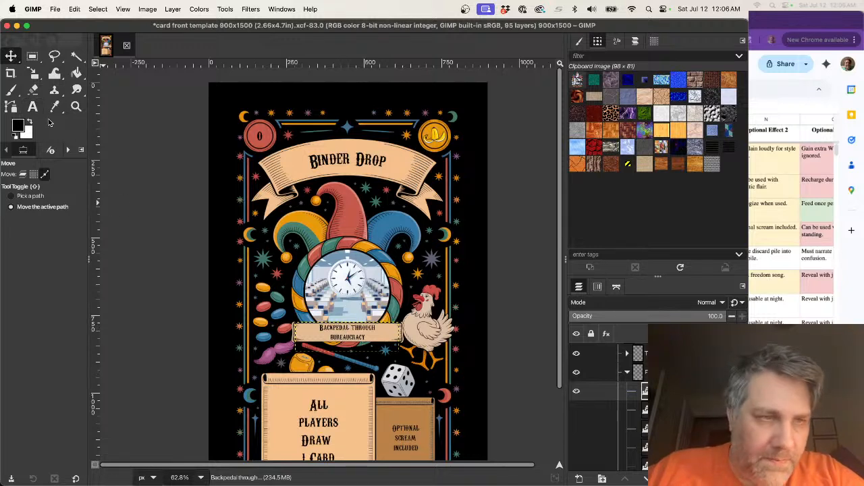
- With the Text tool, insert "Paper cuts" and "not included" on two lines inside the Backpedal through bureaucracy flavor text
{"action": "left_click", "coordinate": [32, 106]}
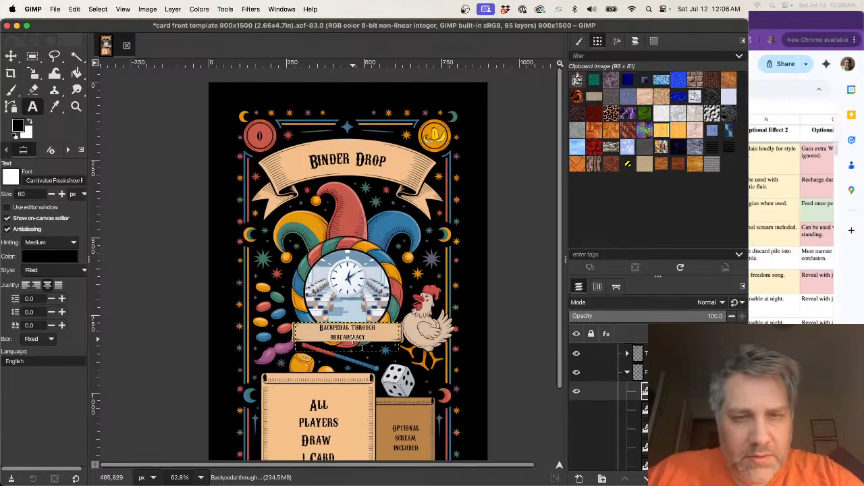
{"action": "scroll", "coordinate": [358, 344], "scroll_direction": "up", "scroll_amount": 5}
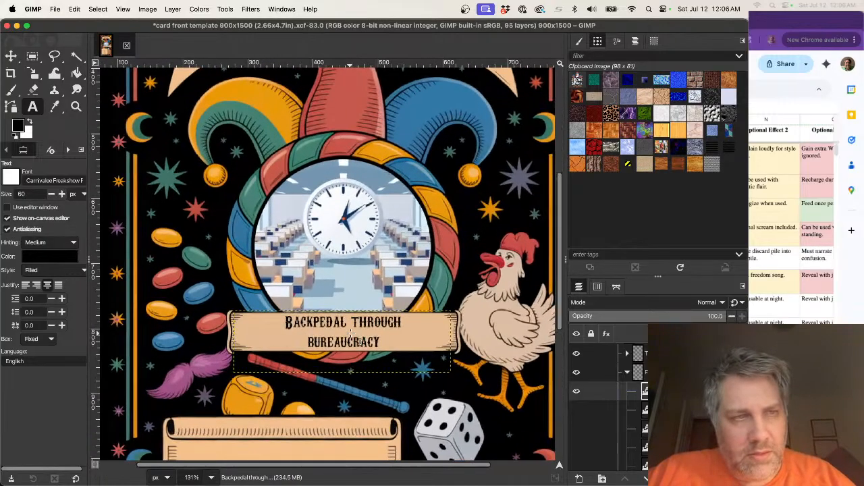
{"action": "left_click", "coordinate": [304, 330]}
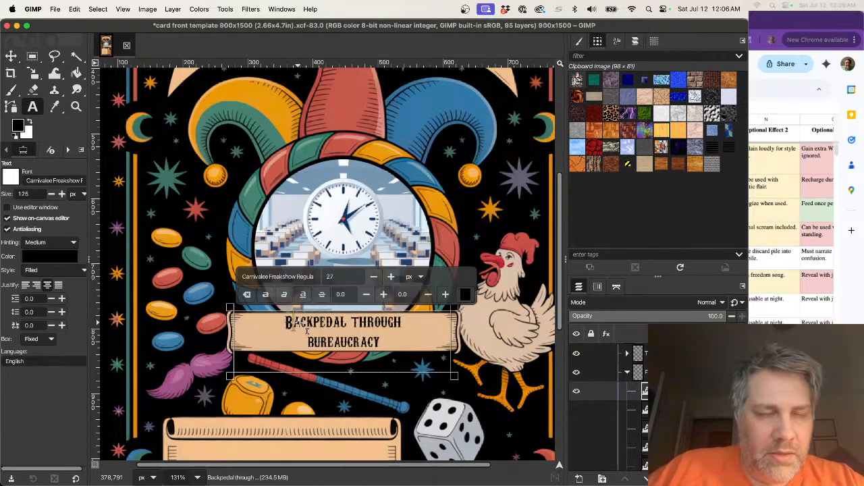
{"action": "type", "text": "Paper"}
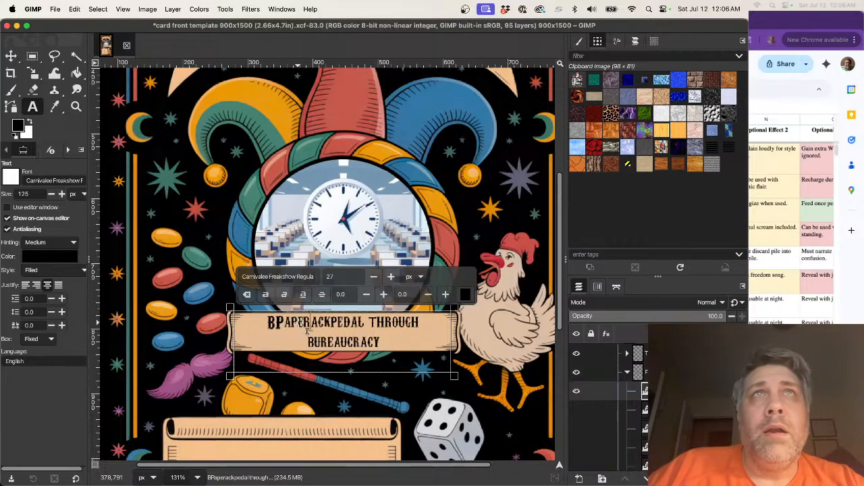
{"action": "type", "text": " cuts"}
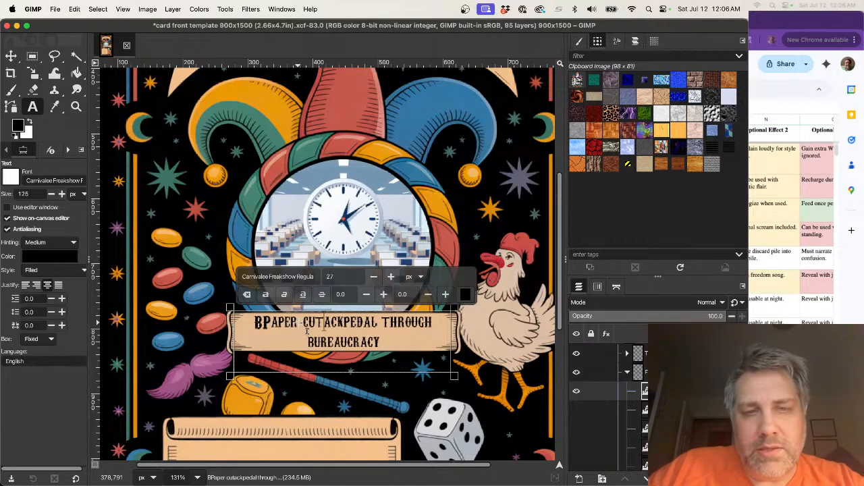
{"action": "key", "text": "Return"}
{"action": "type", "text": "not included"}
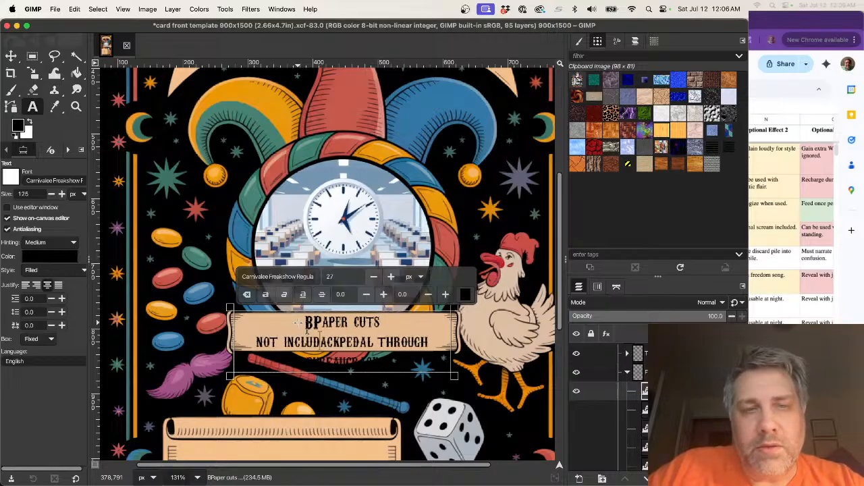
- Remove the leftover "ackpedal through" and the leading "B" around the new flavor wording
{"action": "key", "text": "shift+Right"}
{"action": "key", "text": "shift+Right"}
{"action": "key", "text": "shift+Right"}
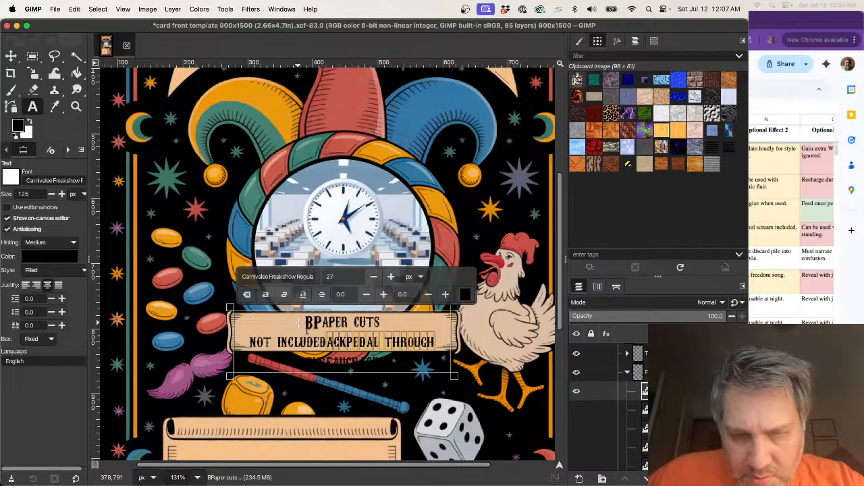
{"action": "key", "text": "Delete"}
{"action": "key", "text": "Left"}
{"action": "key", "text": "Left"}
{"action": "key", "text": "Left"}
{"action": "key", "text": "BackSpace"}
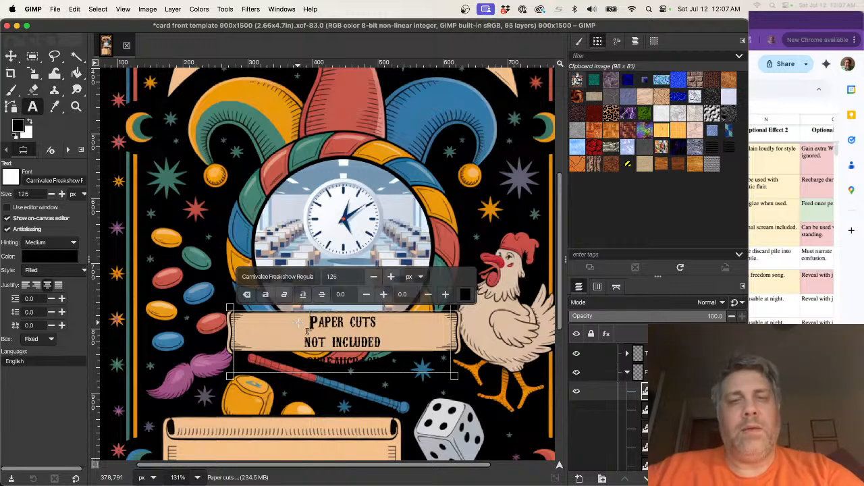
- Remove the leftover word "bureaucracy" and its line below the two-line flavor text
{"action": "key", "text": "Down"}
{"action": "key", "text": "Down"}
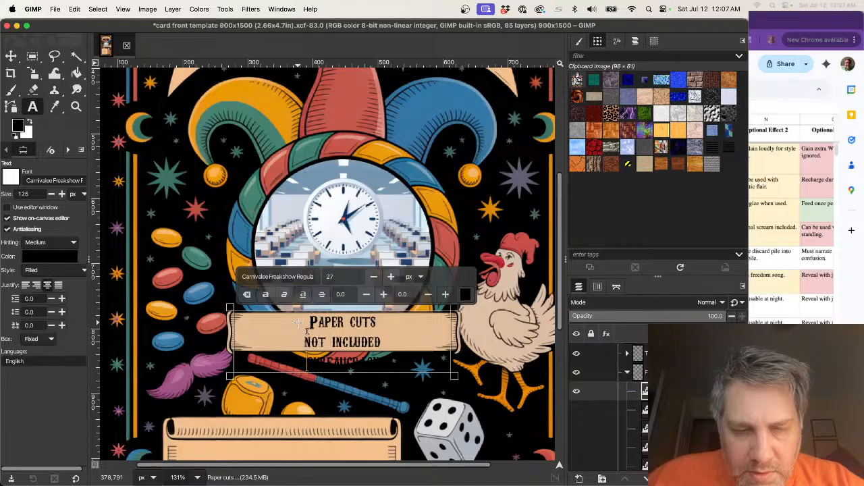
{"action": "key", "text": "BackSpace"}
{"action": "key", "text": "shift+Right"}
{"action": "key", "text": "shift+Right"}
{"action": "key", "text": "shift+Right"}
{"action": "key", "text": "shift+Right"}
{"action": "key", "text": "shift+Right"}
{"action": "key", "text": "shift+Right"}
{"action": "key", "text": "BackSpace"}
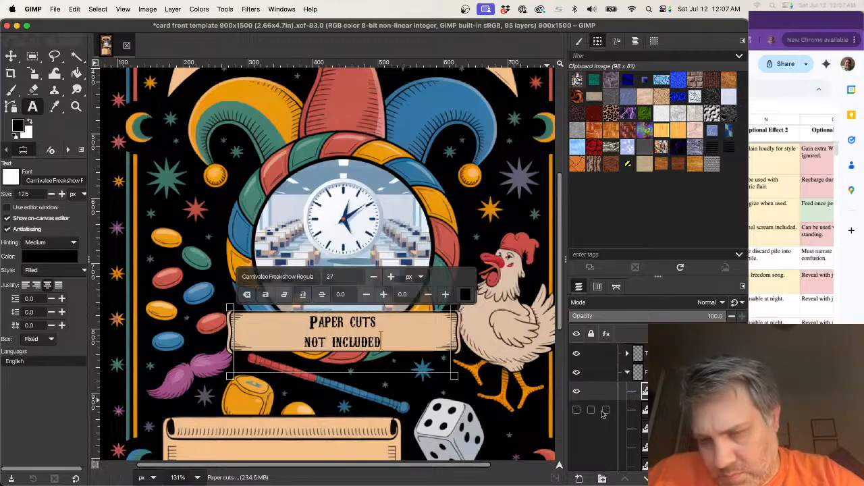
- Hide the two-line Paper cuts layer and show the Knows all company secrets flavor layer in its place
{"action": "left_click", "coordinate": [576, 391]}
{"action": "left_click", "coordinate": [575, 410]}
{"action": "left_click", "coordinate": [576, 411]}
{"action": "left_click", "coordinate": [576, 428]}
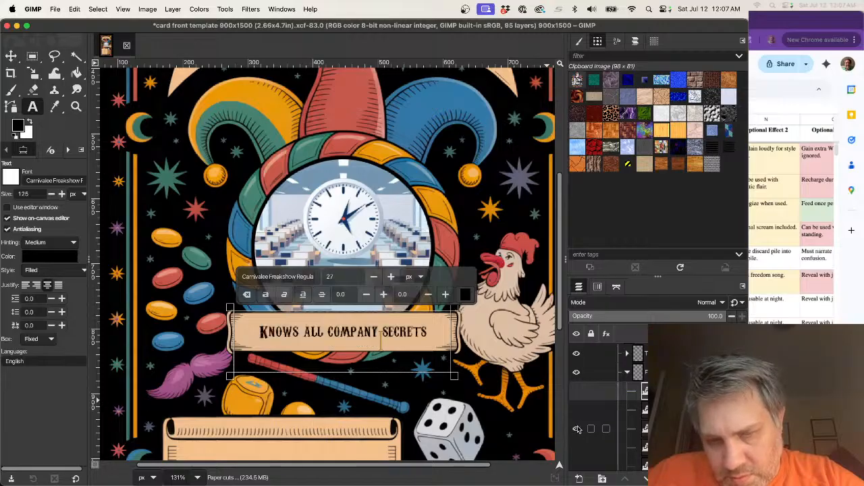
- Replace the wording of the Knows all company secrets text layer with "Paper cuts not included" on a single line
{"action": "left_click", "coordinate": [426, 332]}
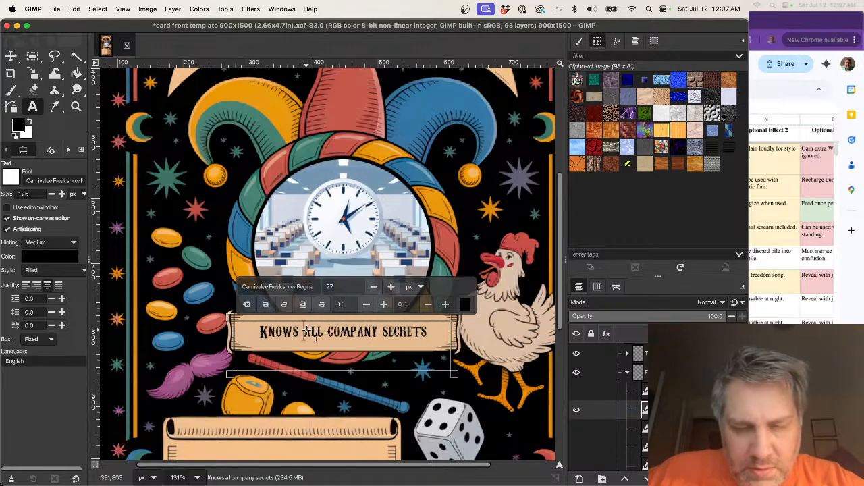
{"action": "type", "text": "Paper cuts not "}
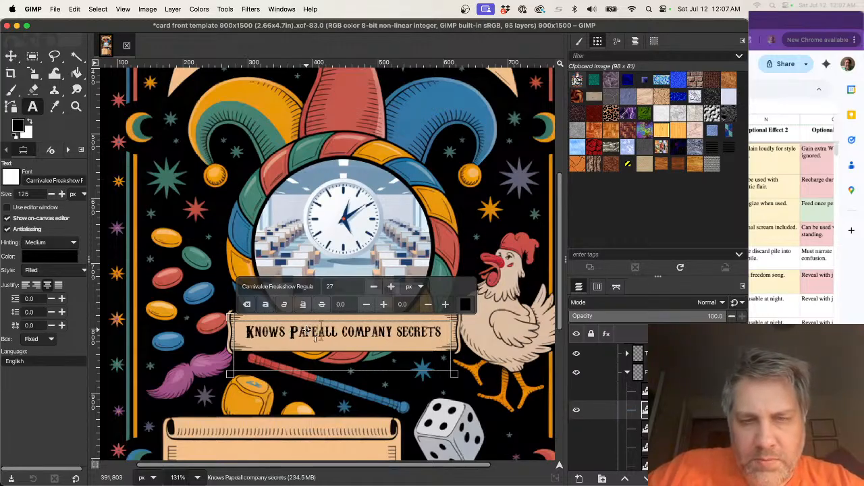
{"action": "type", "text": "included"}
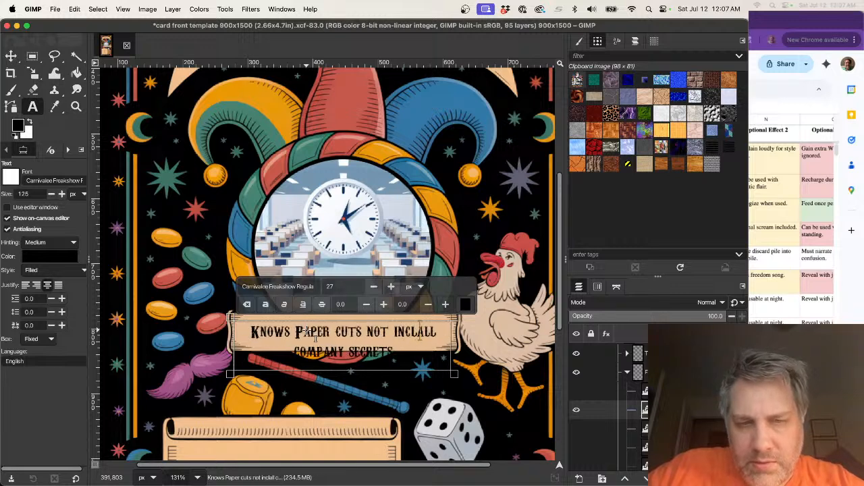
{"action": "key", "text": "Delete"}
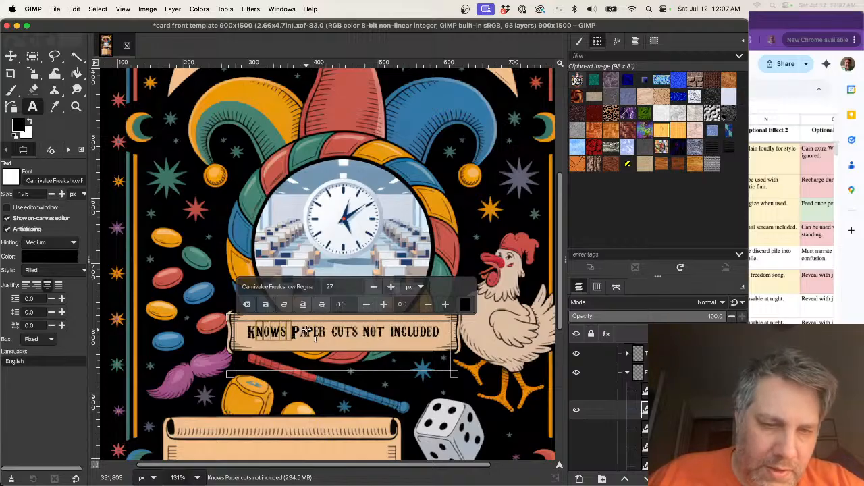
{"action": "key", "text": "Delete"}
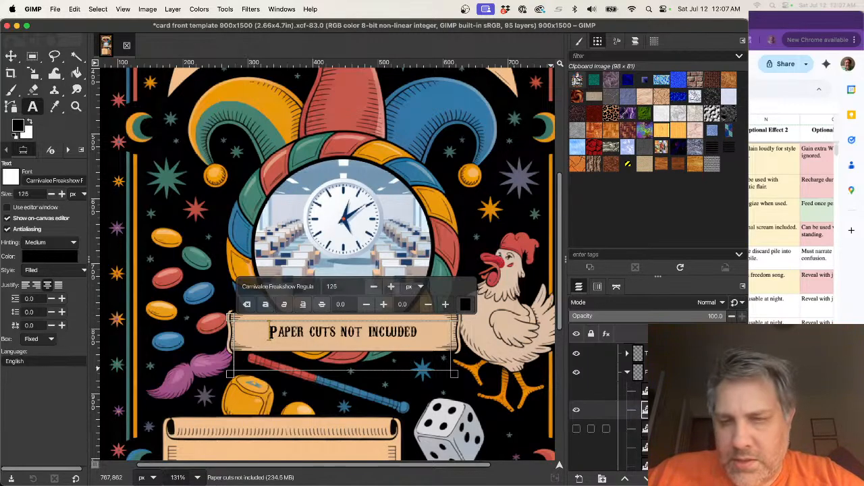
- Toggle the two-line flavor layer to compare it with the single-line version, and look over the card
{"action": "left_click", "coordinate": [637, 429]}
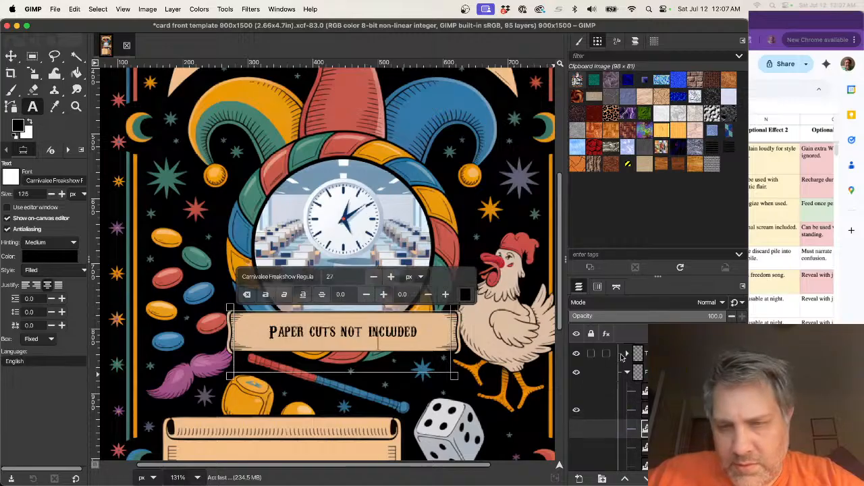
{"action": "left_click", "coordinate": [640, 372]}
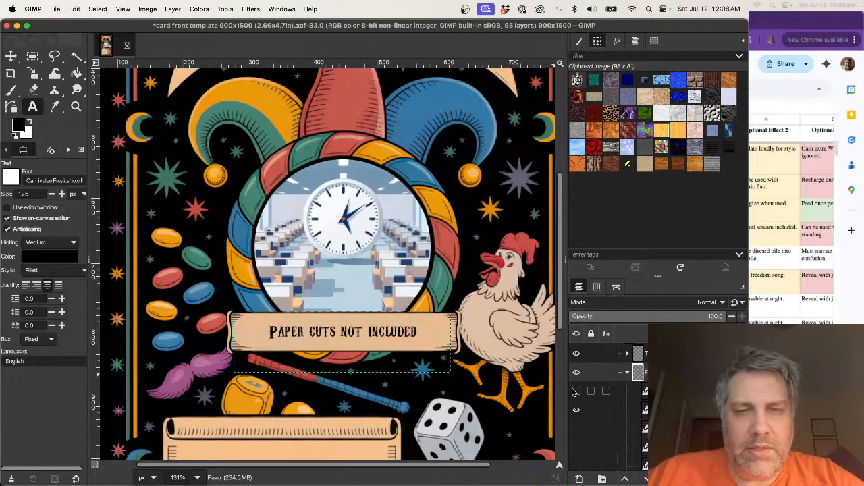
{"action": "left_click", "coordinate": [575, 391]}
{"action": "left_click", "coordinate": [574, 391]}
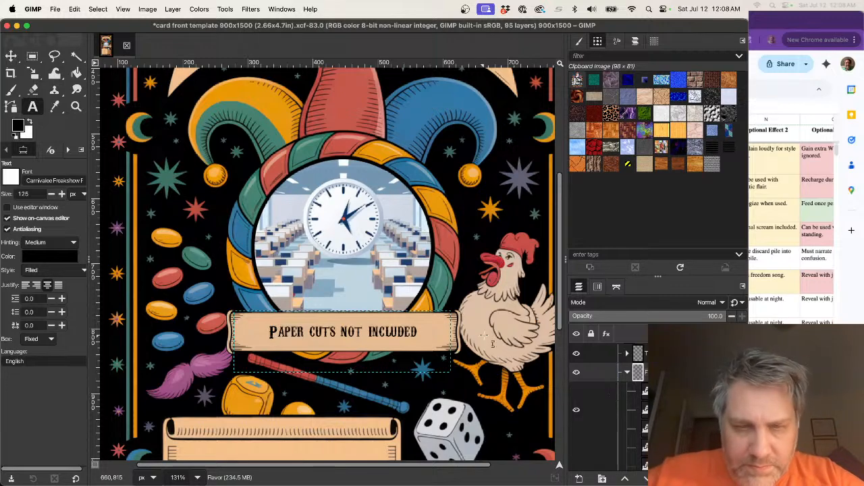
{"action": "scroll", "coordinate": [477, 351], "scroll_direction": "down", "scroll_amount": 10}
{"action": "scroll", "coordinate": [478, 351], "scroll_direction": "right", "scroll_amount": 2}
{"action": "scroll", "coordinate": [515, 322], "scroll_direction": "up", "scroll_amount": 15}
{"action": "scroll", "coordinate": [515, 322], "scroll_direction": "left", "scroll_amount": 3}
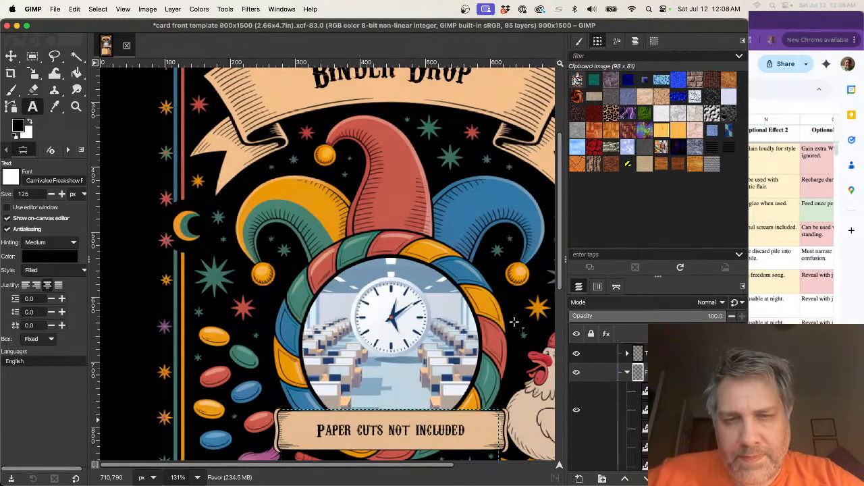
{"action": "scroll", "coordinate": [514, 322], "scroll_direction": "down", "scroll_amount": 2}
{"action": "scroll", "coordinate": [515, 323], "scroll_direction": "down", "scroll_amount": 6}
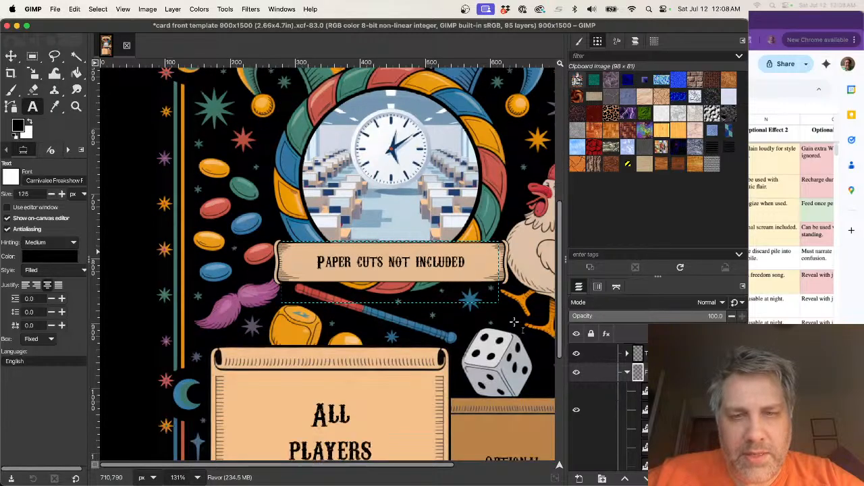
- Delete the unused flavor text layers from Act fast down to the end of the Flavor group
{"action": "scroll", "coordinate": [608, 392], "scroll_direction": "down", "scroll_amount": 3}
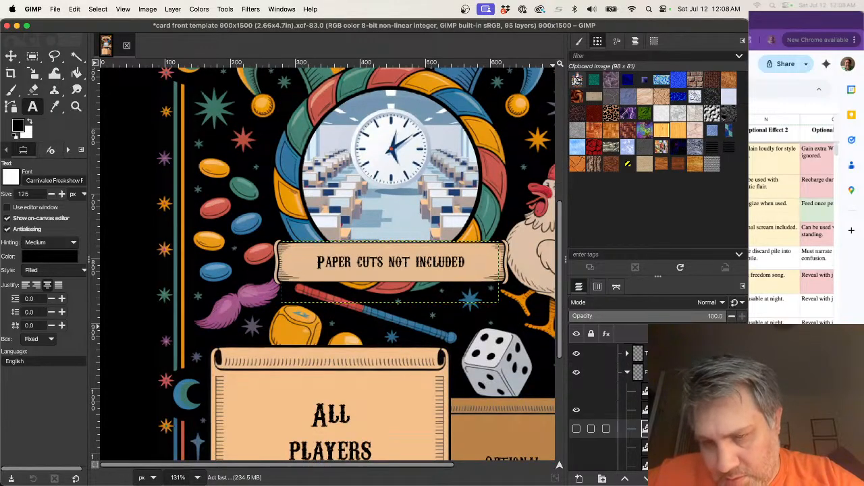
{"action": "scroll", "coordinate": [608, 425], "scroll_direction": "down", "scroll_amount": 4}
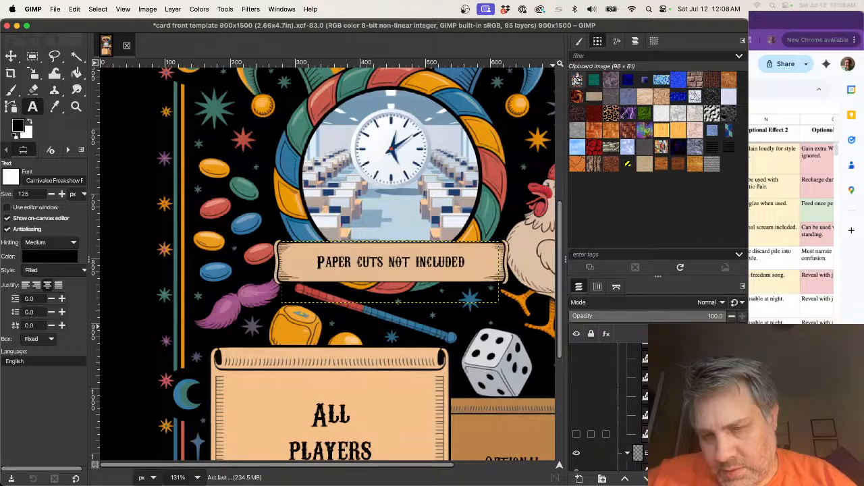
{"action": "scroll", "coordinate": [608, 391], "scroll_direction": "down", "scroll_amount": 1}
{"action": "right_click", "coordinate": [655, 432]}
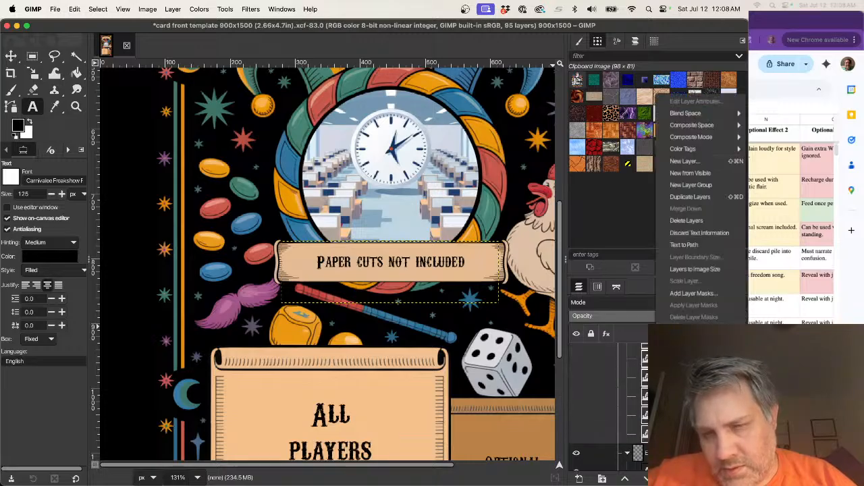
{"action": "left_click", "coordinate": [698, 221]}
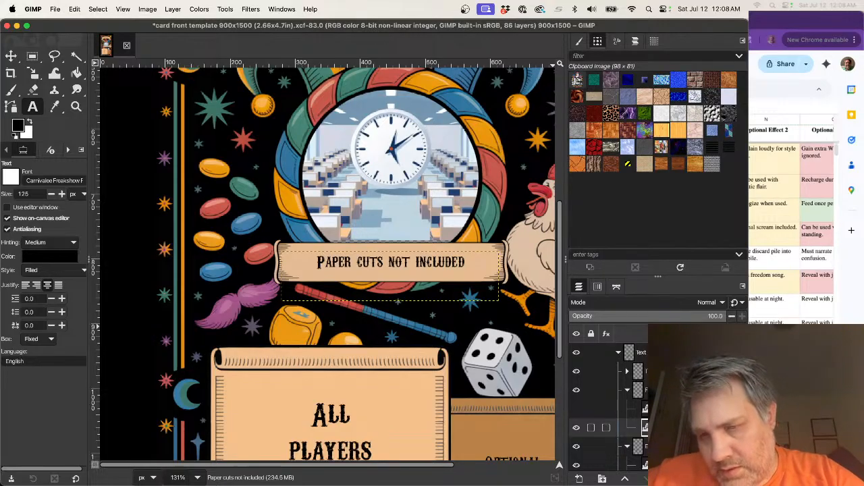
- Select the All Players Draw 1 Card text layer on the large scroll and hide it
{"action": "scroll", "coordinate": [607, 425], "scroll_direction": "down", "scroll_amount": 5}
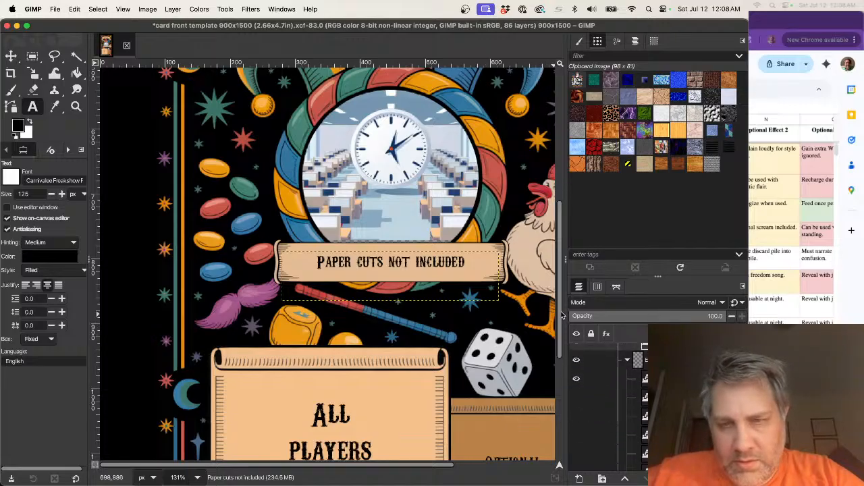
{"action": "scroll", "coordinate": [560, 308], "scroll_direction": "down", "scroll_amount": 5}
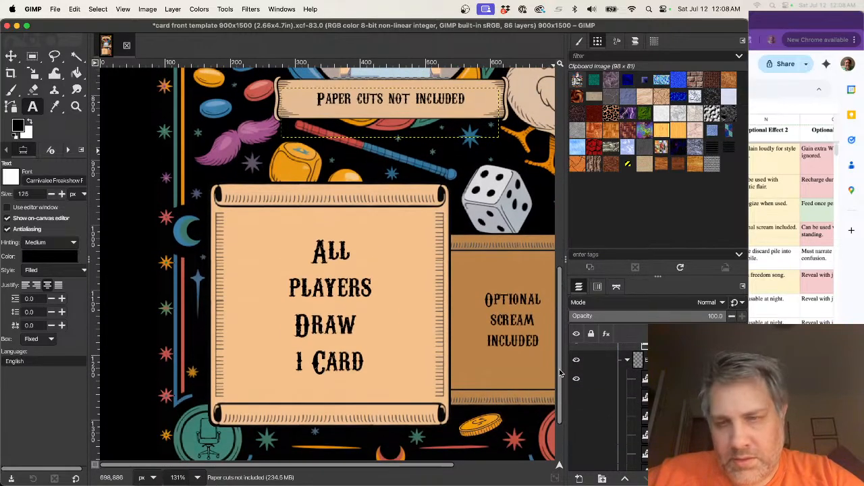
{"action": "left_click", "coordinate": [608, 379]}
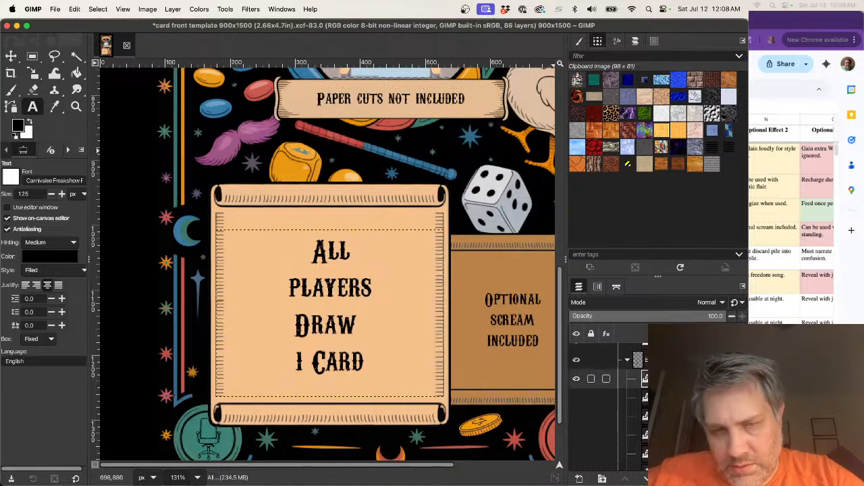
{"action": "left_click", "coordinate": [576, 380]}
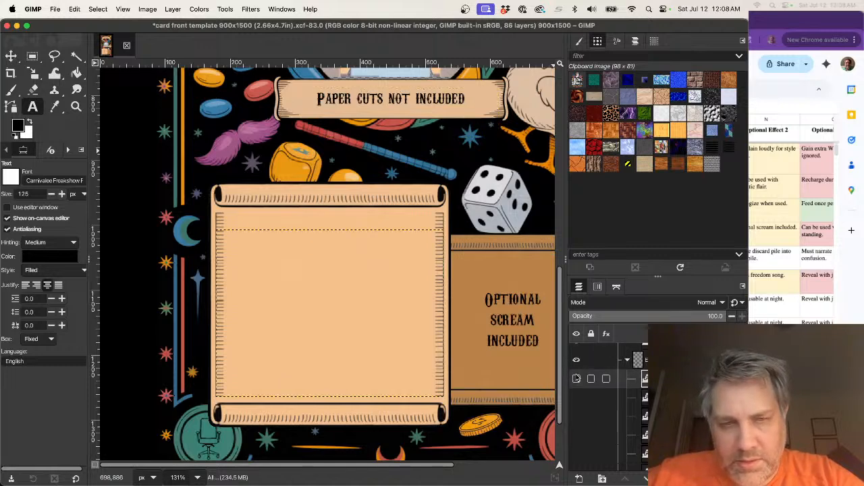
- Preview the All Players Draw 1 Card layer and the three effect text layers below it, leaving them all hidden
{"action": "left_click", "coordinate": [576, 380]}
{"action": "scroll", "coordinate": [791, 219], "scroll_direction": "right", "scroll_amount": 4}
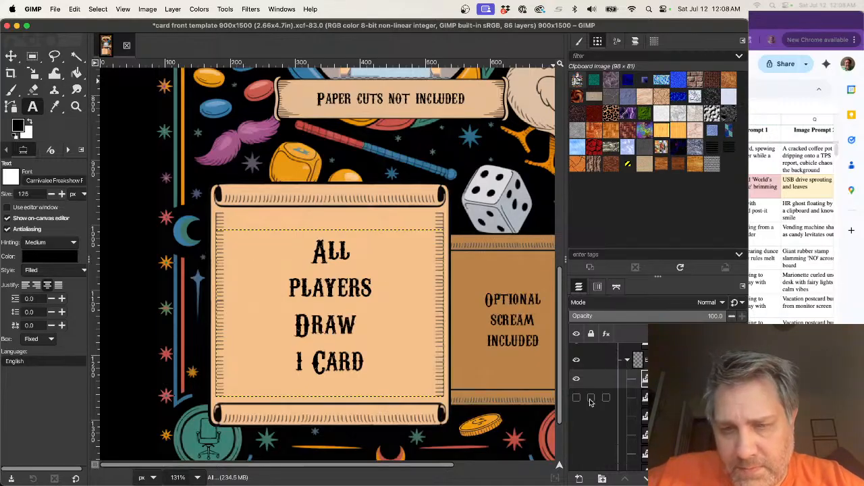
{"action": "left_click", "coordinate": [577, 399]}
{"action": "left_click", "coordinate": [577, 399]}
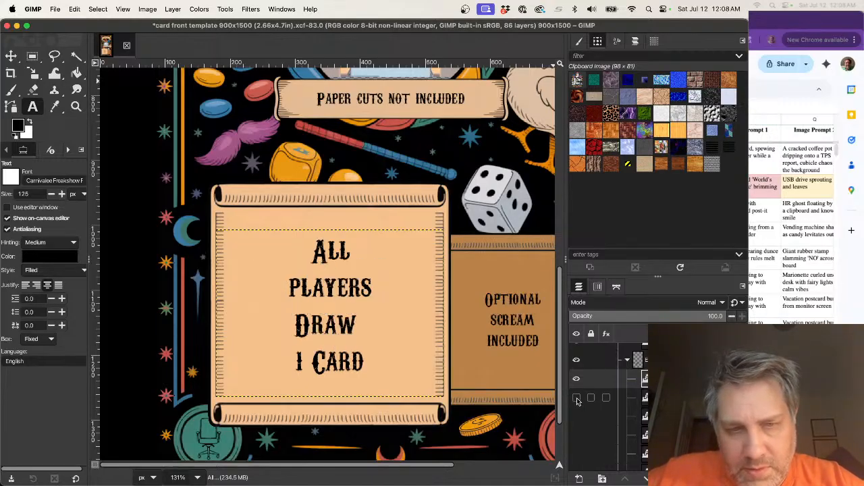
{"action": "left_click", "coordinate": [576, 418]}
{"action": "left_click", "coordinate": [576, 417]}
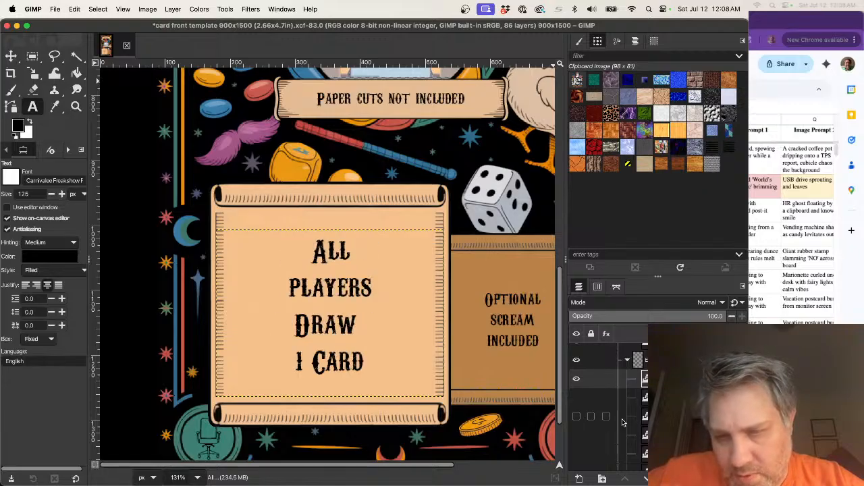
{"action": "left_click", "coordinate": [576, 436]}
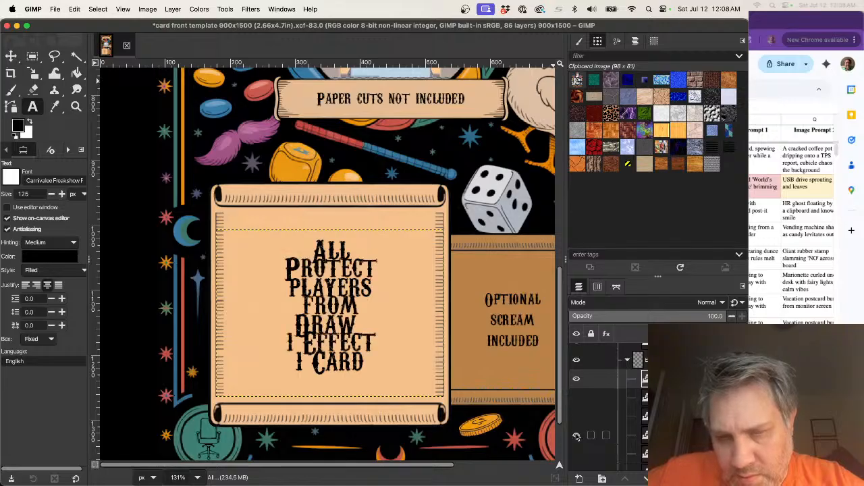
{"action": "left_click", "coordinate": [576, 436]}
{"action": "left_click", "coordinate": [576, 379]}
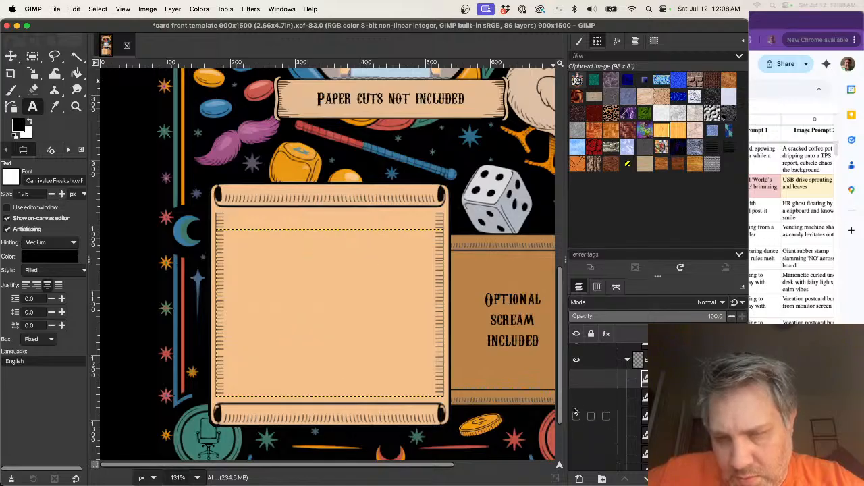
- Preview the Redirect 1 Burden, Protect from 1 effect and Ignore 1 Whelm from Burdens text layers on the large scroll
{"action": "left_click", "coordinate": [576, 417]}
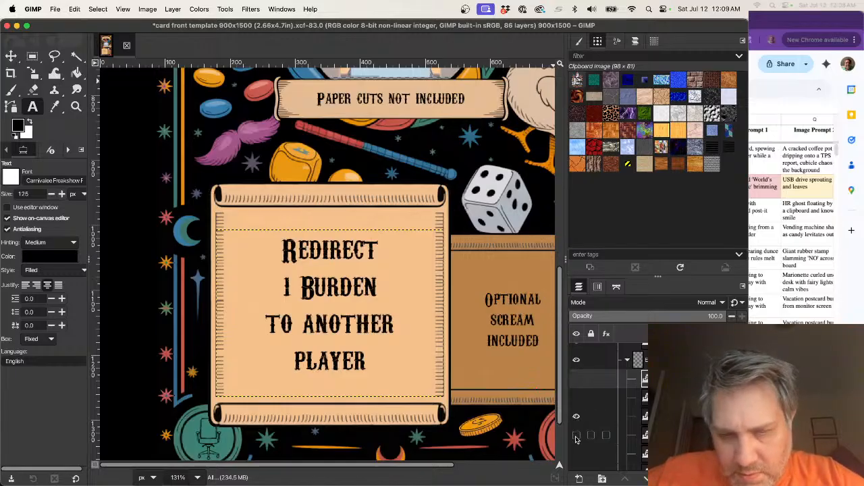
{"action": "left_click", "coordinate": [576, 436]}
{"action": "scroll", "coordinate": [576, 439], "scroll_direction": "down", "scroll_amount": 3}
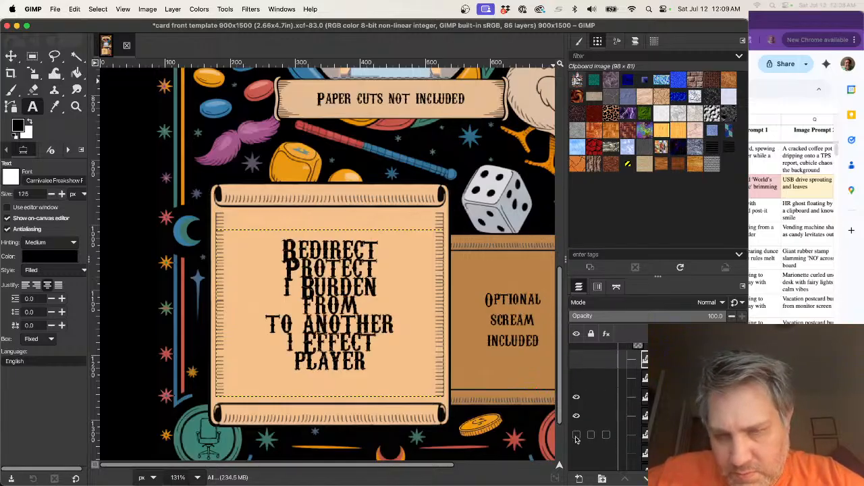
{"action": "left_click", "coordinate": [576, 402]}
{"action": "left_click", "coordinate": [576, 402]}
{"action": "left_click", "coordinate": [576, 401]}
{"action": "left_click", "coordinate": [577, 383]}
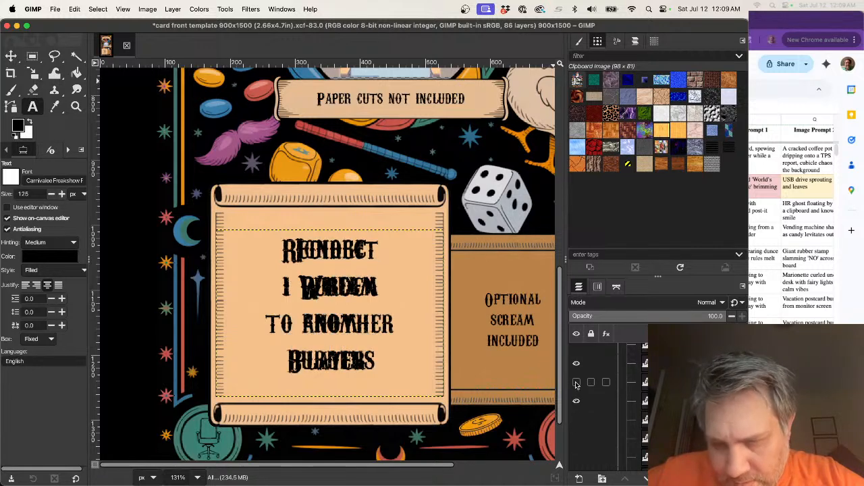
{"action": "left_click", "coordinate": [576, 364]}
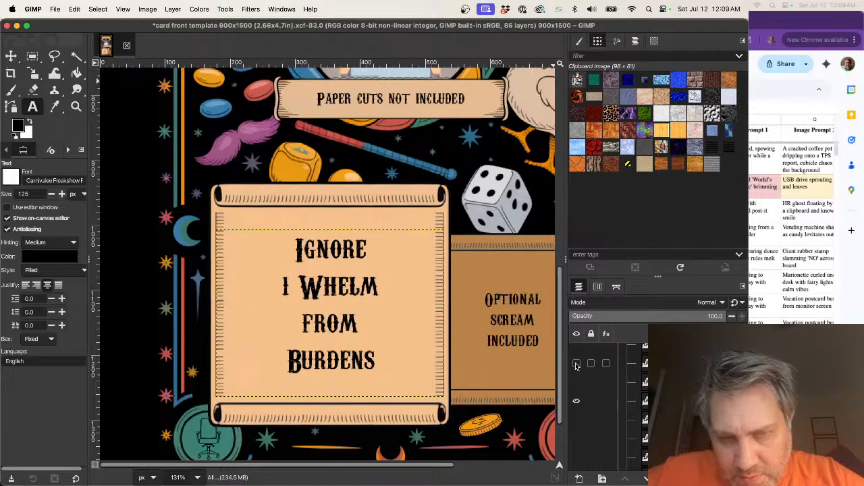
- Delete the Redirect 1 Burden, Protect from 1 effect and Ignore 1 Whelm from Burdens text layers together
{"action": "left_click", "coordinate": [576, 364]}
{"action": "left_click", "coordinate": [576, 383]}
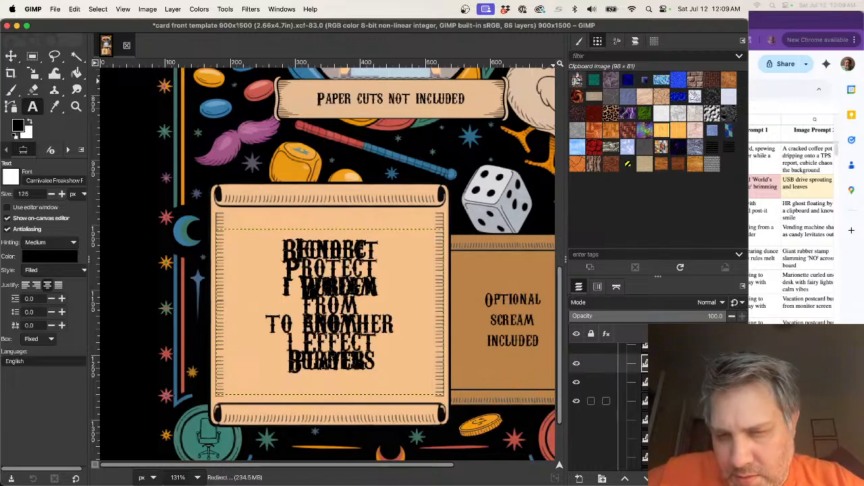
{"action": "left_click", "coordinate": [652, 401], "text": "shift"}
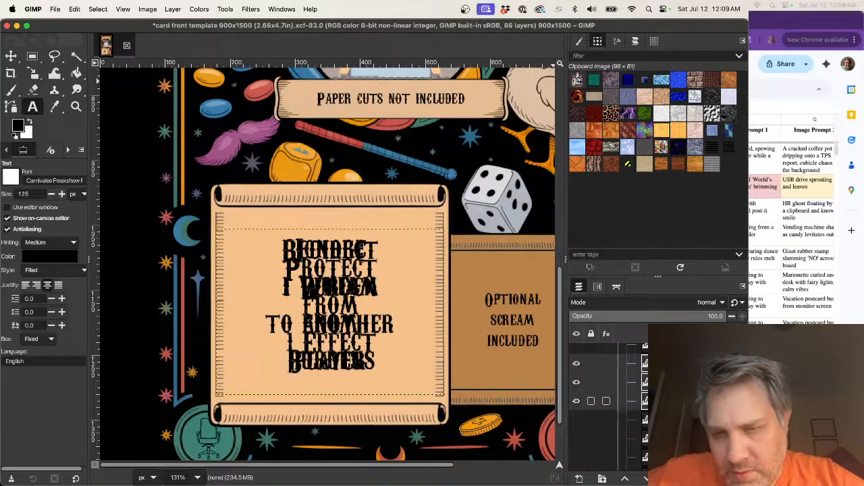
{"action": "right_click", "coordinate": [652, 401]}
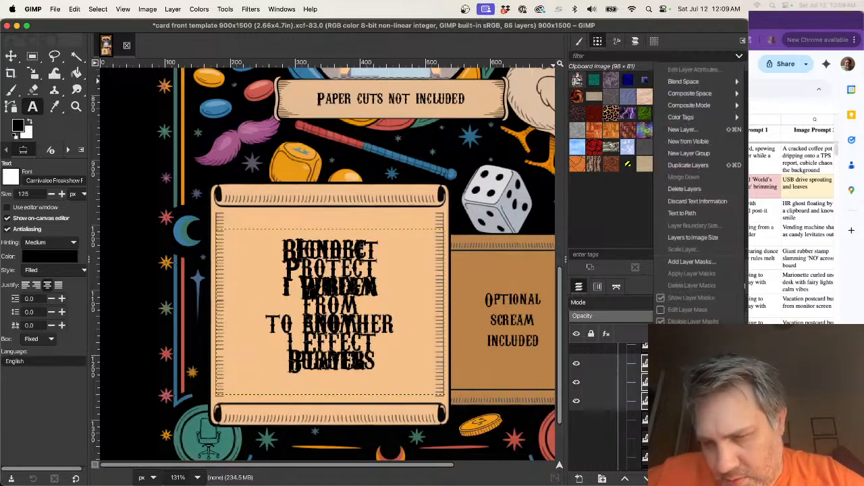
{"action": "left_click", "coordinate": [684, 189]}
- Preview the remaining effect text layers one at a time, from Block 1 Twist effect down to +1 Whelm every turn
{"action": "scroll", "coordinate": [589, 405], "scroll_direction": "down", "scroll_amount": 5}
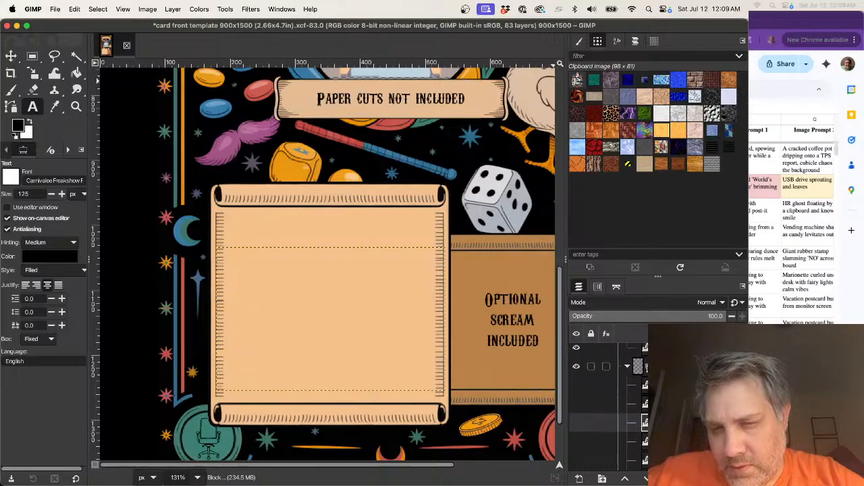
{"action": "left_click", "coordinate": [577, 401]}
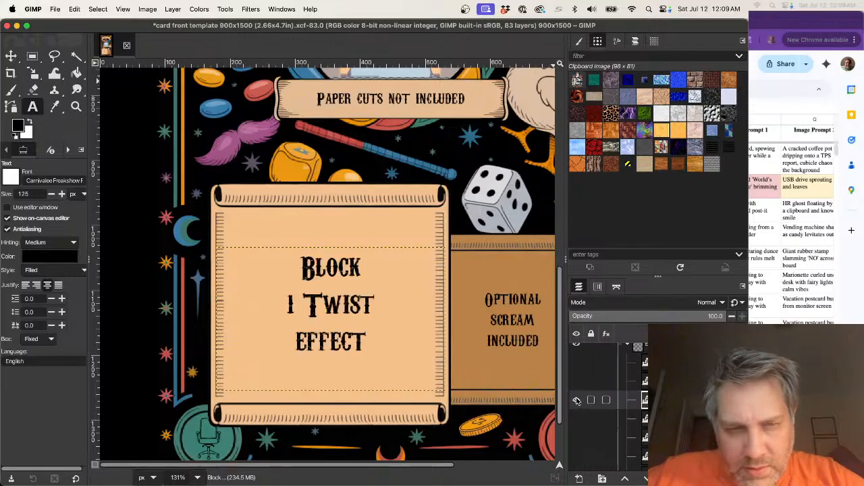
{"action": "left_click", "coordinate": [576, 400]}
{"action": "left_click", "coordinate": [577, 419]}
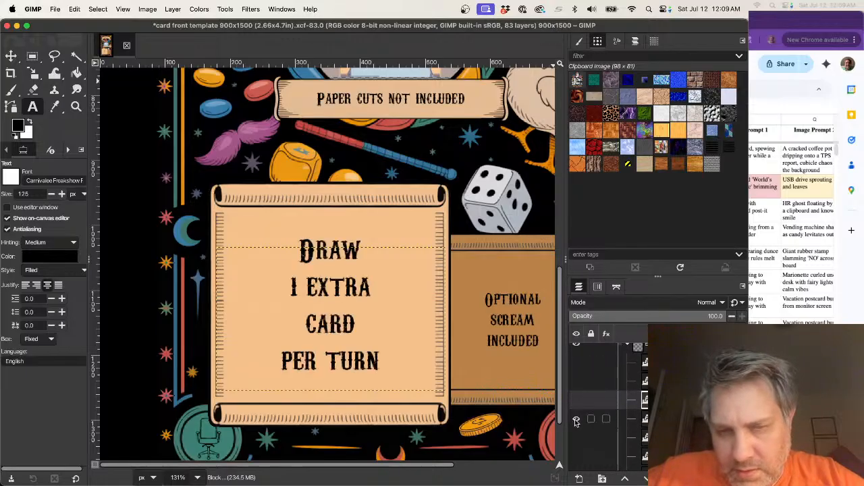
{"action": "left_click", "coordinate": [577, 420]}
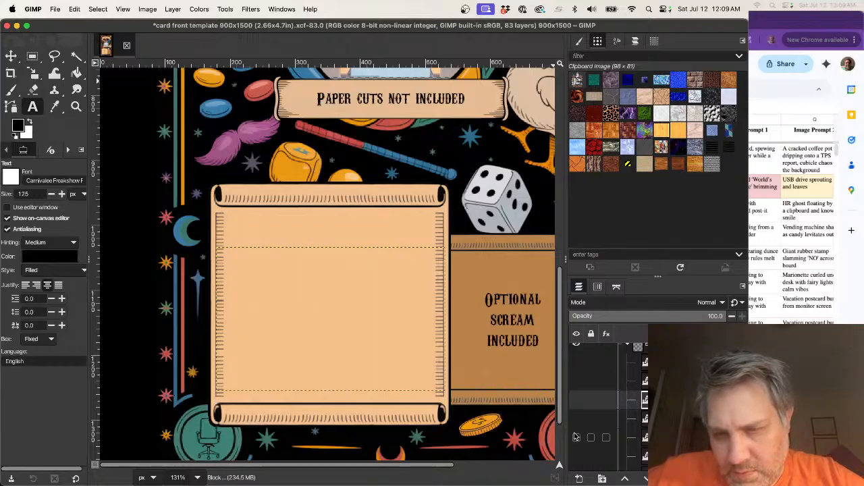
{"action": "left_click", "coordinate": [576, 438]}
{"action": "left_click", "coordinate": [576, 439]}
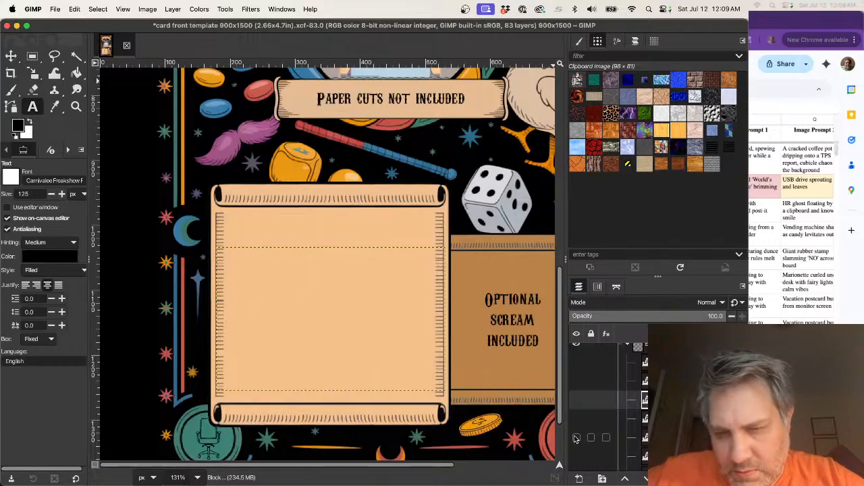
{"action": "left_click", "coordinate": [576, 438]}
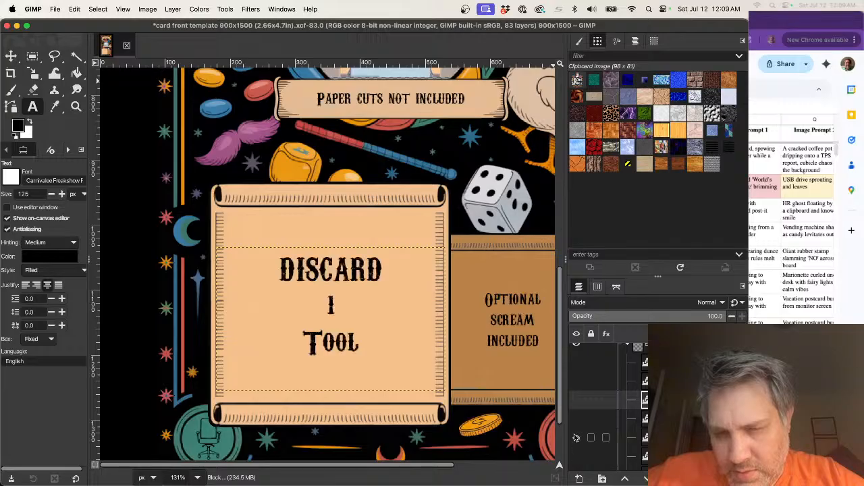
{"action": "scroll", "coordinate": [576, 438], "scroll_direction": "down", "scroll_amount": 2}
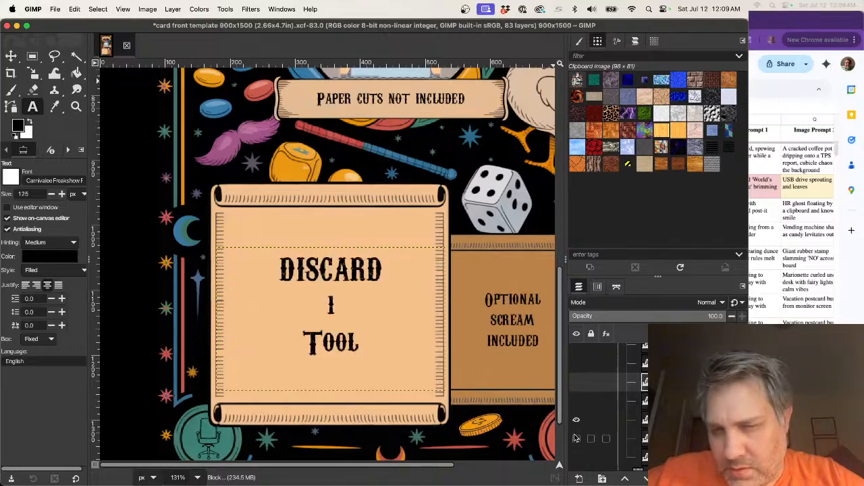
{"action": "left_click", "coordinate": [576, 405]}
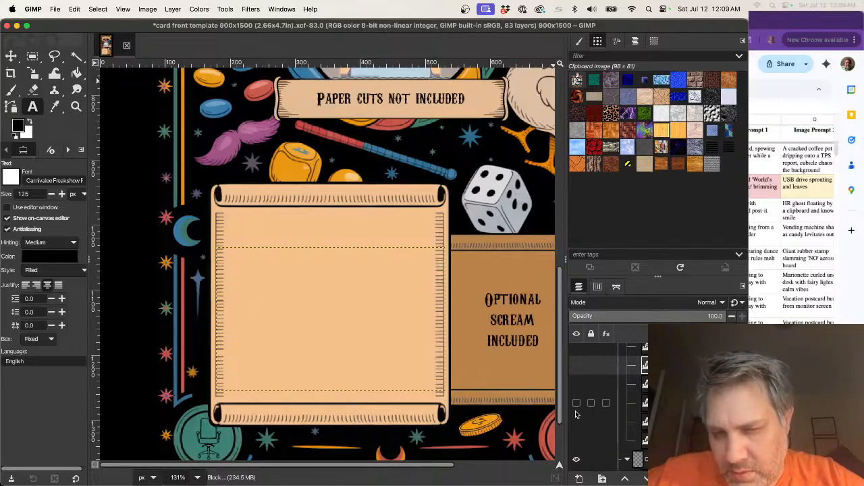
{"action": "left_click", "coordinate": [577, 423]}
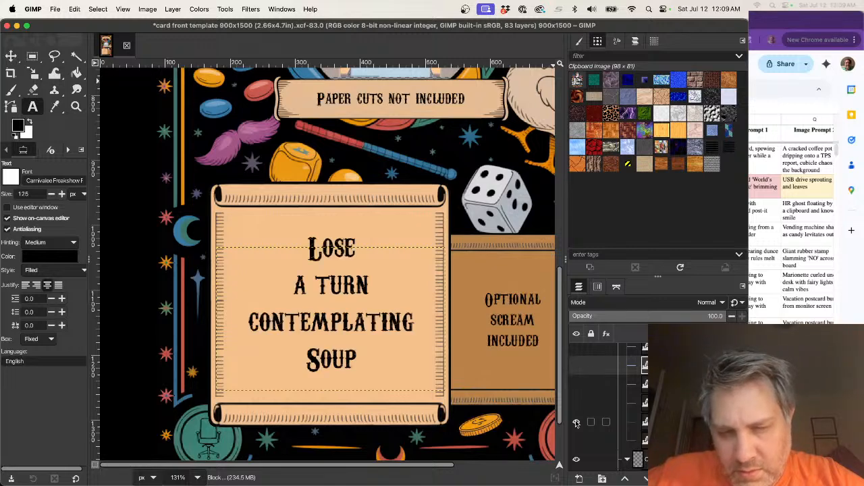
{"action": "left_click", "coordinate": [577, 422]}
{"action": "left_click", "coordinate": [576, 441]}
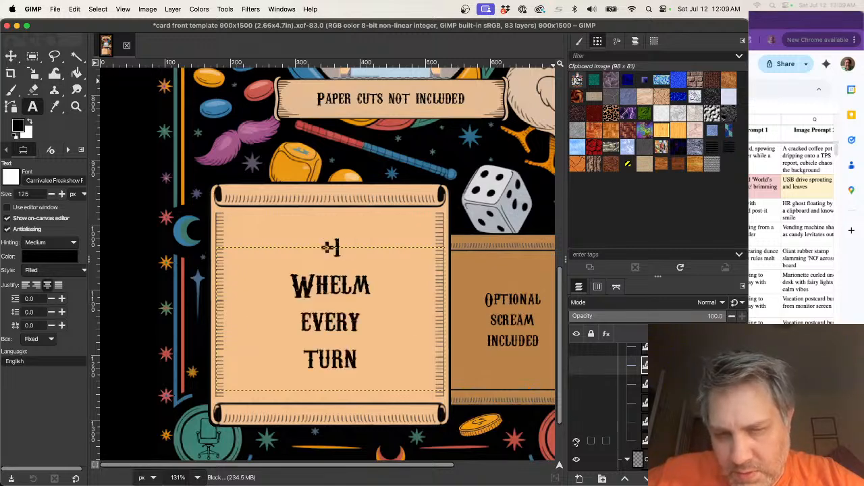
{"action": "left_click", "coordinate": [576, 442]}
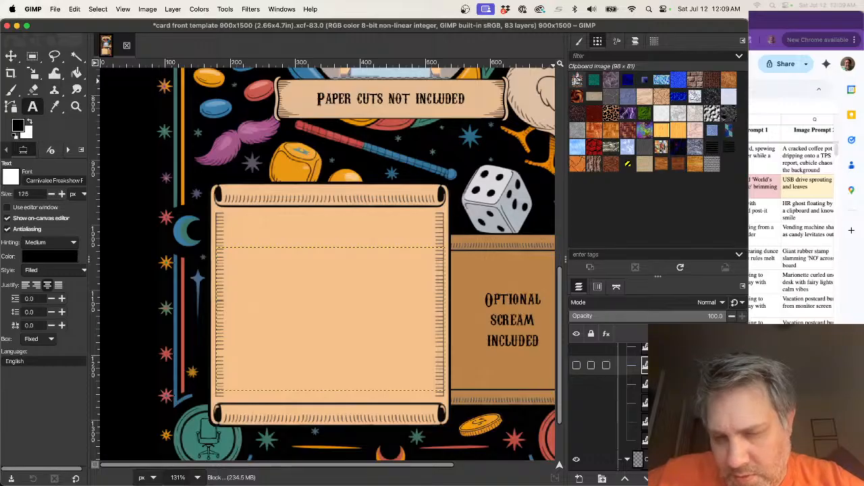
- Delete the five effect text layers from Block 1 Twist effect down to +1 Whelm every turn
{"action": "scroll", "coordinate": [601, 391], "scroll_direction": "up", "scroll_amount": 2}
{"action": "scroll", "coordinate": [608, 376], "scroll_direction": "up", "scroll_amount": 2}
{"action": "scroll", "coordinate": [608, 376], "scroll_direction": "down", "scroll_amount": 4}
{"action": "scroll", "coordinate": [607, 375], "scroll_direction": "up", "scroll_amount": 4}
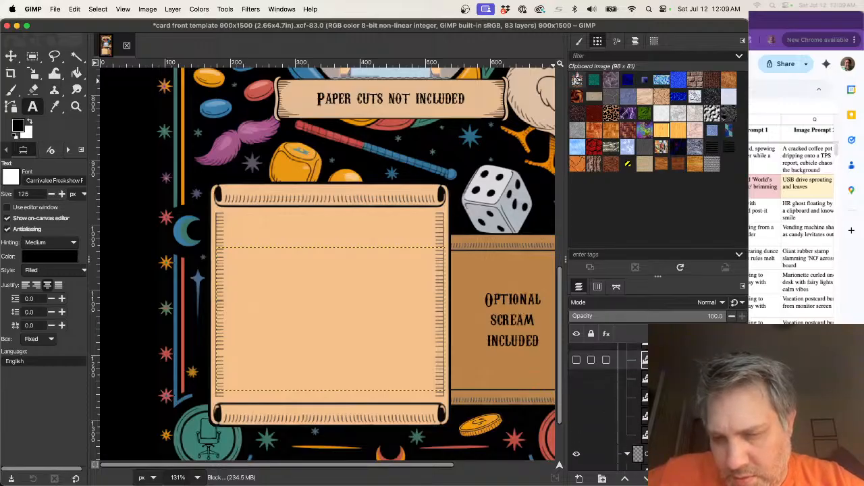
{"action": "scroll", "coordinate": [607, 405], "scroll_direction": "down", "scroll_amount": 4}
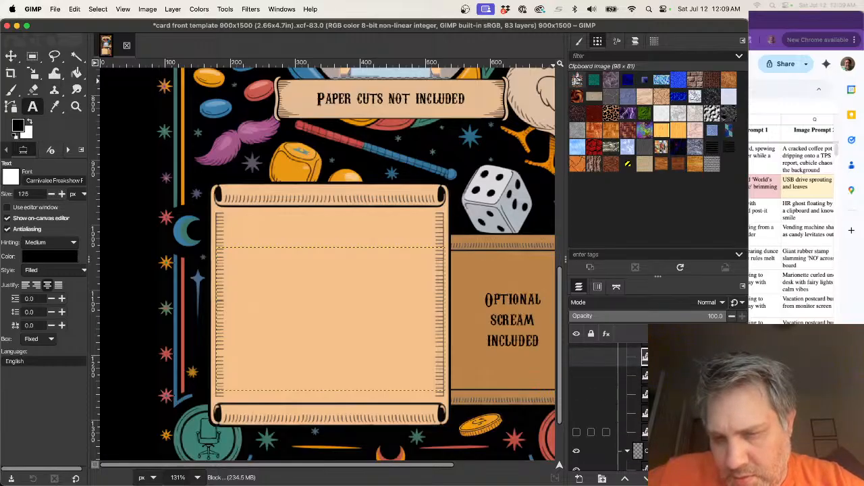
{"action": "left_click", "coordinate": [641, 432], "text": "shift"}
{"action": "right_click", "coordinate": [657, 412]}
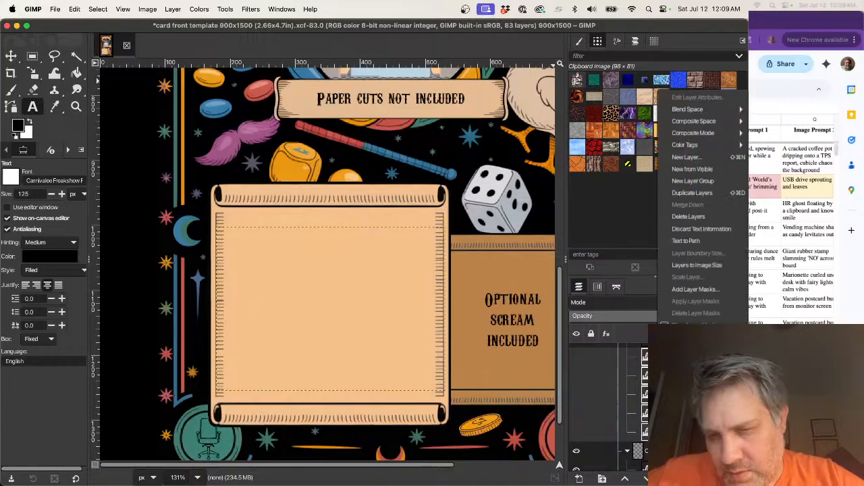
{"action": "left_click", "coordinate": [690, 217]}
- Select the All Players Draw 1 Card text layer and make it visible on the large scroll
{"action": "scroll", "coordinate": [641, 409], "scroll_direction": "up", "scroll_amount": 3}
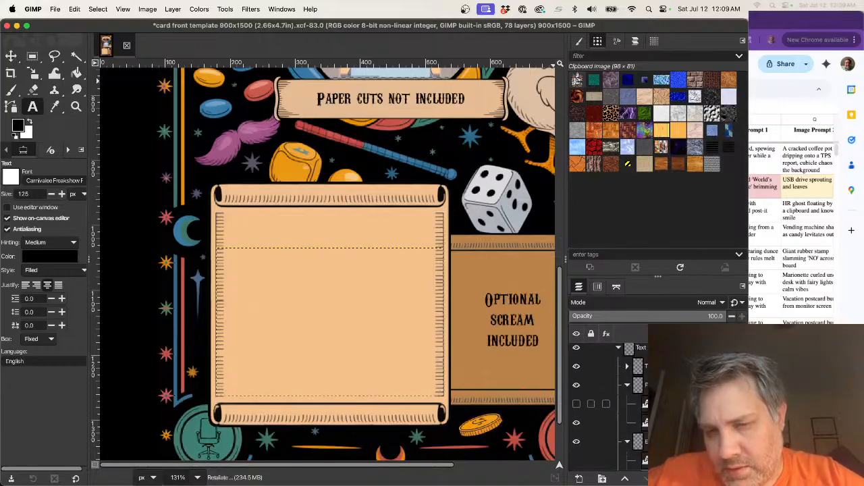
{"action": "left_click", "coordinate": [642, 401]}
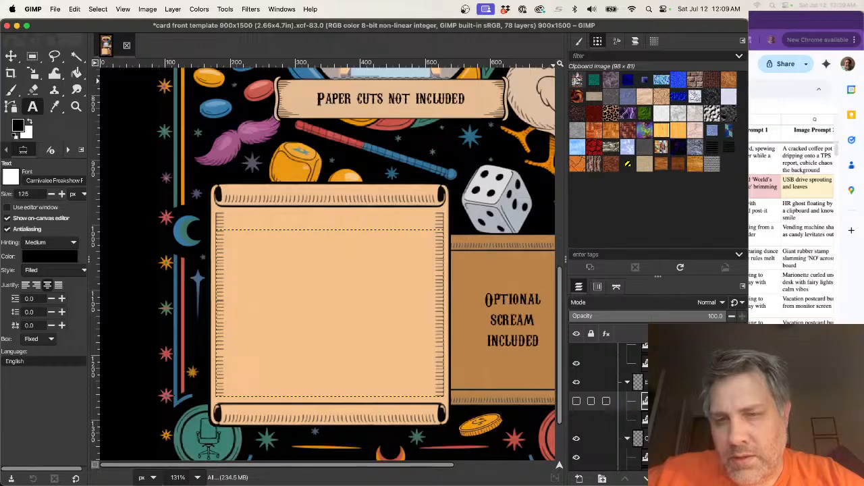
{"action": "left_click", "coordinate": [576, 401]}
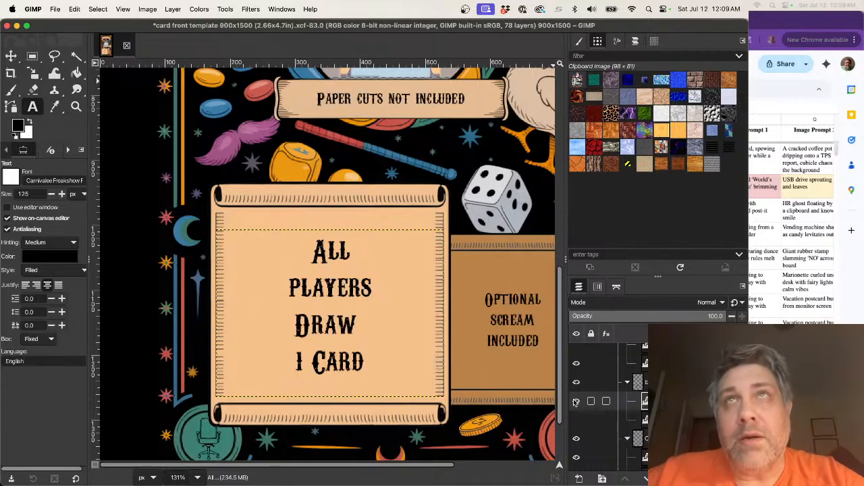
- Replace the word "All" with "Target" in the first line of the large scroll's effect text
{"action": "left_click", "coordinate": [329, 251]}
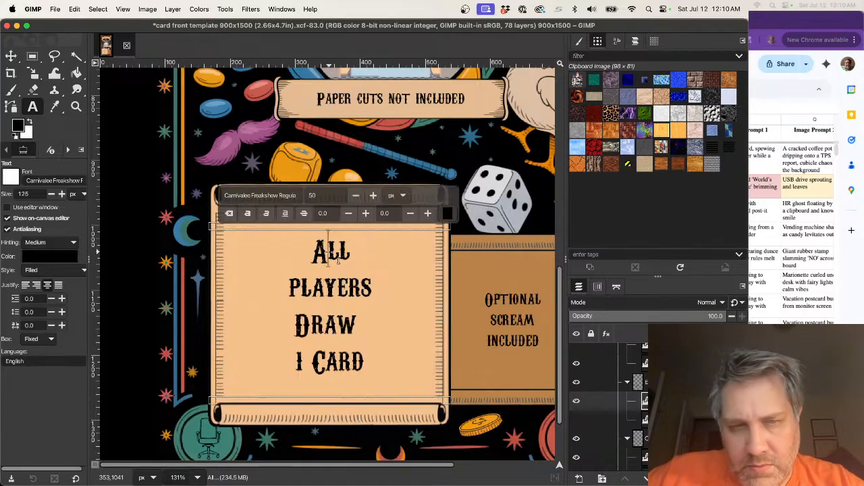
{"action": "type", "text": "T"}
{"action": "key", "text": "Left"}
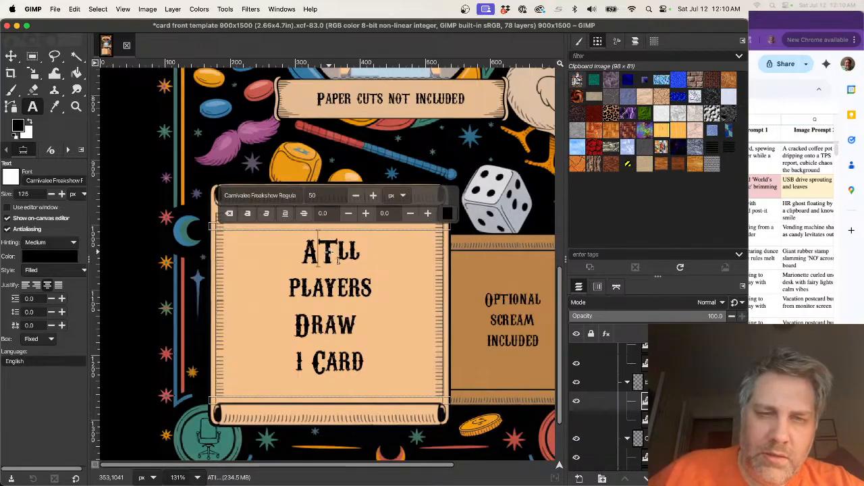
{"action": "key", "text": "BackSpace"}
{"action": "type", "text": "arge"}
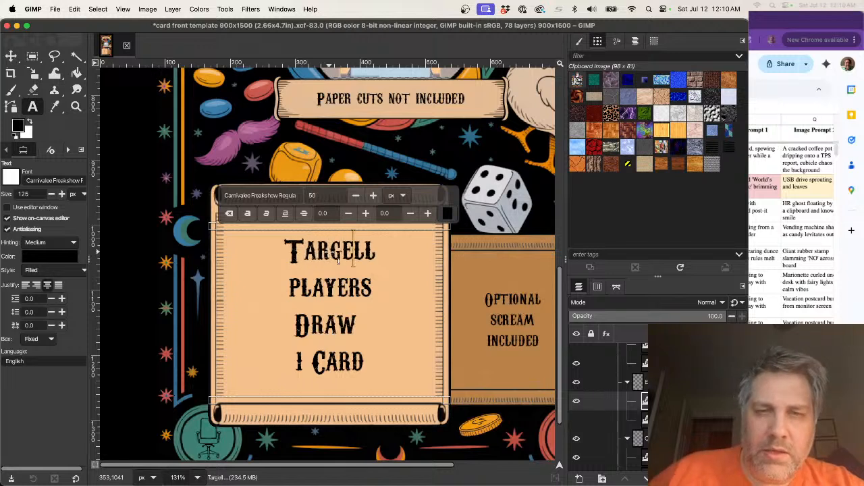
{"action": "type", "text": "t"}
{"action": "key", "text": "Delete"}
{"action": "key", "text": "Delete"}
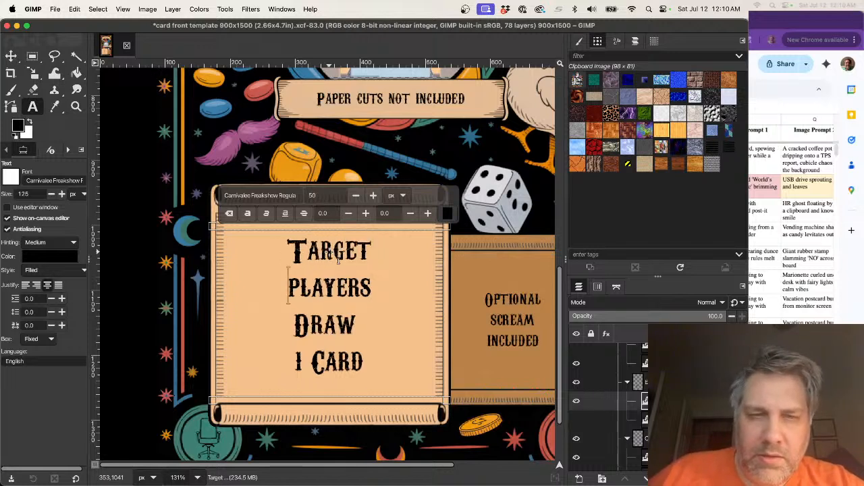
- Change "players" to the singular "player" and make the D of "Draw" lowercase in the large scroll's effect text
{"action": "key", "text": "Right"}
{"action": "key", "text": "Right"}
{"action": "key", "text": "Right"}
{"action": "key", "text": "Right"}
{"action": "key", "text": "Right"}
{"action": "key", "text": "Right"}
{"action": "key", "text": "Right"}
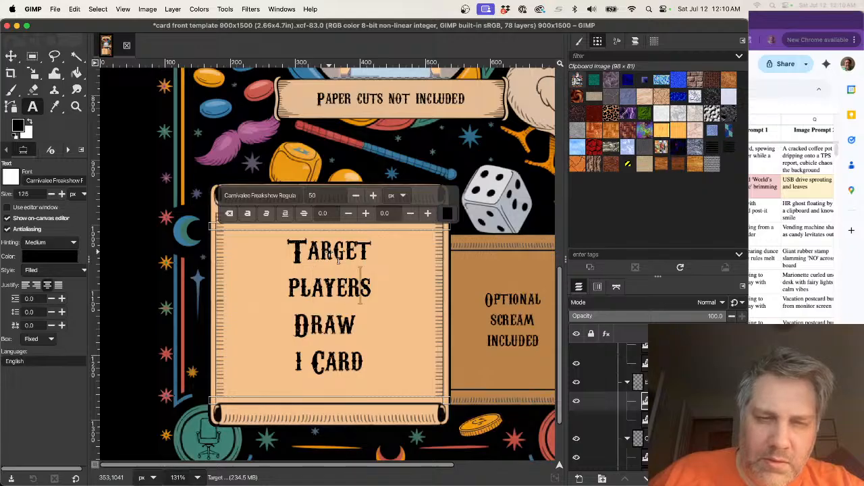
{"action": "key", "text": "BackSpace"}
{"action": "key", "text": "Down"}
{"action": "key", "text": "Left"}
{"action": "key", "text": "Left"}
{"action": "key", "text": "Left"}
{"action": "key", "text": "Left"}
{"action": "key", "text": "Left"}
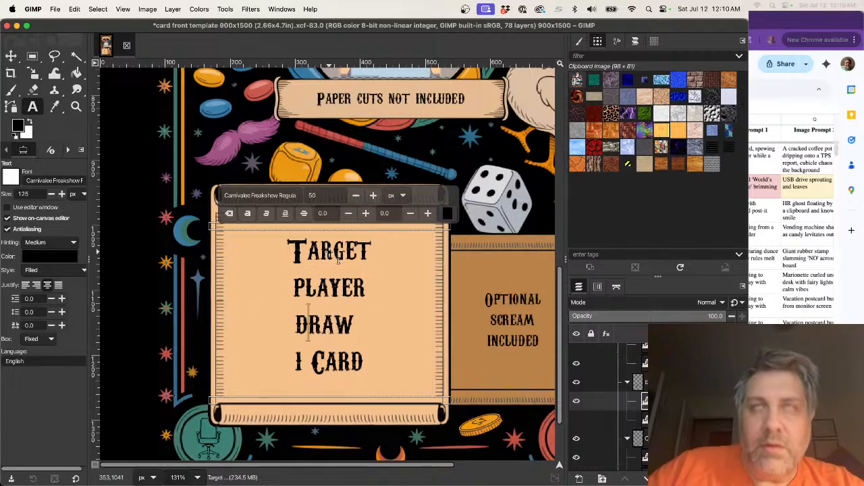
- Replace the word "draw" with "discards" in the third line of the large scroll's effect text
{"action": "type", "text": "ISSCARD"}
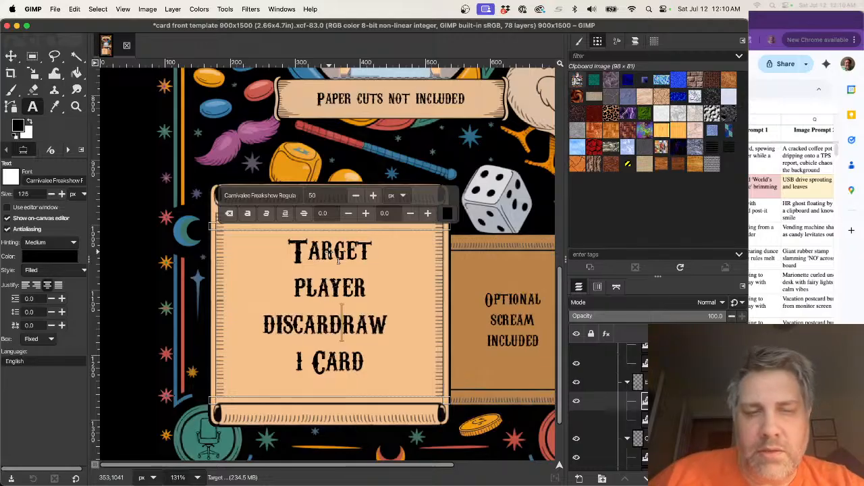
{"action": "key", "text": "shift+Right"}
{"action": "key", "text": "shift+Right"}
{"action": "key", "text": "shift+Right"}
{"action": "key", "text": "shift+Right"}
{"action": "key", "text": "BackSpace"}
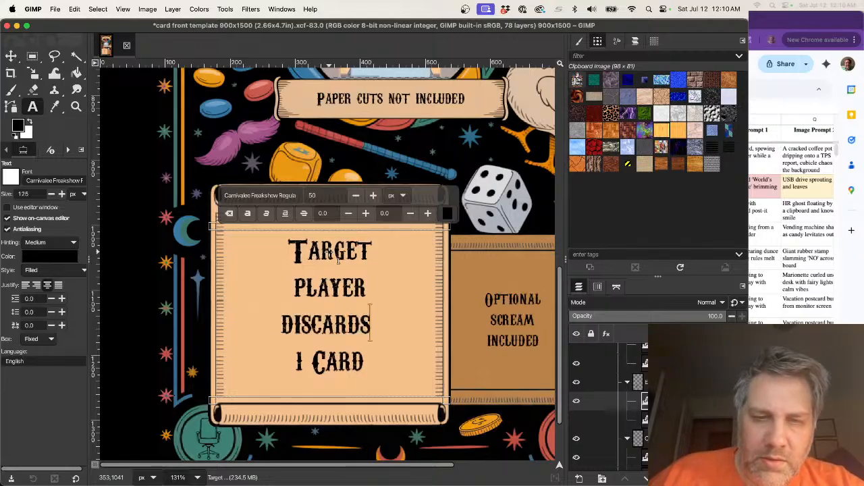
- Change the last line of the large scroll's effect text to lowercase "2 cards" and collapse the Effect layer group
{"action": "key", "text": "Down"}
{"action": "key", "text": "Home"}
{"action": "key", "text": "shift+Right"}
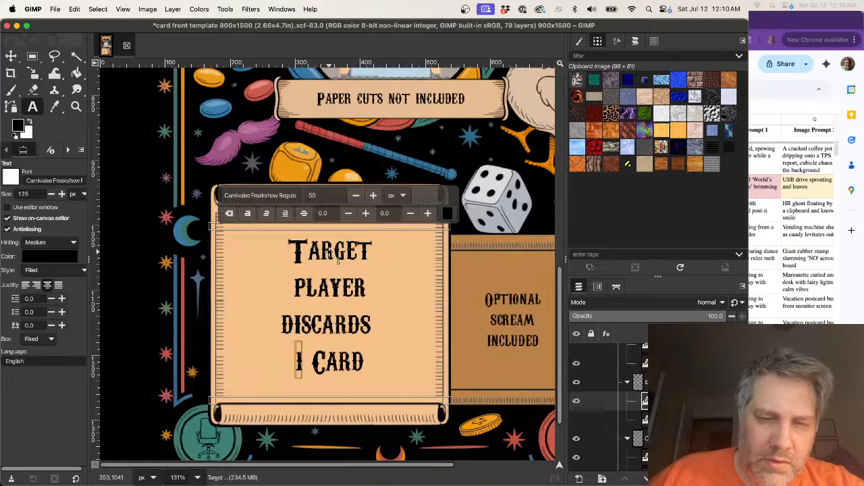
{"action": "type", "text": "2"}
{"action": "key", "text": "Right"}
{"action": "key", "text": "Right"}
{"action": "key", "text": "Right"}
{"action": "key", "text": "Right"}
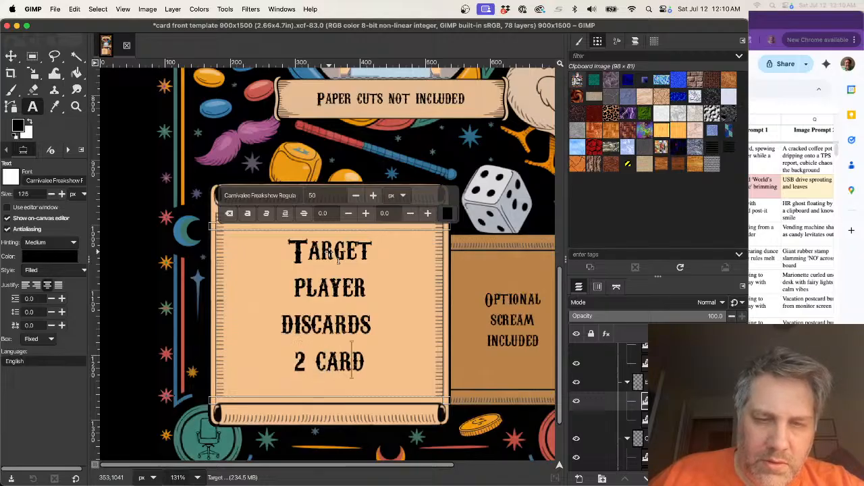
{"action": "type", "text": "S"}
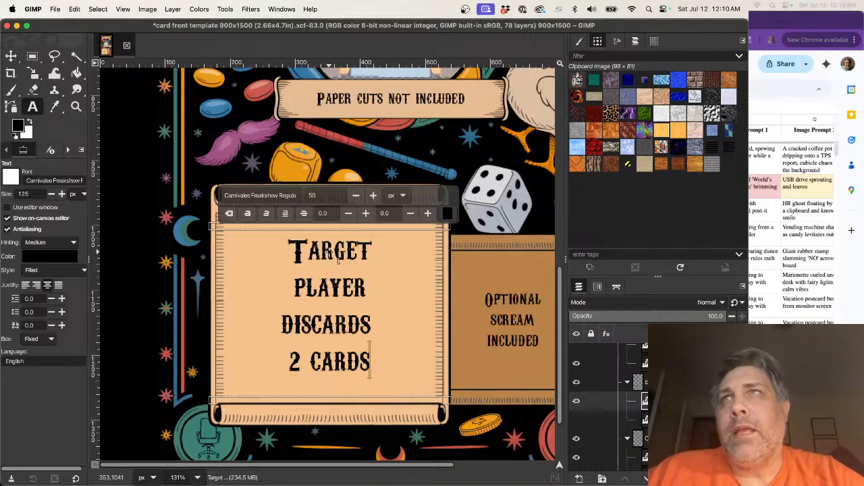
{"action": "left_click", "coordinate": [628, 383]}
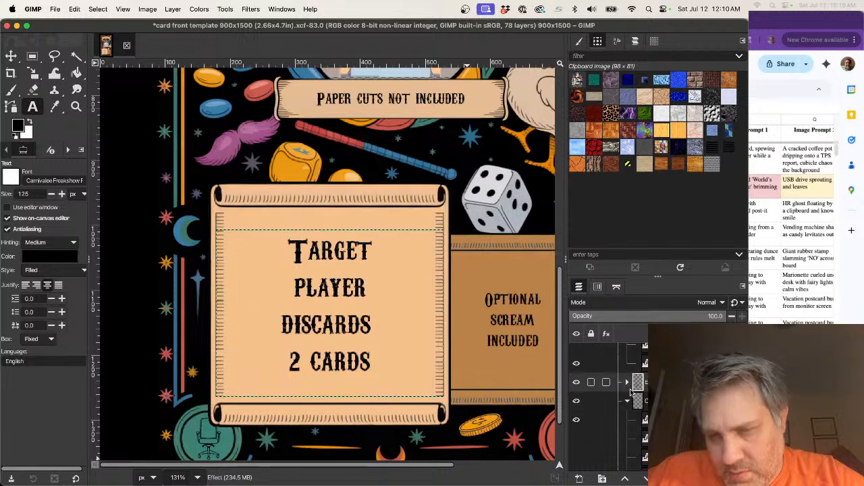
- Preview the "Trade effects with opponent" and "Tell them they're doing great" texts in the smaller scroll, leaving them and "Optional scream included" hidden
{"action": "scroll", "coordinate": [638, 382], "scroll_direction": "down", "scroll_amount": 2}
{"action": "scroll", "coordinate": [635, 405], "scroll_direction": "up", "scroll_amount": 2}
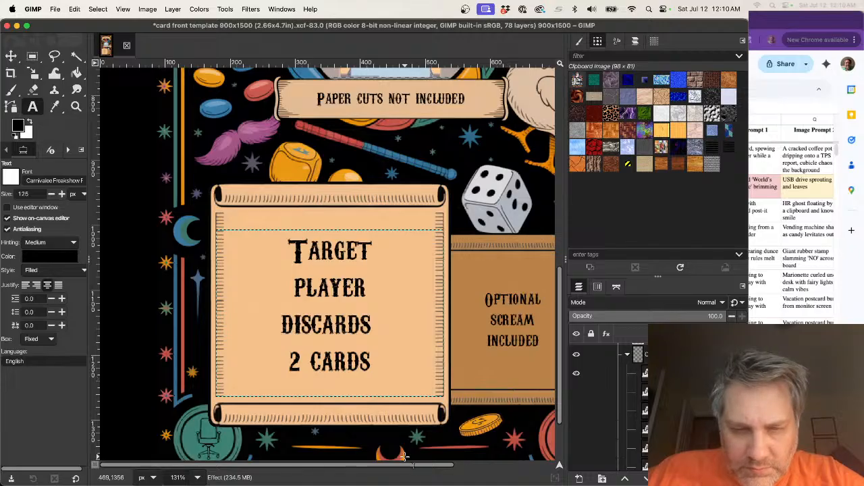
{"action": "left_click_drag", "start_coordinate": [397, 466], "coordinate": [484, 463]}
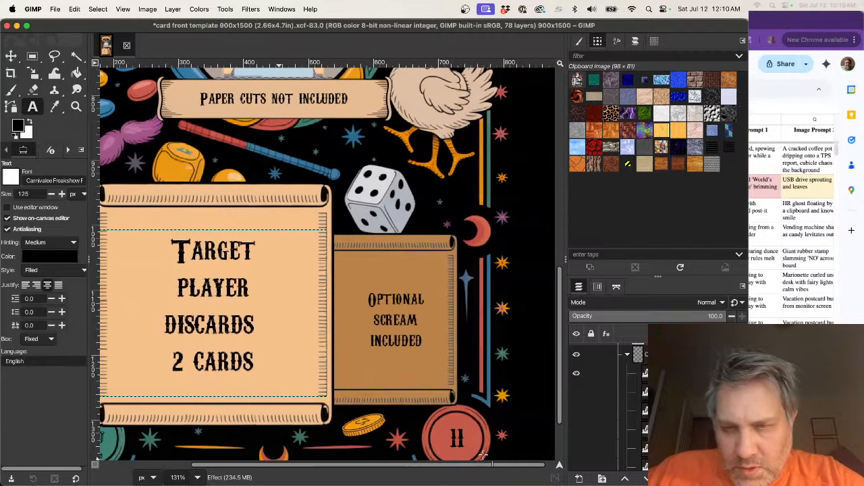
{"action": "left_click", "coordinate": [576, 393]}
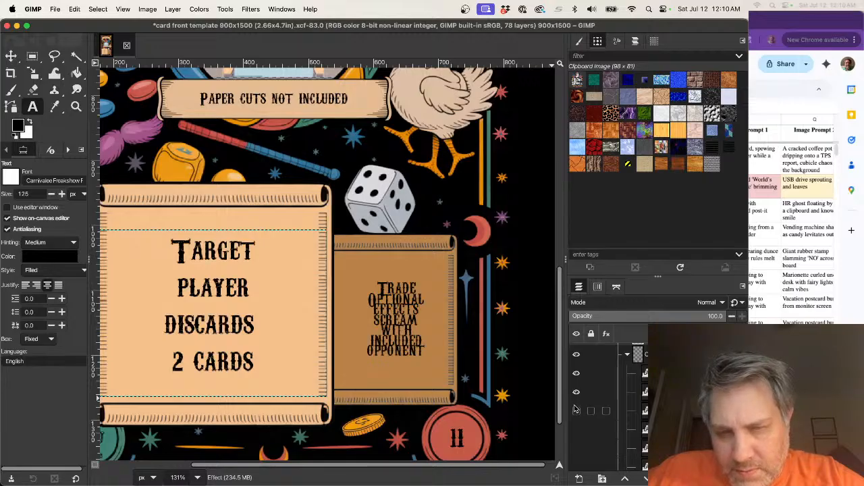
{"action": "left_click", "coordinate": [576, 411]}
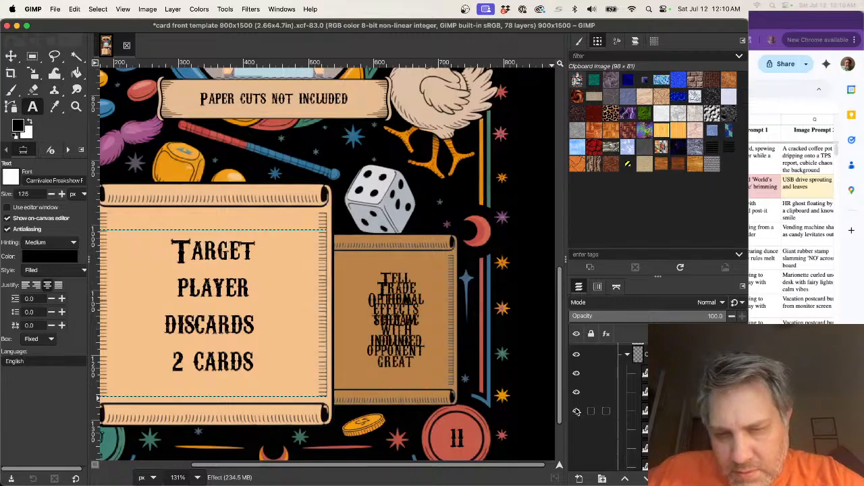
{"action": "left_click", "coordinate": [576, 392]}
{"action": "left_click", "coordinate": [575, 373]}
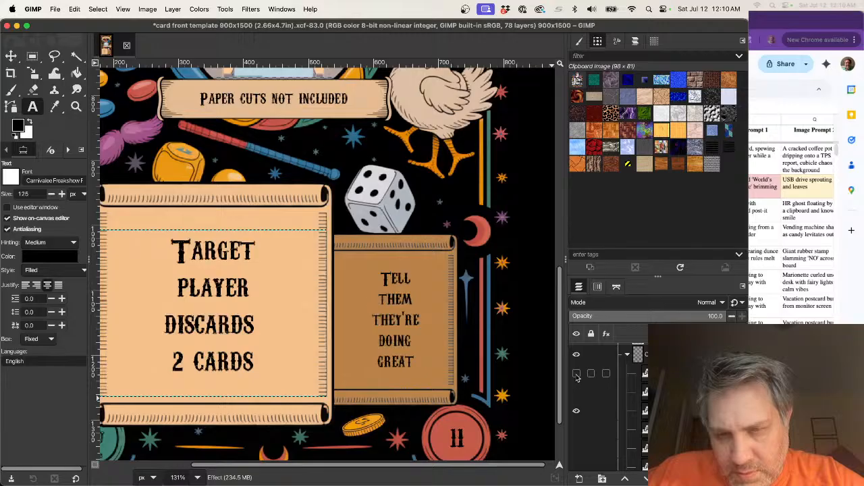
{"action": "left_click", "coordinate": [576, 410]}
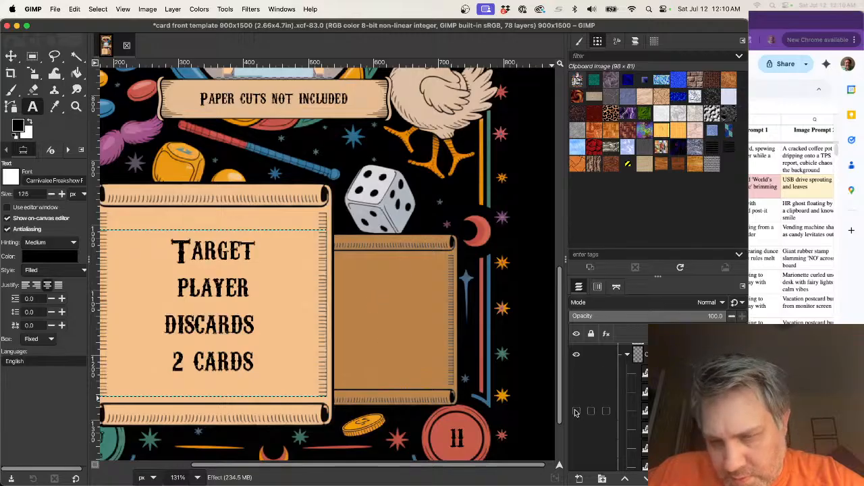
- Show the next four text layers of the smaller scroll together, starting with "Apologize when used"
{"action": "left_click", "coordinate": [575, 429]}
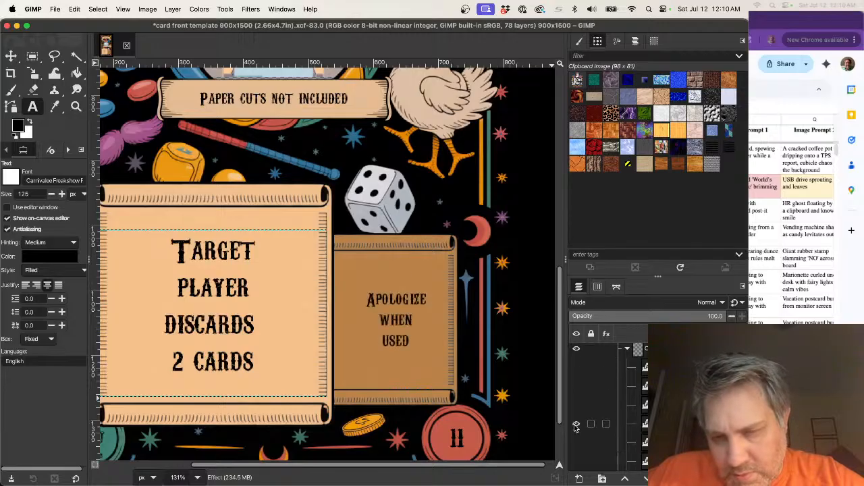
{"action": "scroll", "coordinate": [576, 405], "scroll_direction": "down", "scroll_amount": 1}
{"action": "left_click", "coordinate": [576, 380]}
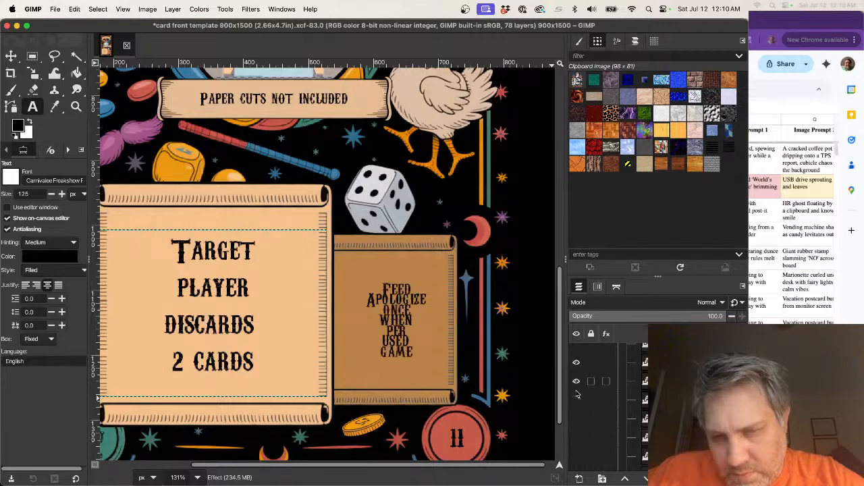
{"action": "left_click", "coordinate": [575, 400]}
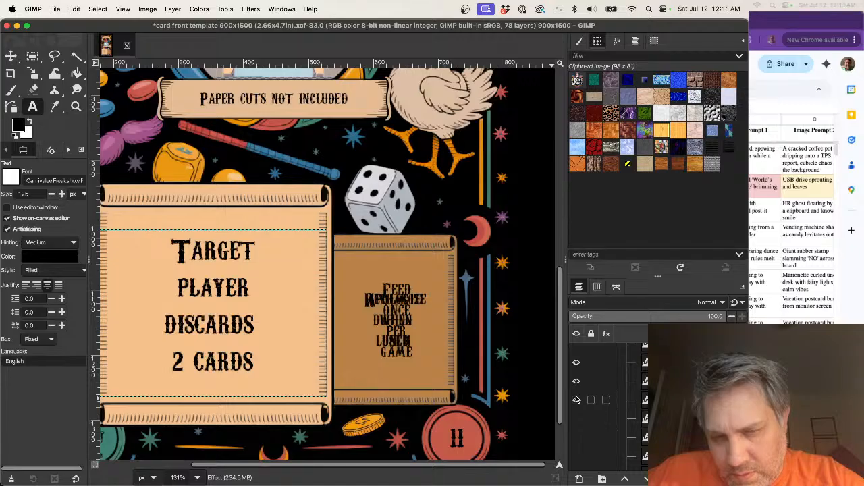
{"action": "left_click", "coordinate": [576, 420]}
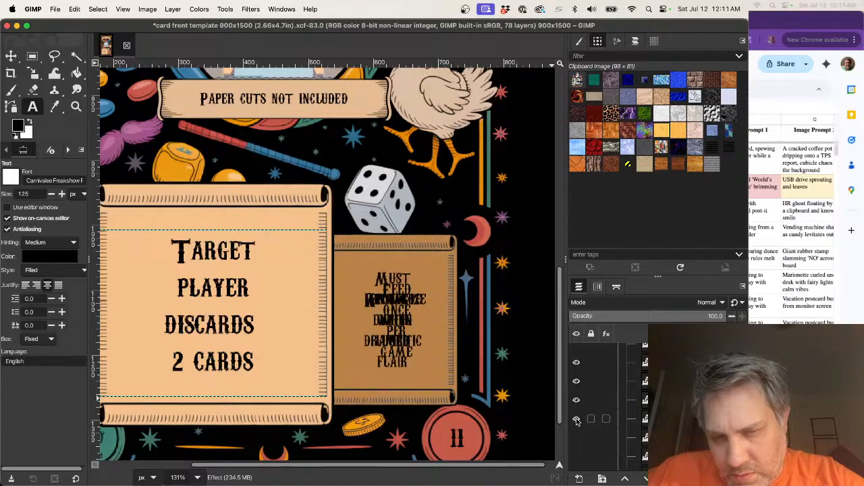
{"action": "left_click", "coordinate": [576, 419]}
{"action": "left_click", "coordinate": [576, 419]}
{"action": "left_click", "coordinate": [575, 419]}
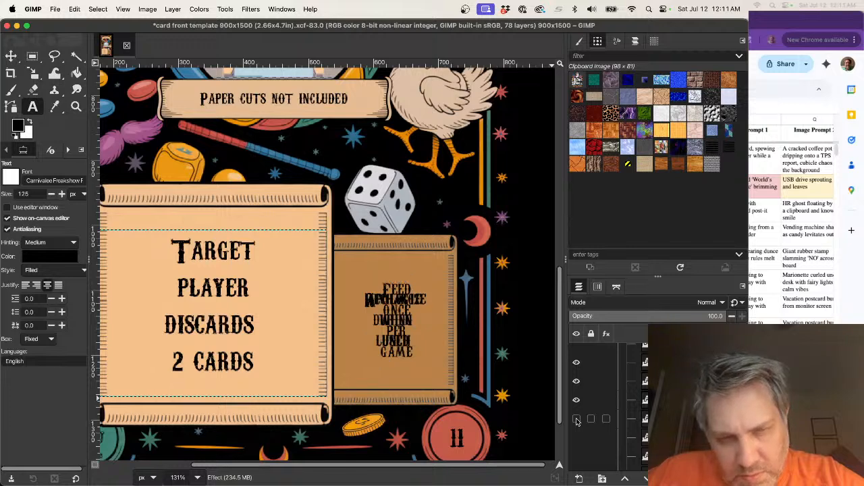
{"action": "left_click", "coordinate": [576, 419]}
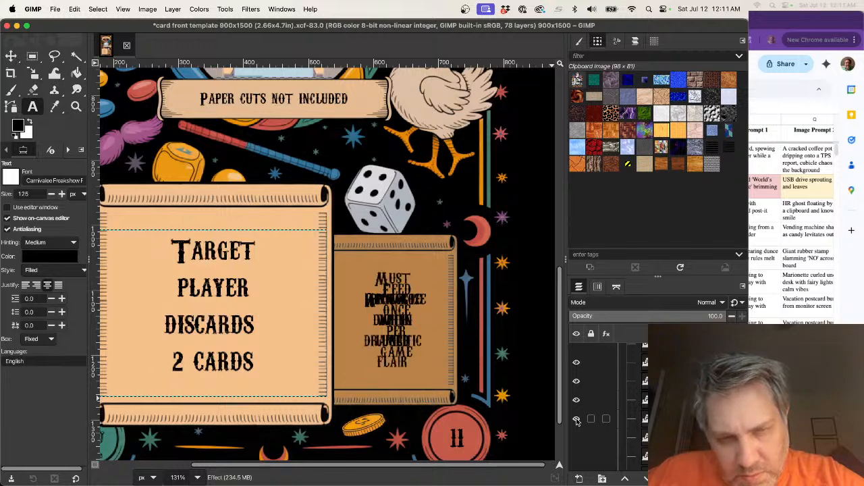
- Delete the four visible overlapping text layers from the smaller scroll's group
{"action": "left_click", "coordinate": [629, 422]}
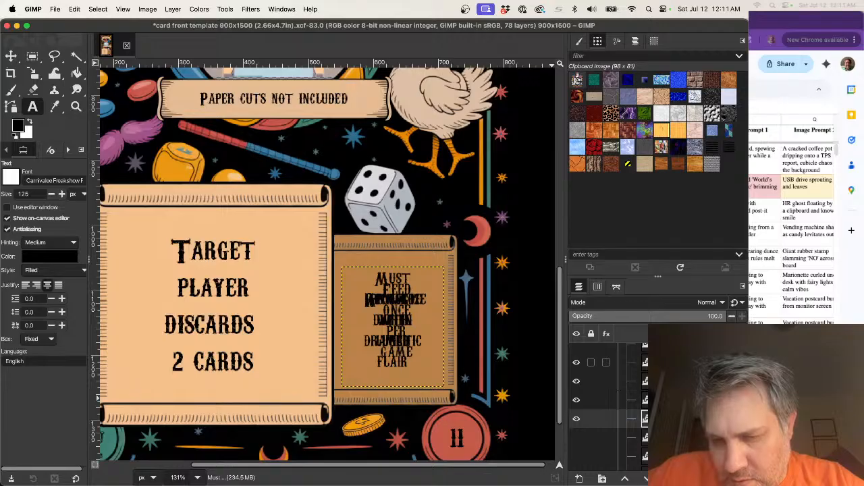
{"action": "left_click", "coordinate": [645, 362], "text": "shift"}
{"action": "right_click", "coordinate": [645, 362]}
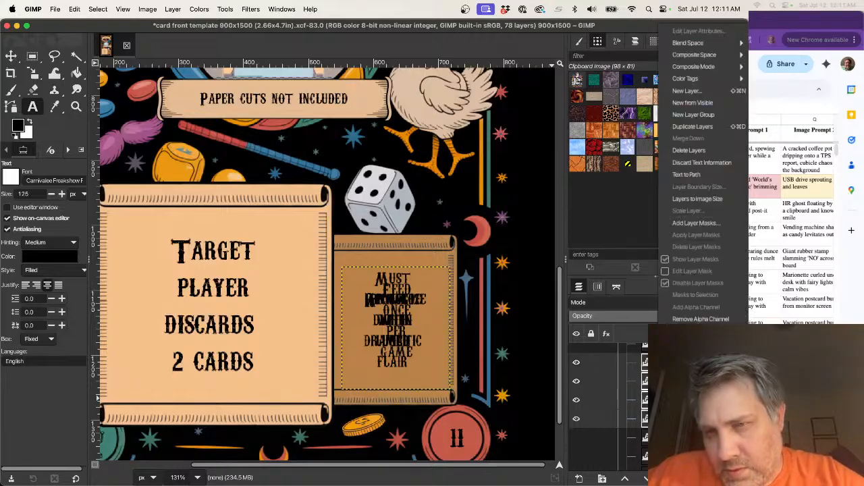
{"action": "left_click", "coordinate": [689, 150]}
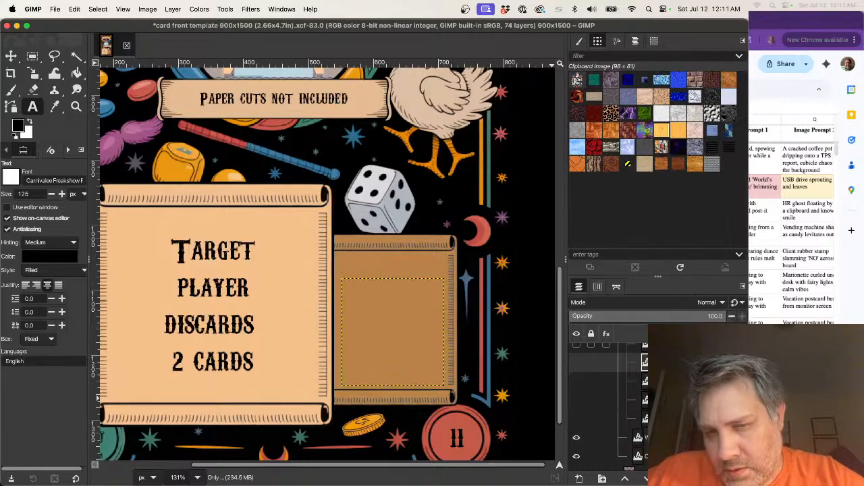
- Preview the remaining hidden texts of the smaller scroll, including "Only works on Tusedays", "Gain extra Whelm if ignored" and "Complain loudly for style points"
{"action": "scroll", "coordinate": [645, 362], "scroll_direction": "up", "scroll_amount": 4}
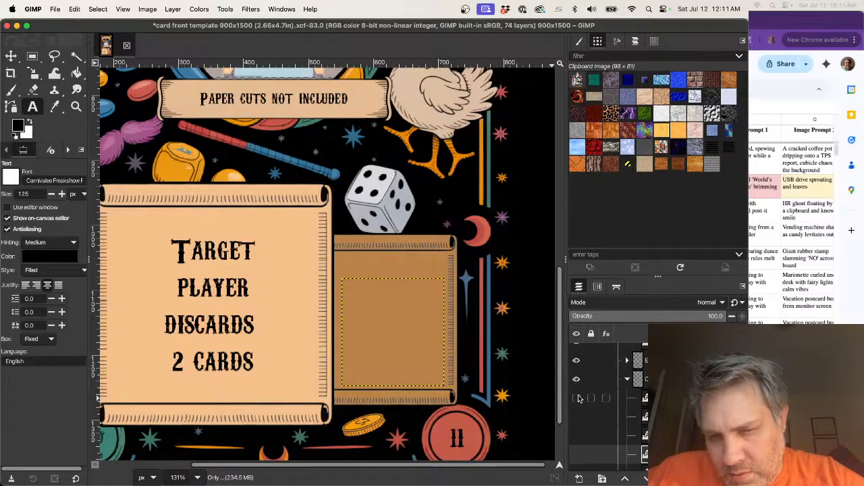
{"action": "left_click", "coordinate": [576, 417]}
{"action": "left_click", "coordinate": [577, 418]}
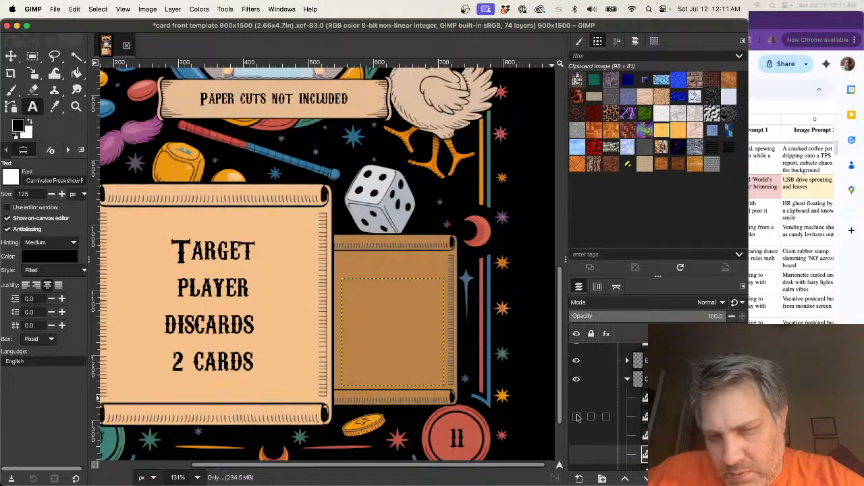
{"action": "left_click", "coordinate": [577, 435]}
{"action": "left_click", "coordinate": [576, 435]}
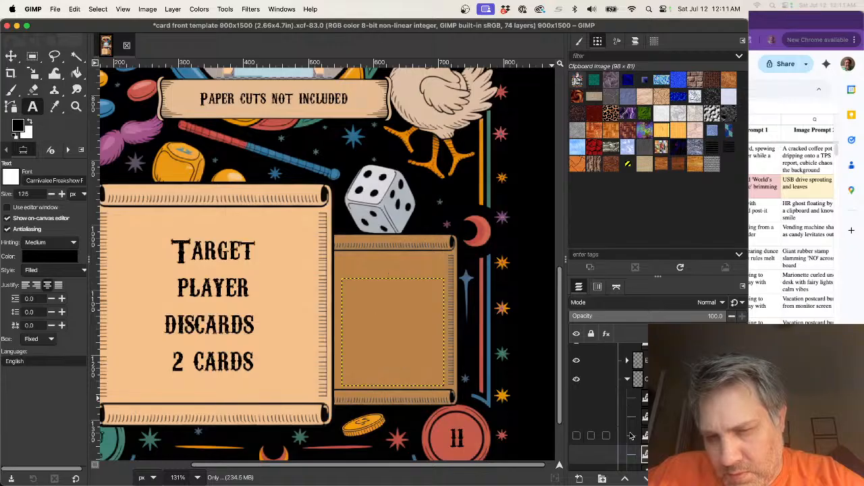
{"action": "scroll", "coordinate": [618, 435], "scroll_direction": "down", "scroll_amount": 2}
{"action": "left_click", "coordinate": [576, 407]}
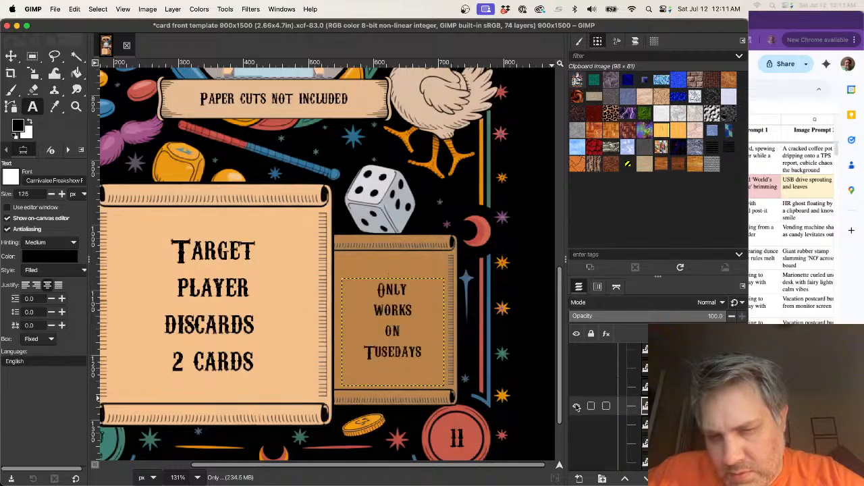
{"action": "left_click", "coordinate": [576, 407]}
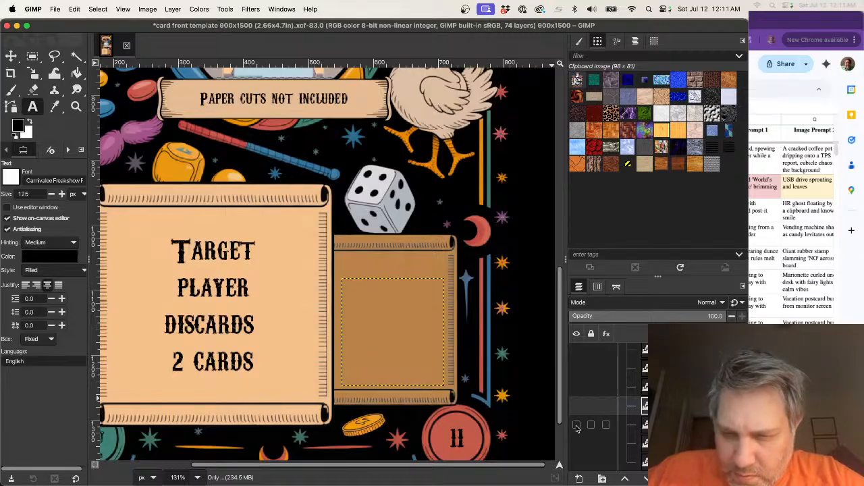
{"action": "left_click", "coordinate": [577, 425]}
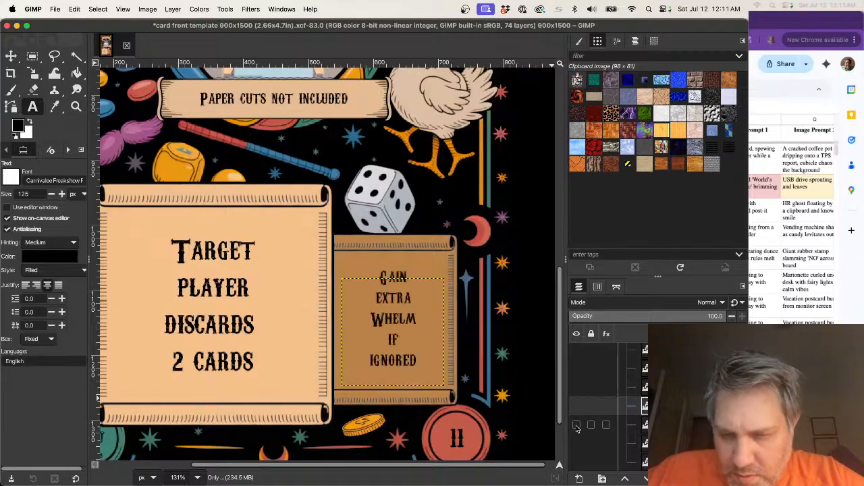
{"action": "left_click", "coordinate": [576, 425]}
{"action": "scroll", "coordinate": [577, 418], "scroll_direction": "down", "scroll_amount": 2}
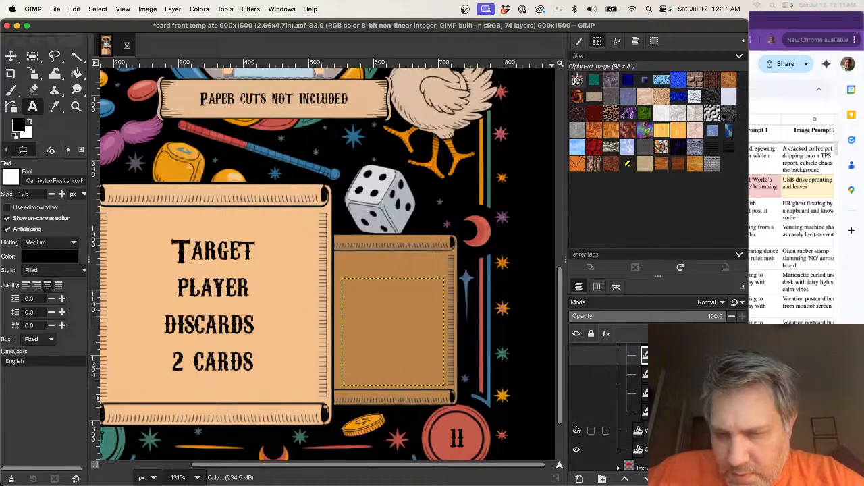
{"action": "left_click", "coordinate": [576, 390]}
{"action": "type", "text": "Complain loudly for style points"}
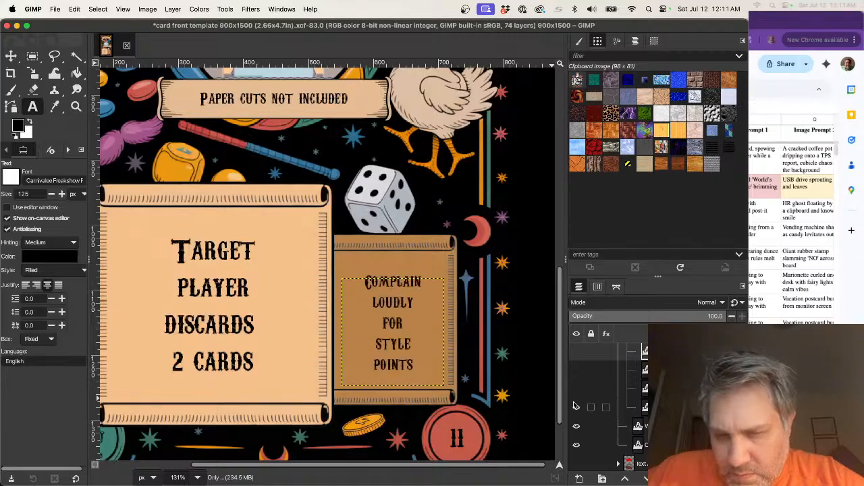
{"action": "key", "text": "super+z"}
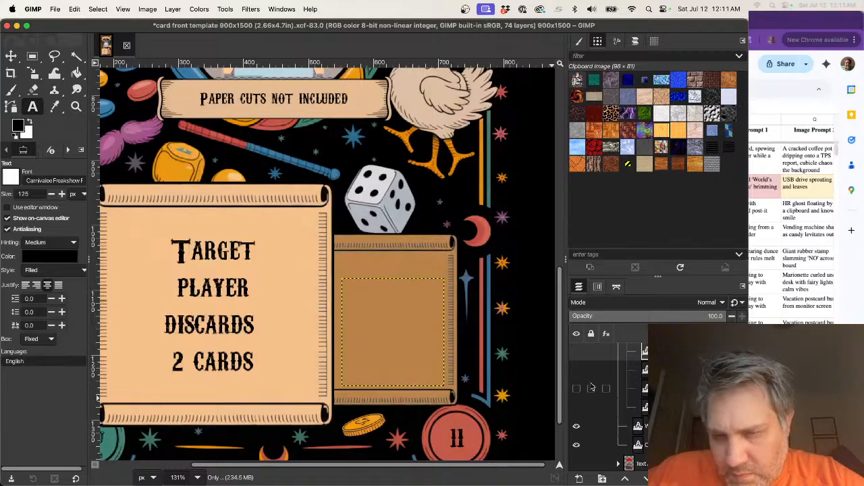
- Delete the four text layers from "Only works on Tusedays" down to "Complain loudly for style points"
{"action": "scroll", "coordinate": [588, 392], "scroll_direction": "up", "scroll_amount": 3}
{"action": "scroll", "coordinate": [592, 387], "scroll_direction": "down", "scroll_amount": 5}
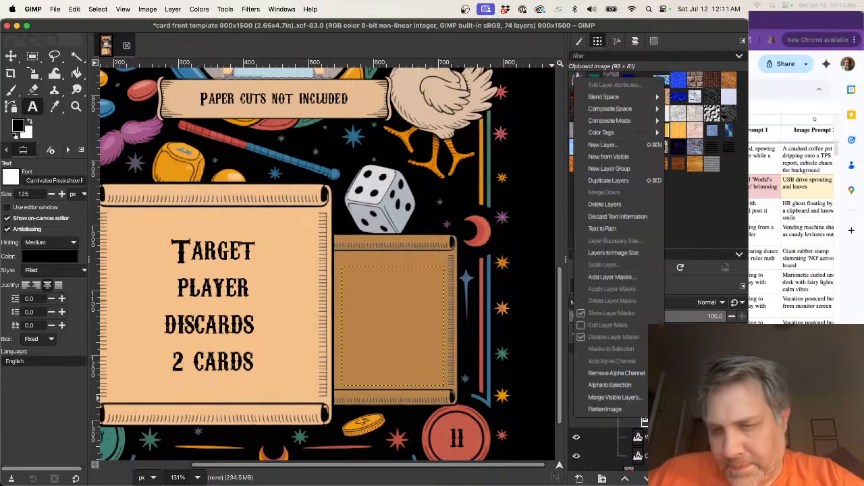
{"action": "right_click", "coordinate": [594, 398]}
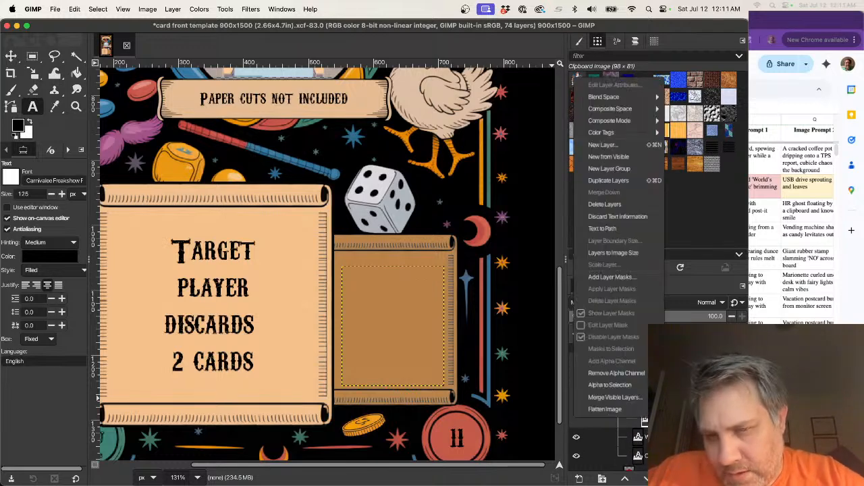
{"action": "left_click", "coordinate": [605, 203]}
- Show the "Trade effects with opponent" text in the smaller scroll, keeping the layer above it hidden
{"action": "scroll", "coordinate": [594, 405], "scroll_direction": "up", "scroll_amount": 5}
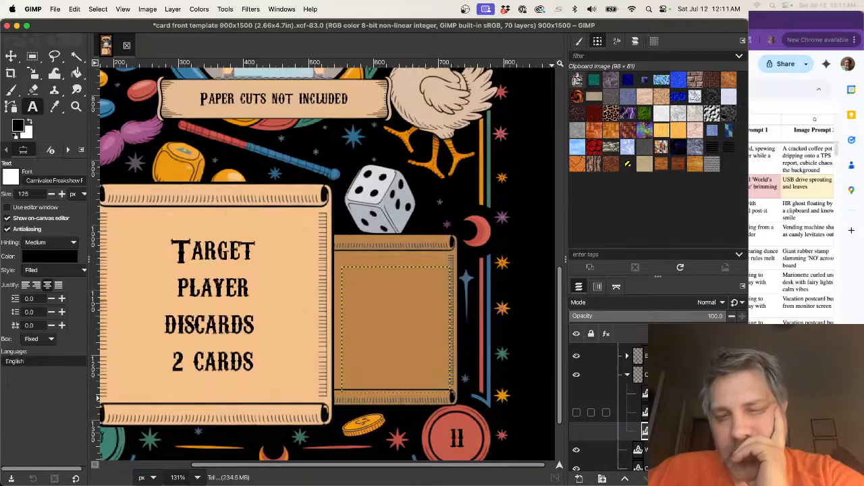
{"action": "left_click", "coordinate": [576, 413]}
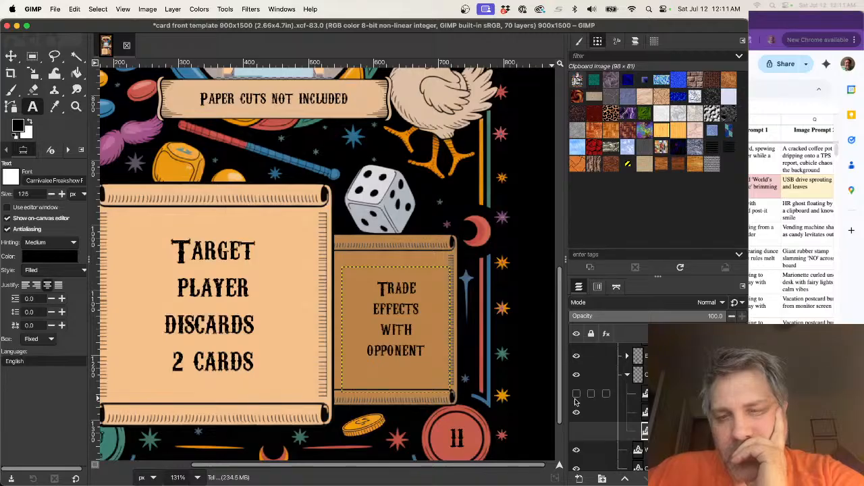
{"action": "left_click", "coordinate": [576, 394]}
{"action": "left_click", "coordinate": [576, 395]}
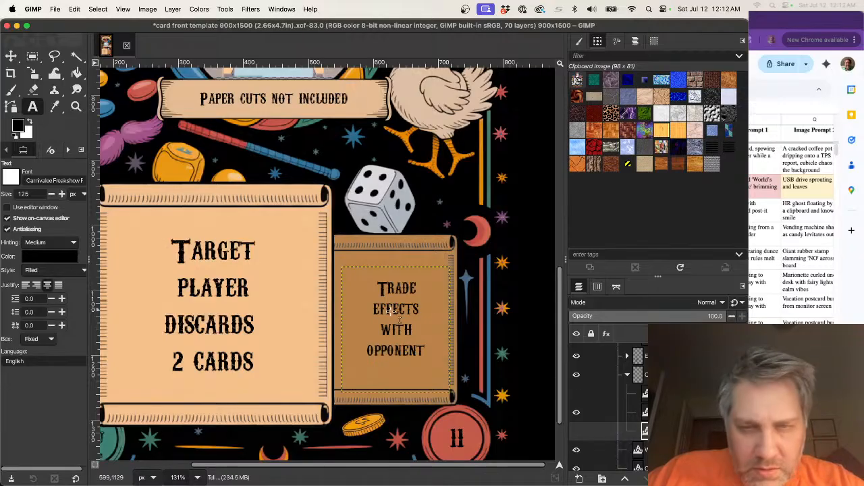
- Replace the first line of the smaller scroll's text, "Trade", with "Can be"
{"action": "left_click", "coordinate": [390, 288]}
{"action": "type", "text": "Can be"}
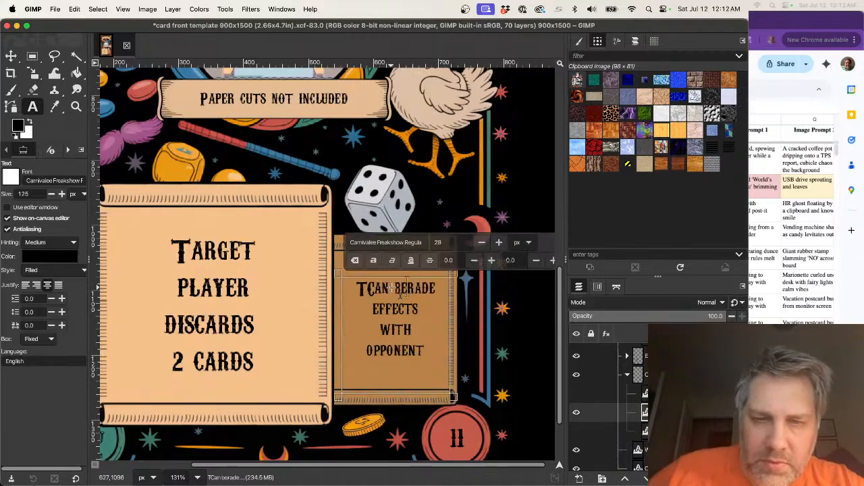
{"action": "key", "text": "shift+Right"}
{"action": "key", "text": "shift+Right"}
{"action": "key", "text": "shift+Right"}
{"action": "key", "text": "shift+Right"}
{"action": "key", "text": "BackSpace"}
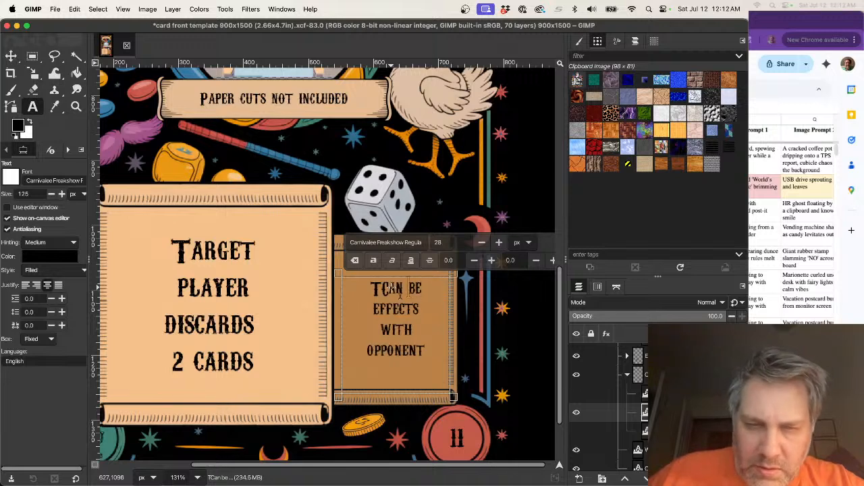
{"action": "key", "text": "BackSpace"}
{"action": "key", "text": "Down"}
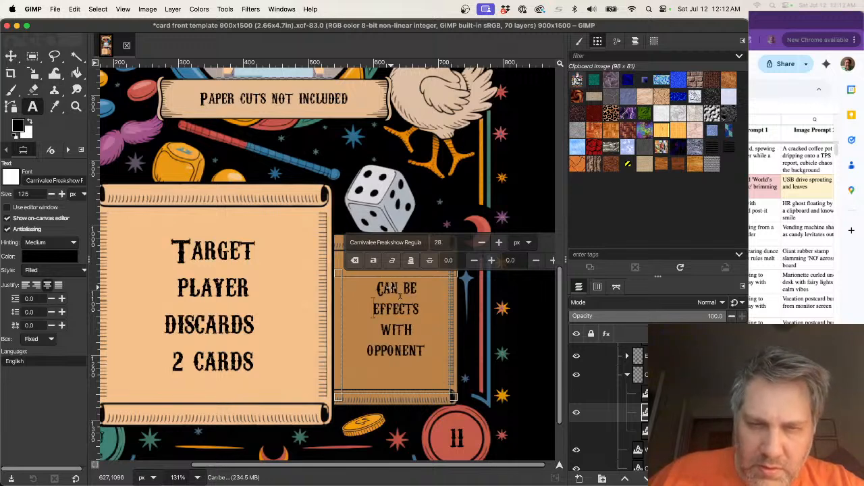
- Replace the second and third lines of the smaller scroll's text with "used" and "while"
{"action": "type", "text": "used"}
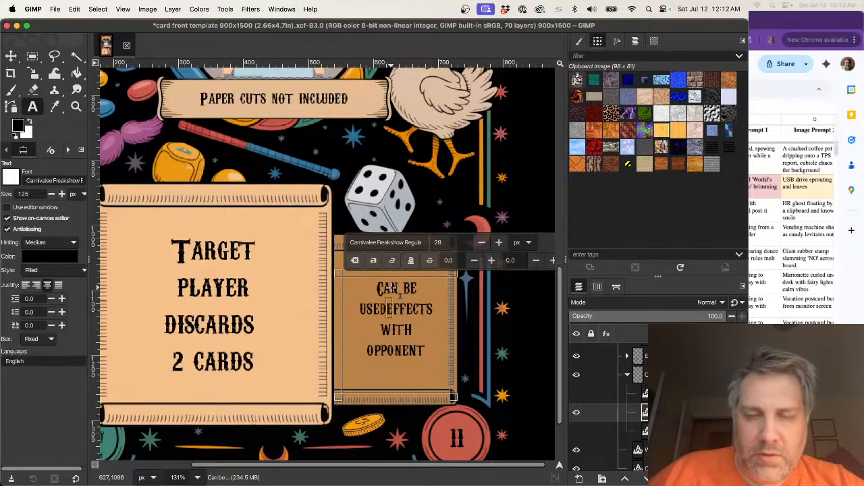
{"action": "key", "text": "shift+Right"}
{"action": "key", "text": "shift+Right"}
{"action": "key", "text": "shift+Right"}
{"action": "key", "text": "BackSpace"}
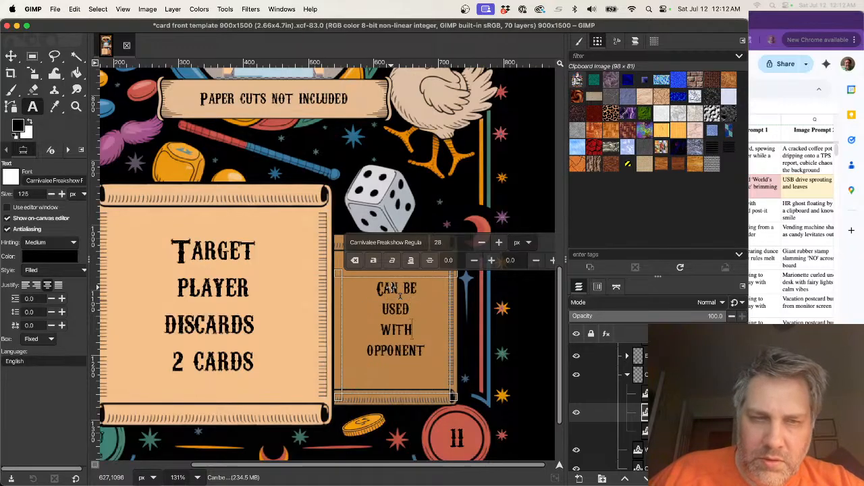
{"action": "type", "text": "while"}
- Replace the last line of the smaller scroll's text, "opponent", with "standing" and finish editing the text
{"action": "key", "text": "shift+Left"}
{"action": "key", "text": "shift+Left"}
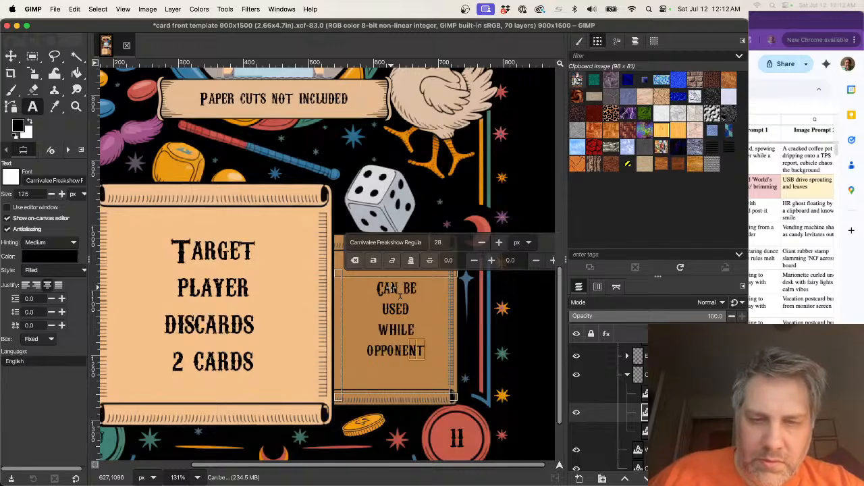
{"action": "type", "text": "standin"}
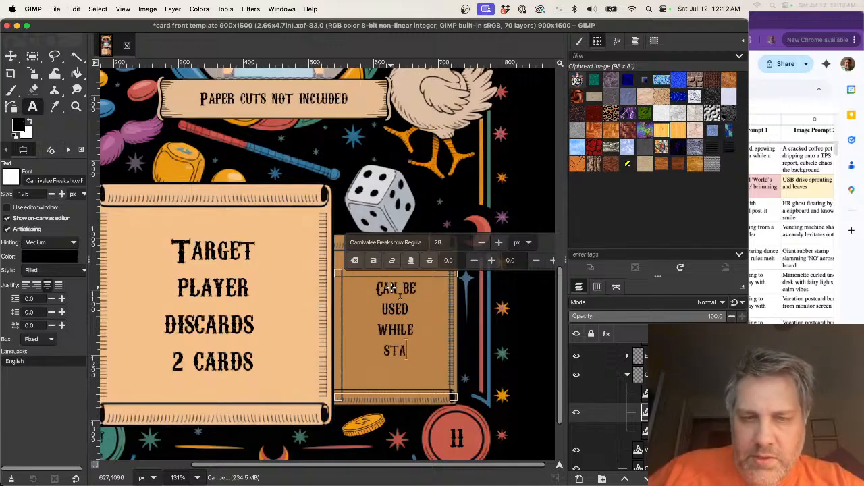
{"action": "type", "text": "g"}
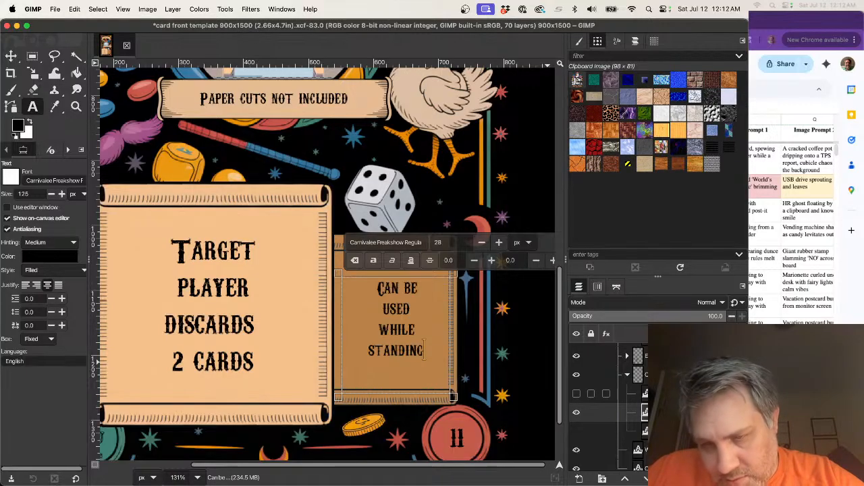
{"action": "left_click", "coordinate": [645, 393]}
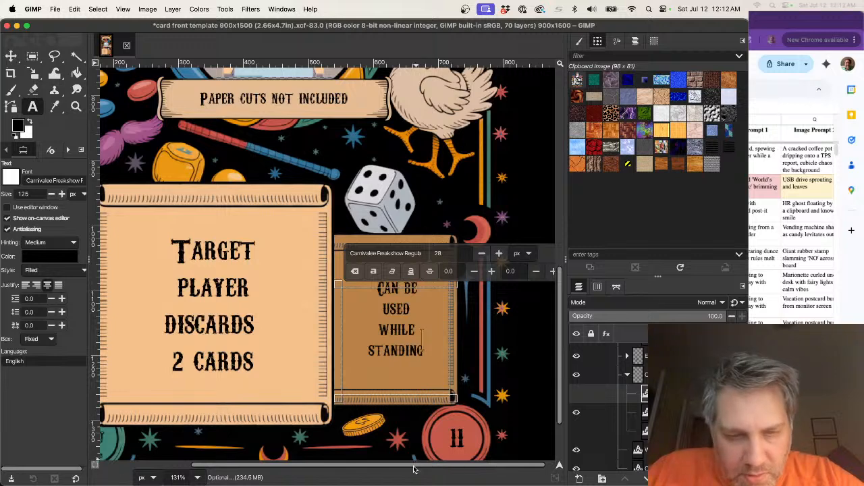
{"action": "scroll", "coordinate": [418, 466], "scroll_direction": "right", "scroll_amount": 2}
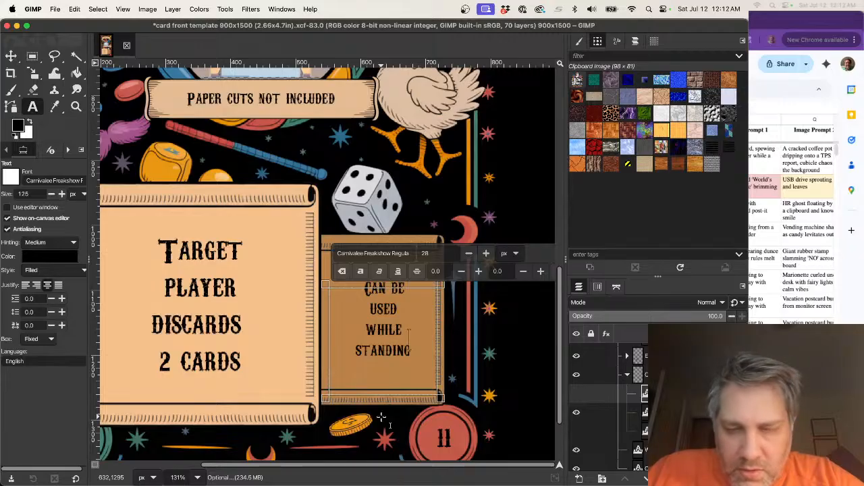
{"action": "key", "text": "Escape"}
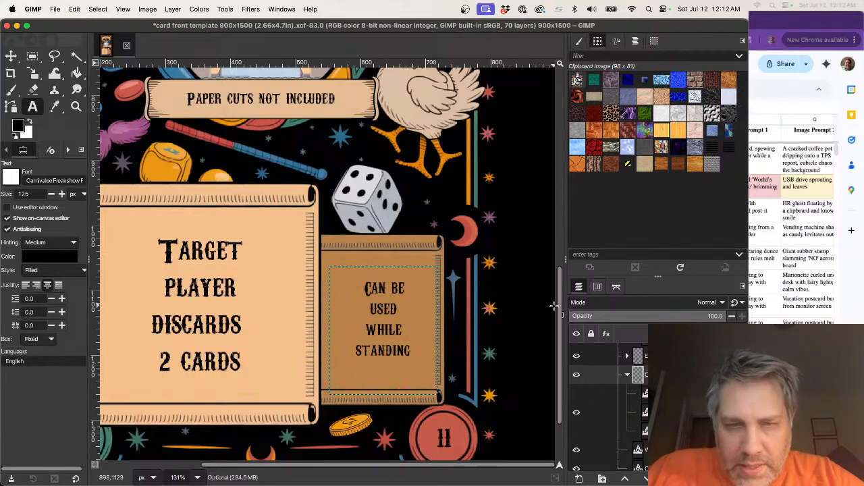
- Show the red text guides and compare the layers above and below the "standing" text against them in the smaller scroll
{"action": "scroll", "coordinate": [560, 296], "scroll_direction": "down", "scroll_amount": 2}
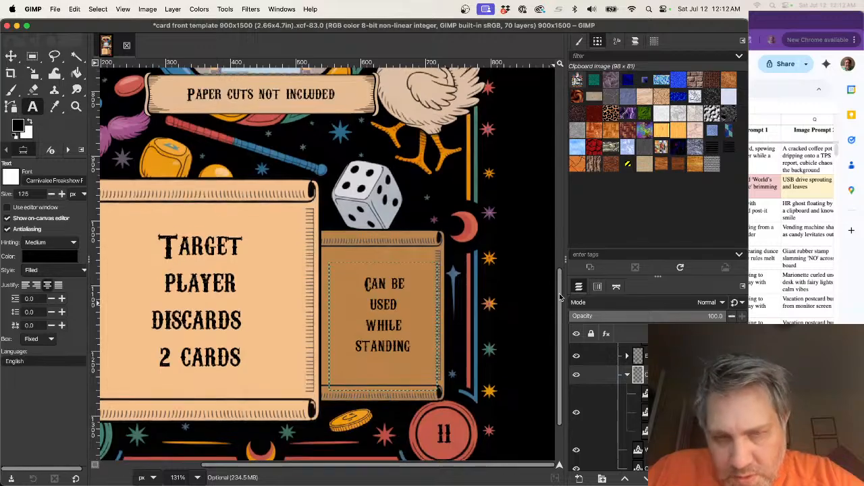
{"action": "scroll", "coordinate": [644, 370], "scroll_direction": "up", "scroll_amount": 1}
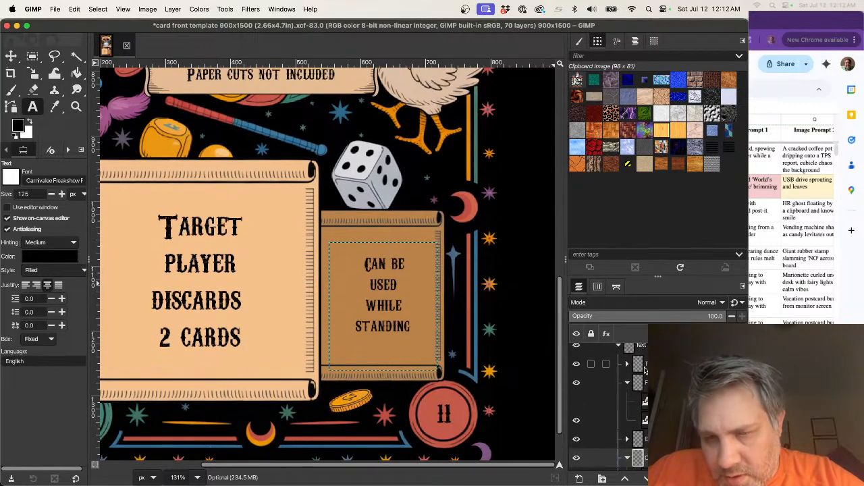
{"action": "scroll", "coordinate": [634, 392], "scroll_direction": "down", "scroll_amount": 3}
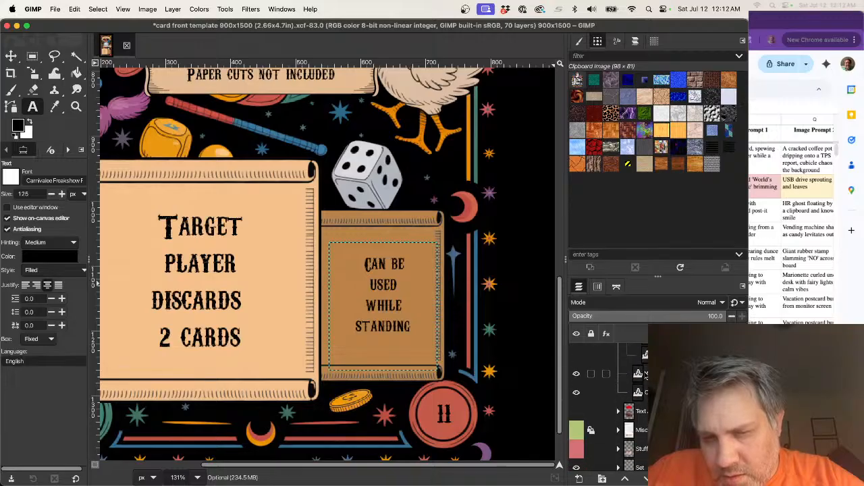
{"action": "left_click", "coordinate": [576, 412]}
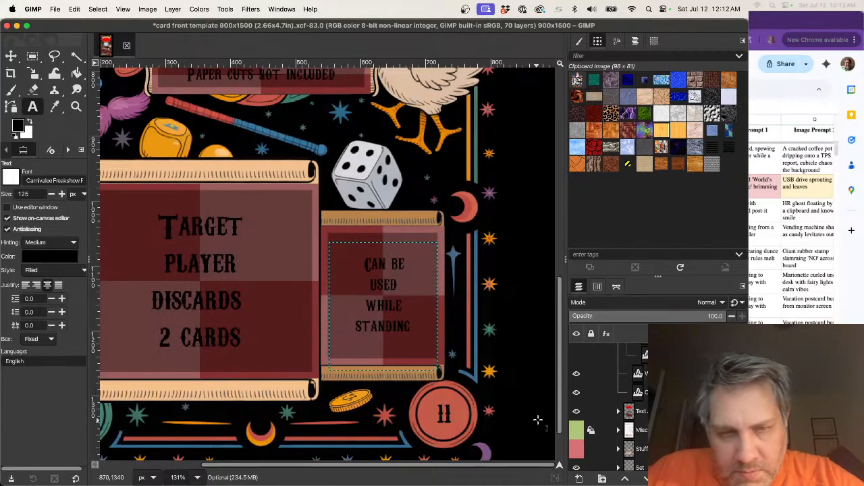
{"action": "scroll", "coordinate": [607, 405], "scroll_direction": "up", "scroll_amount": 5}
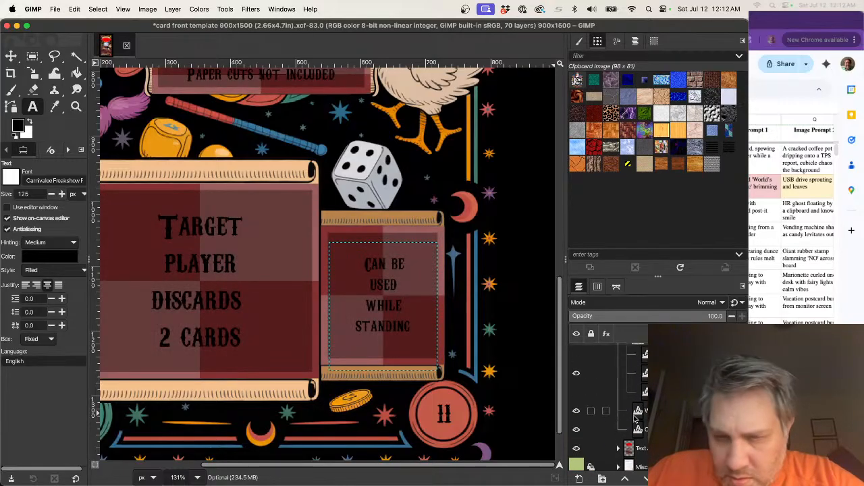
{"action": "left_click", "coordinate": [575, 391]}
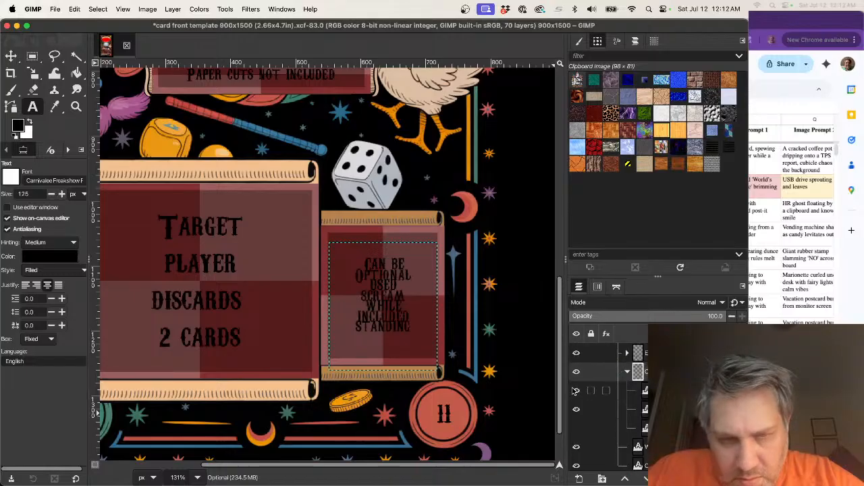
{"action": "left_click", "coordinate": [575, 390]}
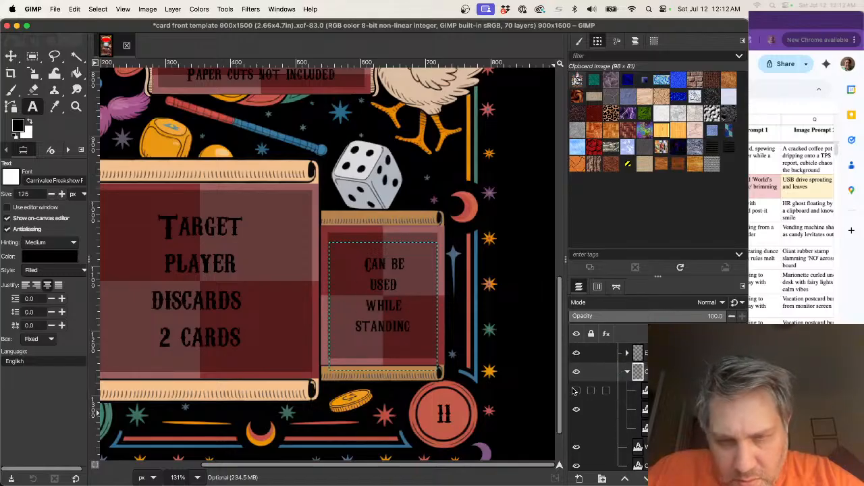
{"action": "left_click", "coordinate": [576, 428]}
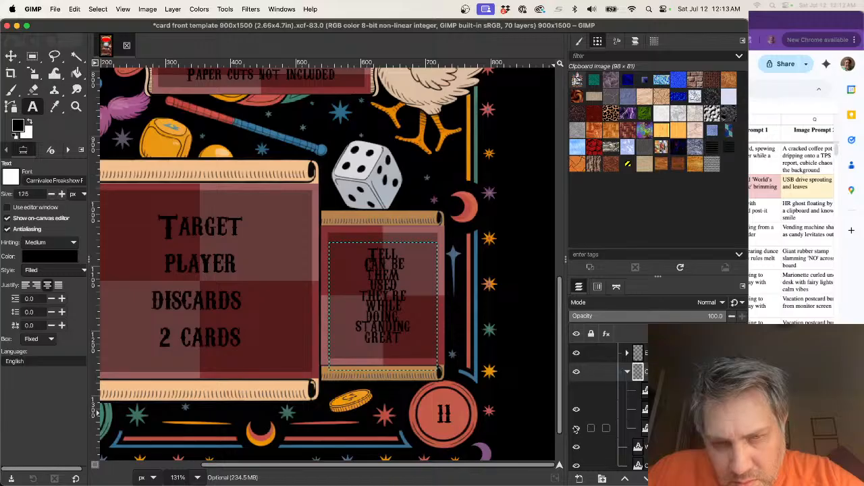
{"action": "left_click", "coordinate": [576, 429]}
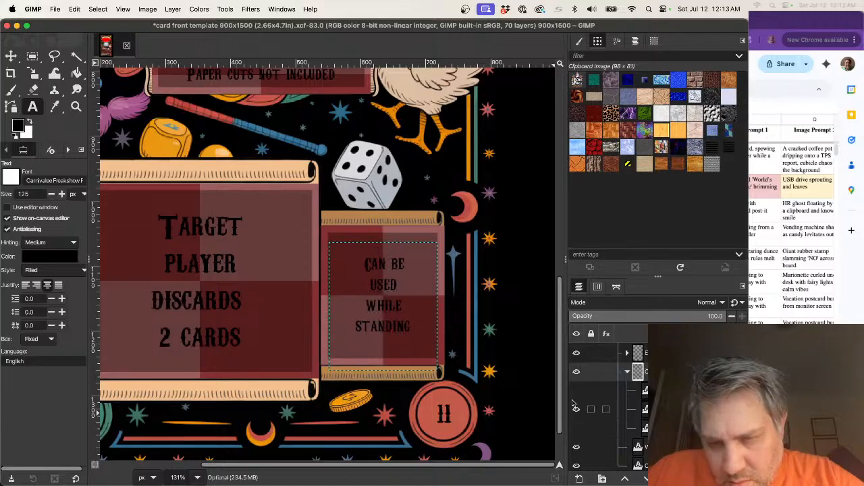
- Compare "Target player discards 2 cards" with "Retaliate by forcing discard" against the guides, keeping the former shown, and hide the guides
{"action": "scroll", "coordinate": [573, 402], "scroll_direction": "up", "scroll_amount": 2}
{"action": "left_click", "coordinate": [626, 397]}
{"action": "scroll", "coordinate": [625, 398], "scroll_direction": "down", "scroll_amount": 2}
{"action": "left_click", "coordinate": [575, 376]}
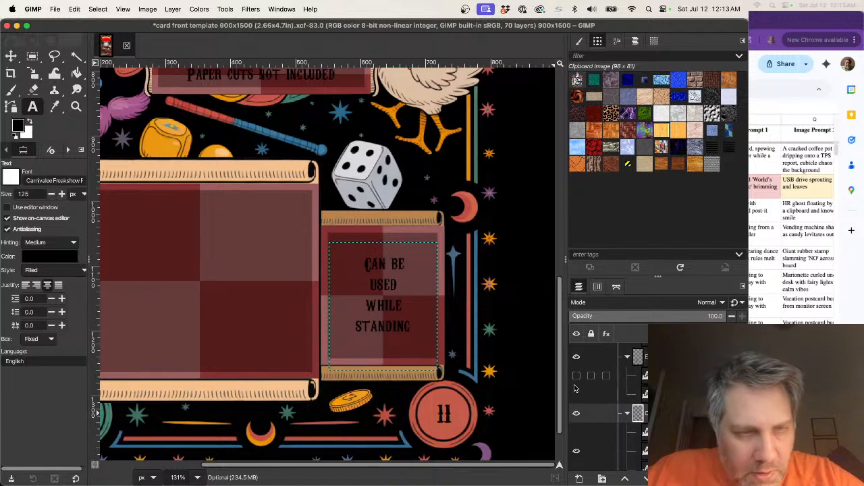
{"action": "left_click", "coordinate": [576, 394]}
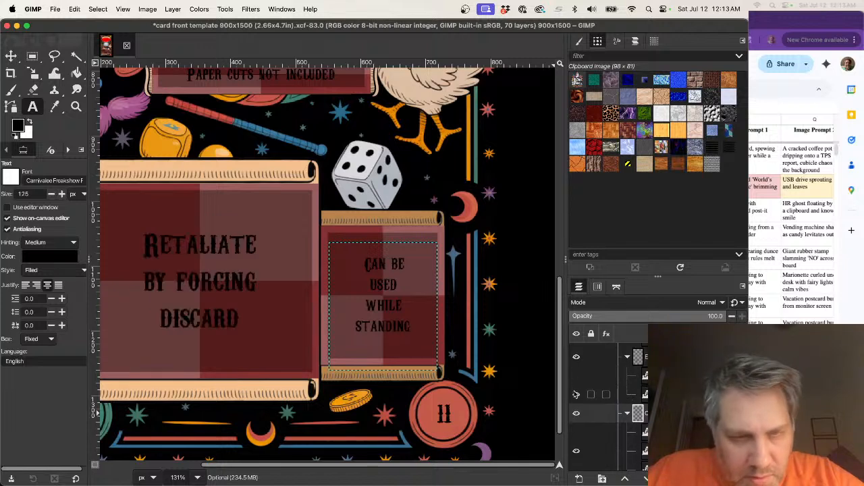
{"action": "left_click", "coordinate": [576, 376]}
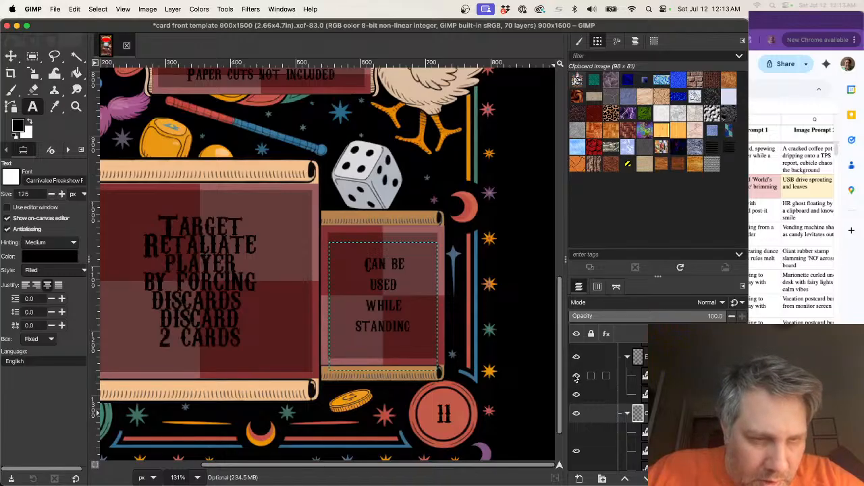
{"action": "left_click", "coordinate": [575, 394]}
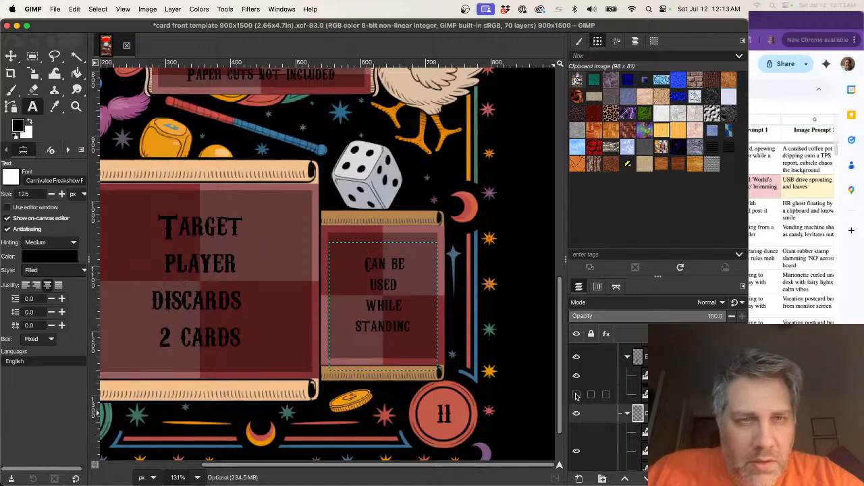
{"action": "scroll", "coordinate": [586, 422], "scroll_direction": "down", "scroll_amount": 2}
{"action": "scroll", "coordinate": [586, 422], "scroll_direction": "down", "scroll_amount": 1}
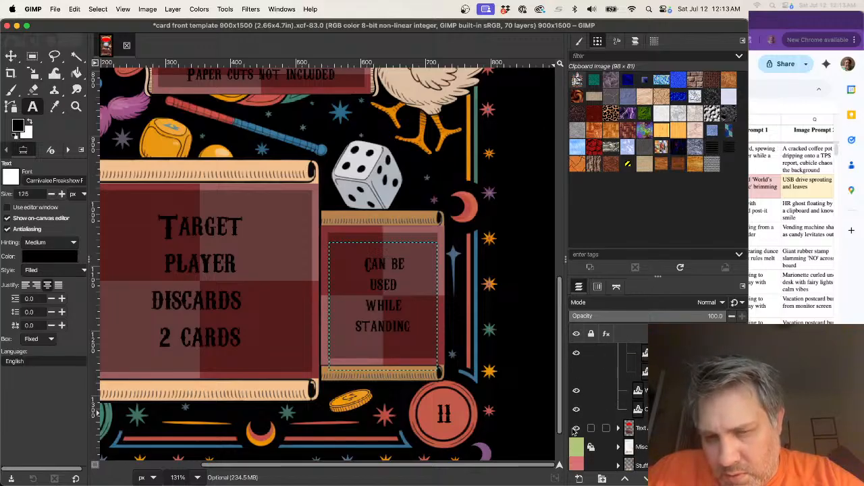
{"action": "left_click", "coordinate": [576, 429]}
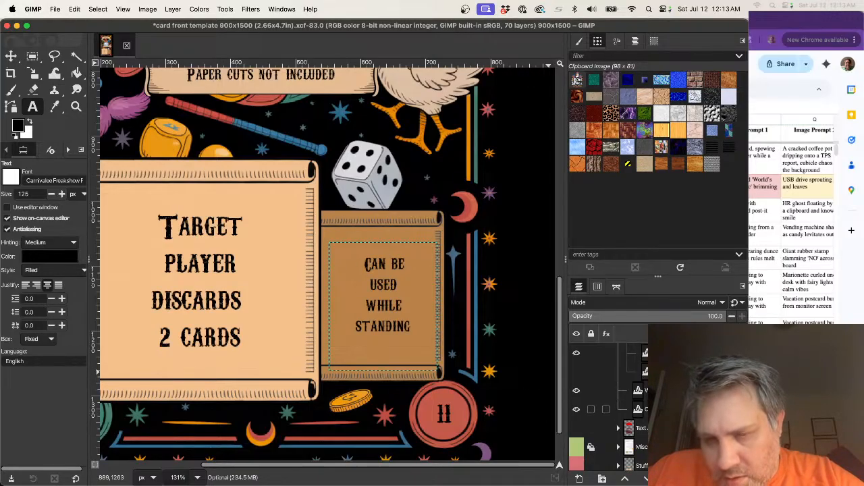
- Change the card number in the red circle to 12 and leave text editing
{"action": "left_click", "coordinate": [611, 409]}
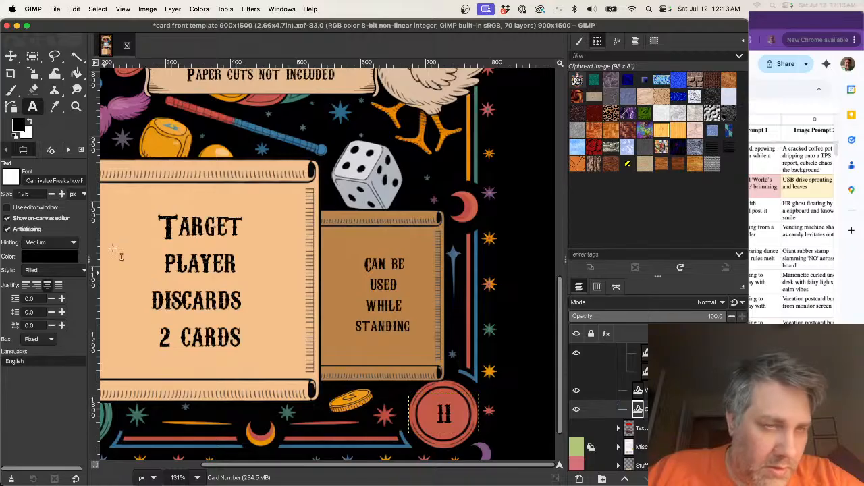
{"action": "left_click", "coordinate": [449, 420]}
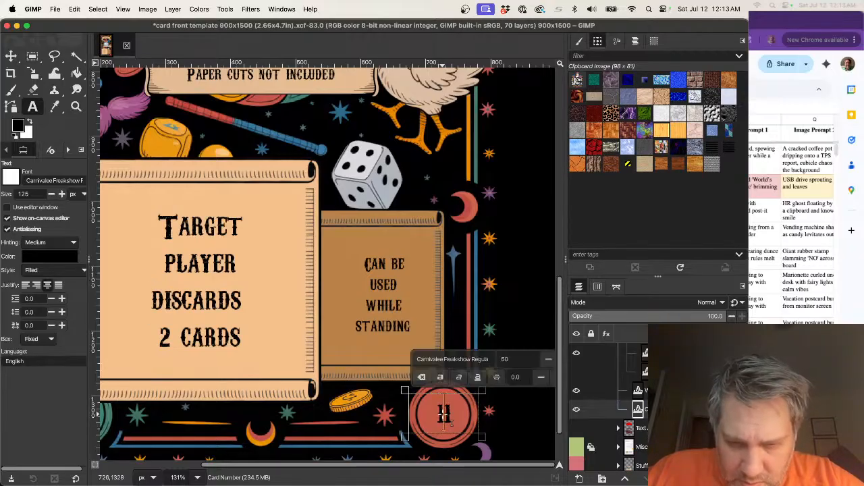
{"action": "key", "text": "BackSpace"}
{"action": "type", "text": "2"}
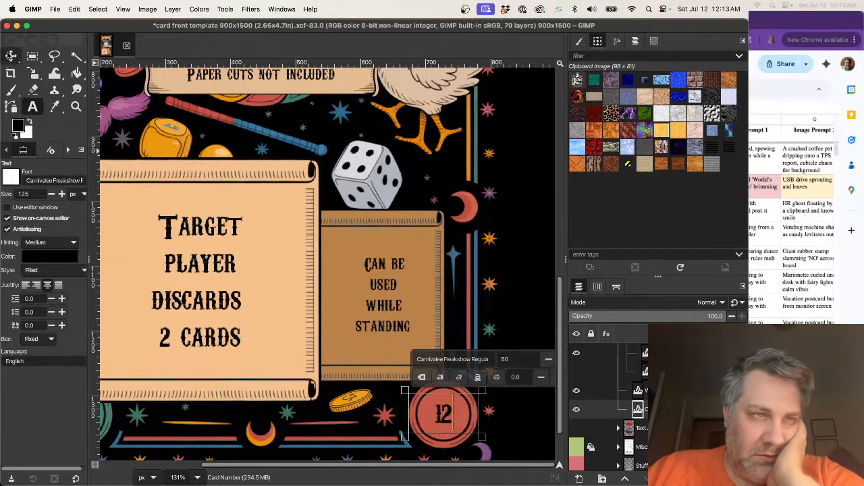
{"action": "left_click", "coordinate": [11, 57]}
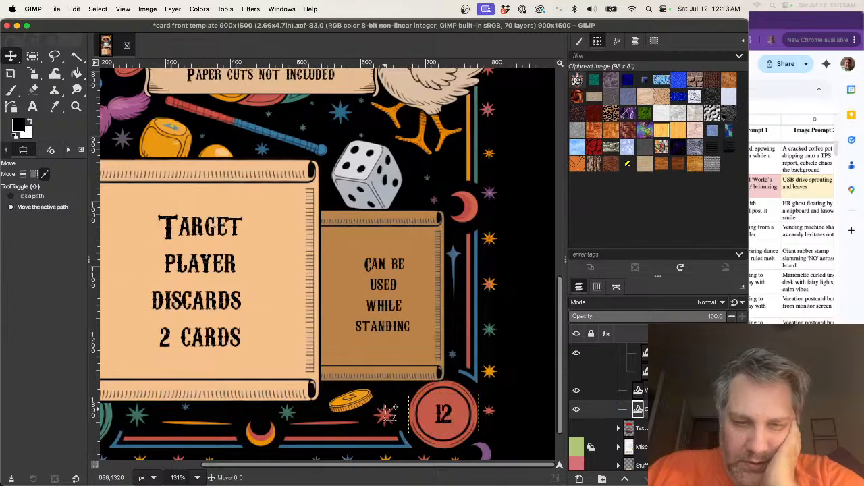
- Review the whole Binder Drop card, from the title banner to the card number
{"action": "left_click_drag", "start_coordinate": [559, 292], "coordinate": [559, 67]}
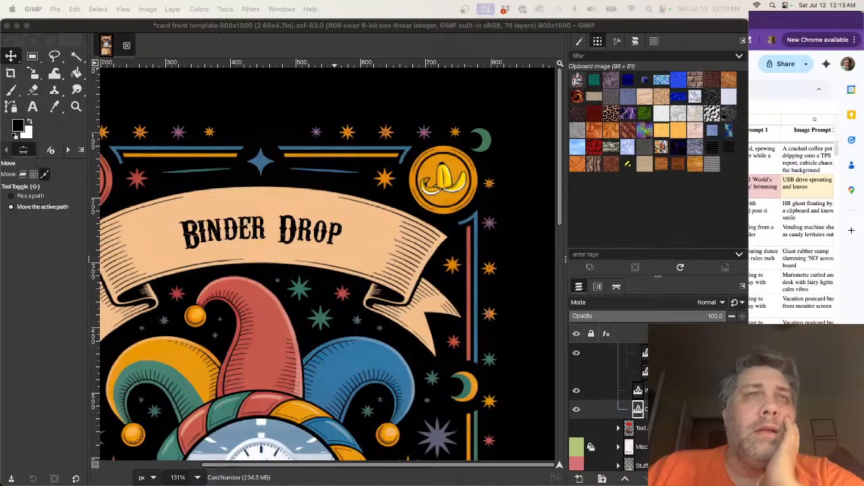
{"action": "scroll", "coordinate": [791, 222], "scroll_direction": "left", "scroll_amount": 3}
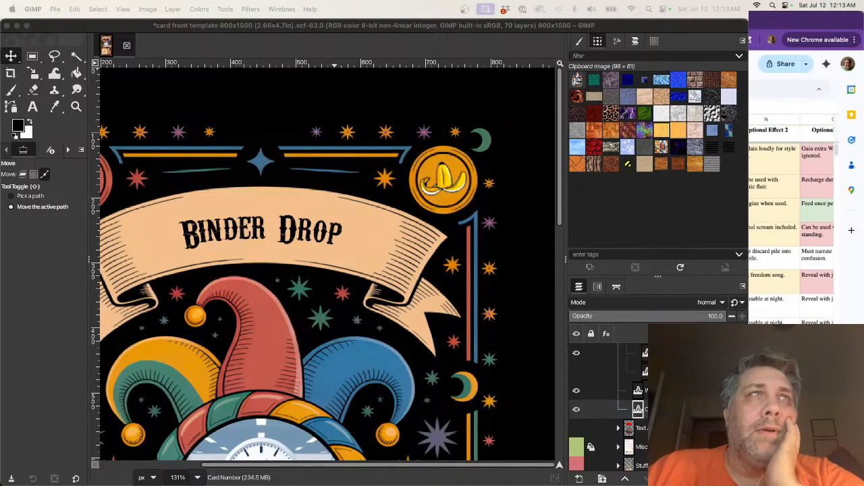
{"action": "left_click", "coordinate": [560, 236]}
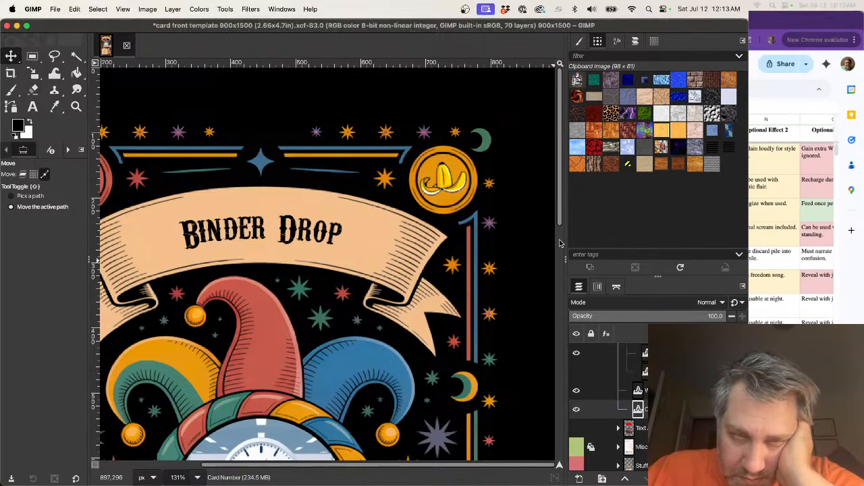
{"action": "left_click_drag", "start_coordinate": [558, 223], "coordinate": [555, 350]}
{"action": "scroll", "coordinate": [326, 209], "scroll_direction": "down", "scroll_amount": 6}
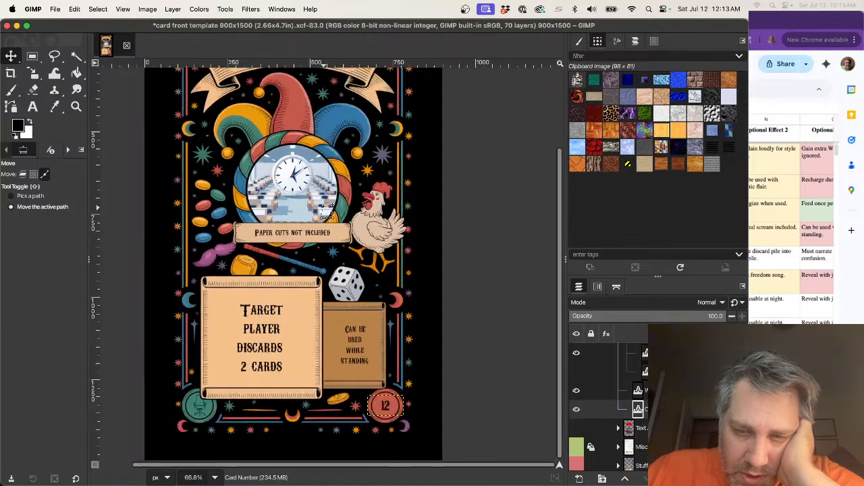
{"action": "scroll", "coordinate": [331, 205], "scroll_direction": "up", "scroll_amount": 1}
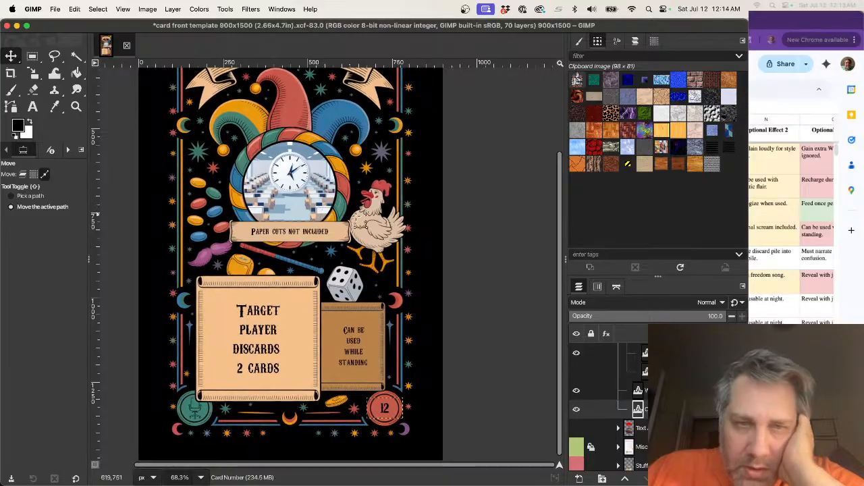
{"action": "left_click_drag", "start_coordinate": [559, 222], "coordinate": [551, 169]}
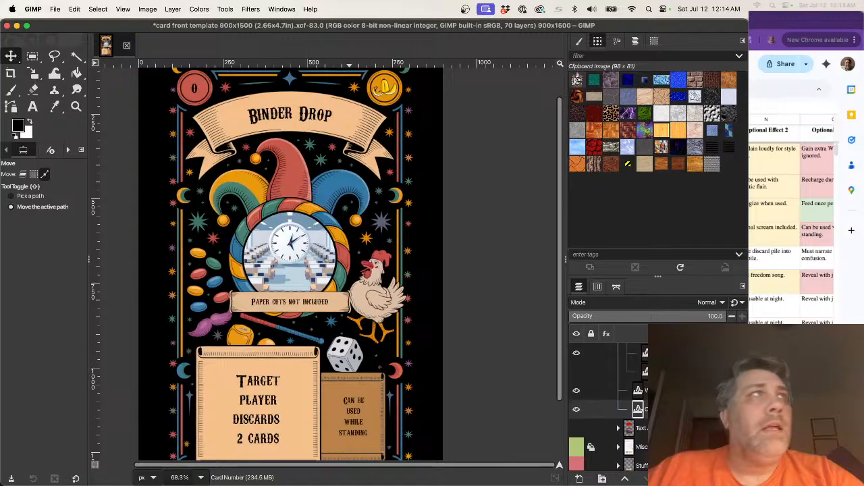
- Switch to the Bizarre & Unbalanced Cards sheet in Chrome and select the Binder Drop row's Image Prompt 1 cell, P5
{"action": "key", "text": "super+Tab"}
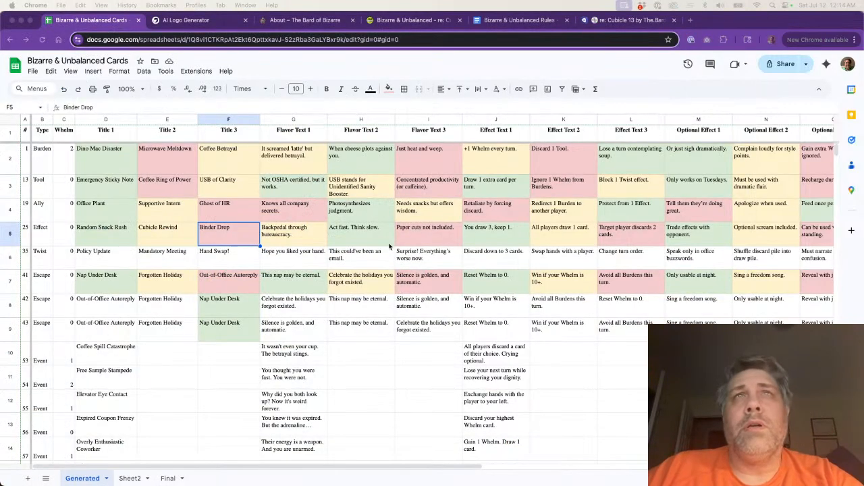
{"action": "left_click", "coordinate": [389, 246]}
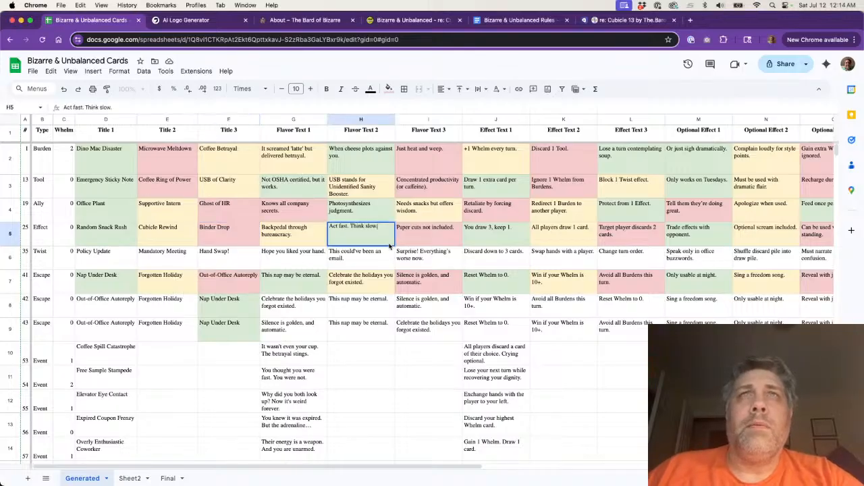
{"action": "left_click", "coordinate": [437, 237]}
{"action": "left_click", "coordinate": [495, 235]}
{"action": "key", "text": "Right"}
{"action": "key", "text": "Right"}
{"action": "key", "text": "Right"}
{"action": "key", "text": "Right"}
{"action": "key", "text": "Right"}
{"action": "key", "text": "Right"}
{"action": "key", "text": "Right"}
{"action": "key", "text": "Right"}
{"action": "key", "text": "Right"}
{"action": "key", "text": "Right"}
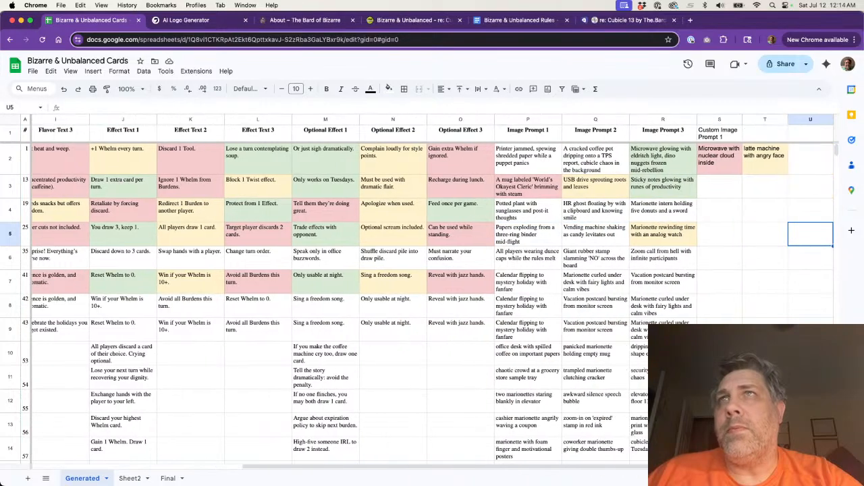
{"action": "key", "text": "Left"}
{"action": "key", "text": "Left"}
{"action": "key", "text": "Left"}
{"action": "key", "text": "Left"}
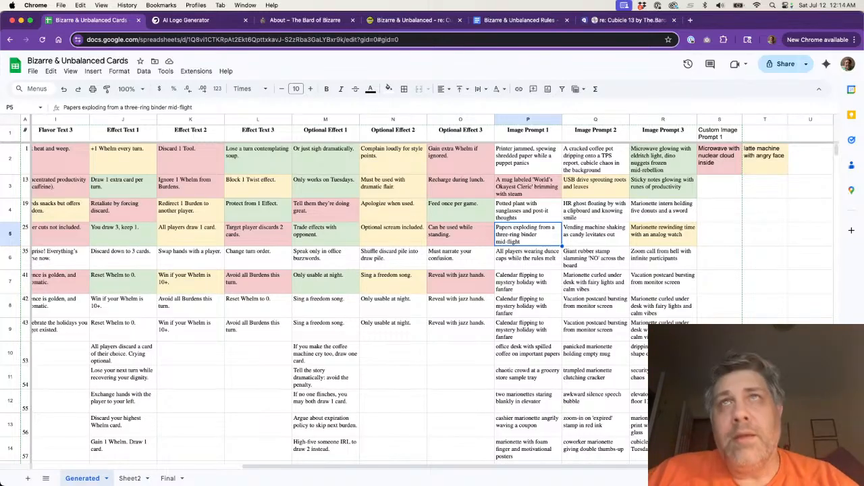
- In the AI Logo Generator, generate three images of "Papers exploding from a three-ring binder mid-flight" with the Speed preference
{"action": "left_click", "coordinate": [191, 21]}
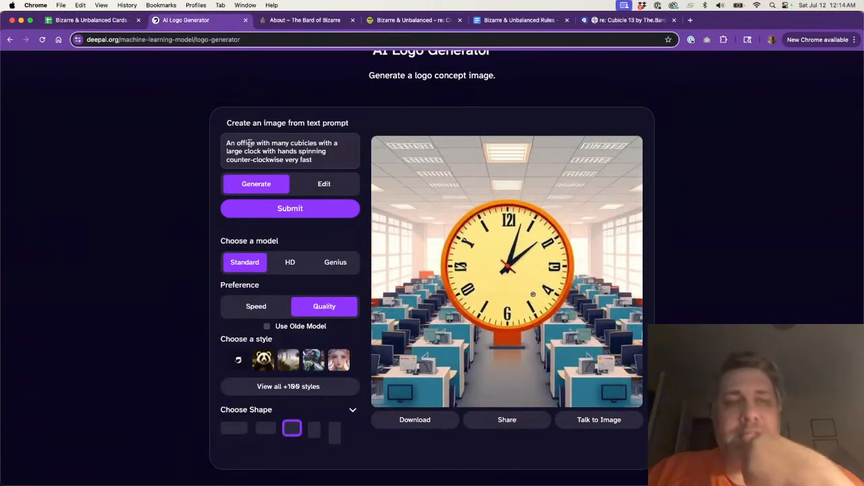
{"action": "key", "text": "super+a"}
{"action": "type", "text": "Papers exploding from a three-ring binder mid-flight"}
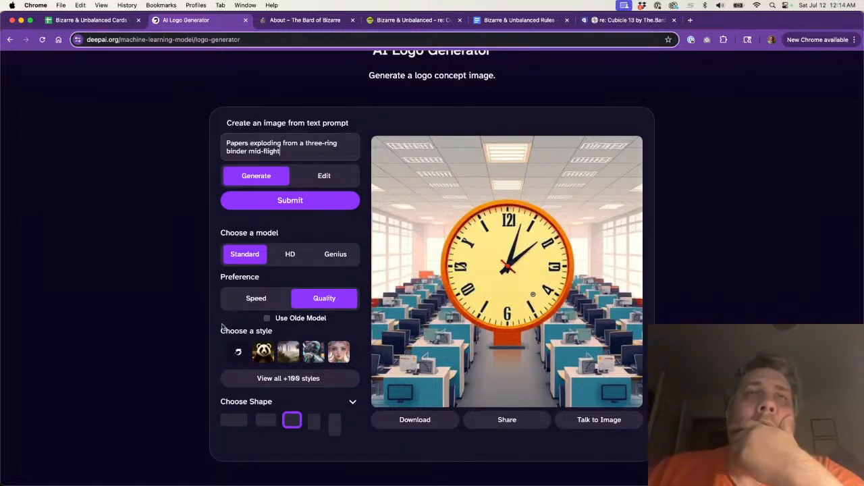
{"action": "left_click", "coordinate": [247, 306]}
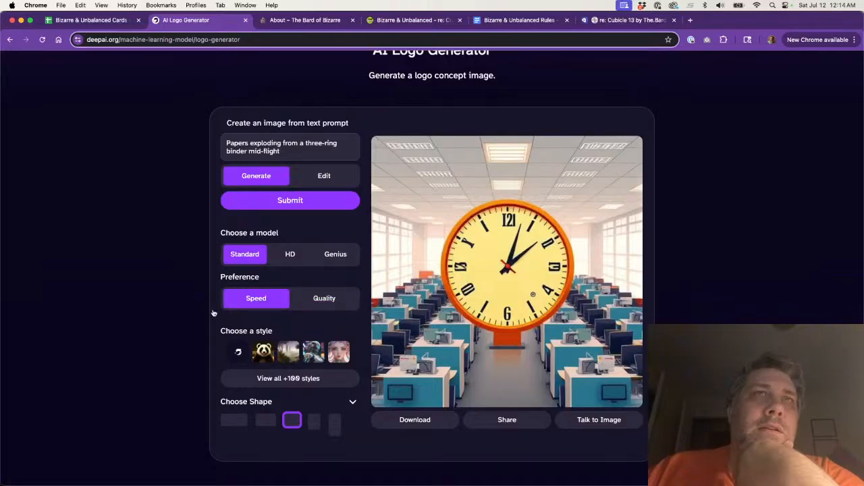
{"action": "left_click", "coordinate": [258, 204]}
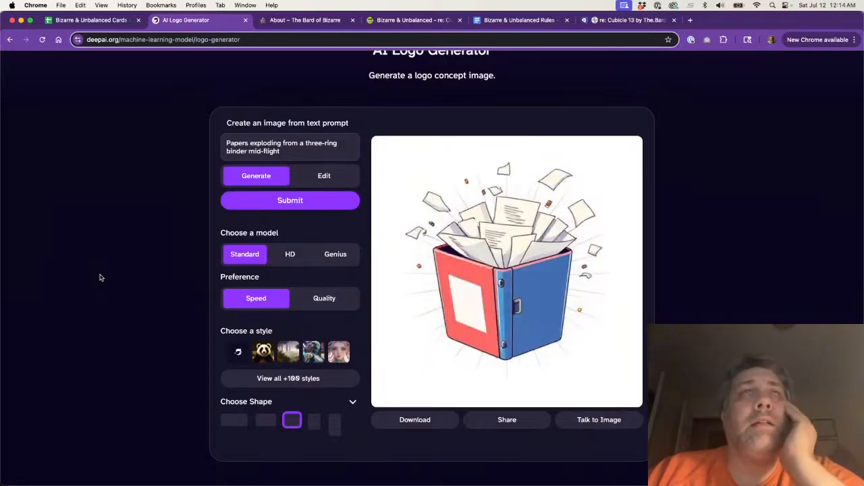
{"action": "left_click", "coordinate": [248, 202]}
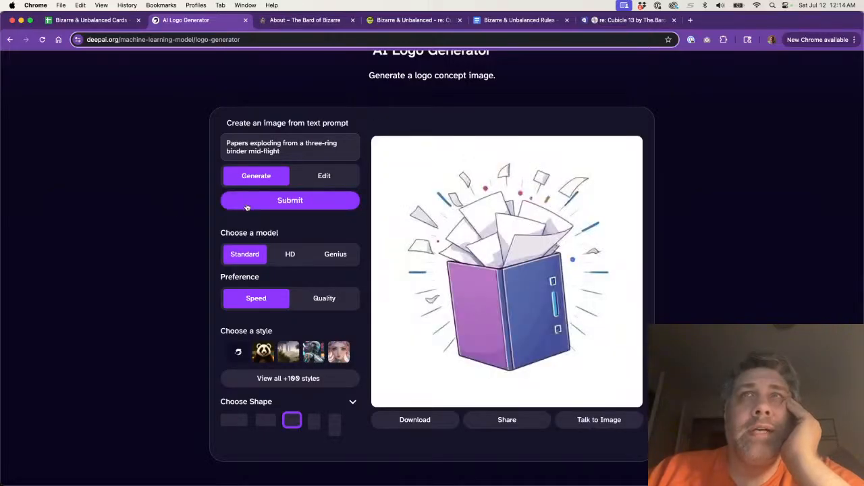
{"action": "left_click", "coordinate": [257, 202]}
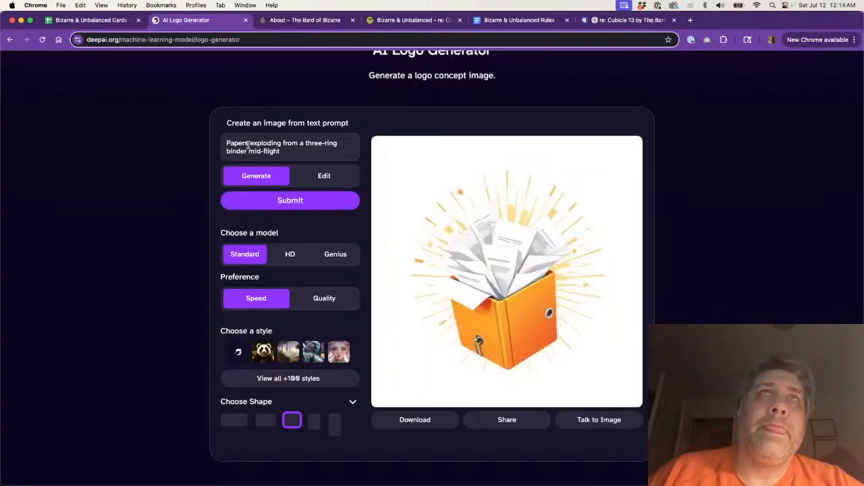
- Replace the image prompt with "3 ring binder with papers falling out" and generate an image from it
{"action": "key", "text": "super+a"}
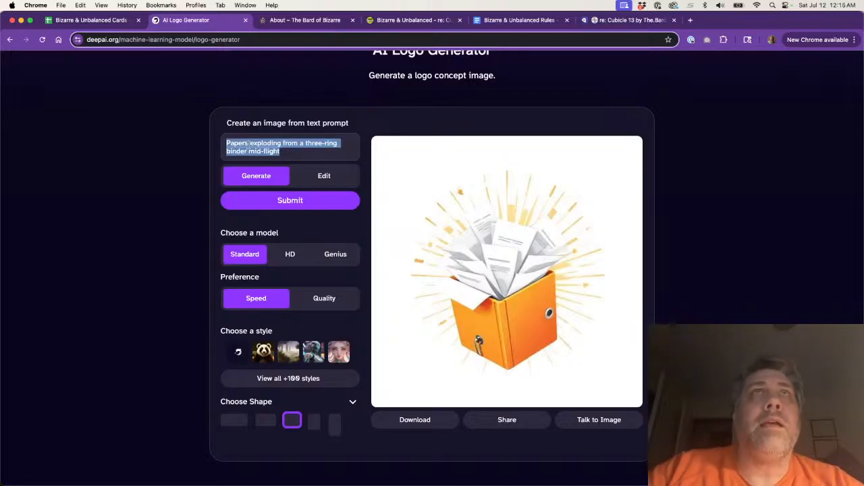
{"action": "type", "text": "3 ring binder"}
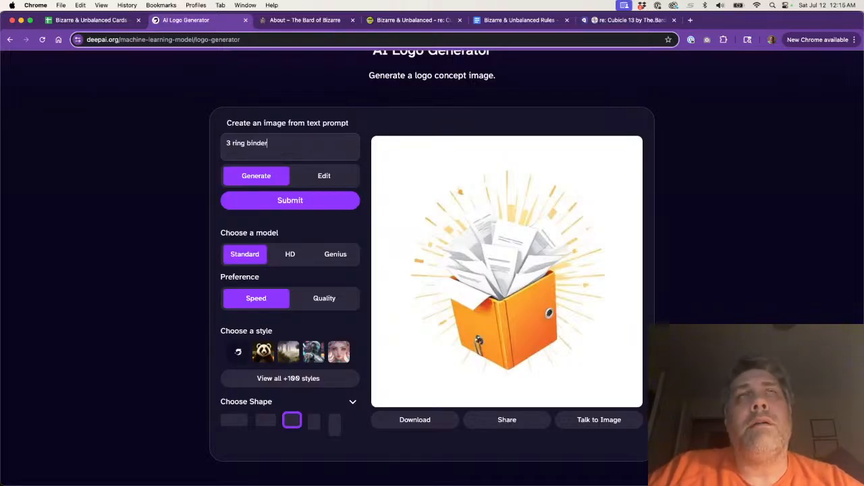
{"action": "type", "text": " with papers "}
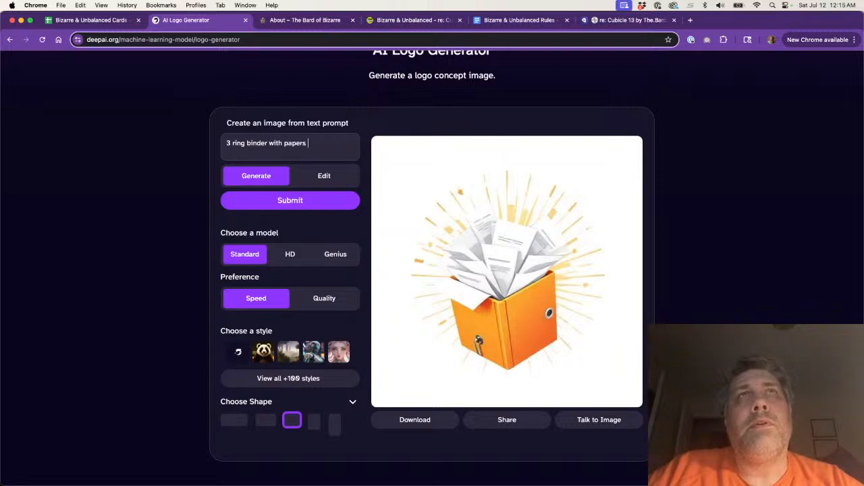
{"action": "type", "text": "falling out"}
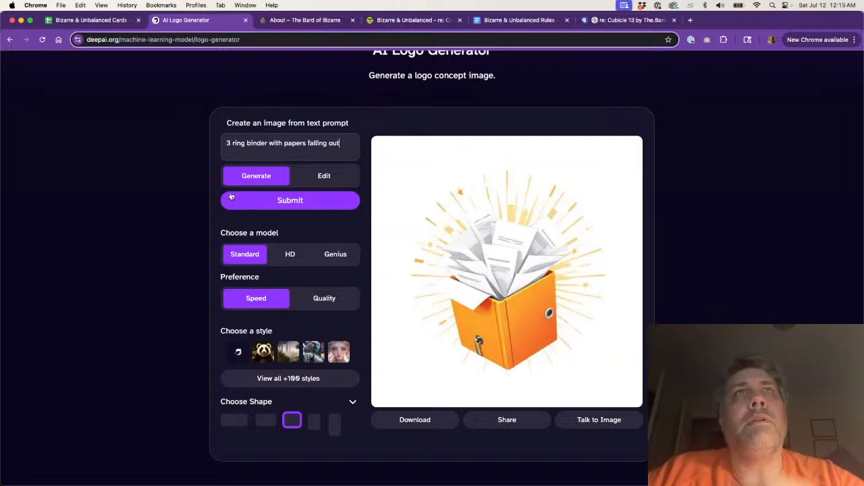
{"action": "left_click", "coordinate": [231, 199]}
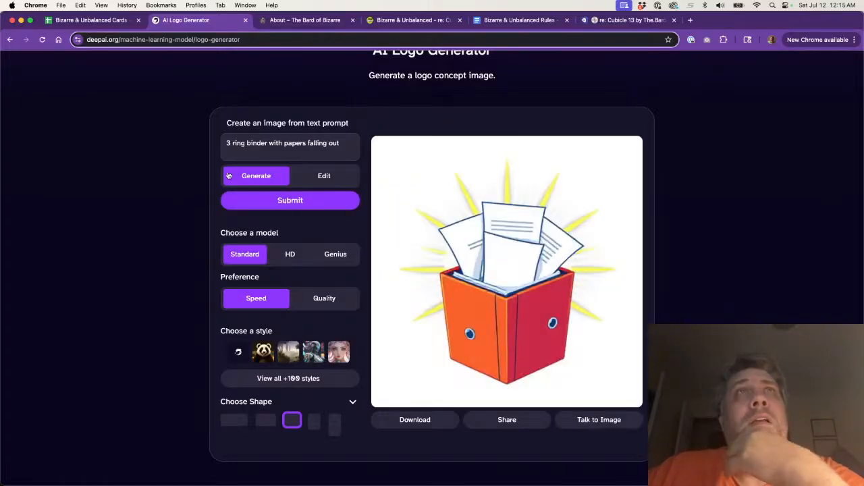
- Extend the prompt to "3 ring binder on floor with papers falling out" and generate three images from it
{"action": "left_click", "coordinate": [269, 143]}
{"action": "type", "text": "on floor"}
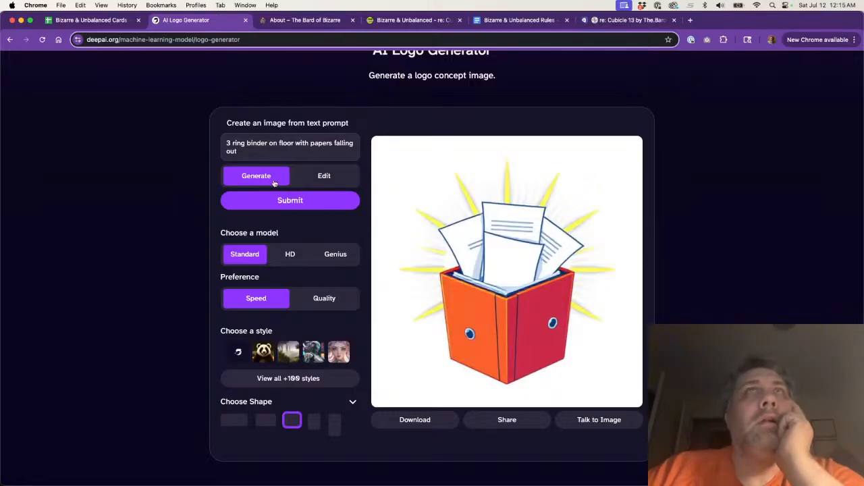
{"action": "left_click", "coordinate": [274, 201]}
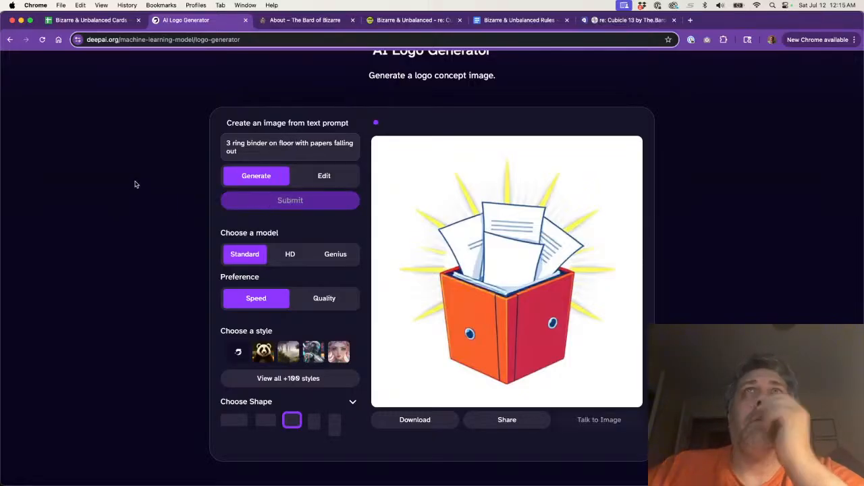
{"action": "left_click_drag", "start_coordinate": [412, 69], "coordinate": [491, 70]}
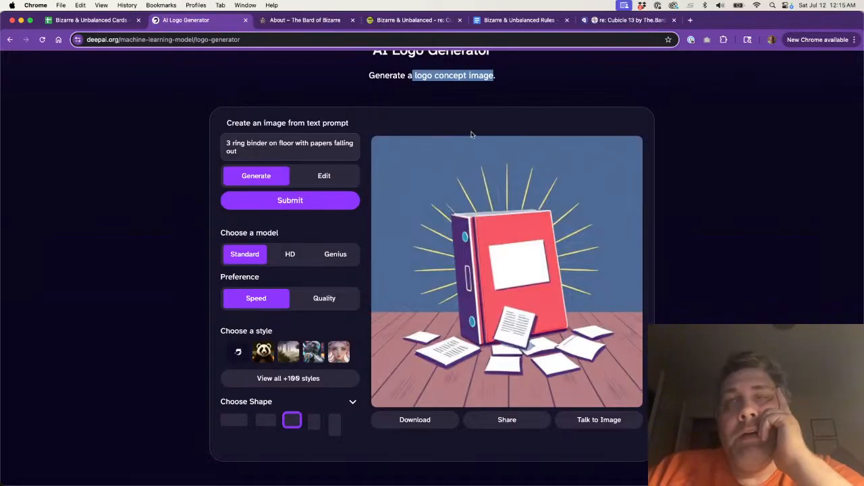
{"action": "left_click", "coordinate": [144, 245]}
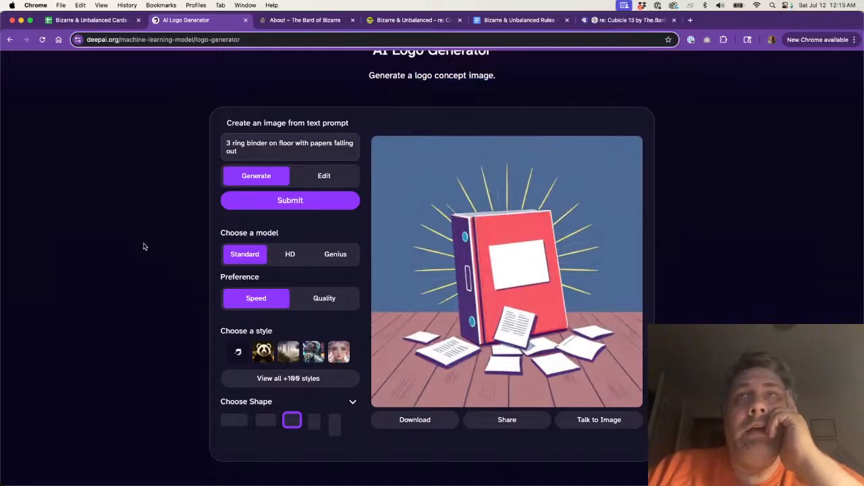
{"action": "left_click", "coordinate": [237, 202]}
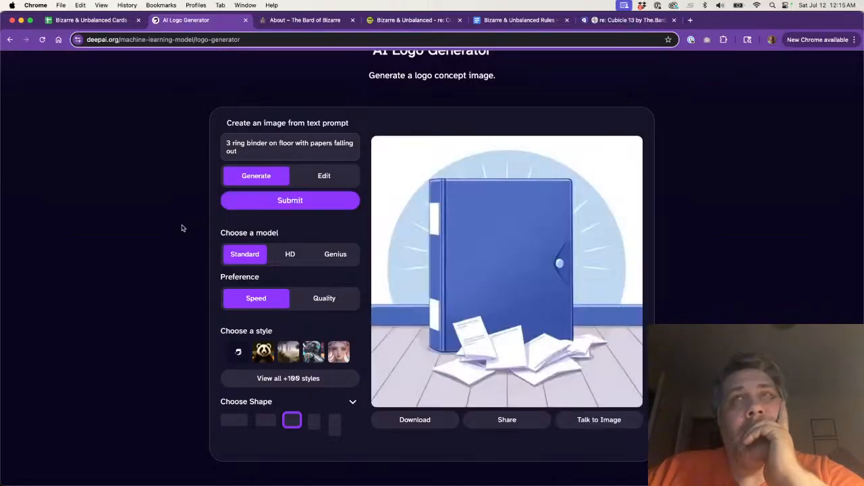
{"action": "left_click", "coordinate": [236, 208]}
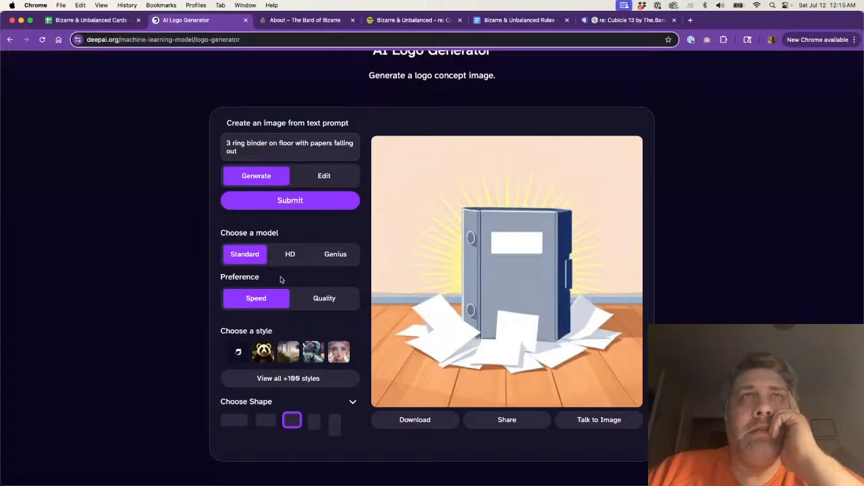
- Try generating one image of the same prompt with the Quality preference, and set the preference back to Speed
{"action": "left_click", "coordinate": [323, 297]}
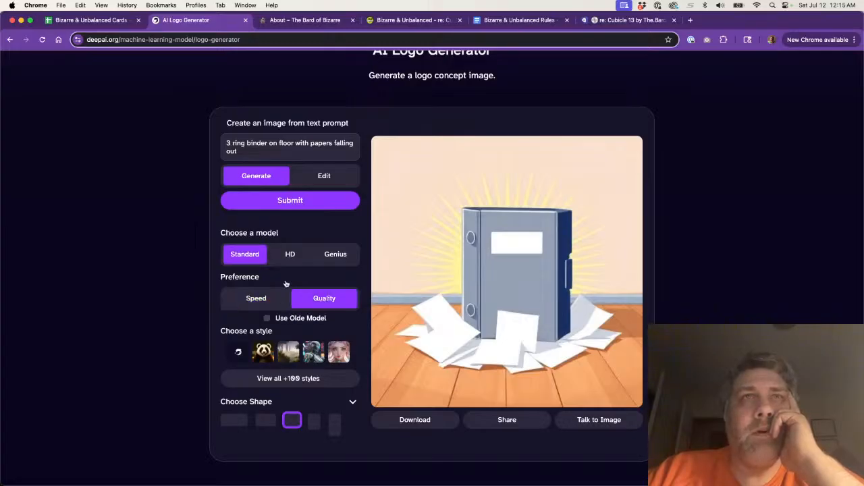
{"action": "left_click", "coordinate": [297, 201]}
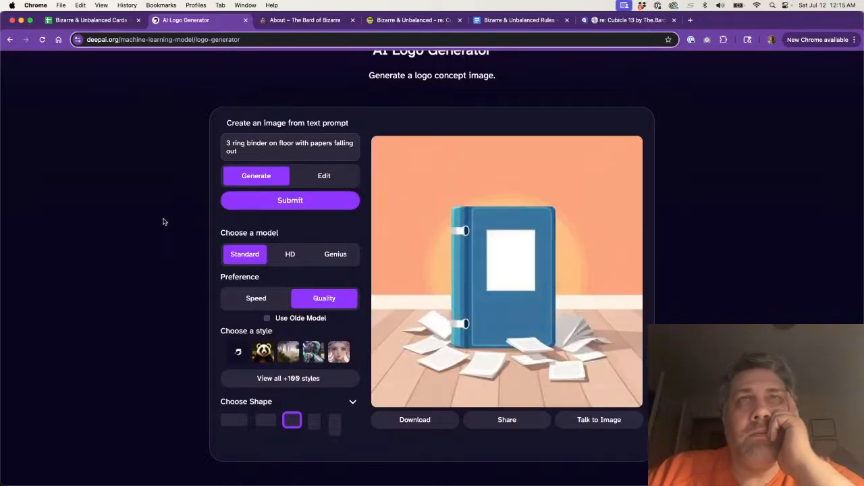
{"action": "left_click", "coordinate": [244, 298]}
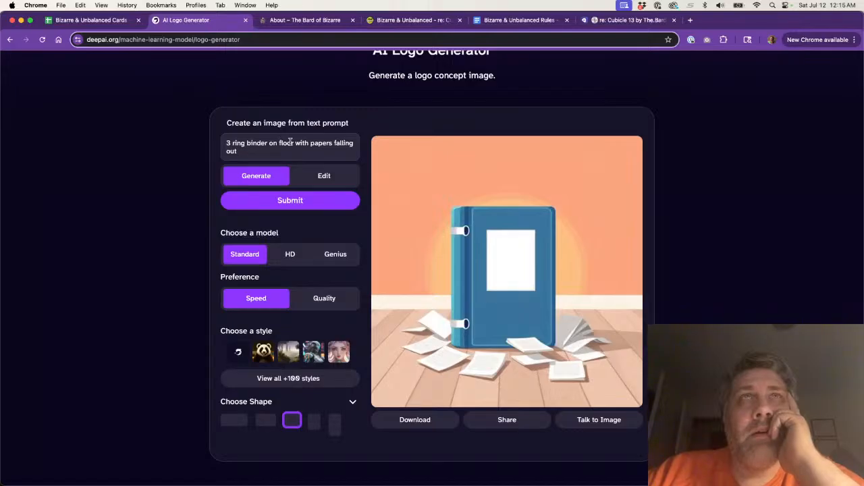
- Try the prompt "3 ring binder on floor with hole punched falling out" and generate two images from it
{"action": "double_click", "coordinate": [312, 144]}
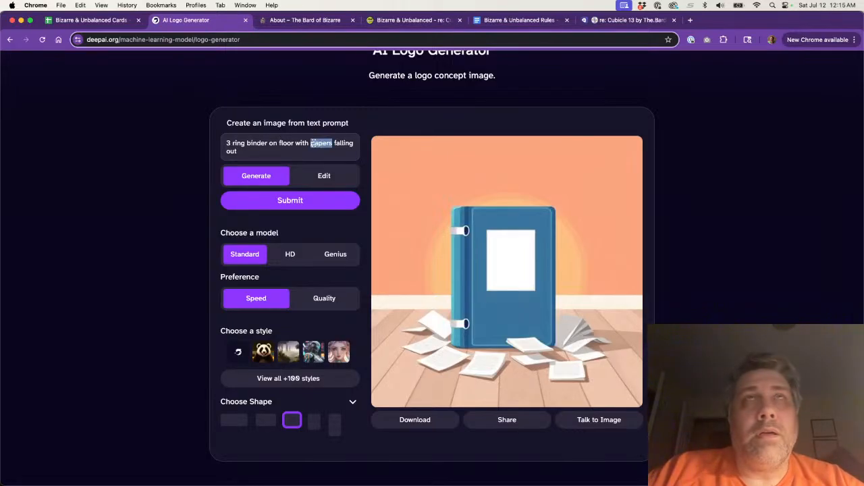
{"action": "type", "text": "hole"}
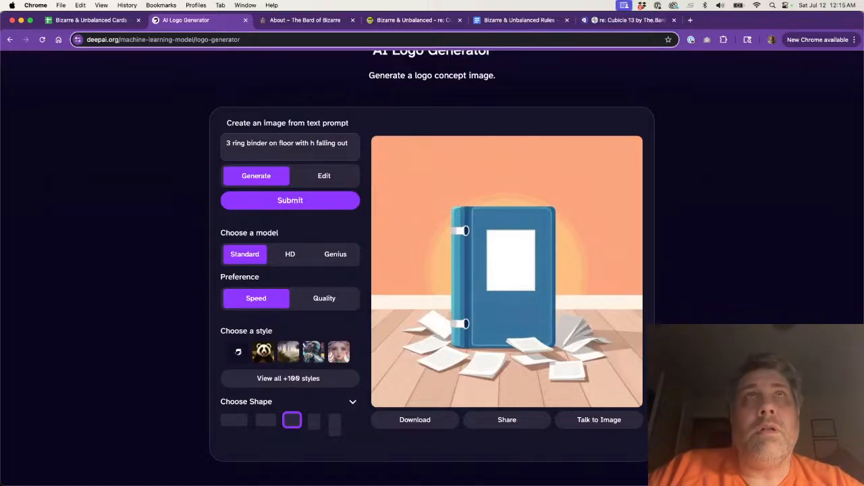
{"action": "type", "text": " punched"}
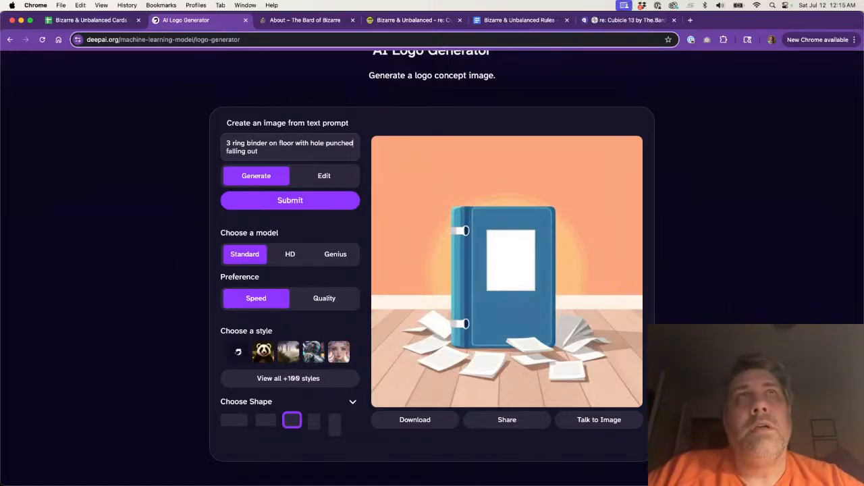
{"action": "left_click", "coordinate": [286, 202]}
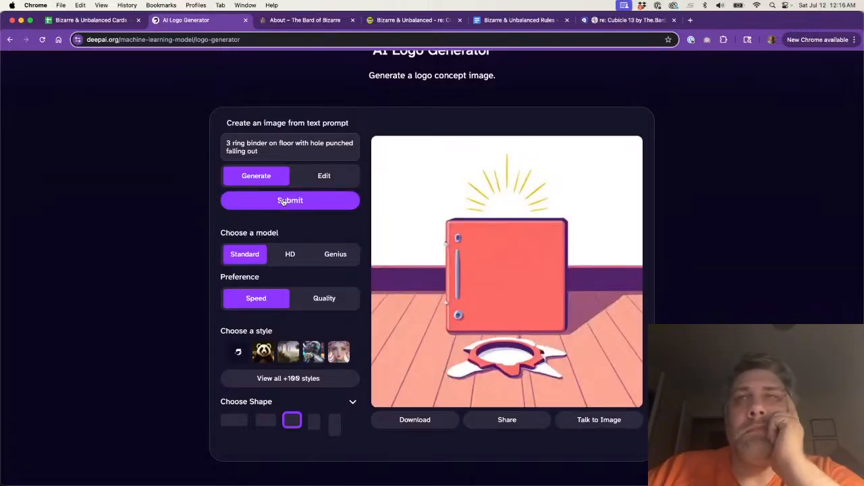
{"action": "left_click", "coordinate": [284, 202]}
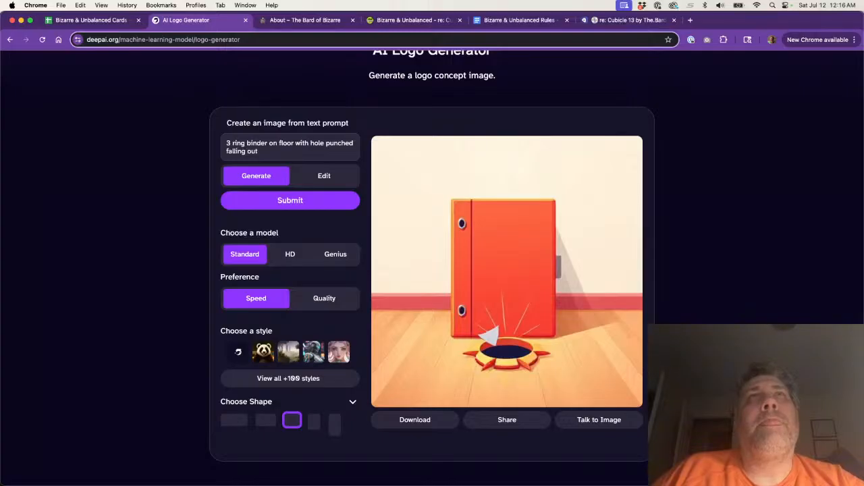
- Reword the prompt as "3 ring binder on floor with documents in a mess" and generate three images from it
{"action": "left_click_drag", "start_coordinate": [310, 142], "coordinate": [259, 151]}
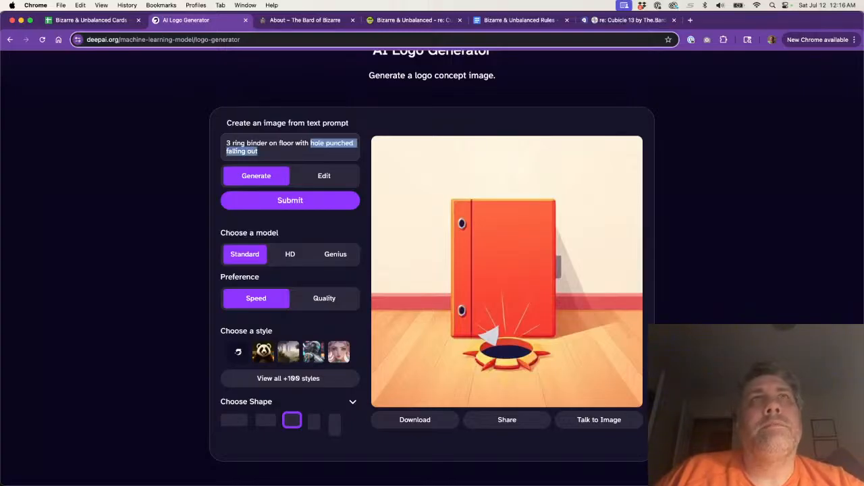
{"action": "type", "text": "documents in a mess"}
{"action": "left_click", "coordinate": [277, 201]}
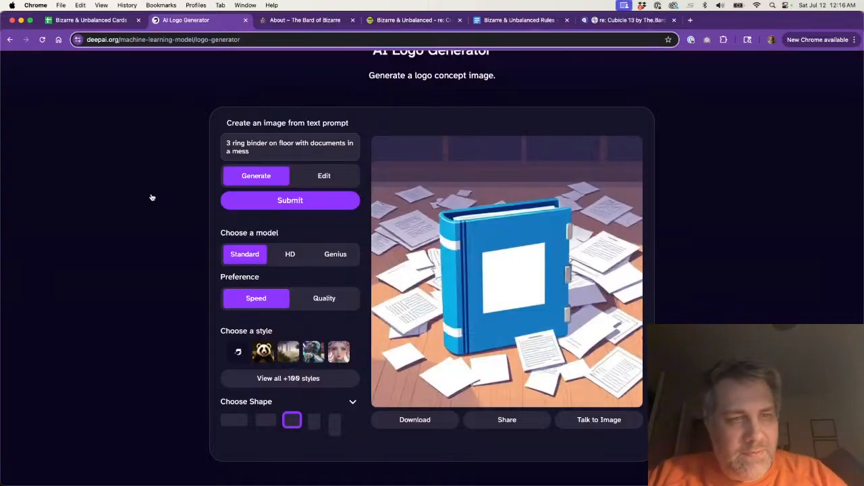
{"action": "key", "text": "super+Tab"}
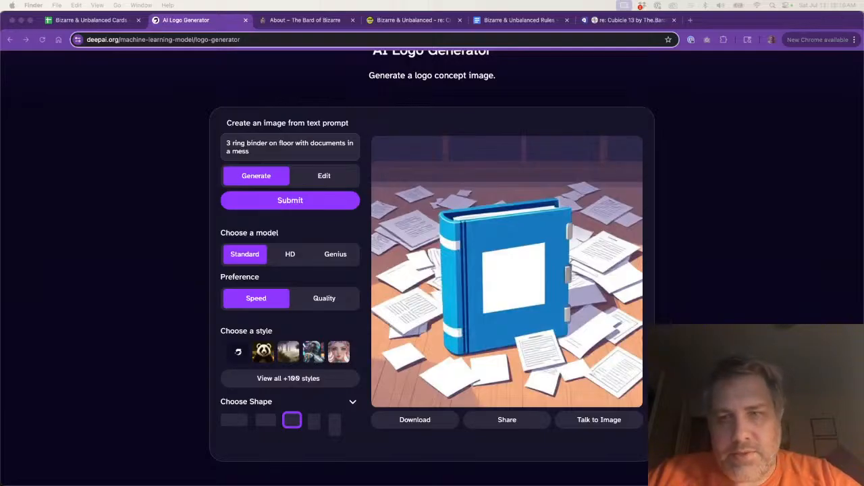
{"action": "left_click", "coordinate": [491, 282]}
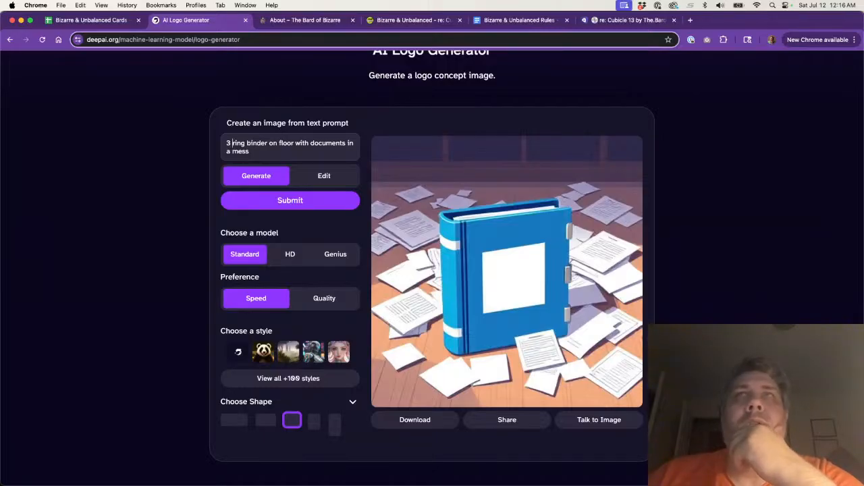
{"action": "left_click", "coordinate": [274, 206]}
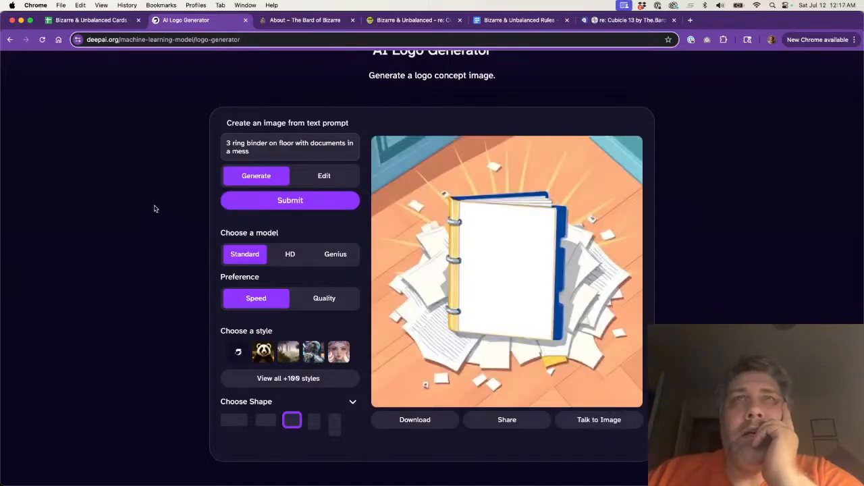
{"action": "left_click", "coordinate": [240, 204]}
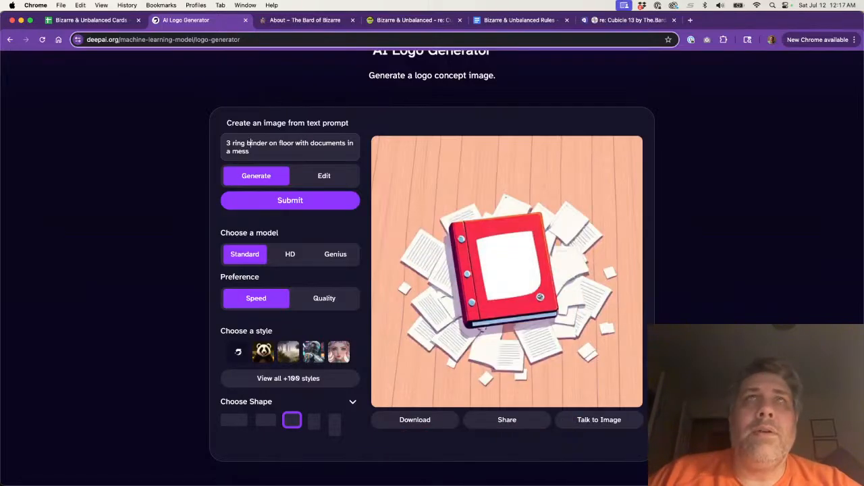
- Shorten the prompt to "binder on floor with documents in a mess" and generate two images from it
{"action": "left_click", "coordinate": [247, 142]}
{"action": "key", "text": "BackSpace"}
{"action": "key", "text": "BackSpace"}
{"action": "key", "text": "BackSpace"}
{"action": "key", "text": "BackSpace"}
{"action": "key", "text": "BackSpace"}
{"action": "key", "text": "BackSpace"}
{"action": "key", "text": "BackSpace"}
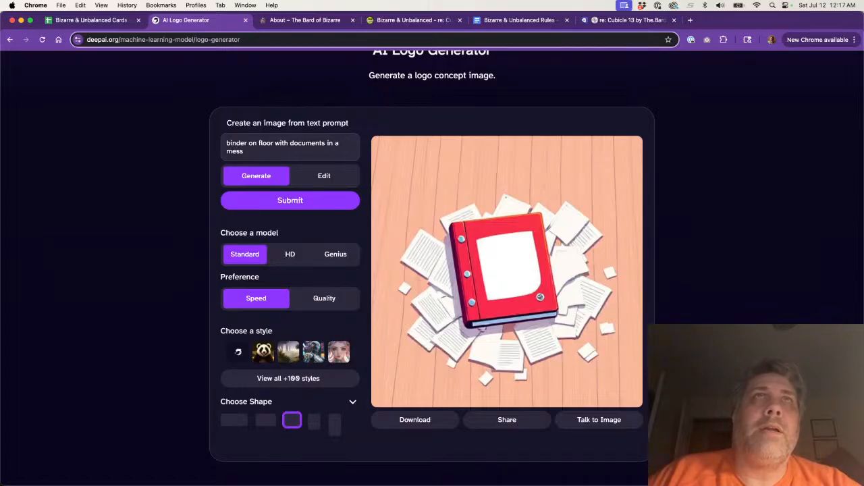
{"action": "left_click", "coordinate": [273, 205]}
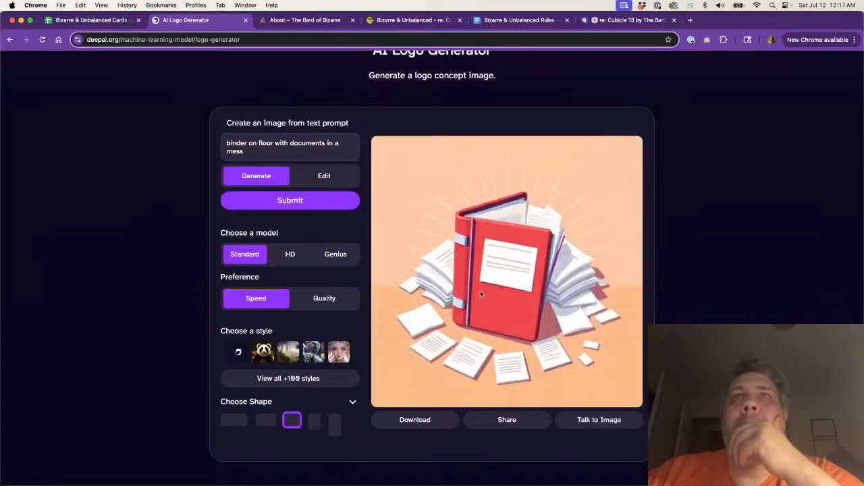
{"action": "left_click_drag", "start_coordinate": [501, 281], "coordinate": [499, 295]}
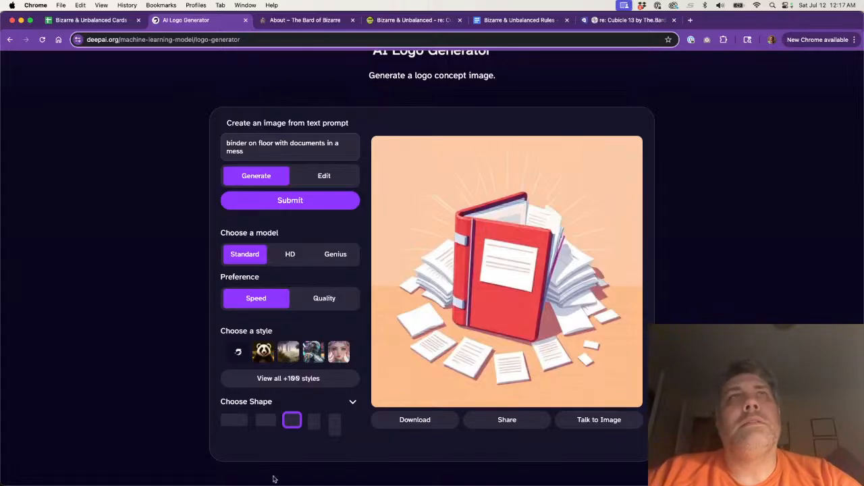
{"action": "left_click", "coordinate": [286, 205]}
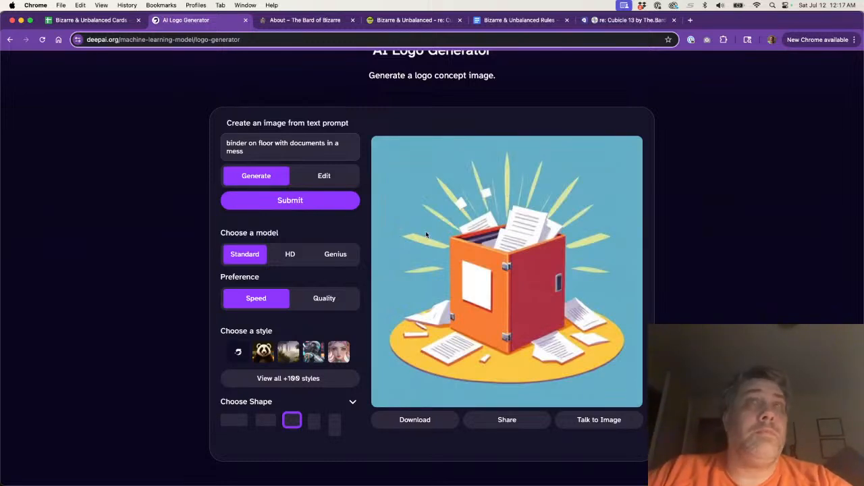
- Generate another image from the current prompt, and try the wording "binder fell on floor with documents in a mess" for one image
{"action": "left_click", "coordinate": [291, 208]}
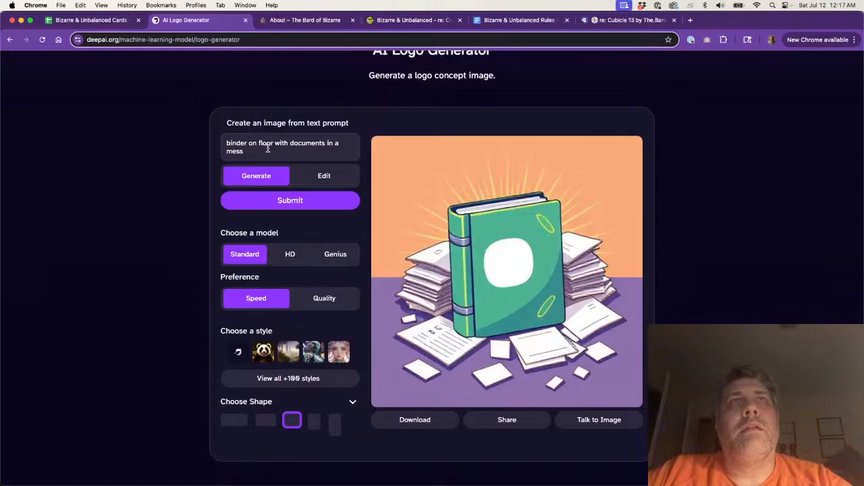
{"action": "left_click", "coordinate": [247, 143]}
{"action": "type", "text": "fell o"}
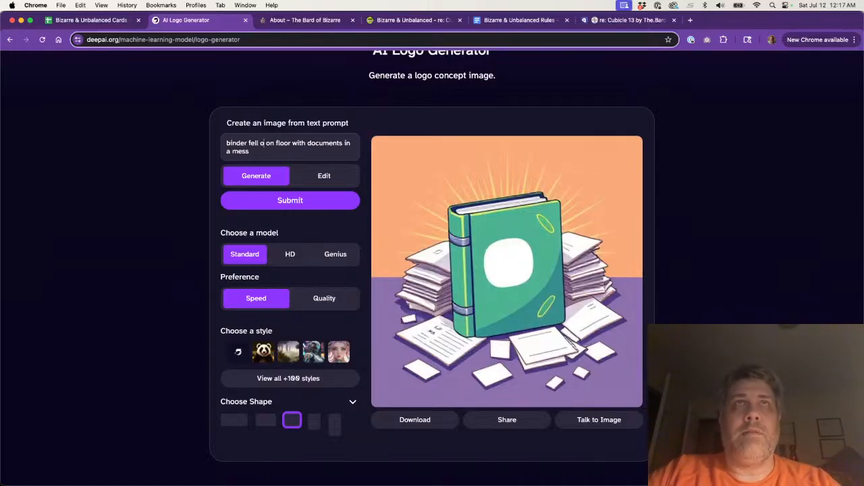
{"action": "key", "text": "BackSpace"}
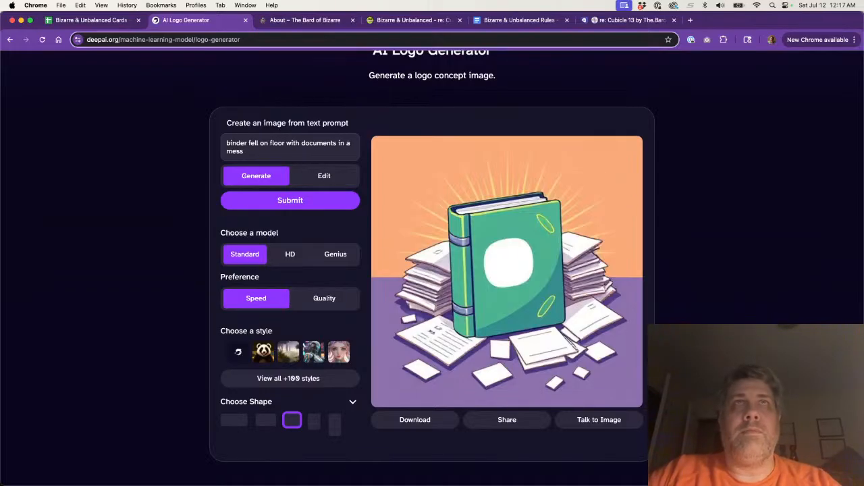
{"action": "left_click", "coordinate": [267, 201]}
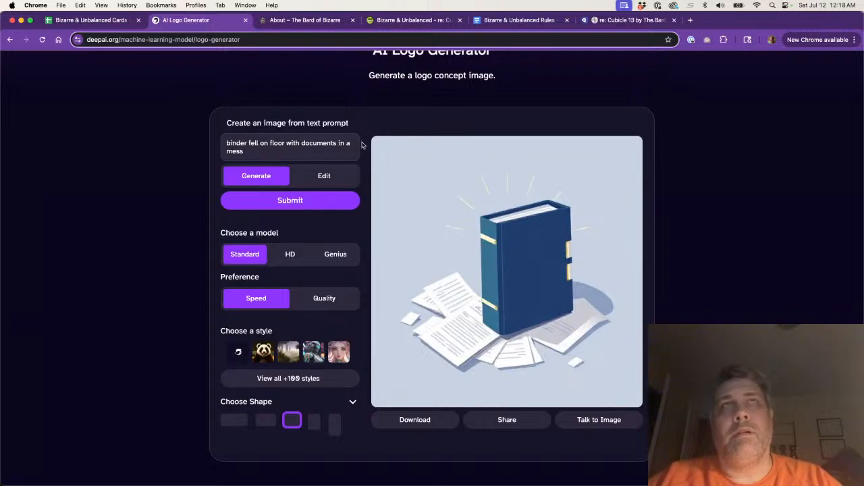
- Reword the prompt as "binder fell open on floor with documents around it" and generate four images from it
{"action": "left_click_drag", "start_coordinate": [337, 142], "coordinate": [244, 151]}
{"action": "type", "text": "ar"}
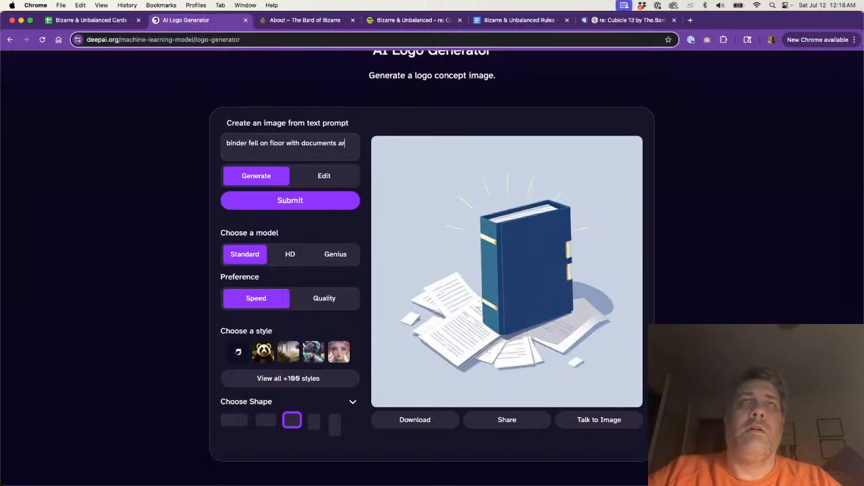
{"action": "type", "text": "ound it"}
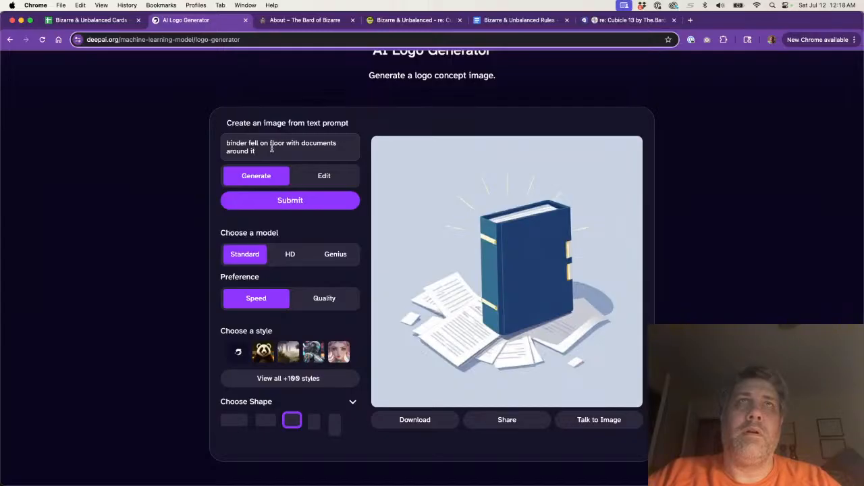
{"action": "type", "text": "open"}
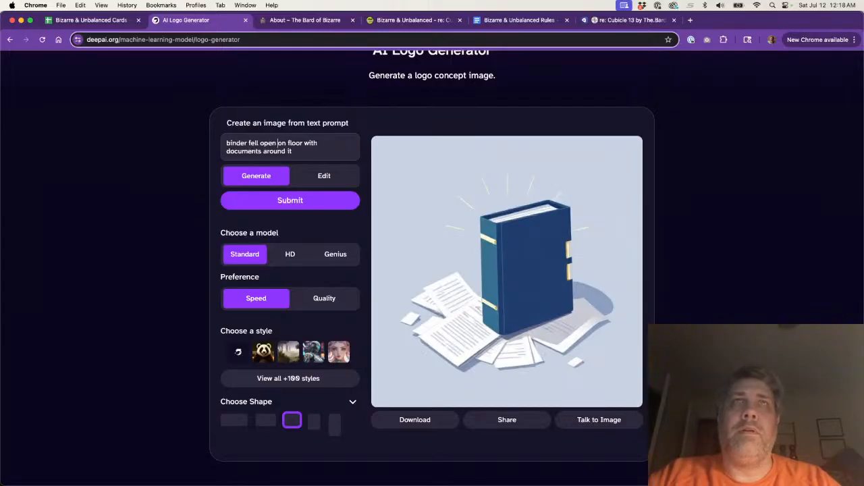
{"action": "left_click", "coordinate": [257, 201]}
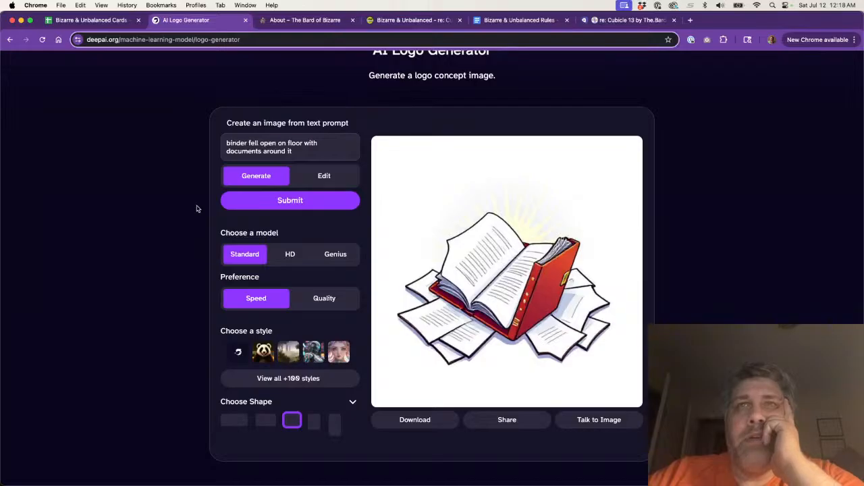
{"action": "left_click", "coordinate": [254, 204]}
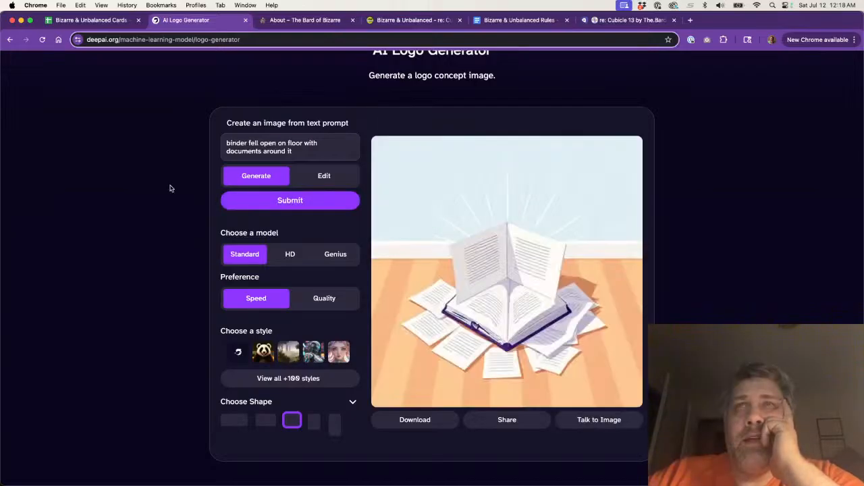
{"action": "left_click", "coordinate": [249, 205]}
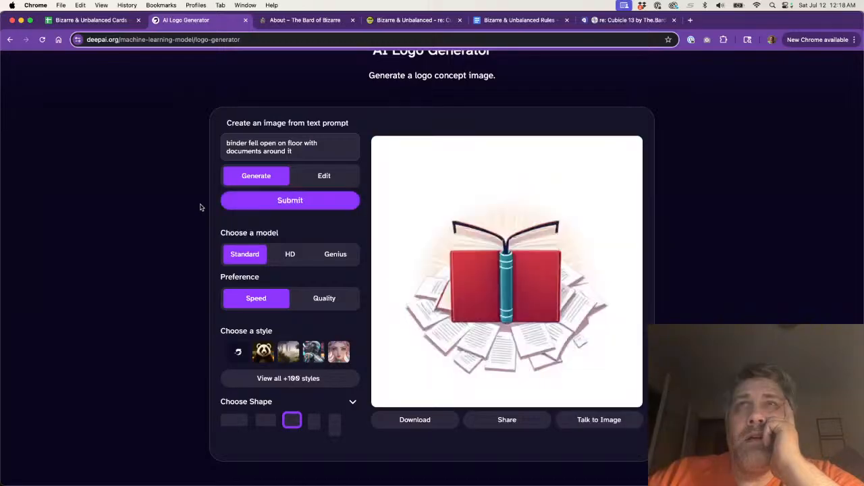
{"action": "left_click", "coordinate": [254, 205]}
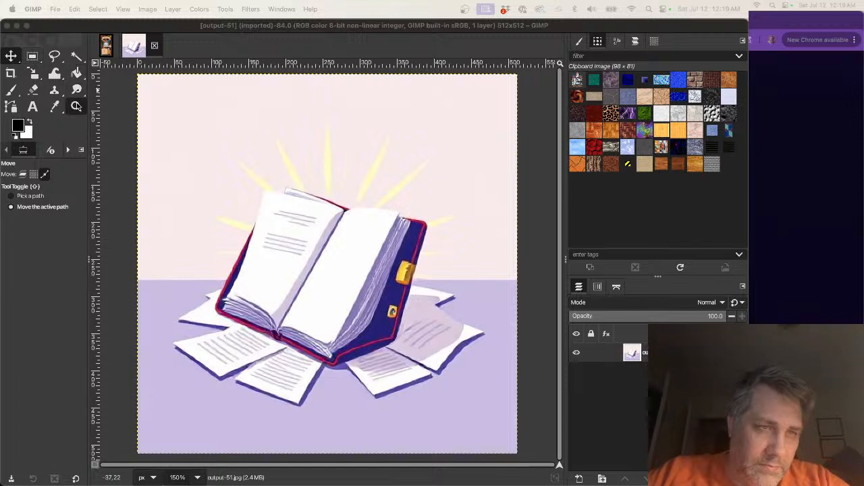
- Select the pink background behind the open book with Fuzzy Select at a threshold of 6.7
{"action": "left_click", "coordinate": [76, 57]}
{"action": "left_click", "coordinate": [167, 127]}
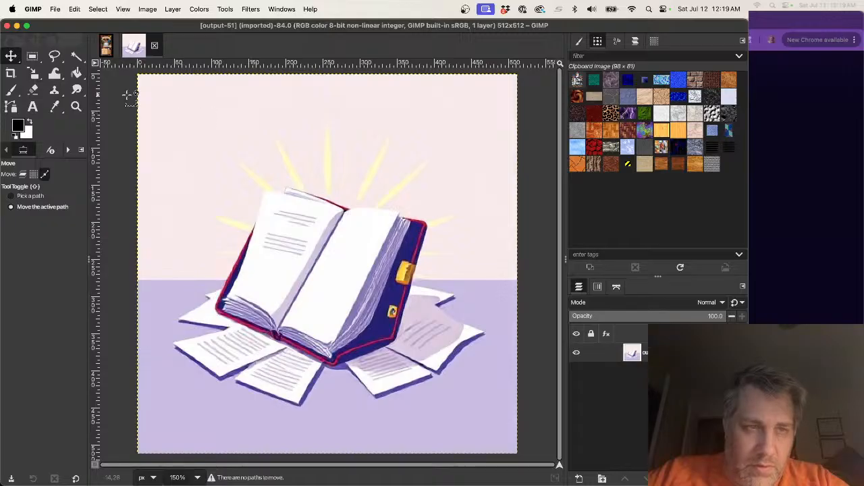
{"action": "left_click", "coordinate": [23, 175]}
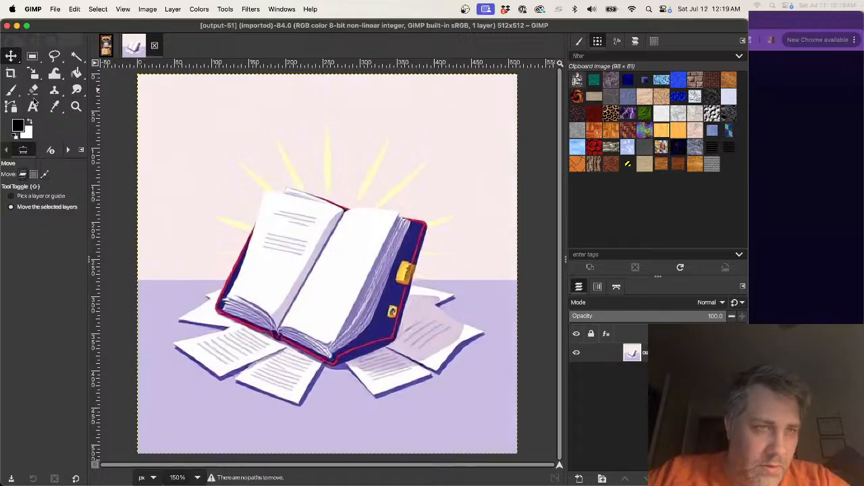
{"action": "left_click", "coordinate": [76, 59]}
{"action": "left_click", "coordinate": [170, 183]}
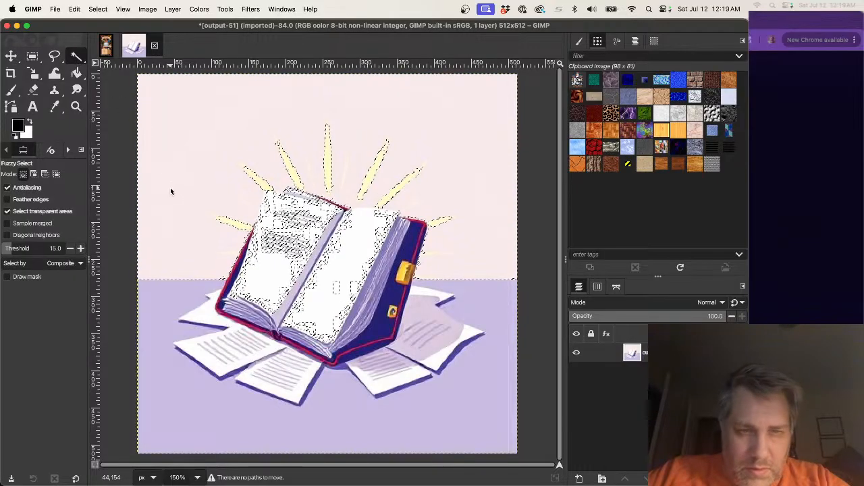
{"action": "left_click", "coordinate": [9, 248]}
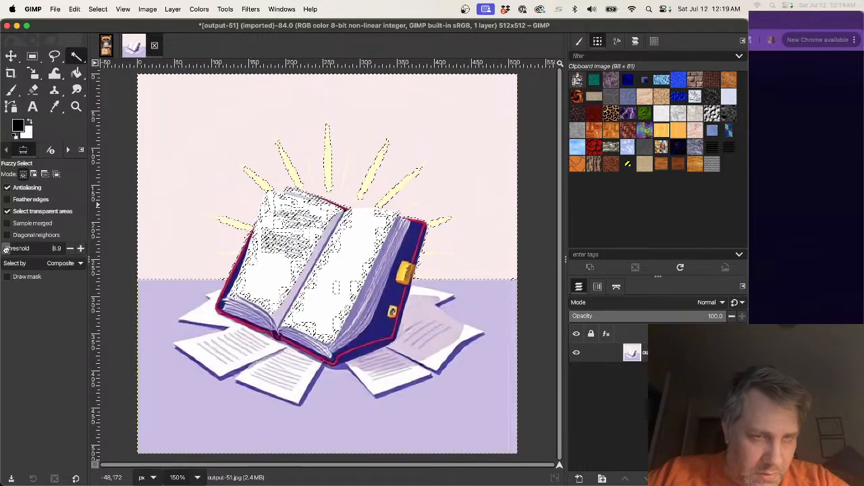
{"action": "left_click_drag", "start_coordinate": [10, 249], "coordinate": [6, 249]}
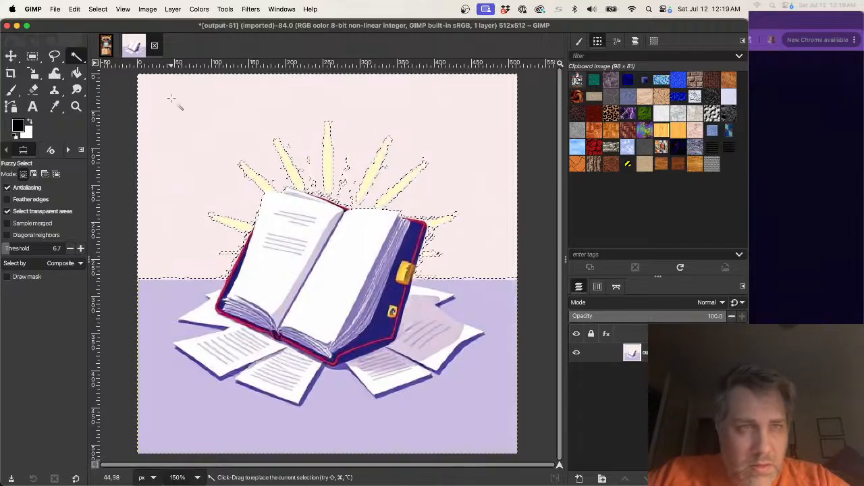
- Add a transparent 512 x 512 px layer above the image and fill the selected background area with black on it
{"action": "left_click", "coordinate": [173, 8]}
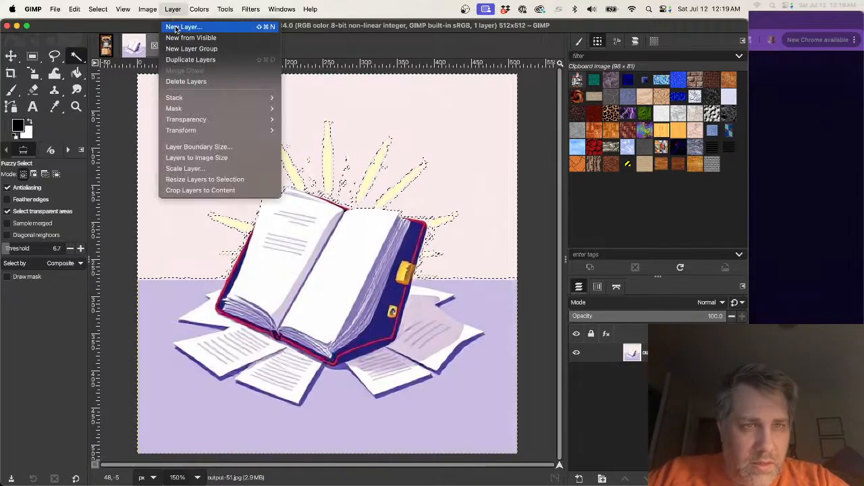
{"action": "left_click", "coordinate": [175, 27]}
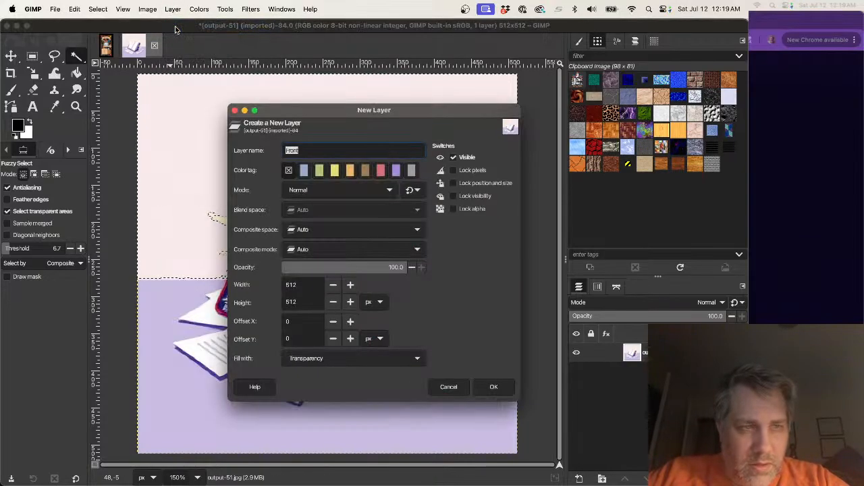
{"action": "left_click", "coordinate": [495, 386]}
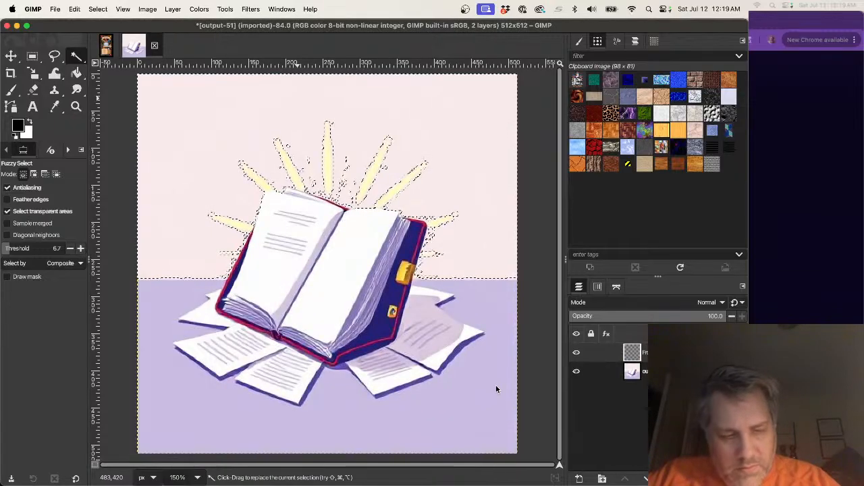
{"action": "key", "text": "super+comma"}
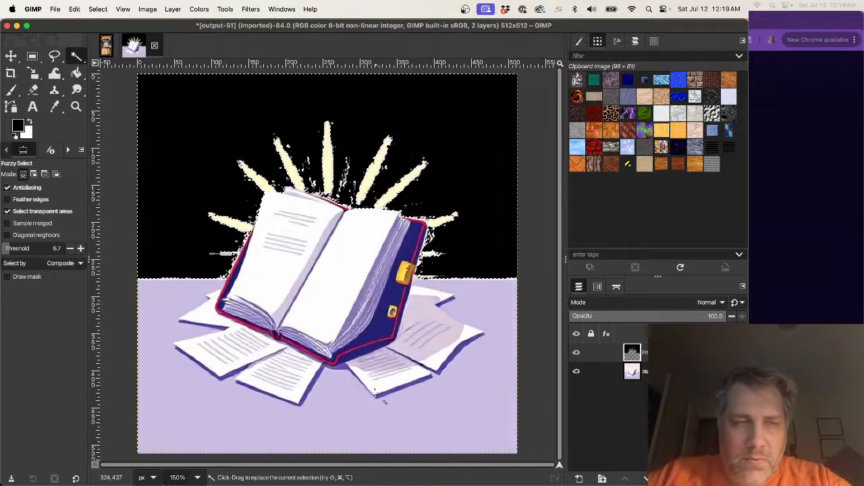
- Outline the light rays above and beside the book's upper edge with Free Select, following the book's contour, and fill the area with black
{"action": "key", "text": "f"}
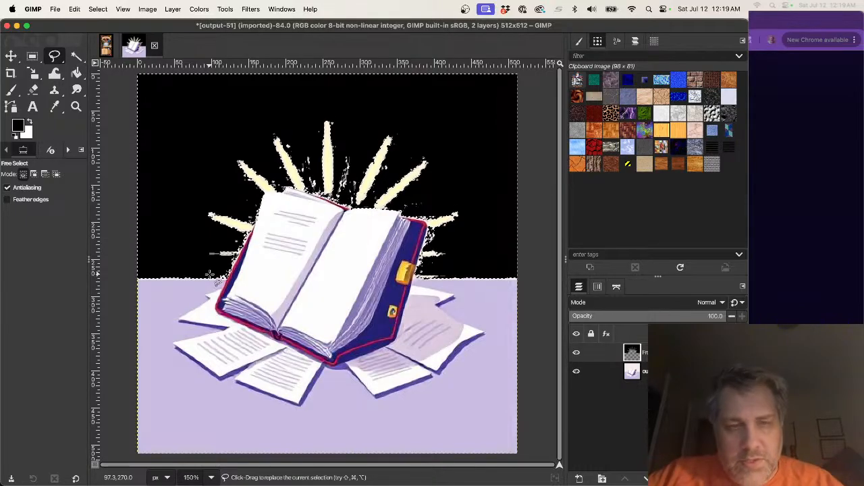
{"action": "scroll", "coordinate": [210, 275], "scroll_direction": "up", "scroll_amount": 1}
{"action": "scroll", "coordinate": [205, 276], "scroll_direction": "up", "scroll_amount": 3}
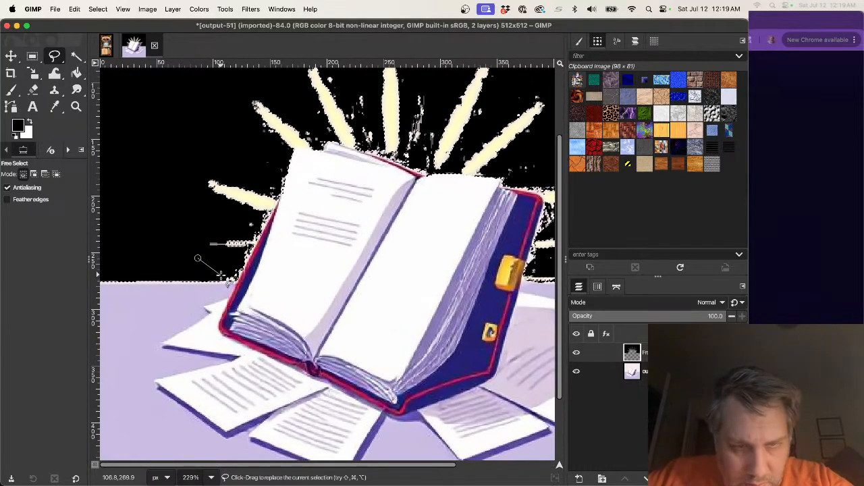
{"action": "left_click", "coordinate": [223, 280]}
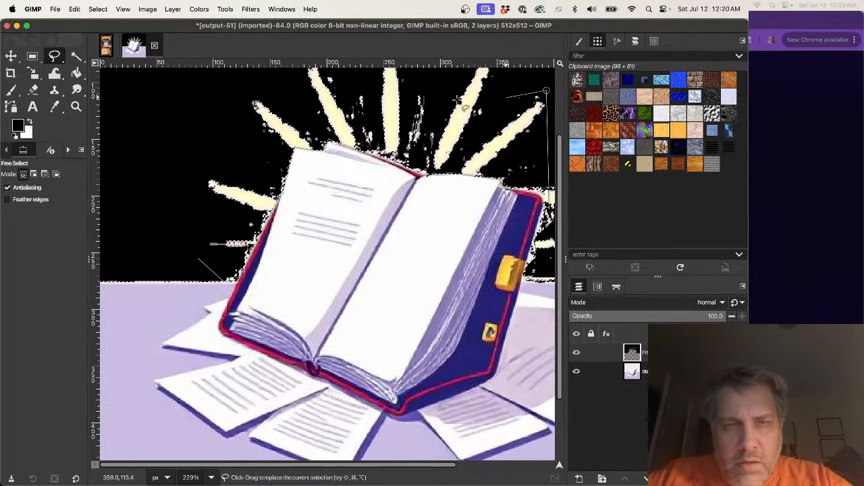
{"action": "left_click", "coordinate": [545, 90]}
{"action": "left_click", "coordinate": [276, 75]}
{"action": "left_click", "coordinate": [181, 106]}
{"action": "left_click", "coordinate": [198, 258]}
{"action": "key", "text": "Return"}
{"action": "key", "text": "super+comma"}
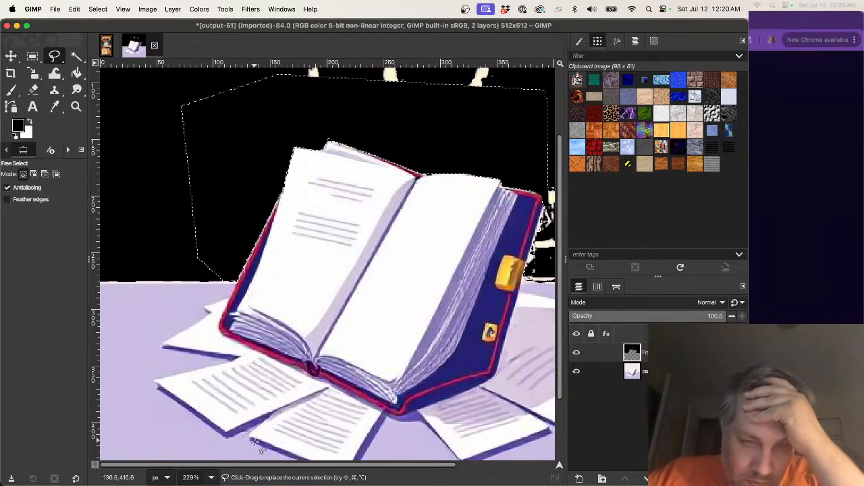
- Outline the remaining rays beside the clasp side of the book with Free Select and fill them with black
{"action": "left_click_drag", "start_coordinate": [256, 463], "coordinate": [355, 462]}
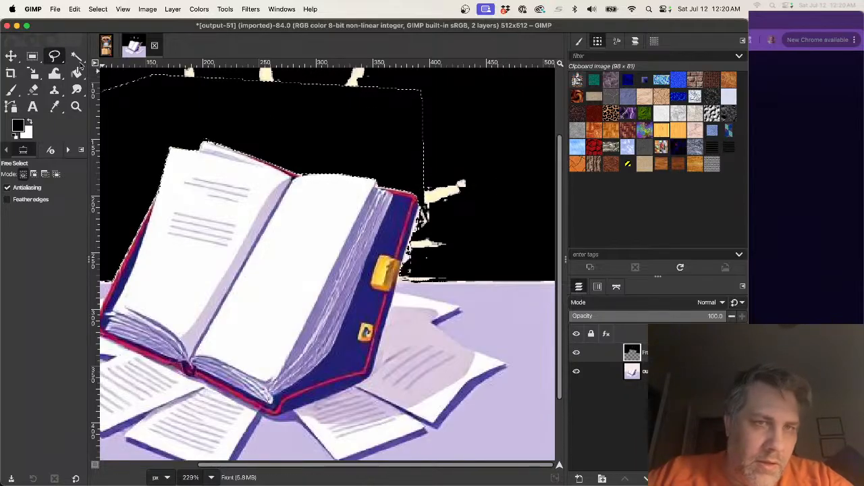
{"action": "left_click", "coordinate": [334, 117]}
{"action": "left_click", "coordinate": [494, 91]}
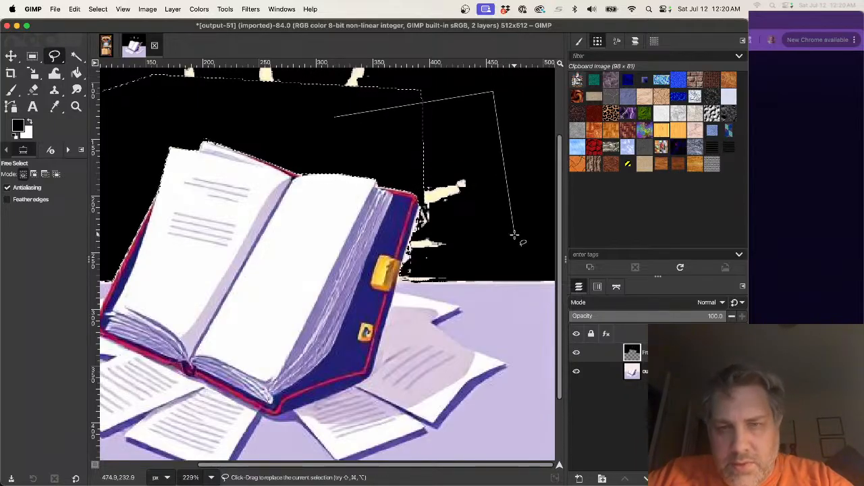
{"action": "left_click", "coordinate": [515, 238]}
{"action": "left_click", "coordinate": [458, 279]}
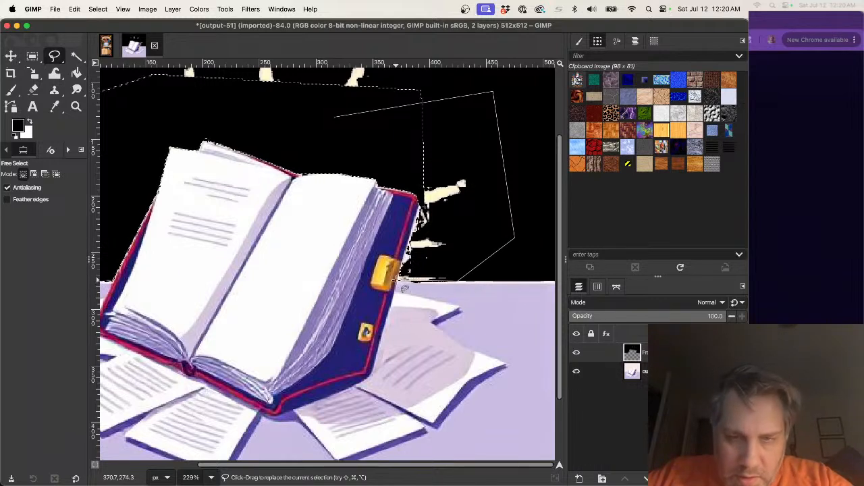
{"action": "left_click", "coordinate": [396, 280]}
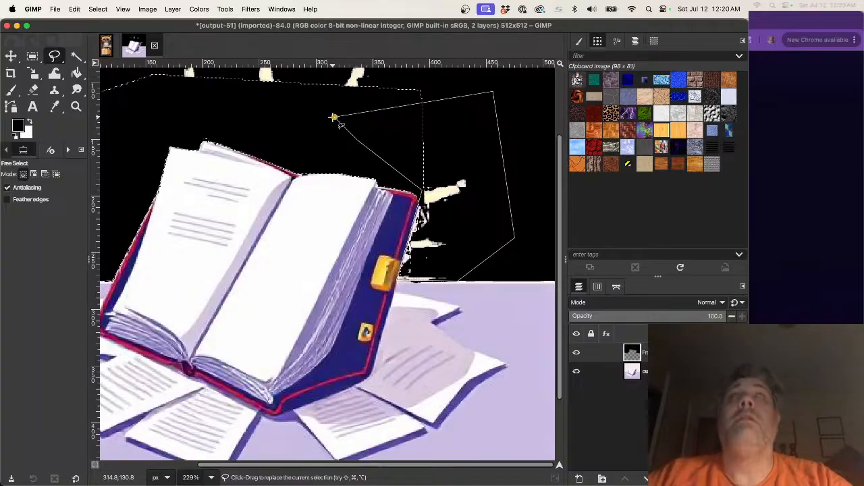
{"action": "left_click", "coordinate": [333, 117]}
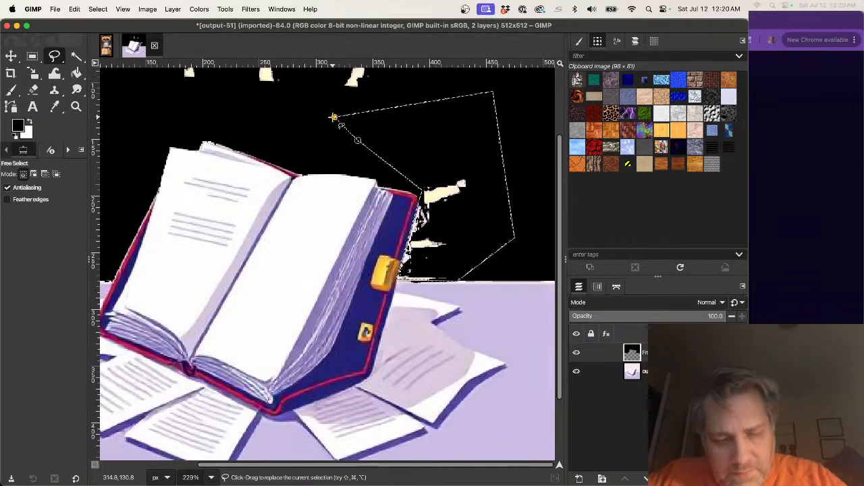
{"action": "key", "text": "Delete"}
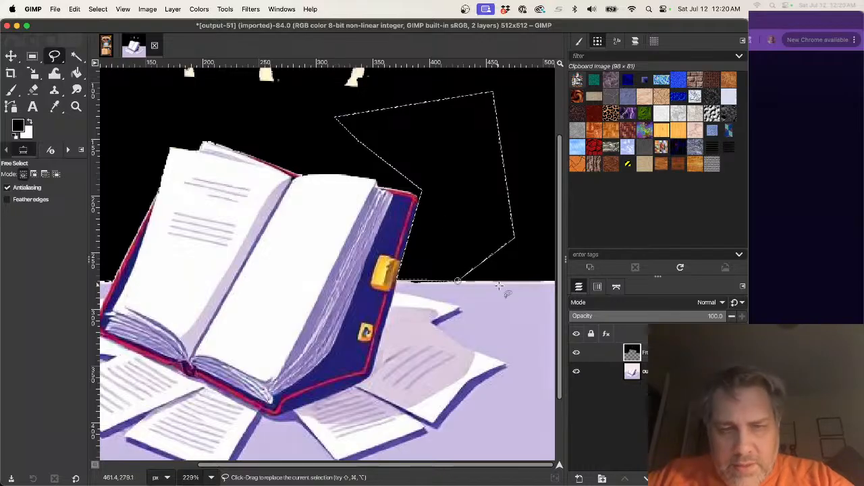
- Enclose the three leftover ray tips high above the book in a Free Select polygon and fill it with black
{"action": "scroll", "coordinate": [188, 159], "scroll_direction": "up", "scroll_amount": 3}
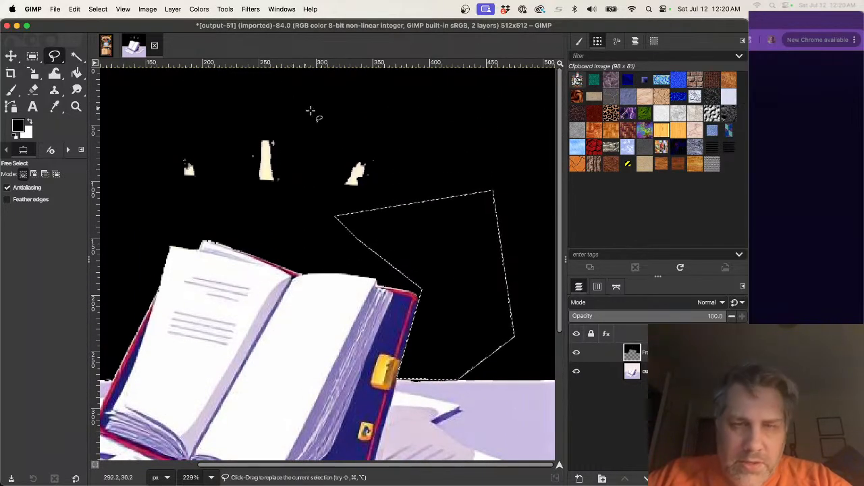
{"action": "left_click", "coordinate": [321, 108]}
{"action": "left_click", "coordinate": [401, 172]}
{"action": "left_click", "coordinate": [357, 199]}
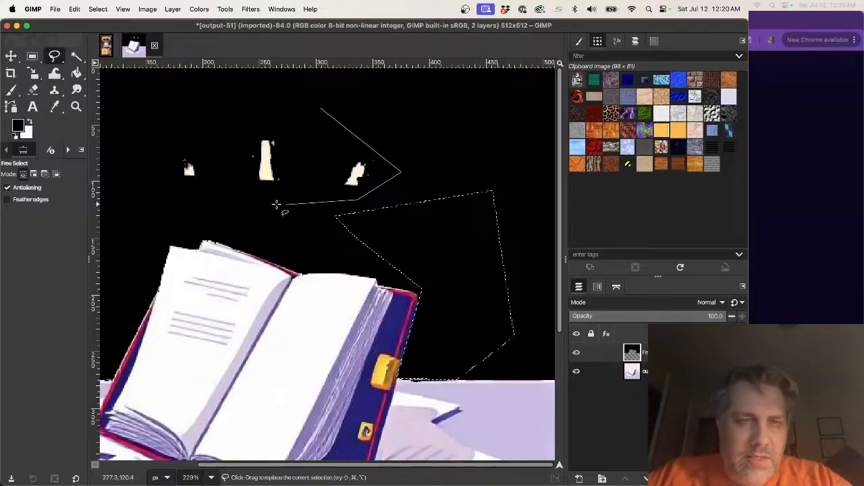
{"action": "left_click", "coordinate": [206, 203]}
{"action": "left_click", "coordinate": [161, 195]}
{"action": "left_click", "coordinate": [162, 121]}
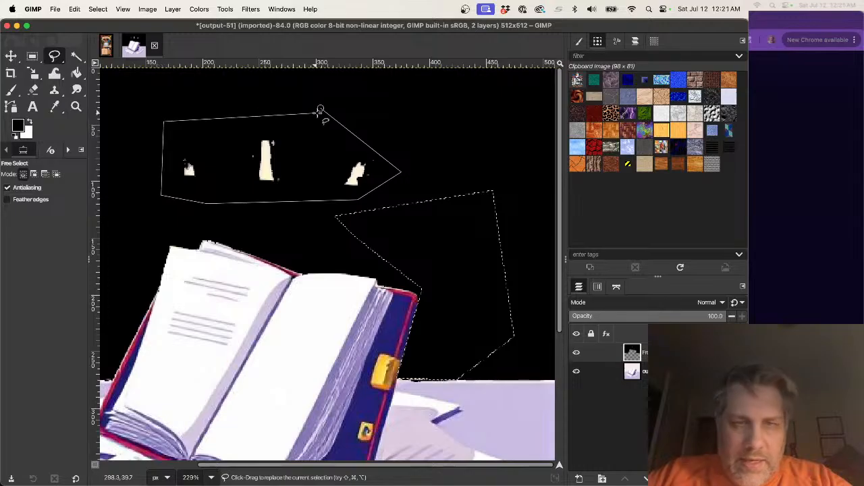
{"action": "double_click", "coordinate": [321, 108]}
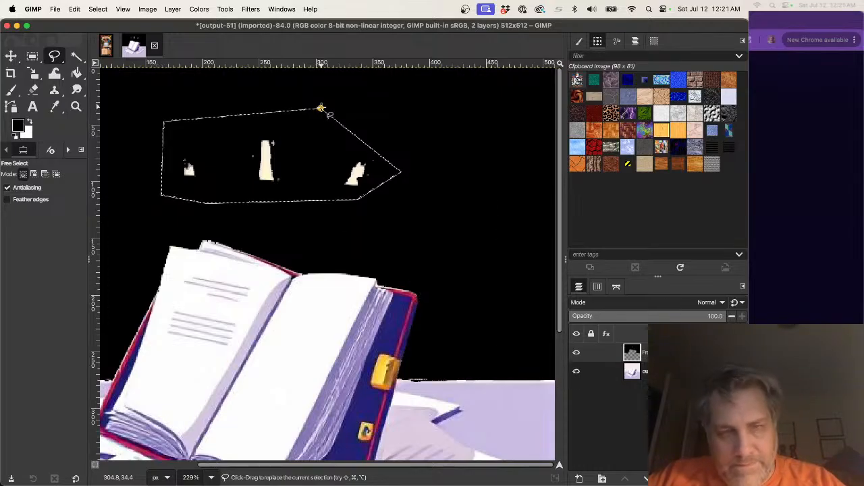
{"action": "key", "text": "Delete"}
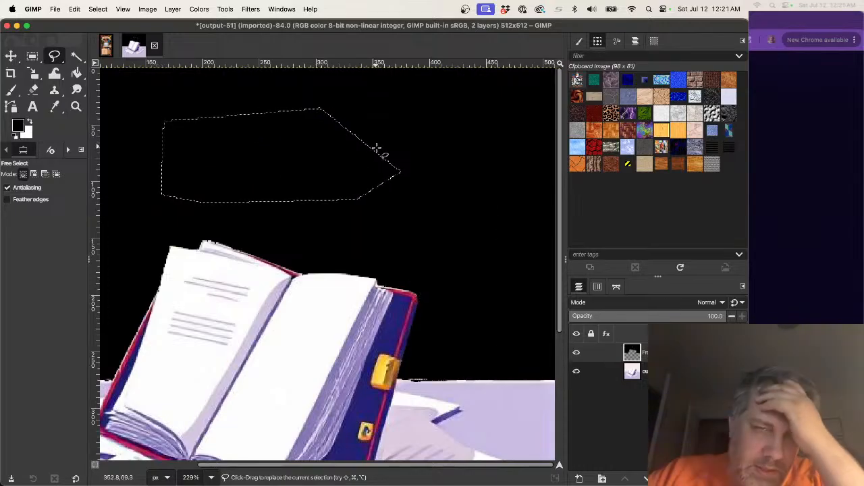
- Drop the existing selection and enclose the thin ray remnant beside the book's clasp, just above the table edge, in a Free Select polygon
{"action": "left_click", "coordinate": [98, 9]}
{"action": "left_click", "coordinate": [103, 39]}
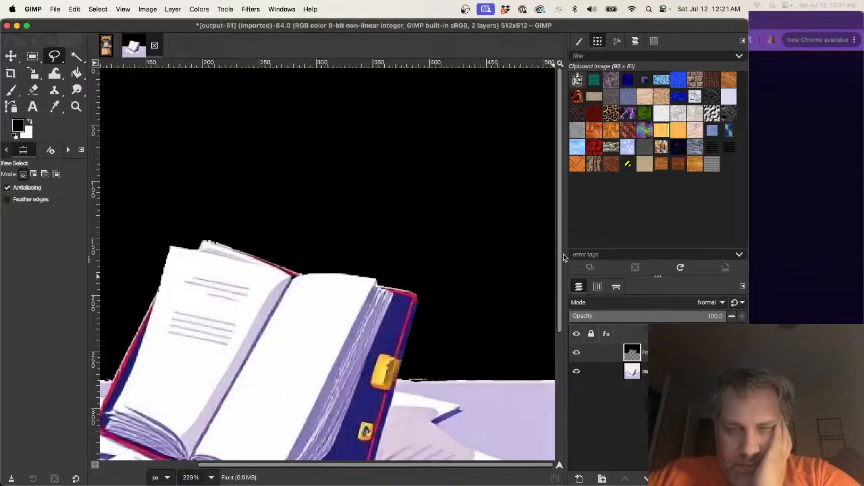
{"action": "scroll", "coordinate": [559, 255], "scroll_direction": "down", "scroll_amount": 5}
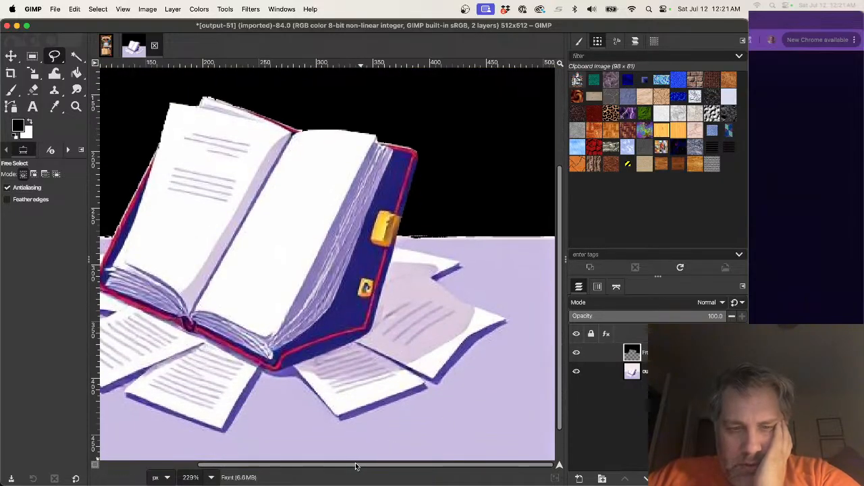
{"action": "scroll", "coordinate": [356, 466], "scroll_direction": "right", "scroll_amount": 1}
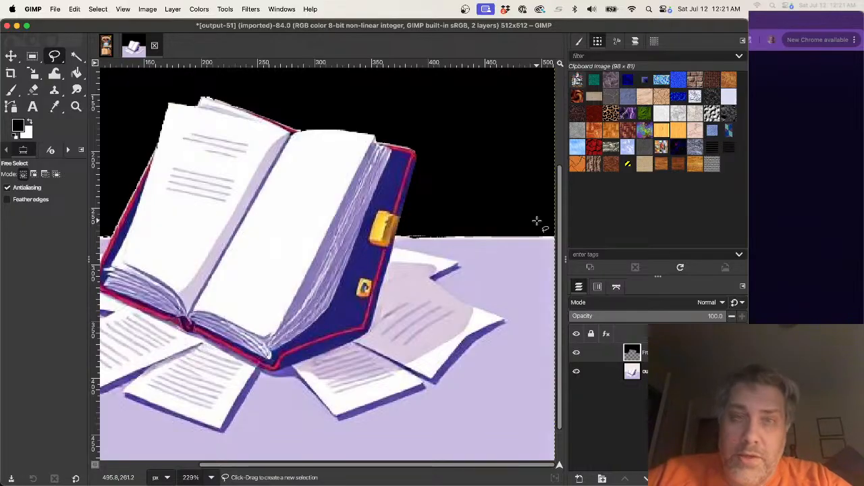
{"action": "left_click", "coordinate": [502, 219]}
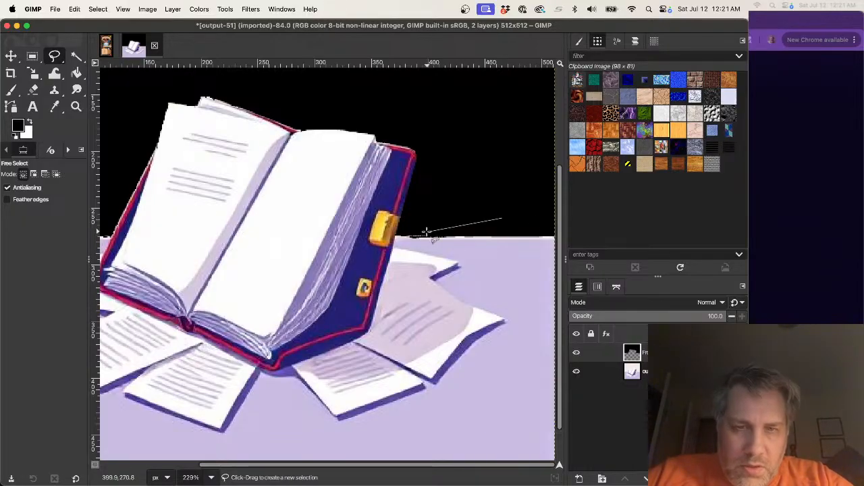
{"action": "left_click", "coordinate": [425, 237]}
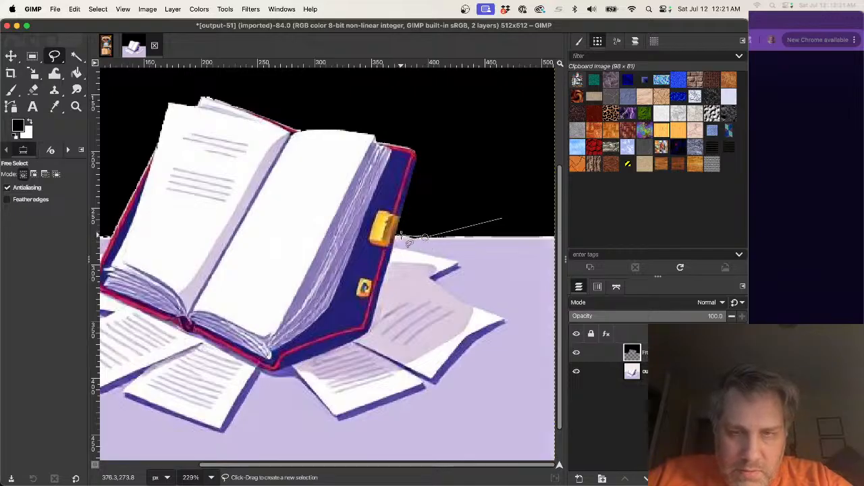
{"action": "left_click", "coordinate": [401, 237]}
{"action": "left_click", "coordinate": [492, 209]}
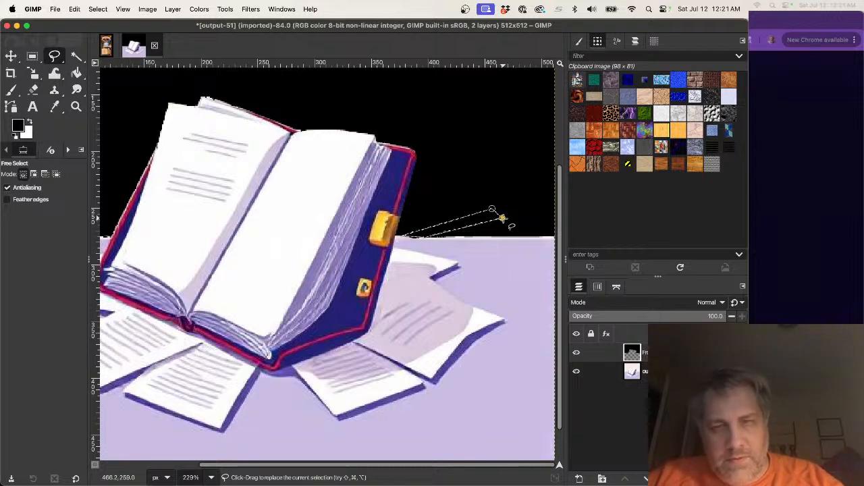
{"action": "key", "text": "Return"}
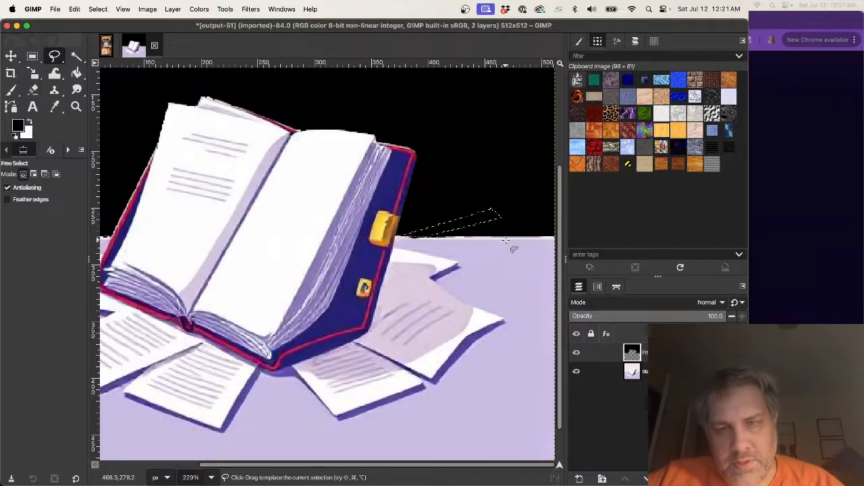
- Clear the polygon selection beside the clasp so that nothing is selected
{"action": "scroll", "coordinate": [508, 246], "scroll_direction": "down", "scroll_amount": 5}
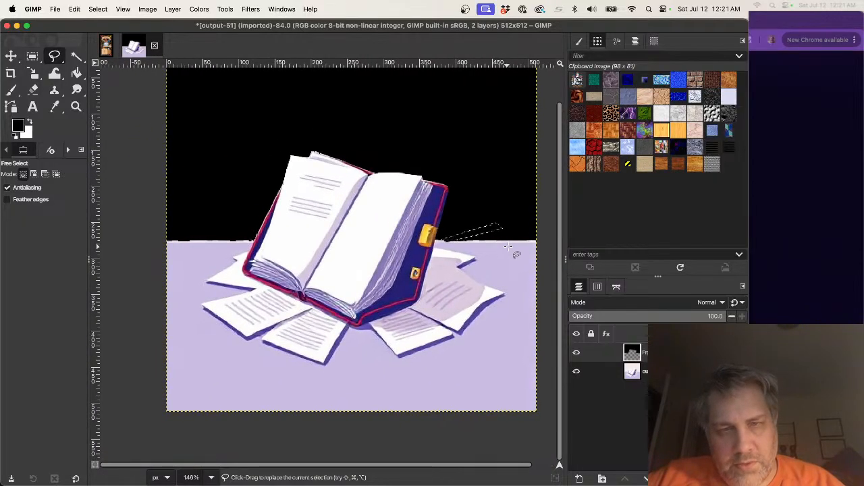
{"action": "left_click_drag", "start_coordinate": [559, 230], "coordinate": [559, 194]}
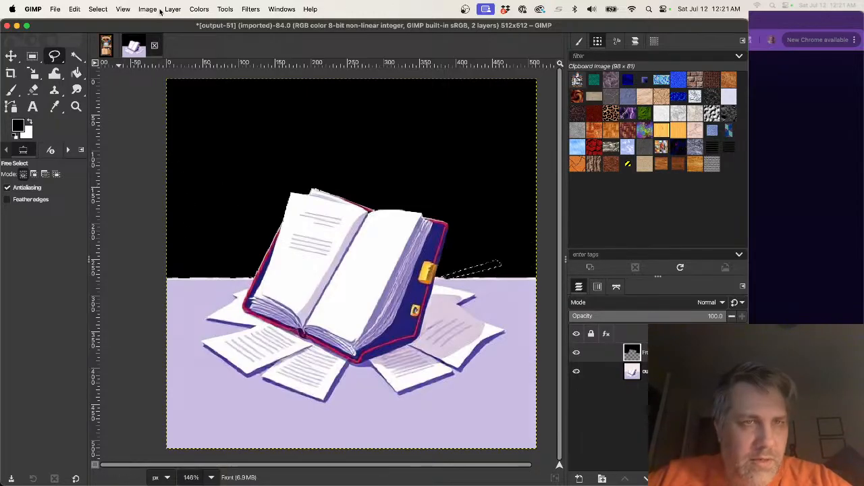
{"action": "left_click", "coordinate": [98, 9]}
{"action": "left_click", "coordinate": [98, 38]}
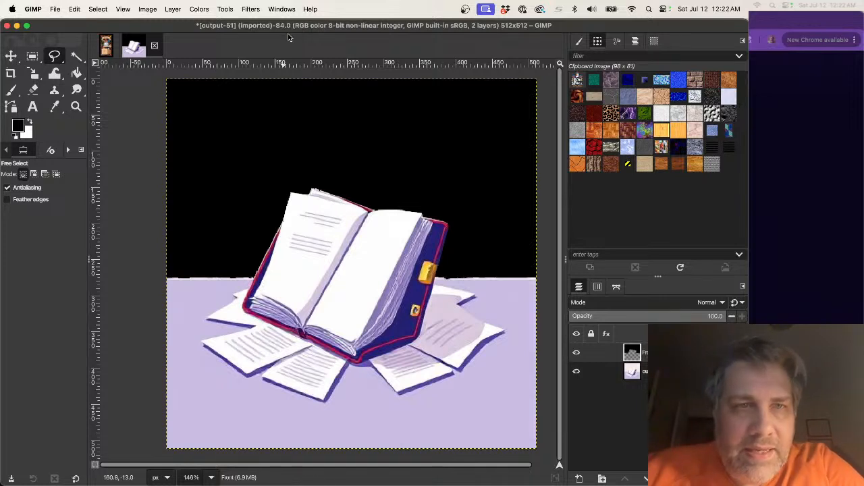
{"action": "left_click", "coordinate": [251, 9]}
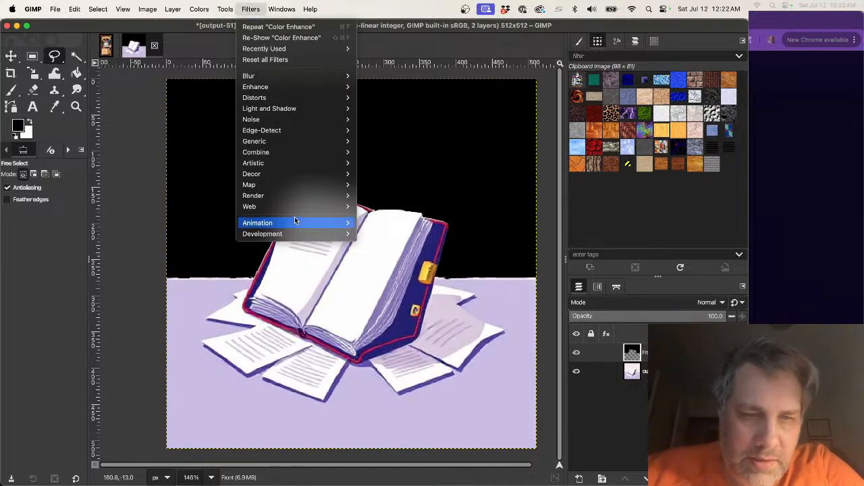
{"action": "mouse_move", "coordinate": [293, 222]}
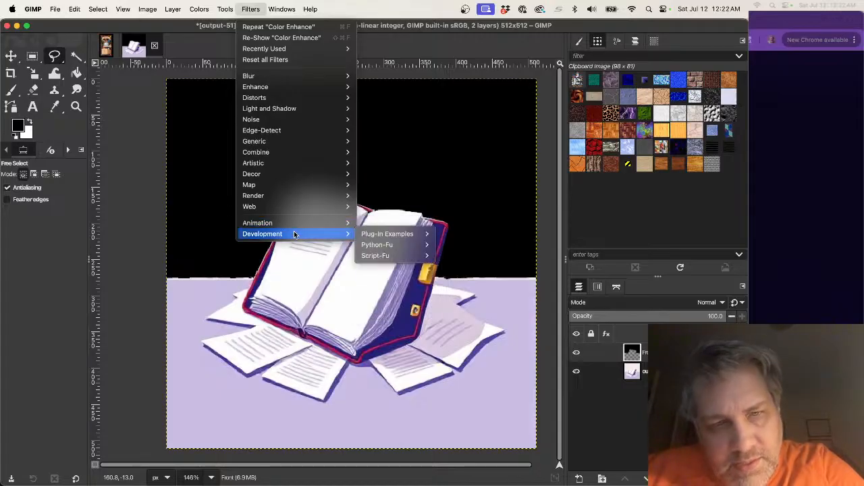
{"action": "mouse_move", "coordinate": [379, 234]}
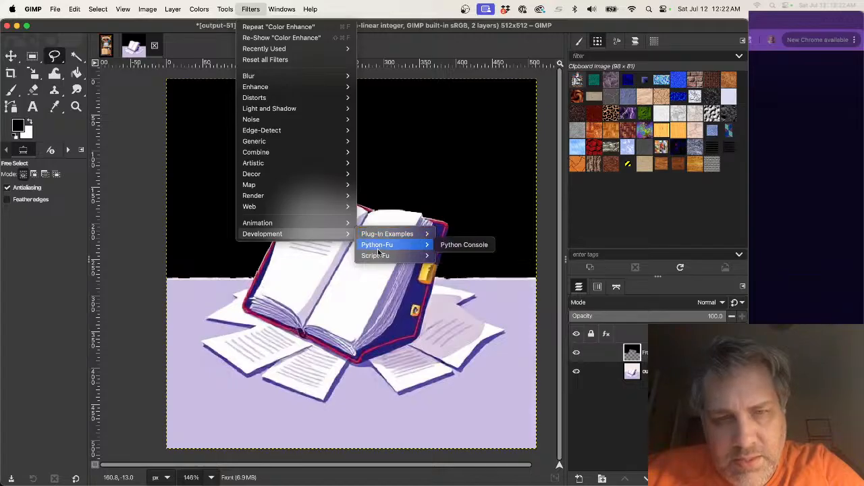
{"action": "mouse_move", "coordinate": [377, 260]}
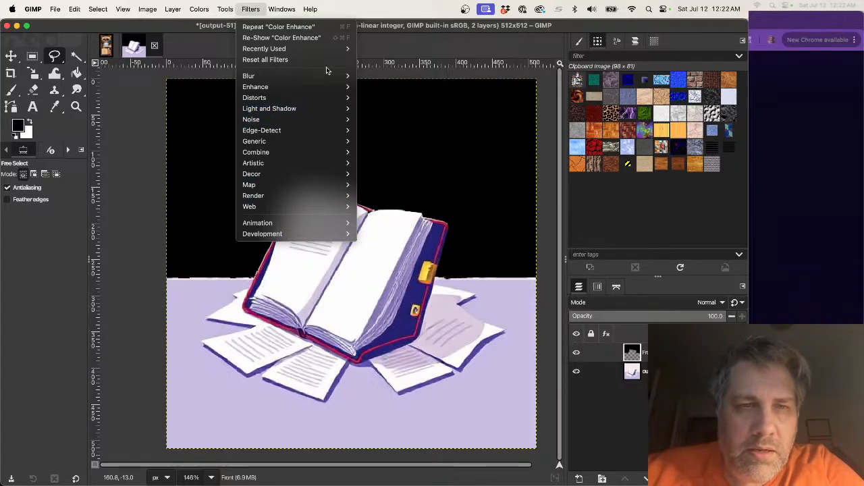
{"action": "mouse_move", "coordinate": [281, 9]}
{"action": "mouse_move", "coordinate": [251, 9]}
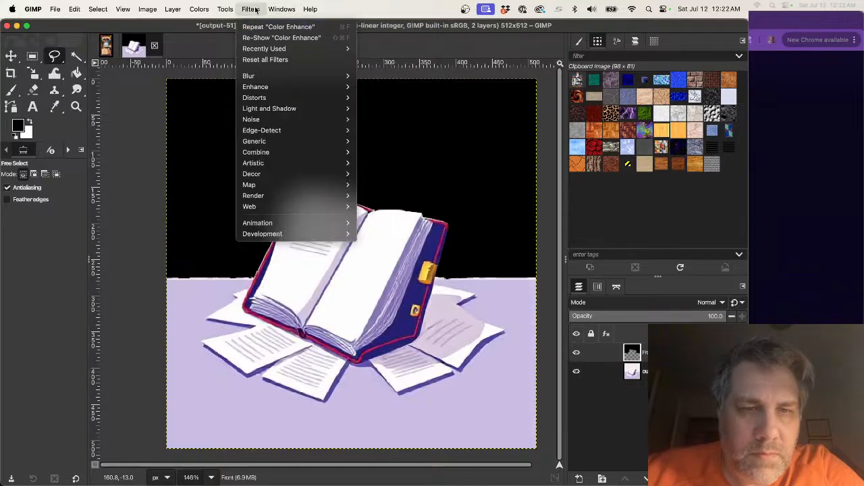
{"action": "mouse_move", "coordinate": [271, 110]}
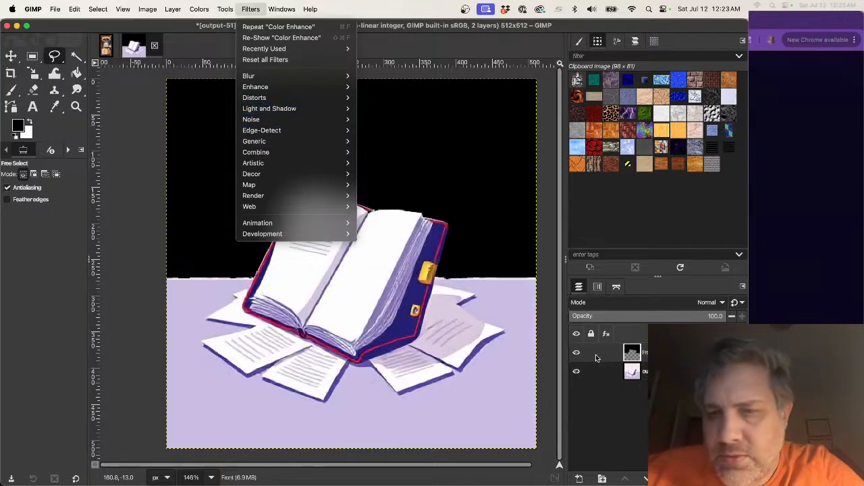
{"action": "left_click", "coordinate": [633, 422]}
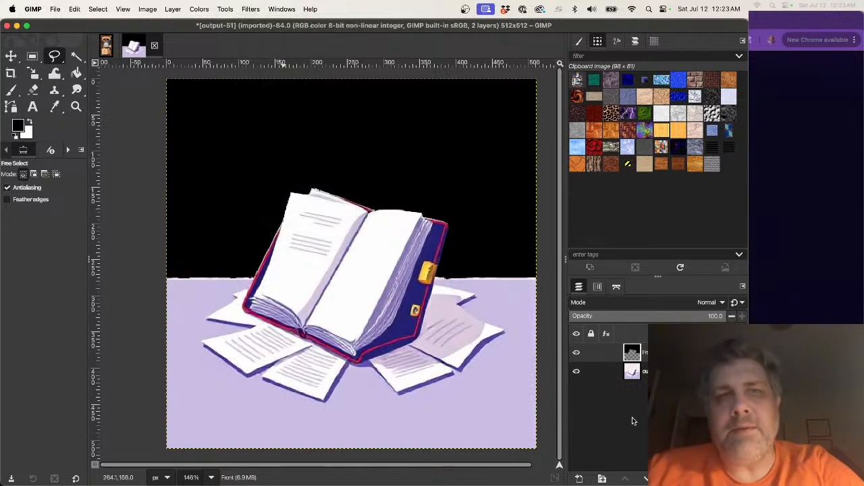
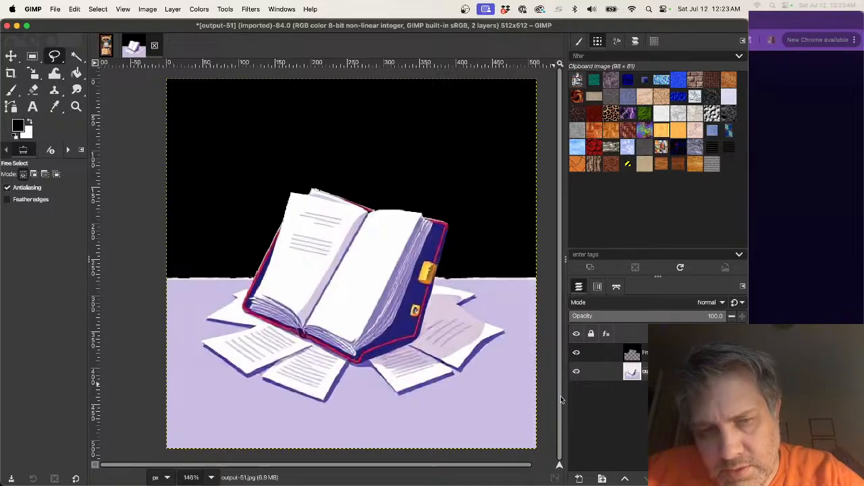
- Try the automatic Color Enhance on the book image layer and undo it
{"action": "left_click", "coordinate": [196, 8]}
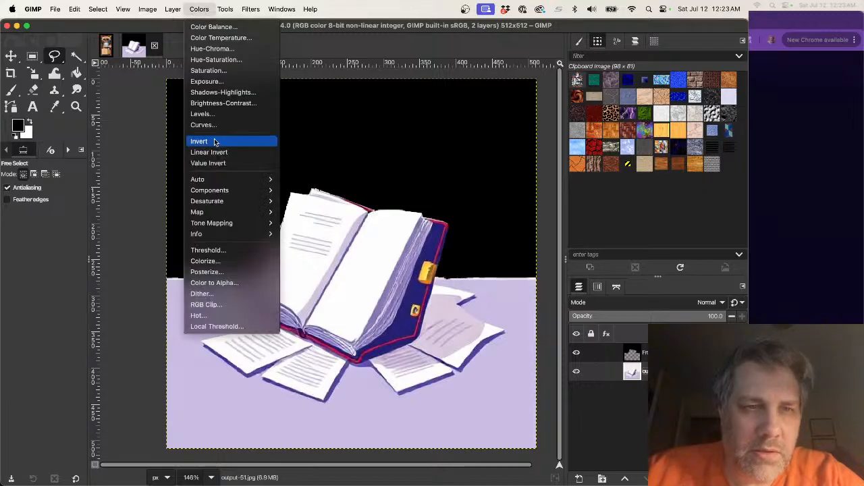
{"action": "mouse_move", "coordinate": [223, 181]}
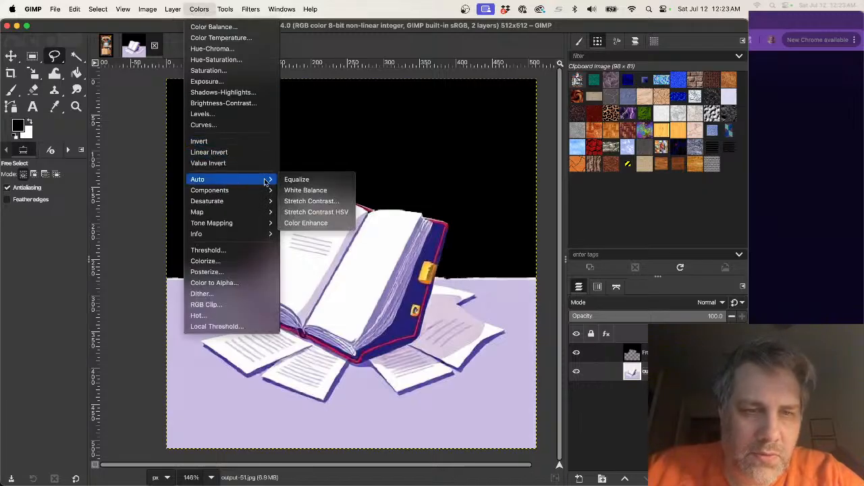
{"action": "left_click", "coordinate": [285, 225]}
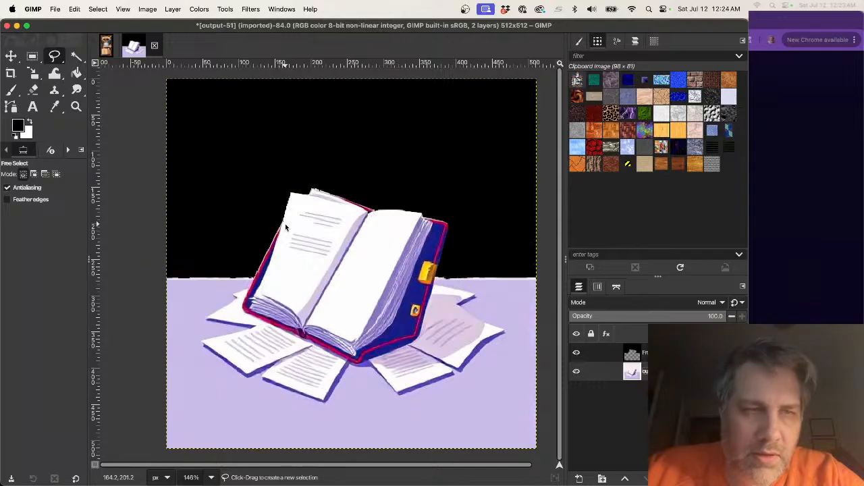
{"action": "left_click", "coordinate": [75, 9]}
{"action": "left_click", "coordinate": [74, 9]}
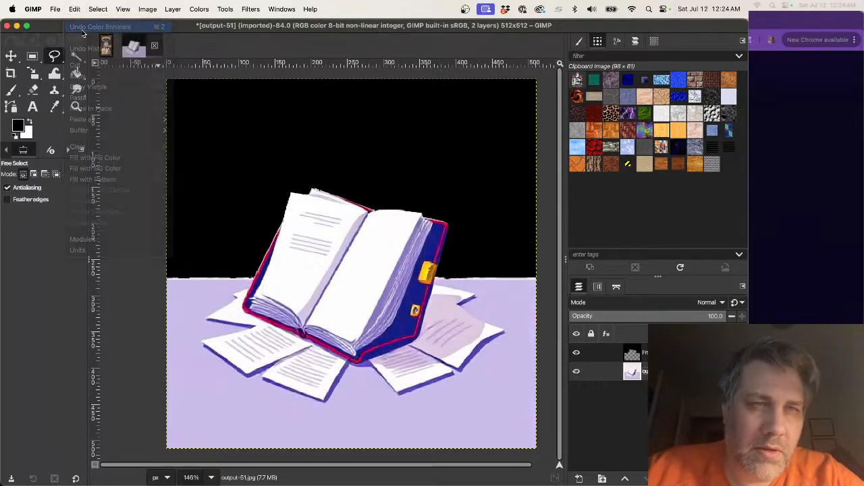
- Raise the book image layer's contrast to 8 with Brightness-Contrast, keeping brightness at 0
{"action": "left_click", "coordinate": [201, 9]}
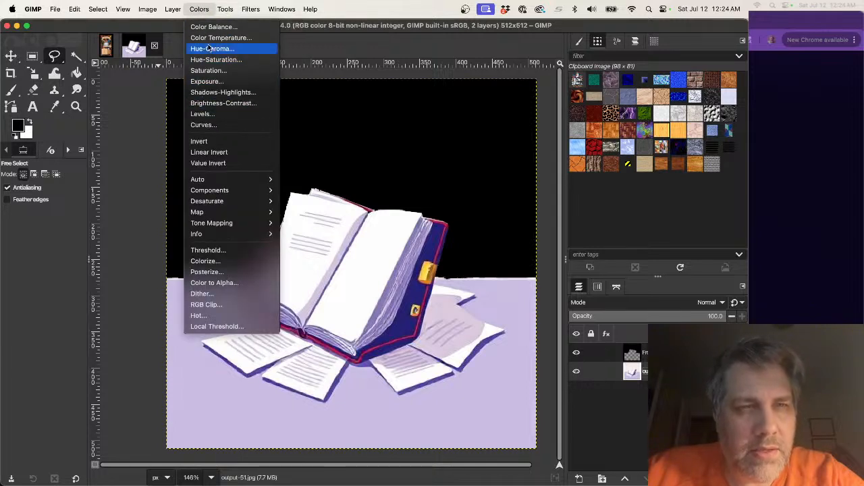
{"action": "left_click", "coordinate": [224, 103]}
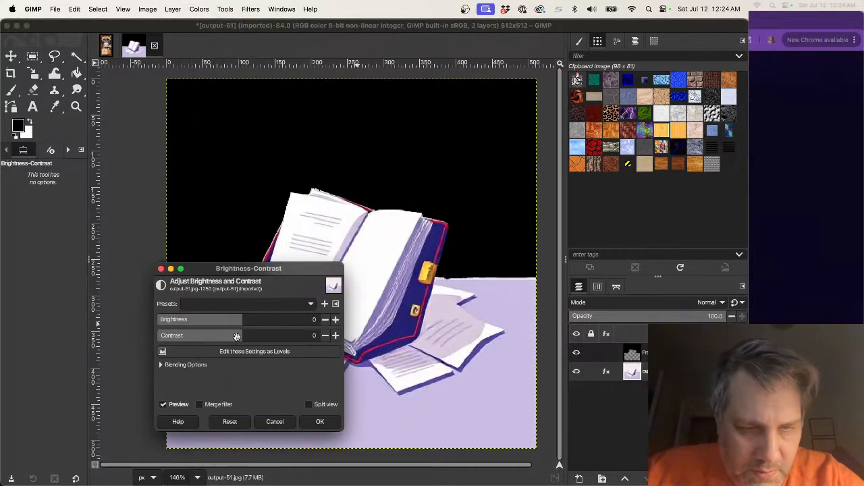
{"action": "mouse_move", "coordinate": [238, 335]}
{"action": "left_mouse_down"}
{"action": "mouse_move", "coordinate": [252, 336]}
{"action": "mouse_move", "coordinate": [243, 335]}
{"action": "left_mouse_up"}
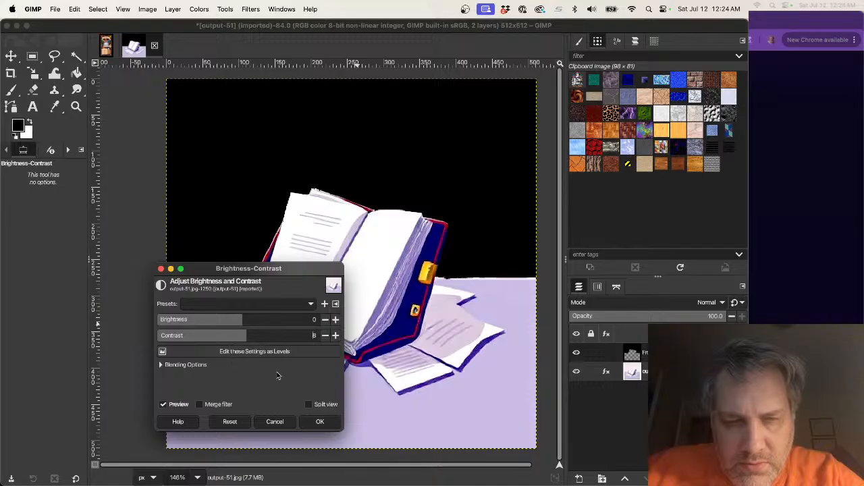
{"action": "left_click", "coordinate": [313, 418]}
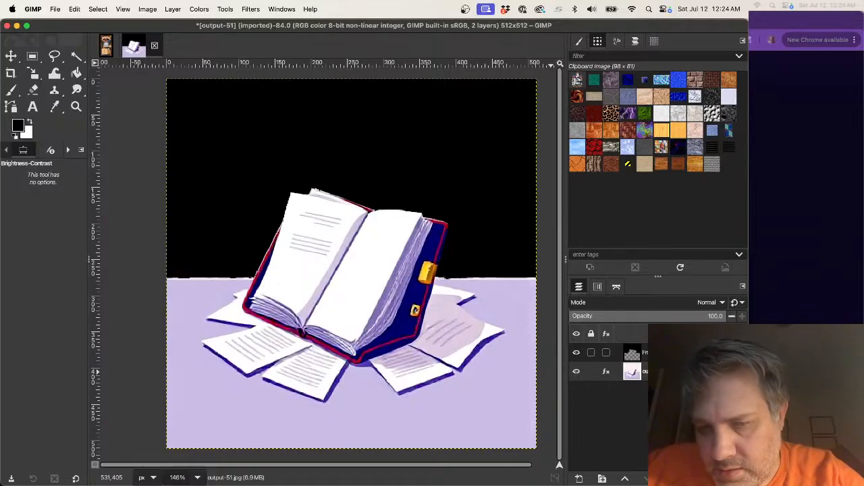
- Select the black background layer above the book image and lock its alpha channel
{"action": "left_click", "coordinate": [615, 352]}
{"action": "left_click", "coordinate": [591, 352]}
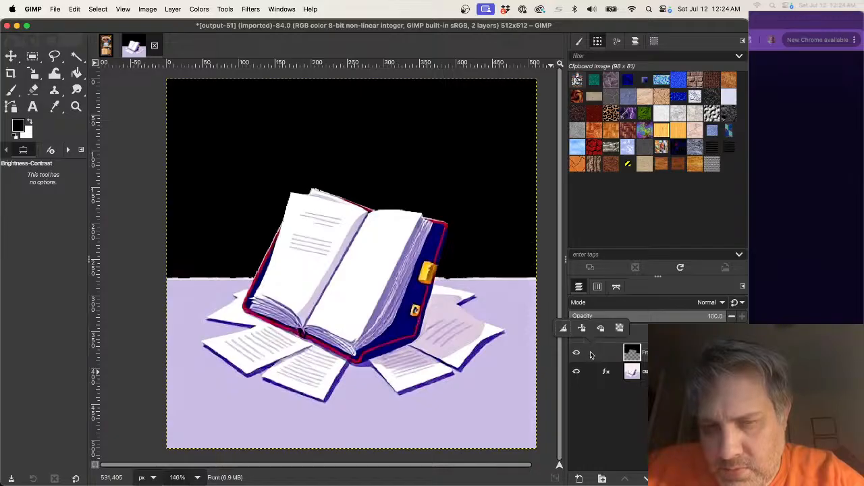
{"action": "left_click", "coordinate": [621, 328]}
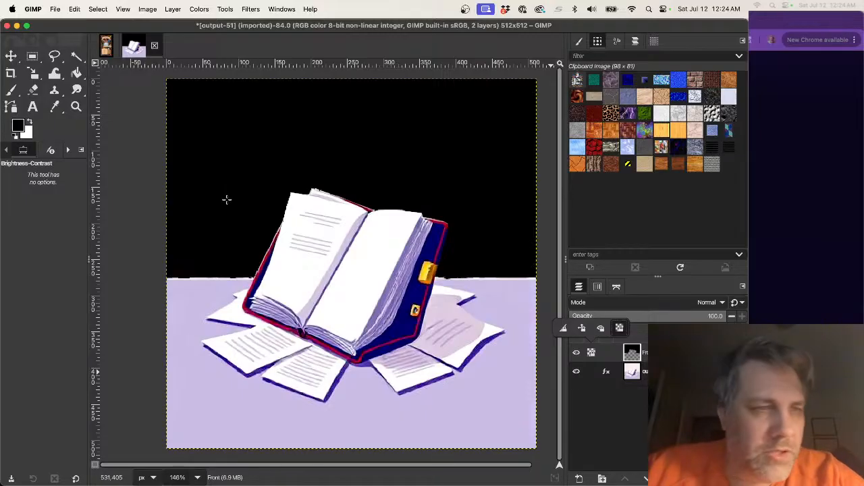
{"action": "left_click", "coordinate": [18, 127]}
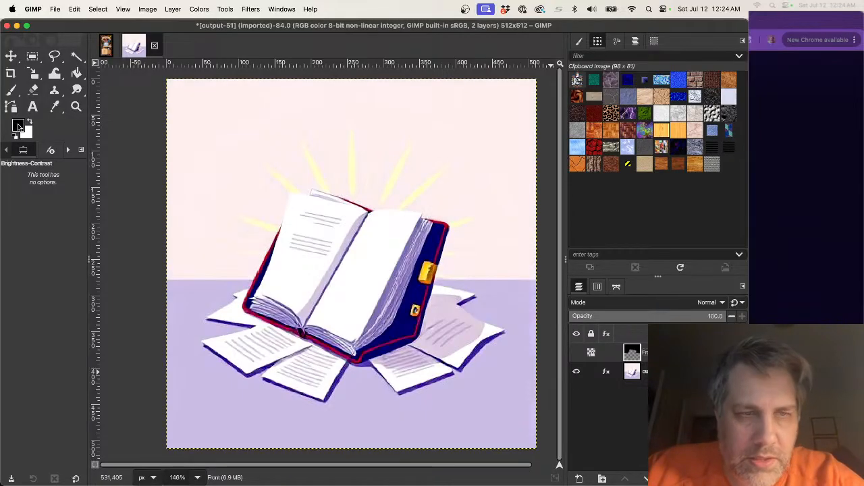
{"action": "left_click", "coordinate": [18, 127]}
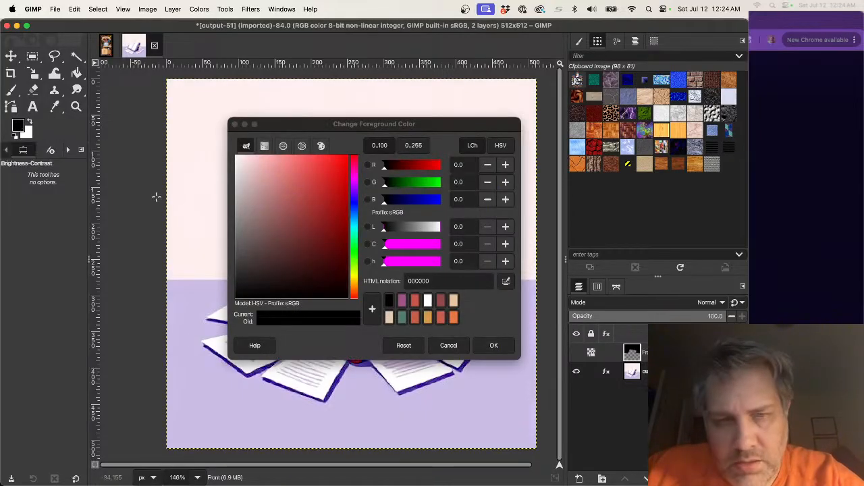
{"action": "left_click", "coordinate": [450, 344]}
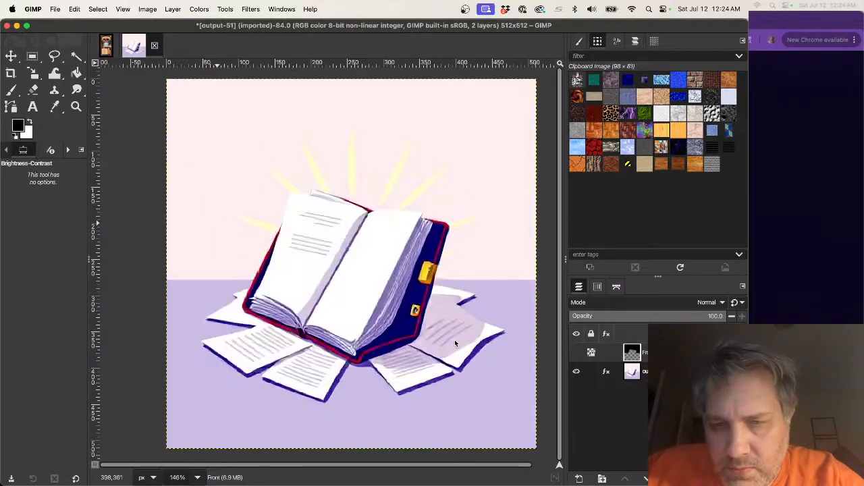
{"action": "left_click", "coordinate": [577, 352]}
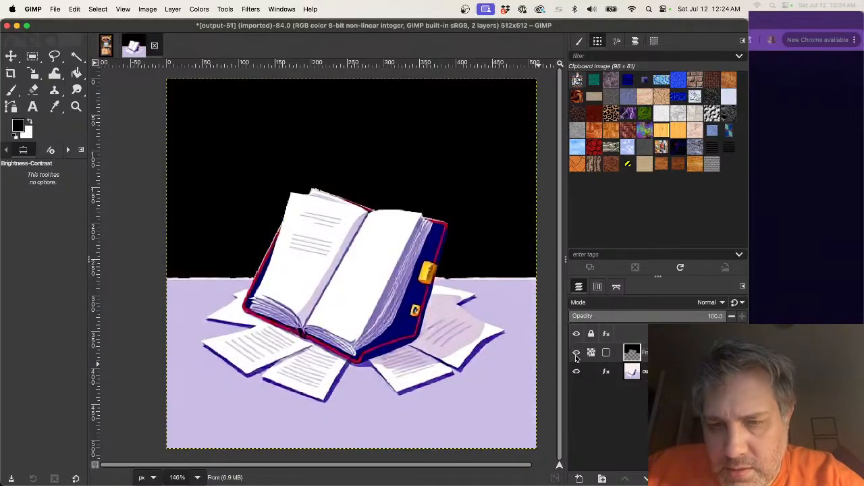
- Set the foreground colour to the dark blue 273590
{"action": "left_click", "coordinate": [21, 126]}
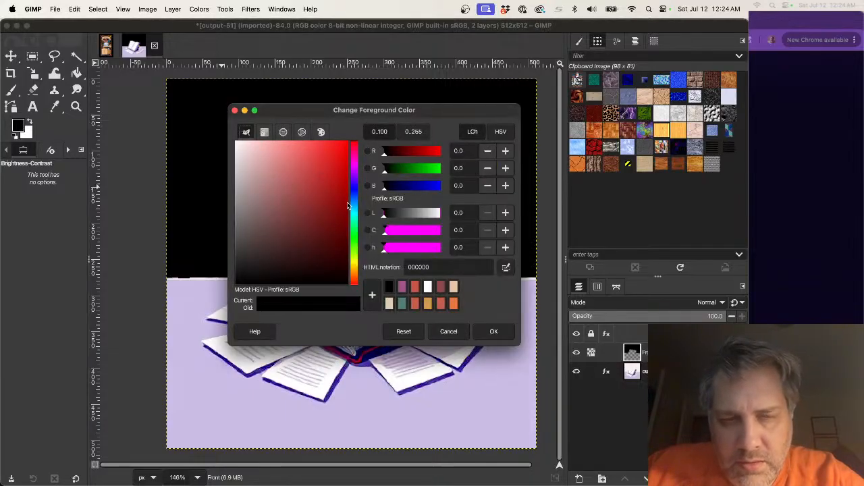
{"action": "left_click", "coordinate": [355, 193]}
{"action": "left_click", "coordinate": [317, 204]}
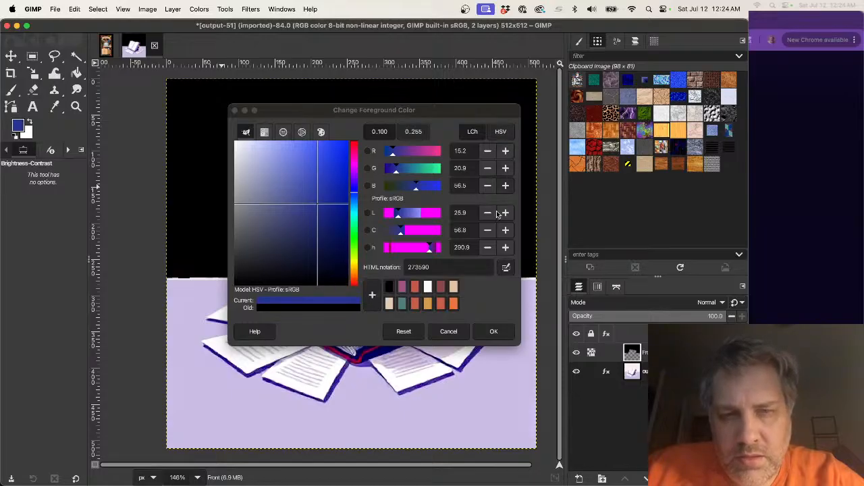
{"action": "left_click", "coordinate": [493, 330]}
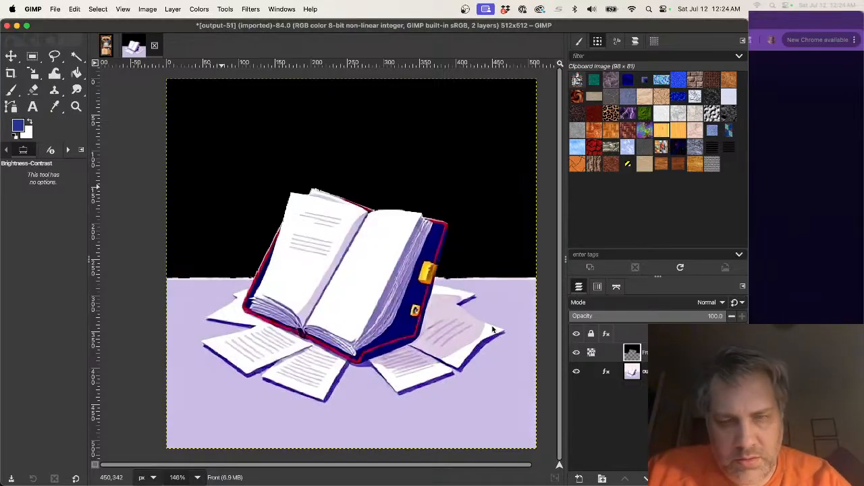
- Fill the alpha-locked Front layer with the dark blue foreground colour and unlock its alpha channel
{"action": "key", "text": "super+comma"}
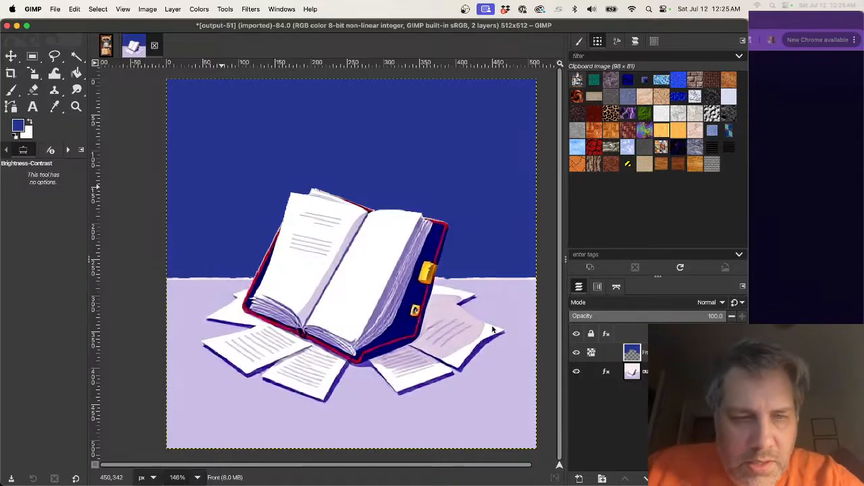
{"action": "scroll", "coordinate": [273, 262], "scroll_direction": "up", "scroll_amount": 5, "text": "ctrl"}
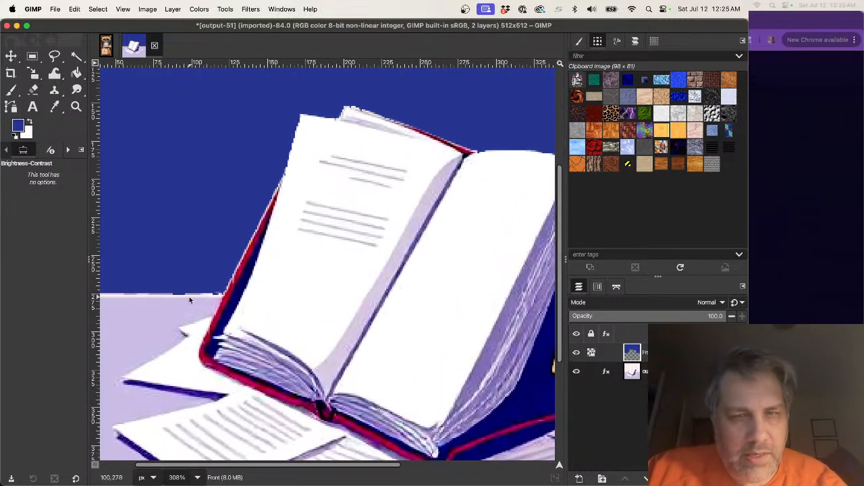
{"action": "left_click", "coordinate": [591, 353]}
{"action": "left_click", "coordinate": [614, 328]}
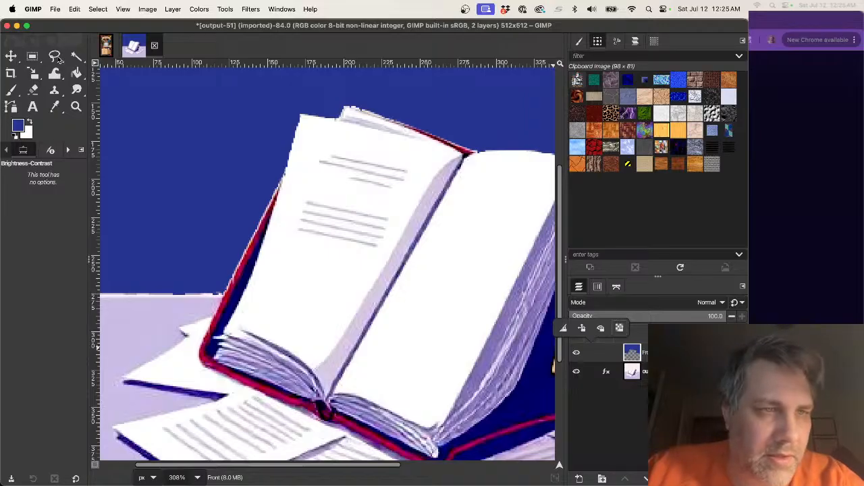
- Free-select the background wedge bounded by the table edge and the book's left cover edge, and fill it with the dark blue
{"action": "left_click", "coordinate": [59, 59]}
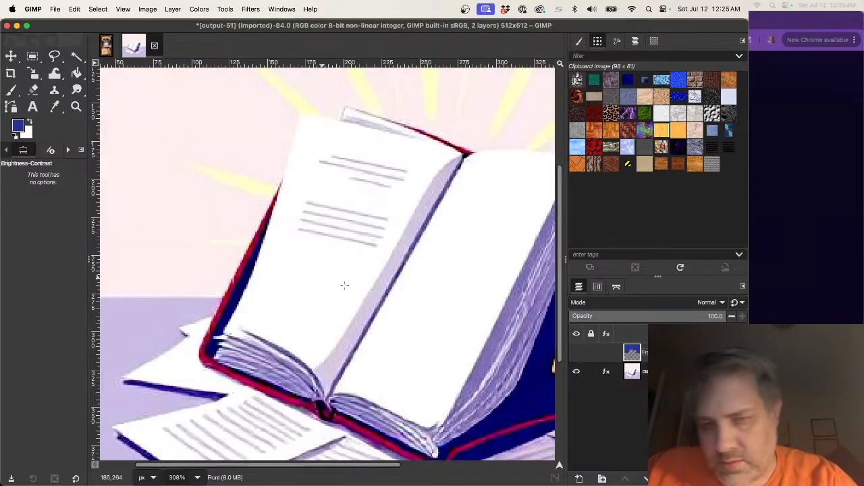
{"action": "left_click", "coordinate": [577, 353]}
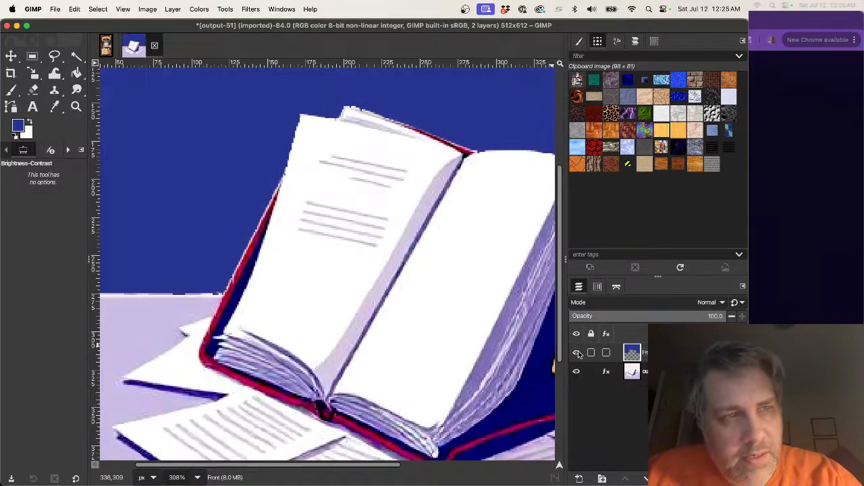
{"action": "left_click", "coordinate": [52, 58]}
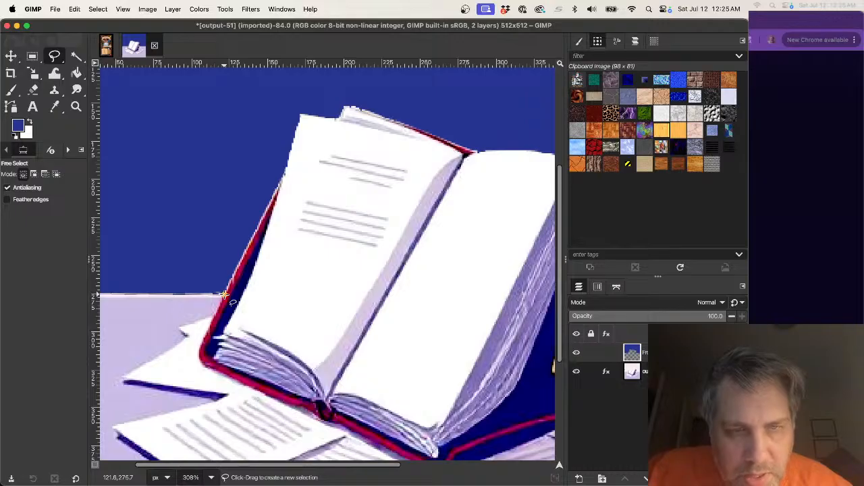
{"action": "left_click", "coordinate": [282, 179]}
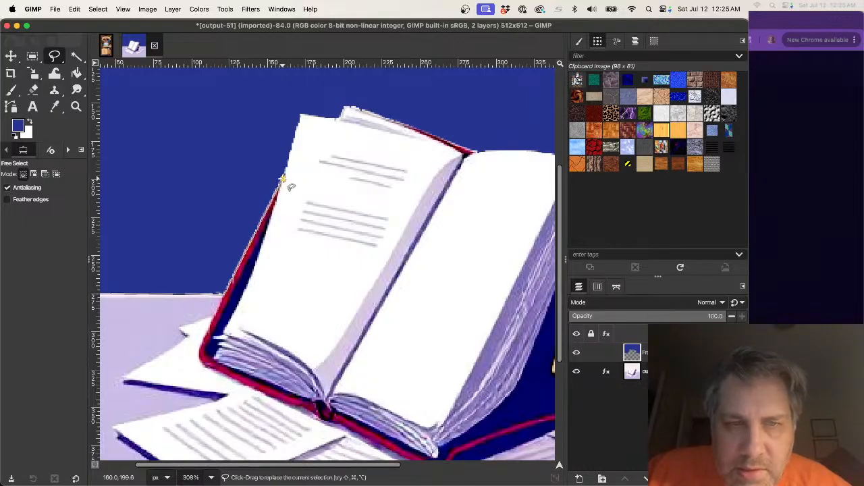
{"action": "left_click", "coordinate": [289, 141]}
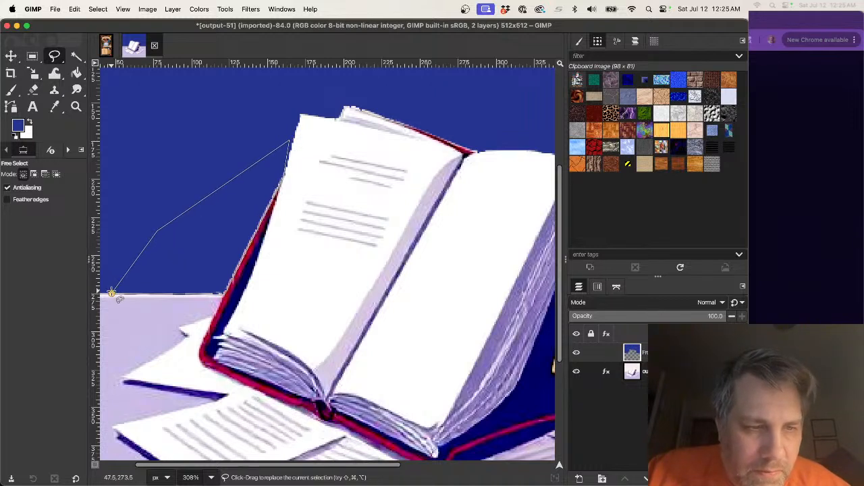
{"action": "key", "text": "Return"}
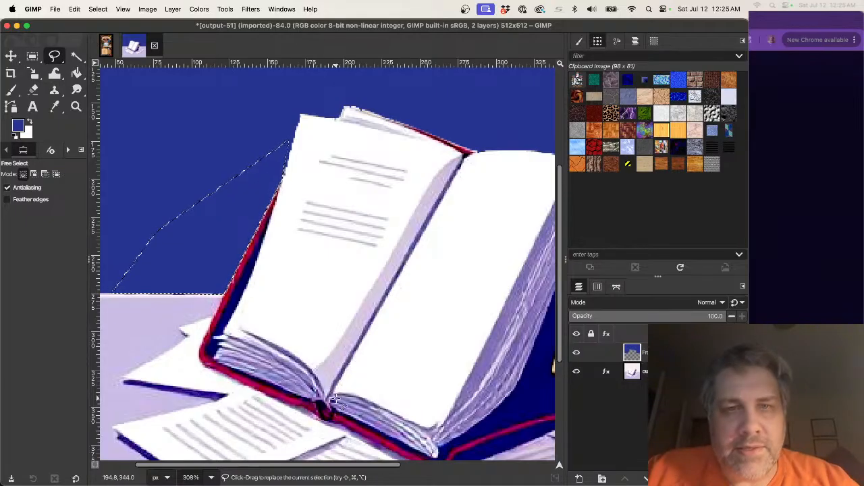
- Free-select a background strip along the book's upper red cover edge as far as the spine, and fill it with the dark blue
{"action": "left_click", "coordinate": [323, 93]}
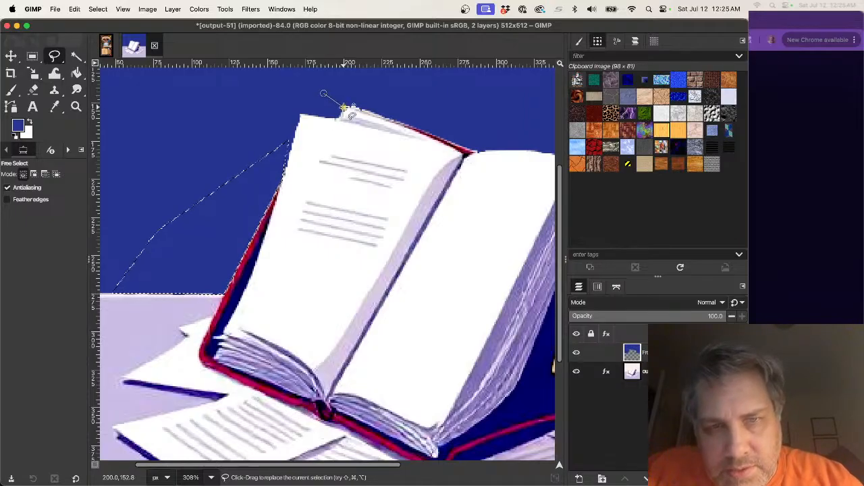
{"action": "left_click", "coordinate": [347, 107]}
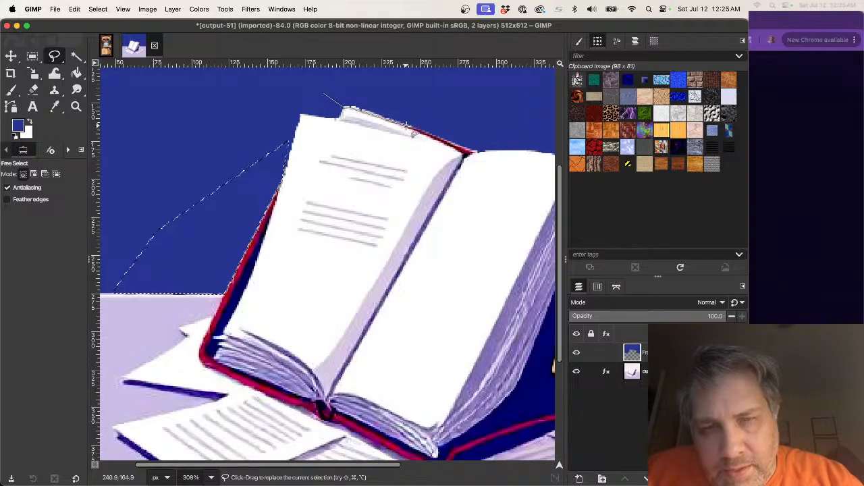
{"action": "left_click", "coordinate": [469, 151]}
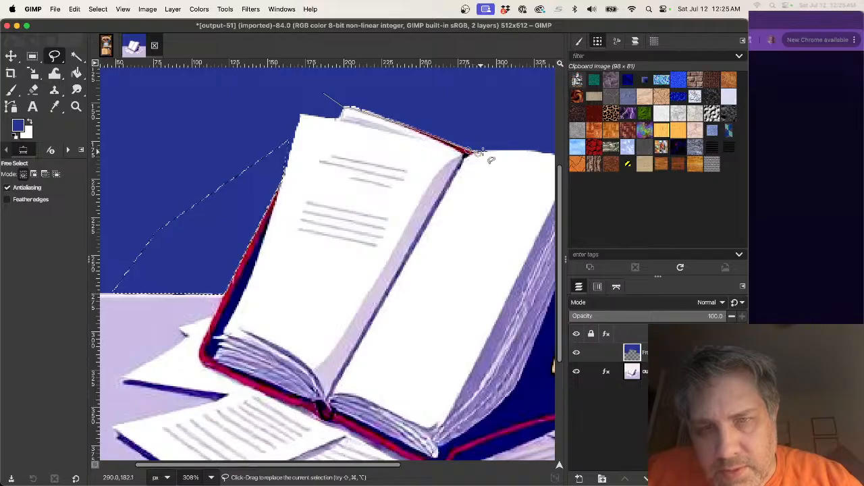
{"action": "left_click", "coordinate": [525, 142]}
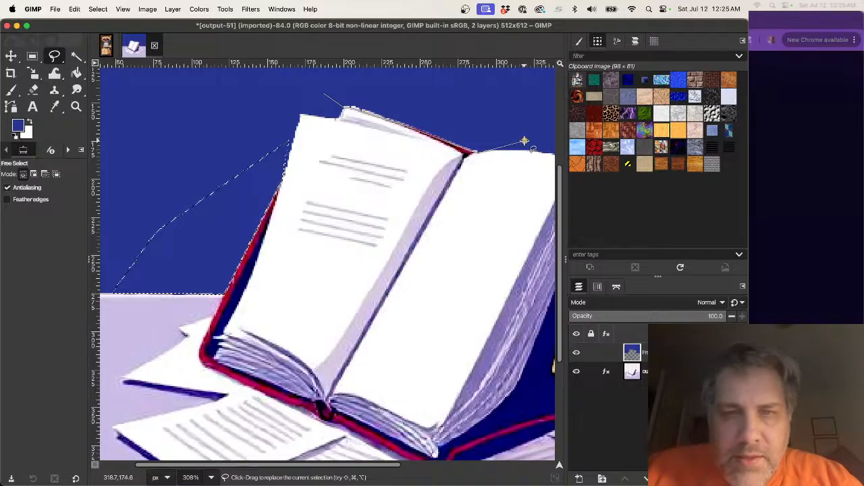
{"action": "left_click", "coordinate": [381, 87]}
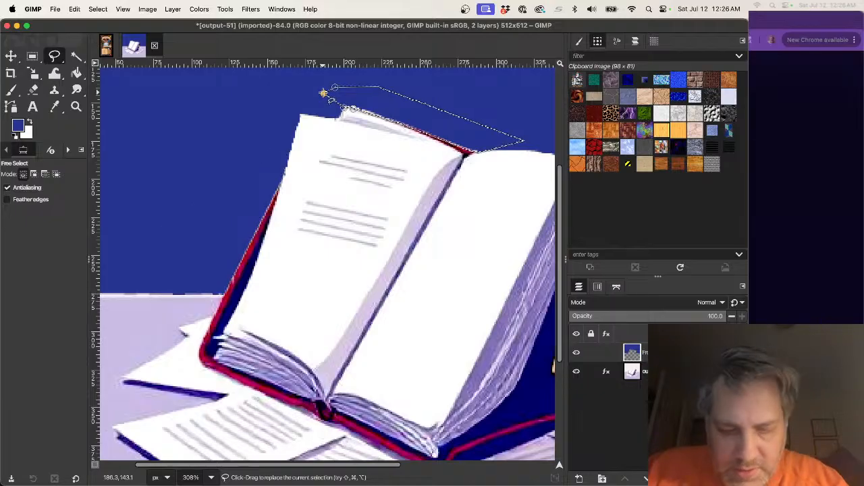
{"action": "left_click", "coordinate": [324, 93]}
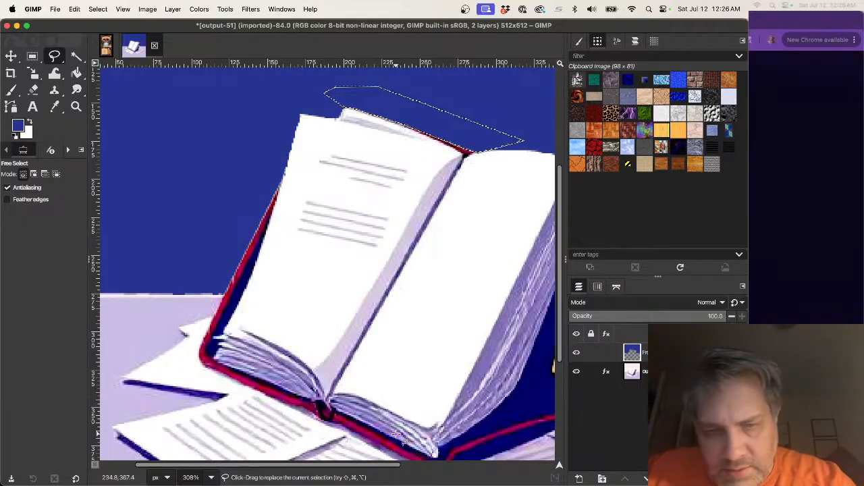
- Free-select the background around the upper-right corner of the book cover and fill it with the dark blue
{"action": "left_click_drag", "start_coordinate": [335, 464], "coordinate": [423, 464]}
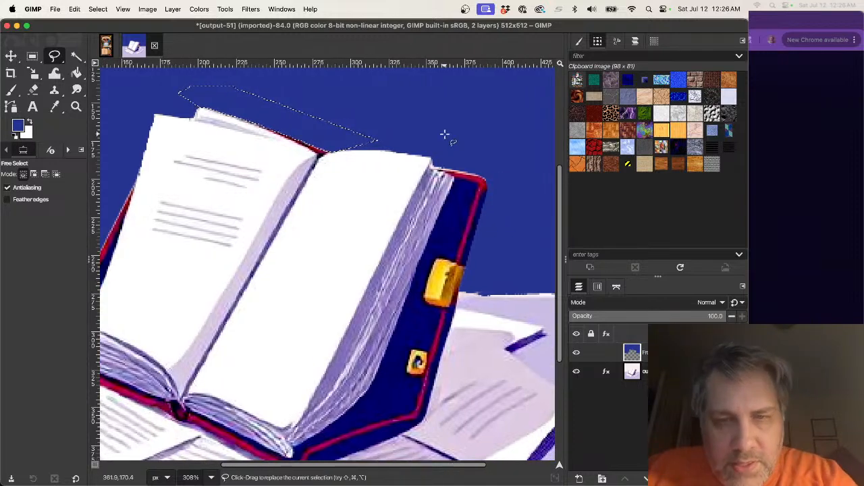
{"action": "left_click", "coordinate": [516, 145]}
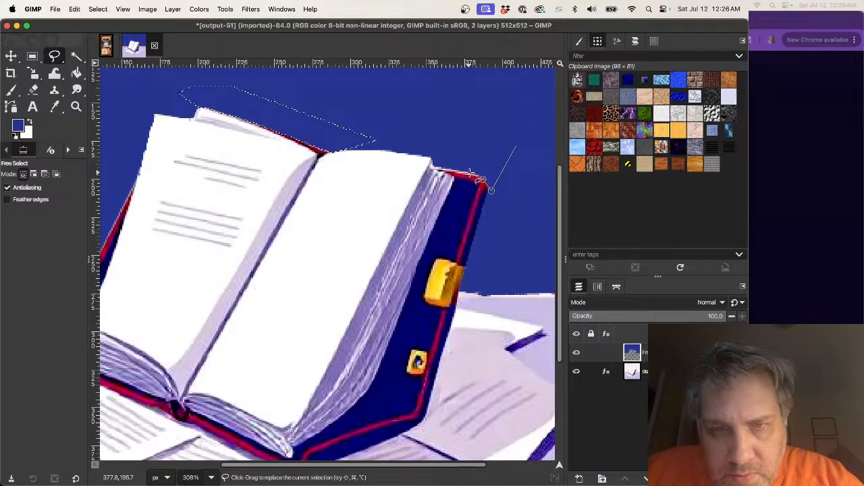
{"action": "left_click", "coordinate": [472, 174]}
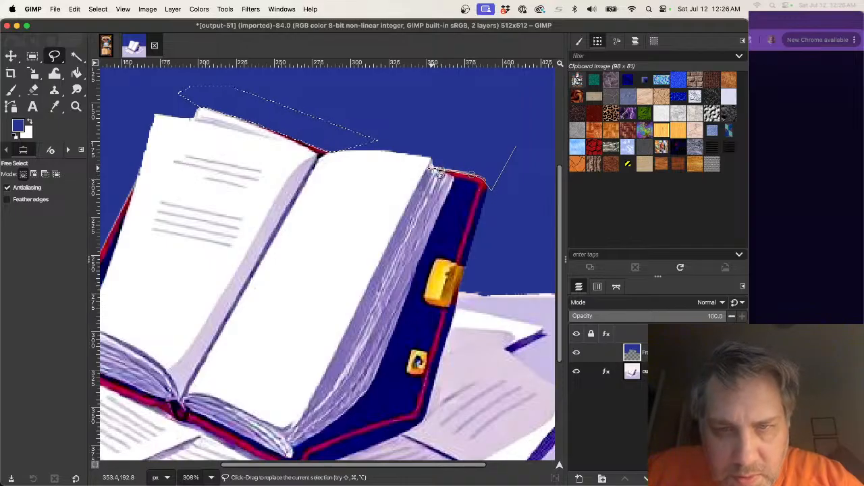
{"action": "left_click", "coordinate": [432, 147]}
{"action": "left_click", "coordinate": [516, 146]}
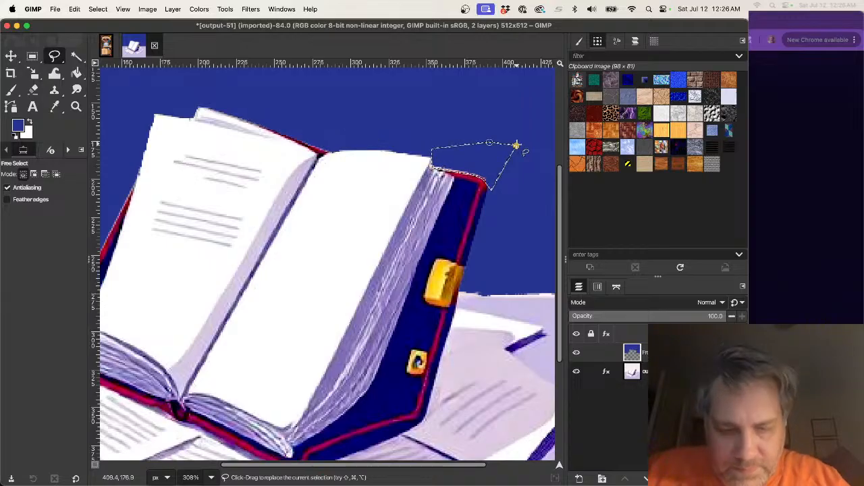
{"action": "key", "text": "Return"}
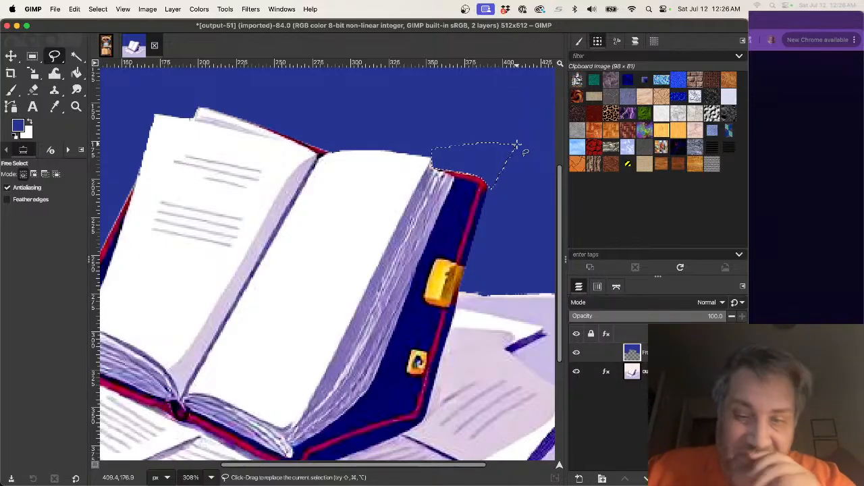
- Free-select the background just above the table edge right of the clasp, fill it with the dark blue, and clear the selection
{"action": "left_click_drag", "start_coordinate": [463, 473], "coordinate": [535, 472]}
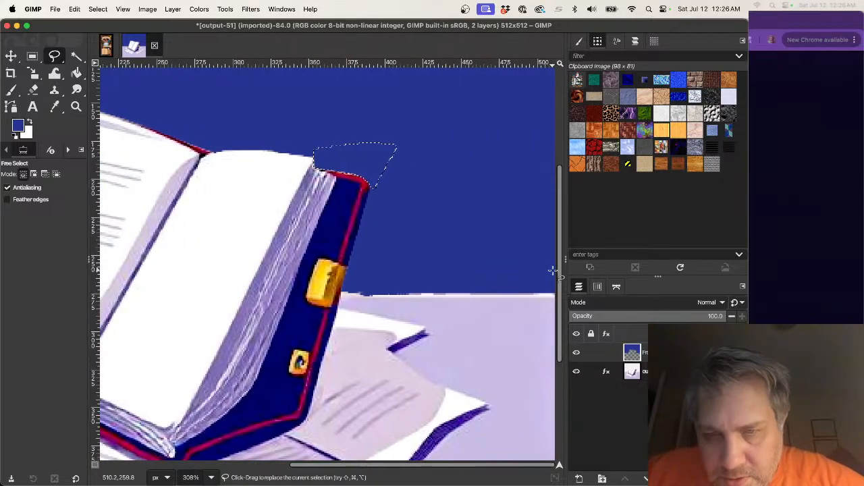
{"action": "left_click", "coordinate": [538, 292]}
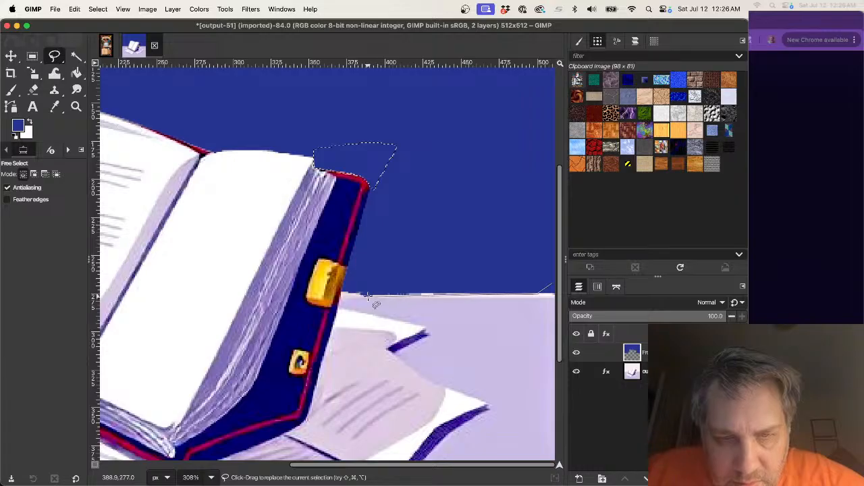
{"action": "left_click", "coordinate": [342, 295]}
{"action": "left_click", "coordinate": [409, 243]}
{"action": "left_click", "coordinate": [543, 253]}
{"action": "left_click", "coordinate": [552, 283]}
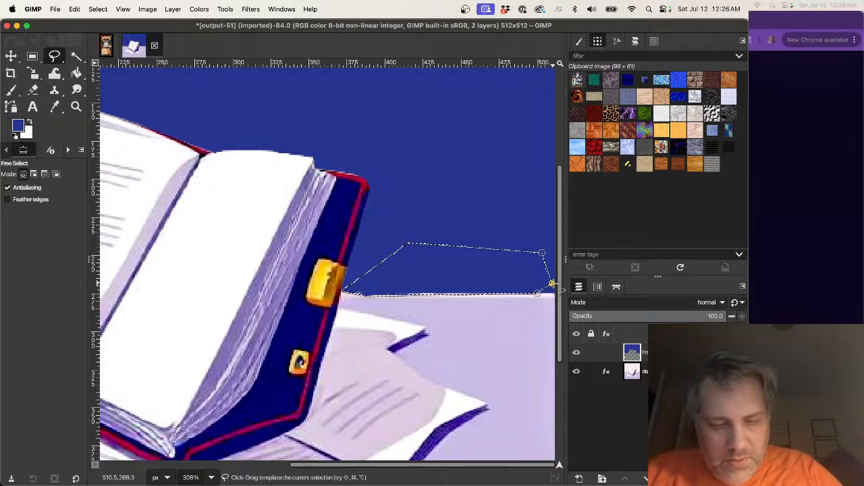
{"action": "key", "text": "Return"}
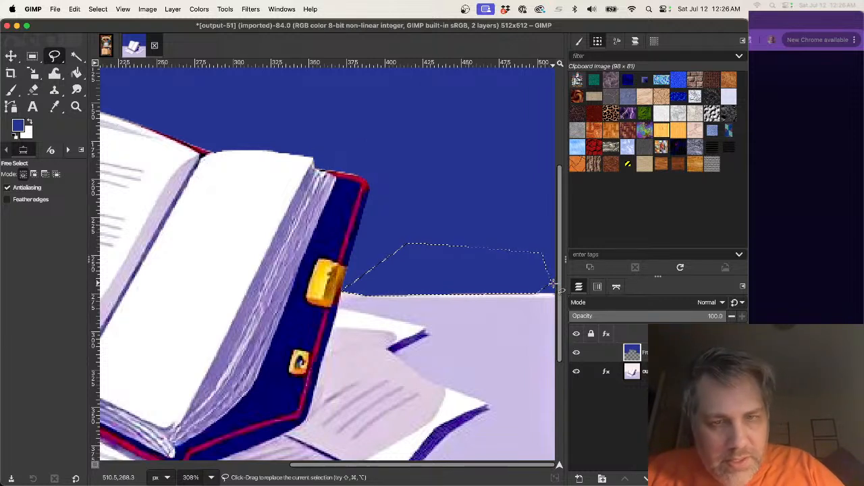
{"action": "left_click", "coordinate": [100, 14]}
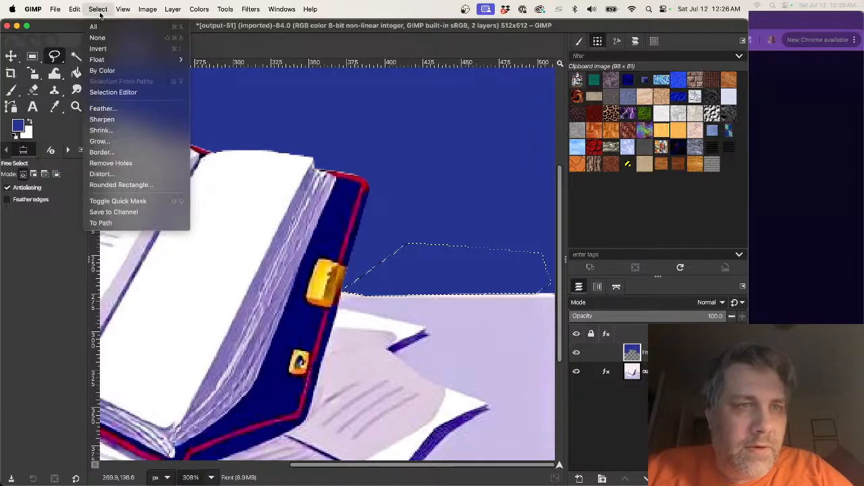
{"action": "left_click", "coordinate": [98, 37]}
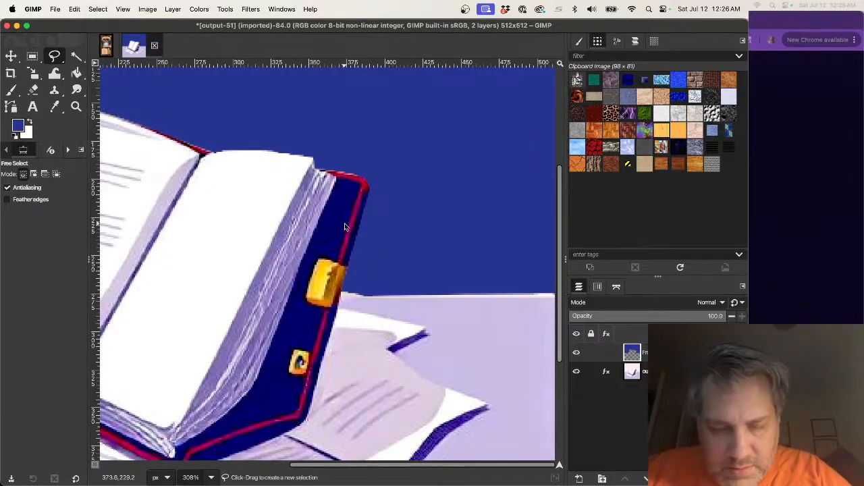
- Free-select the area from the clasp to the right image border, including the white table-edge line, and fill it with the dark blue
{"action": "scroll", "coordinate": [344, 226], "scroll_direction": "down", "scroll_amount": 5}
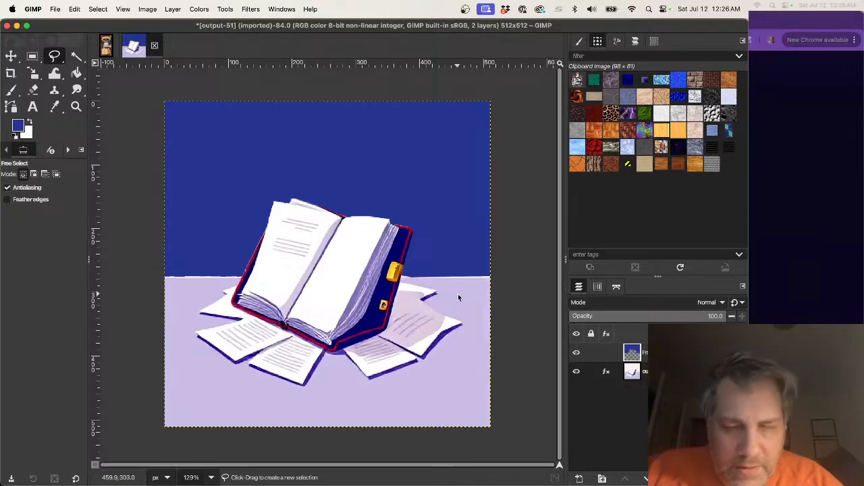
{"action": "scroll", "coordinate": [464, 296], "scroll_direction": "up", "scroll_amount": 4}
{"action": "scroll", "coordinate": [466, 298], "scroll_direction": "up", "scroll_amount": 1}
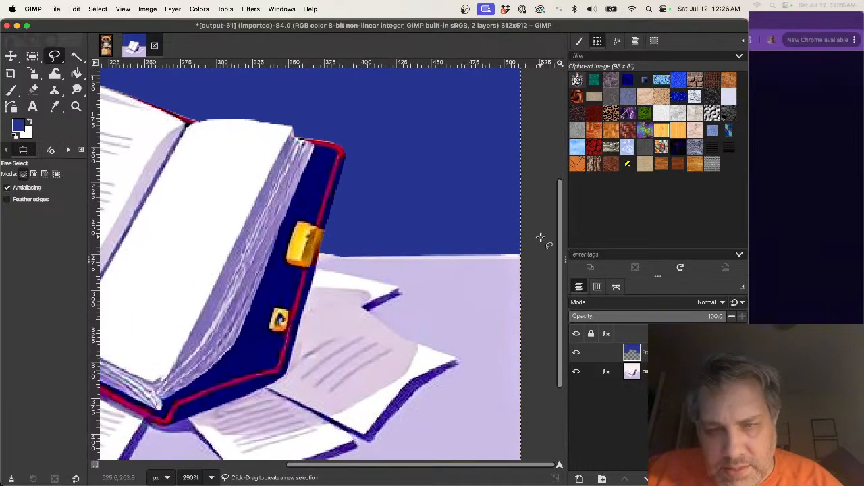
{"action": "left_click", "coordinate": [375, 172]}
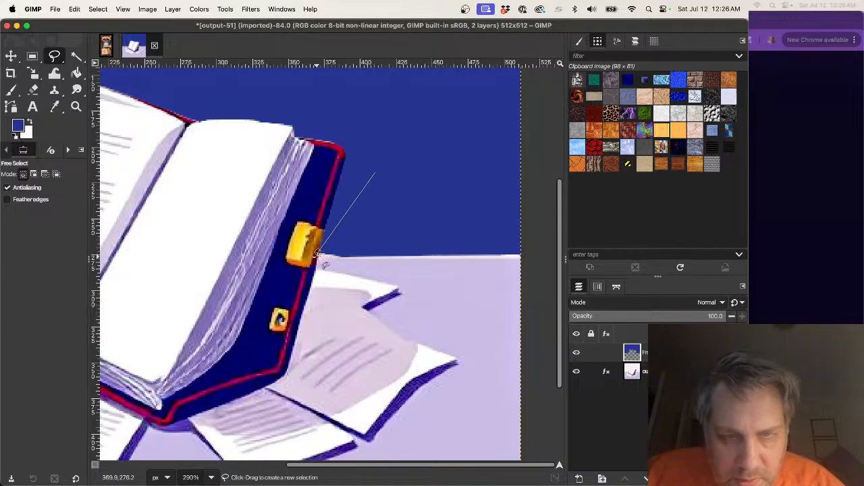
{"action": "left_click", "coordinate": [318, 258]}
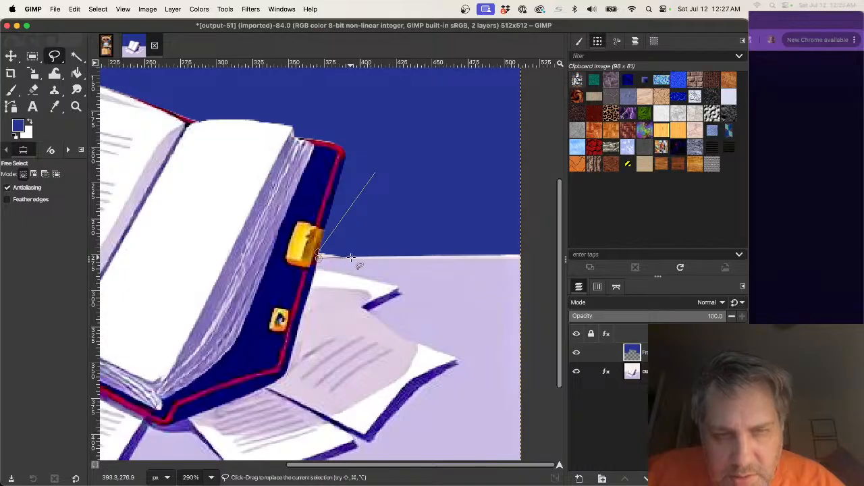
{"action": "left_click", "coordinate": [531, 261]}
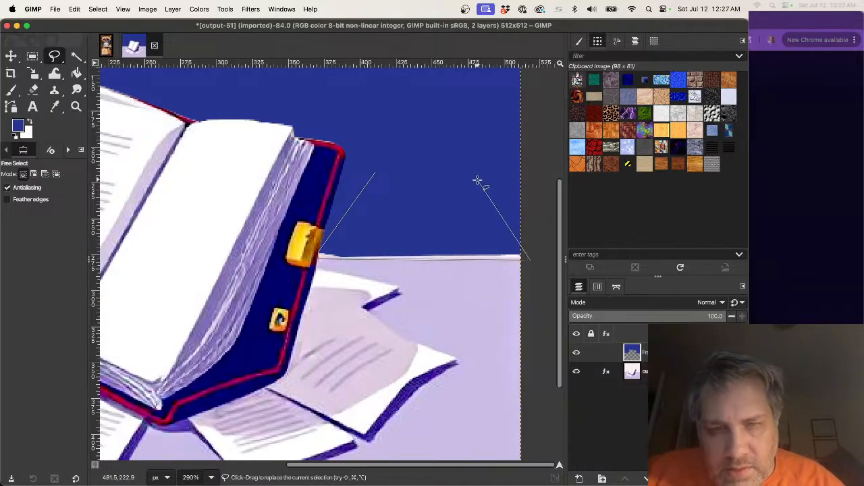
{"action": "left_click", "coordinate": [478, 179]}
{"action": "left_click", "coordinate": [375, 173]}
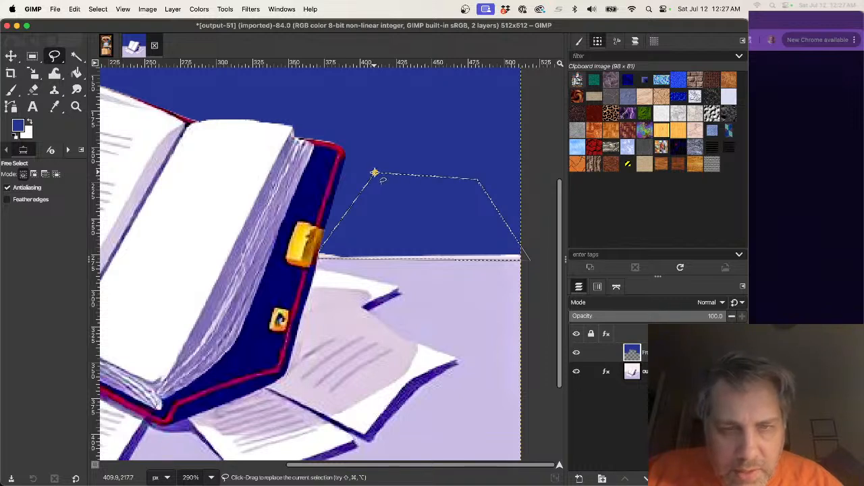
{"action": "key", "text": "Return"}
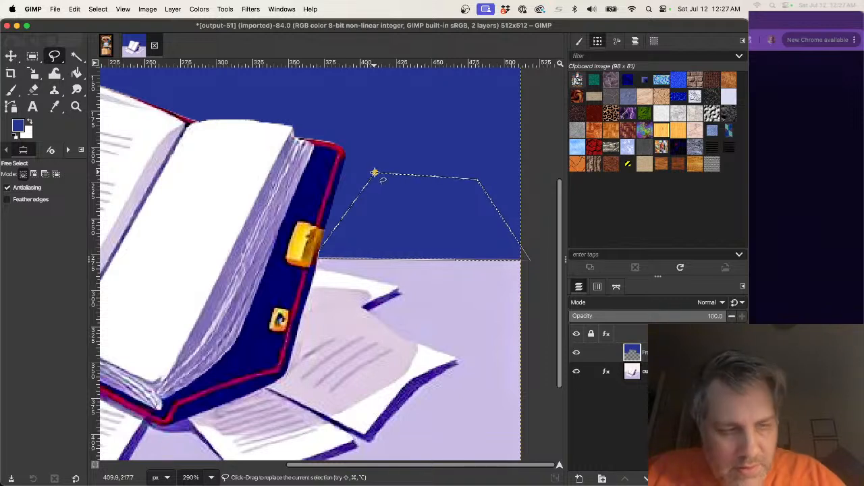
{"action": "scroll", "coordinate": [428, 255], "scroll_direction": "left", "scroll_amount": 10}
{"action": "scroll", "coordinate": [428, 255], "scroll_direction": "up", "scroll_amount": 4}
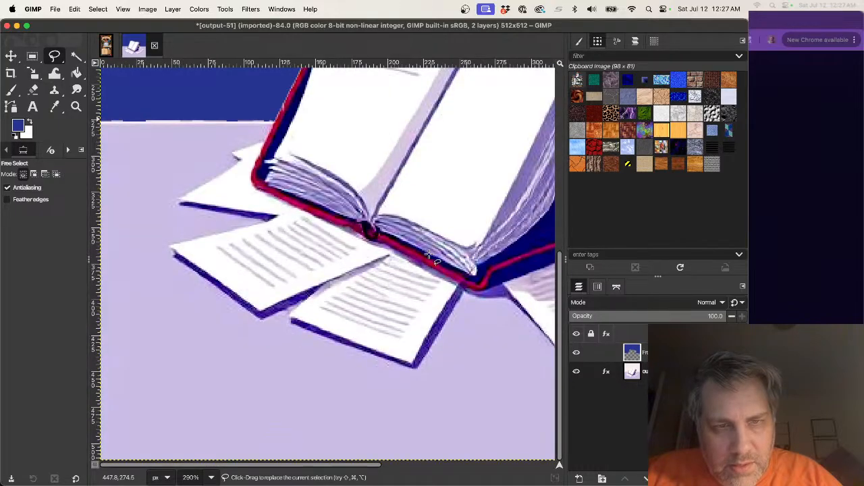
{"action": "scroll", "coordinate": [428, 255], "scroll_direction": "up", "scroll_amount": 10}
{"action": "scroll", "coordinate": [428, 254], "scroll_direction": "down", "scroll_amount": 10}
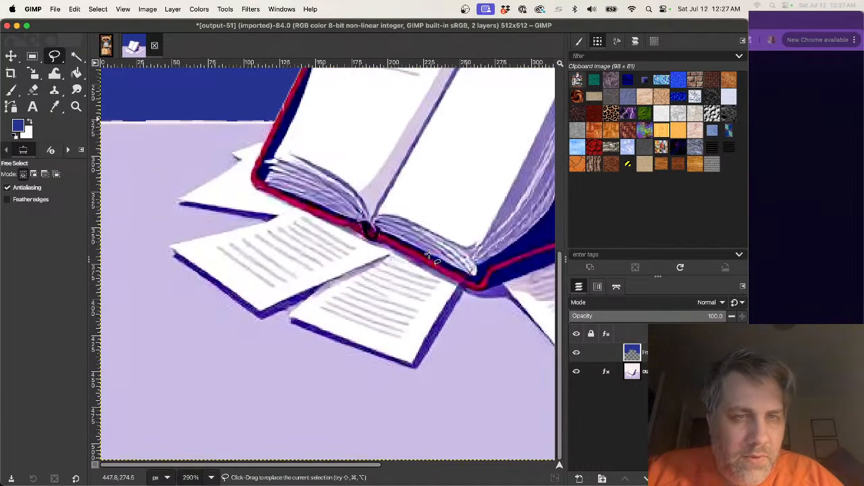
- Free-select the area between the book's left cover and the left image border, including the white table-edge line, and fill it with the dark blue
{"action": "left_click", "coordinate": [233, 88]}
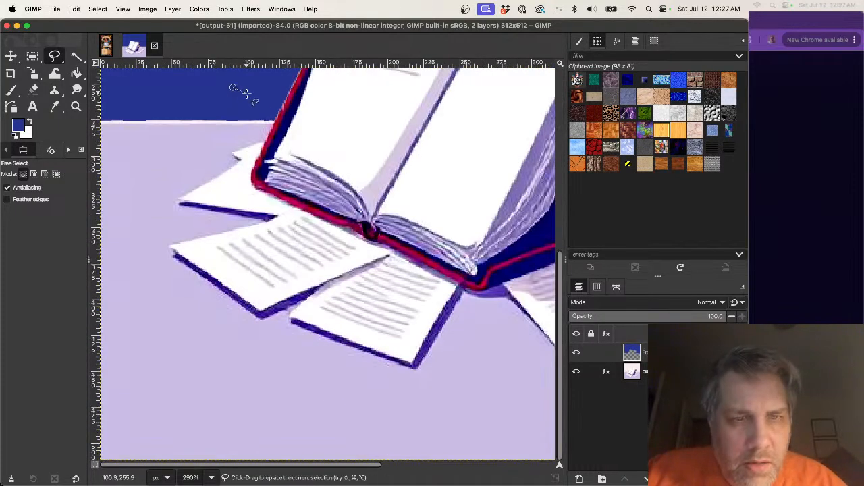
{"action": "left_click", "coordinate": [272, 124]}
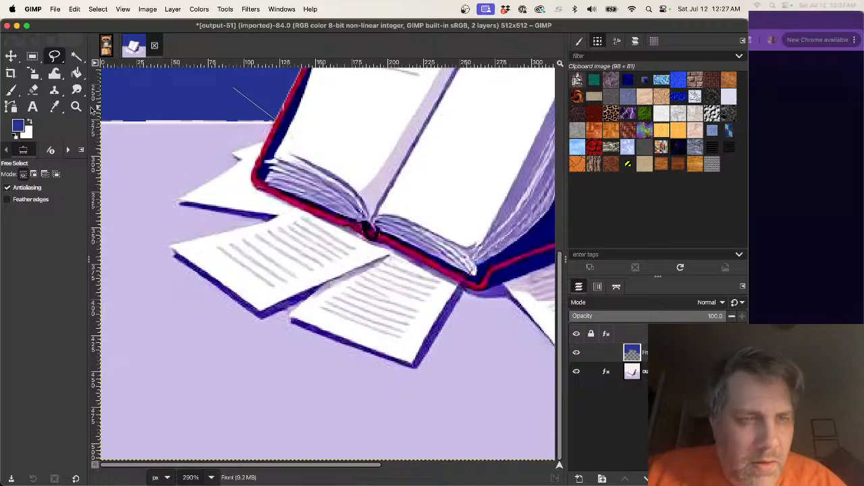
{"action": "scroll", "coordinate": [132, 138], "scroll_direction": "up", "scroll_amount": 2}
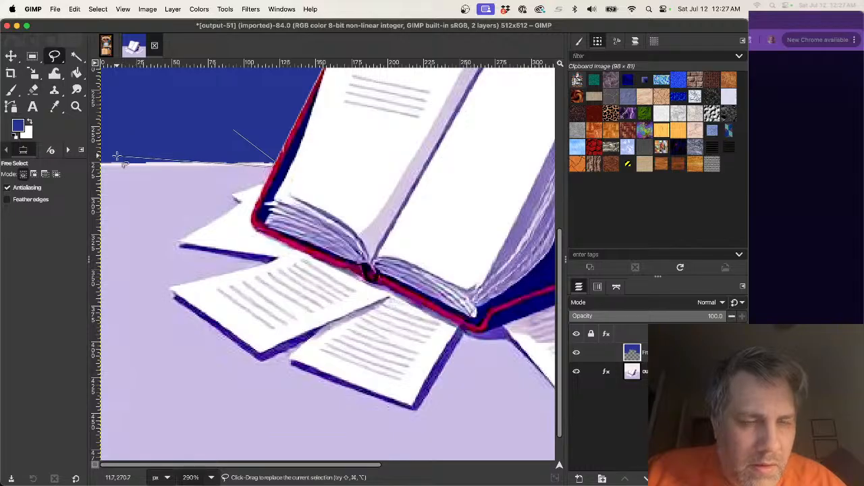
{"action": "scroll", "coordinate": [118, 162], "scroll_direction": "down", "scroll_amount": 2}
{"action": "scroll", "coordinate": [118, 165], "scroll_direction": "down", "scroll_amount": 1}
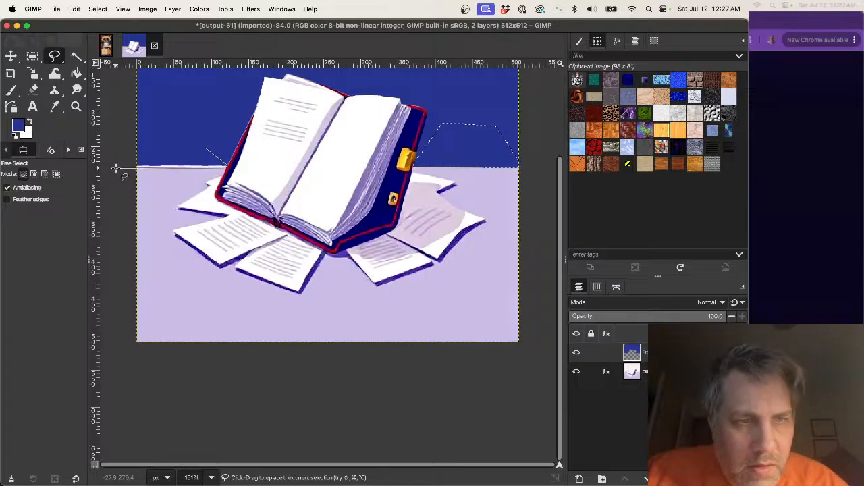
{"action": "left_click", "coordinate": [116, 168]}
{"action": "left_click", "coordinate": [152, 135]}
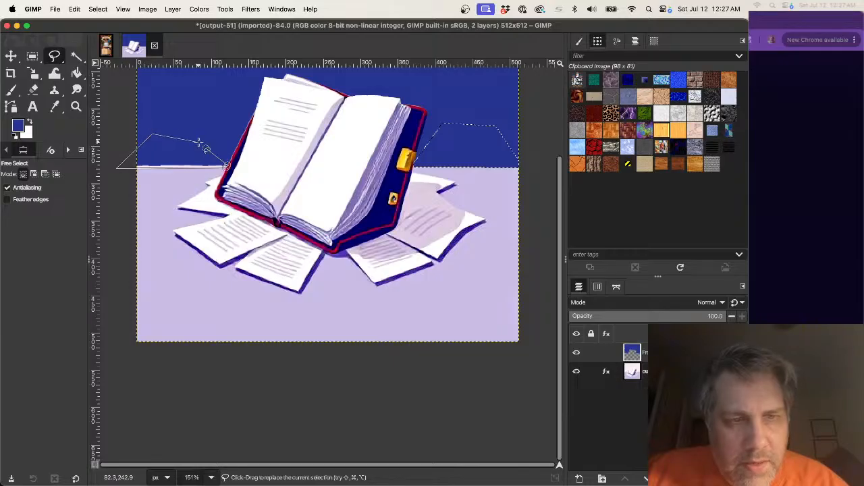
{"action": "left_click", "coordinate": [205, 148]}
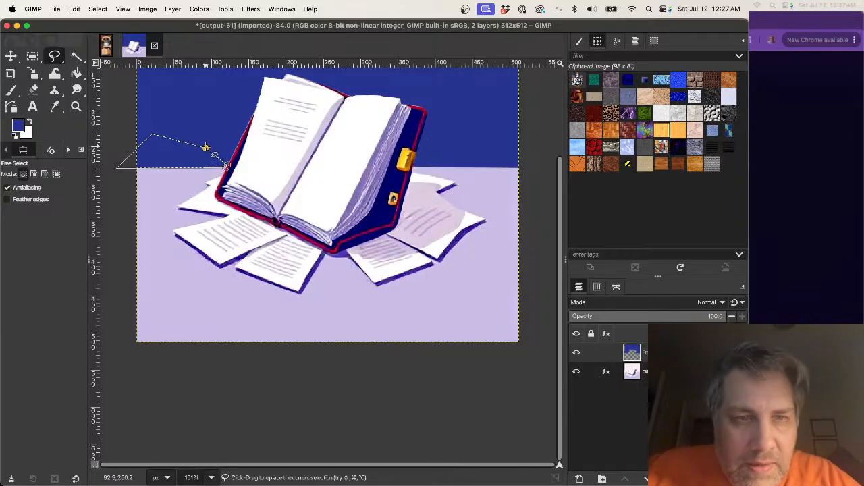
- Free-select a background strip along the book's left red cover edge down to the table edge, and fill it with the dark blue
{"action": "scroll", "coordinate": [235, 137], "scroll_direction": "up", "scroll_amount": 1}
{"action": "scroll", "coordinate": [235, 137], "scroll_direction": "up", "scroll_amount": 4}
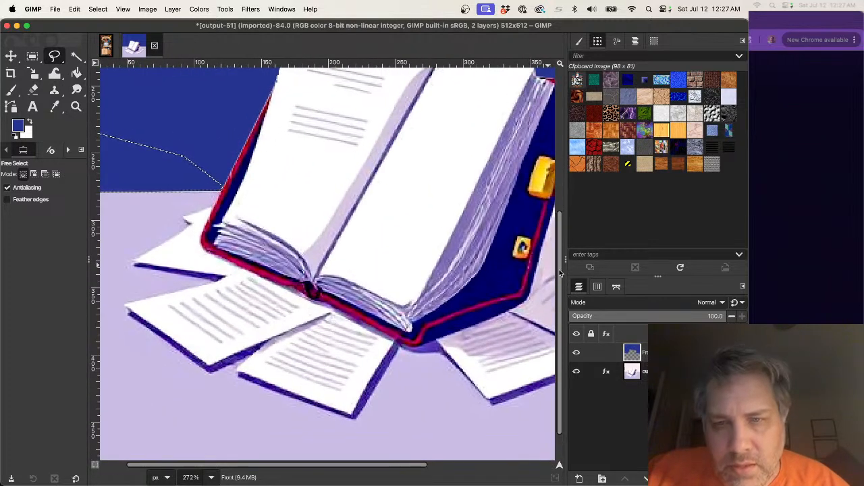
{"action": "scroll", "coordinate": [341, 266], "scroll_direction": "up", "scroll_amount": 5}
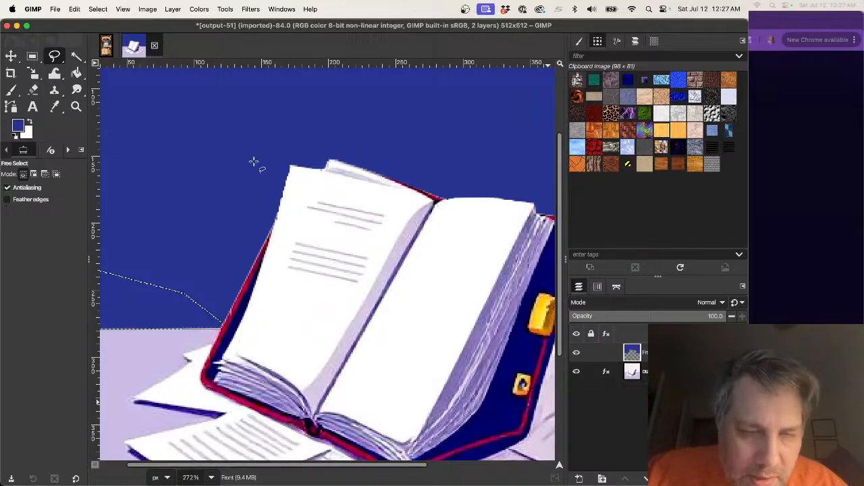
{"action": "left_click", "coordinate": [264, 197]}
{"action": "left_click", "coordinate": [273, 224]}
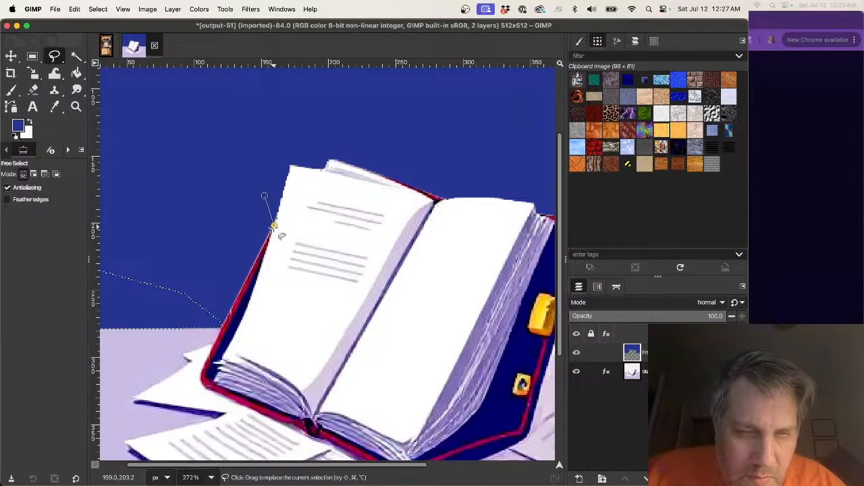
{"action": "left_click", "coordinate": [206, 325]}
{"action": "left_click", "coordinate": [264, 197]}
{"action": "key", "text": "Return"}
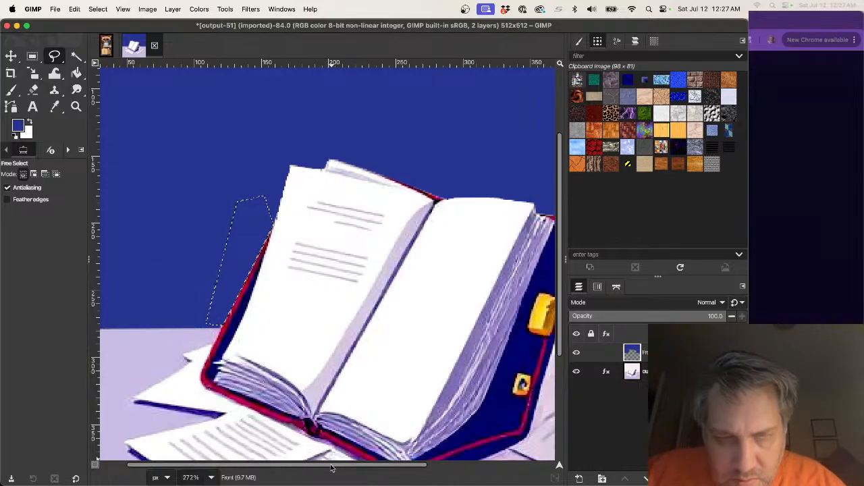
- Free-select the background above the short red cover edge beside the spine and fill it with the dark blue
{"action": "left_click_drag", "start_coordinate": [332, 465], "coordinate": [405, 464]}
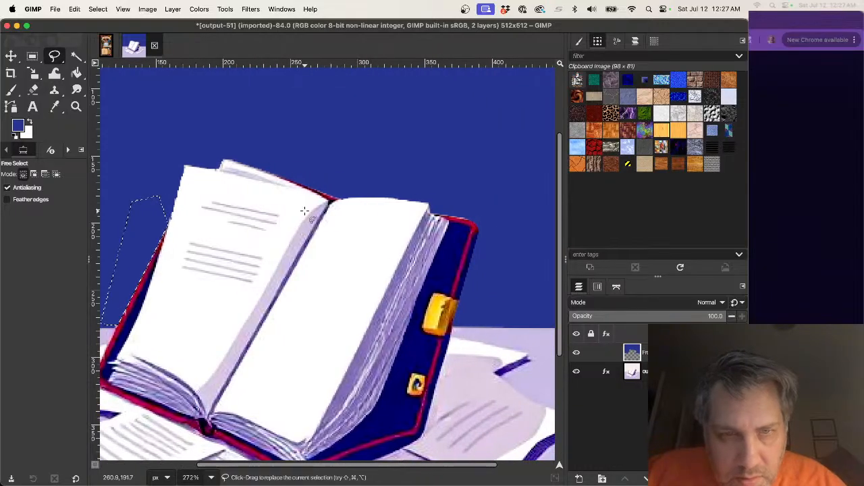
{"action": "left_click", "coordinate": [280, 165]}
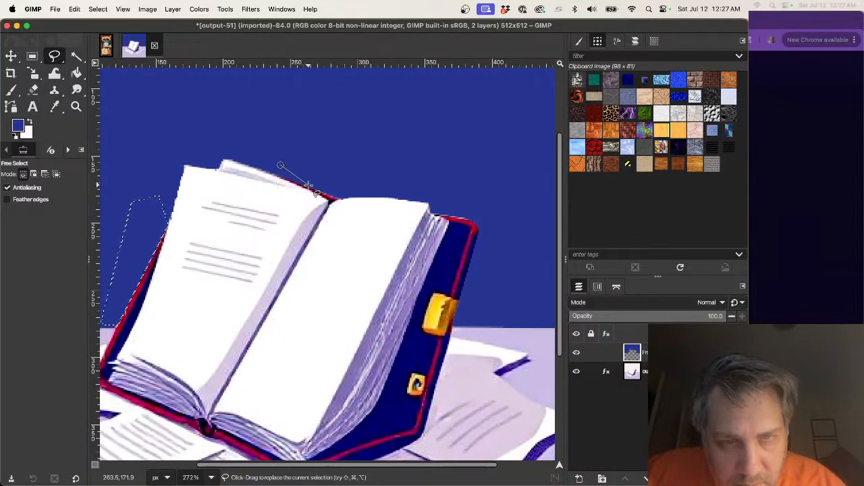
{"action": "left_click", "coordinate": [307, 187]}
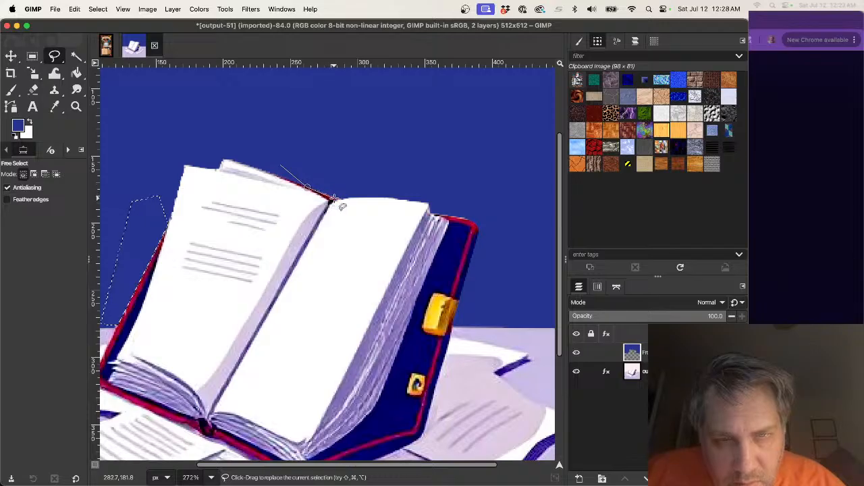
{"action": "left_click", "coordinate": [362, 192]}
{"action": "left_click", "coordinate": [281, 165]}
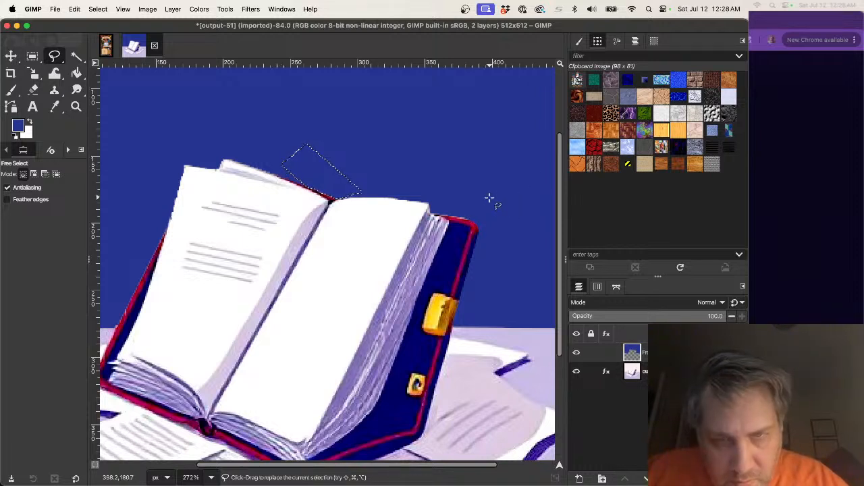
- Free-select the background between the right page block and the cover's upper-right corner, fill it with the dark blue, and clear the selection
{"action": "left_click", "coordinate": [489, 202]}
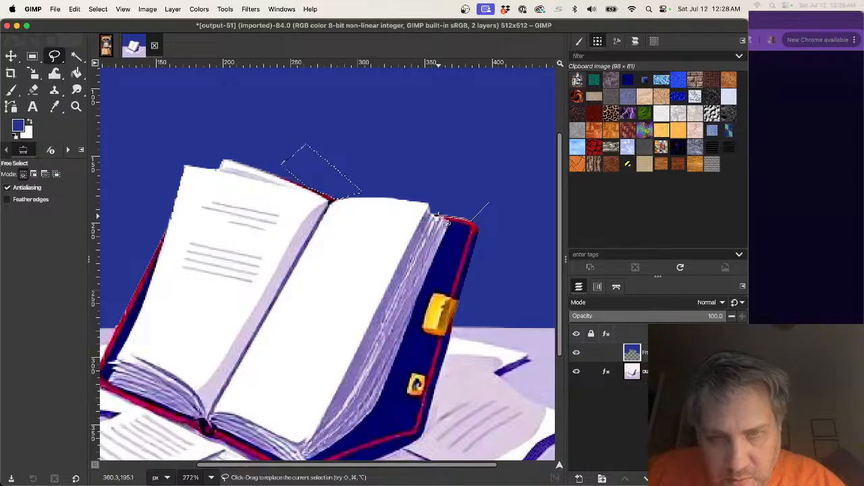
{"action": "left_click", "coordinate": [432, 203]}
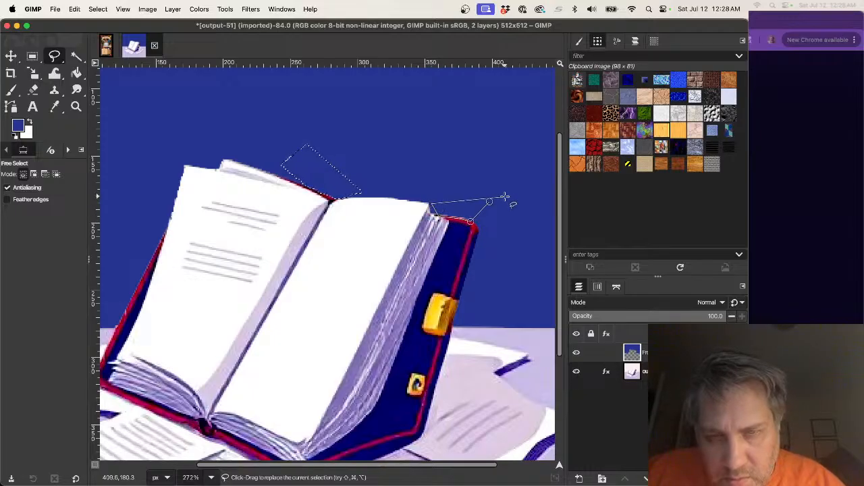
{"action": "left_click", "coordinate": [489, 202]}
{"action": "key", "text": "Return"}
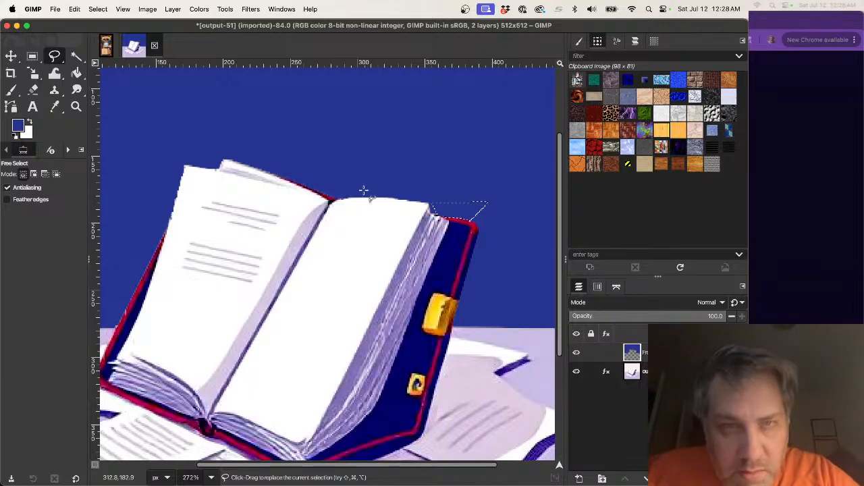
{"action": "left_click", "coordinate": [98, 9]}
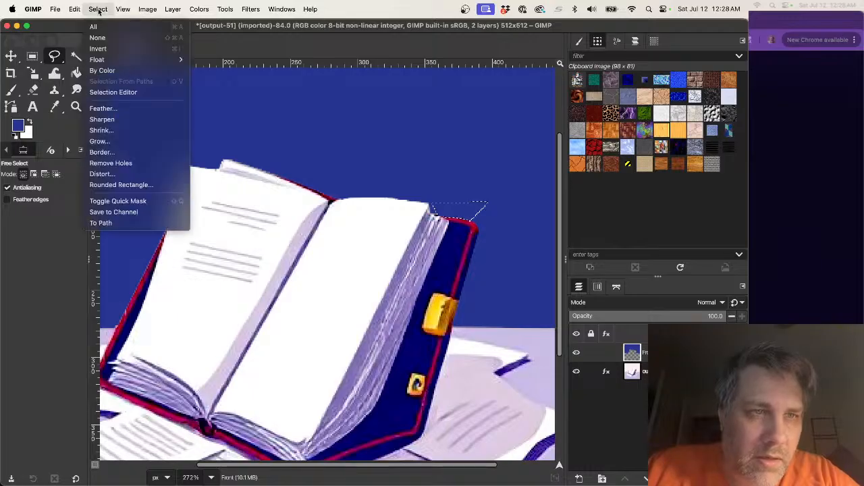
{"action": "left_click", "coordinate": [99, 37]}
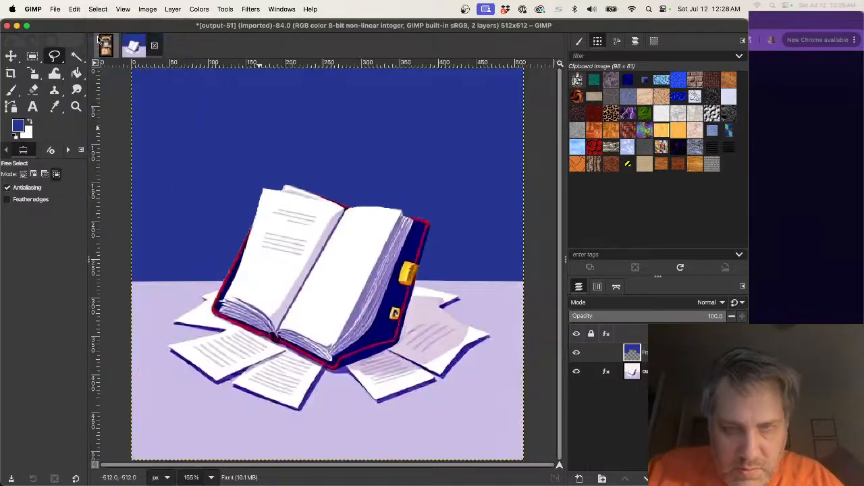
- Select the whole illustration and copy all its visible layers
{"action": "key", "text": "shift+super+j"}
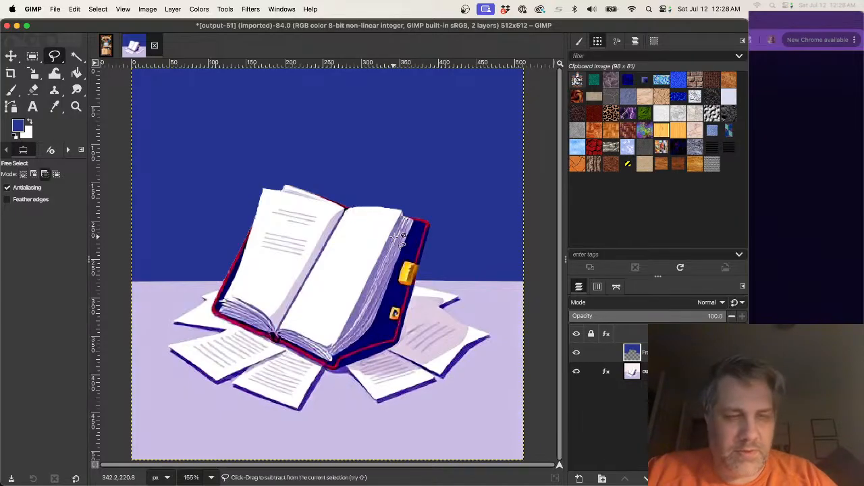
{"action": "left_click", "coordinate": [74, 9]}
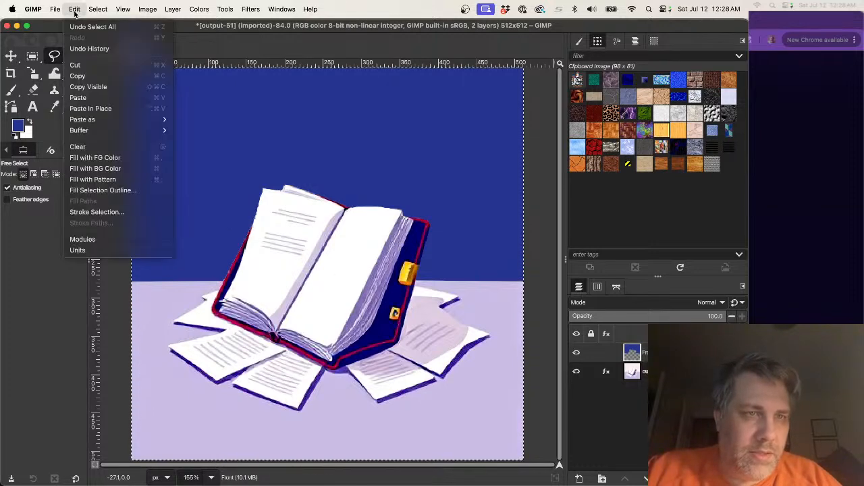
{"action": "left_click", "coordinate": [78, 87]}
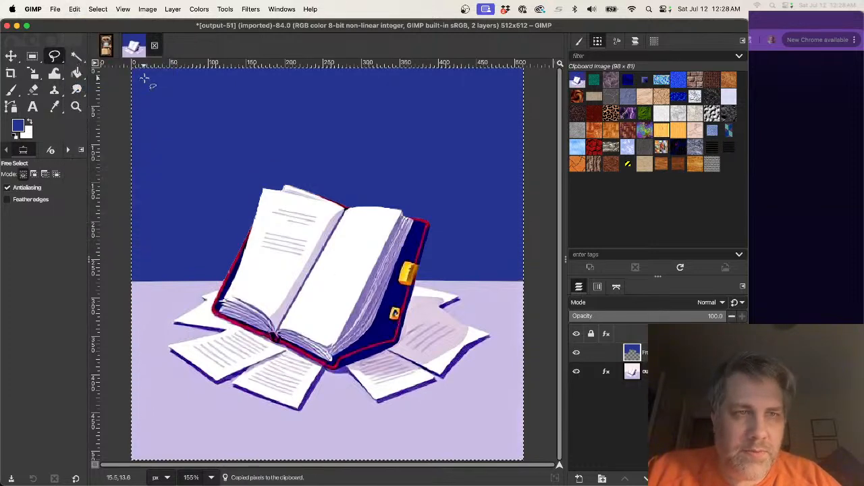
- Paste the book illustration above the classroom clock picture's layer in the card template's image group, and move it slightly down
{"action": "left_click", "coordinate": [105, 45]}
{"action": "scroll", "coordinate": [633, 408], "scroll_direction": "down", "scroll_amount": 5}
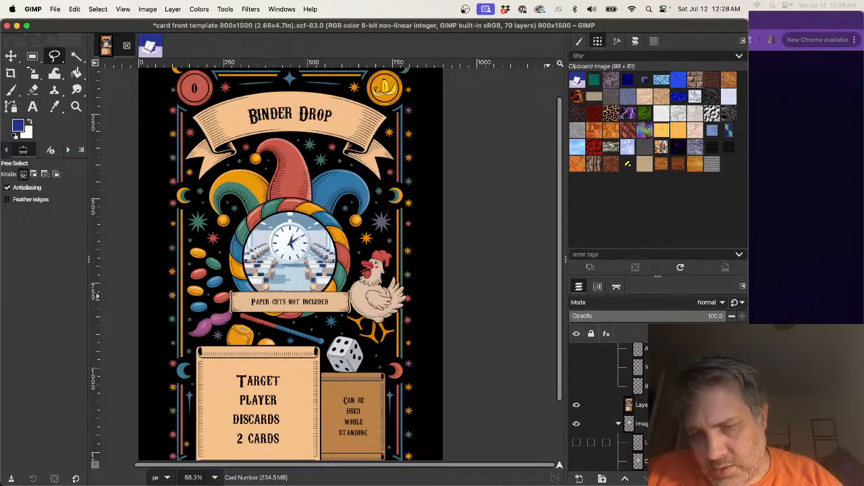
{"action": "scroll", "coordinate": [633, 408], "scroll_direction": "up", "scroll_amount": 4}
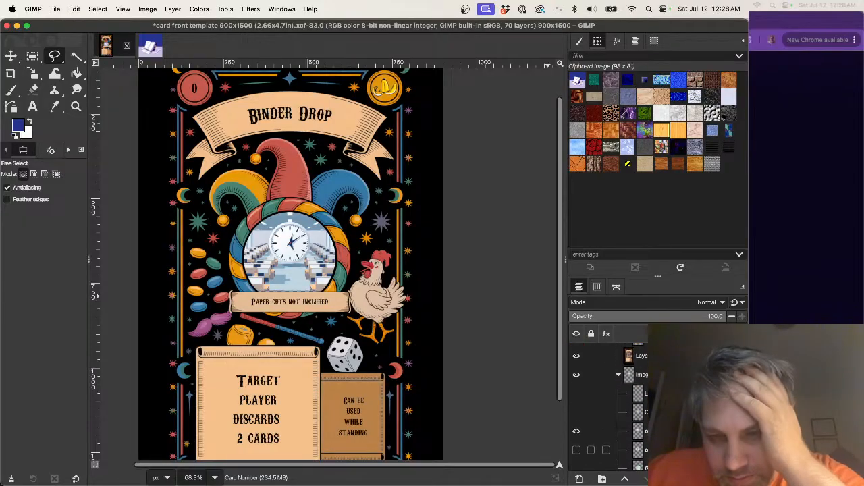
{"action": "left_click", "coordinate": [637, 430]}
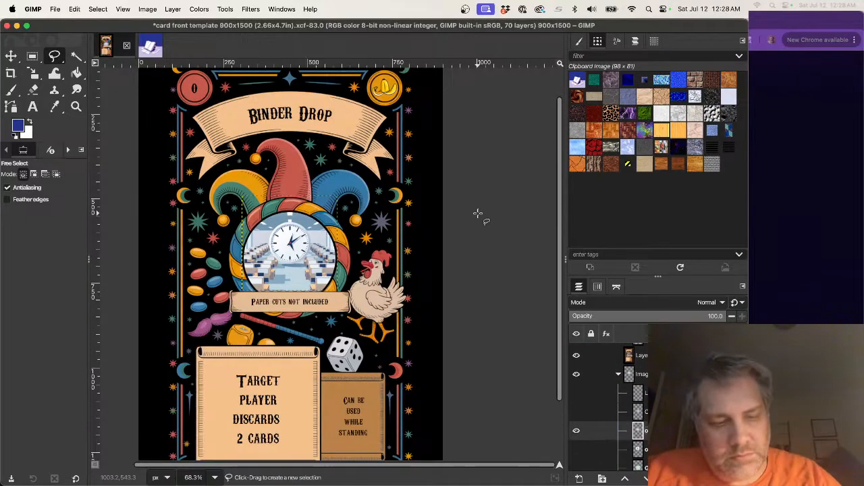
{"action": "key", "text": "ctrl+v"}
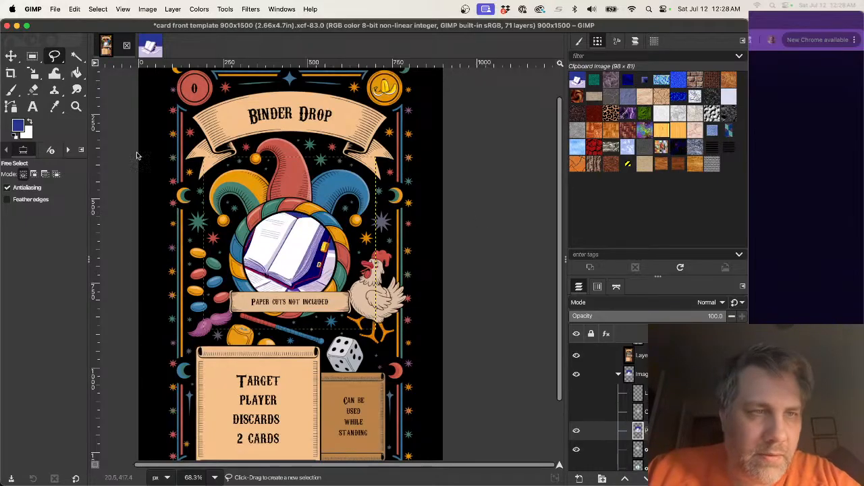
{"action": "left_click", "coordinate": [11, 55]}
{"action": "left_click_drag", "start_coordinate": [302, 256], "coordinate": [302, 267]}
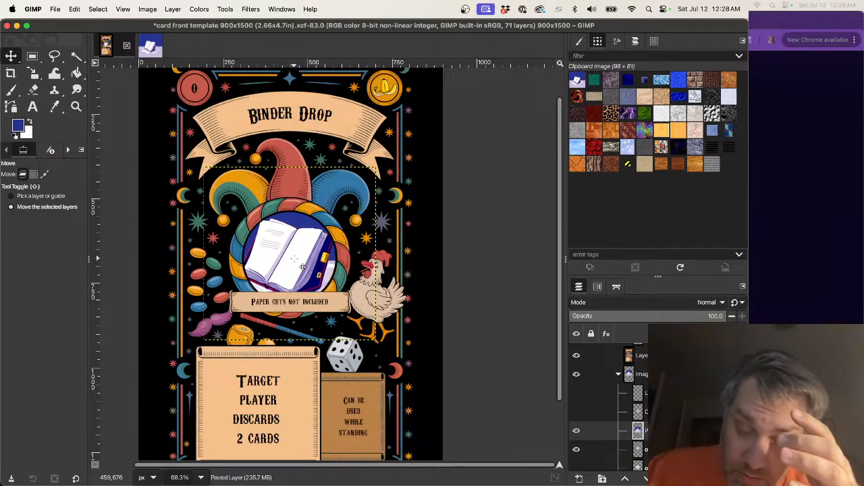
- Scale the pasted book illustration around its center to 311 × 311 px, keeping its aspect ratio
{"action": "left_click", "coordinate": [33, 73]}
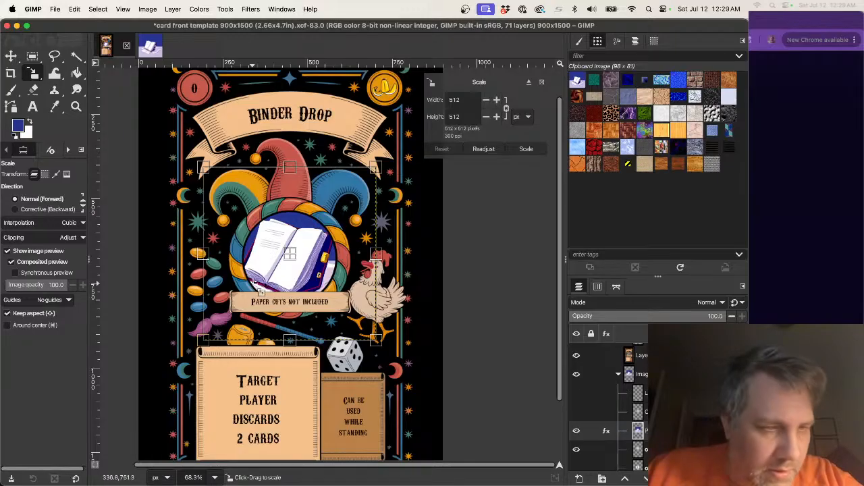
{"action": "left_click", "coordinate": [14, 325]}
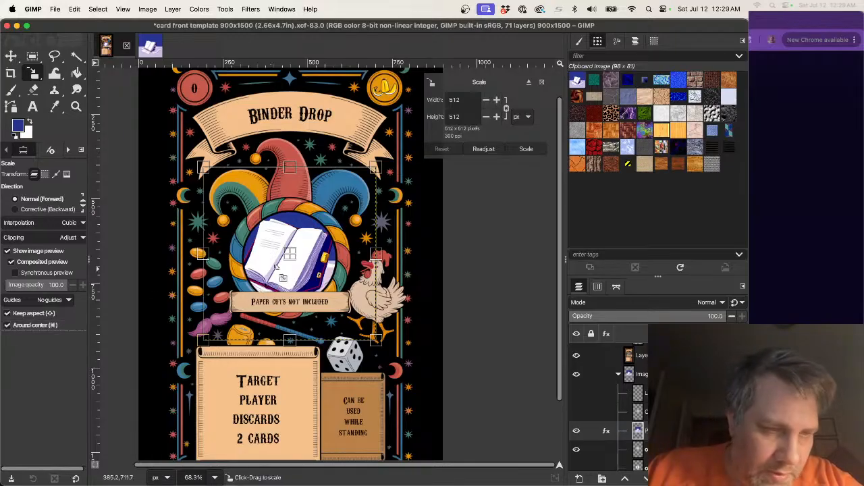
{"action": "left_click_drag", "start_coordinate": [376, 167], "coordinate": [316, 243]}
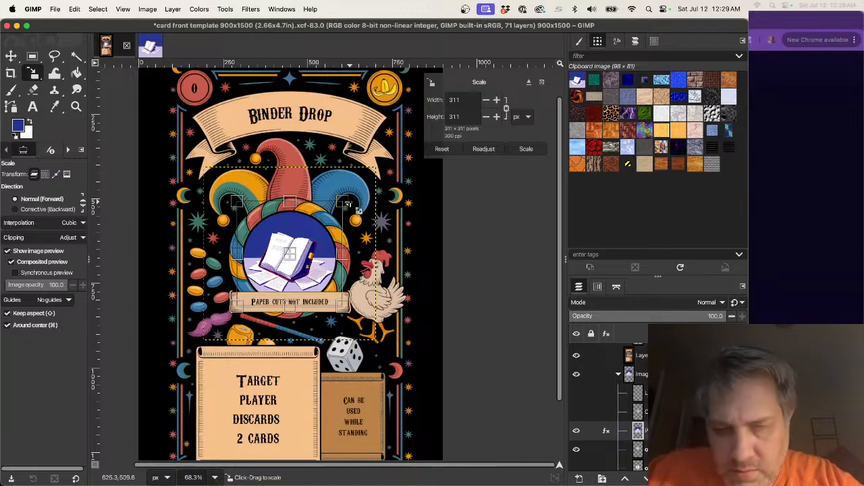
{"action": "key", "text": "Return"}
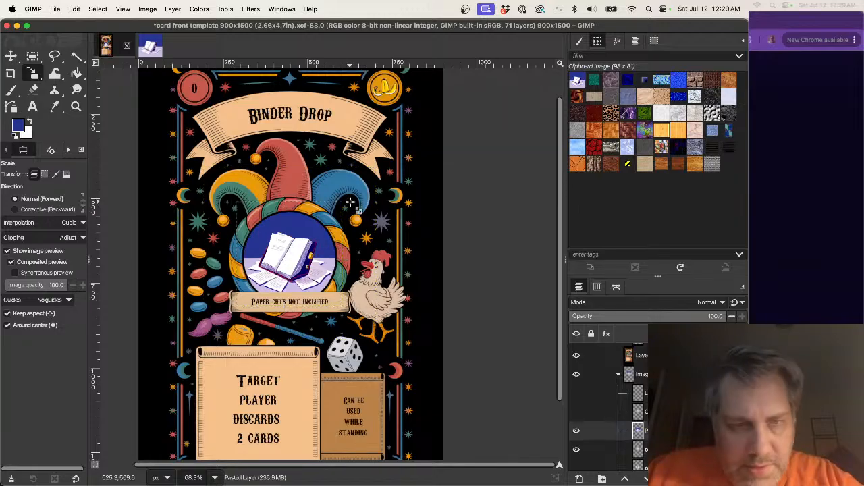
- Nudge the scaled book illustration slightly upward to position the book inside the card's circular frame
{"action": "left_click", "coordinate": [11, 56]}
{"action": "key", "text": "shift+Up"}
{"action": "key", "text": "Down"}
{"action": "key", "text": "Down"}
{"action": "key", "text": "Down"}
{"action": "key", "text": "Down"}
{"action": "key", "text": "Down"}
{"action": "key", "text": "Down"}
{"action": "key", "text": "Down"}
{"action": "key", "text": "Down"}
{"action": "key", "text": "Down"}
{"action": "key", "text": "Down"}
{"action": "key", "text": "Down"}
{"action": "key", "text": "Down"}
{"action": "key", "text": "Down"}
{"action": "key", "text": "Down"}
{"action": "key", "text": "Down"}
{"action": "key", "text": "Down"}
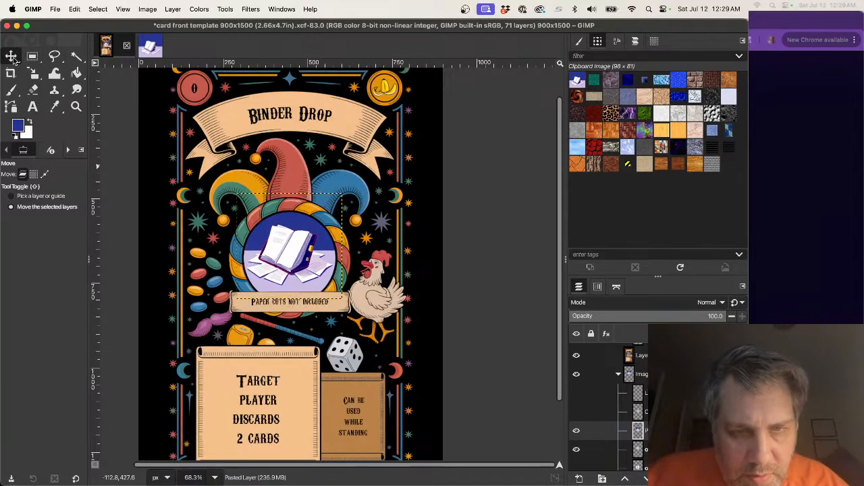
{"action": "key", "text": "Down"}
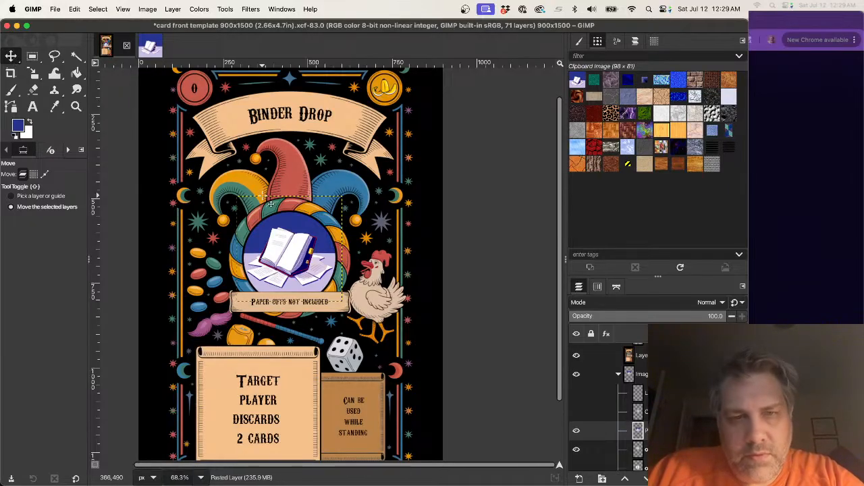
{"action": "scroll", "coordinate": [270, 202], "scroll_direction": "down", "scroll_amount": 4}
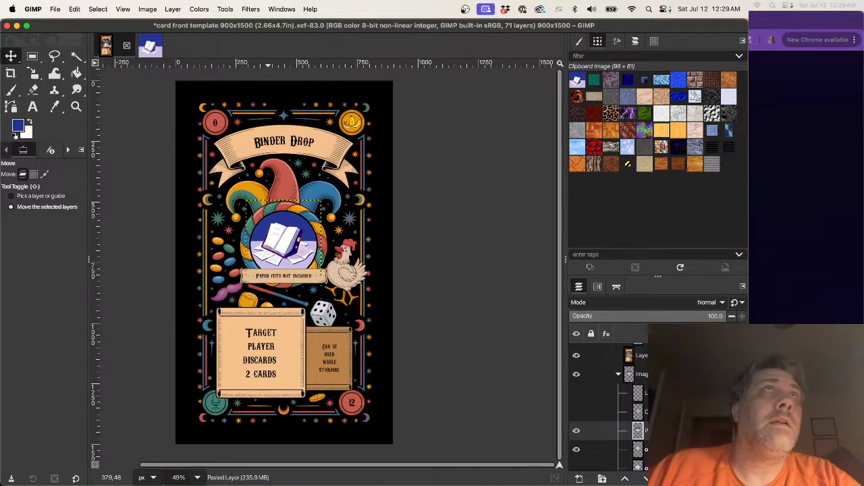
- Save the card front template file with the fitted book illustration
{"action": "key", "text": "super+Tab"}
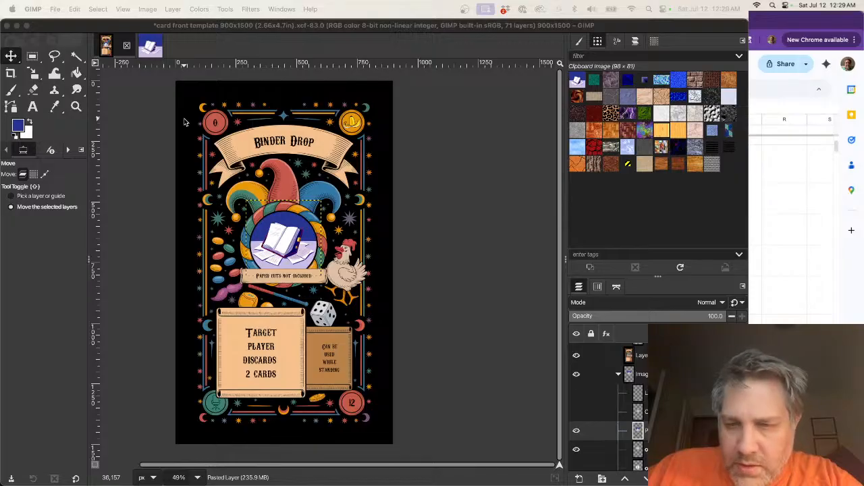
{"action": "left_click", "coordinate": [56, 9]}
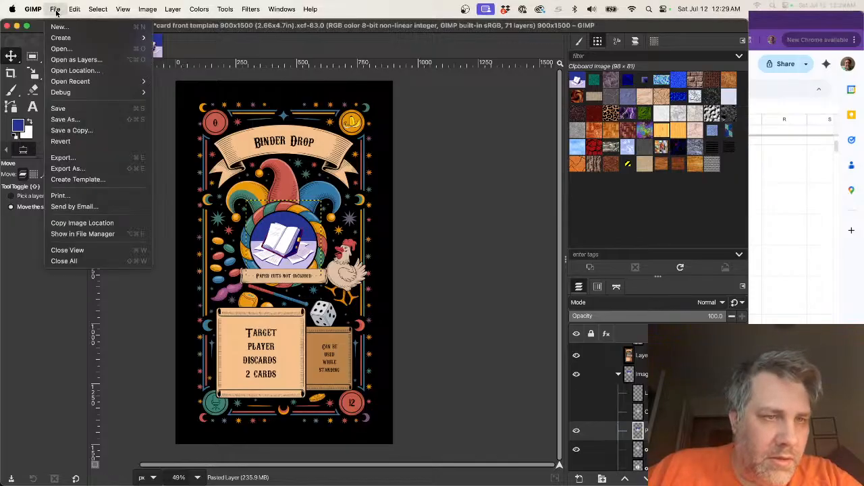
{"action": "left_click", "coordinate": [63, 108]}
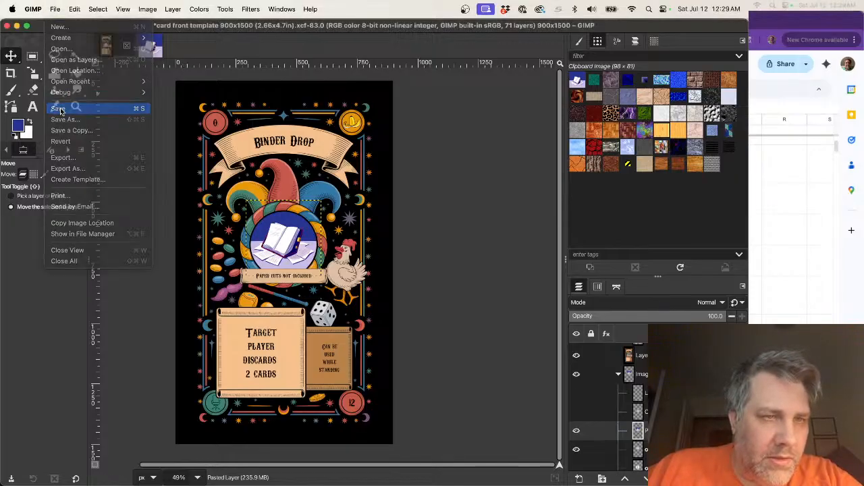
- Export the card as a PNG into the cards-final folder, keeping the template's file name and the current PNG options
{"action": "left_click", "coordinate": [55, 9]}
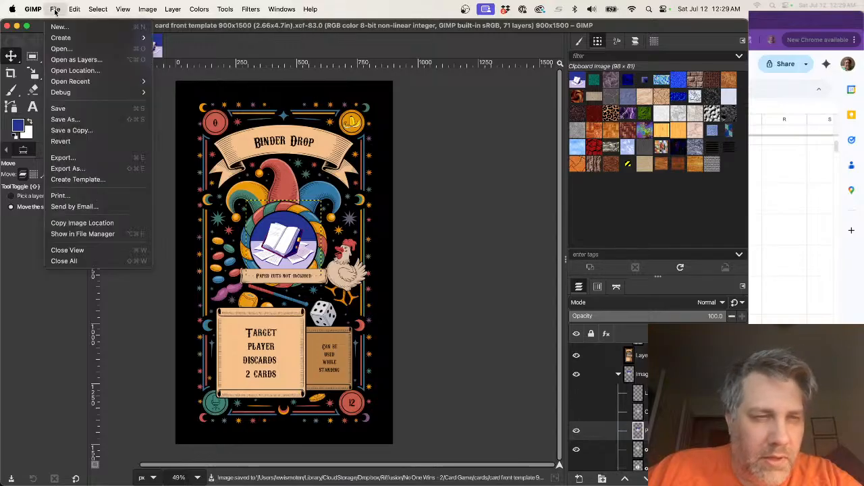
{"action": "left_click", "coordinate": [90, 169]}
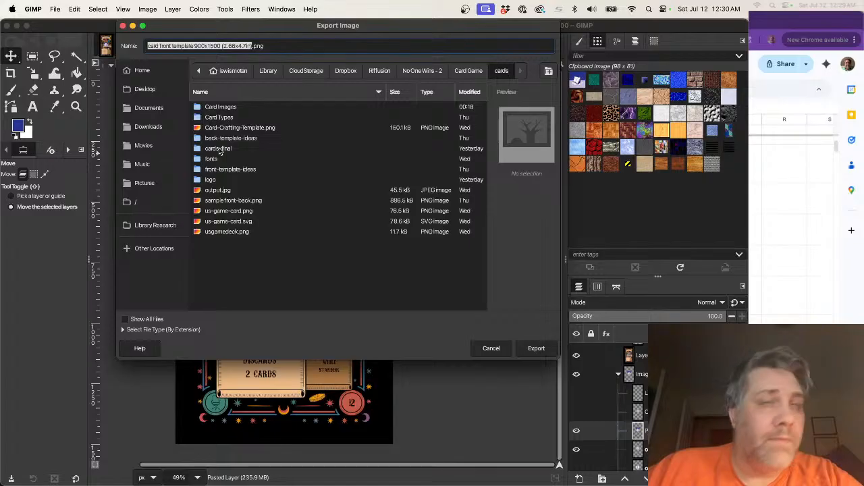
{"action": "double_click", "coordinate": [219, 149]}
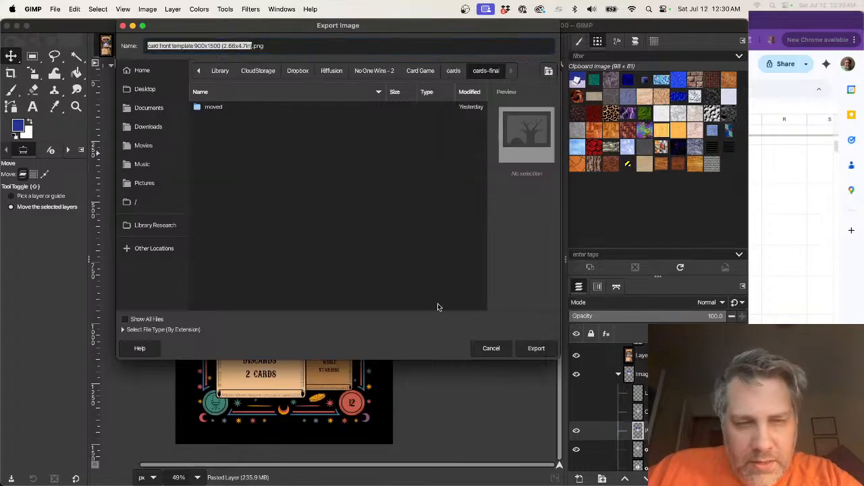
{"action": "left_click", "coordinate": [525, 349]}
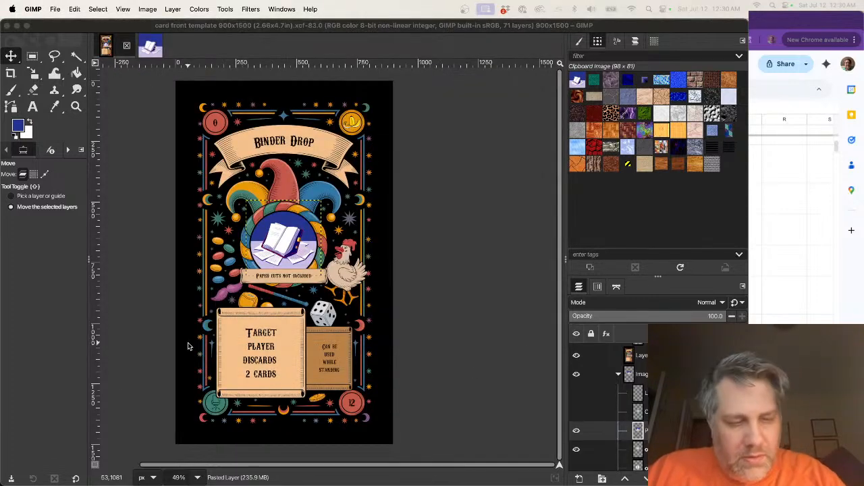
{"action": "key", "text": "super+Tab"}
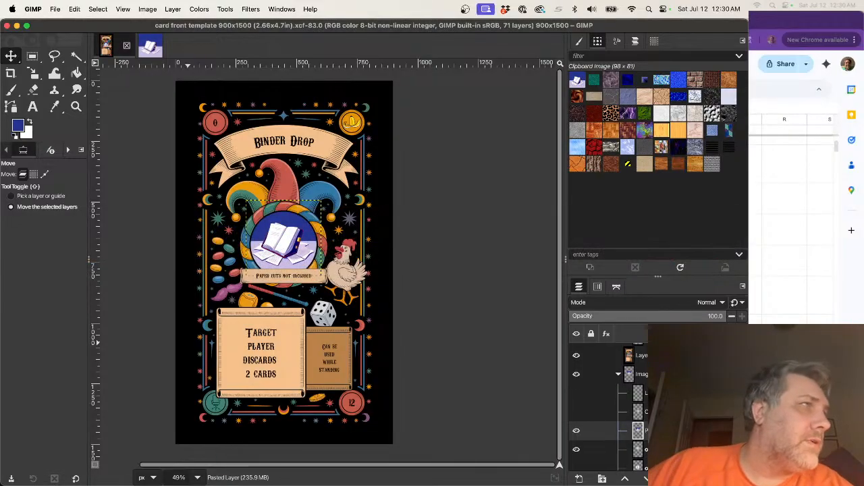
{"action": "key", "text": "super+Tab"}
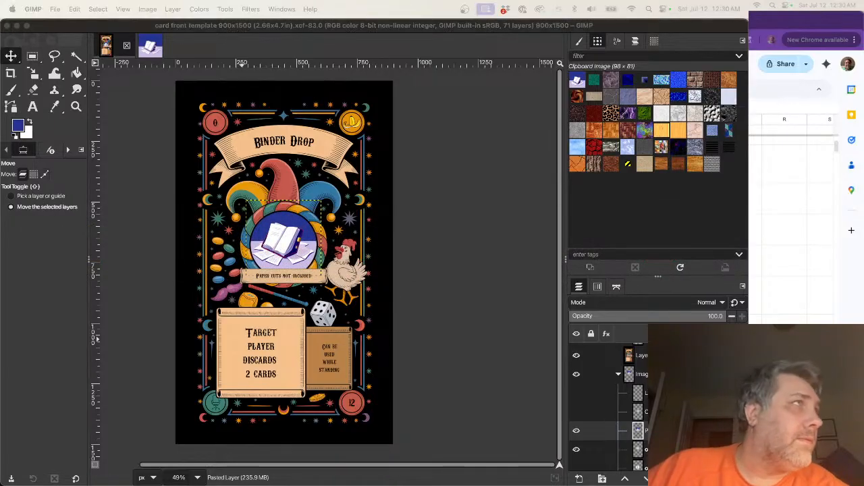
{"action": "left_click_drag", "start_coordinate": [454, 1], "coordinate": [420, 134]}
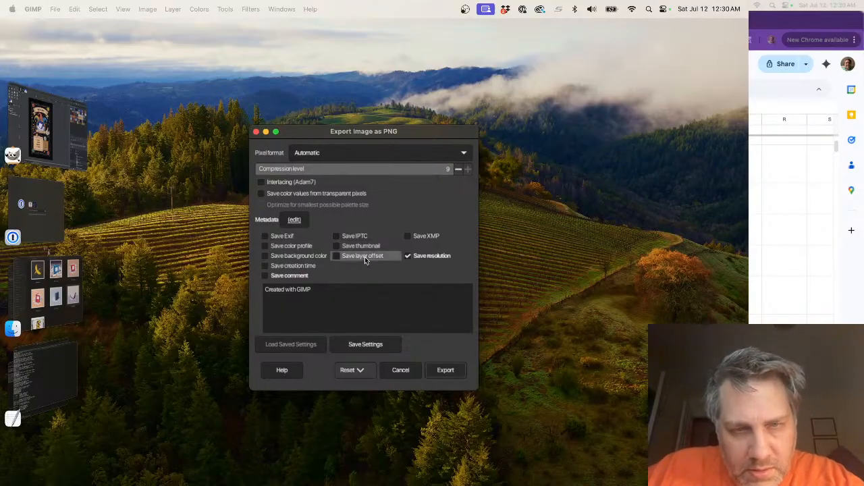
{"action": "left_click", "coordinate": [446, 370]}
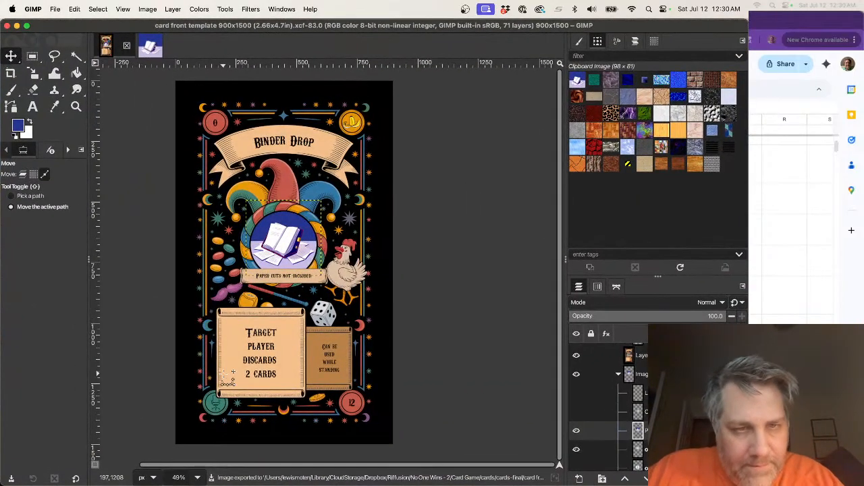
- Switch to Finder, collapse Card Images in No One Wins - 2 and open the cards-final folder
{"action": "key", "text": "super+Tab"}
{"action": "key", "text": "super+Tab"}
{"action": "key", "text": "super+Tab"}
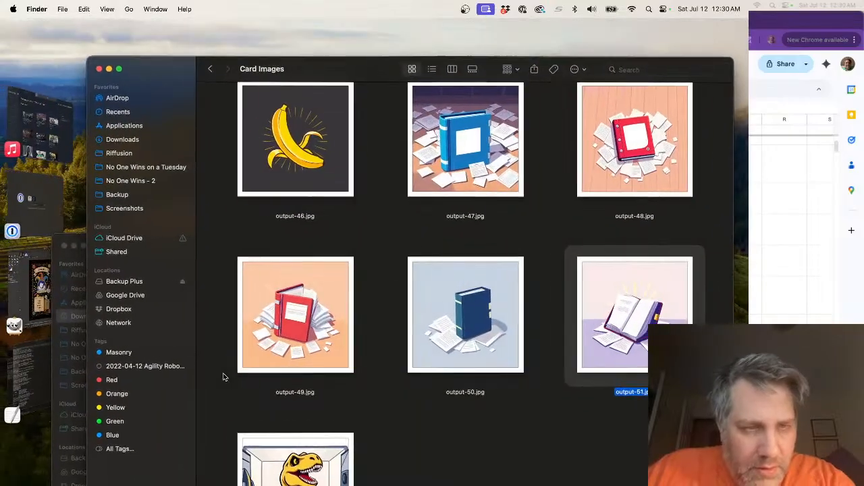
{"action": "left_click", "coordinate": [127, 180]}
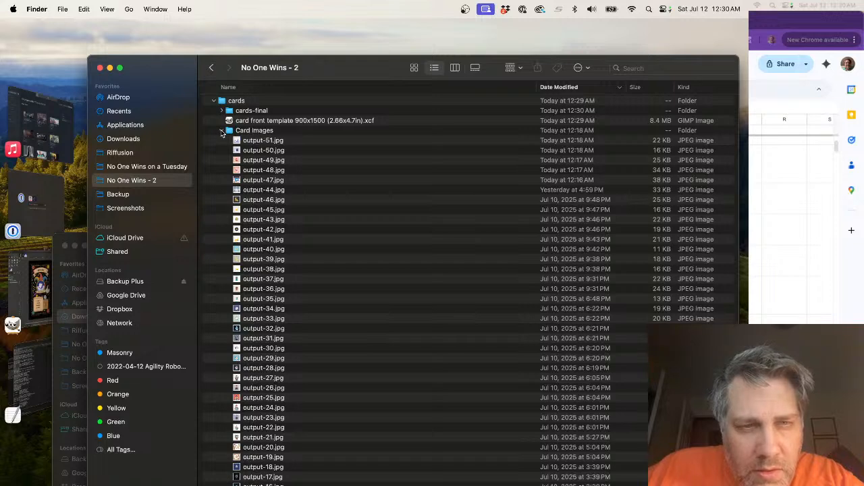
{"action": "left_click", "coordinate": [222, 131]}
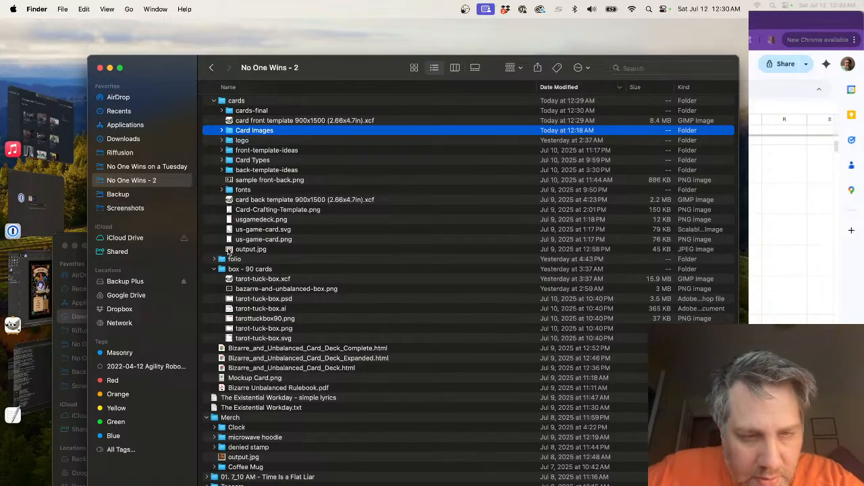
{"action": "left_click", "coordinate": [223, 111]}
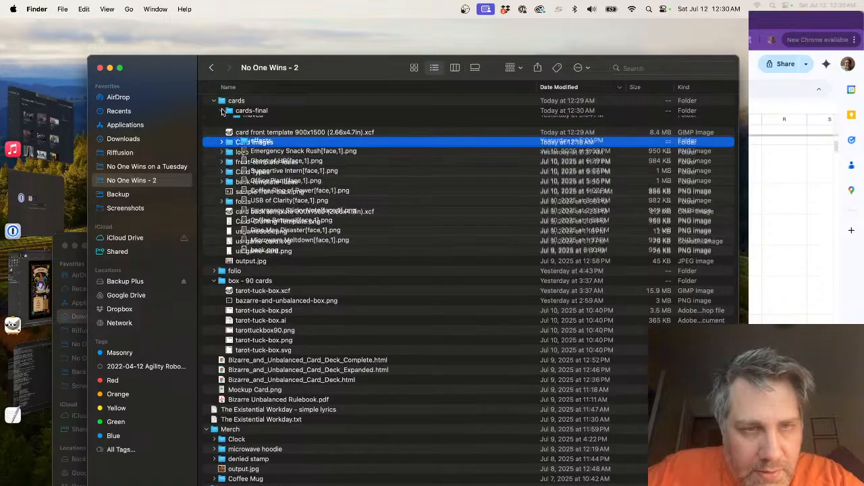
{"action": "double_click", "coordinate": [240, 111]}
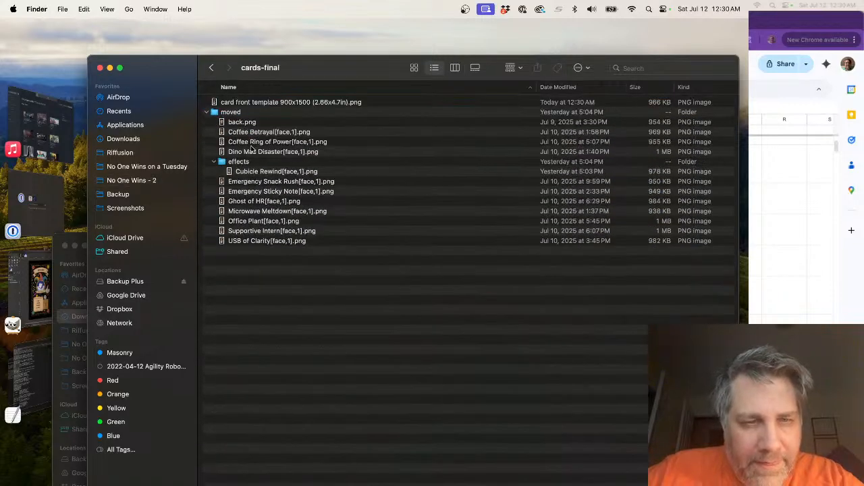
- Rename the exported card file to Binder Drop[face,1].png and put it in the effects folder inside moved
{"action": "left_click", "coordinate": [247, 104]}
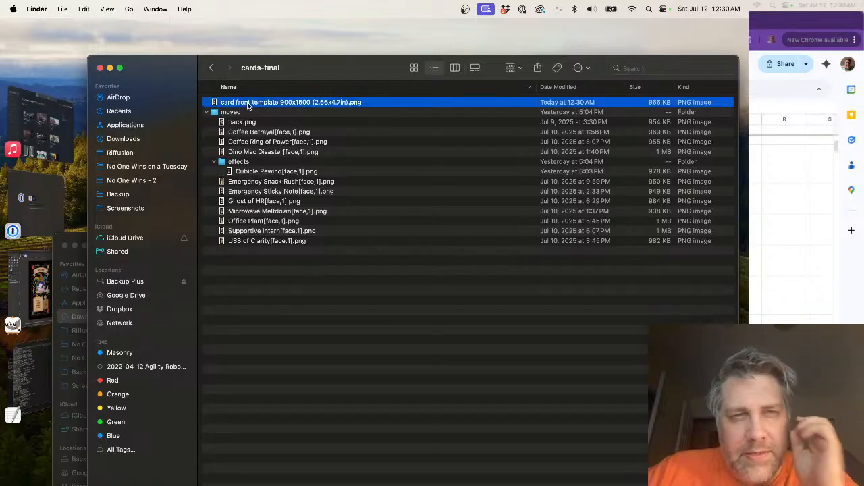
{"action": "key", "text": "Return"}
{"action": "type", "text": "Bind"}
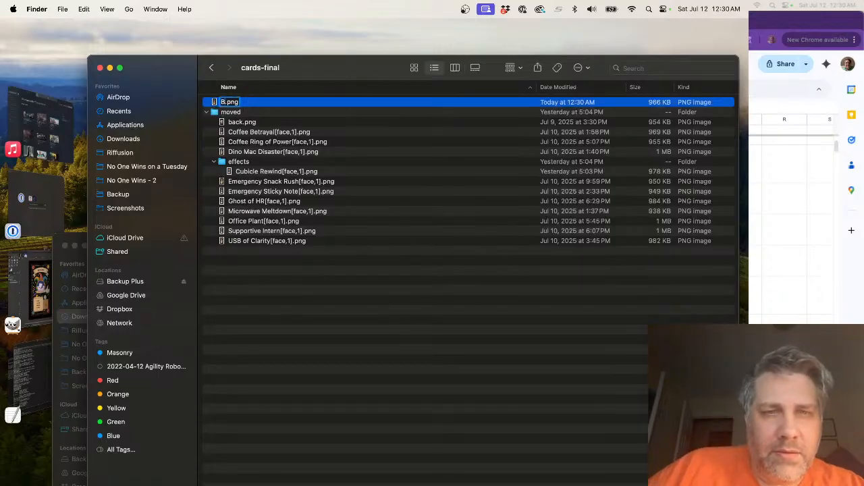
{"action": "type", "text": "er C"}
{"action": "type", "text": "rop[face,1"}
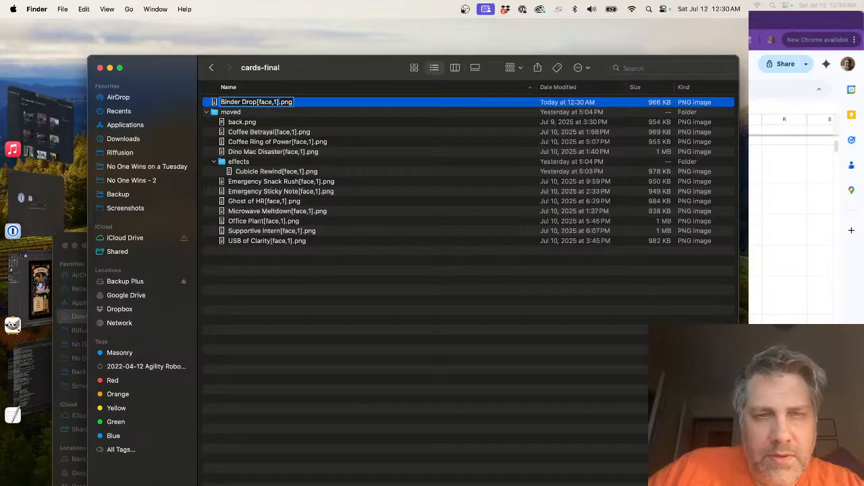
{"action": "key", "text": "Return"}
{"action": "left_click_drag", "start_coordinate": [235, 101], "coordinate": [253, 171]}
{"action": "left_click_drag", "start_coordinate": [240, 122], "coordinate": [254, 165]}
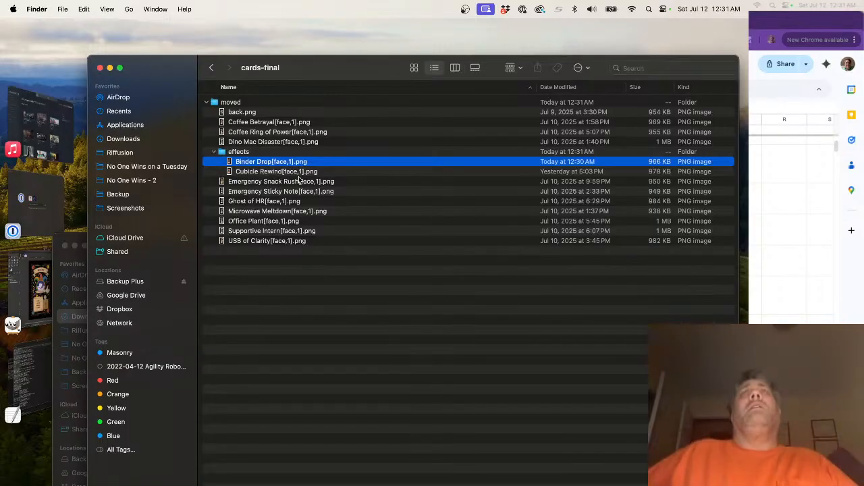
- Switch to Chrome, read through a page in a new tab, and close the Profit Split page's tab
{"action": "key", "text": "super+Tab"}
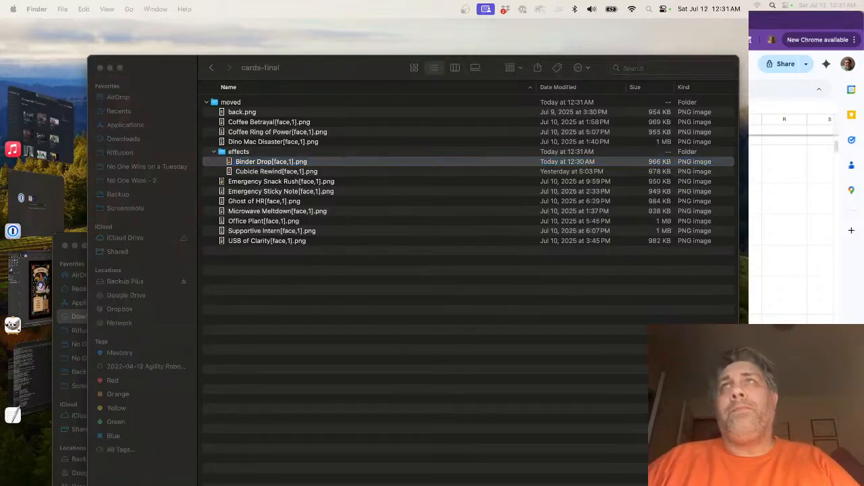
{"action": "key", "text": "super+t"}
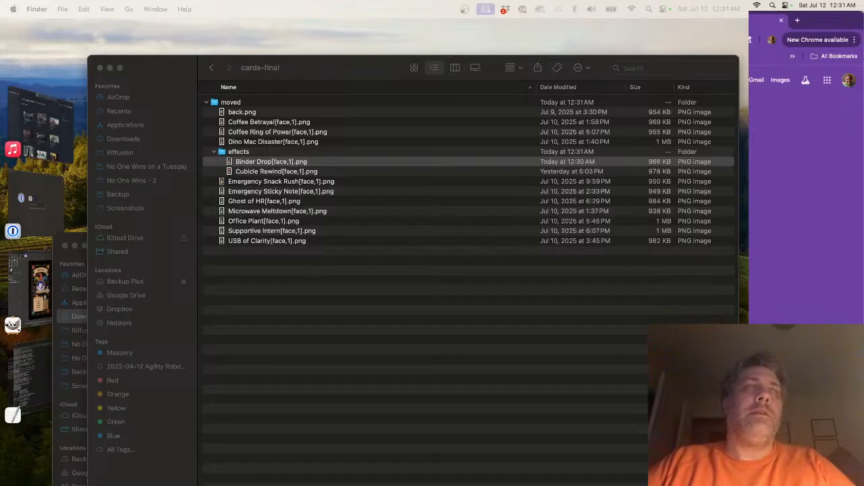
{"action": "key", "text": "Return"}
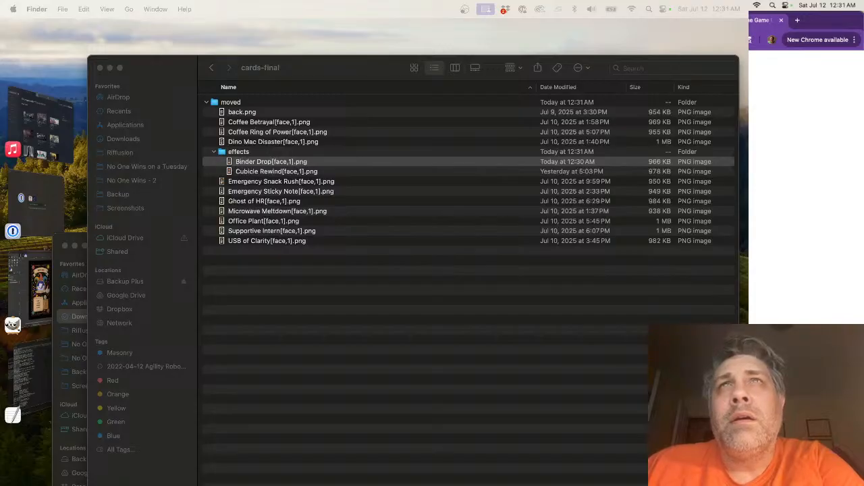
{"action": "scroll", "coordinate": [806, 187], "scroll_direction": "down", "scroll_amount": 2}
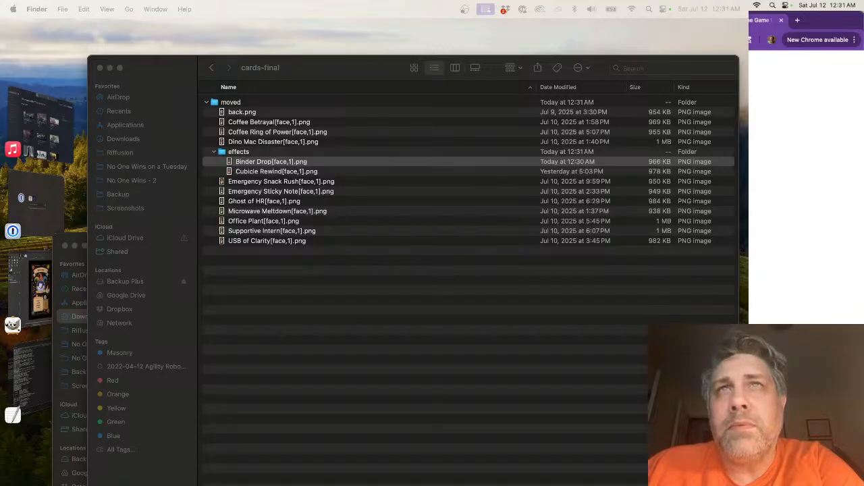
{"action": "scroll", "coordinate": [807, 187], "scroll_direction": "down", "scroll_amount": 2}
{"action": "scroll", "coordinate": [806, 187], "scroll_direction": "down", "scroll_amount": 1}
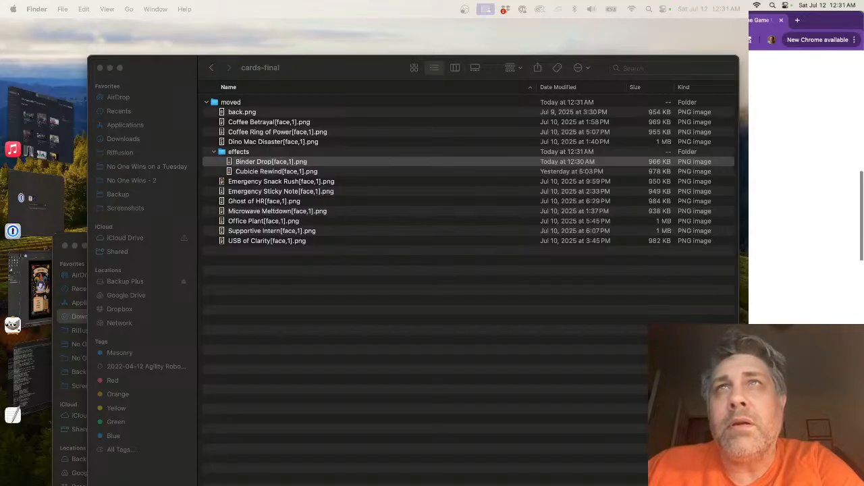
{"action": "scroll", "coordinate": [806, 187], "scroll_direction": "down", "scroll_amount": 1}
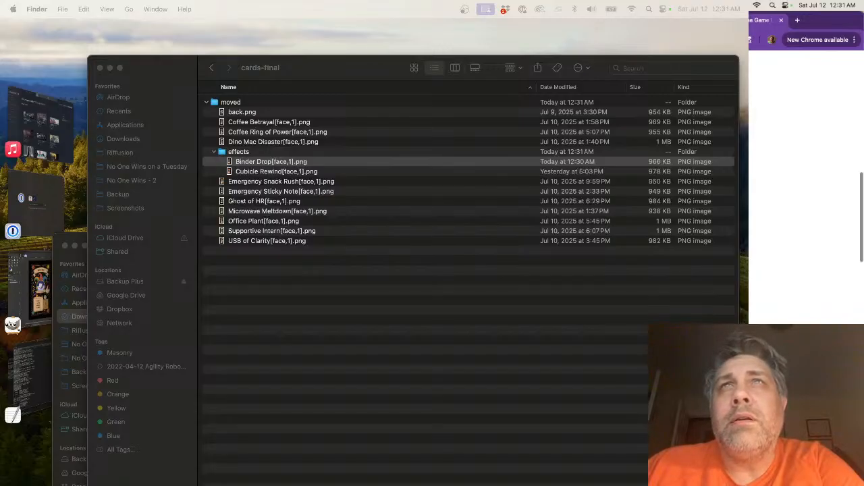
{"action": "scroll", "coordinate": [806, 187], "scroll_direction": "down", "scroll_amount": 1}
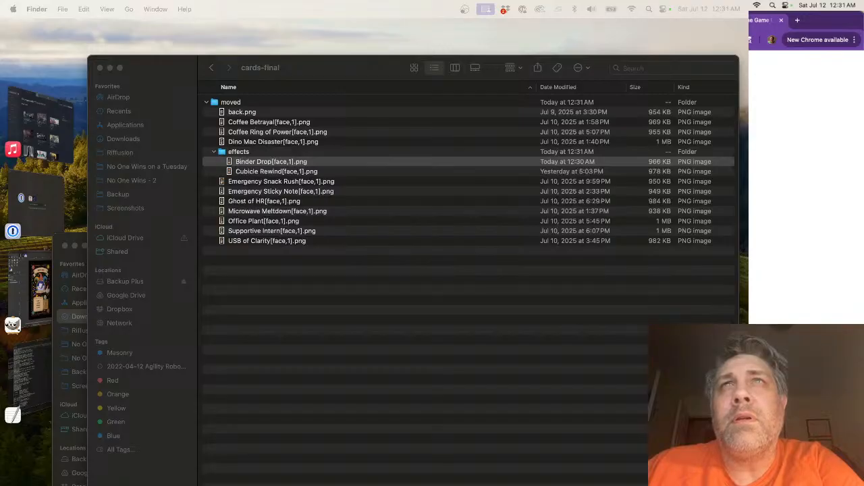
{"action": "scroll", "coordinate": [806, 187], "scroll_direction": "down", "scroll_amount": 1}
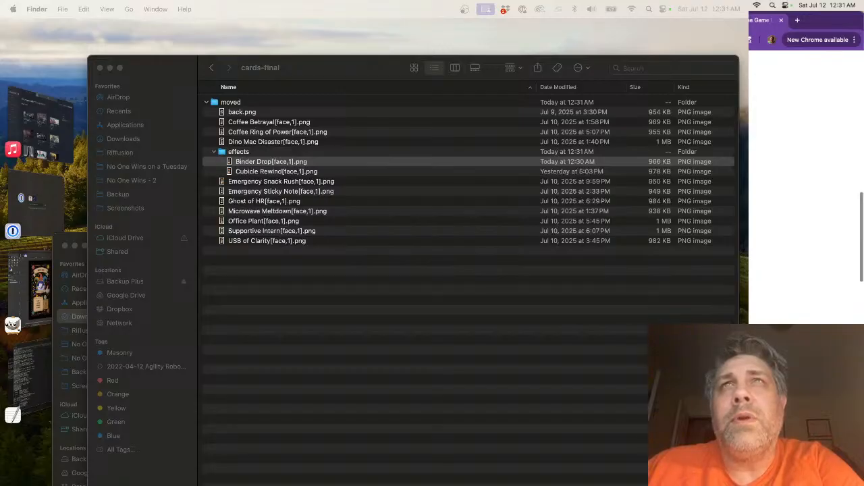
{"action": "scroll", "coordinate": [806, 187], "scroll_direction": "down", "scroll_amount": 1}
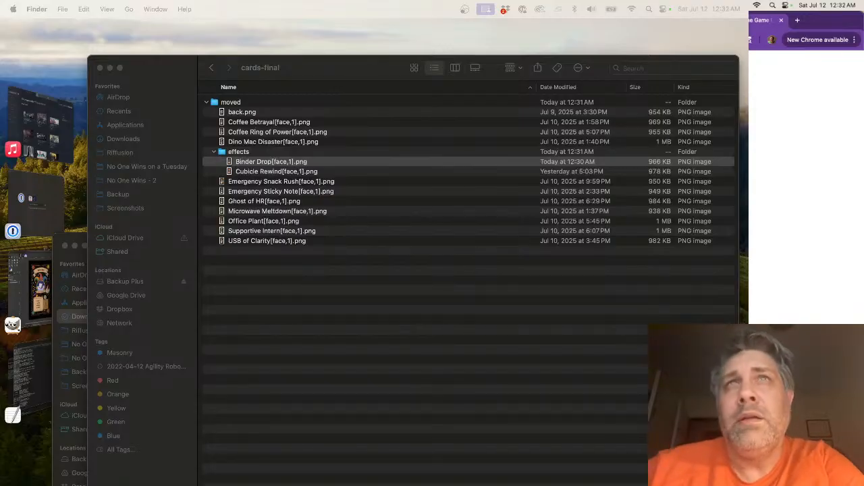
{"action": "scroll", "coordinate": [806, 187], "scroll_direction": "down", "scroll_amount": 1}
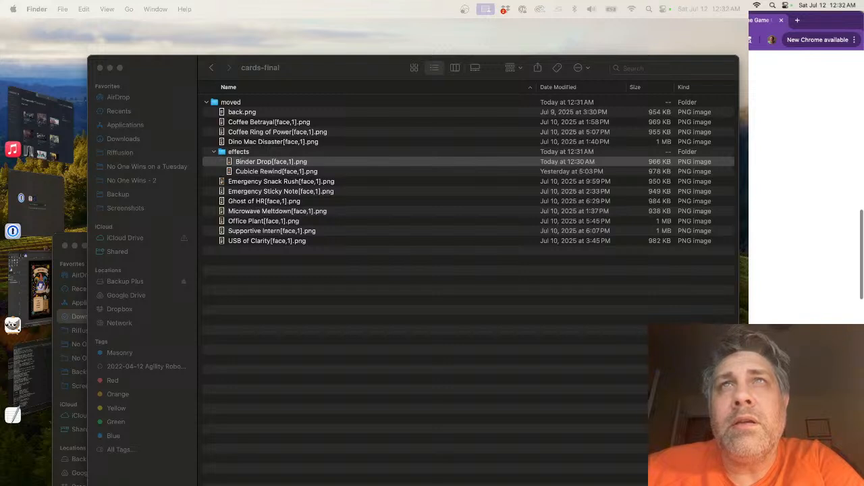
{"action": "scroll", "coordinate": [806, 187], "scroll_direction": "down", "scroll_amount": 3}
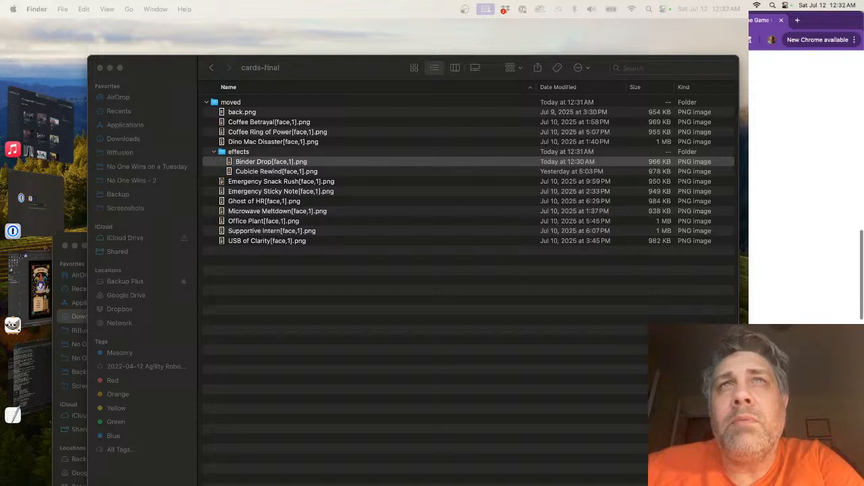
{"action": "scroll", "coordinate": [806, 187], "scroll_direction": "down", "scroll_amount": 3}
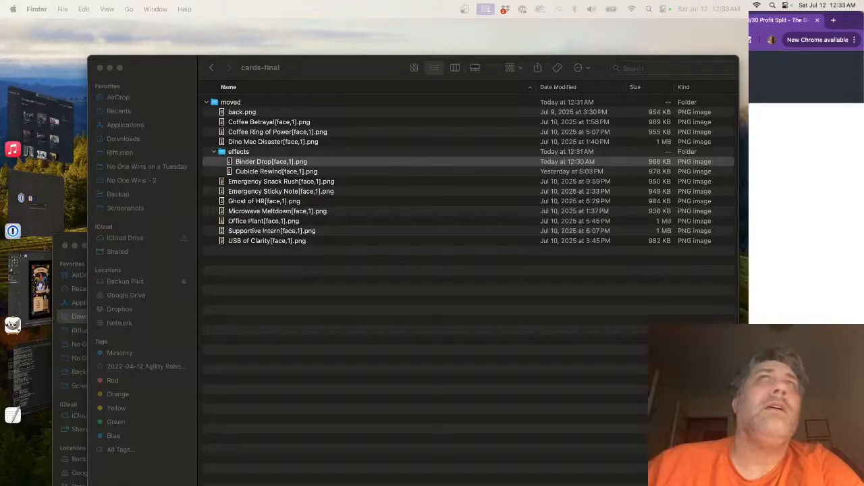
{"action": "left_click", "coordinate": [817, 21]}
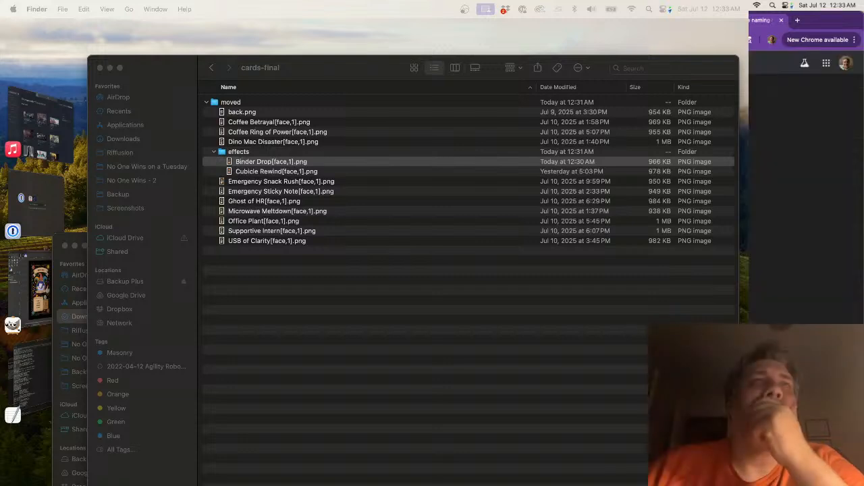
- Look through the dark web page about naming
{"action": "scroll", "coordinate": [806, 203], "scroll_direction": "down", "scroll_amount": 3}
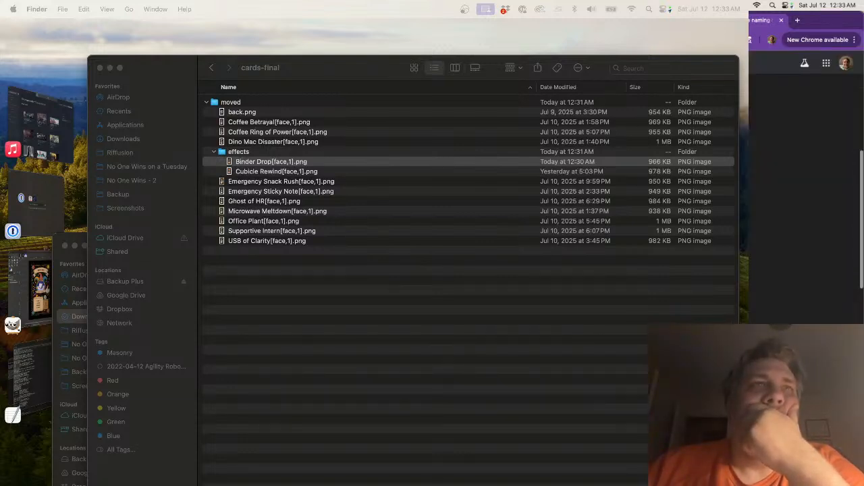
{"action": "scroll", "coordinate": [806, 203], "scroll_direction": "down", "scroll_amount": 1}
{"action": "scroll", "coordinate": [806, 203], "scroll_direction": "down", "scroll_amount": 1}
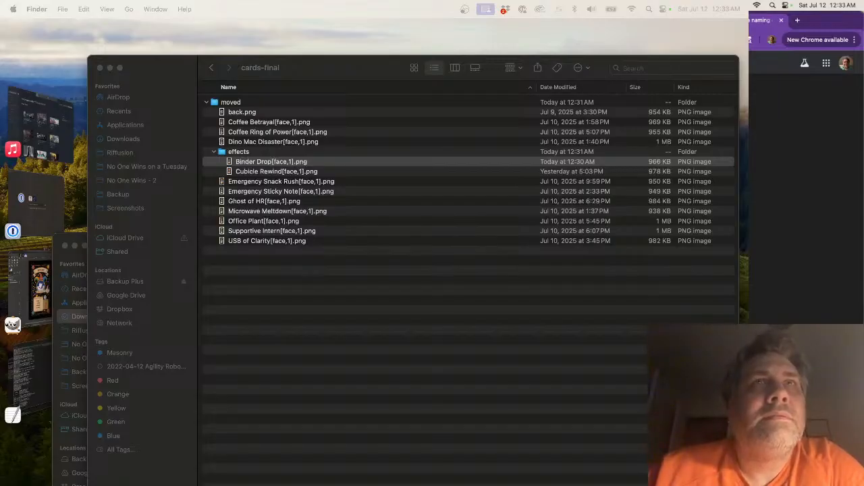
- Read further through the search result pages in the tab about naming
{"action": "scroll", "coordinate": [806, 203], "scroll_direction": "down", "scroll_amount": 2}
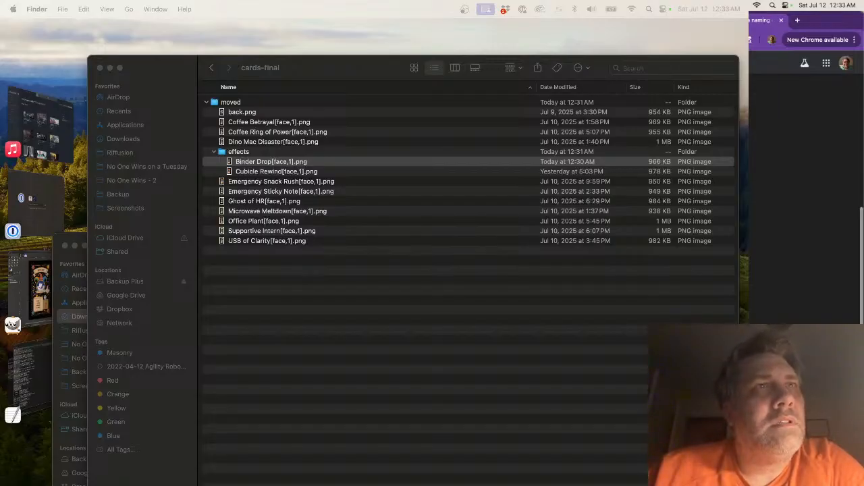
{"action": "scroll", "coordinate": [806, 199], "scroll_direction": "down", "scroll_amount": 3}
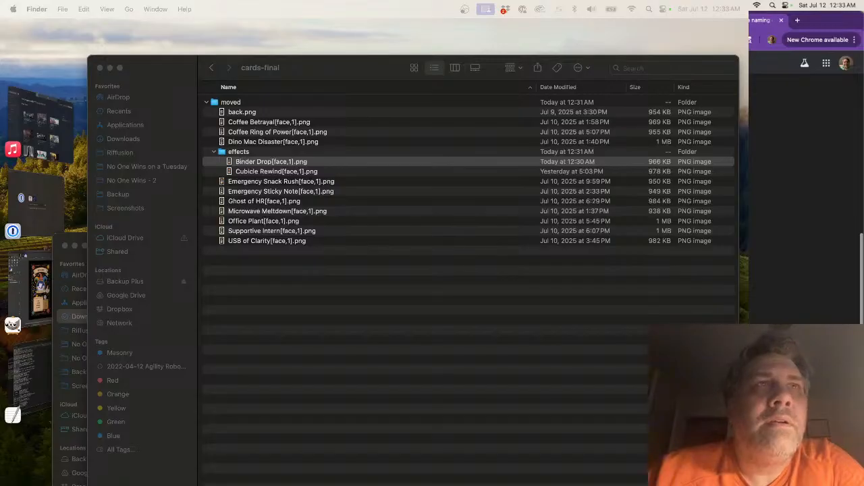
{"action": "scroll", "coordinate": [806, 198], "scroll_direction": "down", "scroll_amount": 3}
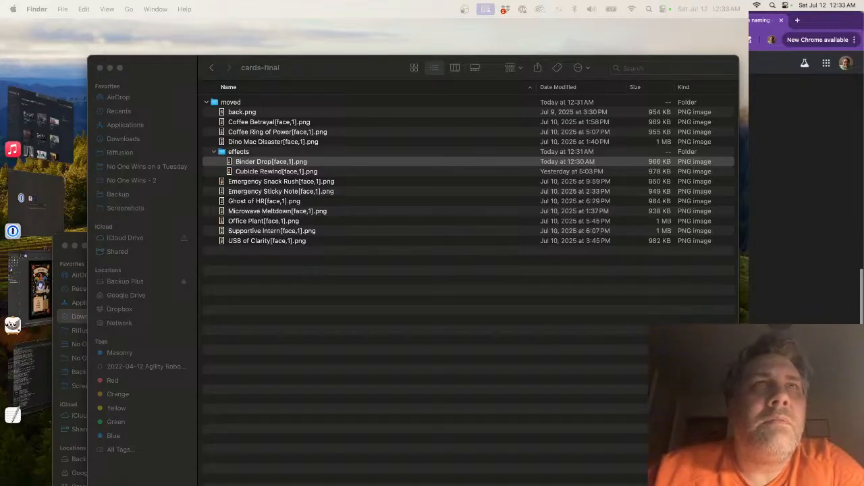
{"action": "scroll", "coordinate": [806, 198], "scroll_direction": "down", "scroll_amount": 2}
{"action": "scroll", "coordinate": [806, 199], "scroll_direction": "down", "scroll_amount": 2}
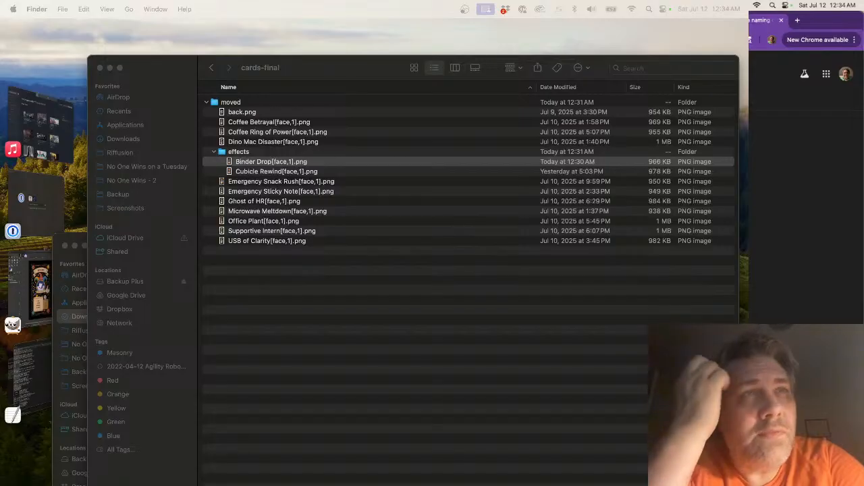
{"action": "scroll", "coordinate": [806, 189], "scroll_direction": "down", "scroll_amount": 3}
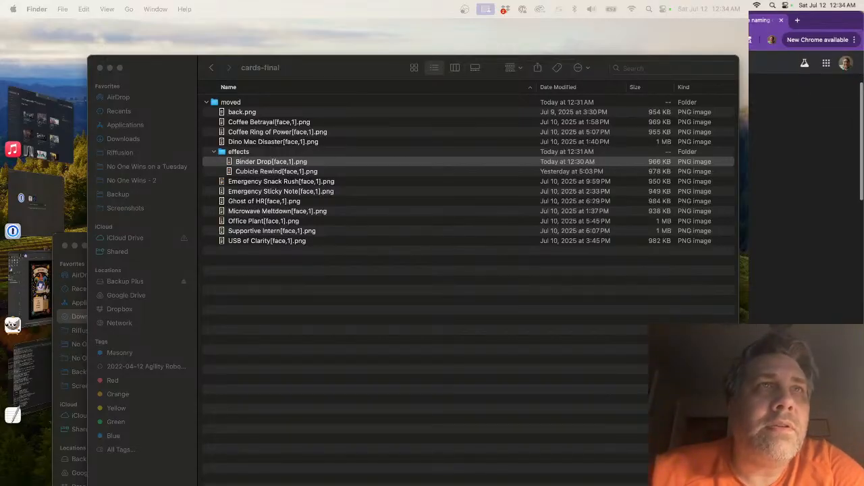
{"action": "scroll", "coordinate": [806, 189], "scroll_direction": "down", "scroll_amount": 3}
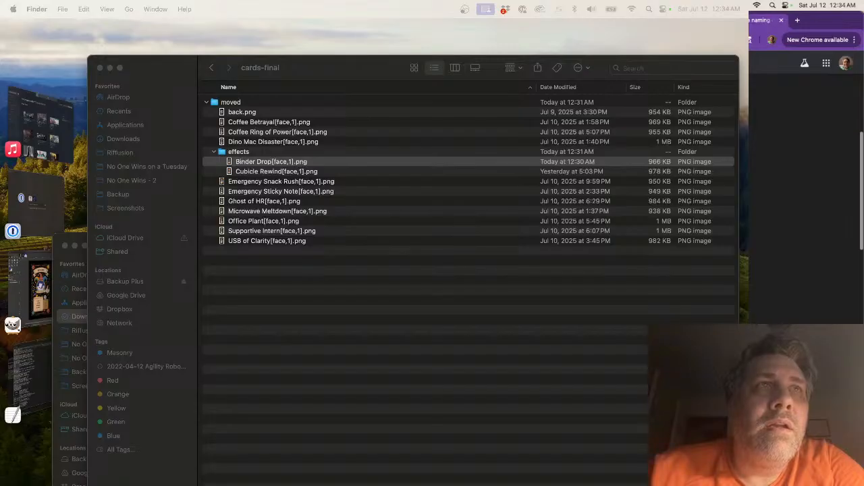
{"action": "scroll", "coordinate": [806, 189], "scroll_direction": "down", "scroll_amount": 3}
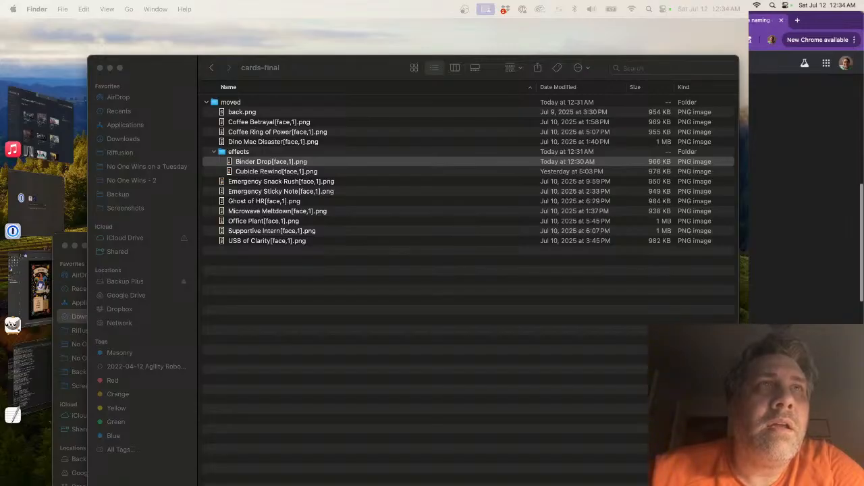
{"action": "scroll", "coordinate": [806, 189], "scroll_direction": "down", "scroll_amount": 2}
{"action": "scroll", "coordinate": [806, 189], "scroll_direction": "down", "scroll_amount": 2}
{"action": "scroll", "coordinate": [806, 189], "scroll_direction": "up", "scroll_amount": 3}
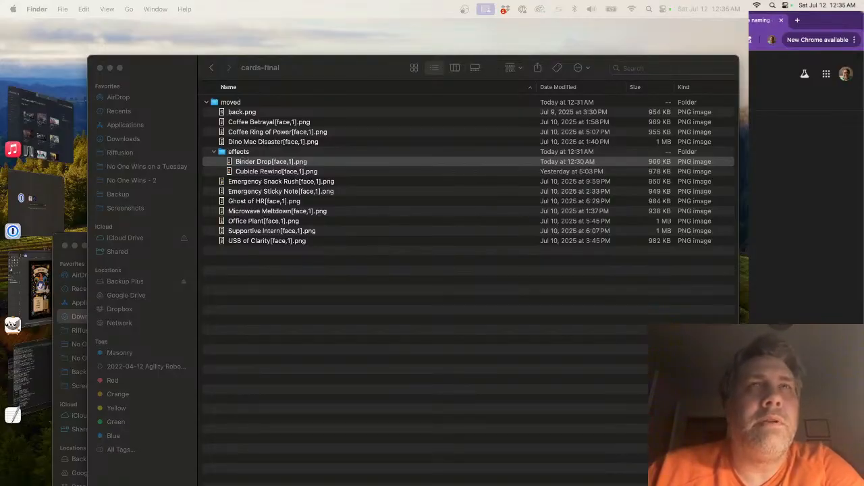
{"action": "scroll", "coordinate": [806, 189], "scroll_direction": "down", "scroll_amount": 3}
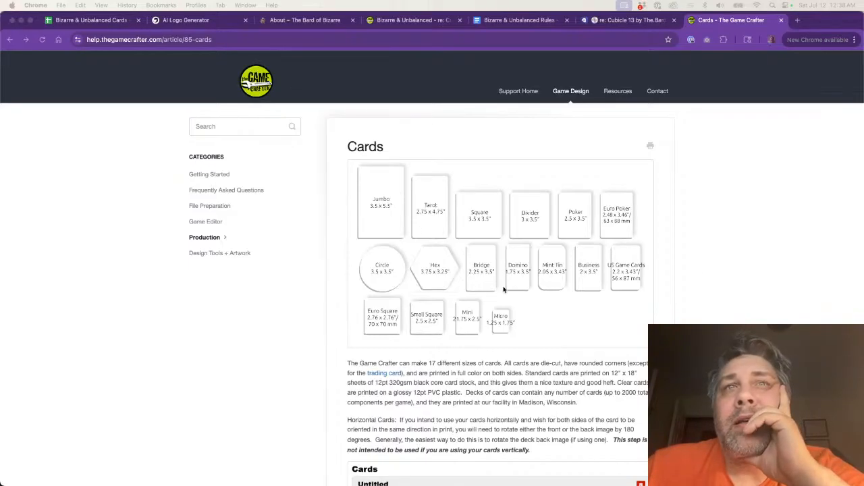
- Examine The Game Crafter's Cards help article for the available card sizes and the face and back upload instructions
{"action": "scroll", "coordinate": [493, 275], "scroll_direction": "down", "scroll_amount": 5}
{"action": "scroll", "coordinate": [513, 304], "scroll_direction": "up", "scroll_amount": 5}
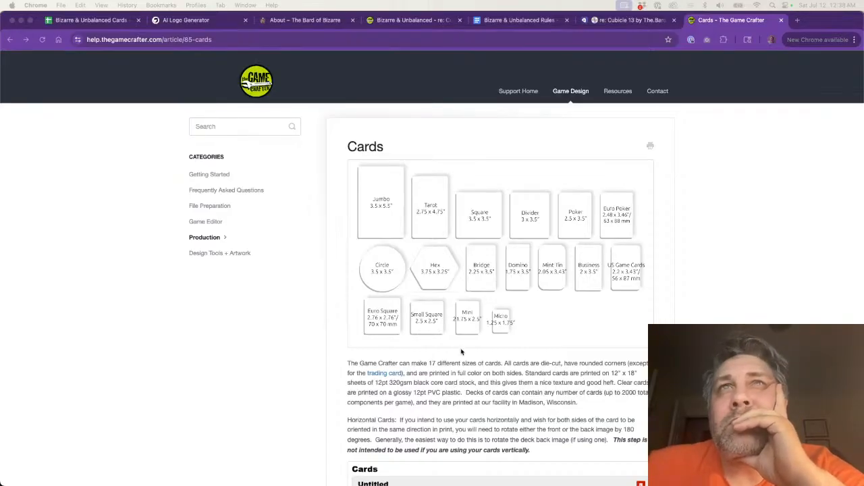
{"action": "left_click", "coordinate": [526, 307]}
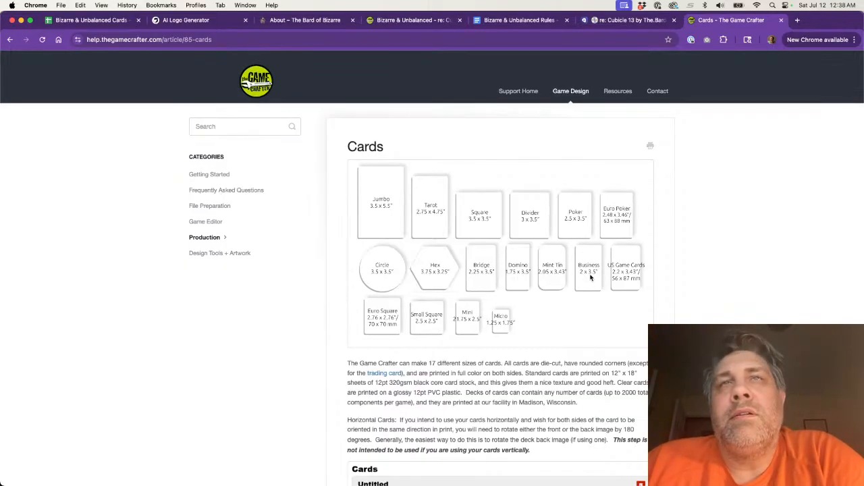
{"action": "scroll", "coordinate": [591, 257], "scroll_direction": "down", "scroll_amount": 5}
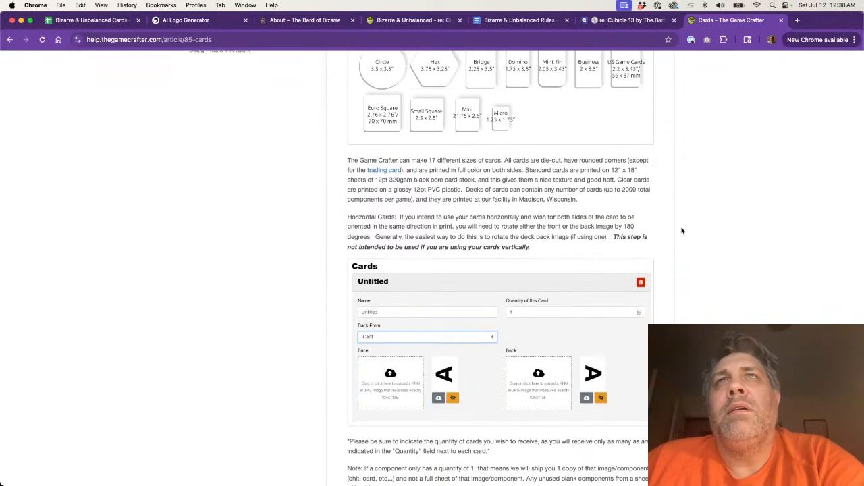
{"action": "scroll", "coordinate": [682, 231], "scroll_direction": "down", "scroll_amount": 4}
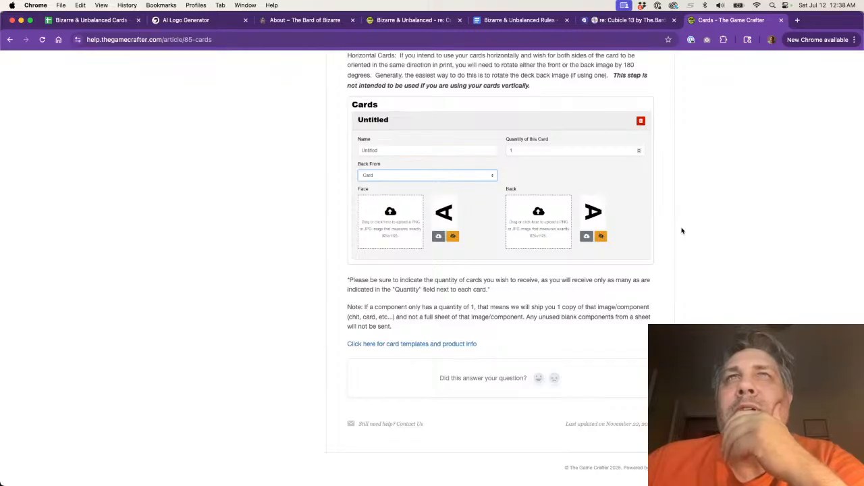
{"action": "scroll", "coordinate": [682, 231], "scroll_direction": "up", "scroll_amount": 1}
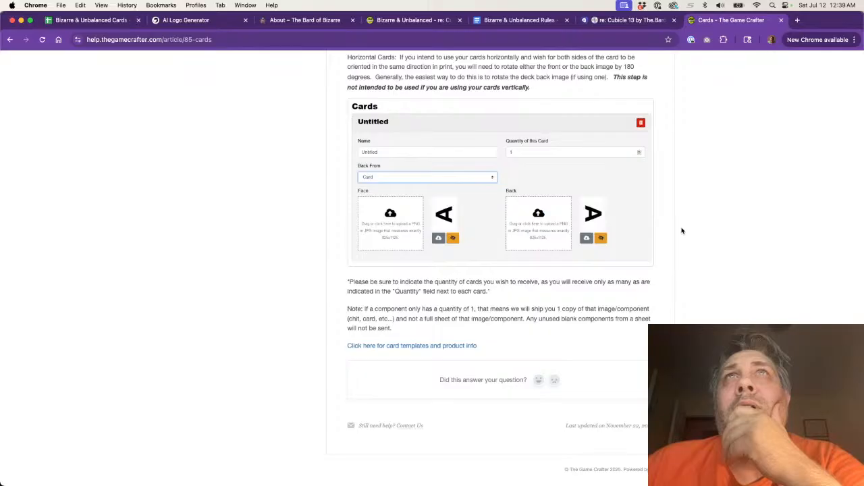
{"action": "scroll", "coordinate": [681, 231], "scroll_direction": "up", "scroll_amount": 3}
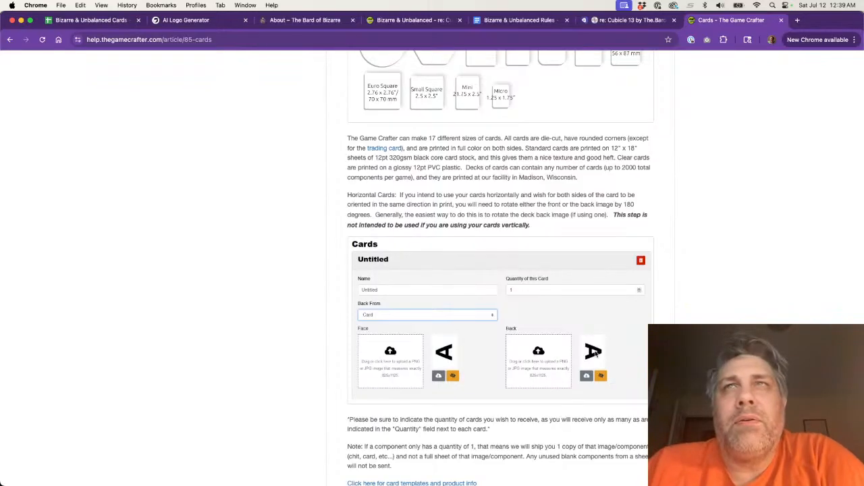
{"action": "scroll", "coordinate": [595, 352], "scroll_direction": "down", "scroll_amount": 3}
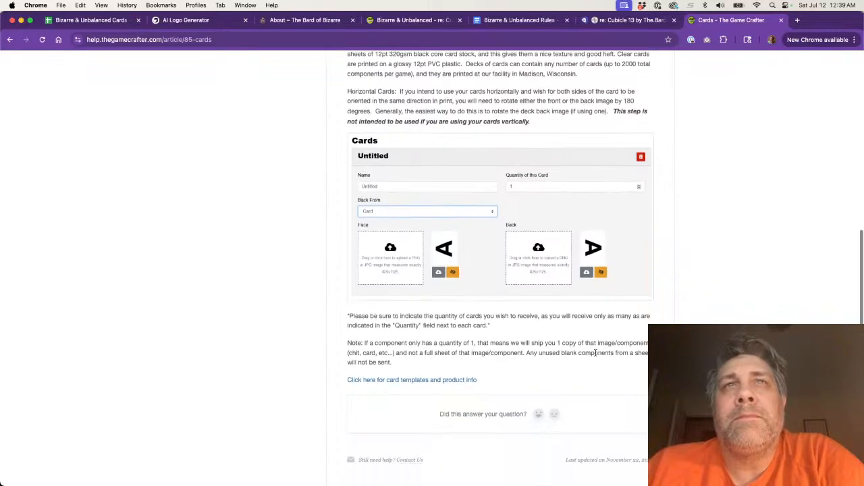
{"action": "scroll", "coordinate": [594, 352], "scroll_direction": "down", "scroll_amount": 1}
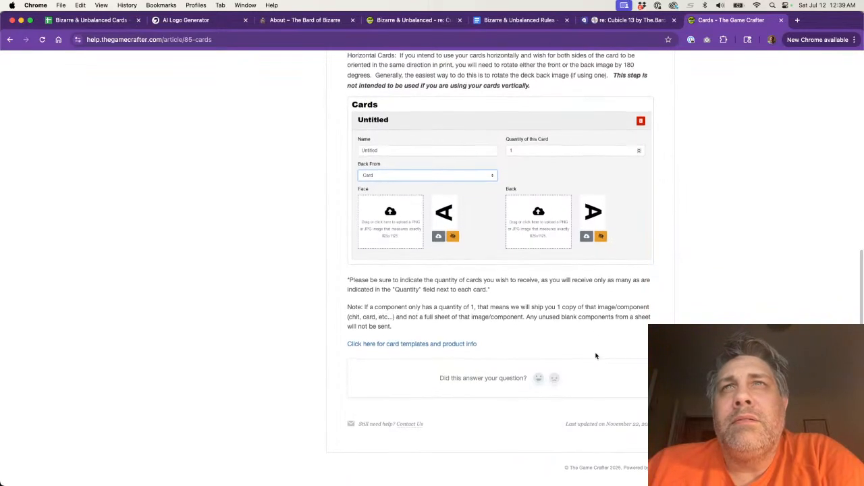
{"action": "scroll", "coordinate": [290, 297], "scroll_direction": "up", "scroll_amount": 10}
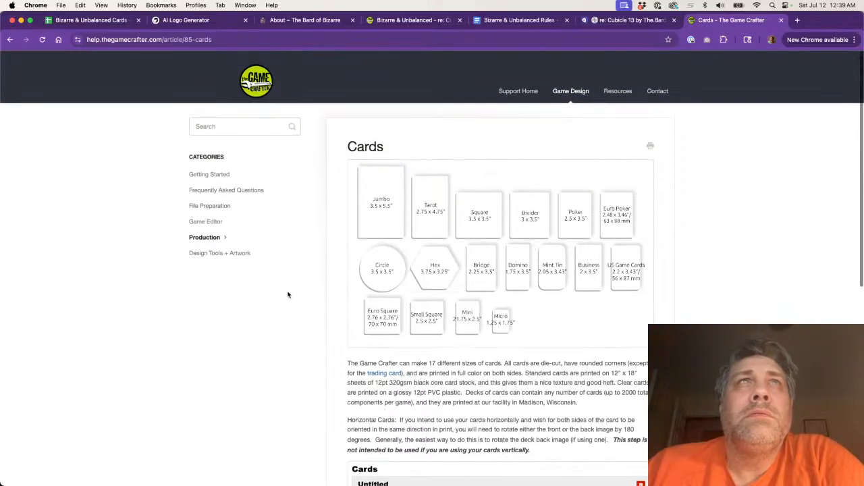
- Open the Game Editor help category and look through both pages of its article list
{"action": "left_click", "coordinate": [206, 222]}
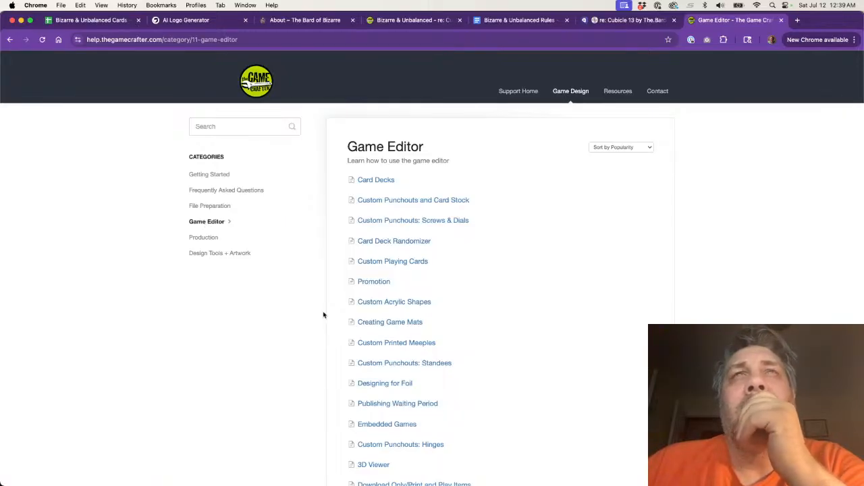
{"action": "scroll", "coordinate": [323, 315], "scroll_direction": "down", "scroll_amount": 3}
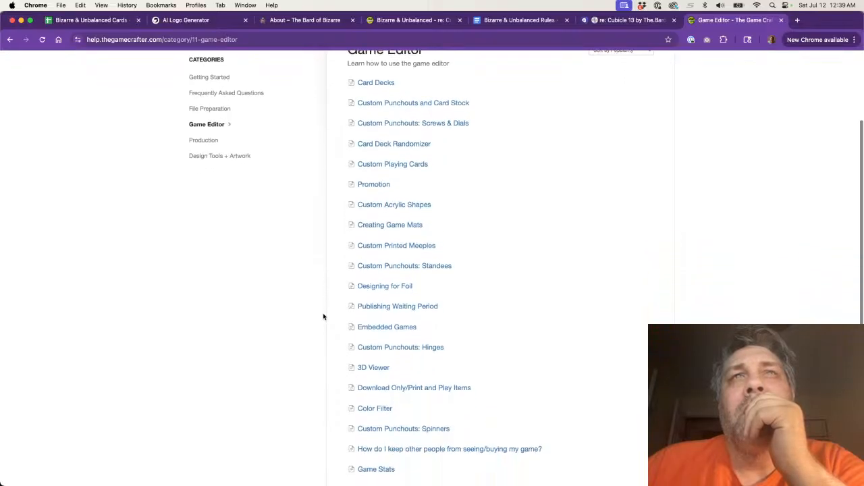
{"action": "scroll", "coordinate": [324, 316], "scroll_direction": "down", "scroll_amount": 2}
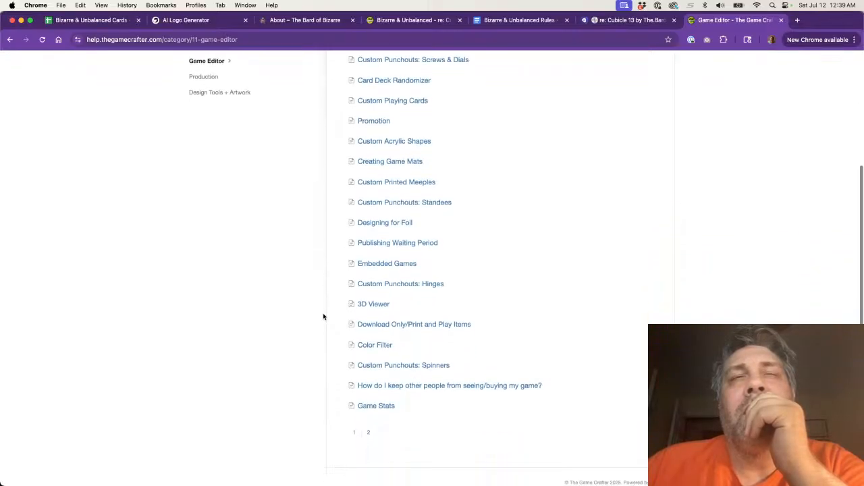
{"action": "scroll", "coordinate": [324, 317], "scroll_direction": "down", "scroll_amount": 1}
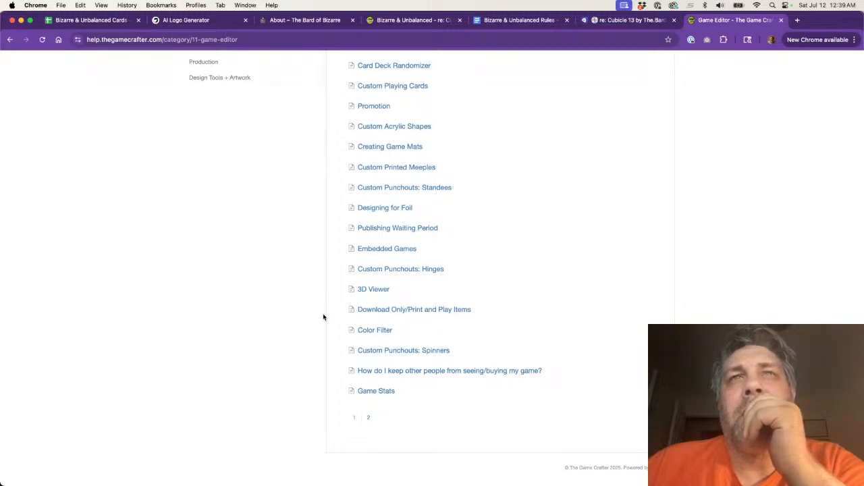
{"action": "left_click", "coordinate": [369, 434]}
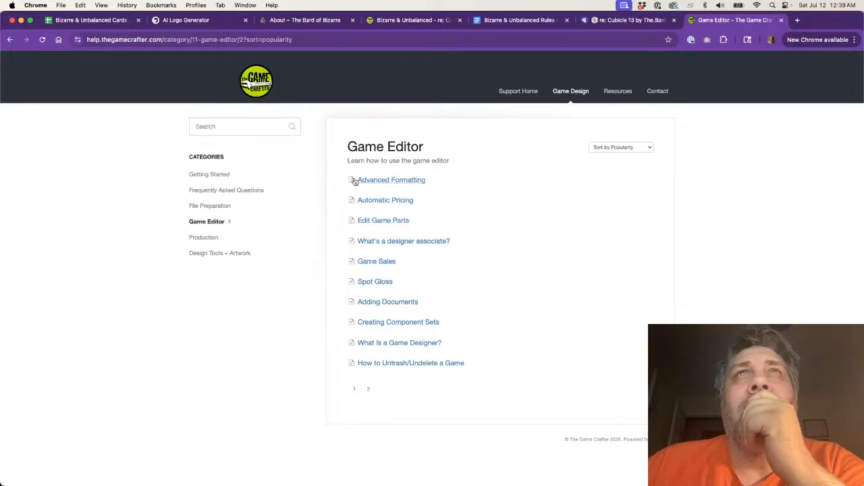
- Open the File Preparation help category, skim its Templates article, and return to look through the category's article list
{"action": "left_click", "coordinate": [204, 207]}
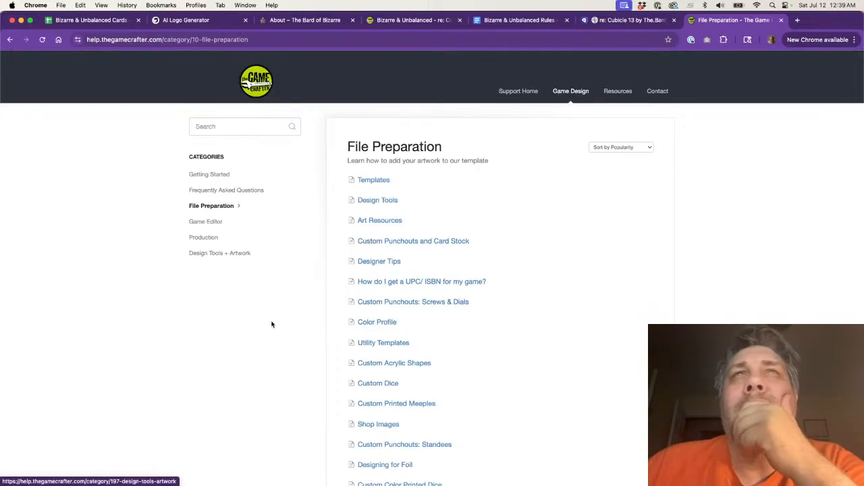
{"action": "left_click", "coordinate": [373, 179]}
{"action": "scroll", "coordinate": [372, 286], "scroll_direction": "down", "scroll_amount": 1}
{"action": "scroll", "coordinate": [372, 287], "scroll_direction": "down", "scroll_amount": 10}
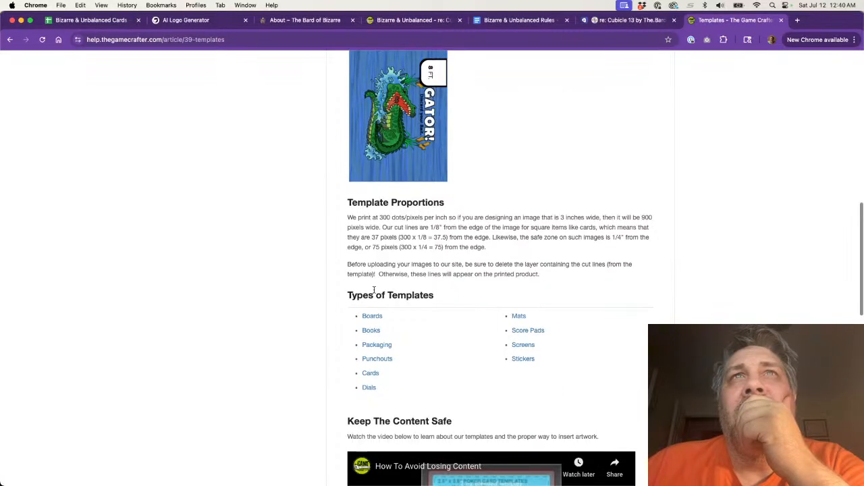
{"action": "scroll", "coordinate": [277, 256], "scroll_direction": "down", "scroll_amount": 10}
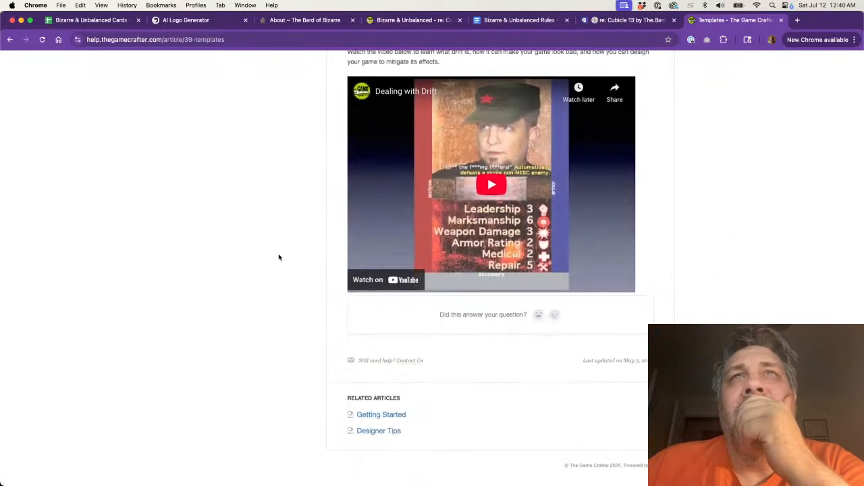
{"action": "left_click", "coordinate": [10, 40]}
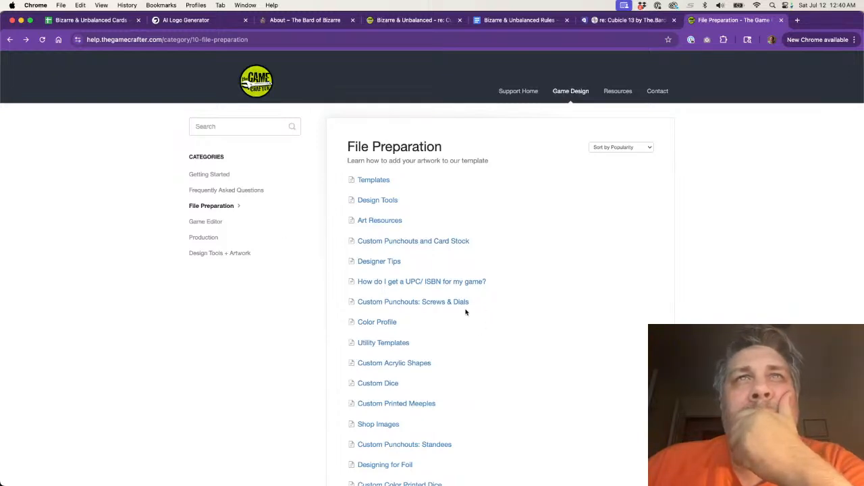
{"action": "scroll", "coordinate": [465, 312], "scroll_direction": "down", "scroll_amount": 4}
{"action": "scroll", "coordinate": [465, 316], "scroll_direction": "down", "scroll_amount": 2}
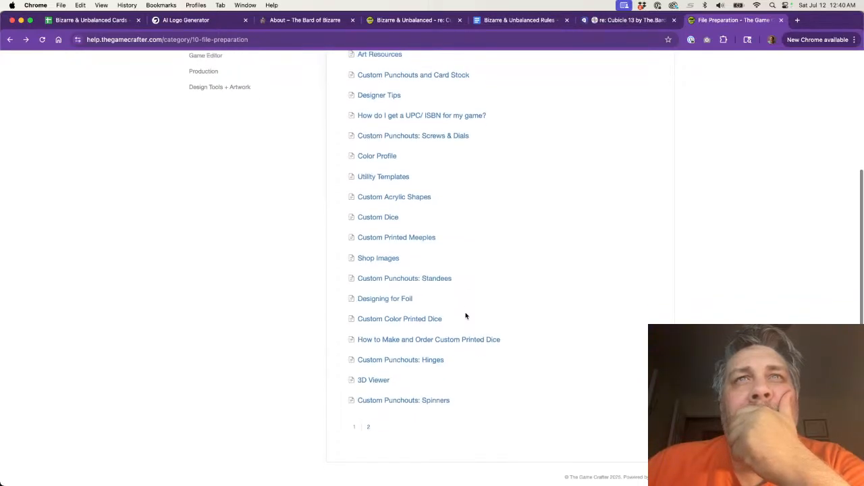
{"action": "scroll", "coordinate": [465, 315], "scroll_direction": "up", "scroll_amount": 5}
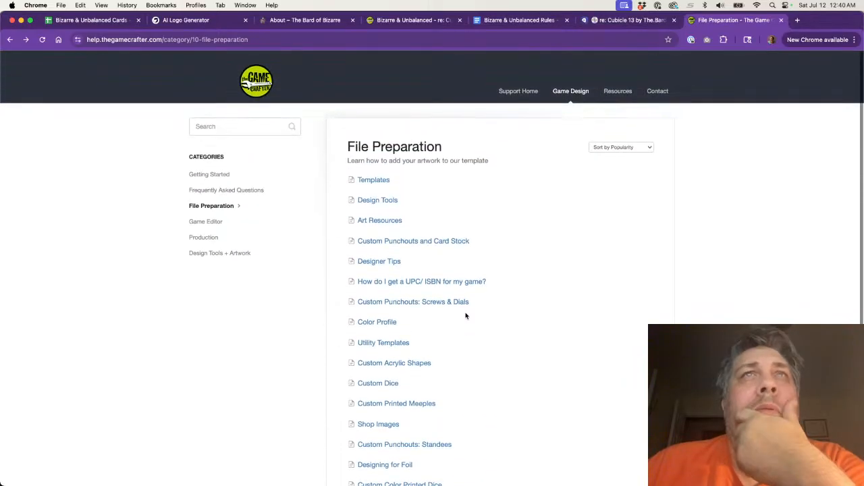
- Read the How to make a Card Game / Tarot Deck article under Frequently Asked Questions and return to that category's list
{"action": "left_click", "coordinate": [229, 191]}
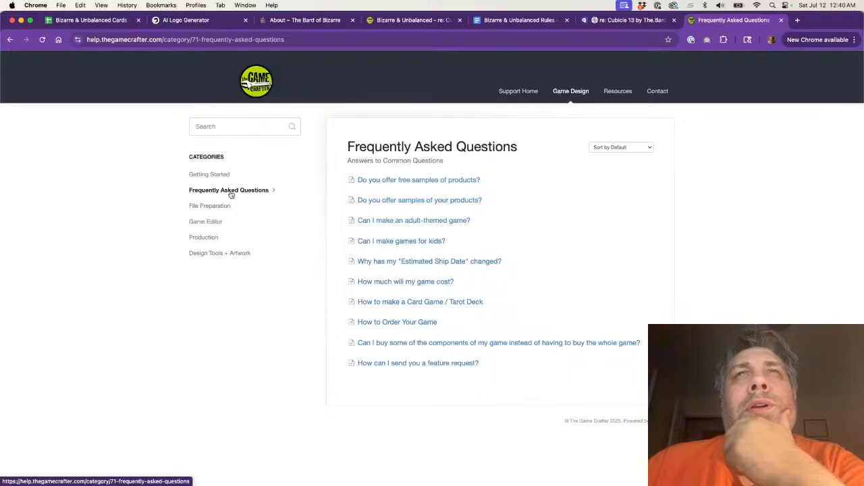
{"action": "left_click", "coordinate": [386, 303]}
{"action": "scroll", "coordinate": [336, 305], "scroll_direction": "down", "scroll_amount": 5}
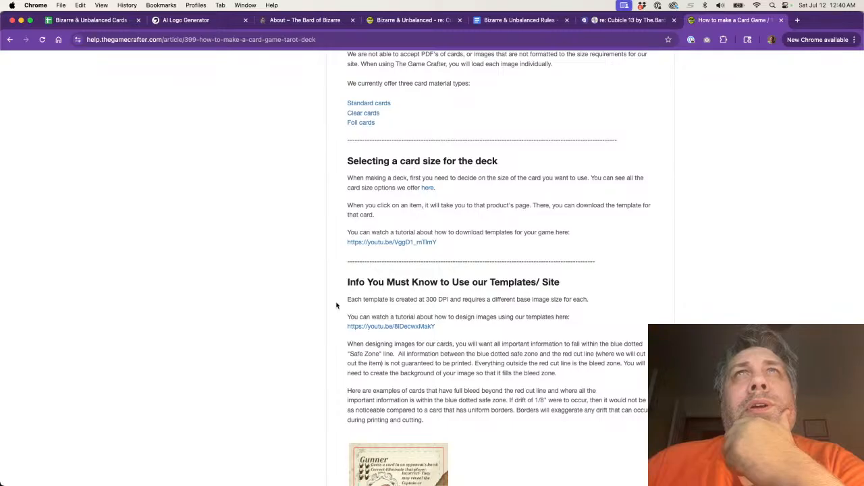
{"action": "scroll", "coordinate": [337, 306], "scroll_direction": "down", "scroll_amount": 12}
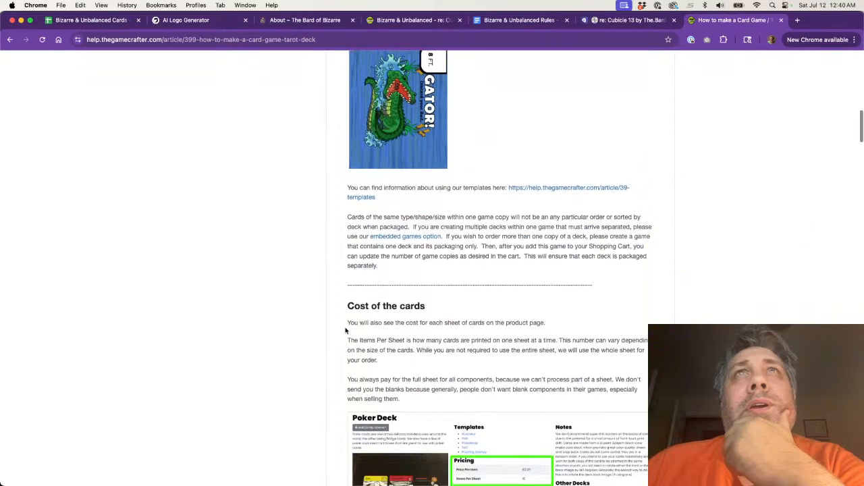
{"action": "scroll", "coordinate": [347, 330], "scroll_direction": "down", "scroll_amount": 4}
{"action": "scroll", "coordinate": [349, 349], "scroll_direction": "down", "scroll_amount": 8}
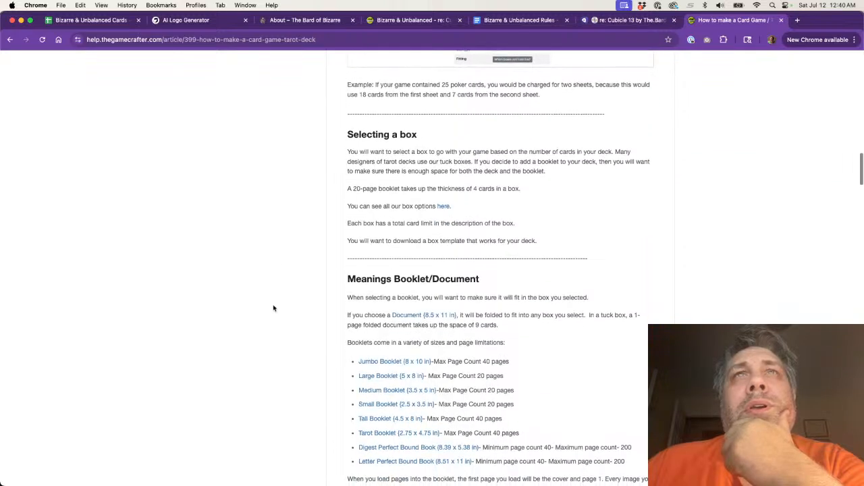
{"action": "scroll", "coordinate": [278, 244], "scroll_direction": "down", "scroll_amount": 4}
{"action": "scroll", "coordinate": [279, 245], "scroll_direction": "down", "scroll_amount": 4}
{"action": "scroll", "coordinate": [279, 245], "scroll_direction": "down", "scroll_amount": 8}
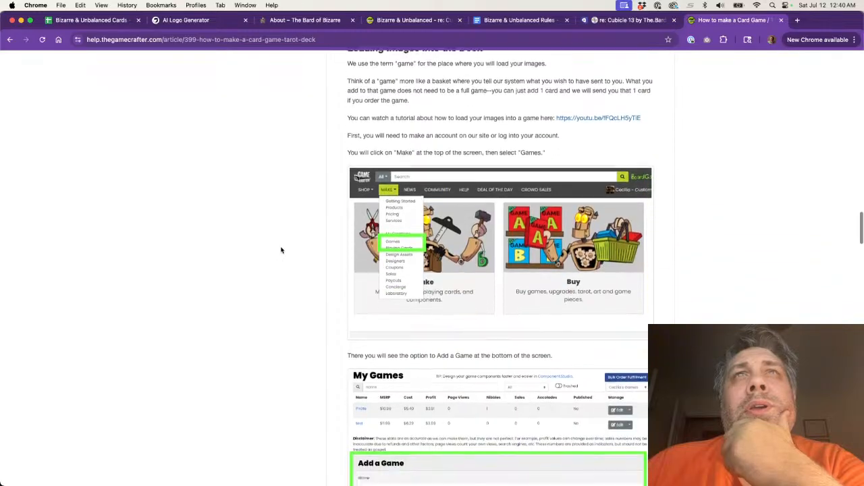
{"action": "scroll", "coordinate": [279, 247], "scroll_direction": "down", "scroll_amount": 7}
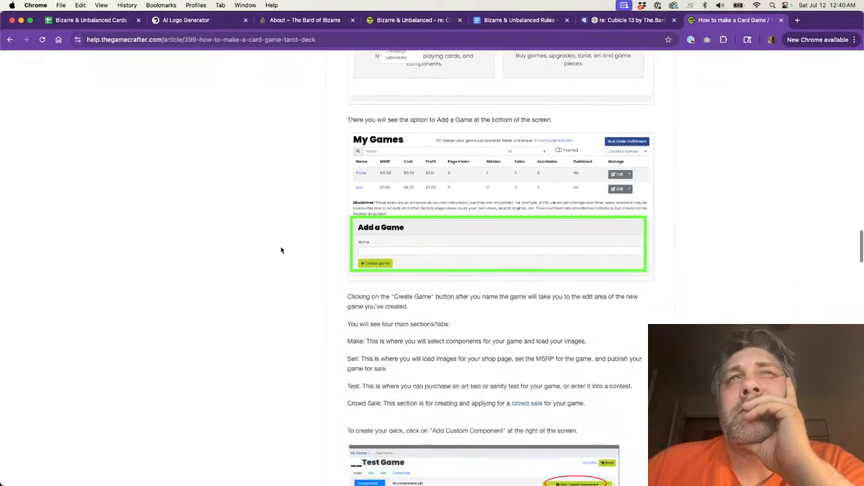
{"action": "left_click", "coordinate": [9, 39]}
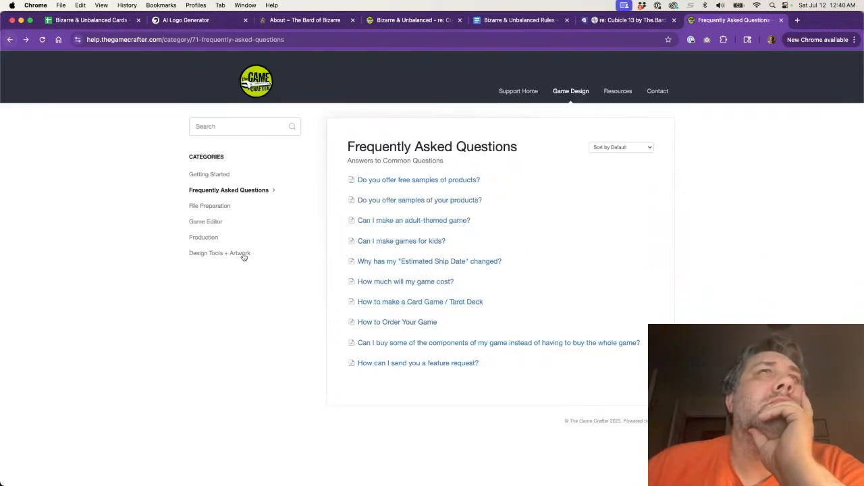
- Open the Game Editor help category and look through the first page of its article list
{"action": "left_click", "coordinate": [204, 221]}
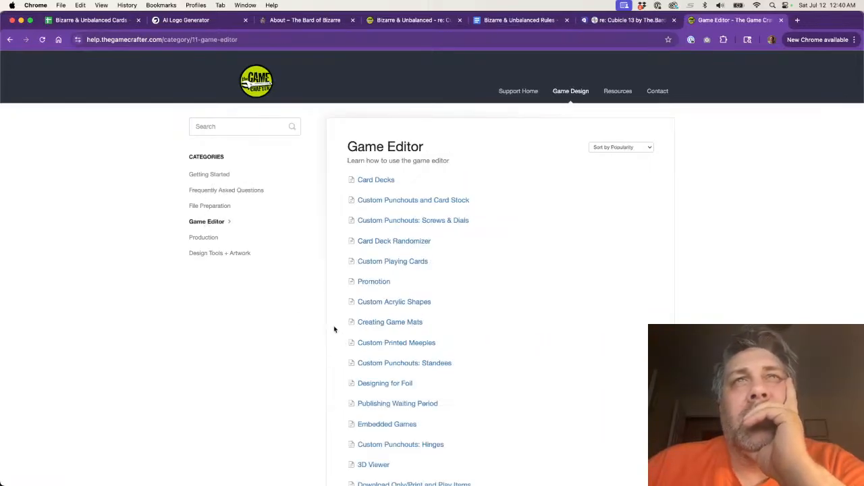
{"action": "scroll", "coordinate": [334, 330], "scroll_direction": "down", "scroll_amount": 5}
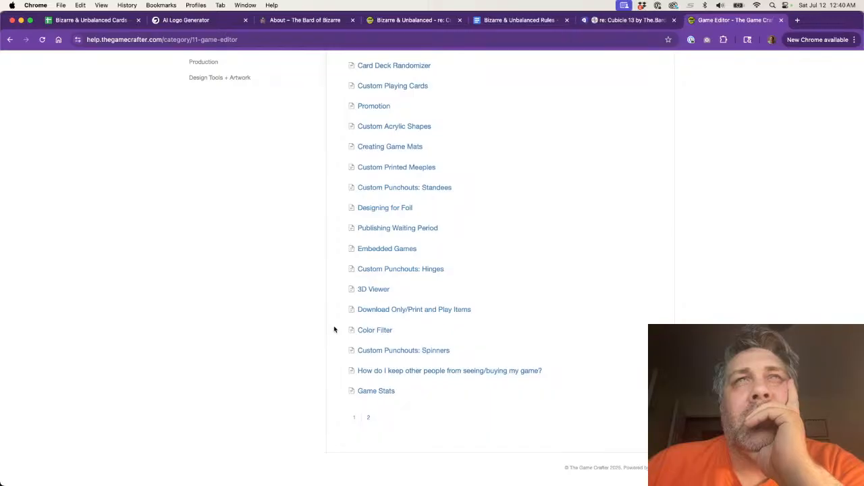
{"action": "scroll", "coordinate": [333, 329], "scroll_direction": "up", "scroll_amount": 2}
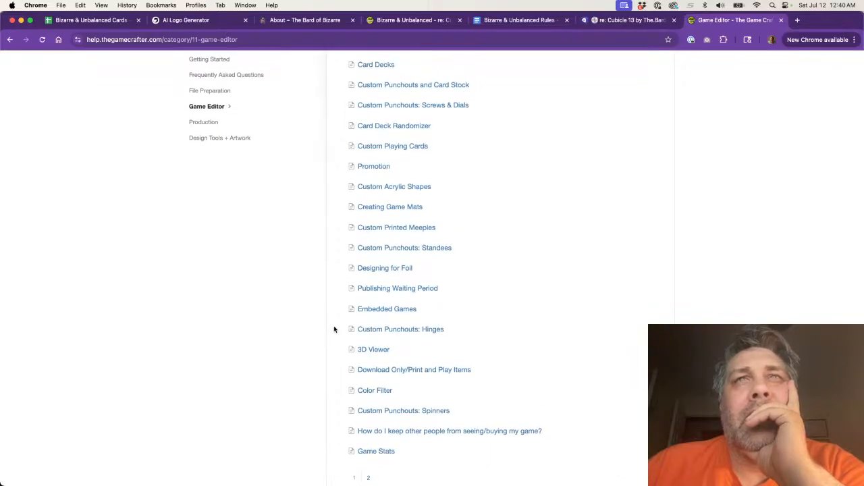
{"action": "scroll", "coordinate": [333, 329], "scroll_direction": "up", "scroll_amount": 4}
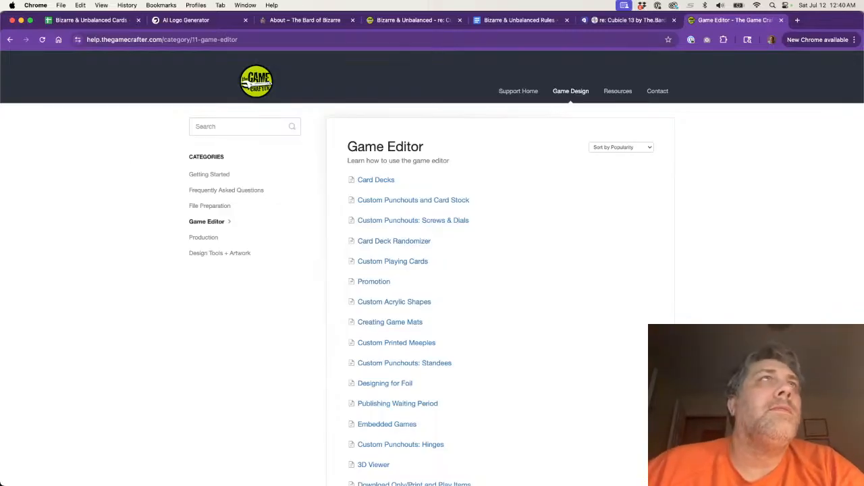
- Go back through the visited help pages to the Cards article
{"action": "left_click", "coordinate": [10, 40]}
{"action": "left_click", "coordinate": [10, 40]}
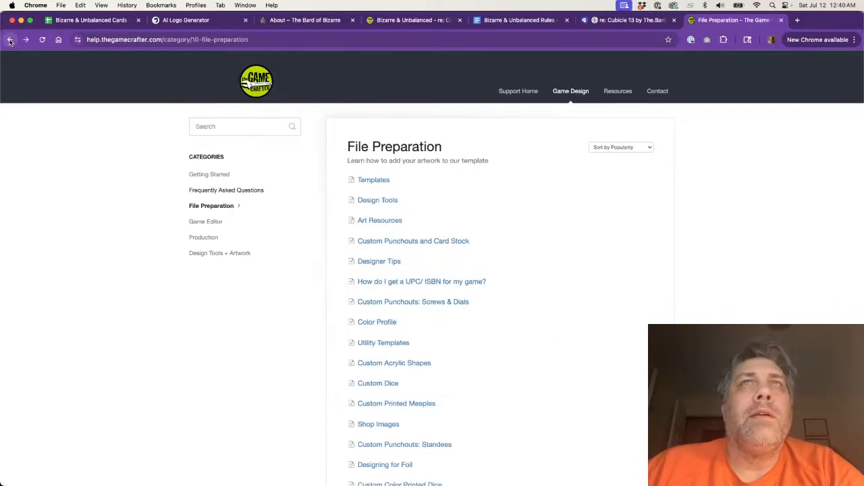
{"action": "left_click", "coordinate": [10, 40]}
{"action": "left_click", "coordinate": [10, 40]}
{"action": "left_click", "coordinate": [10, 40]}
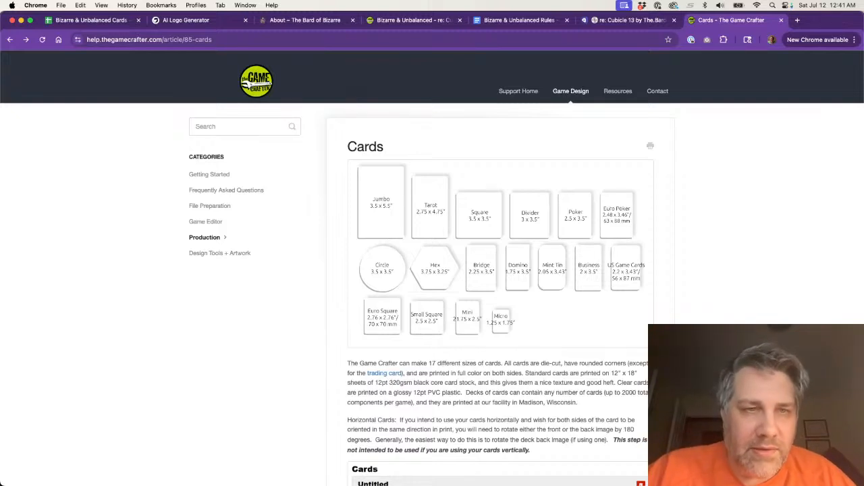
{"action": "key", "text": "super+Tab"}
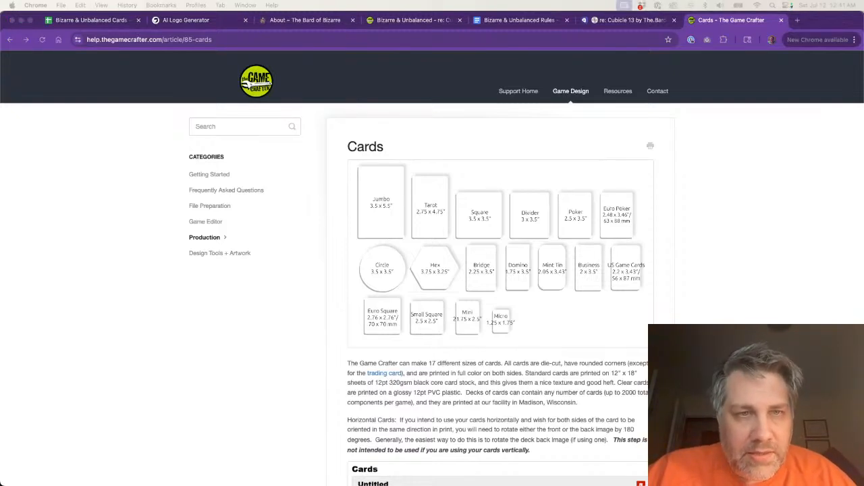
{"action": "left_click", "coordinate": [427, 183]}
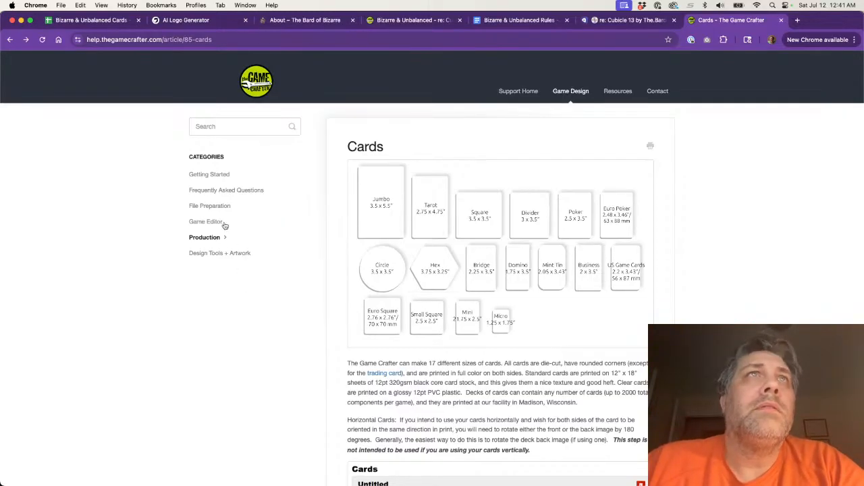
- Open the File Preparation help category and look through the first page of its article list
{"action": "left_click", "coordinate": [212, 204]}
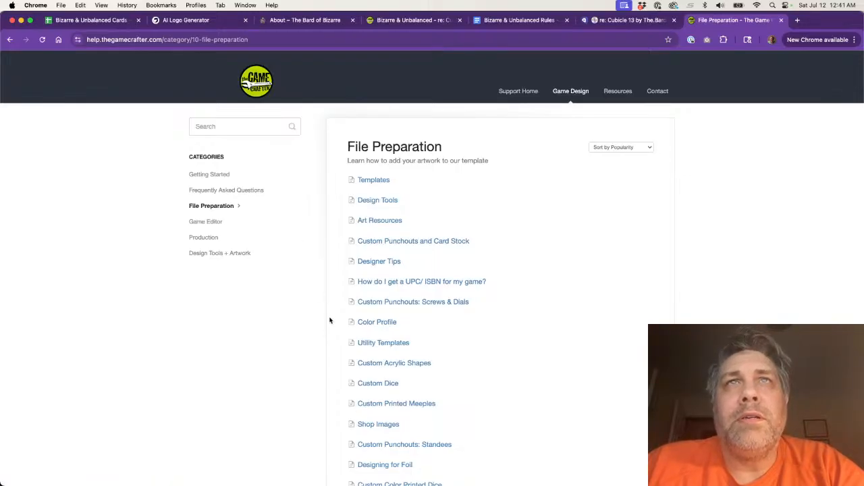
{"action": "scroll", "coordinate": [329, 321], "scroll_direction": "down", "scroll_amount": 4}
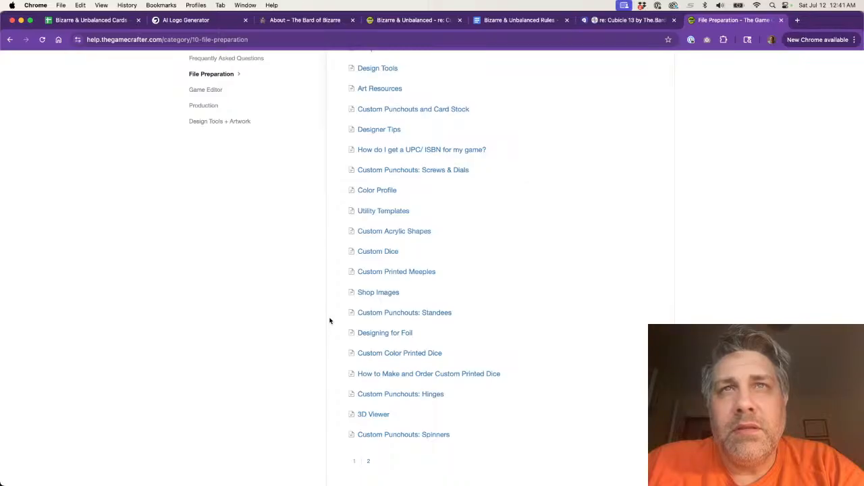
{"action": "scroll", "coordinate": [329, 320], "scroll_direction": "up", "scroll_amount": 4}
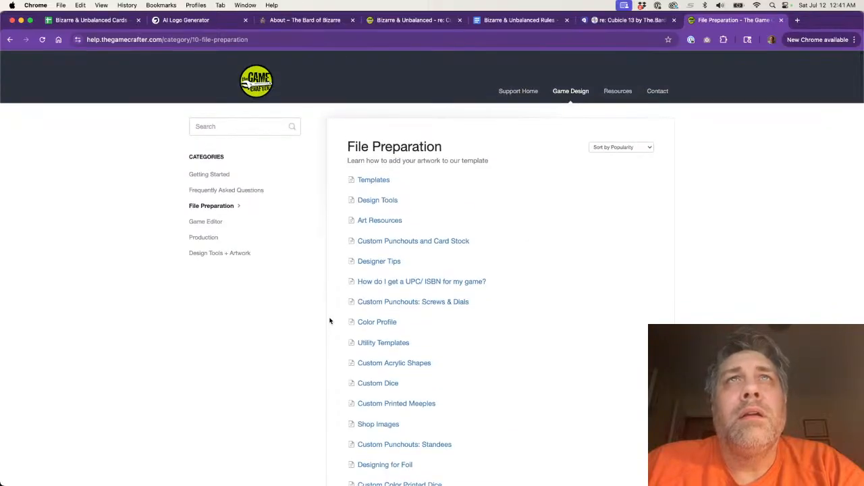
{"action": "scroll", "coordinate": [331, 323], "scroll_direction": "down", "scroll_amount": 4}
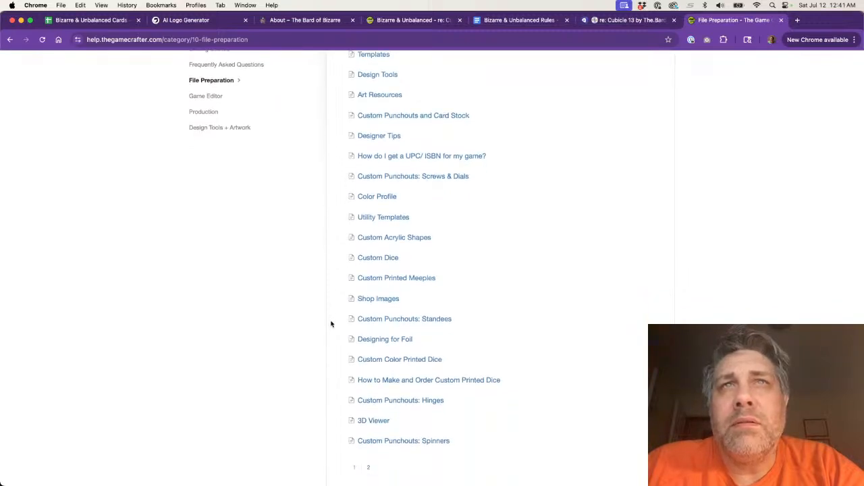
{"action": "scroll", "coordinate": [330, 325], "scroll_direction": "down", "scroll_amount": 1}
{"action": "scroll", "coordinate": [331, 324], "scroll_direction": "down", "scroll_amount": 1}
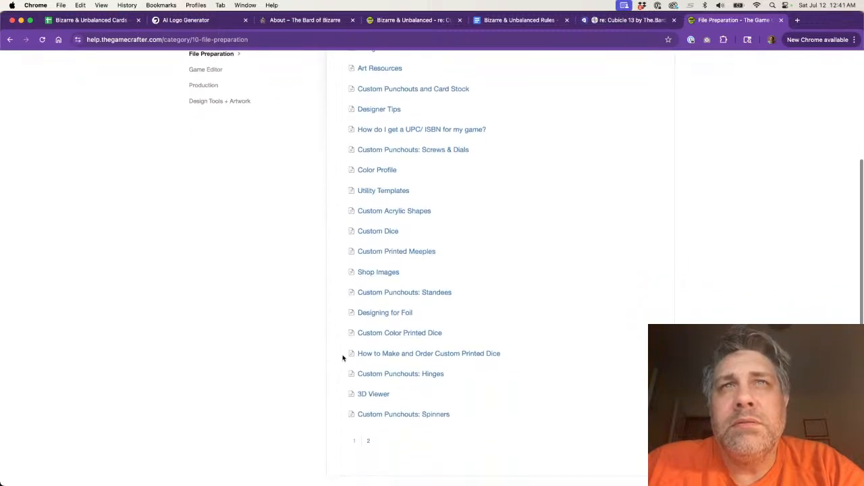
- Look through the second page of the File Preparation article list
{"action": "left_click", "coordinate": [371, 443]}
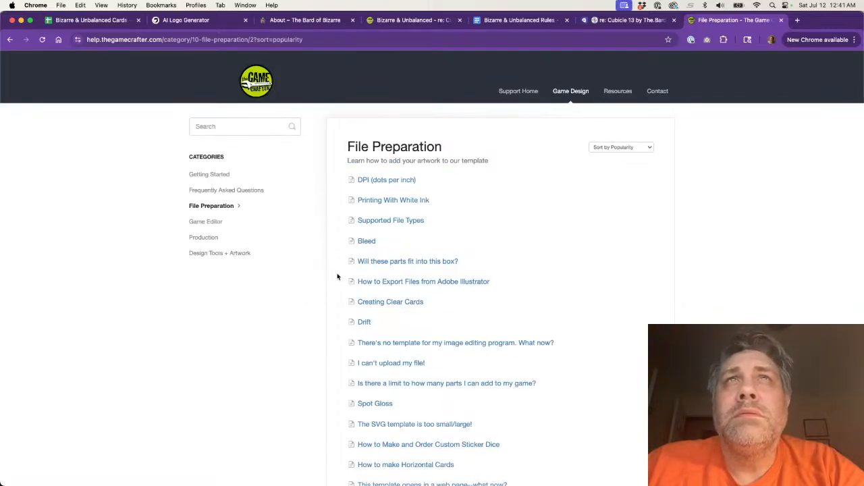
{"action": "scroll", "coordinate": [337, 276], "scroll_direction": "down", "scroll_amount": 2}
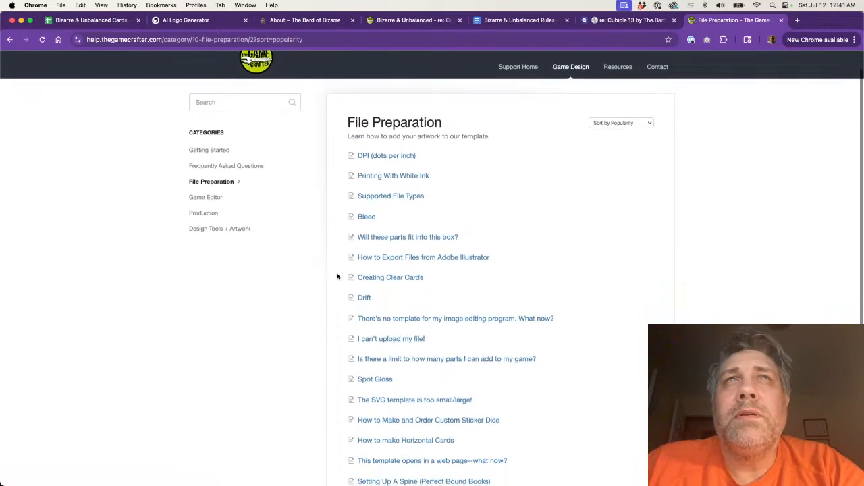
{"action": "scroll", "coordinate": [338, 276], "scroll_direction": "down", "scroll_amount": 2}
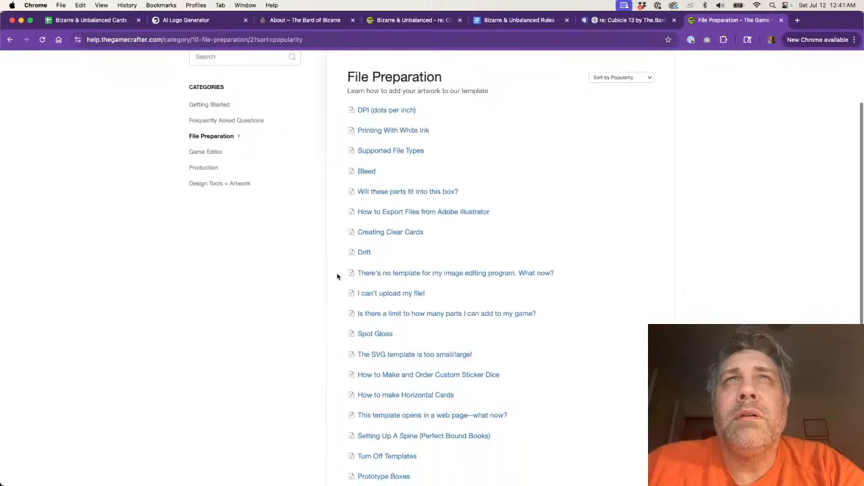
{"action": "scroll", "coordinate": [337, 276], "scroll_direction": "down", "scroll_amount": 2}
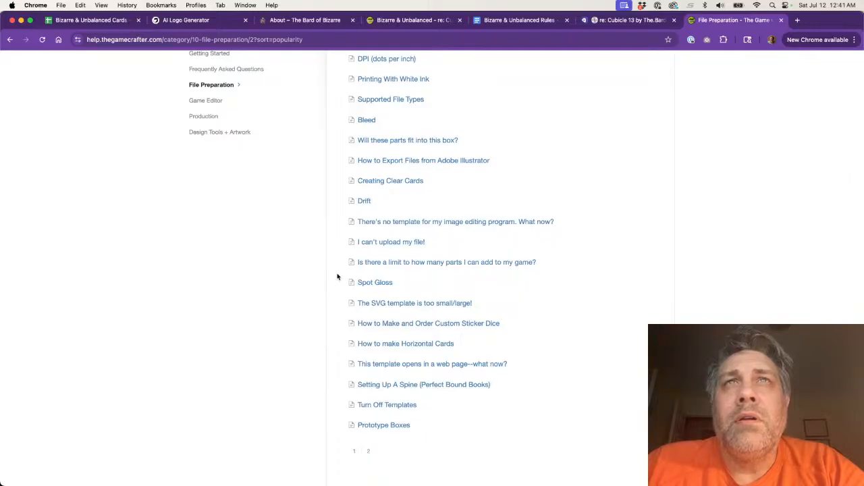
{"action": "scroll", "coordinate": [337, 276], "scroll_direction": "down", "scroll_amount": 1}
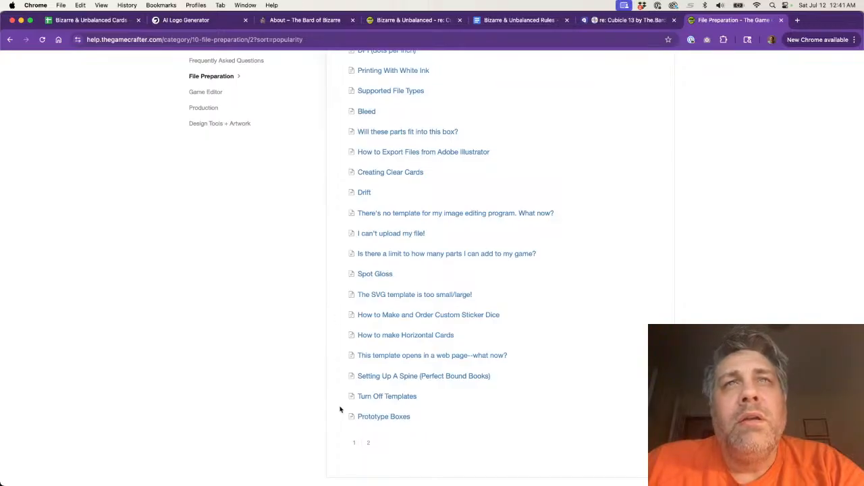
{"action": "scroll", "coordinate": [340, 410], "scroll_direction": "up", "scroll_amount": 1}
{"action": "scroll", "coordinate": [340, 410], "scroll_direction": "up", "scroll_amount": 4}
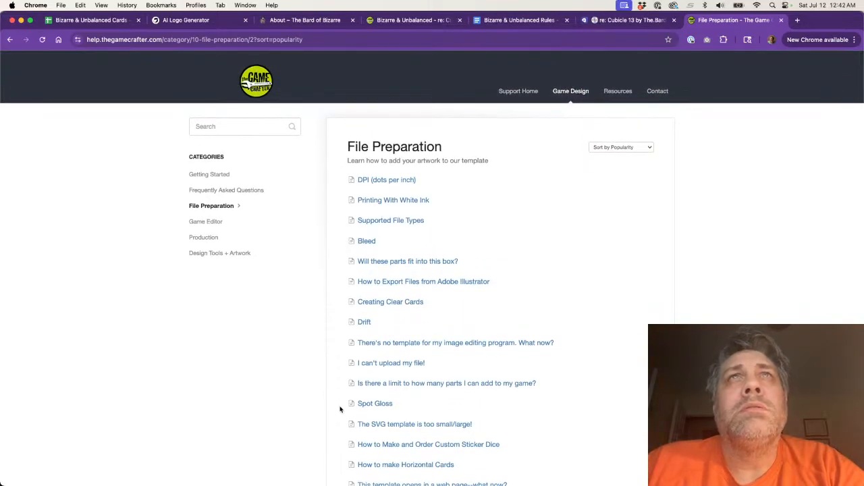
- Read the Supported File Types article and follow its link to examine the design recommendations in Designer Tips
{"action": "left_click", "coordinate": [377, 221]}
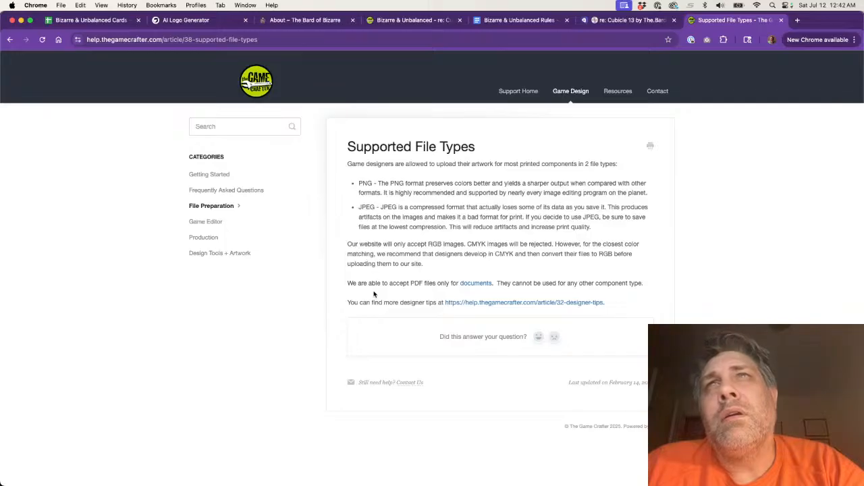
{"action": "left_click", "coordinate": [487, 302]}
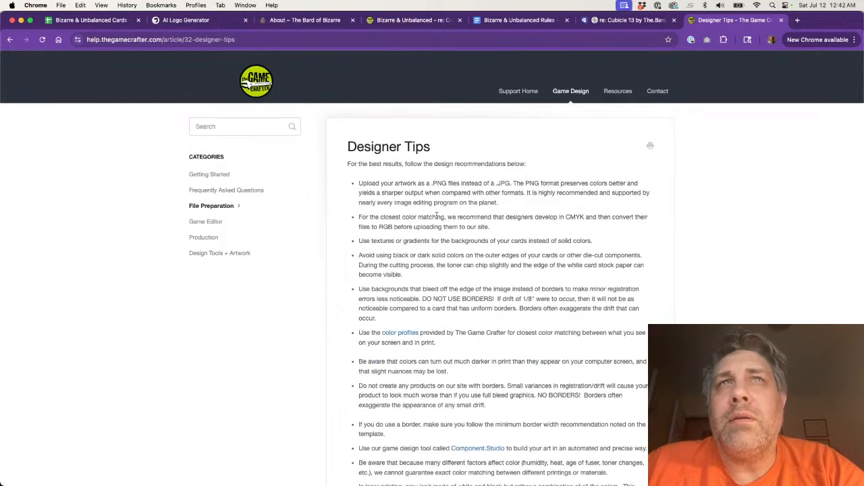
{"action": "scroll", "coordinate": [436, 214], "scroll_direction": "down", "scroll_amount": 5}
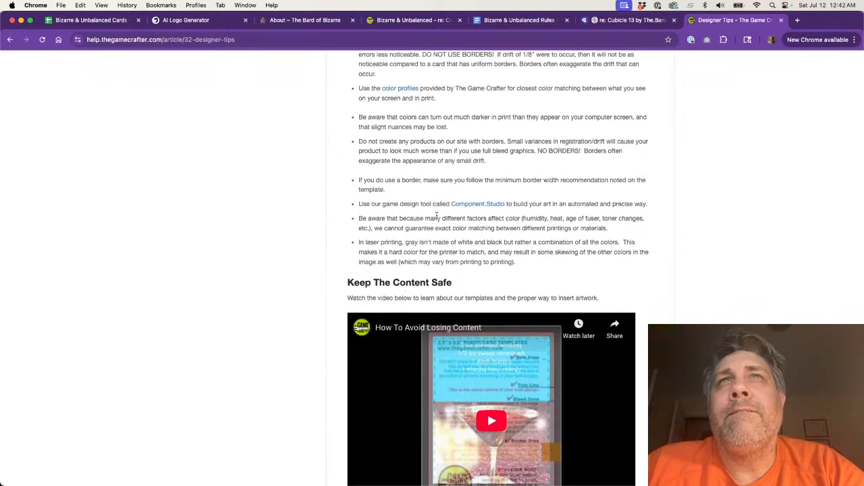
{"action": "scroll", "coordinate": [436, 215], "scroll_direction": "down", "scroll_amount": 10}
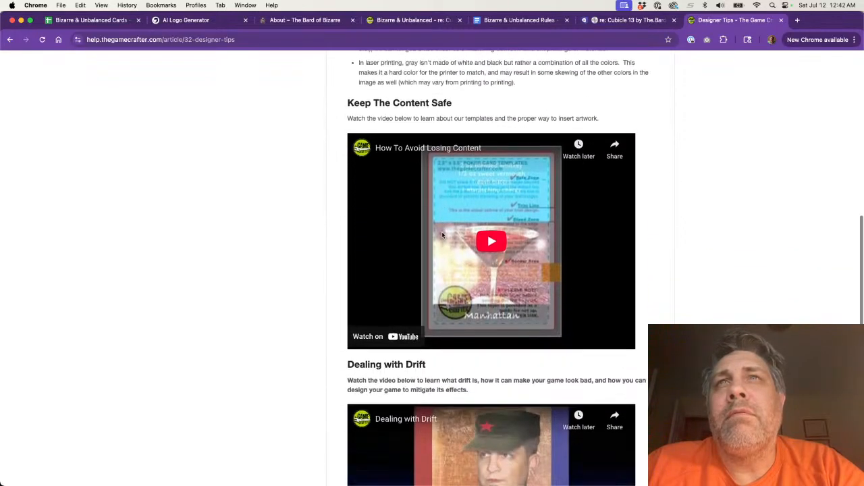
{"action": "scroll", "coordinate": [334, 299], "scroll_direction": "up", "scroll_amount": 15}
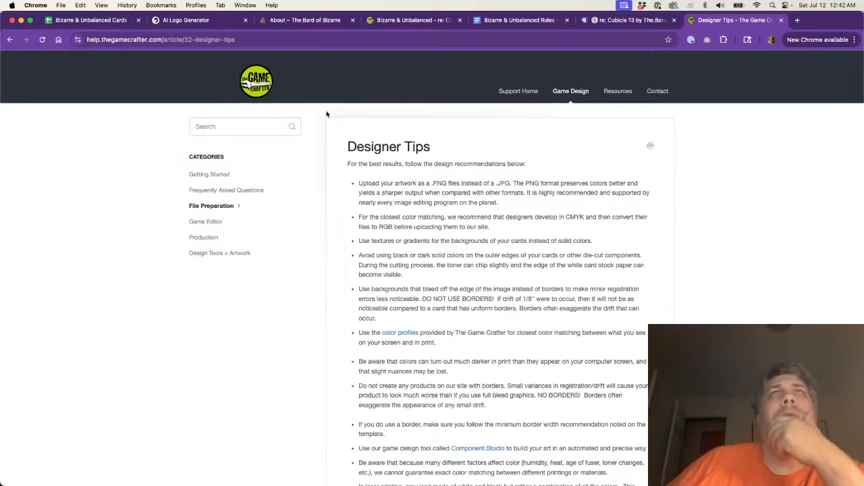
- Switch to the Bizarre & Unbalanced - re: Cubicle 13 game project and open its Effects card deck
{"action": "left_click", "coordinate": [412, 19]}
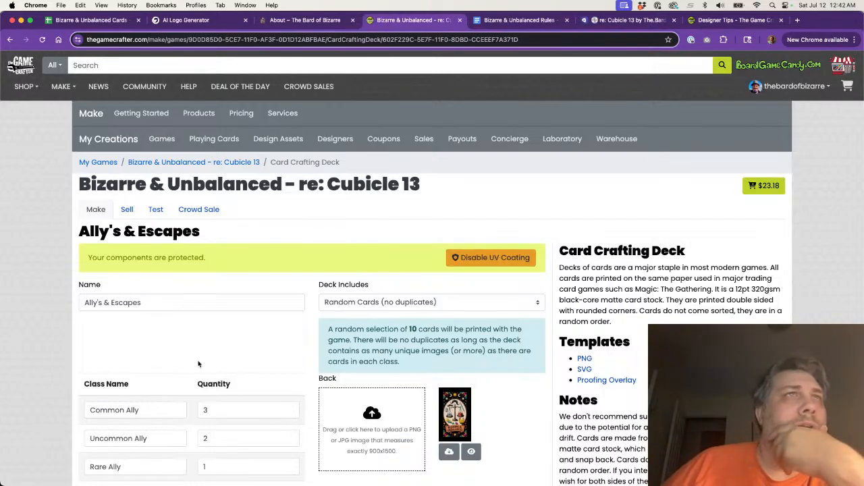
{"action": "left_click", "coordinate": [218, 162]}
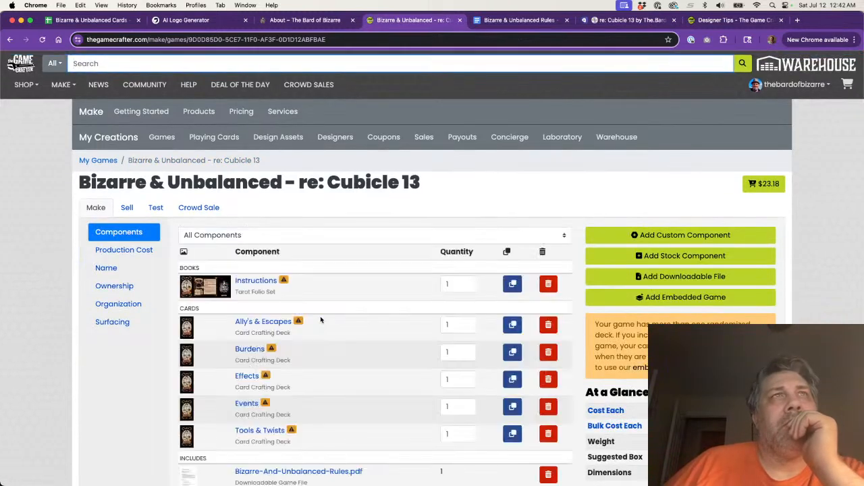
{"action": "scroll", "coordinate": [320, 316], "scroll_direction": "down", "scroll_amount": 3}
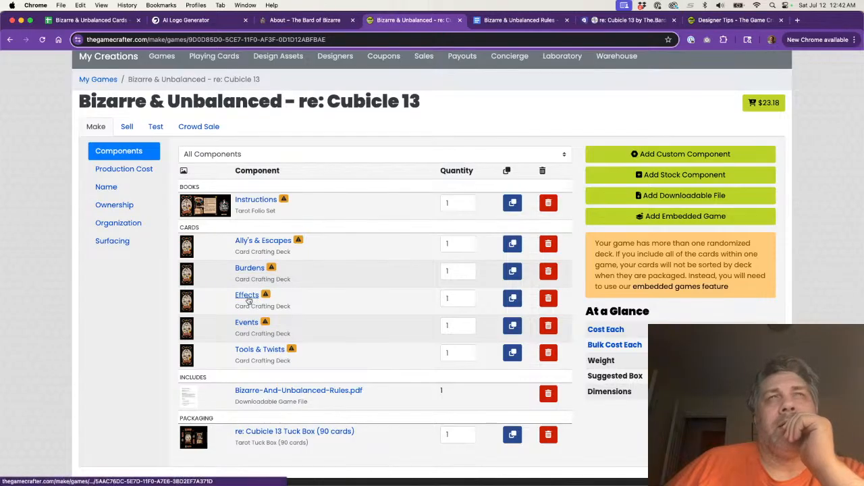
{"action": "left_click", "coordinate": [247, 296]}
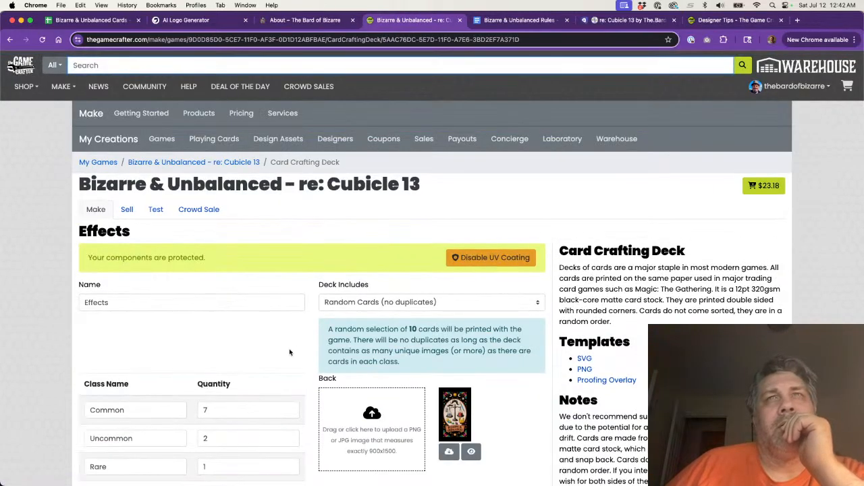
- Upload the Binder Drop card image to the Effects deck to create a new card
{"action": "scroll", "coordinate": [290, 350], "scroll_direction": "down", "scroll_amount": 3}
{"action": "scroll", "coordinate": [290, 351], "scroll_direction": "down", "scroll_amount": 10}
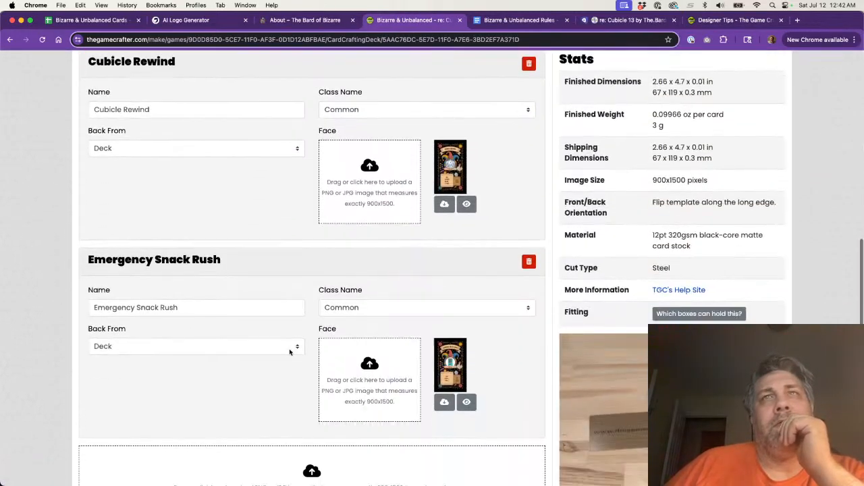
{"action": "scroll", "coordinate": [290, 352], "scroll_direction": "down", "scroll_amount": 2}
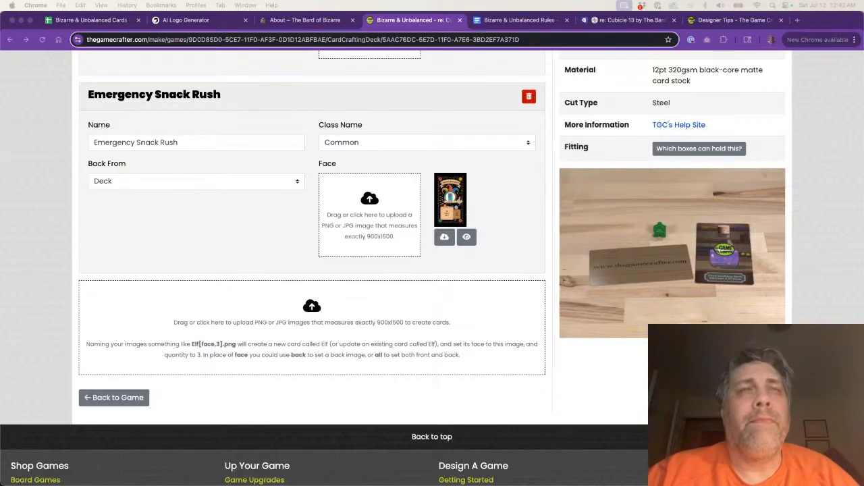
{"action": "left_click_drag", "start_coordinate": [290, 482], "coordinate": [313, 307]}
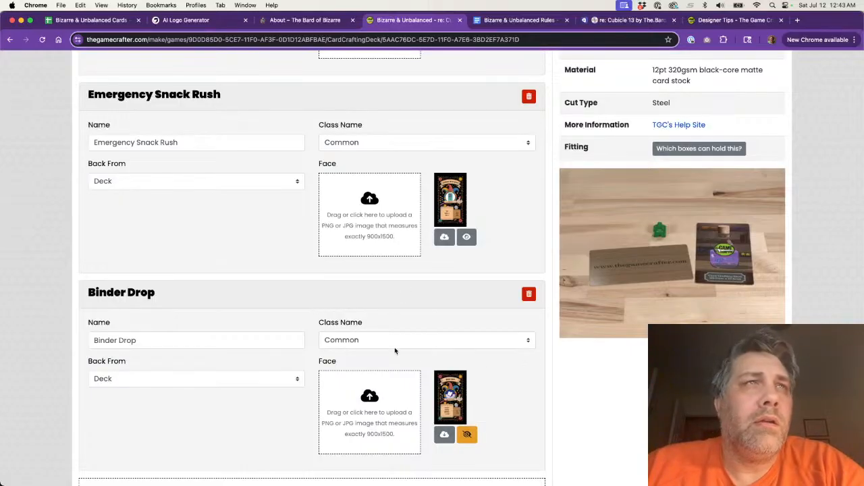
- Proof the Binder Drop card's face image, approve it and finish proofing
{"action": "left_click", "coordinate": [467, 435]}
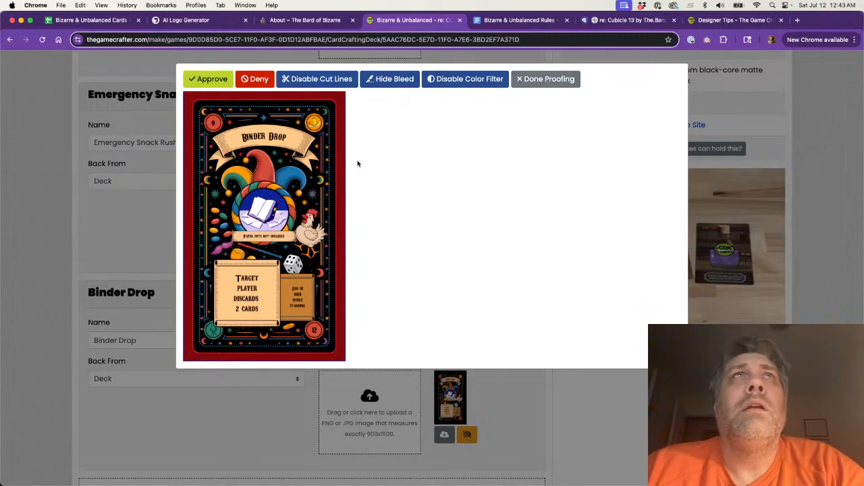
{"action": "left_click", "coordinate": [207, 79]}
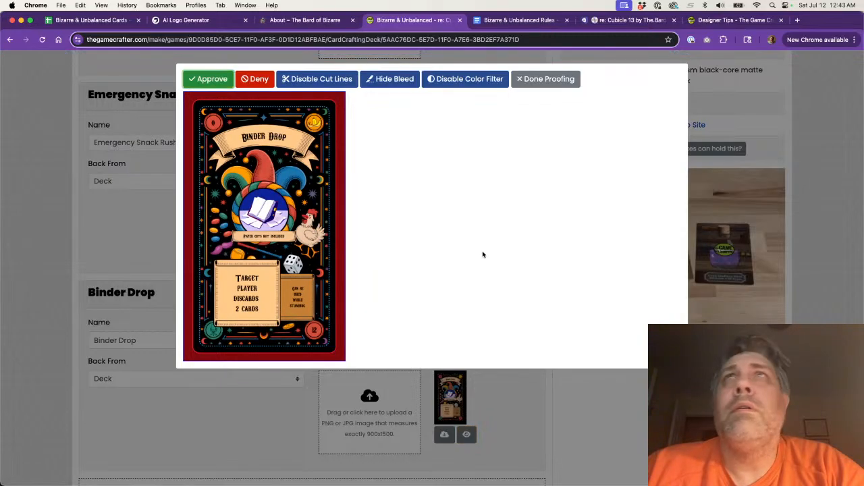
{"action": "left_click", "coordinate": [541, 80]}
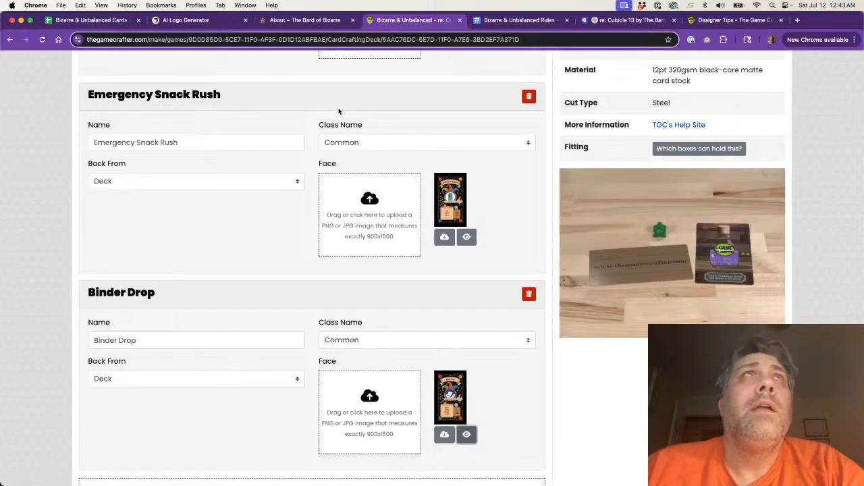
- In the Bizarre & Unbalanced Cards spreadsheet's Final sheet, start row 13 with number 12, type Effect, Whelm 0 and title Binder Drop
{"action": "left_click", "coordinate": [95, 21]}
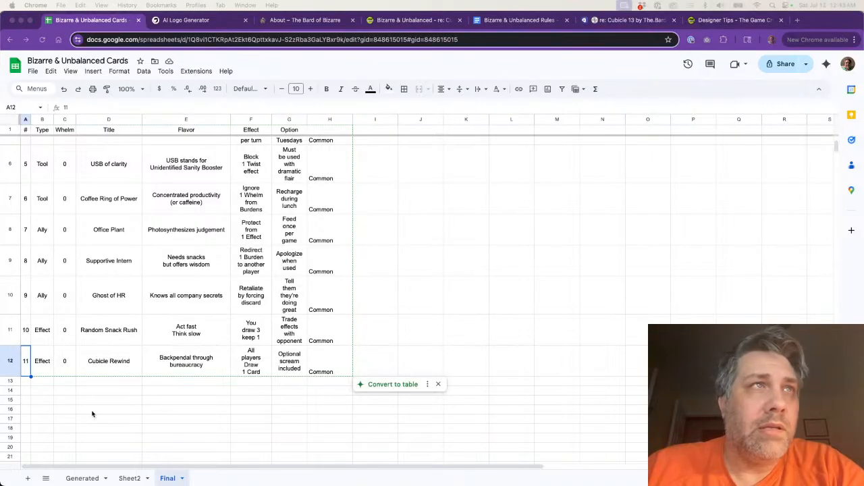
{"action": "left_click", "coordinate": [27, 382]}
{"action": "type", "text": "12"}
{"action": "key", "text": "Tab"}
{"action": "type", "text": "Effect"}
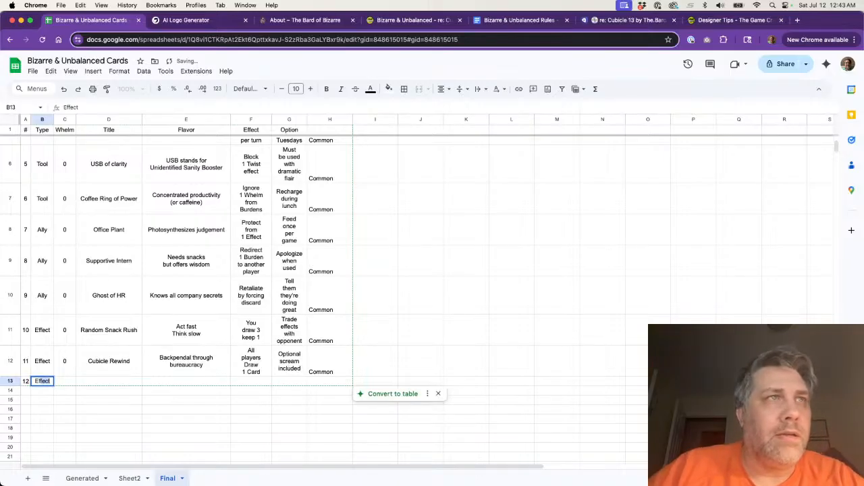
{"action": "key", "text": "Tab"}
{"action": "type", "text": "0"}
{"action": "key", "text": "Tab"}
{"action": "type", "text": "Binder Drop"}
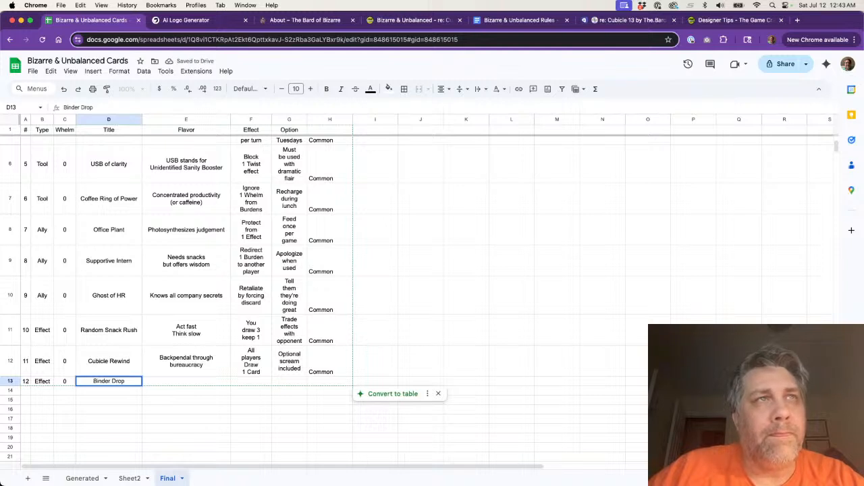
- Enter "Paper cuts not included" as the flavor text in the Binder Drop row
{"action": "key", "text": "Tab"}
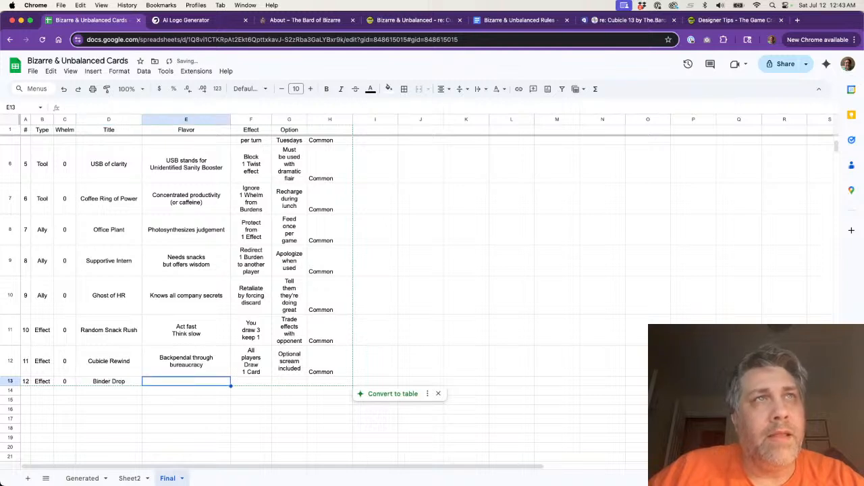
{"action": "type", "text": "Paper c"}
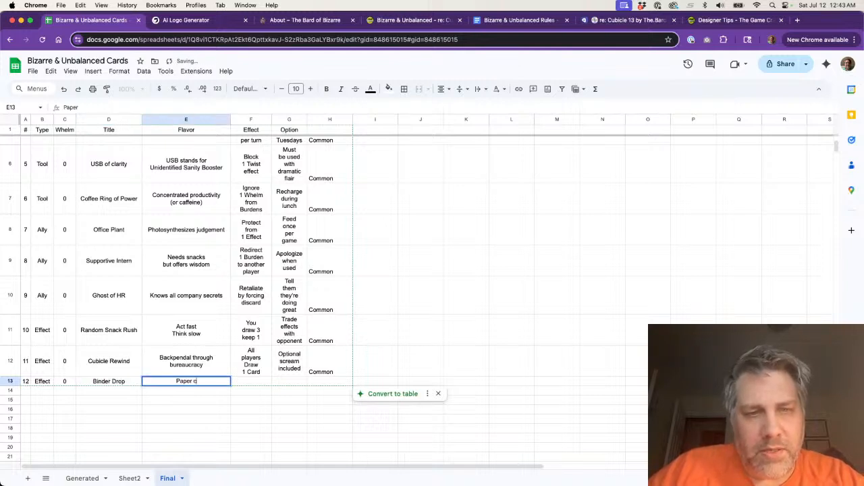
{"action": "type", "text": "uts not in"}
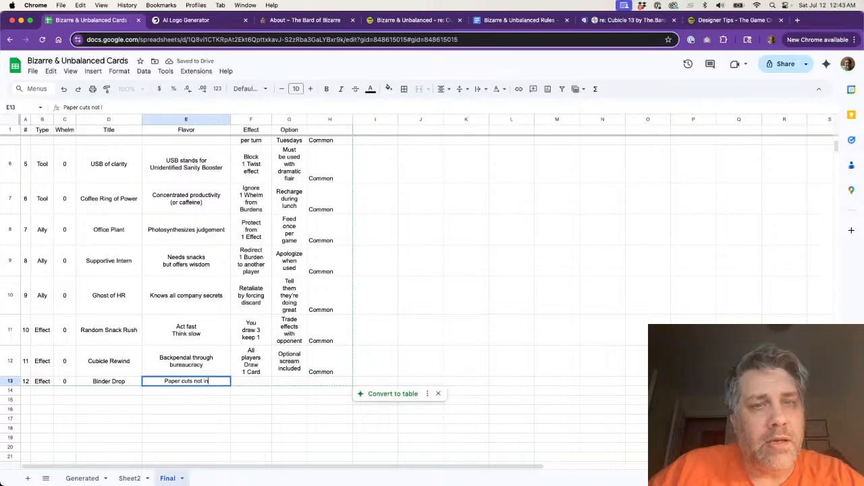
{"action": "type", "text": "cluded"}
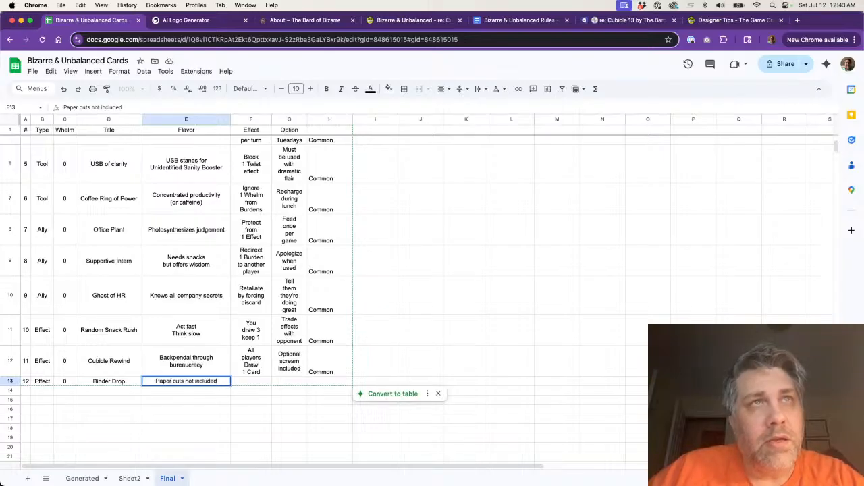
- Enter the Binder Drop card's effect as "Target player discards 2 cards", broken over four lines
{"action": "key", "text": "Tab"}
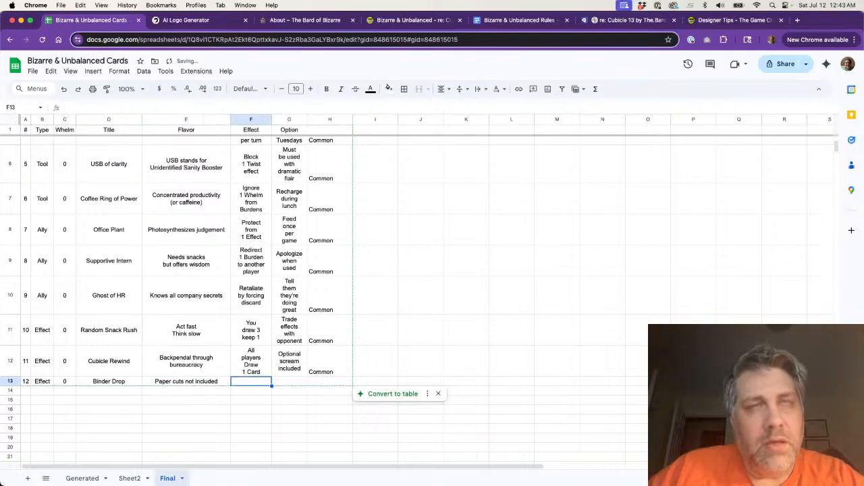
{"action": "type", "text": "Target"}
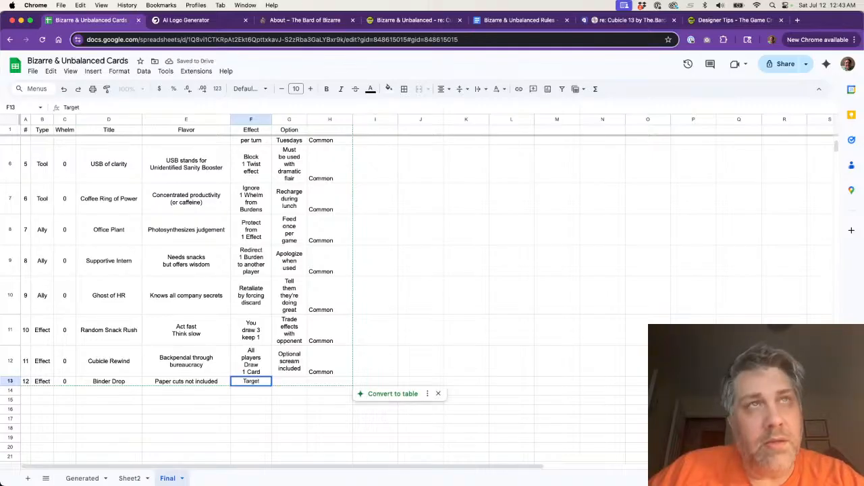
{"action": "key", "text": "alt+Return"}
{"action": "type", "text": "Player"}
{"action": "key", "text": "BackSpace"}
{"action": "key", "text": "BackSpace"}
{"action": "key", "text": "BackSpace"}
{"action": "key", "text": "BackSpace"}
{"action": "type", "text": "player"}
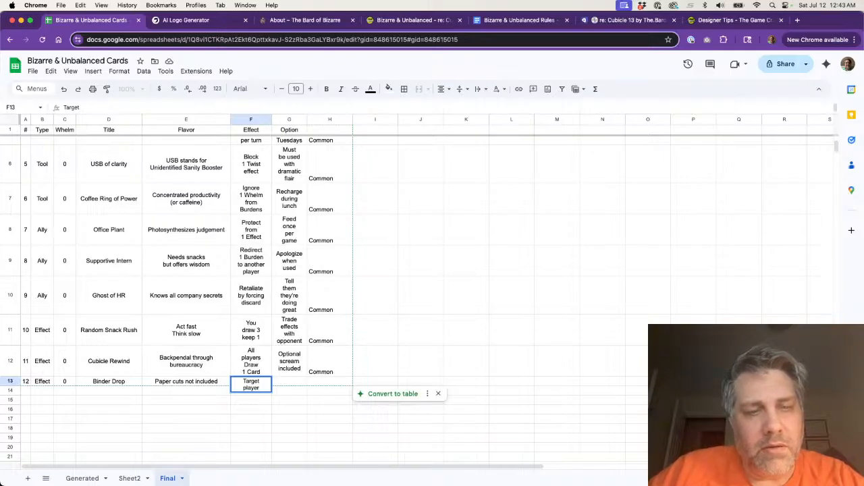
{"action": "key", "text": "alt+Return"}
{"action": "type", "text": "discards"}
{"action": "key", "text": "alt+Return"}
{"action": "type", "text": "2 cards"}
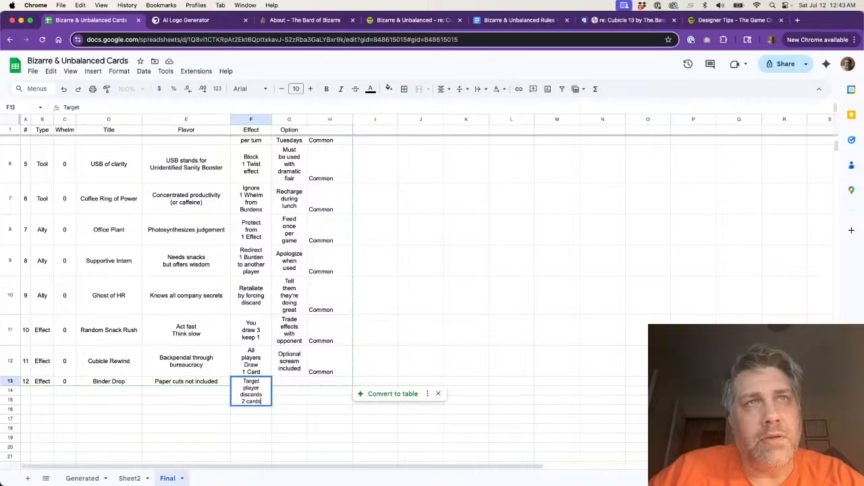
- Enter "Can be used while standing" as Binder Drop's option and "Common" as its rarity
{"action": "key", "text": "Tab"}
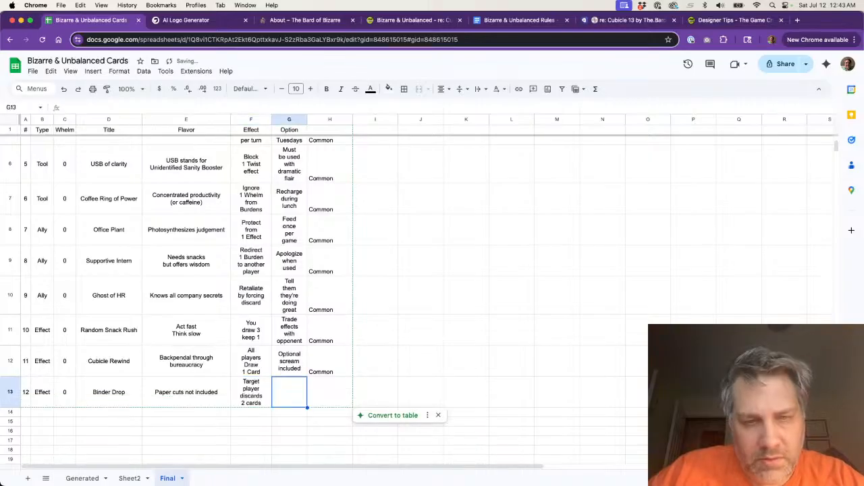
{"action": "type", "text": "Can be"}
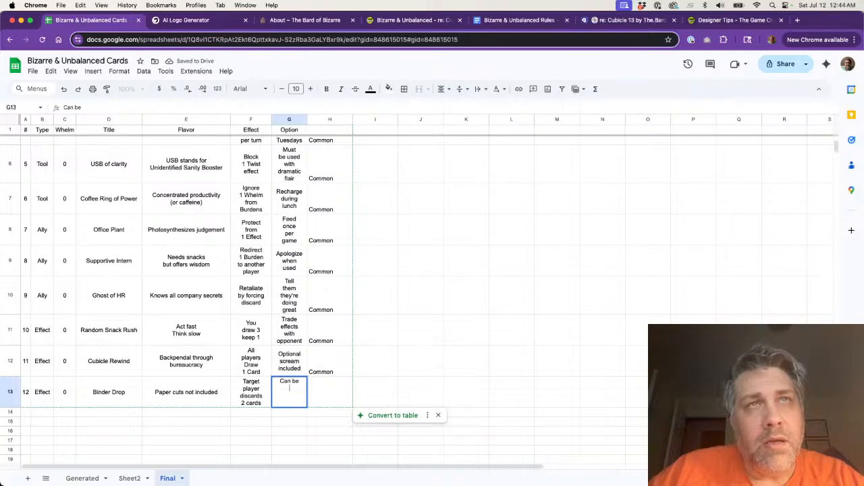
{"action": "type", "text": " used while"}
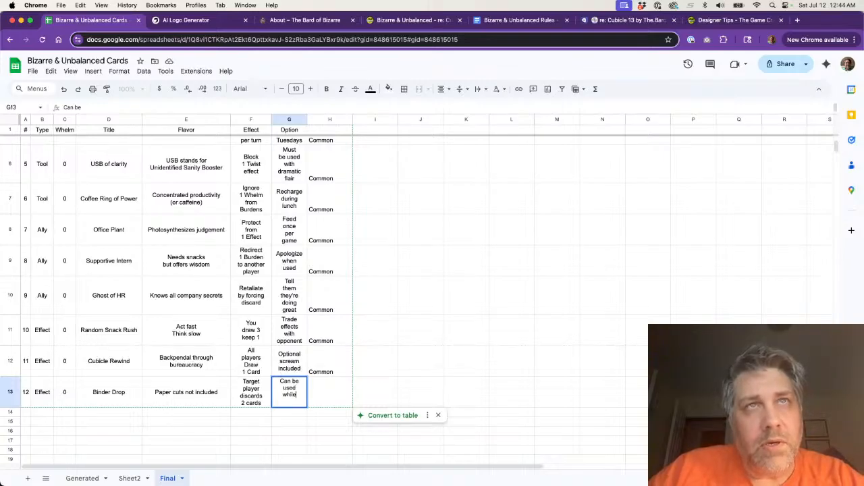
{"action": "type", "text": " standing"}
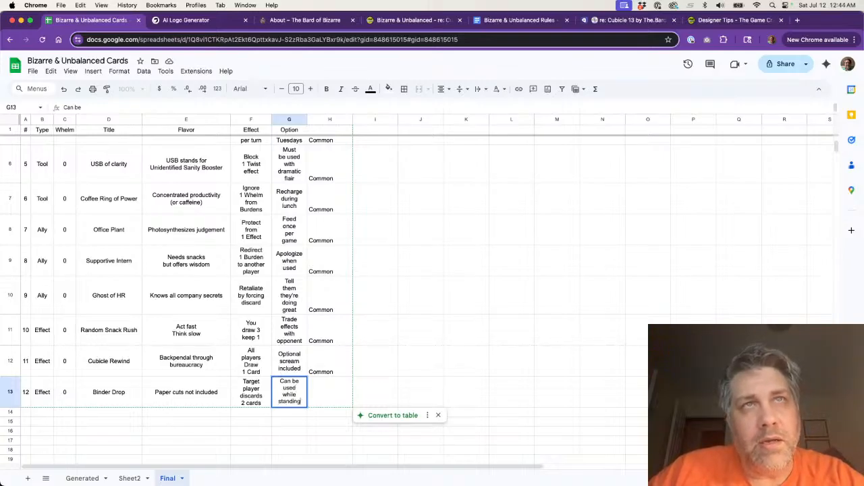
{"action": "key", "text": "Tab"}
{"action": "type", "text": "Common"}
{"action": "key", "text": "Tab"}
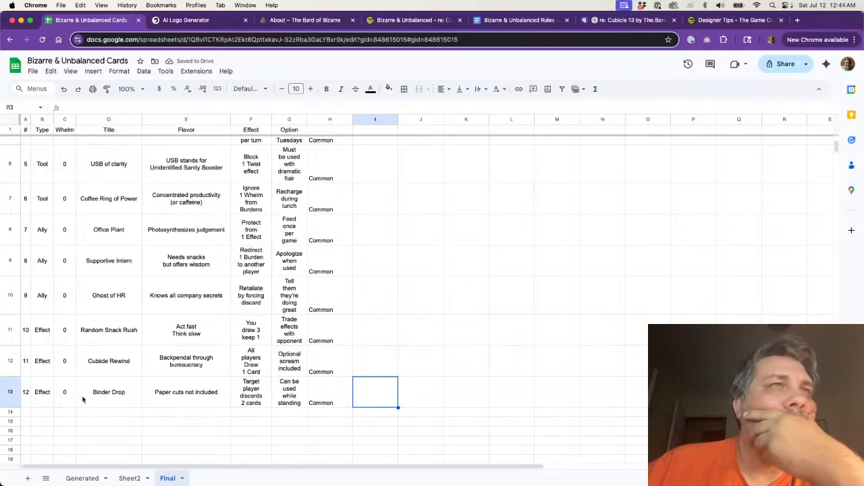
- Check the Effect card count on Sheet2, and shade the Twist title "Policy Update" light green on the Generated sheet
{"action": "scroll", "coordinate": [89, 415], "scroll_direction": "down", "scroll_amount": 1}
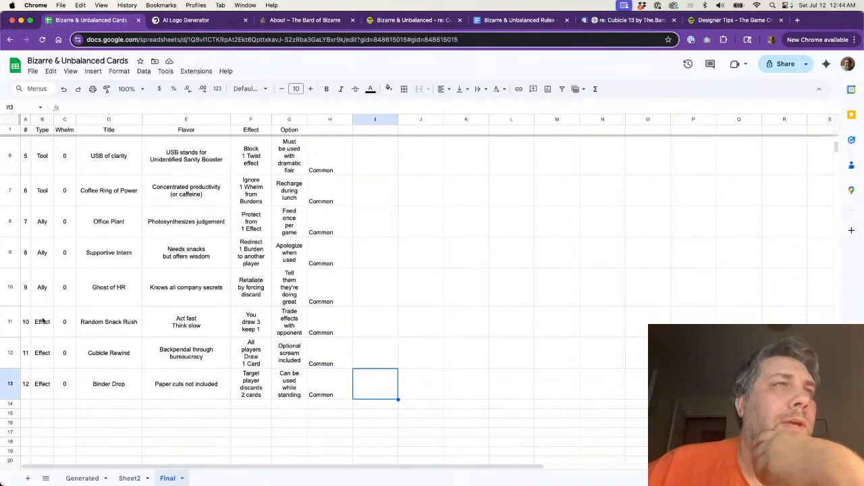
{"action": "left_click", "coordinate": [129, 478]}
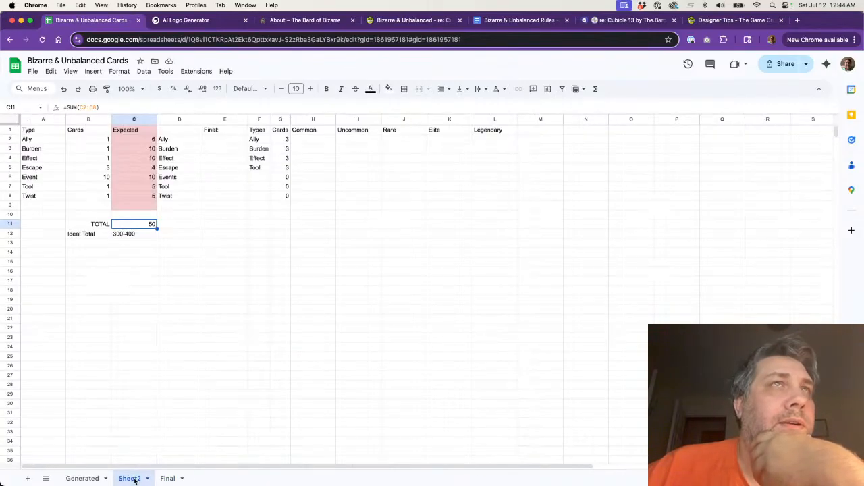
{"action": "left_click", "coordinate": [280, 158]}
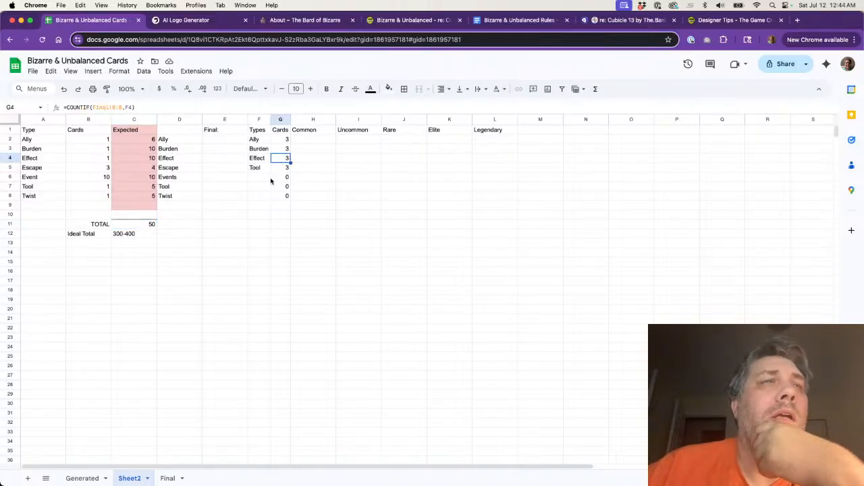
{"action": "left_click", "coordinate": [77, 478]}
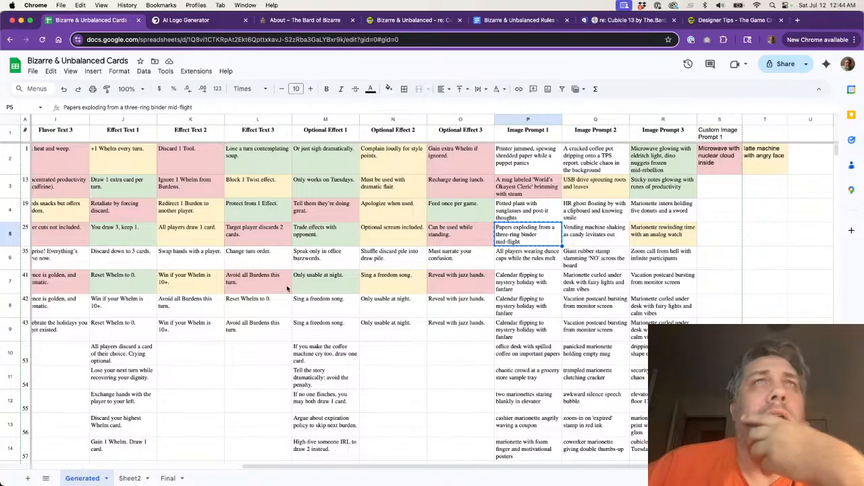
{"action": "scroll", "coordinate": [432, 271], "scroll_direction": "left", "scroll_amount": 10}
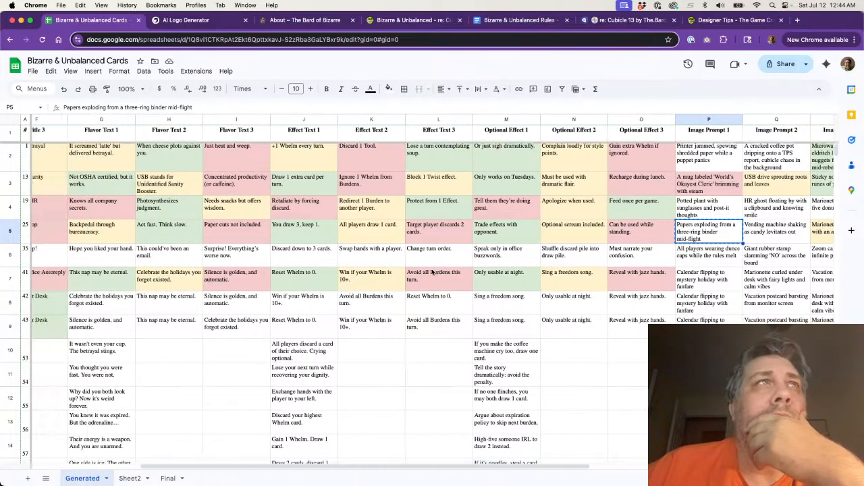
{"action": "scroll", "coordinate": [432, 272], "scroll_direction": "up", "scroll_amount": 1}
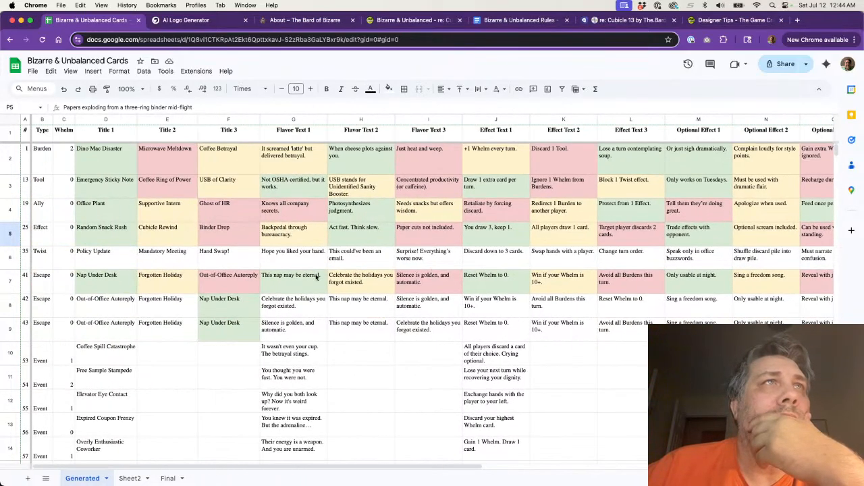
{"action": "left_click", "coordinate": [102, 260]}
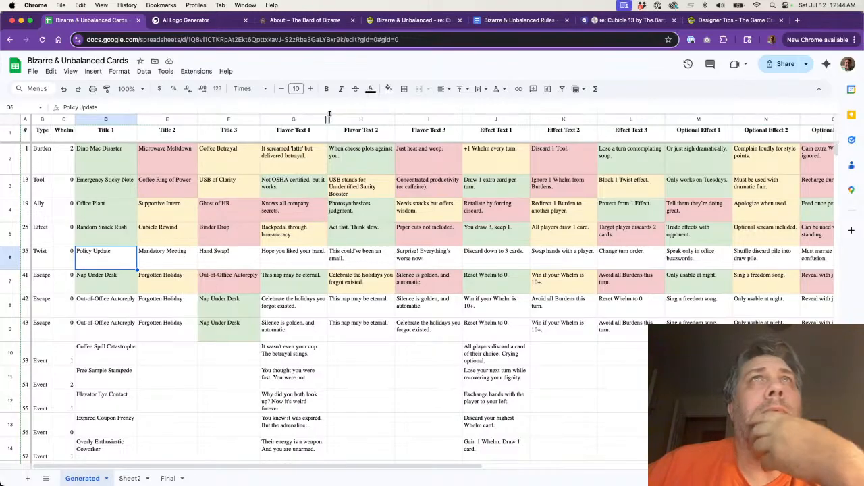
{"action": "left_click", "coordinate": [388, 88]}
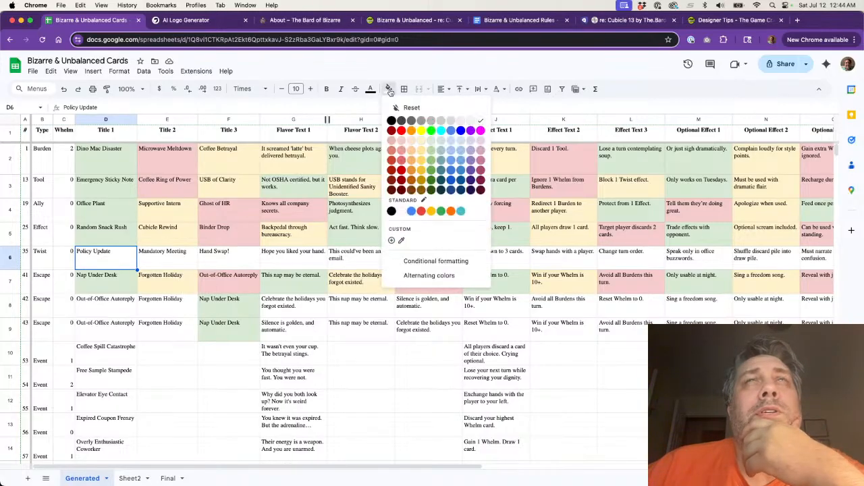
{"action": "left_click", "coordinate": [431, 141]}
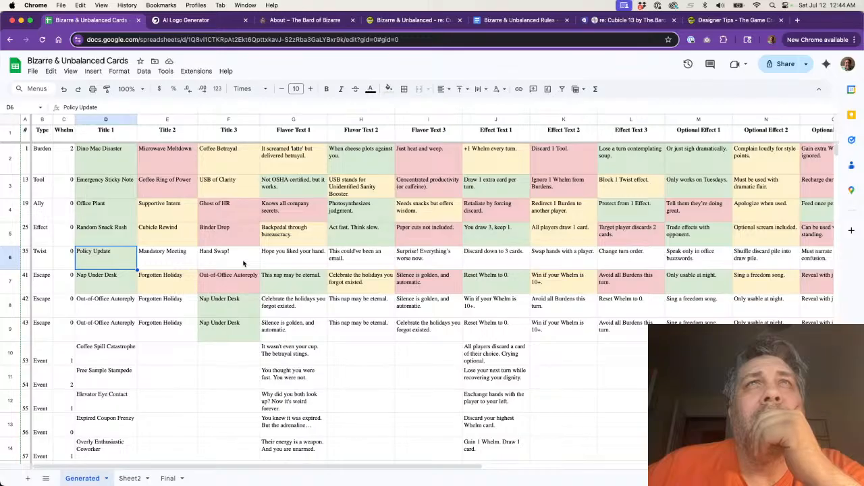
- Shade the Twist row's first flavor text, "Hope you liked your hand.", the same light green as its first title
{"action": "left_click", "coordinate": [293, 262]}
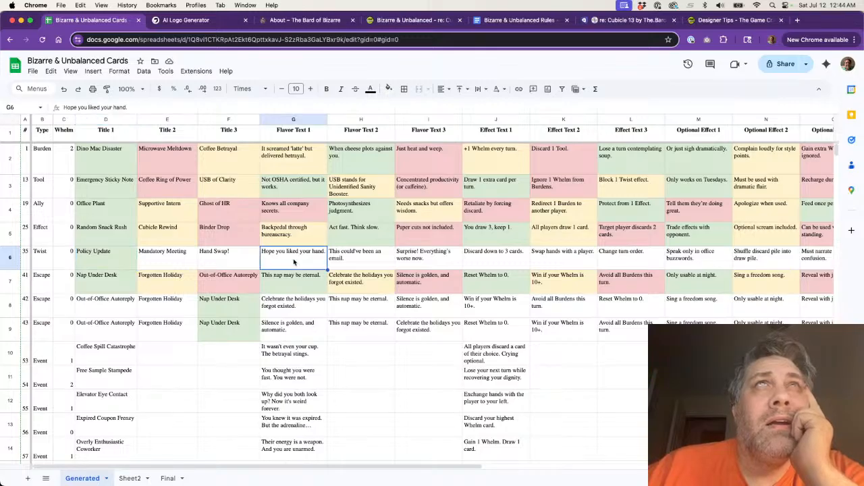
{"action": "left_click", "coordinate": [388, 88]}
{"action": "left_click", "coordinate": [430, 148]}
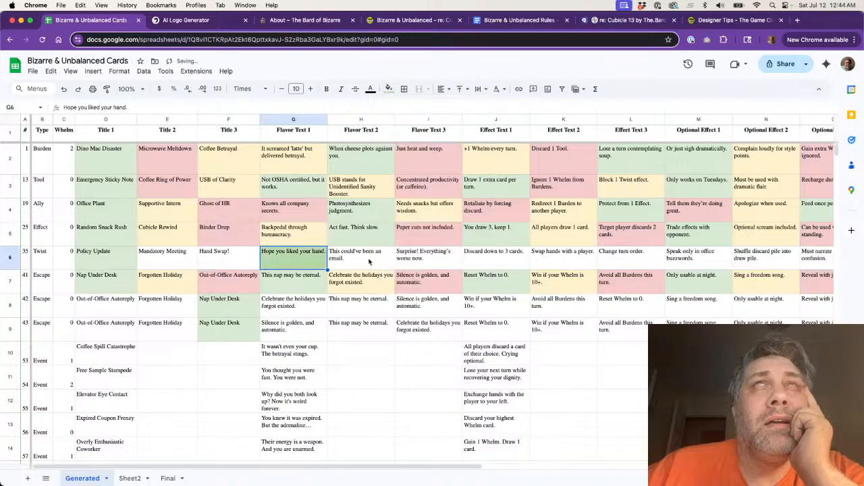
{"action": "left_click", "coordinate": [389, 90]}
{"action": "left_click", "coordinate": [432, 144]}
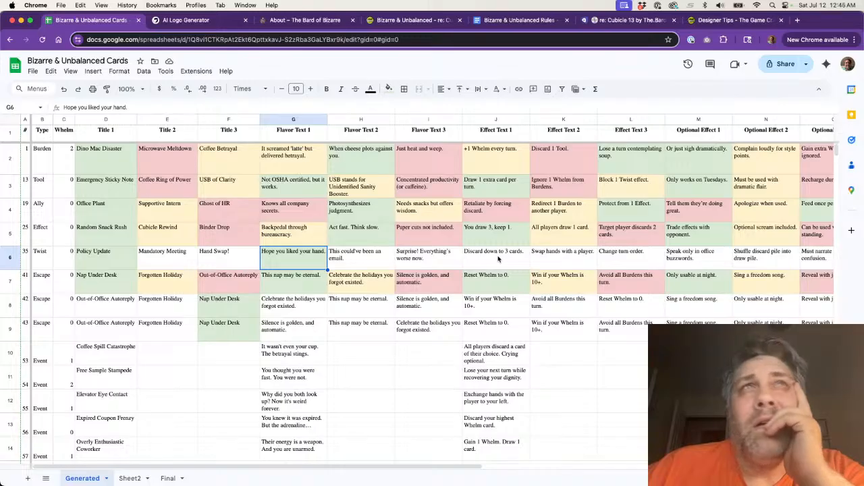
- Shade the Twist titles "Mandatory Meeting" light yellow and "Hand Swap!" light red
{"action": "left_click", "coordinate": [169, 265]}
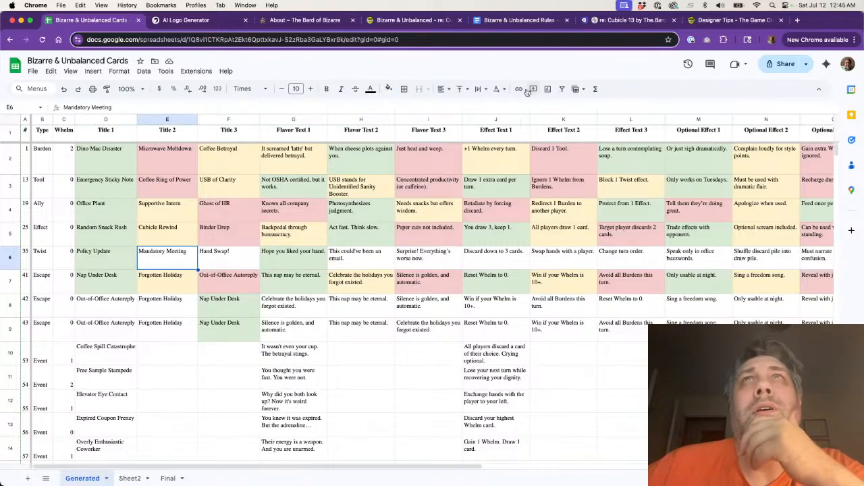
{"action": "left_click", "coordinate": [389, 88]}
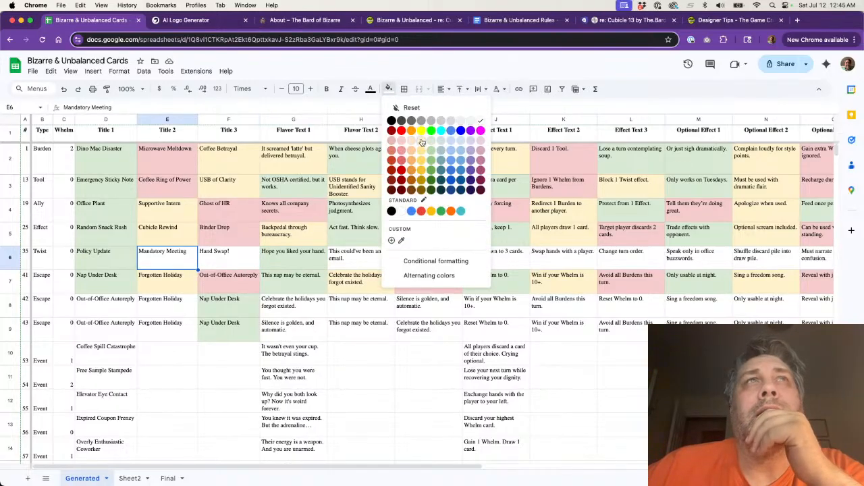
{"action": "left_click", "coordinate": [421, 142]}
{"action": "left_click", "coordinate": [234, 255]}
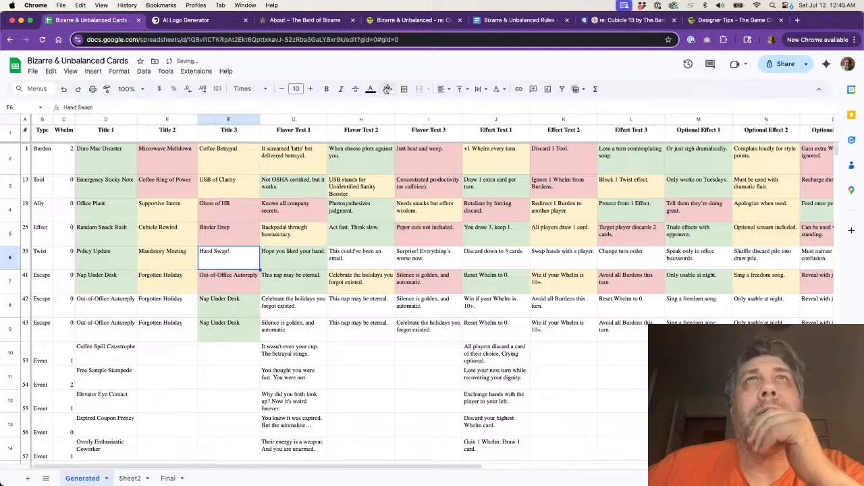
{"action": "left_click", "coordinate": [387, 89]}
{"action": "left_click", "coordinate": [400, 143]}
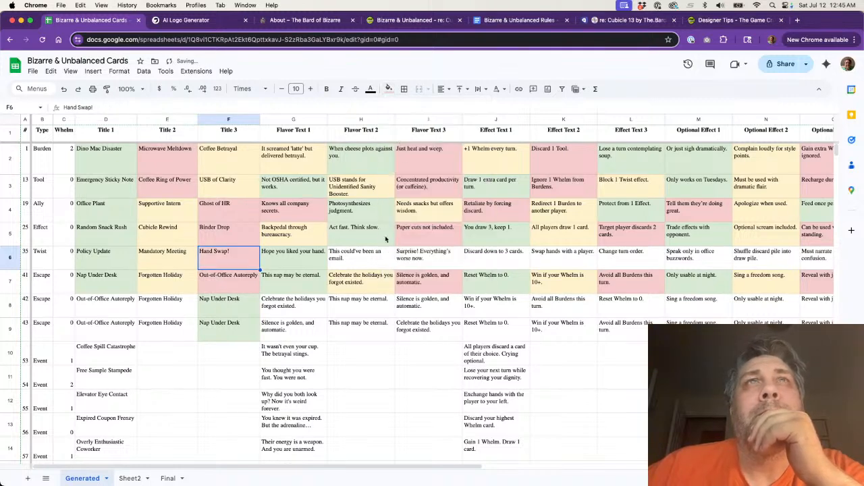
- Shade the Twist flavor texts "This could've been an email." light yellow and "Surprise! Everything's worse now." light red
{"action": "left_click", "coordinate": [366, 263]}
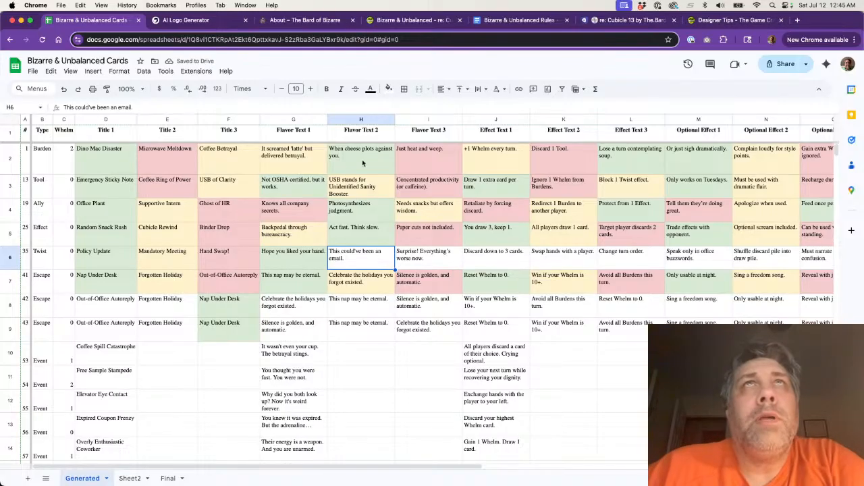
{"action": "left_click", "coordinate": [388, 88]}
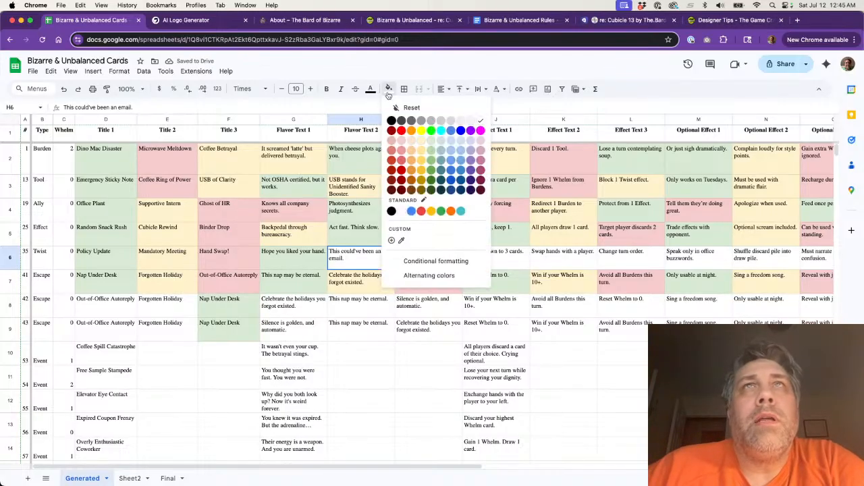
{"action": "left_click", "coordinate": [419, 142]}
{"action": "left_click", "coordinate": [419, 256]}
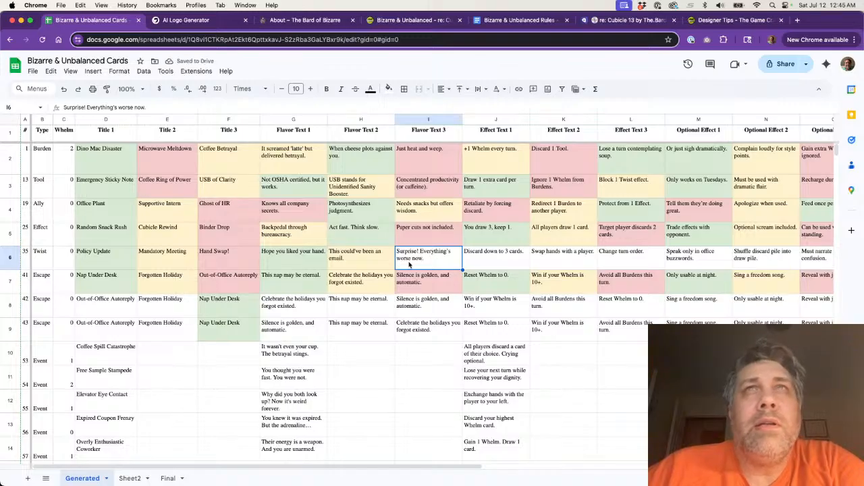
{"action": "left_click", "coordinate": [388, 88]}
{"action": "left_click", "coordinate": [402, 140]}
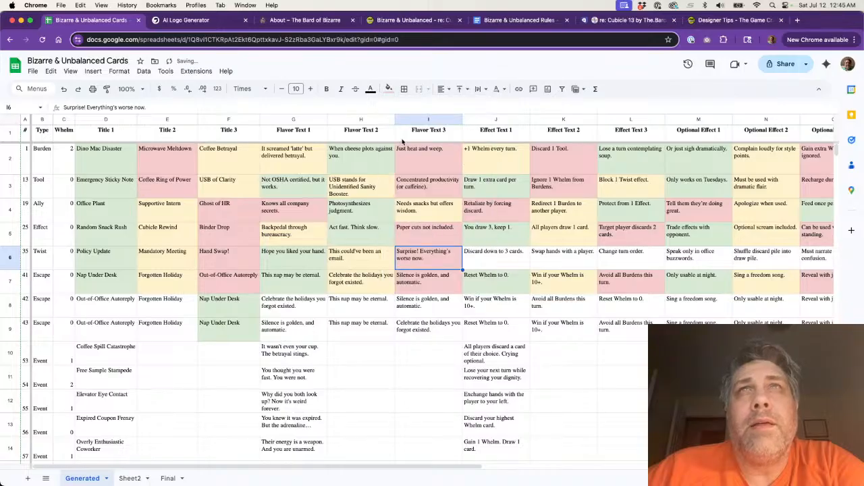
- Shade the Twist row's second effect text, "Swap hands with a player.", light red
{"action": "scroll", "coordinate": [500, 292], "scroll_direction": "right", "scroll_amount": 1}
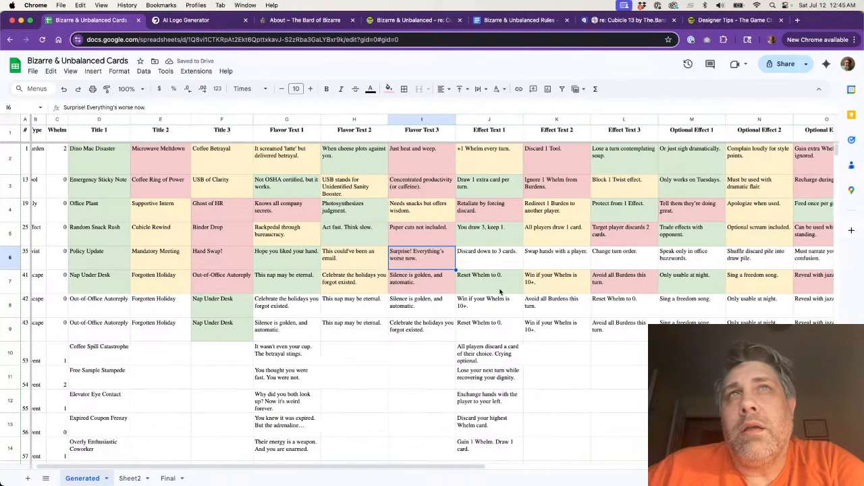
{"action": "scroll", "coordinate": [501, 292], "scroll_direction": "right", "scroll_amount": 5}
{"action": "left_click", "coordinate": [506, 265]}
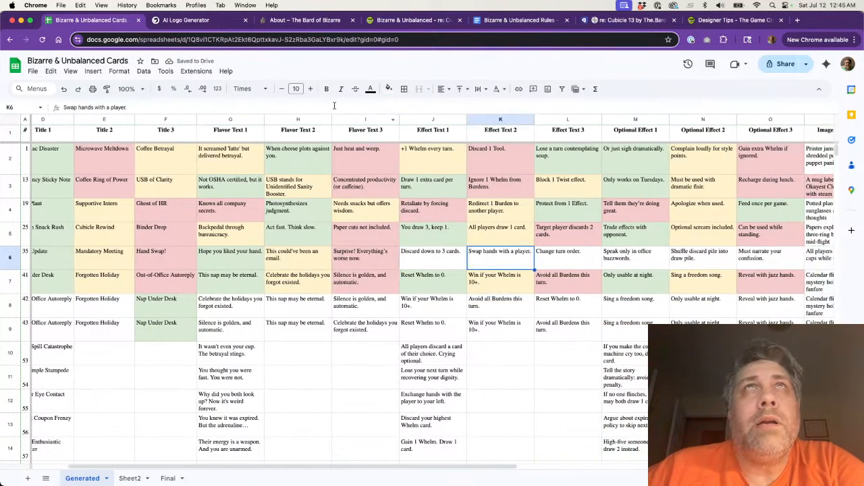
{"action": "left_click", "coordinate": [388, 88]}
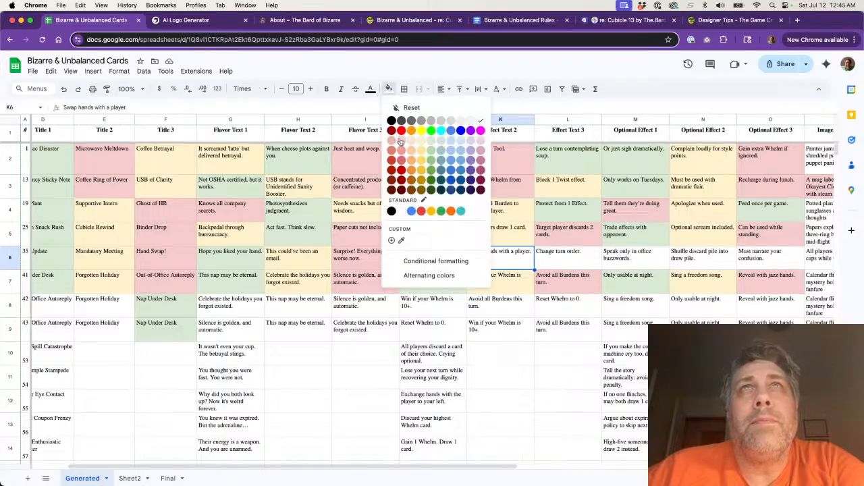
{"action": "left_click", "coordinate": [399, 142]}
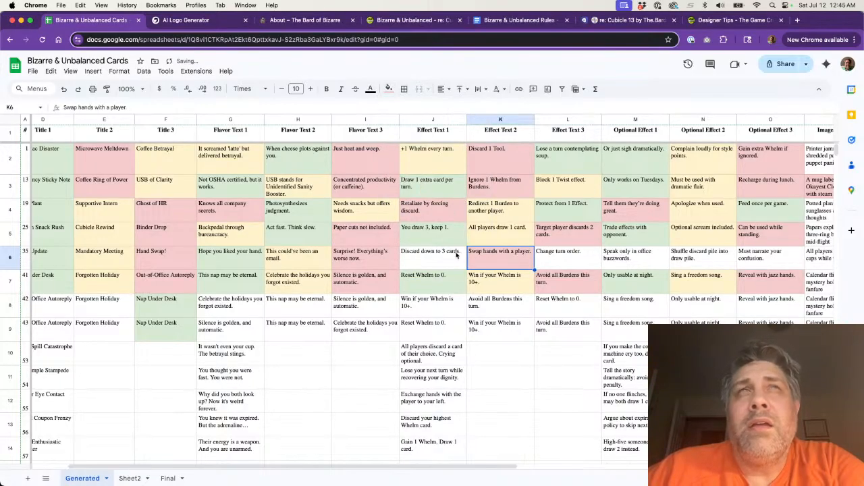
{"action": "scroll", "coordinate": [584, 256], "scroll_direction": "left", "scroll_amount": 2}
{"action": "scroll", "coordinate": [584, 256], "scroll_direction": "down", "scroll_amount": 1}
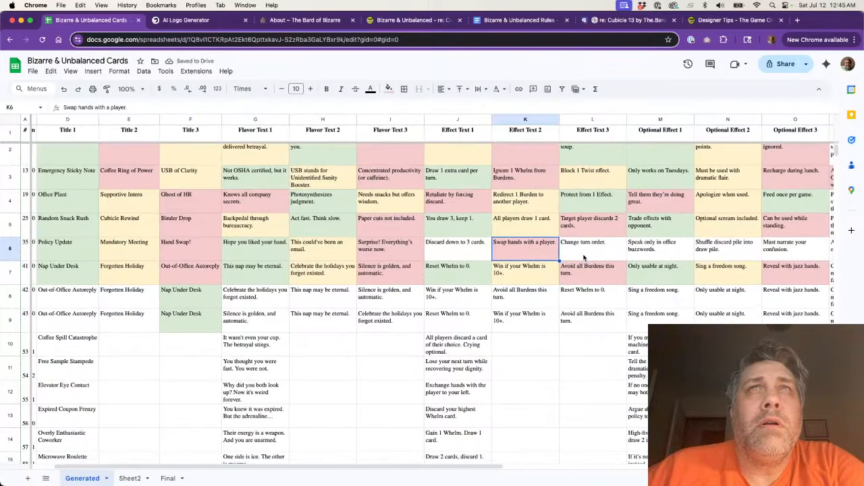
{"action": "scroll", "coordinate": [584, 257], "scroll_direction": "left", "scroll_amount": 2}
{"action": "scroll", "coordinate": [584, 256], "scroll_direction": "up", "scroll_amount": 1}
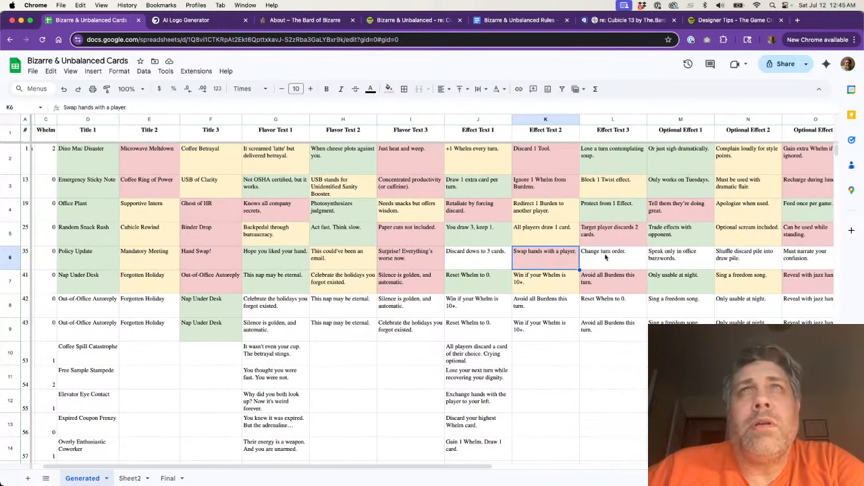
- Shade the Twist effect texts "Change turn order." light yellow and "Discard down to 3 cards." light green
{"action": "left_click", "coordinate": [605, 257]}
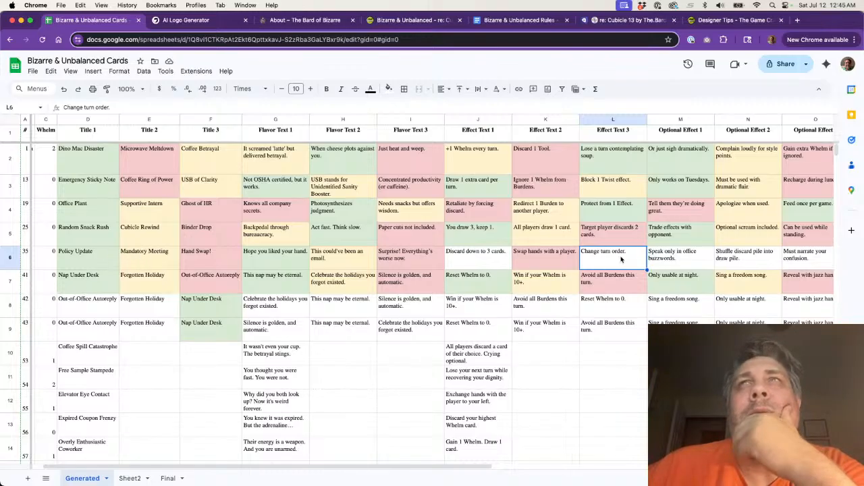
{"action": "left_click", "coordinate": [389, 89]}
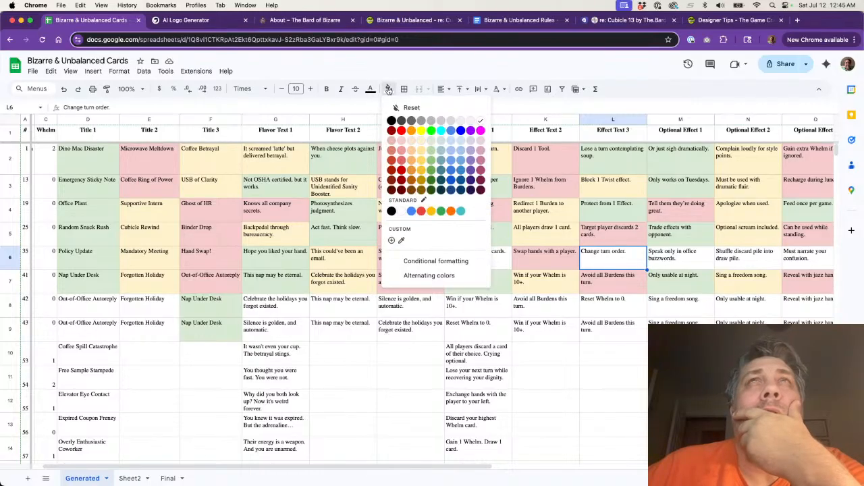
{"action": "left_click", "coordinate": [421, 141]}
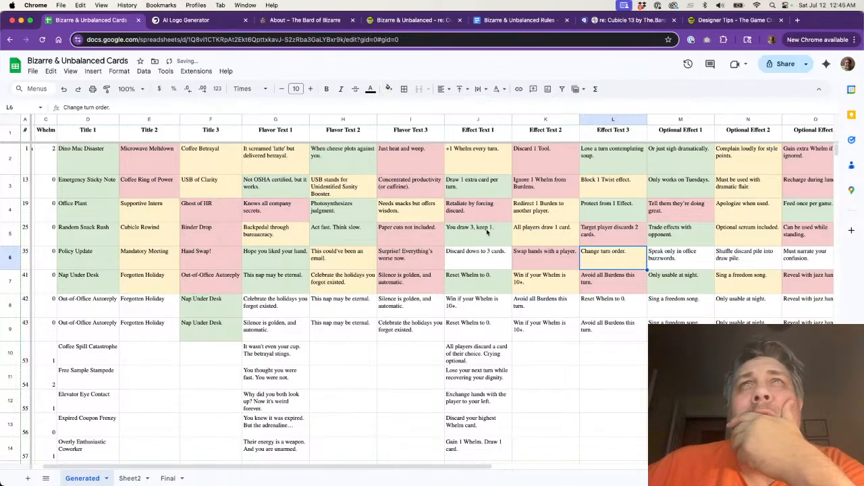
{"action": "left_click", "coordinate": [477, 264]}
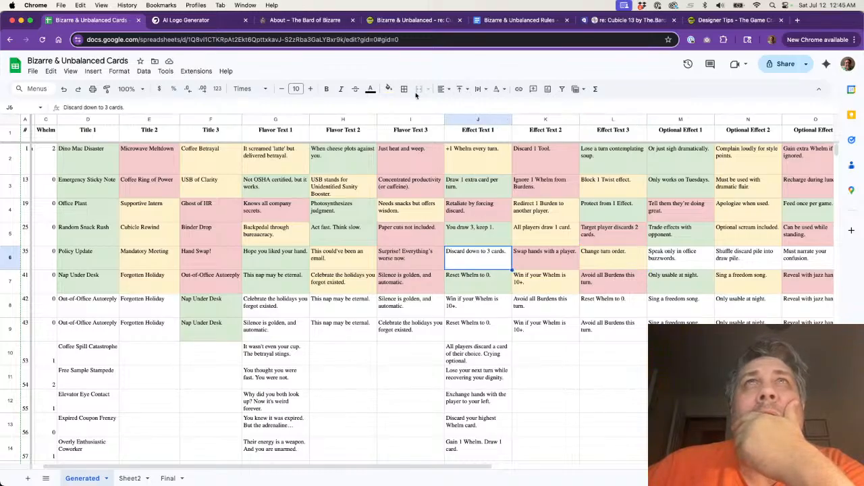
{"action": "left_click", "coordinate": [390, 90]}
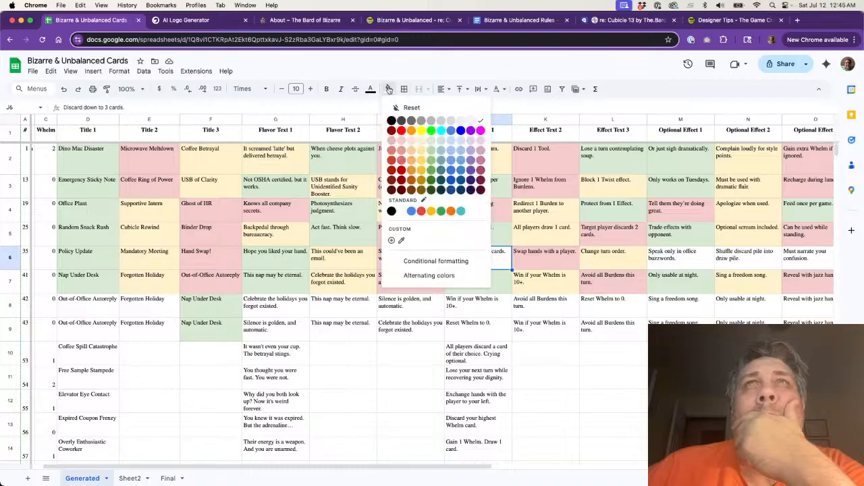
{"action": "left_click", "coordinate": [434, 141]}
- Compare the Twist row's three optional effects with its titles, flavor texts and effect texts
{"action": "scroll", "coordinate": [508, 287], "scroll_direction": "right", "scroll_amount": 3}
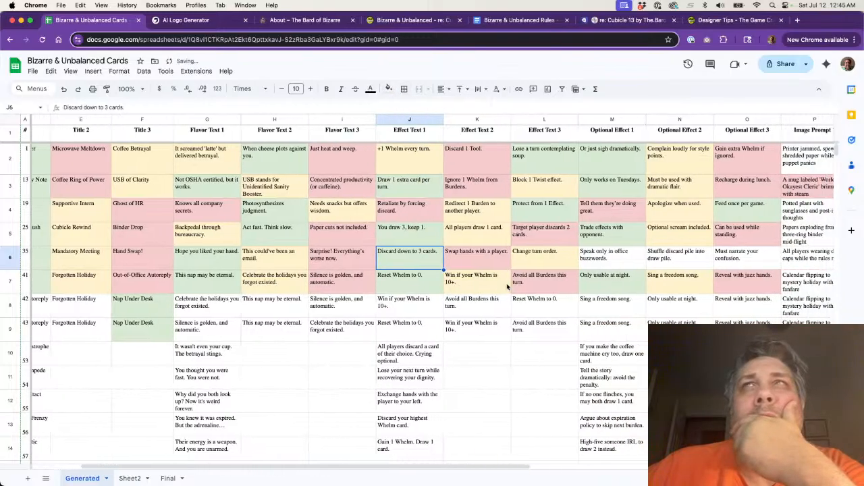
{"action": "scroll", "coordinate": [508, 286], "scroll_direction": "left", "scroll_amount": 2}
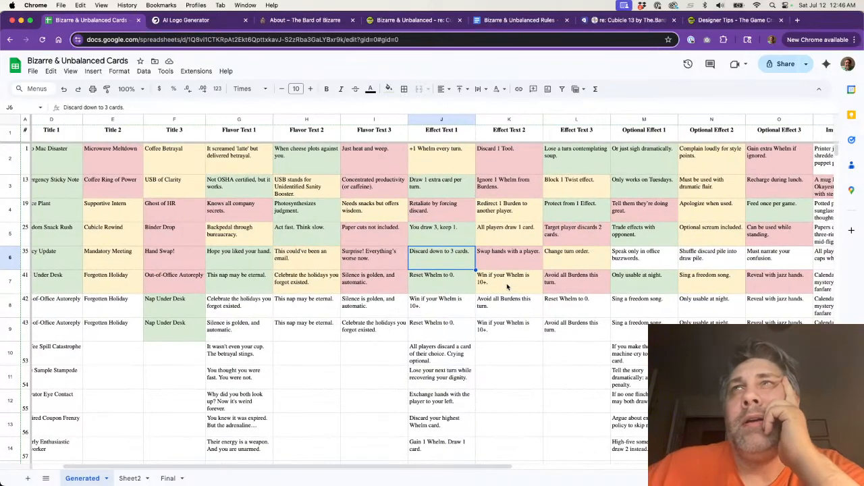
{"action": "left_click", "coordinate": [690, 261]}
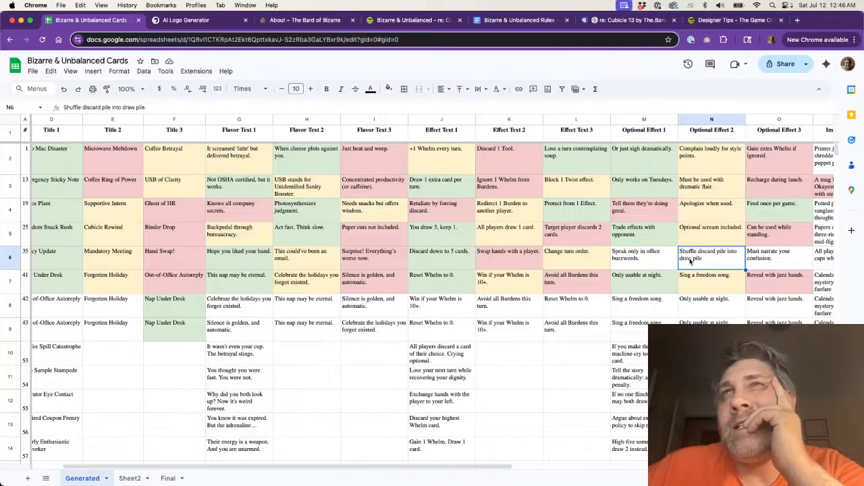
{"action": "left_click", "coordinate": [636, 260]}
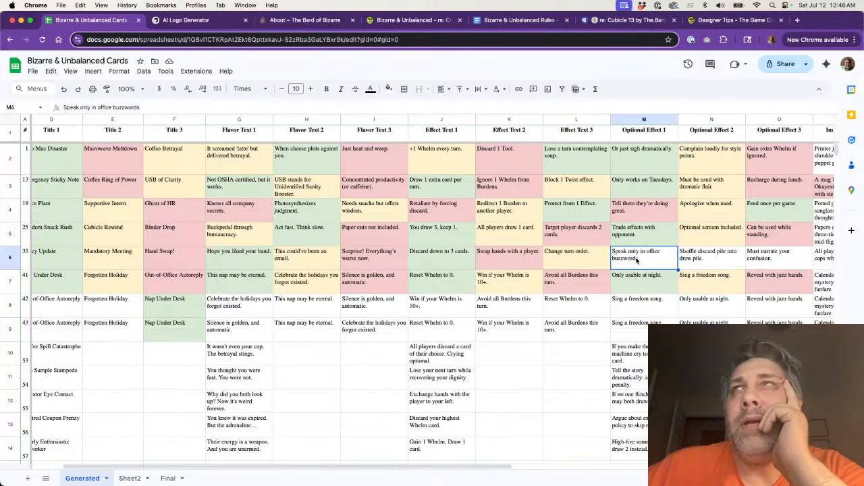
{"action": "scroll", "coordinate": [636, 261], "scroll_direction": "left", "scroll_amount": 3}
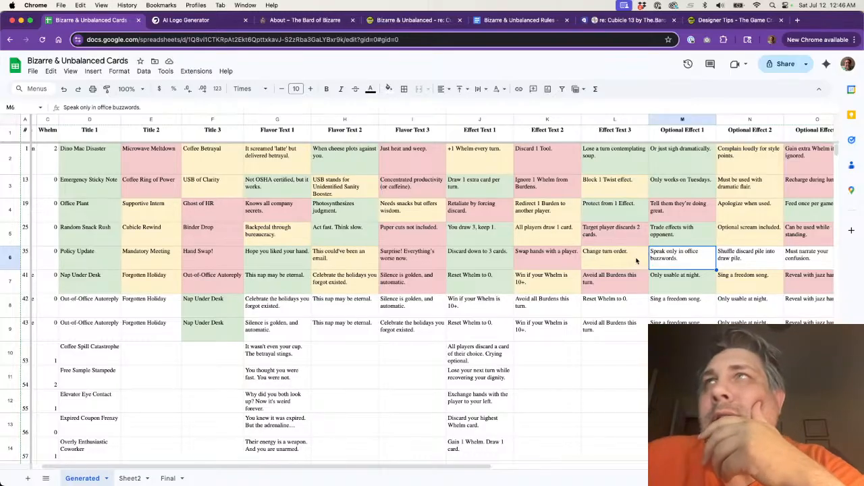
{"action": "left_click", "coordinate": [788, 255]}
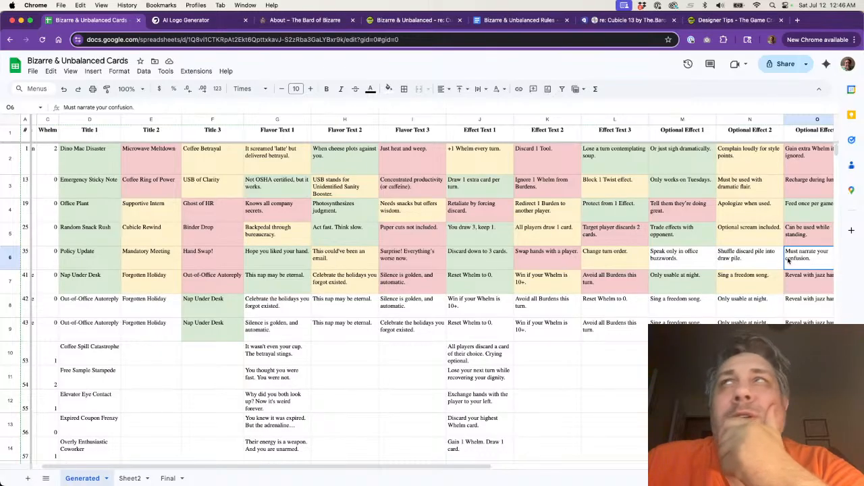
{"action": "scroll", "coordinate": [788, 260], "scroll_direction": "right", "scroll_amount": 2}
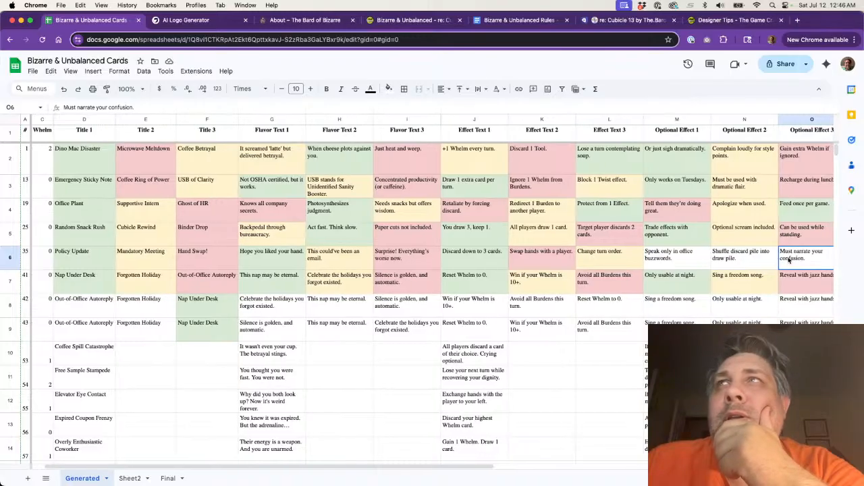
{"action": "left_click", "coordinate": [714, 260]}
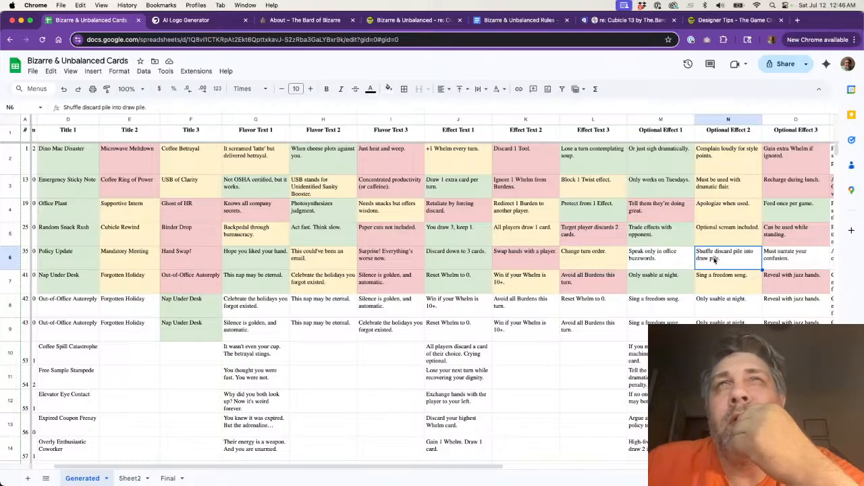
- Shade the Twist row's first optional effect, "Speak only in office buzzwords.", light green
{"action": "left_click", "coordinate": [657, 260]}
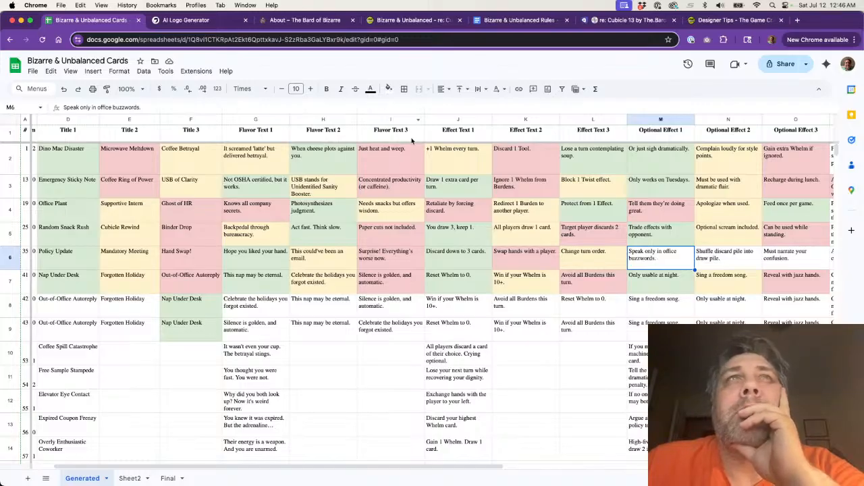
{"action": "left_click", "coordinate": [388, 88]}
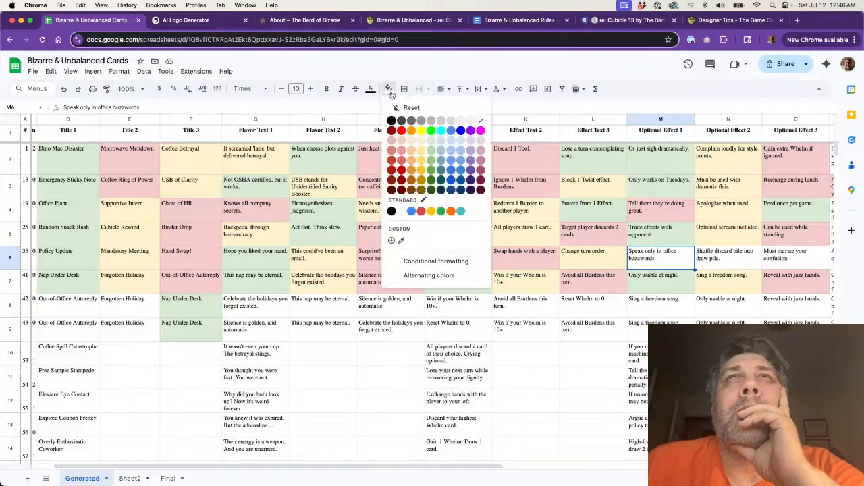
{"action": "left_click", "coordinate": [432, 141]}
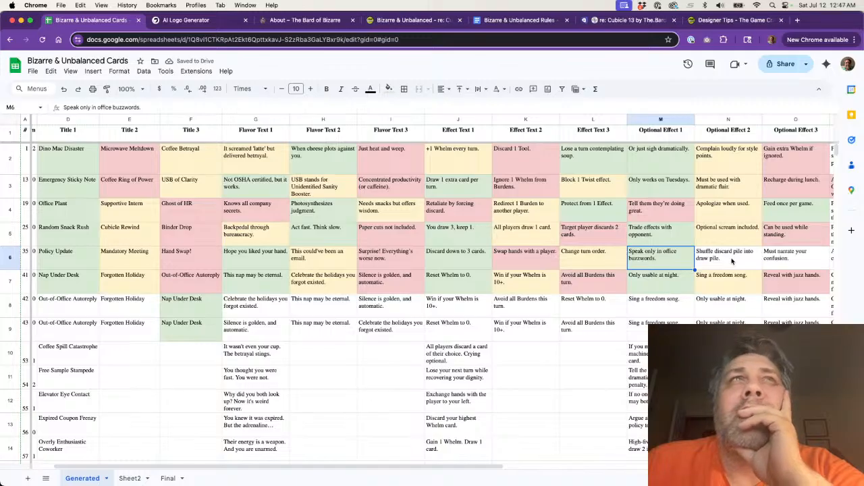
- Shade the Twist row's second optional effect, "Shuffle discard pile into draw pile.", light red
{"action": "left_click", "coordinate": [732, 261]}
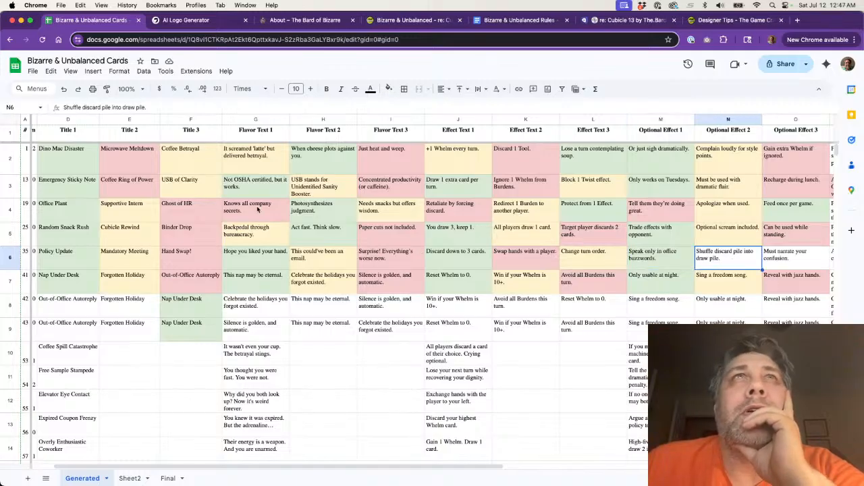
{"action": "left_click", "coordinate": [389, 89]}
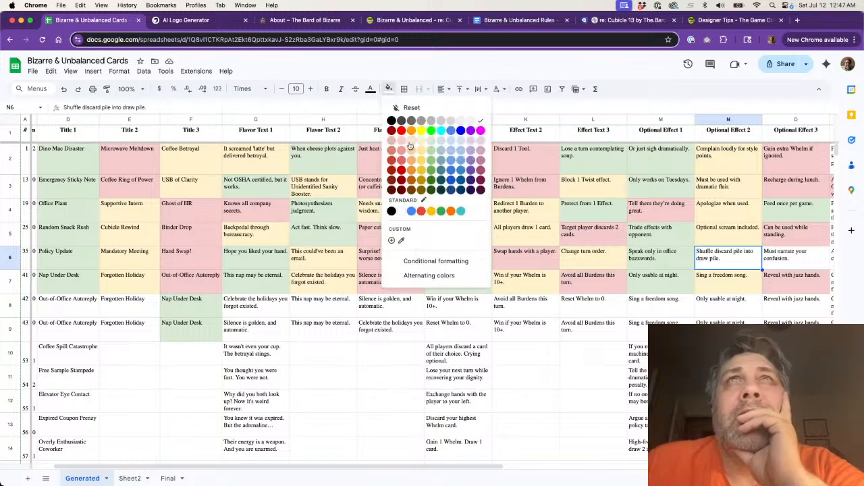
{"action": "left_click", "coordinate": [402, 141]}
- Shade the Twist row's third optional effect, "Must narrate your confusion.", light yellow
{"action": "left_click", "coordinate": [789, 260]}
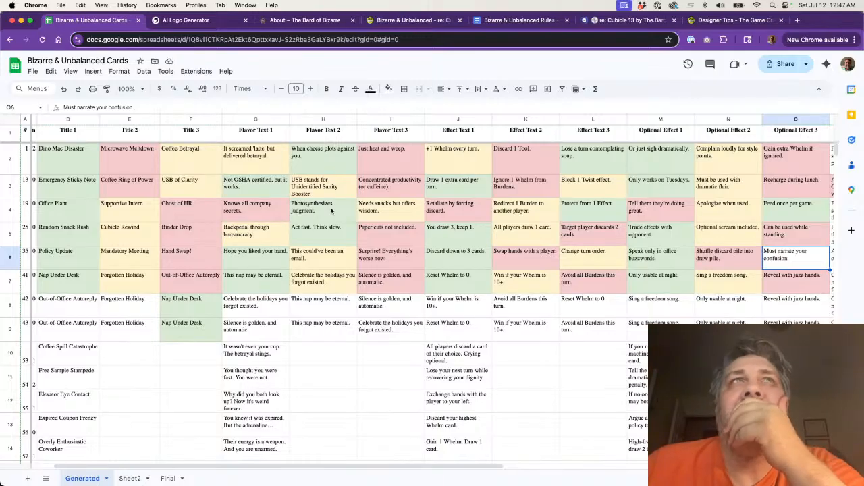
{"action": "left_click", "coordinate": [389, 88]}
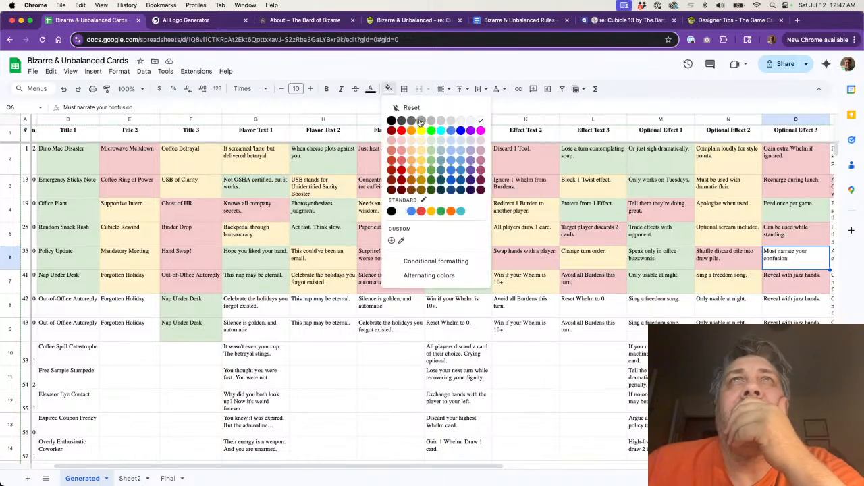
{"action": "left_click", "coordinate": [420, 141]}
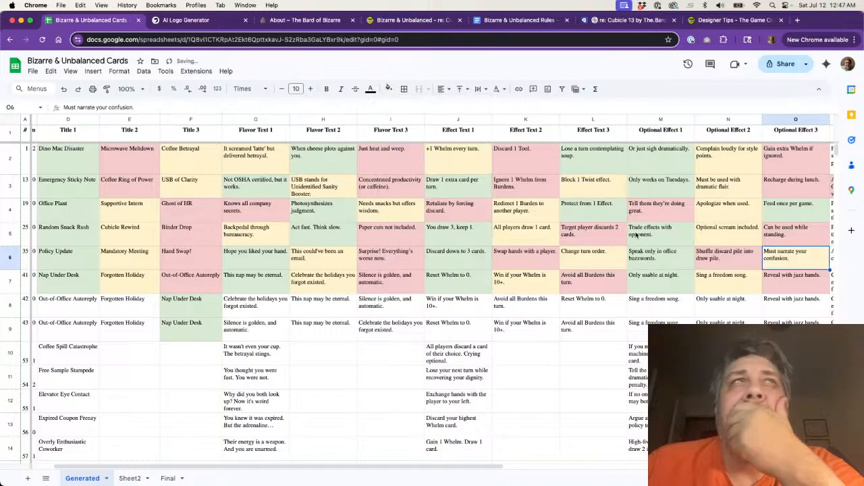
- Recolor the Twist optional effects "Speak only in office buzzwords." light yellow and "Must narrate your confusion." light green
{"action": "left_click", "coordinate": [664, 257]}
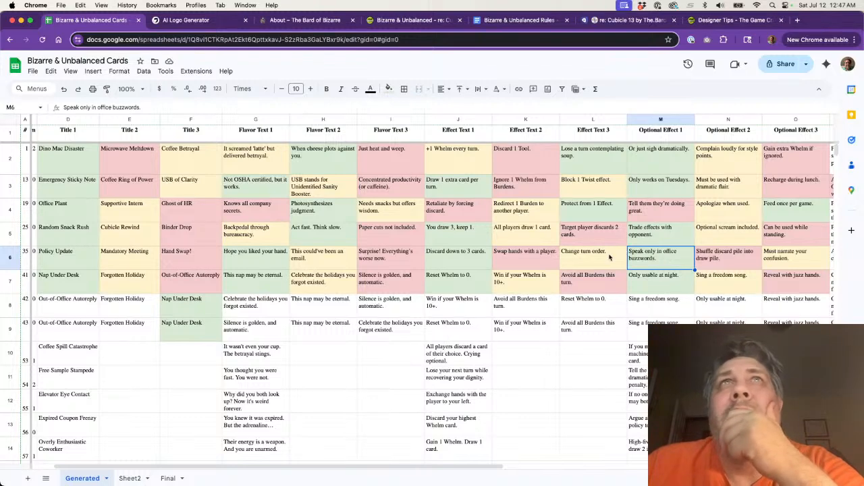
{"action": "left_click", "coordinate": [388, 91]}
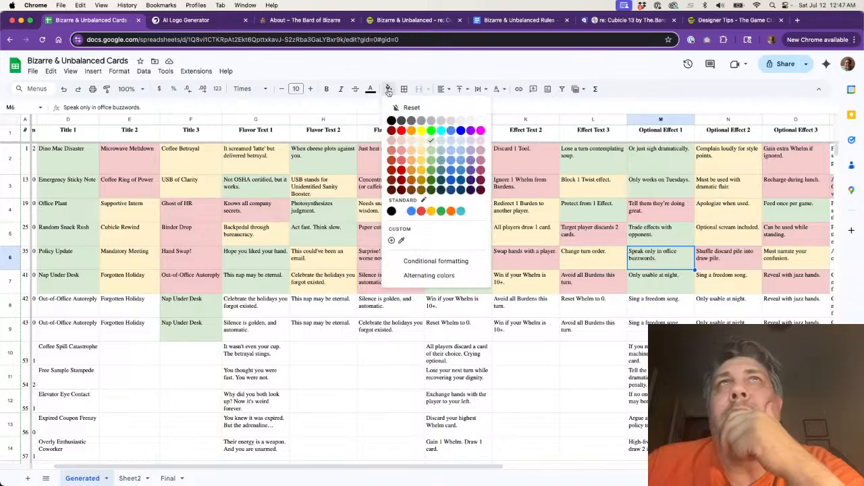
{"action": "left_click", "coordinate": [423, 142]}
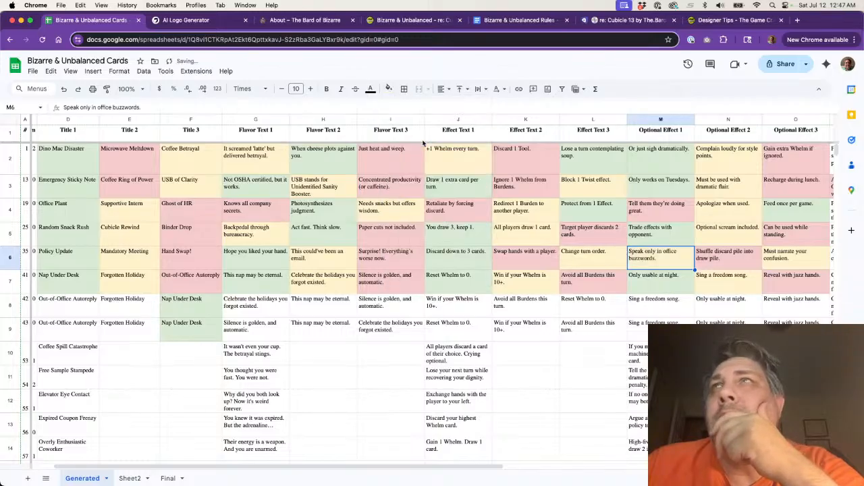
{"action": "left_click", "coordinate": [793, 262]}
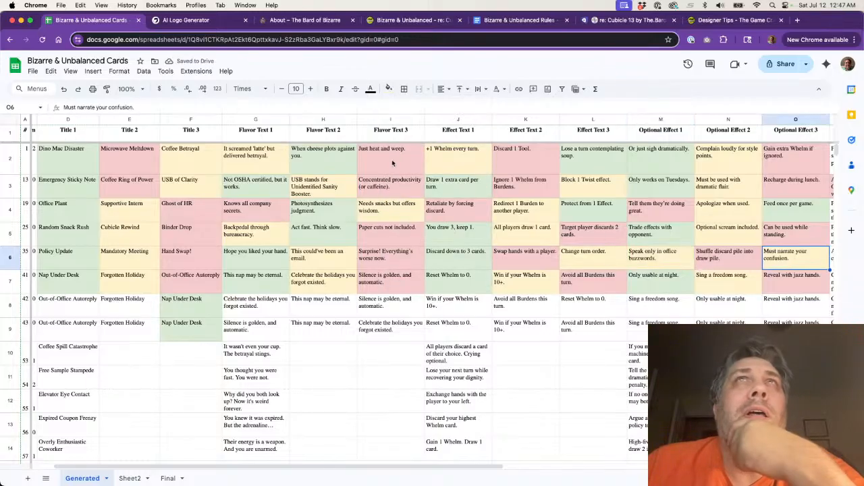
{"action": "left_click", "coordinate": [388, 88]}
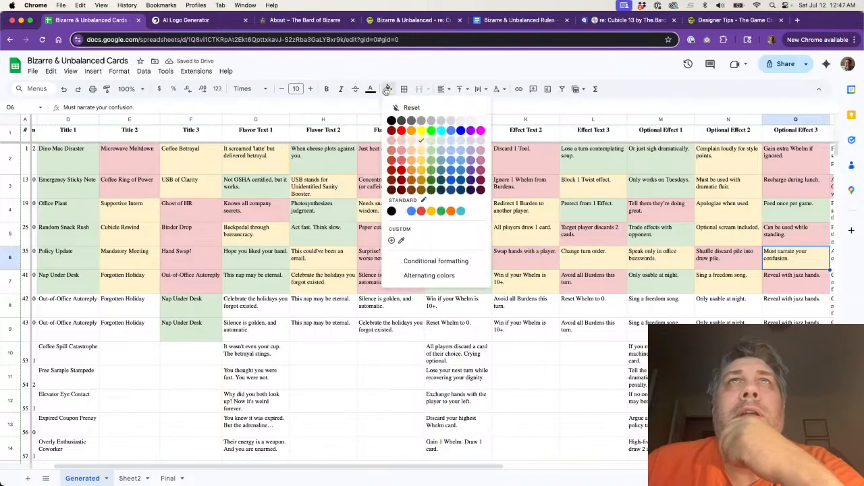
{"action": "left_click", "coordinate": [433, 142]}
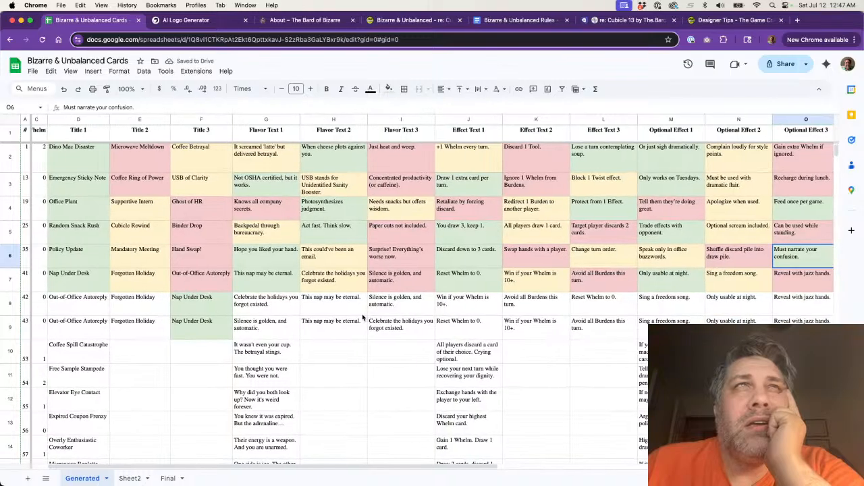
{"action": "scroll", "coordinate": [363, 317], "scroll_direction": "left", "scroll_amount": 1}
{"action": "left_click", "coordinate": [39, 255]}
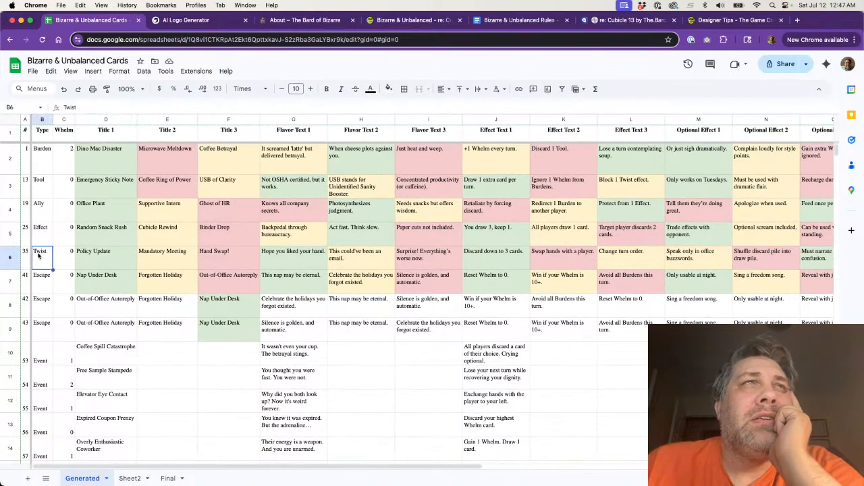
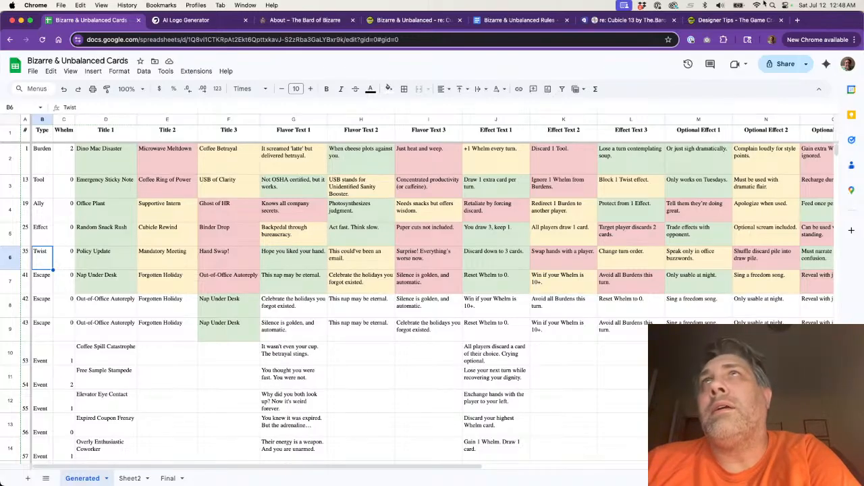
- Switch to ChatGPT in a new tab and review the suggested objects in the "Objects for Game Effects" chat
{"action": "left_click", "coordinate": [798, 21]}
{"action": "type", "text": "chat"}
{"action": "key", "text": "Return"}
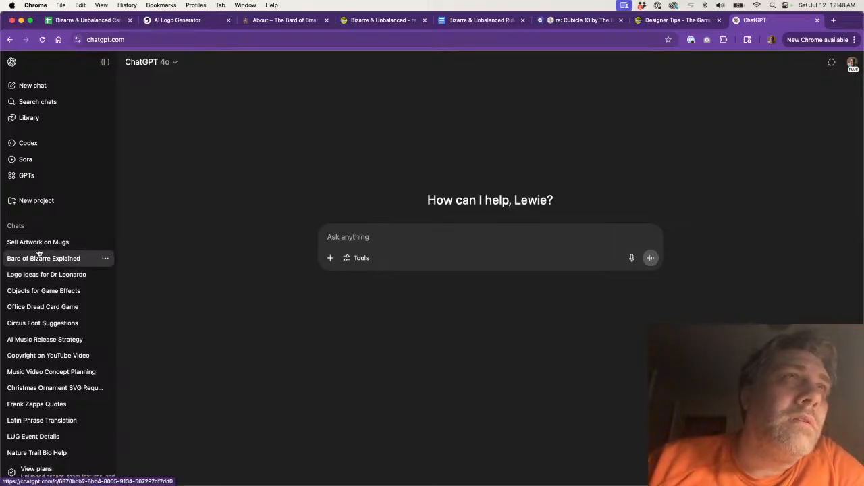
{"action": "left_click", "coordinate": [47, 294]}
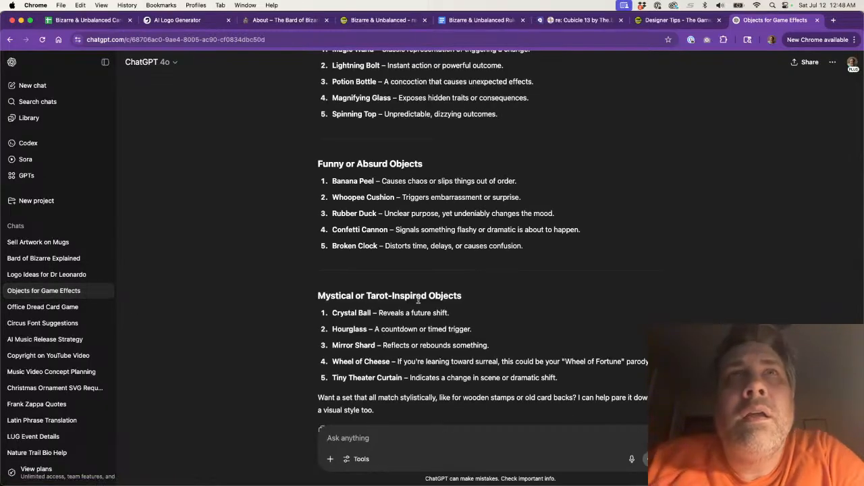
{"action": "scroll", "coordinate": [419, 300], "scroll_direction": "up", "scroll_amount": 5}
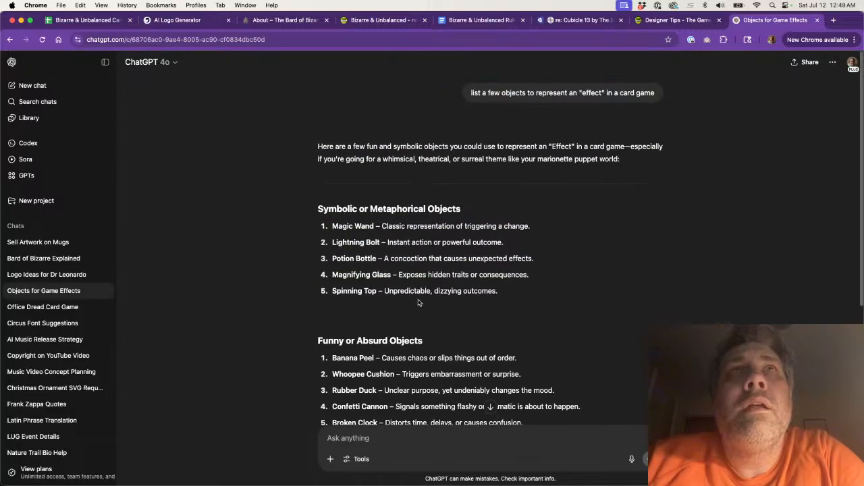
{"action": "scroll", "coordinate": [417, 302], "scroll_direction": "down", "scroll_amount": 3}
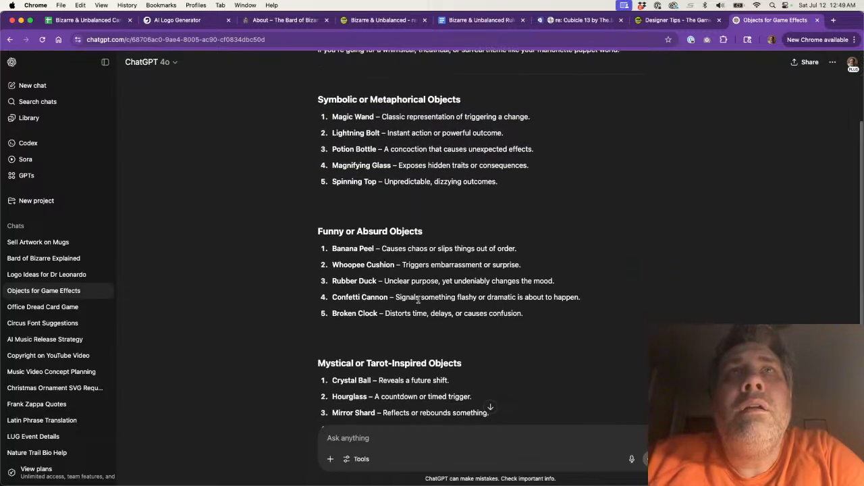
{"action": "scroll", "coordinate": [418, 301], "scroll_direction": "up", "scroll_amount": 3}
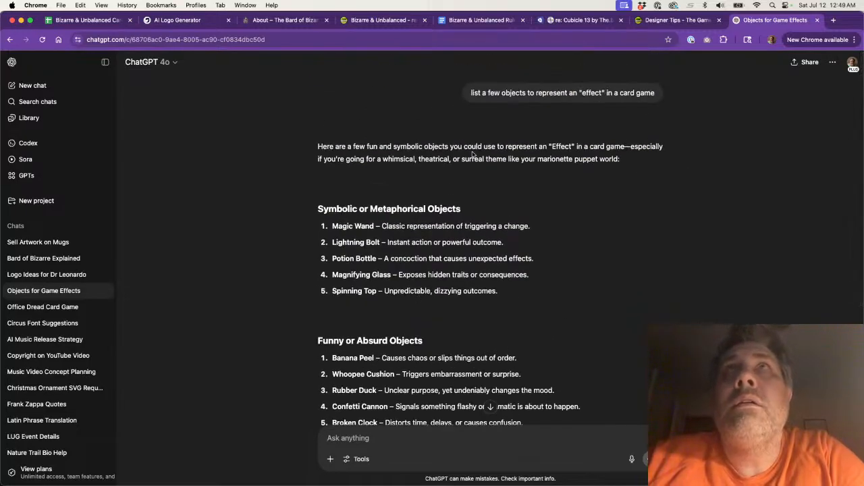
{"action": "mouse_move", "coordinate": [493, 111]}
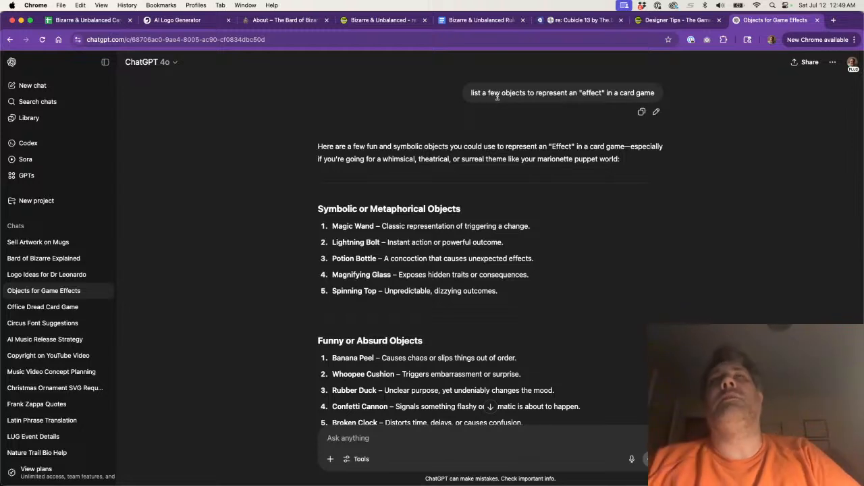
- Reuse the chat's first prompt to ask: list a few objects to represent a "twist" in a card game
{"action": "triple_click", "coordinate": [497, 95]}
{"action": "key", "text": "super+c"}
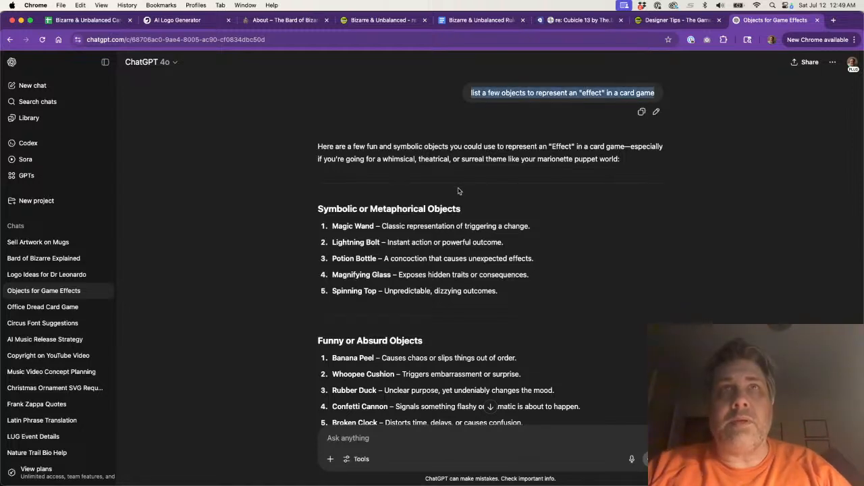
{"action": "scroll", "coordinate": [458, 191], "scroll_direction": "down", "scroll_amount": 1}
{"action": "scroll", "coordinate": [457, 191], "scroll_direction": "down", "scroll_amount": 5}
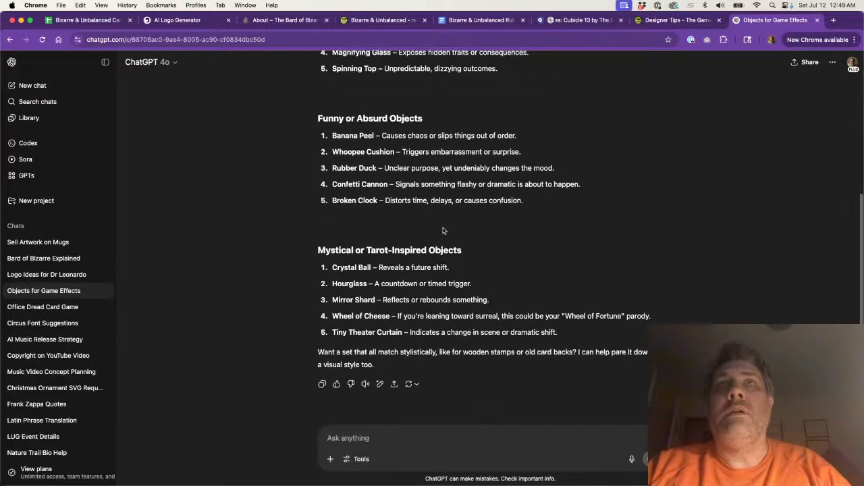
{"action": "left_click", "coordinate": [383, 444]}
{"action": "key", "text": "super+v"}
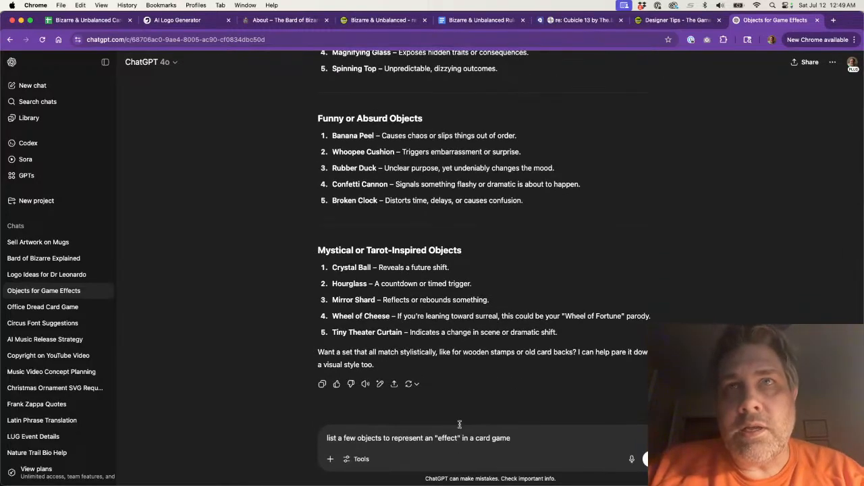
{"action": "double_click", "coordinate": [447, 438]}
{"action": "type", "text": "twist"}
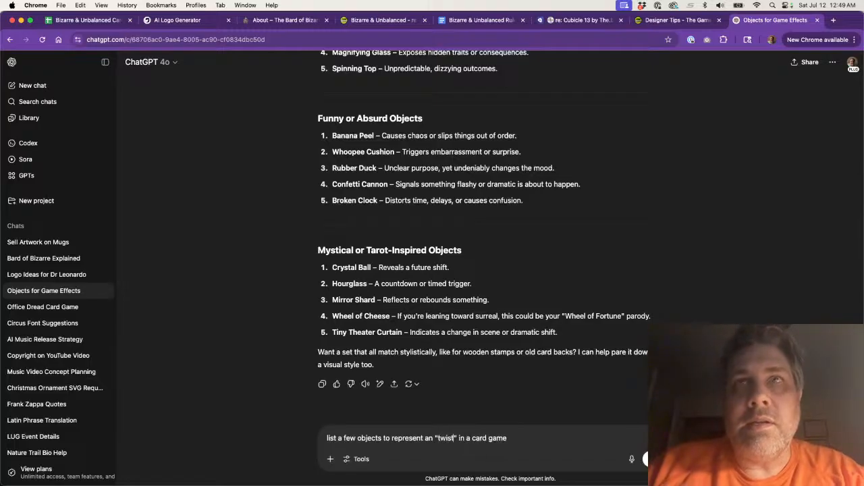
{"action": "left_click", "coordinate": [433, 438]}
{"action": "key", "text": "BackSpace"}
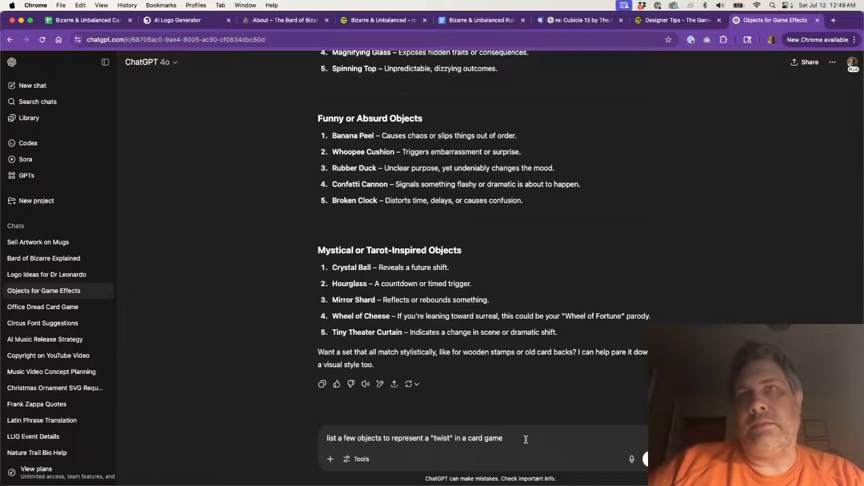
{"action": "key", "text": "Return"}
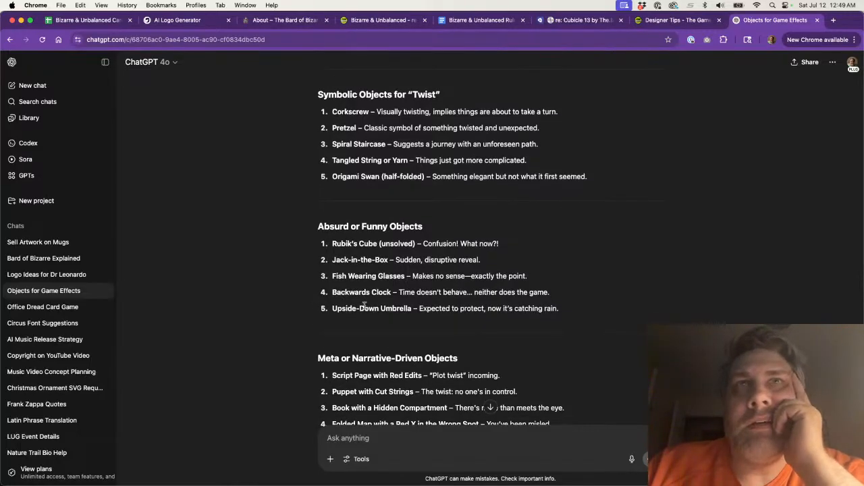
- Review the suggested twist objects and regenerate the answer with GPT-4o
{"action": "scroll", "coordinate": [365, 306], "scroll_direction": "down", "scroll_amount": 1}
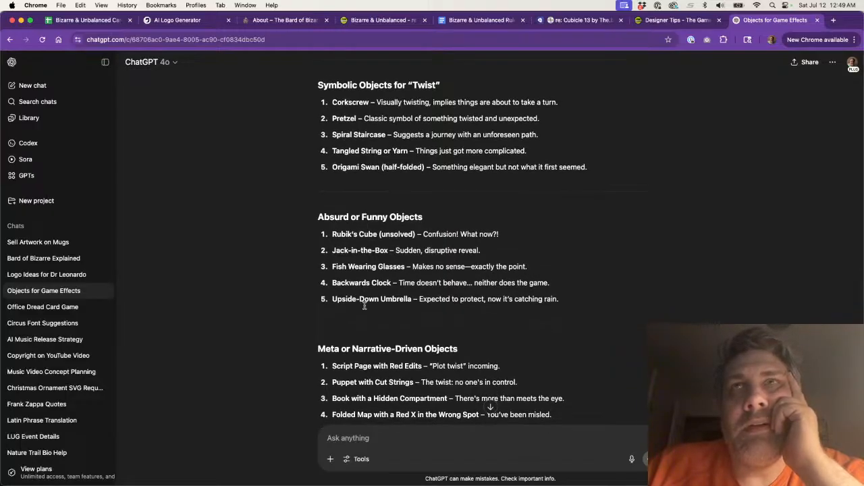
{"action": "scroll", "coordinate": [364, 306], "scroll_direction": "down", "scroll_amount": 4}
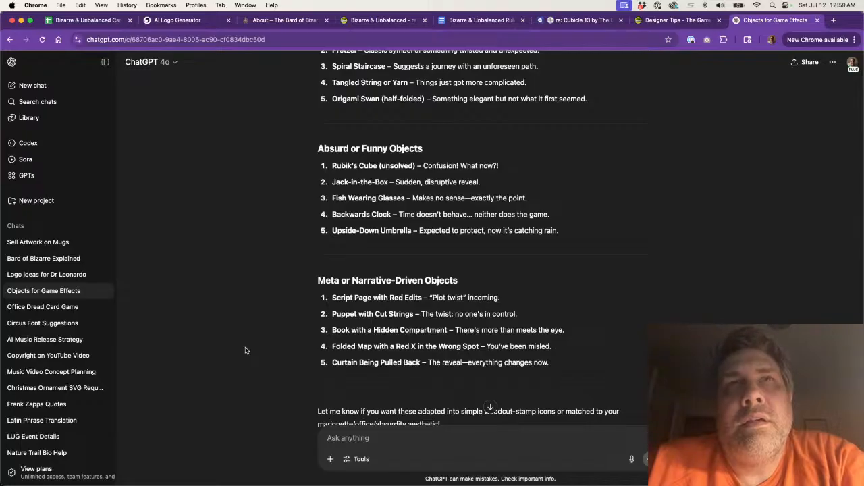
{"action": "scroll", "coordinate": [245, 349], "scroll_direction": "down", "scroll_amount": 2}
{"action": "scroll", "coordinate": [245, 350], "scroll_direction": "up", "scroll_amount": 2}
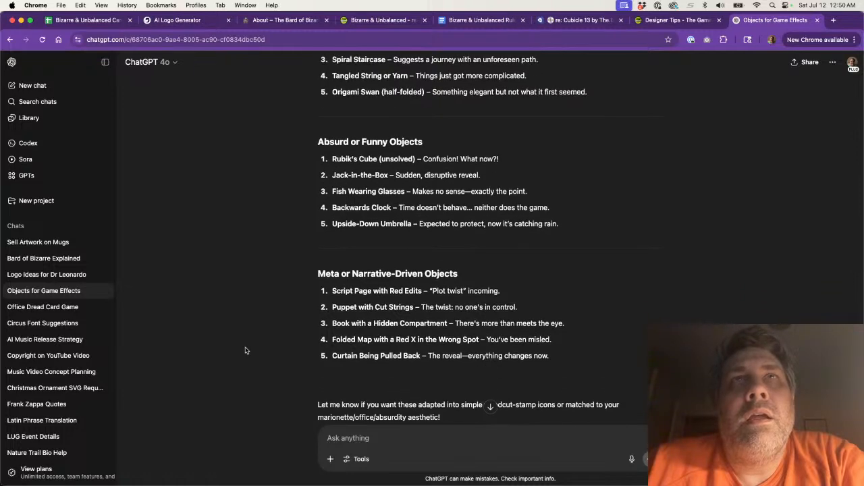
{"action": "scroll", "coordinate": [245, 350], "scroll_direction": "down", "scroll_amount": 3}
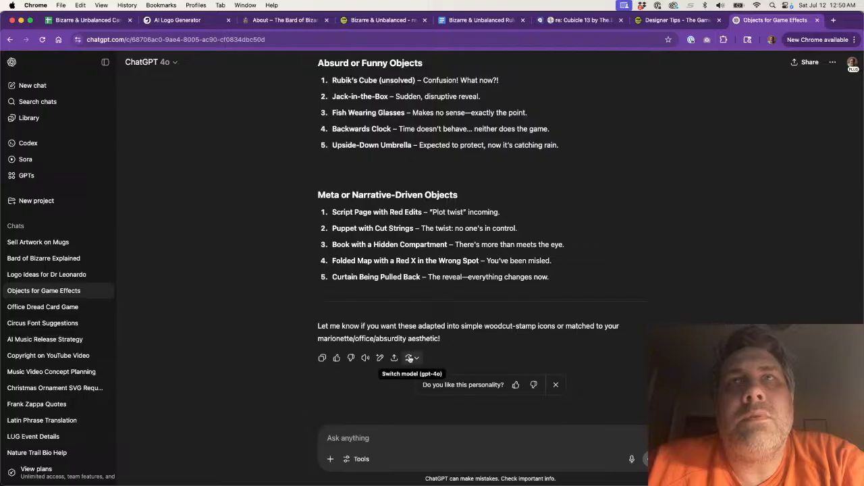
{"action": "left_click", "coordinate": [409, 359]}
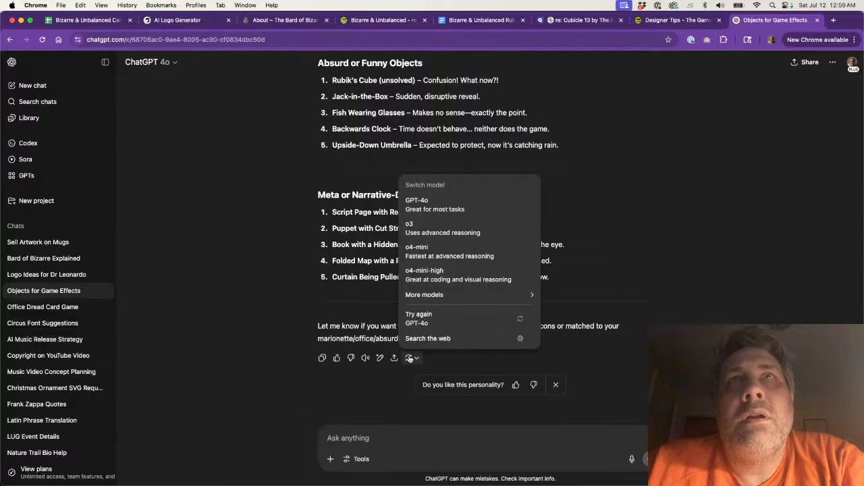
{"action": "left_click", "coordinate": [420, 317]}
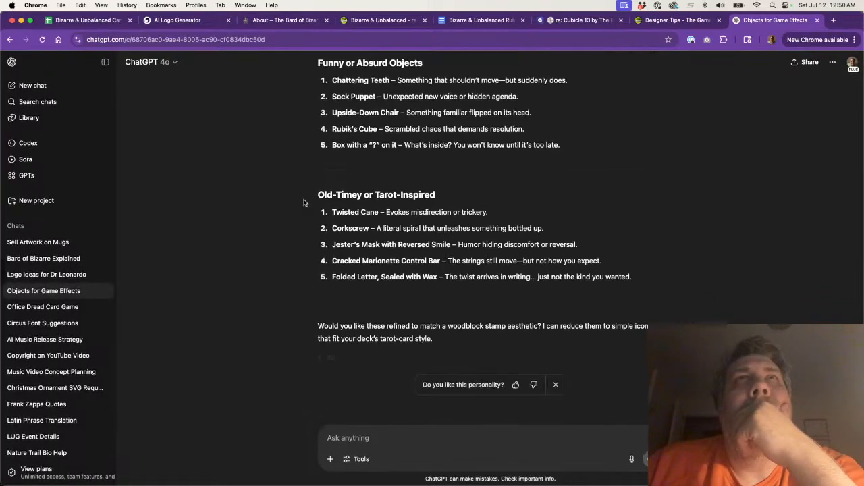
- Reopen the "Objects for Game Effects" chat and examine the regenerated symbolic, funny and tarot-inspired twist objects
{"action": "key", "text": "super+shift+o"}
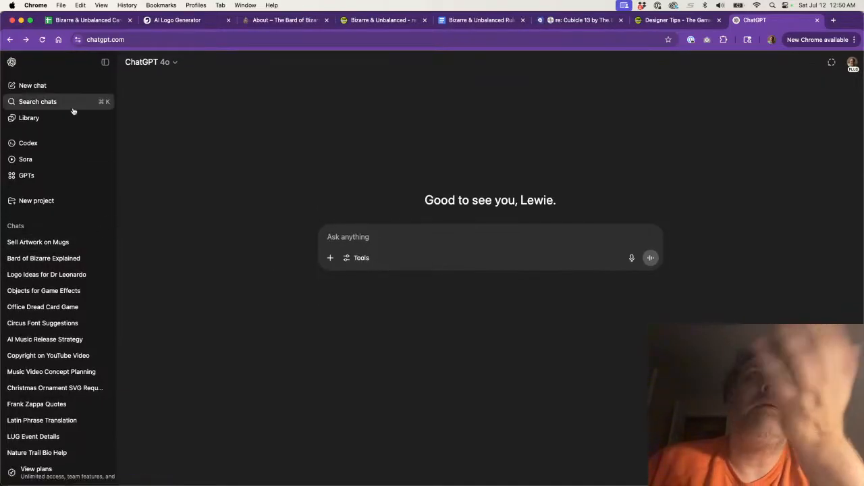
{"action": "left_click", "coordinate": [50, 292]}
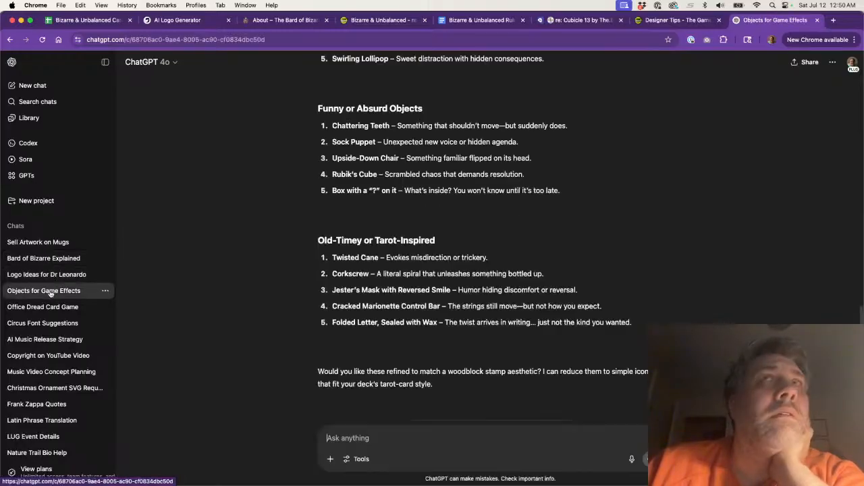
{"action": "scroll", "coordinate": [318, 251], "scroll_direction": "up", "scroll_amount": 5}
{"action": "scroll", "coordinate": [319, 253], "scroll_direction": "up", "scroll_amount": 1}
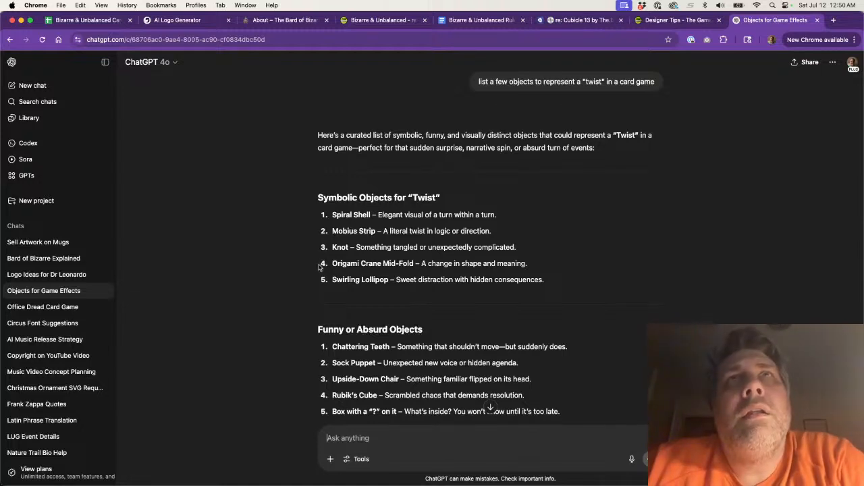
{"action": "scroll", "coordinate": [320, 266], "scroll_direction": "down", "scroll_amount": 1}
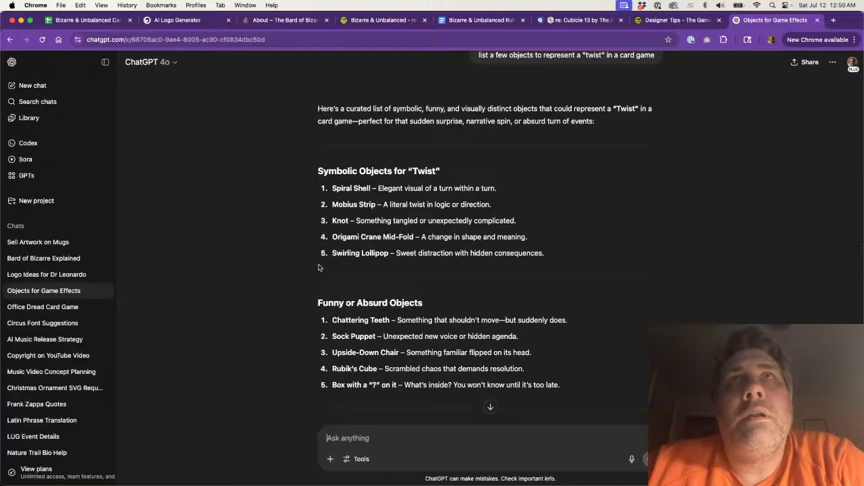
{"action": "scroll", "coordinate": [319, 267], "scroll_direction": "down", "scroll_amount": 5}
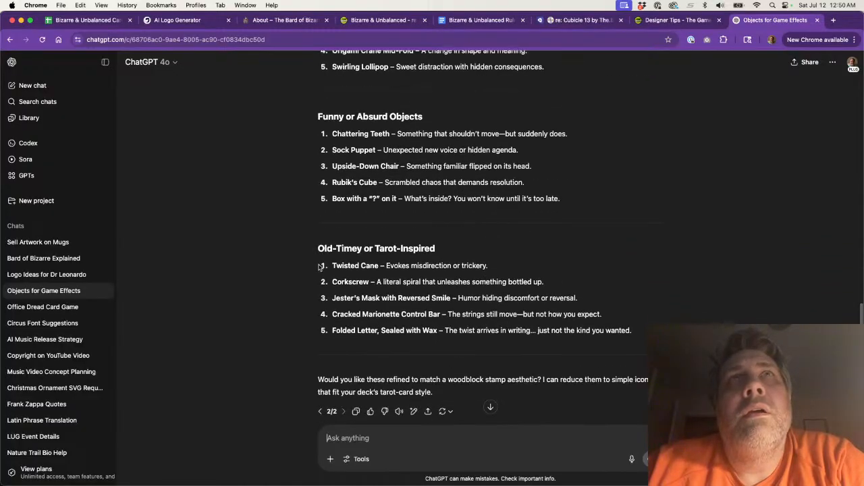
{"action": "scroll", "coordinate": [320, 266], "scroll_direction": "up", "scroll_amount": 3}
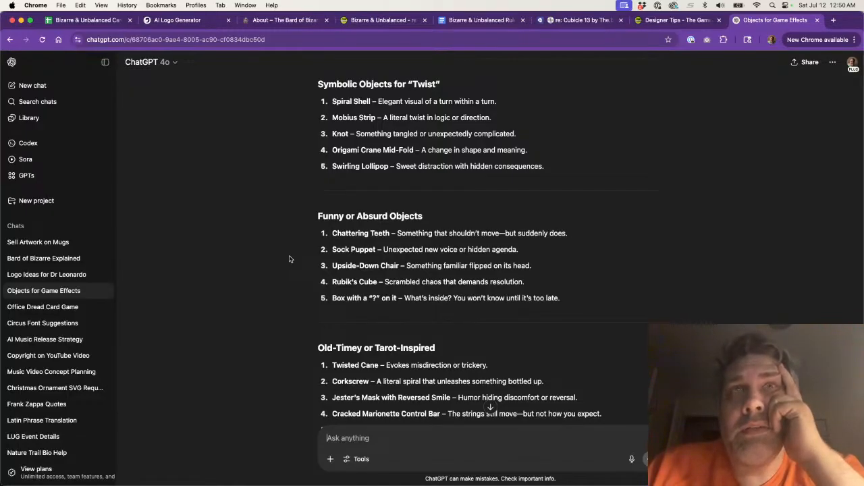
{"action": "scroll", "coordinate": [289, 259], "scroll_direction": "down", "scroll_amount": 3}
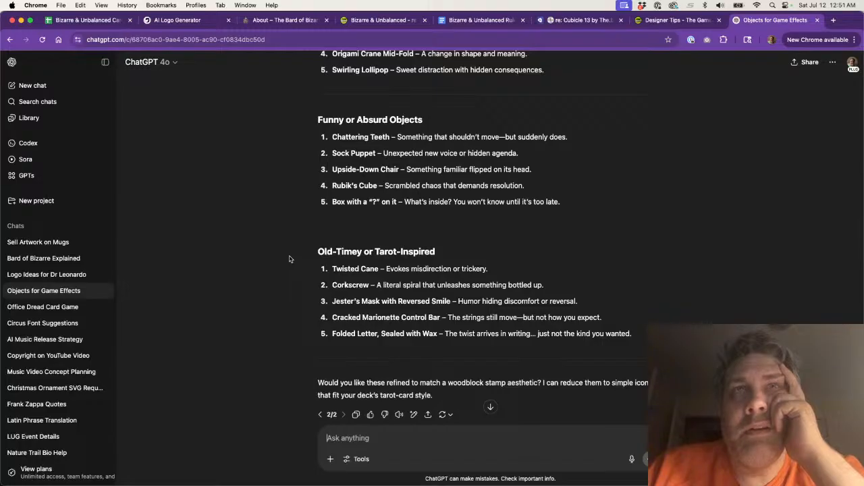
{"action": "scroll", "coordinate": [288, 258], "scroll_direction": "down", "scroll_amount": 1}
{"action": "scroll", "coordinate": [289, 259], "scroll_direction": "down", "scroll_amount": 2}
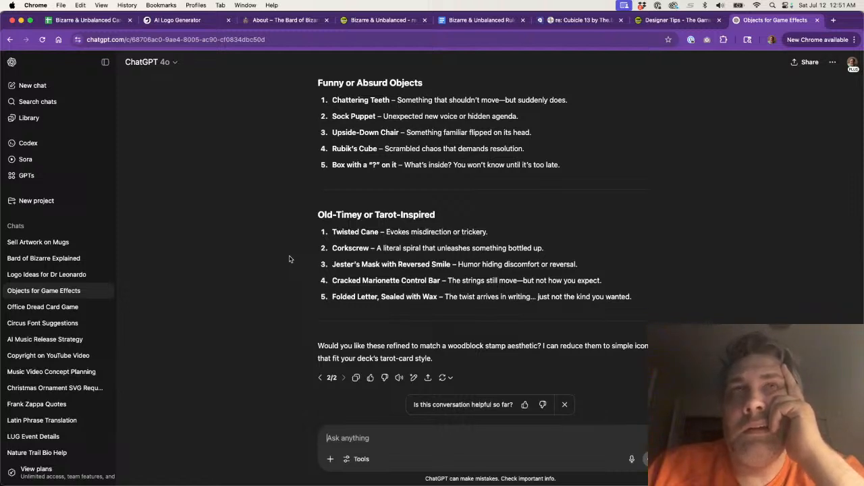
{"action": "scroll", "coordinate": [289, 259], "scroll_direction": "up", "scroll_amount": 5}
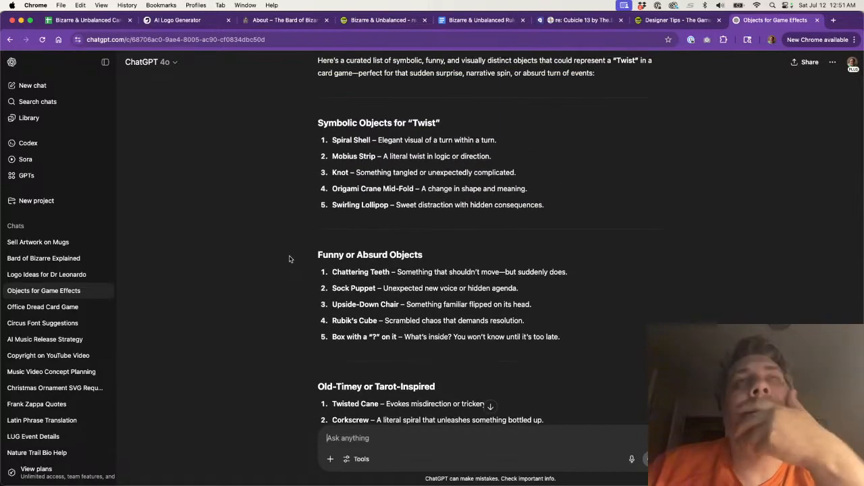
{"action": "scroll", "coordinate": [289, 259], "scroll_direction": "down", "scroll_amount": 5}
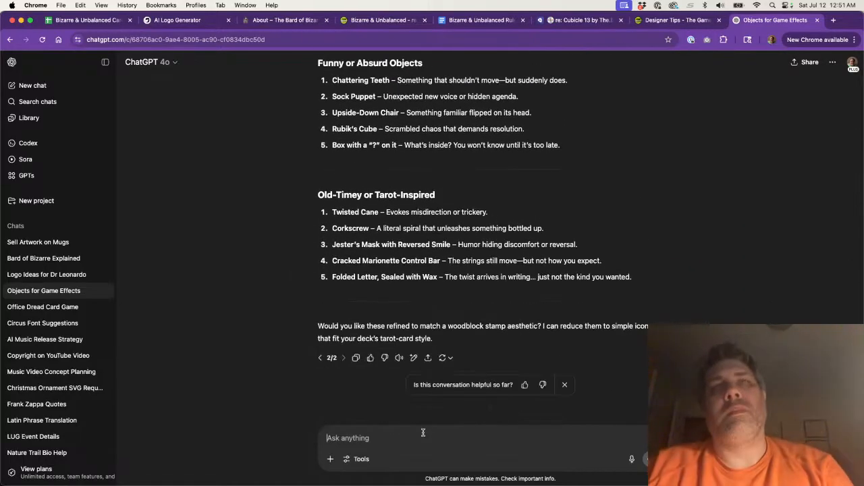
- Send the follow-up prompt "just list the names of the objects. Give me 20 more"
{"action": "type", "text": "just list the names of the ob"}
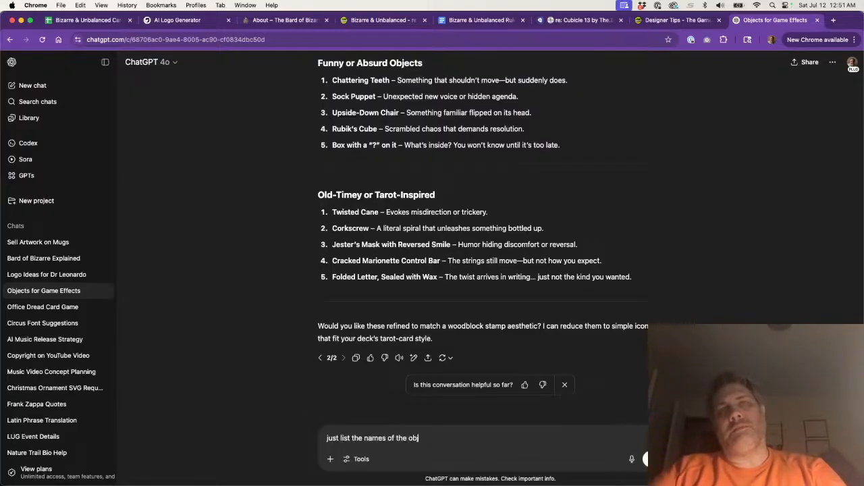
{"action": "type", "text": "jects. Give me 20 more"}
{"action": "key", "text": "Return"}
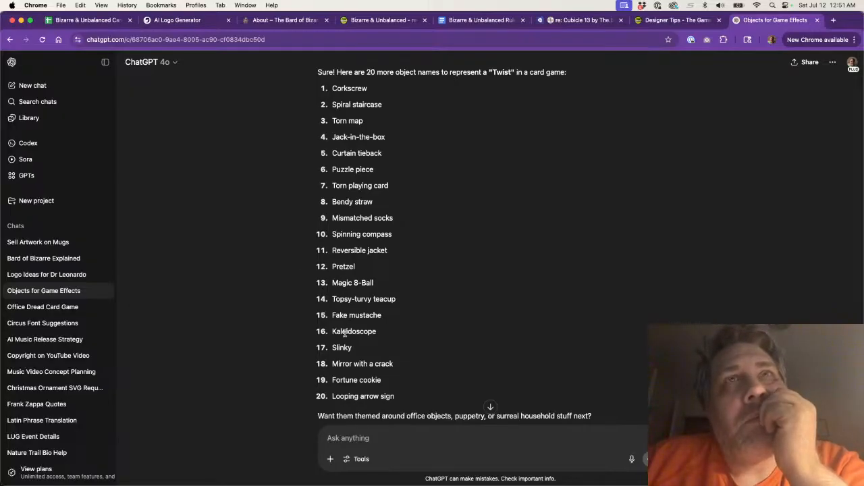
- Examine the names-only list of twist objects for usable card ideas, including the fake mustache
{"action": "scroll", "coordinate": [345, 338], "scroll_direction": "down", "scroll_amount": 2}
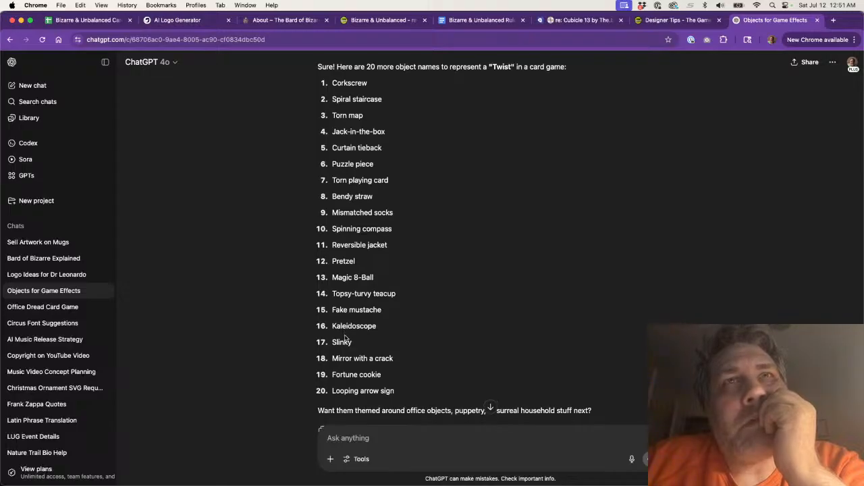
{"action": "scroll", "coordinate": [345, 338], "scroll_direction": "down", "scroll_amount": 1}
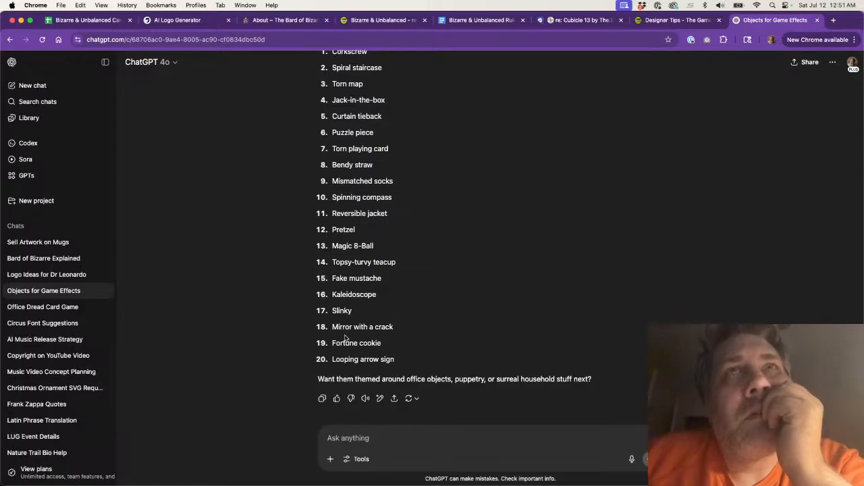
{"action": "double_click", "coordinate": [362, 279]}
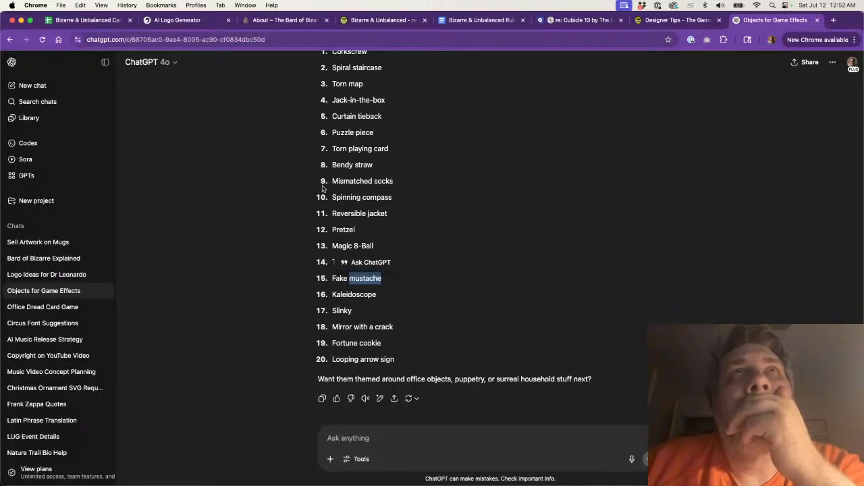
{"action": "scroll", "coordinate": [322, 189], "scroll_direction": "up", "scroll_amount": 3}
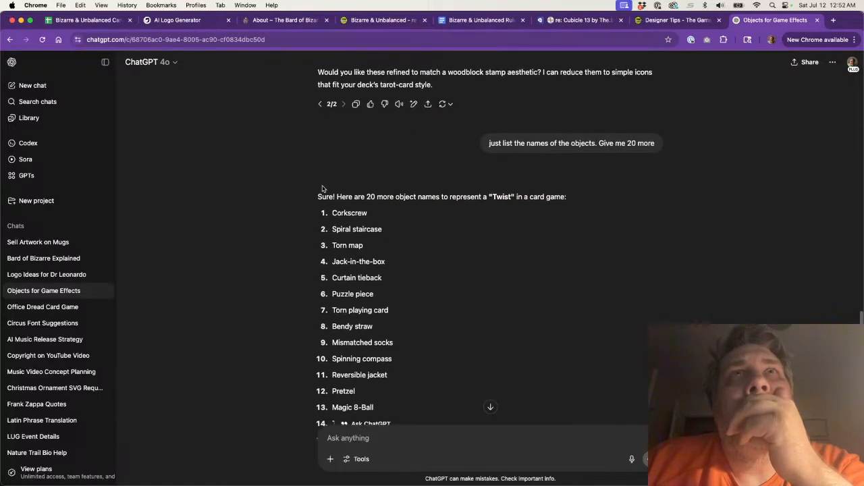
{"action": "scroll", "coordinate": [322, 189], "scroll_direction": "down", "scroll_amount": 1}
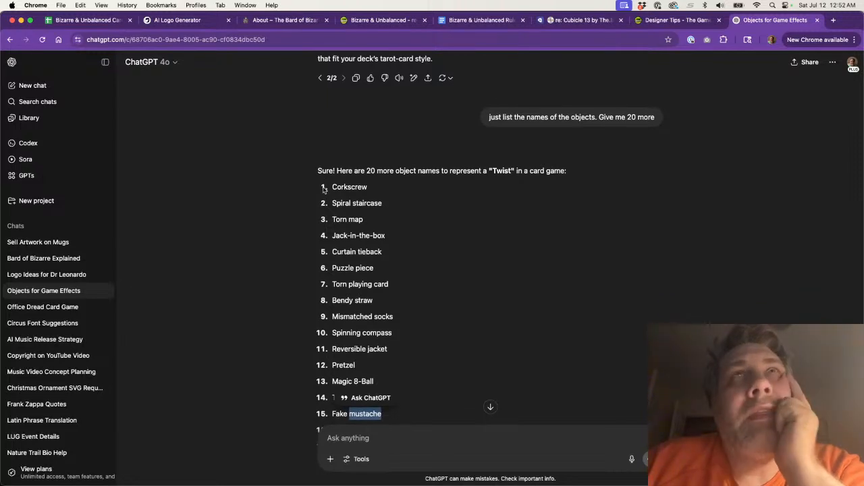
{"action": "scroll", "coordinate": [301, 260], "scroll_direction": "down", "scroll_amount": 3}
{"action": "left_click", "coordinate": [295, 295]}
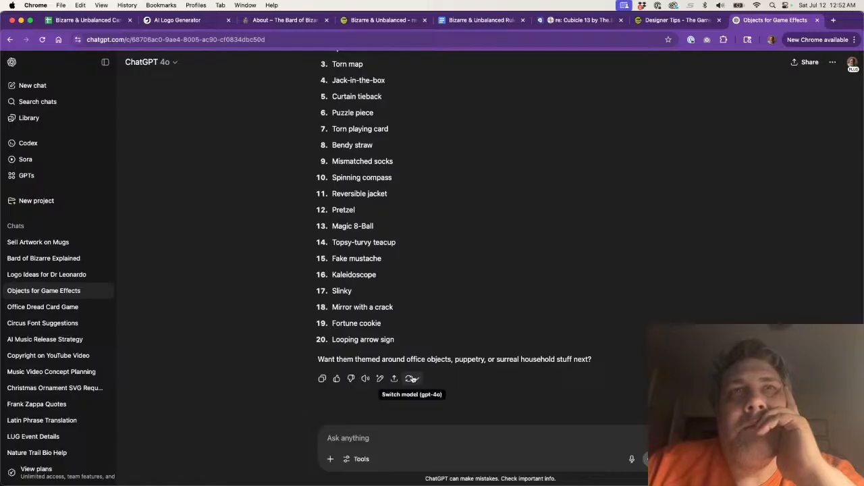
- Send the prompt "20 more please" and review the new twist objects, marking "Hourglass turned sideways" in the list
{"action": "type", "text": "20 more please"}
{"action": "key", "text": "Return"}
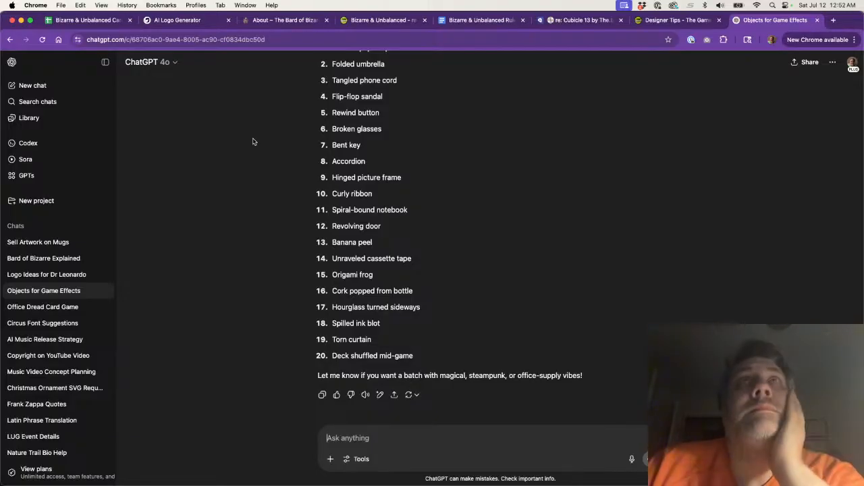
{"action": "scroll", "coordinate": [253, 141], "scroll_direction": "down", "scroll_amount": 1}
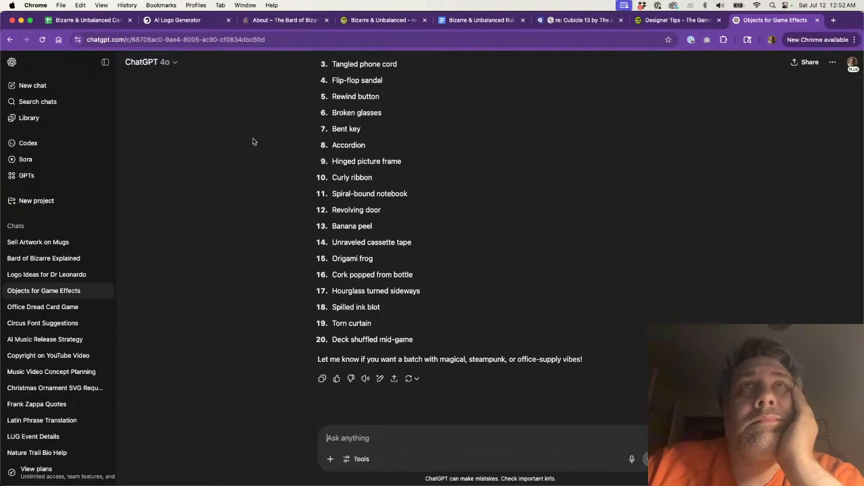
{"action": "triple_click", "coordinate": [332, 225]}
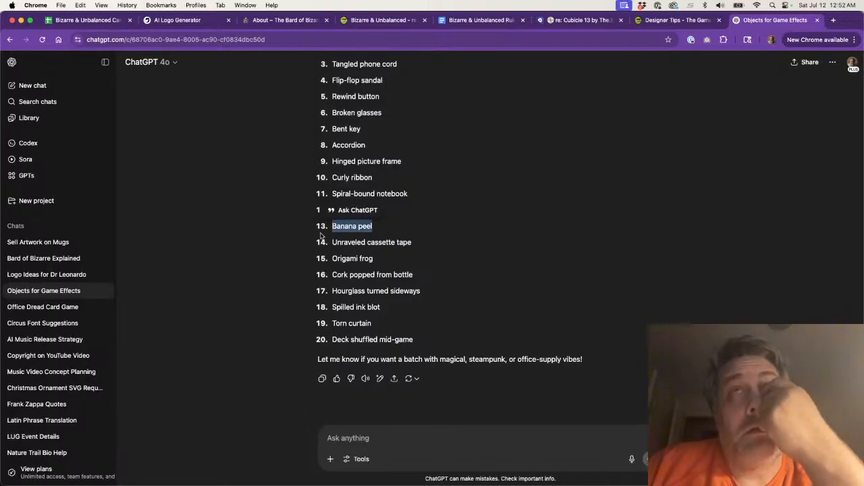
{"action": "left_click", "coordinate": [265, 262]}
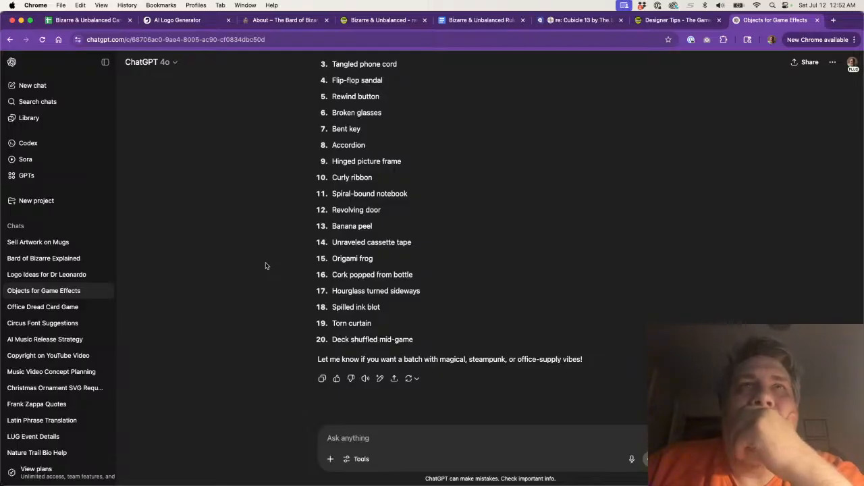
{"action": "triple_click", "coordinate": [342, 286]}
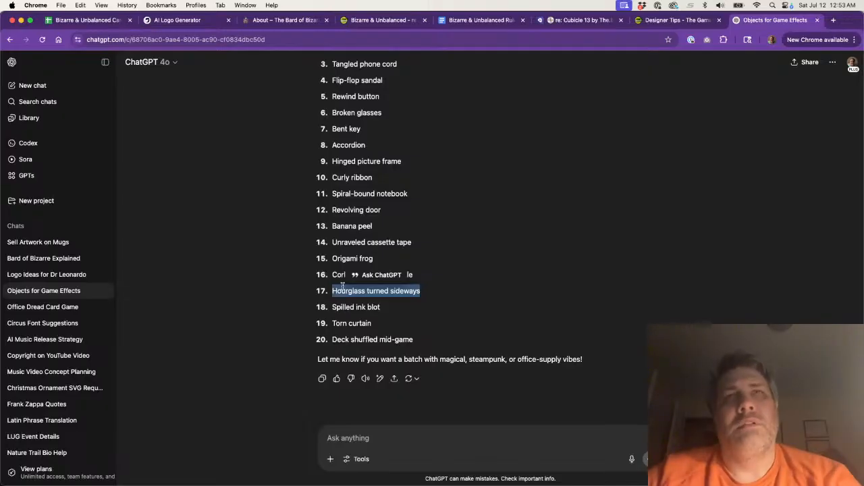
- Send the prompt "20 more but make them funny" and review the new list of funny twist objects
{"action": "left_click", "coordinate": [369, 436]}
{"action": "type", "text": "20 more"}
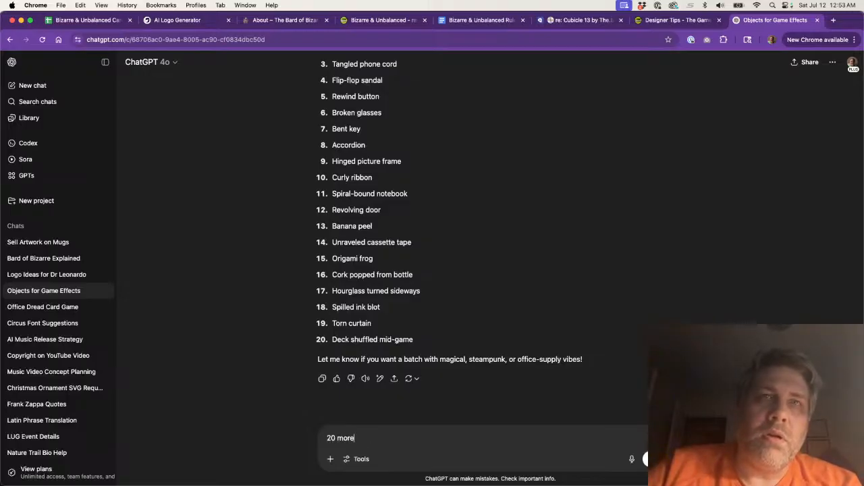
{"action": "type", "text": " but mak"}
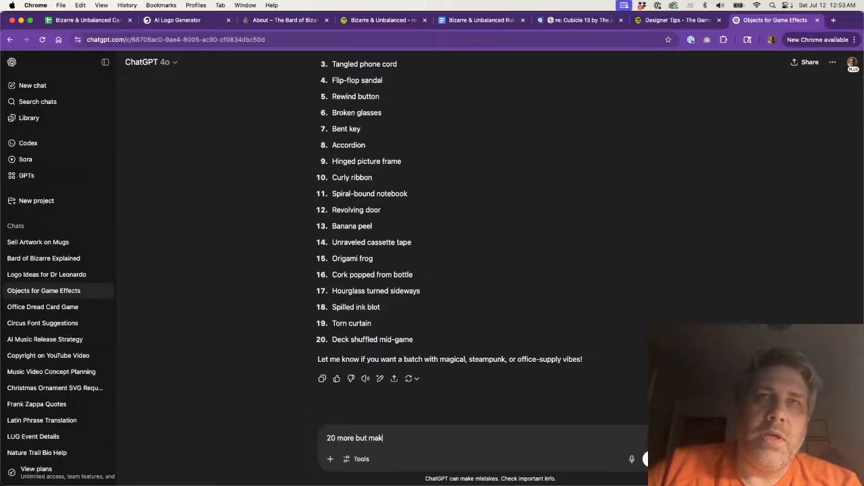
{"action": "type", "text": "e them funny"}
{"action": "key", "text": "Return"}
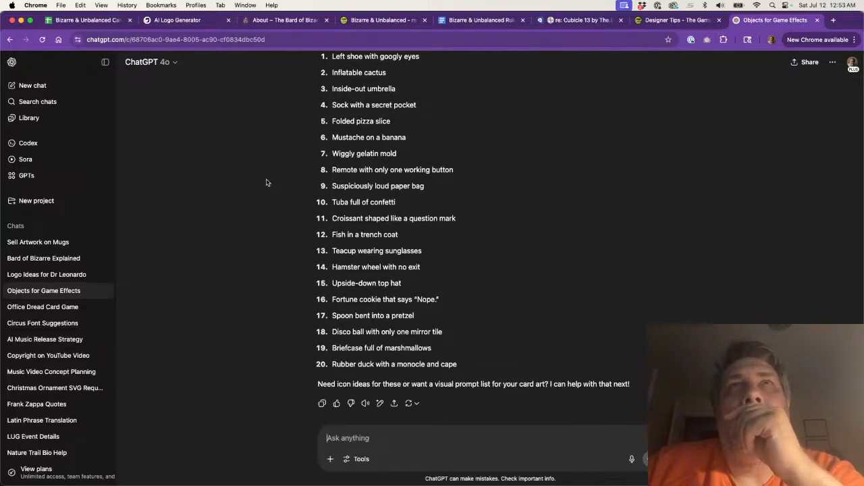
{"action": "scroll", "coordinate": [267, 183], "scroll_direction": "down", "scroll_amount": 1}
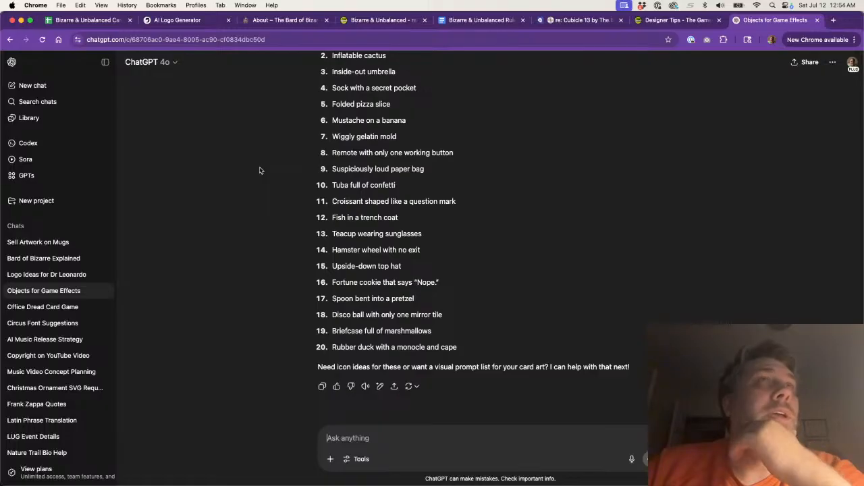
- Switch to the AI Logo Generator, replace the prompt with "frog in a top hat", and generate the image
{"action": "left_click", "coordinate": [189, 20]}
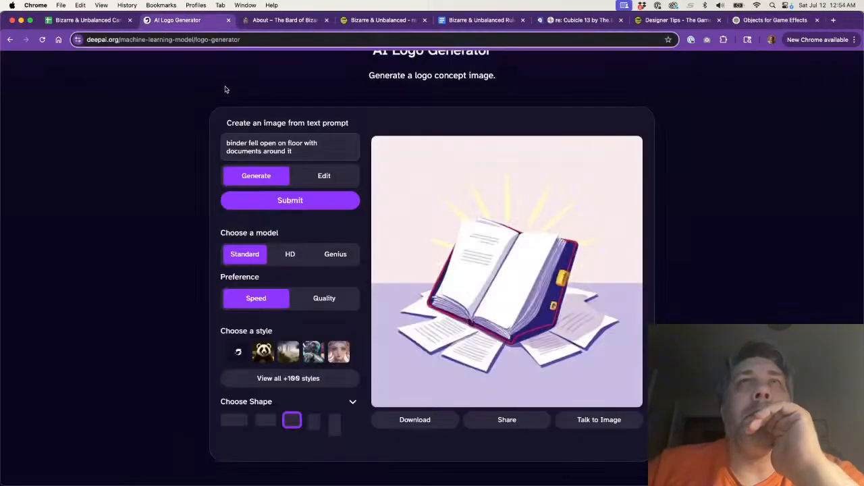
{"action": "triple_click", "coordinate": [275, 144]}
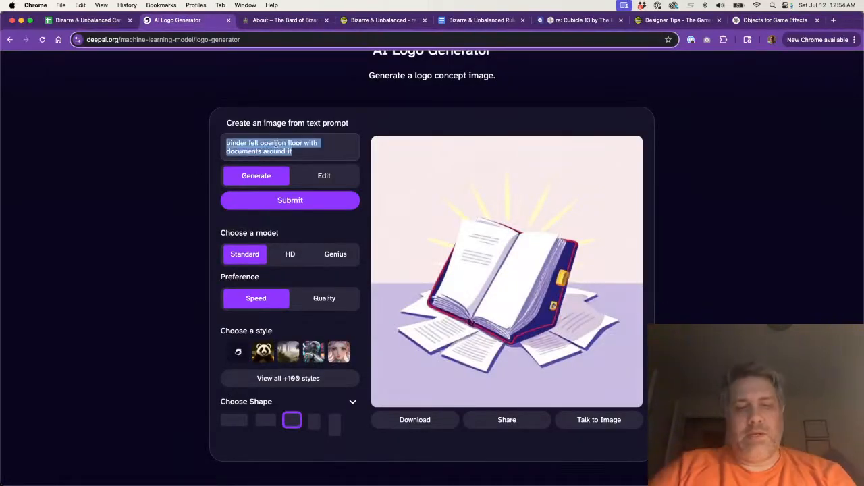
{"action": "type", "text": "frog in a"}
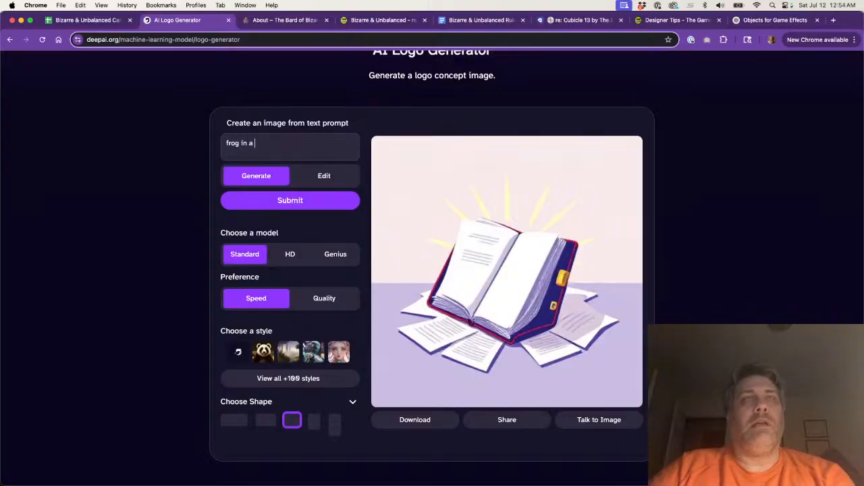
{"action": "type", "text": " top hat"}
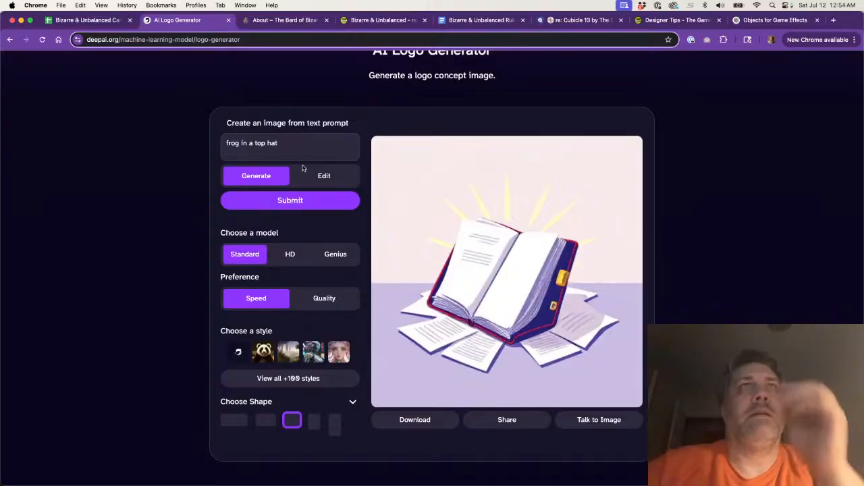
{"action": "left_click", "coordinate": [283, 205]}
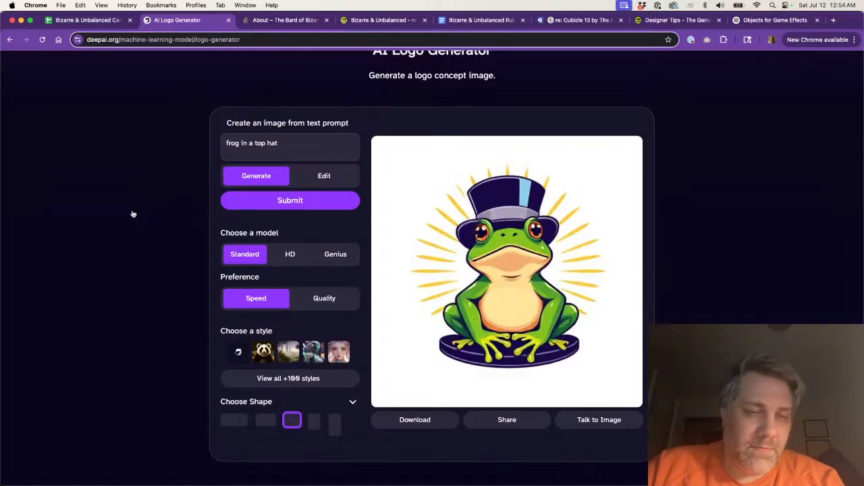
- Generate another variation from the "frog in a top hat" prompt
{"action": "key", "text": "super+Tab"}
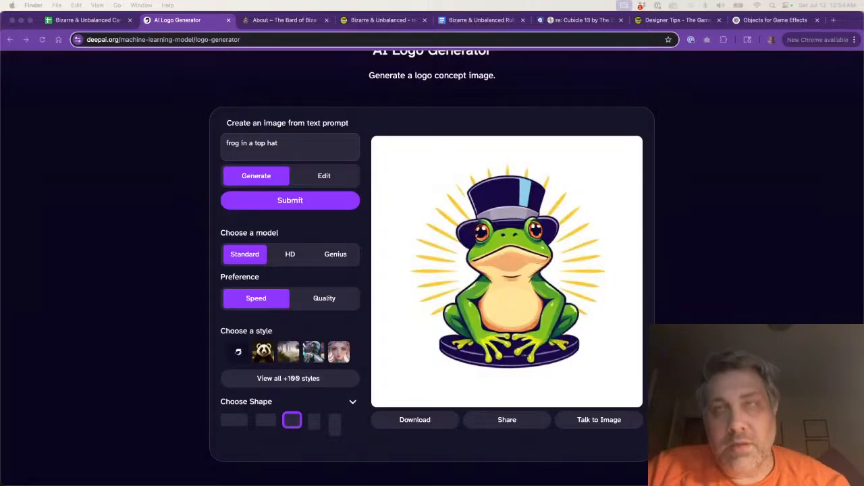
{"action": "left_click", "coordinate": [496, 273]}
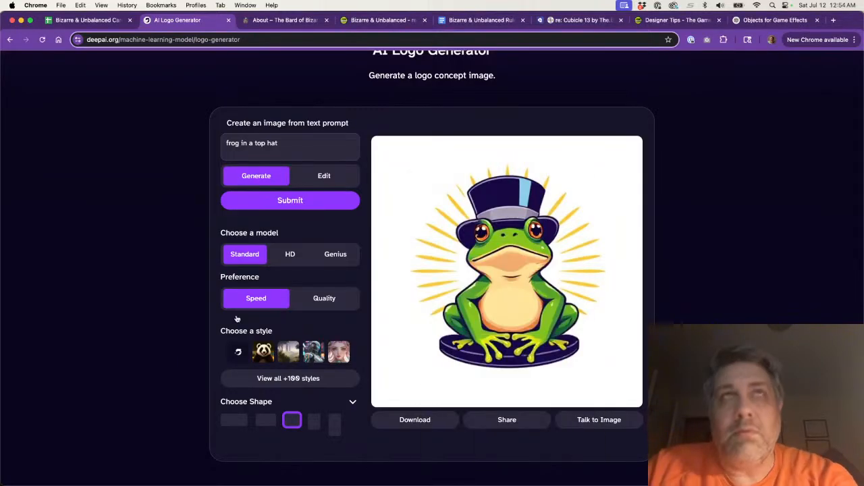
{"action": "left_click", "coordinate": [269, 205]}
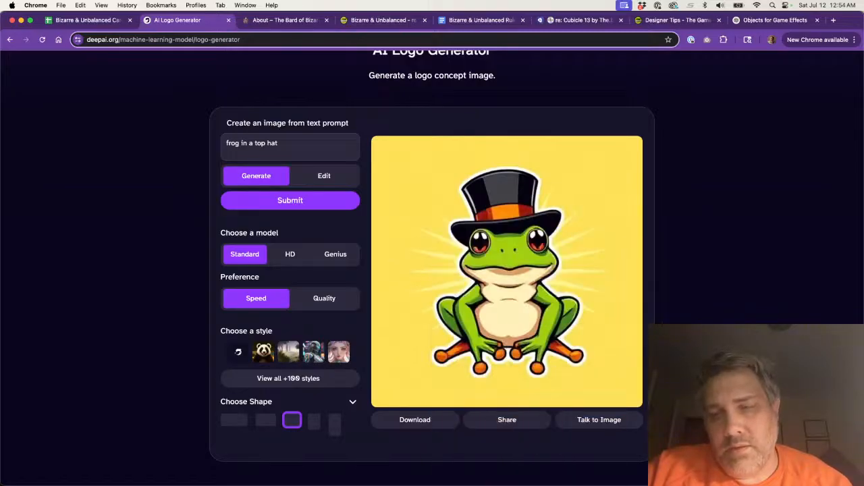
- Change the prompt to "frog inside a top hat" and generate four image variations
{"action": "left_click", "coordinate": [247, 143]}
{"action": "type", "text": "side"}
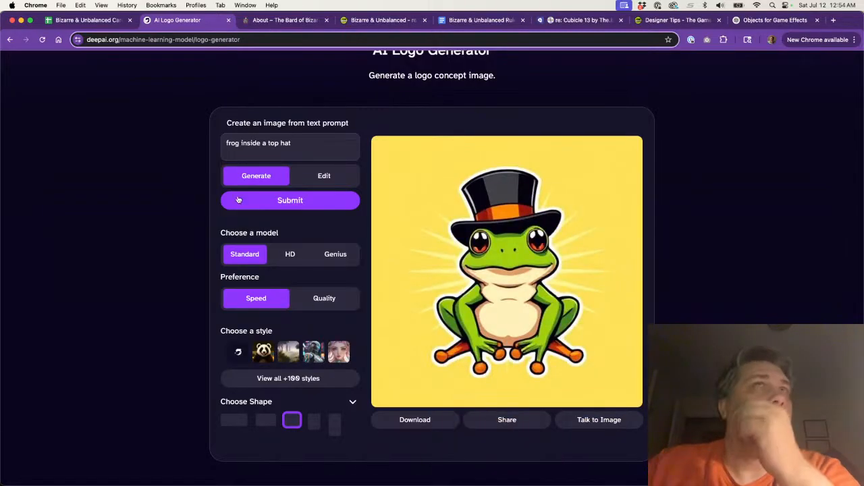
{"action": "left_click", "coordinate": [248, 200]}
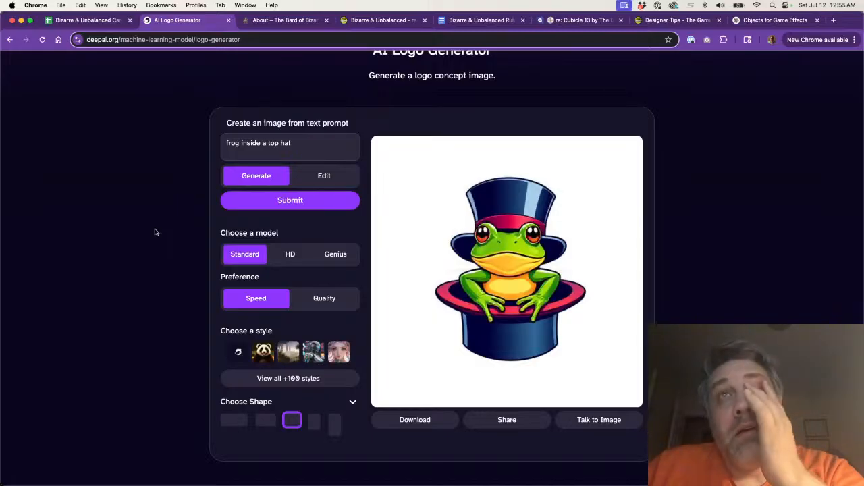
{"action": "left_click_drag", "start_coordinate": [504, 292], "coordinate": [506, 485]}
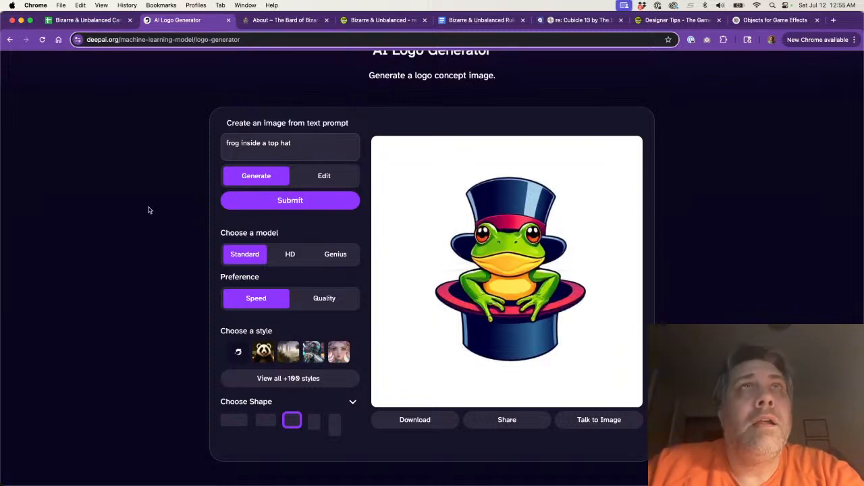
{"action": "left_click", "coordinate": [252, 204]}
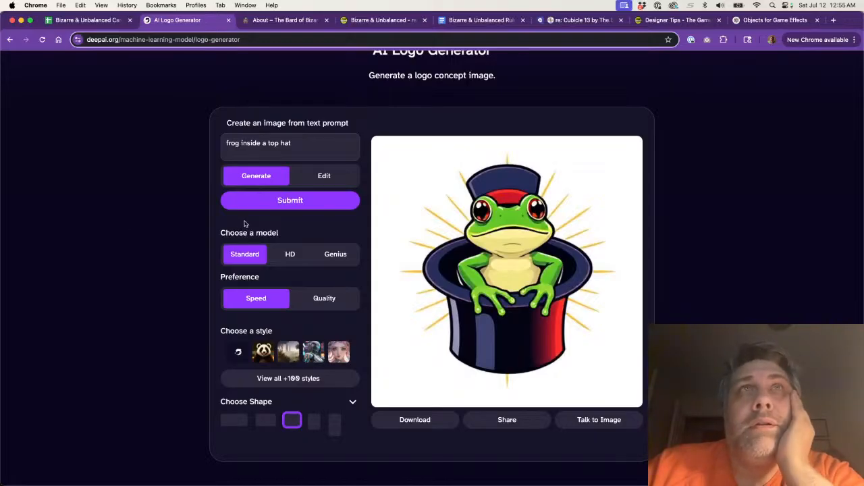
{"action": "left_click", "coordinate": [259, 204]}
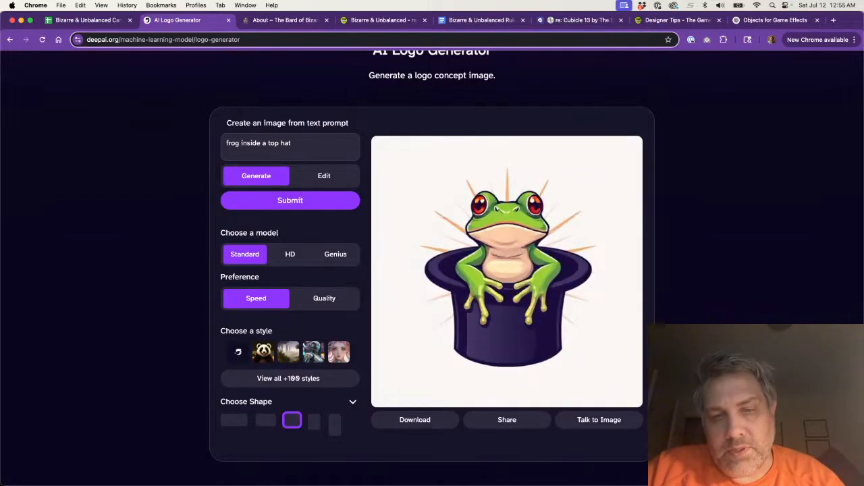
{"action": "left_click", "coordinate": [301, 202]}
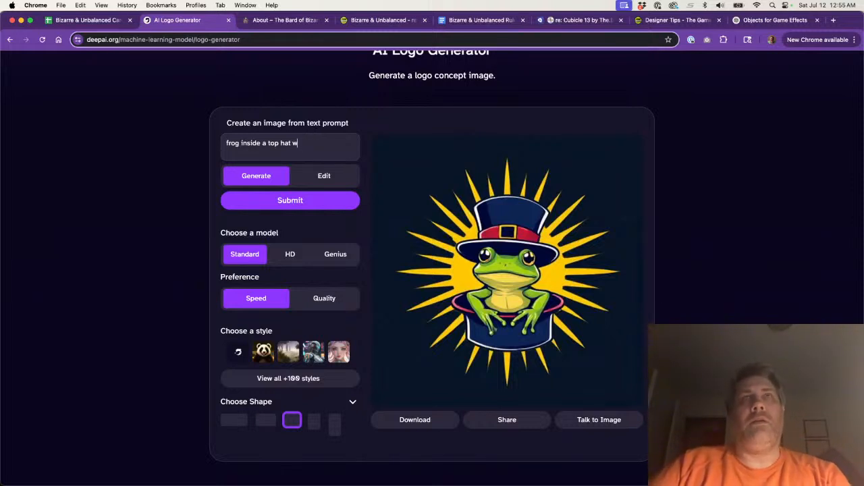
- Extend the prompt to "frog inside a top hat wearing bunny ears" and generate five image variations
{"action": "type", "text": "wearing bunny ears"}
{"action": "left_click", "coordinate": [274, 201]}
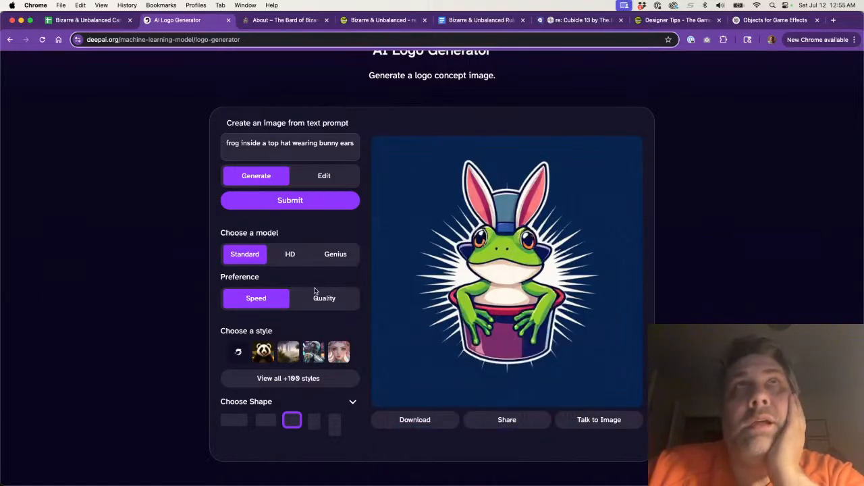
{"action": "left_click", "coordinate": [294, 204]}
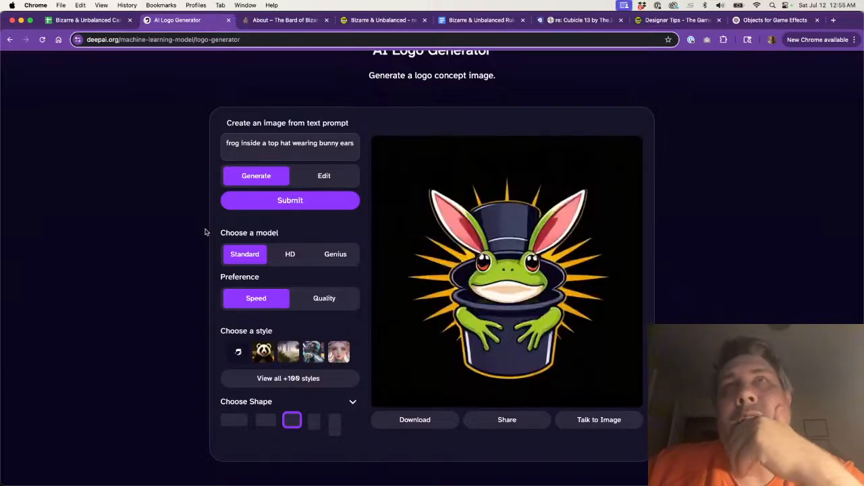
{"action": "left_click", "coordinate": [250, 199]}
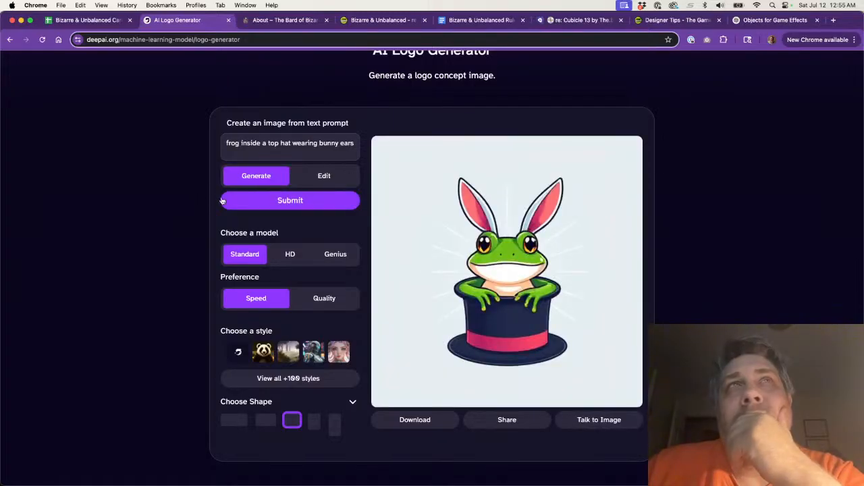
{"action": "left_click", "coordinate": [231, 200]}
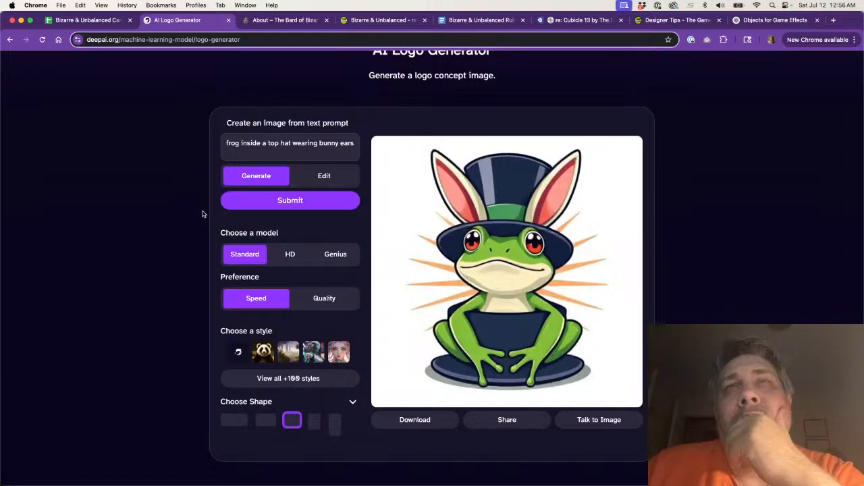
{"action": "left_click", "coordinate": [242, 203]}
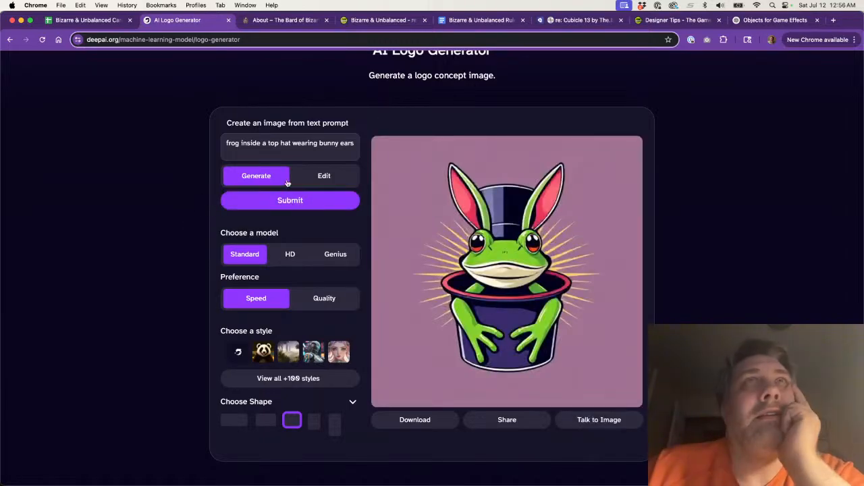
- Remove "wearing bunny ears" from the image prompt
{"action": "left_click_drag", "start_coordinate": [292, 142], "coordinate": [365, 147]}
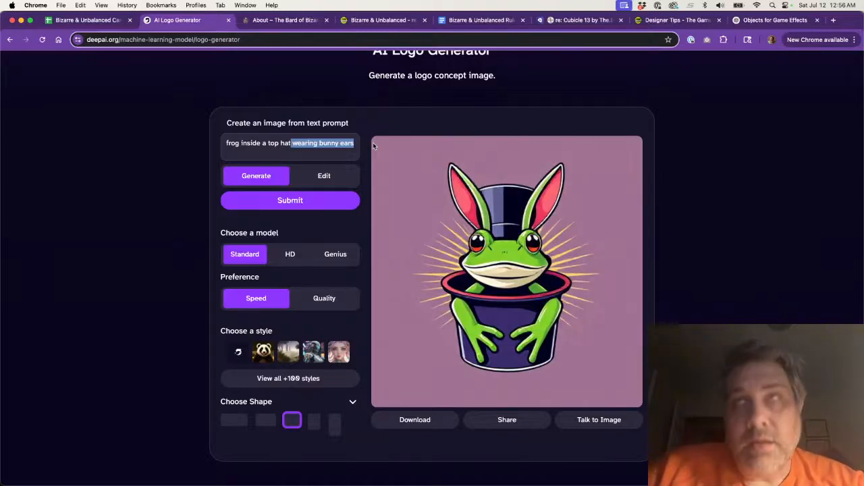
{"action": "key", "text": "BackSpace"}
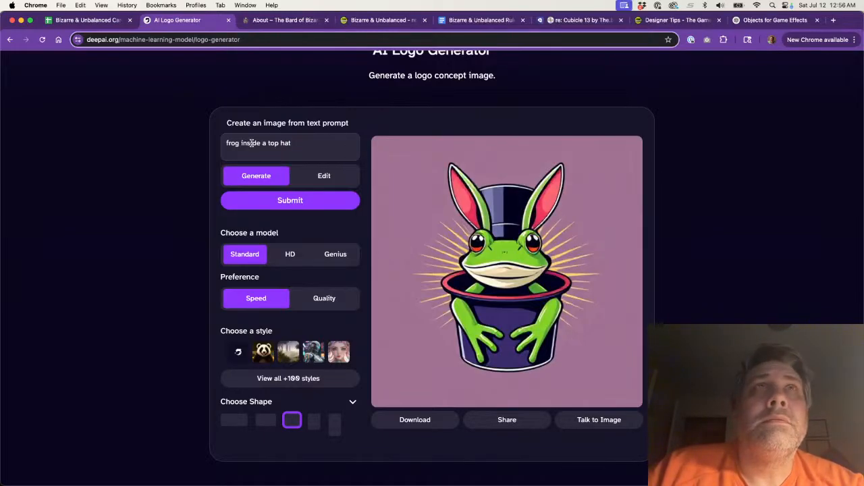
{"action": "type", "text": "with a"}
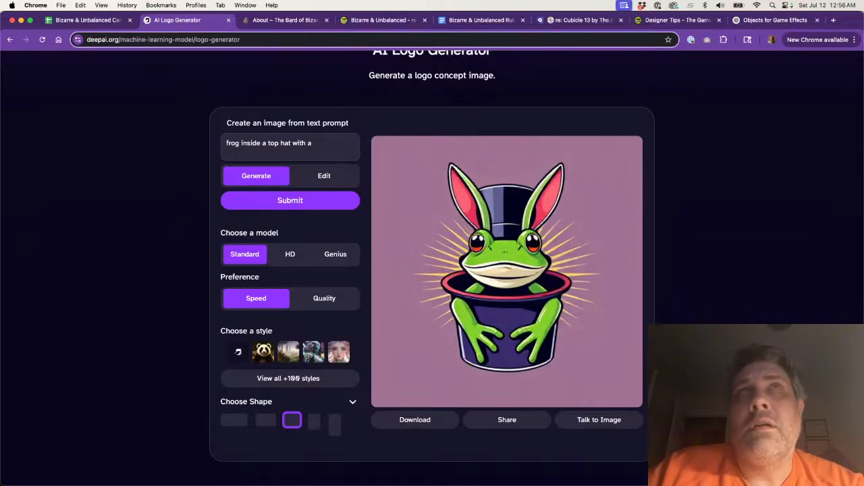
{"action": "key", "text": "BackSpace"}
{"action": "key", "text": "BackSpace"}
{"action": "key", "text": "BackSpace"}
{"action": "key", "text": "BackSpace"}
{"action": "key", "text": "BackSpace"}
{"action": "key", "text": "BackSpace"}
{"action": "key", "text": "BackSpace"}
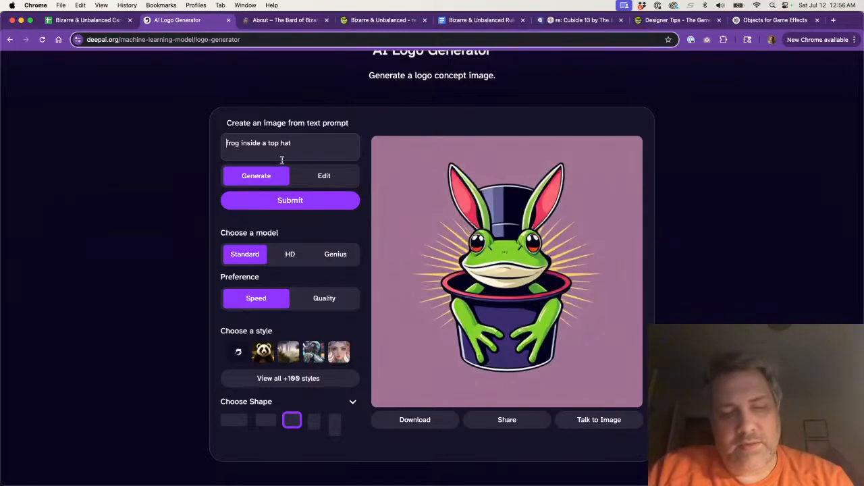
- Change the prompt to "blue frog inside a top hat" and generate several image variations
{"action": "type", "text": "blue"}
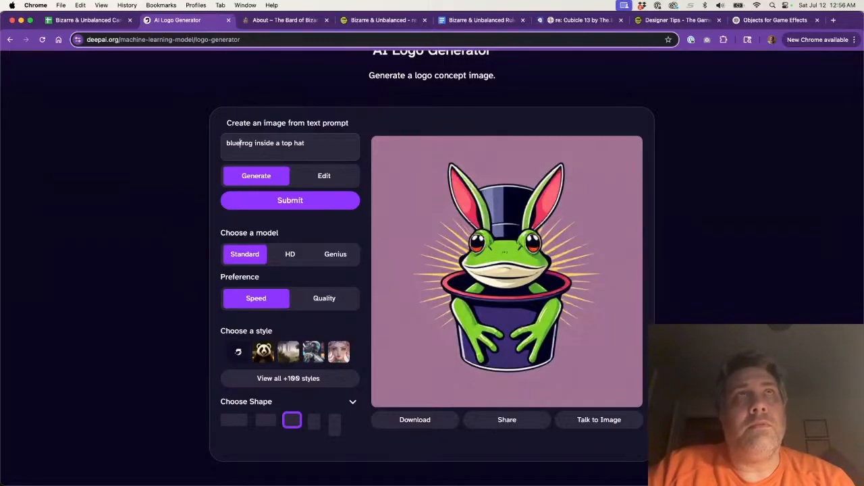
{"action": "left_click", "coordinate": [290, 199]}
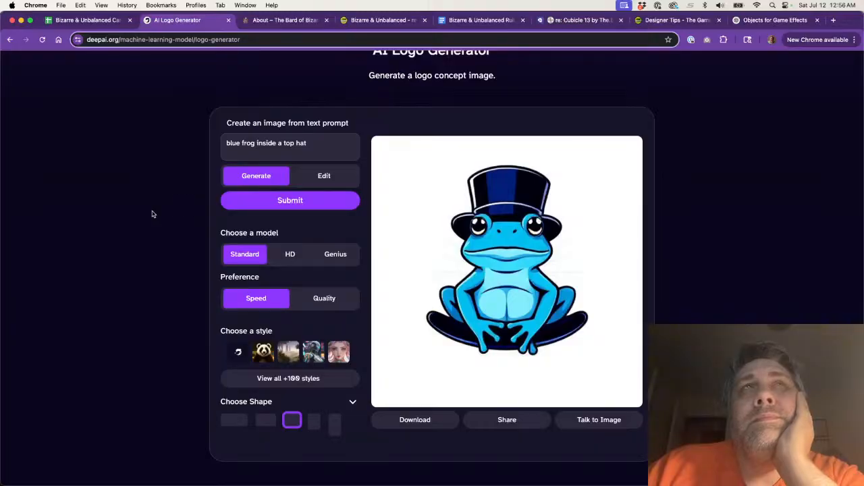
{"action": "left_click", "coordinate": [248, 202]}
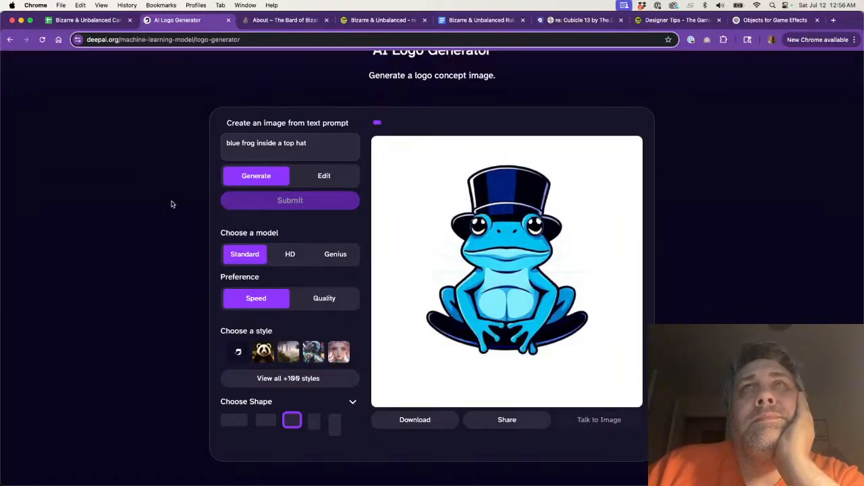
{"action": "left_click", "coordinate": [247, 207]}
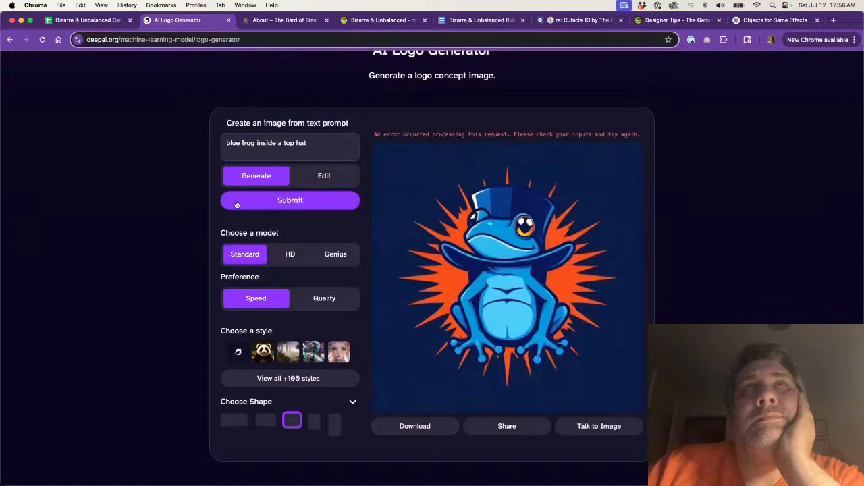
{"action": "left_click", "coordinate": [243, 205]}
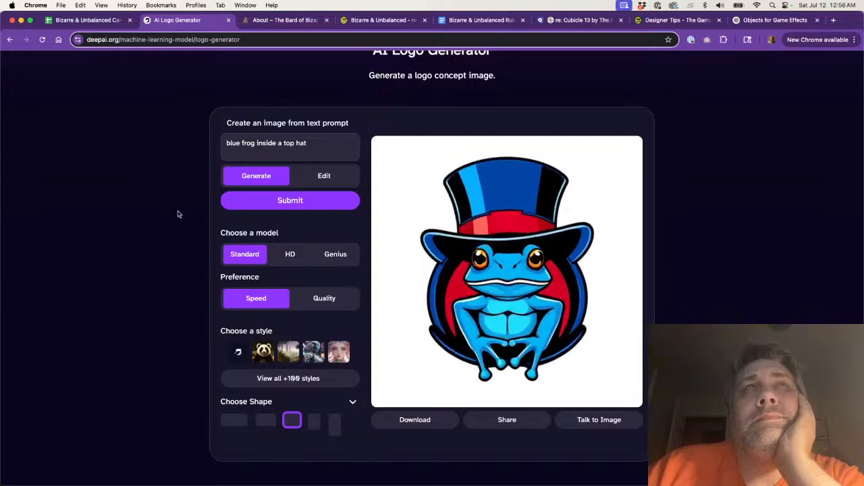
{"action": "left_click", "coordinate": [249, 204]}
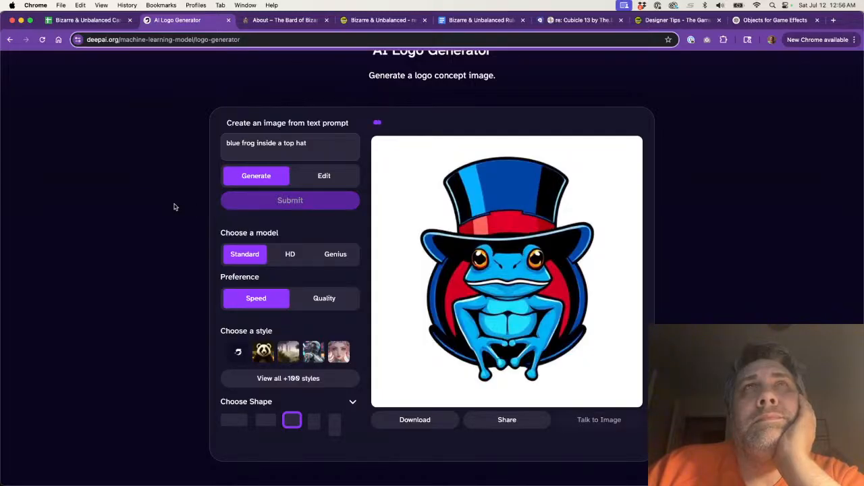
- Change the prompt to "blue frog inside a magicians top hat" and generate an image
{"action": "left_click", "coordinate": [283, 143]}
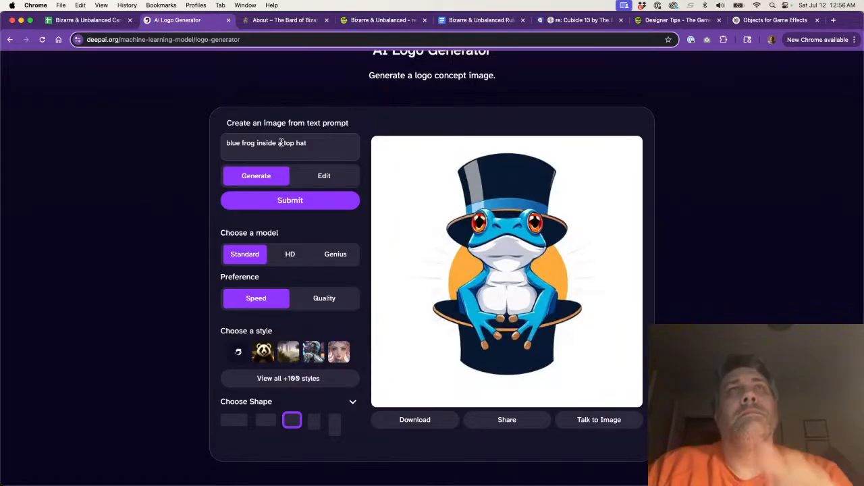
{"action": "type", "text": "magicians"}
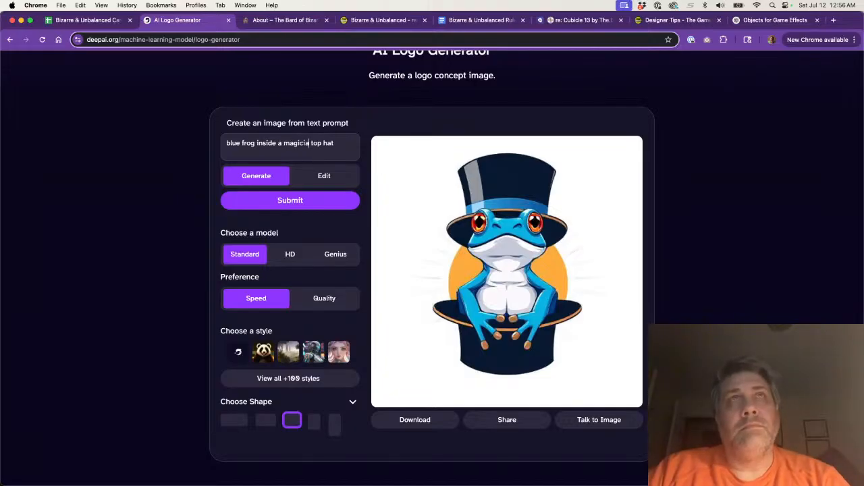
{"action": "left_click", "coordinate": [254, 197]}
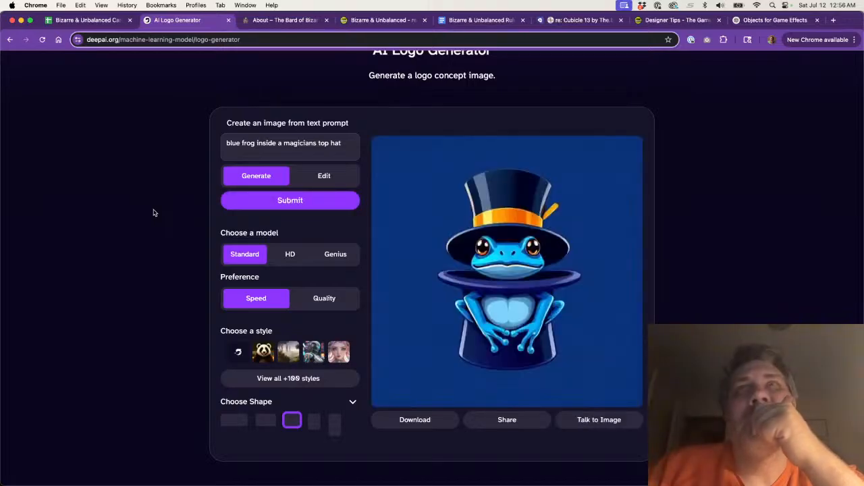
- Change the prompt to "blue frog popping out of a magicians top hat", generate an image and copy it out of the browser
{"action": "double_click", "coordinate": [262, 143]}
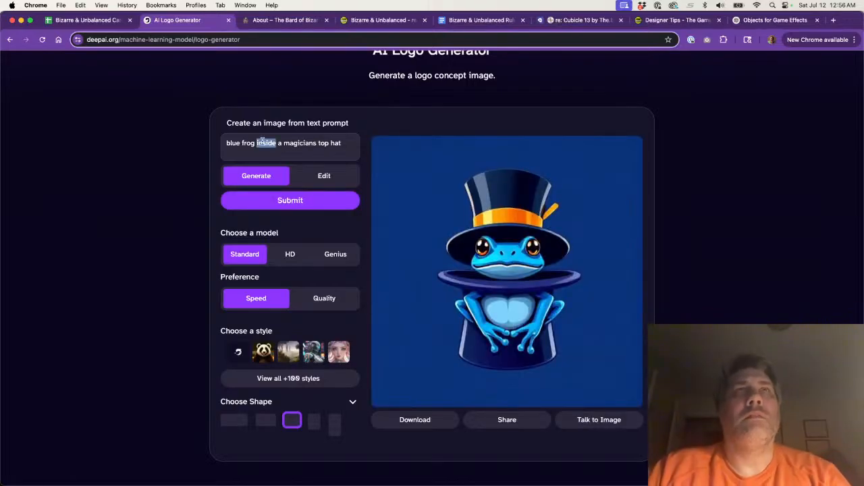
{"action": "type", "text": "comming out of"}
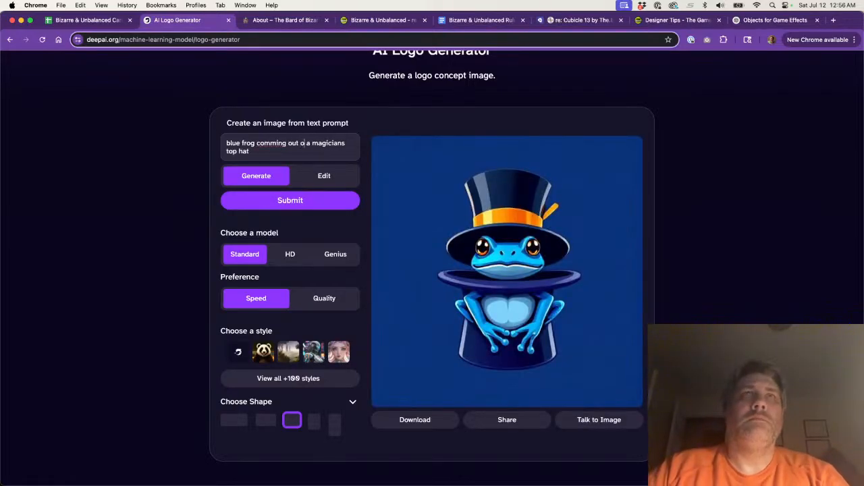
{"action": "double_click", "coordinate": [261, 144]}
{"action": "type", "text": "popping"}
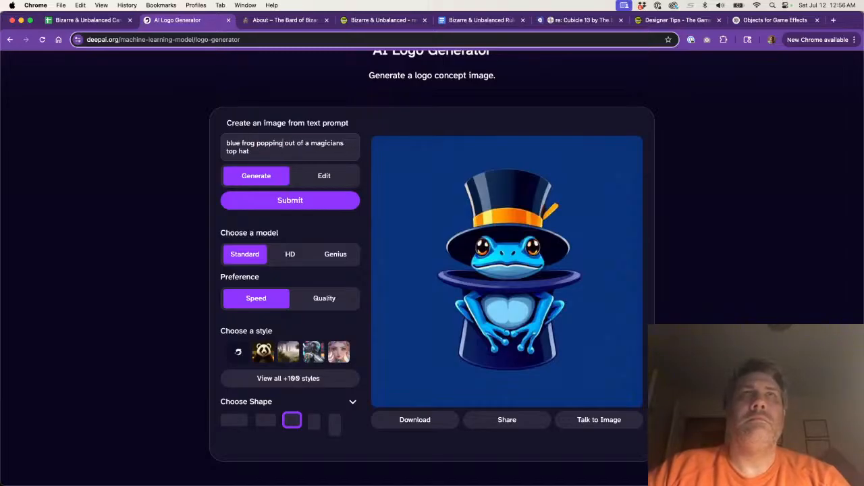
{"action": "left_click", "coordinate": [272, 205]}
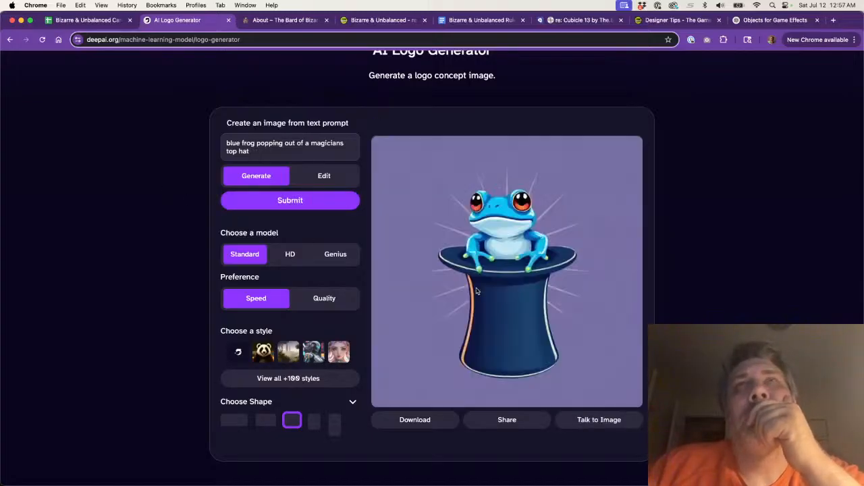
{"action": "left_click_drag", "start_coordinate": [554, 288], "coordinate": [481, 485]}
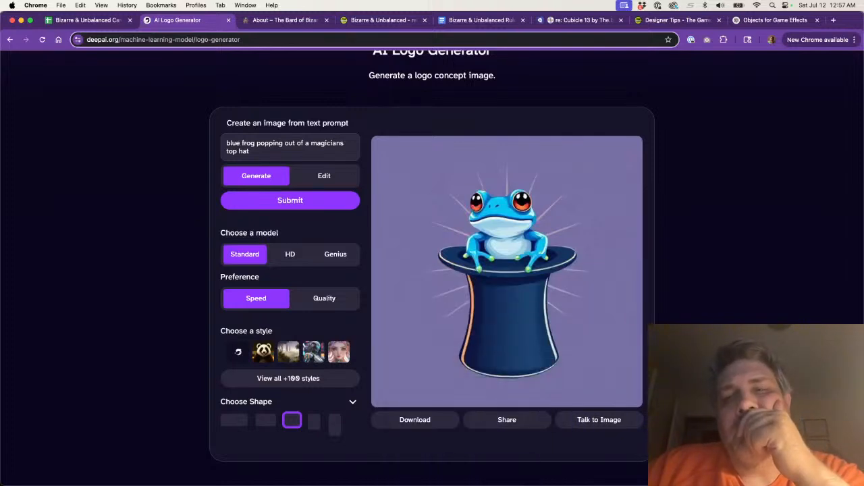
- Generate five more variations of the same prompt, copying preferred results out of the browser, and switch to GIMP with the last image
{"action": "left_click", "coordinate": [270, 202]}
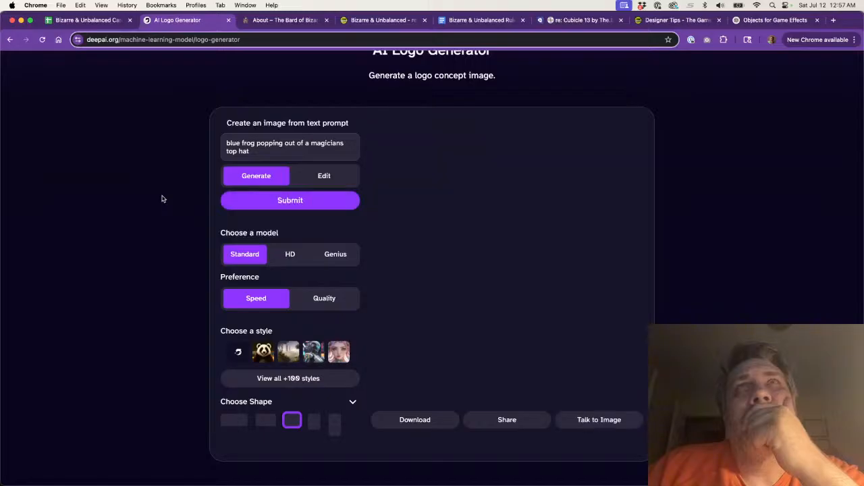
{"action": "left_click", "coordinate": [233, 203]}
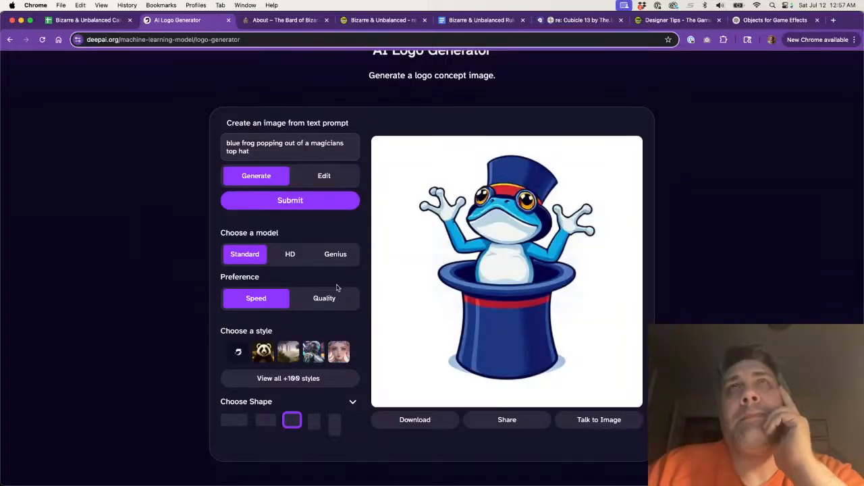
{"action": "left_click_drag", "start_coordinate": [450, 256], "coordinate": [445, 485]}
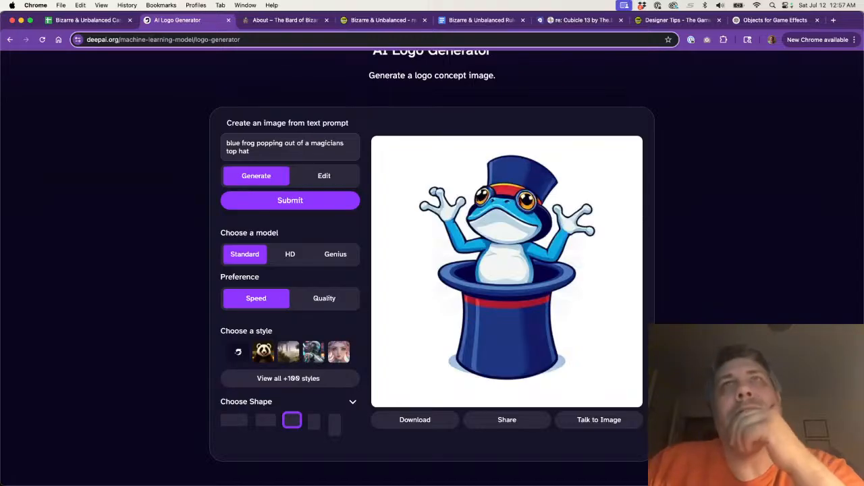
{"action": "left_click", "coordinate": [251, 200]}
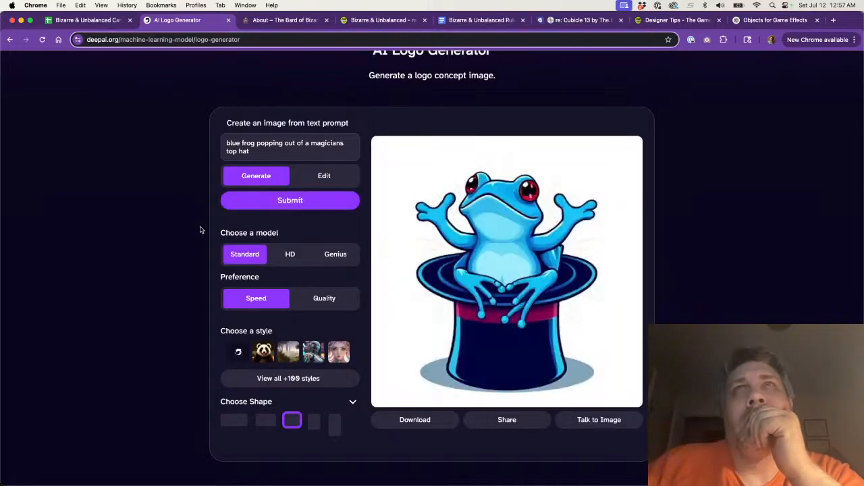
{"action": "left_click", "coordinate": [247, 206]}
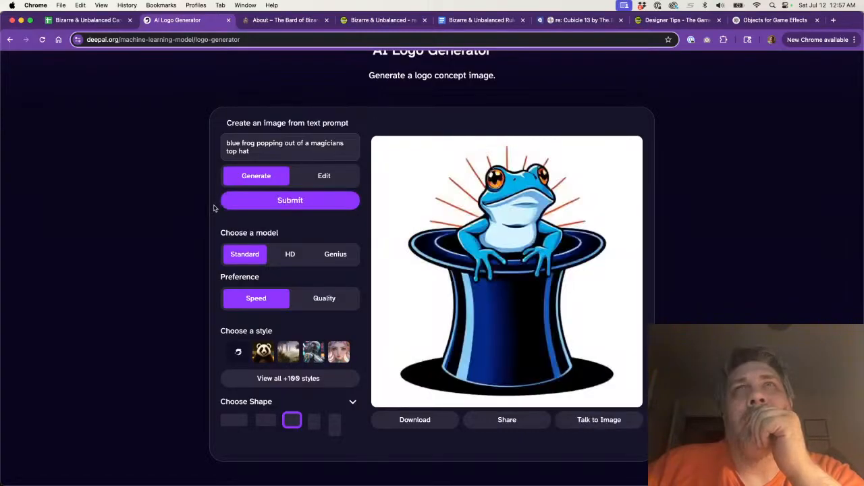
{"action": "left_click_drag", "start_coordinate": [514, 244], "coordinate": [463, 485]}
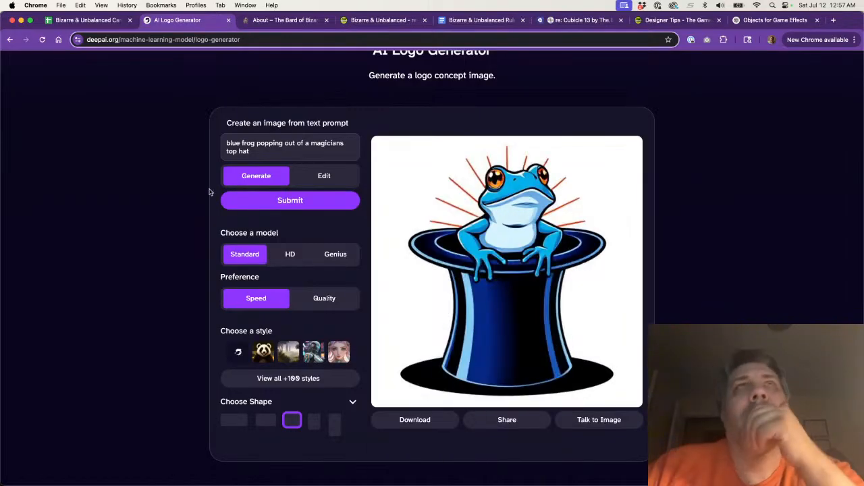
{"action": "left_click", "coordinate": [237, 201]}
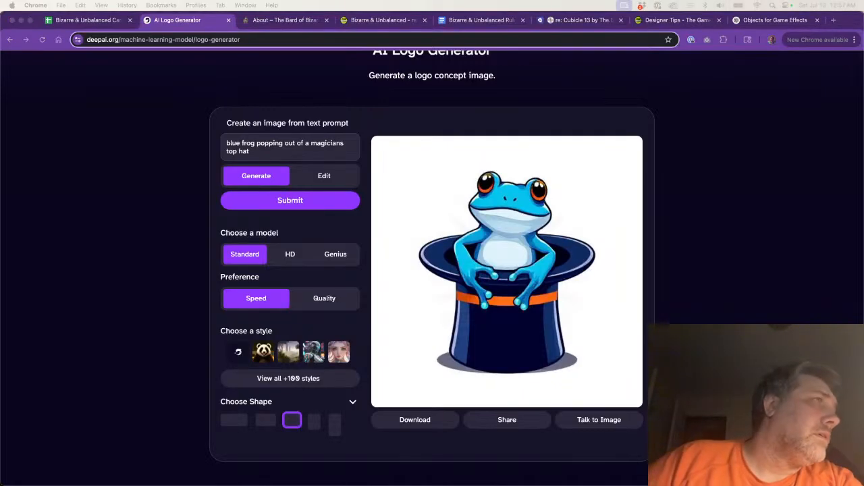
{"action": "key", "text": "super+Tab"}
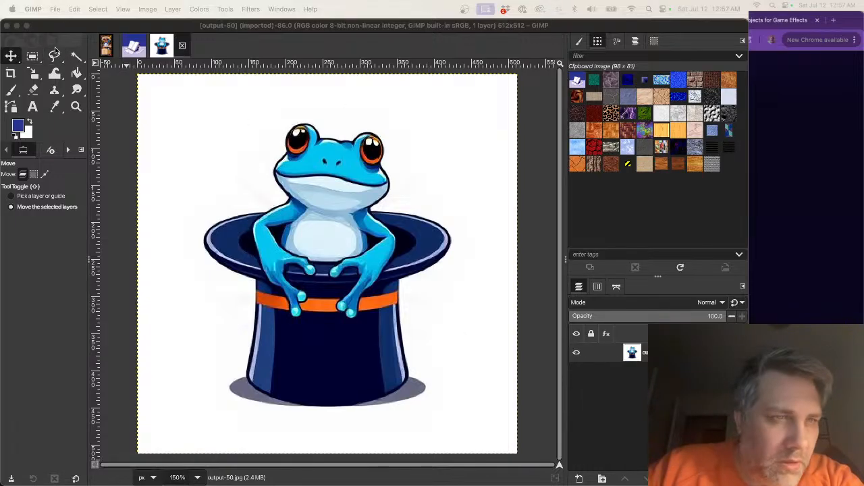
- Try to fill the frog image's white background with the blue foreground color using Bucket Fill, and undo the fill
{"action": "left_click", "coordinate": [187, 129]}
{"action": "left_click", "coordinate": [191, 131]}
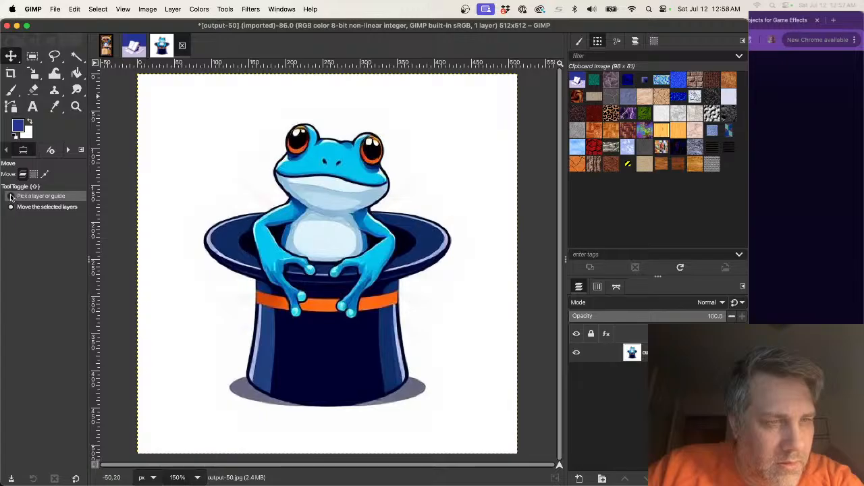
{"action": "left_click", "coordinate": [77, 70]}
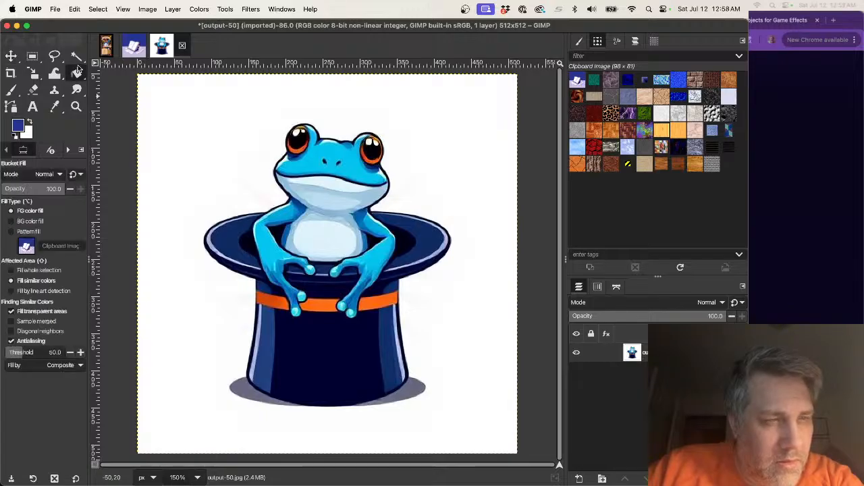
{"action": "left_click", "coordinate": [169, 185]}
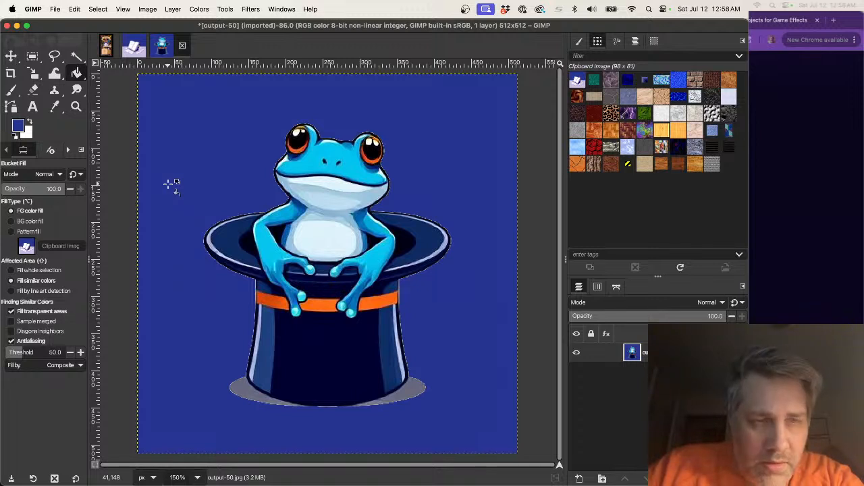
{"action": "key", "text": "super+z"}
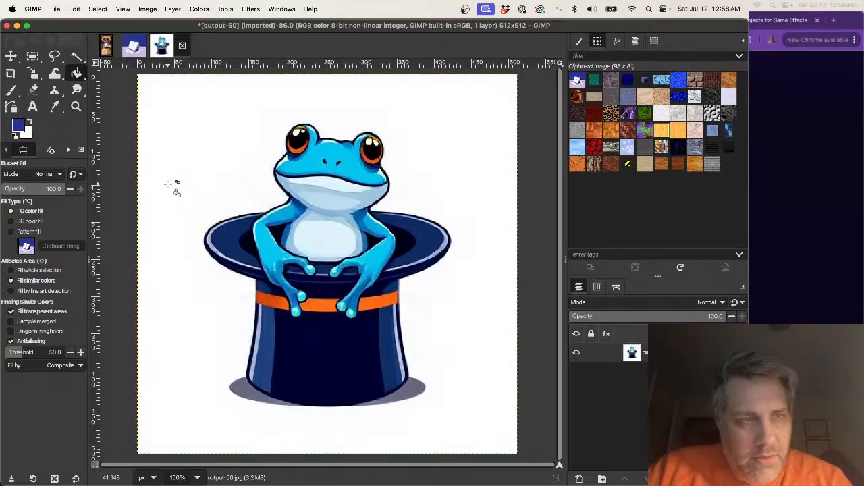
- Select the white background around the frog and hat using Fuzzy Select with a threshold of 33.3
{"action": "left_click", "coordinate": [76, 56]}
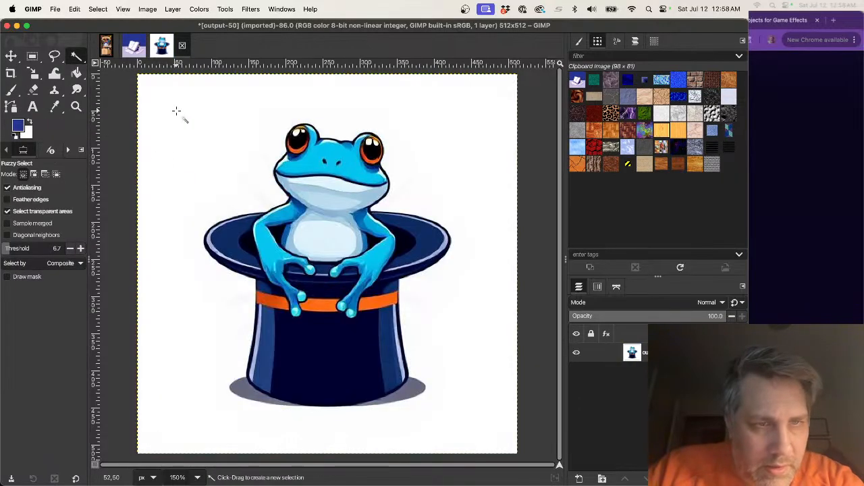
{"action": "left_click", "coordinate": [176, 112]}
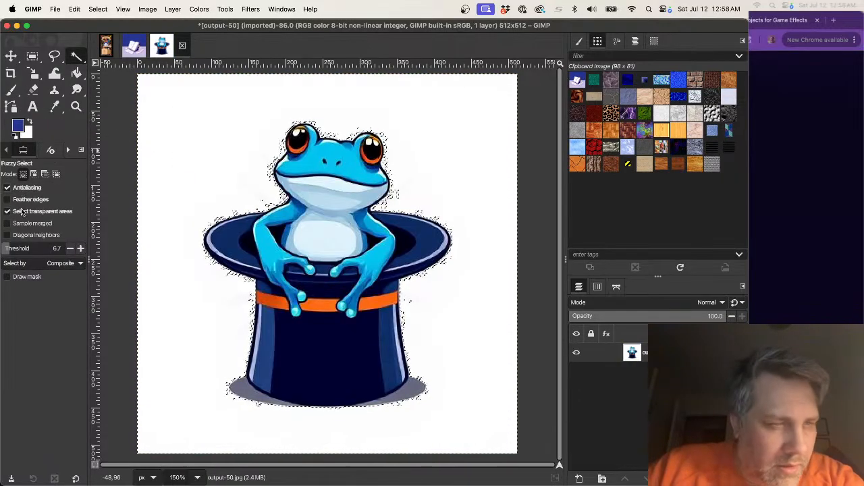
{"action": "left_click_drag", "start_coordinate": [9, 249], "coordinate": [12, 250]}
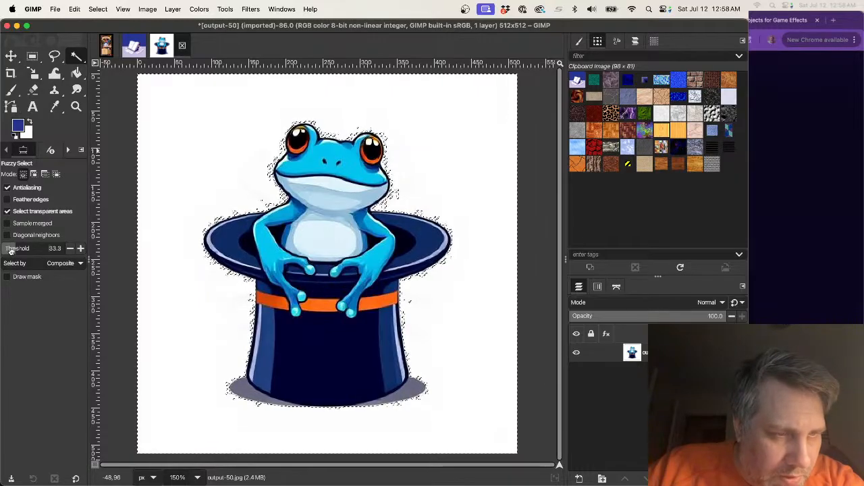
{"action": "left_click", "coordinate": [200, 149]}
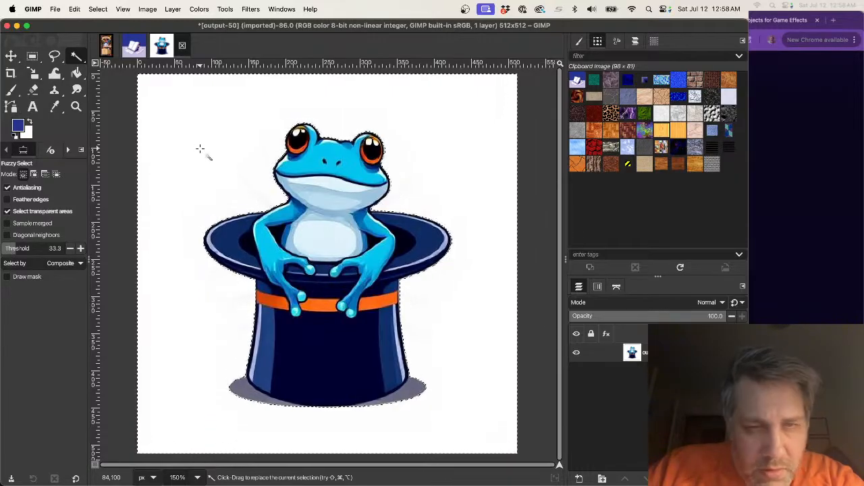
- Invert the selection to cover the frog, hat and shadow, and shrink it by 2 px
{"action": "left_click", "coordinate": [97, 8]}
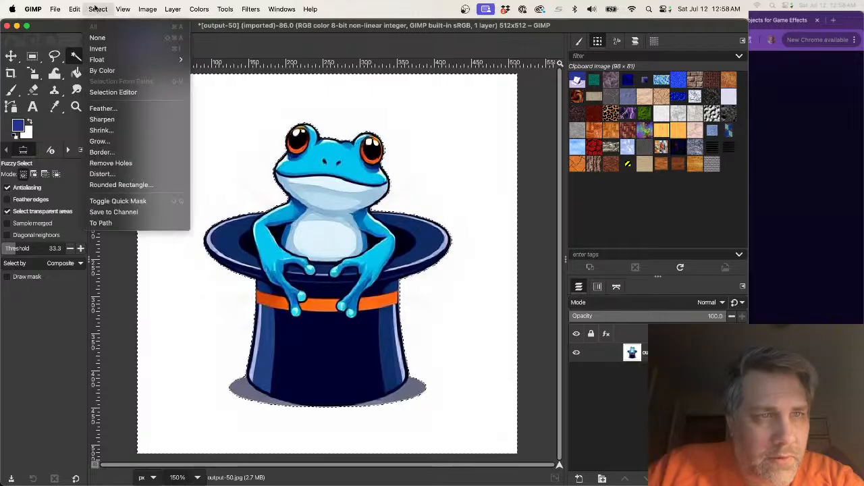
{"action": "left_click", "coordinate": [113, 50]}
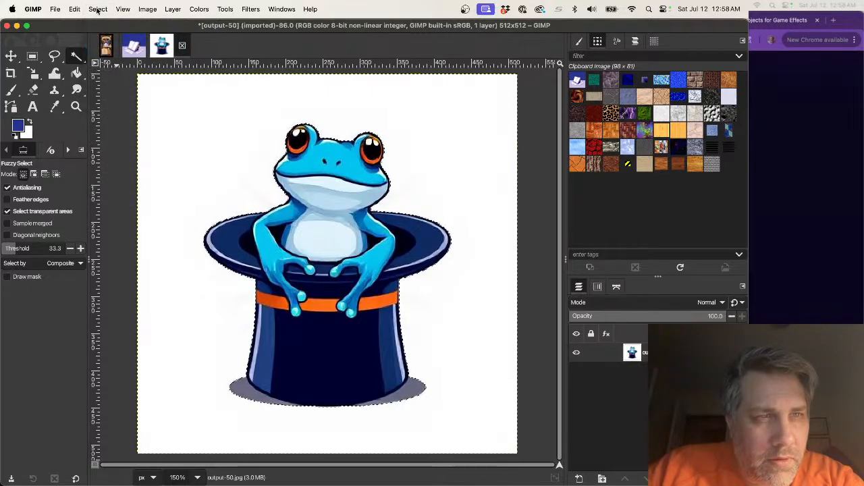
{"action": "left_click", "coordinate": [98, 8]}
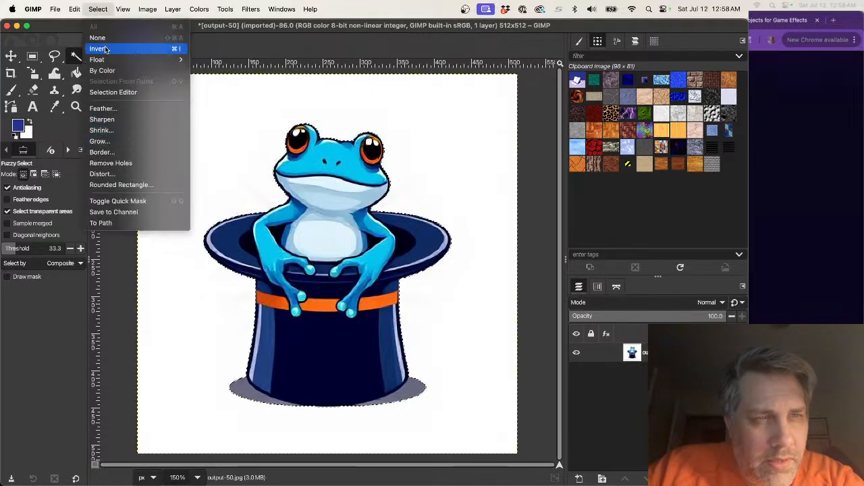
{"action": "left_click", "coordinate": [101, 131]}
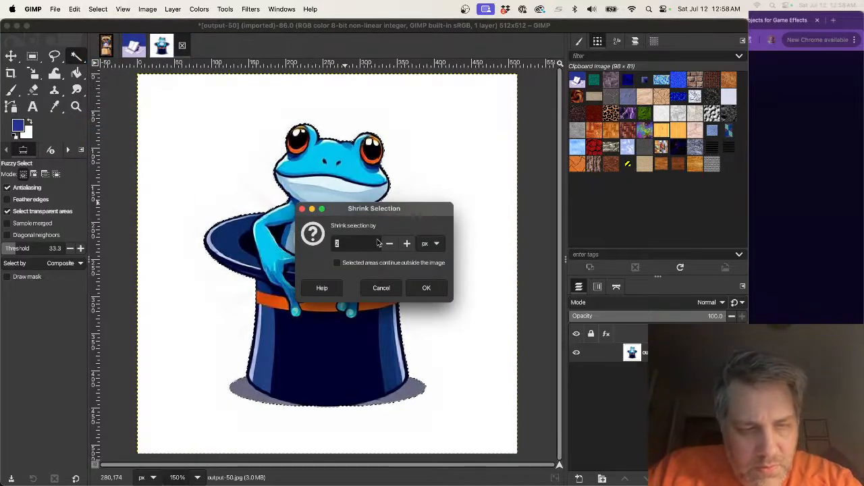
{"action": "left_click", "coordinate": [425, 287]}
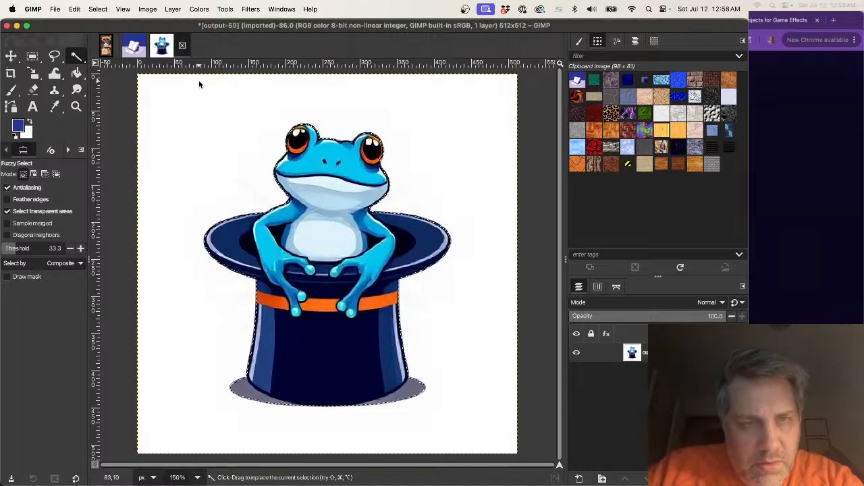
- Copy the selected frog and hat onto their own layer and add a transparent 512 × 512 px layer directly beneath it
{"action": "key", "text": "super"}
{"action": "key", "text": "super+c"}
{"action": "key", "text": "super+v"}
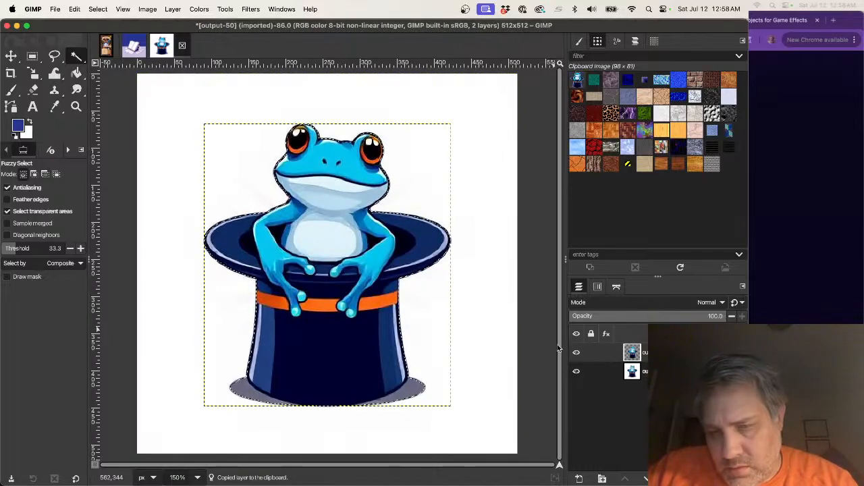
{"action": "left_click", "coordinate": [579, 478]}
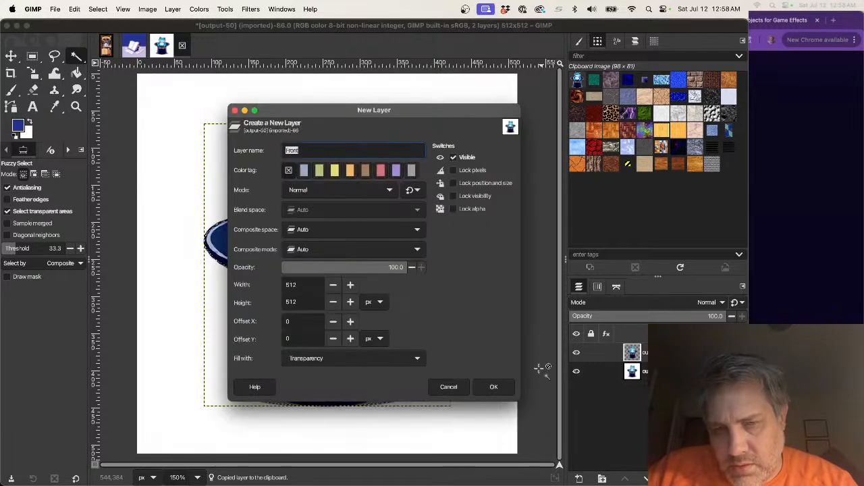
{"action": "left_click", "coordinate": [494, 387]}
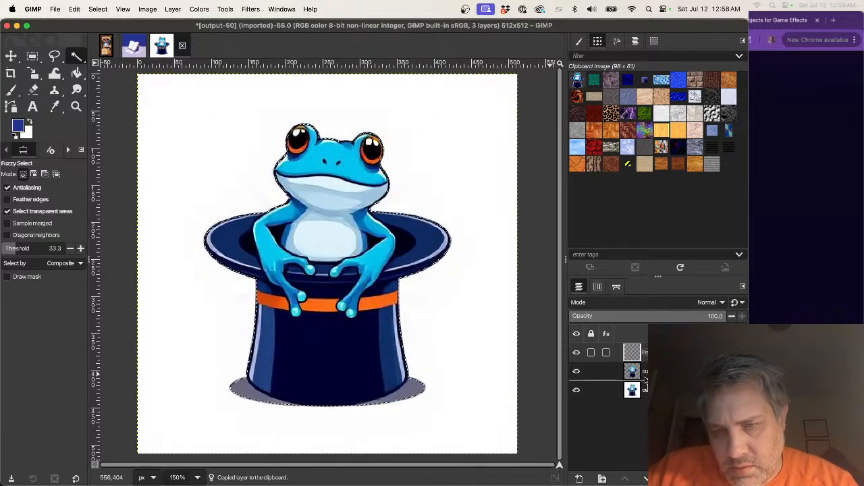
{"action": "left_click_drag", "start_coordinate": [646, 379], "coordinate": [645, 380]}
- Select the whole canvas and fill the new middle layer with the blue foreground color
{"action": "key", "text": "super+comma"}
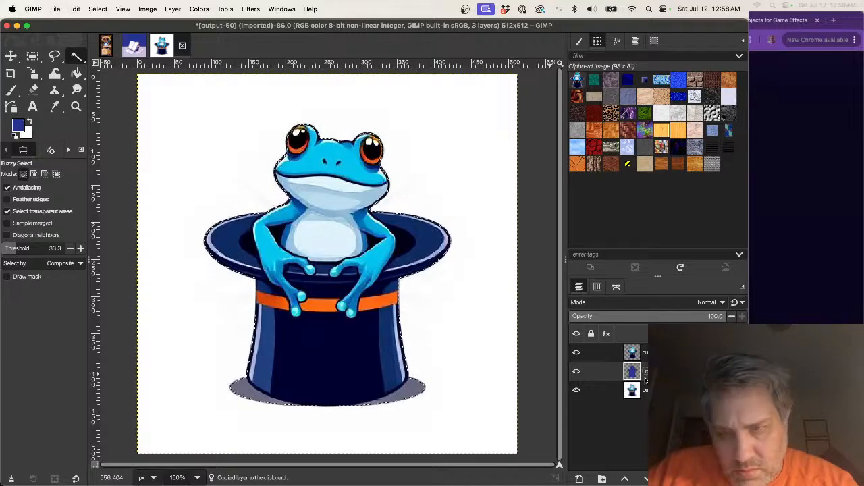
{"action": "left_click", "coordinate": [98, 10]}
{"action": "left_click", "coordinate": [95, 27]}
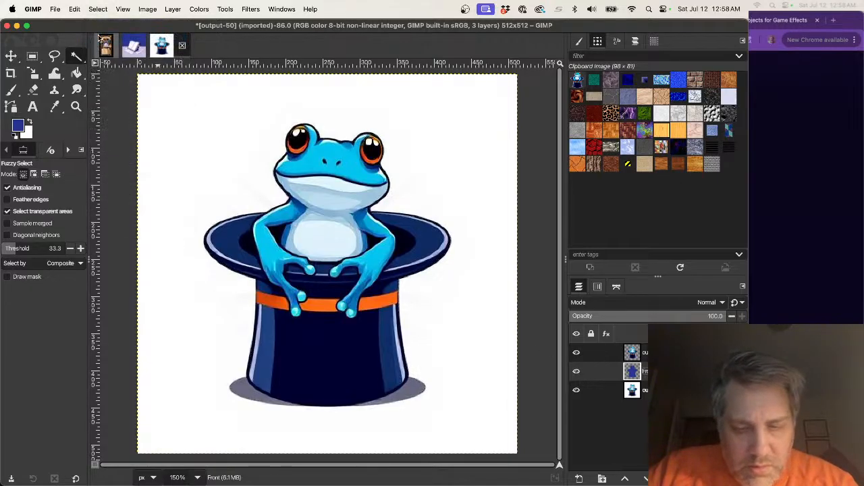
{"action": "key", "text": "super+comma"}
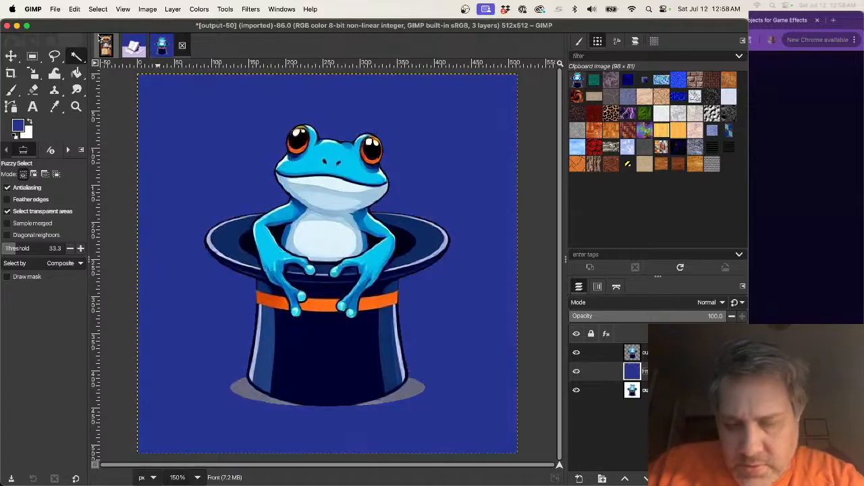
- Copy the entire frog-and-hat layer and switch to the card front template image
{"action": "left_click", "coordinate": [632, 352]}
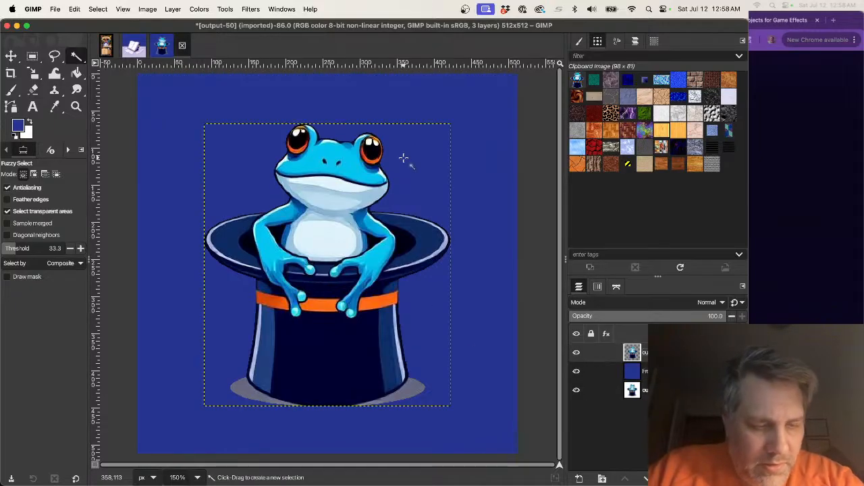
{"action": "key", "text": "super+a"}
{"action": "key", "text": "super+c"}
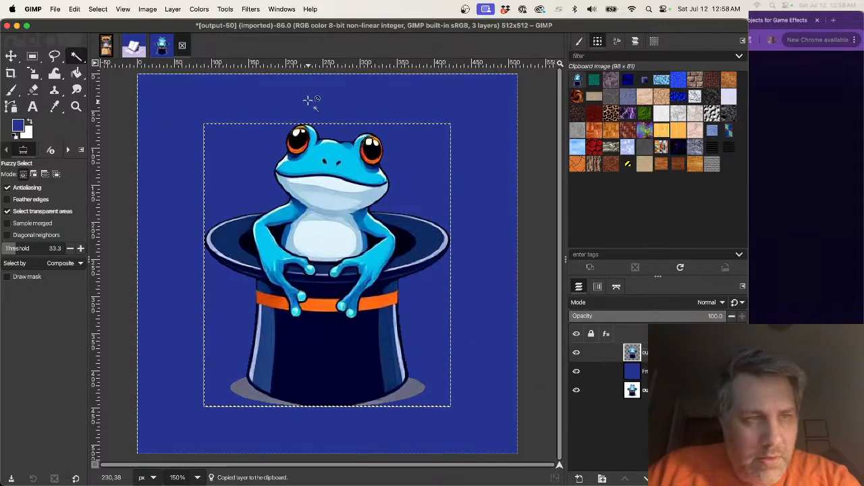
{"action": "left_click", "coordinate": [104, 45]}
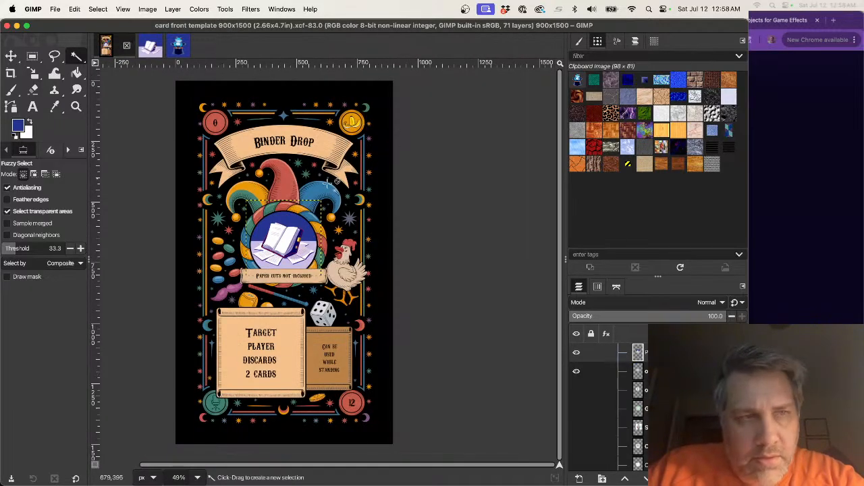
{"action": "key", "text": "super+v"}
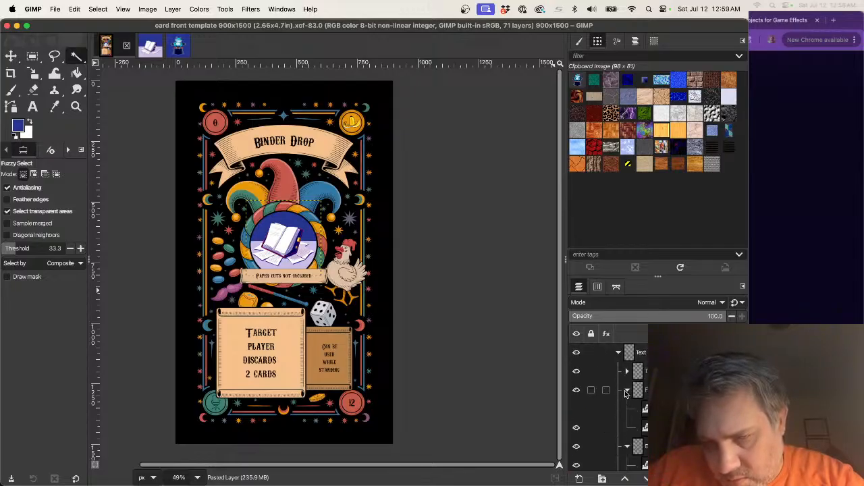
- Paste the frog and hat above the banana peel effect layer in the Types group, with the banana peel hidden
{"action": "left_click", "coordinate": [618, 352]}
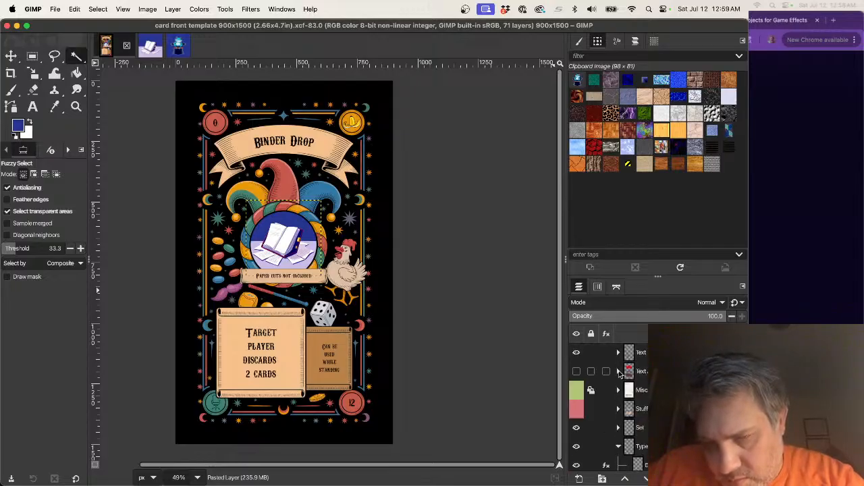
{"action": "scroll", "coordinate": [606, 418], "scroll_direction": "down", "scroll_amount": 4}
{"action": "left_click", "coordinate": [638, 365]}
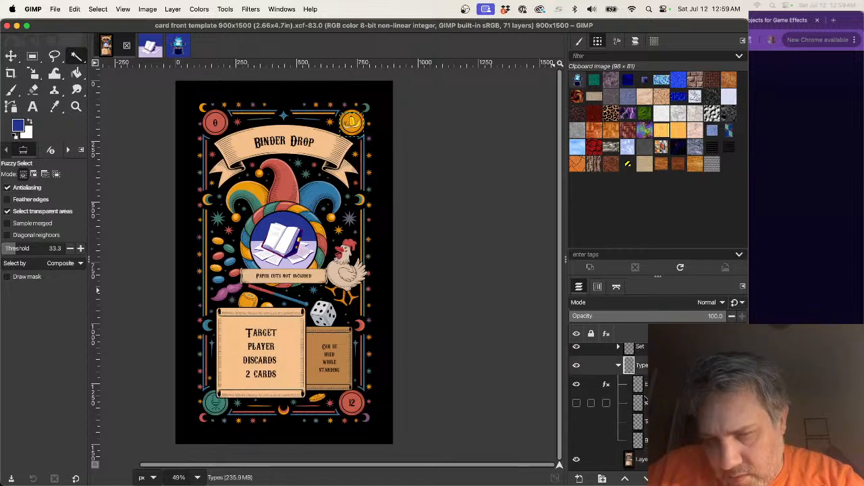
{"action": "left_click", "coordinate": [638, 384]}
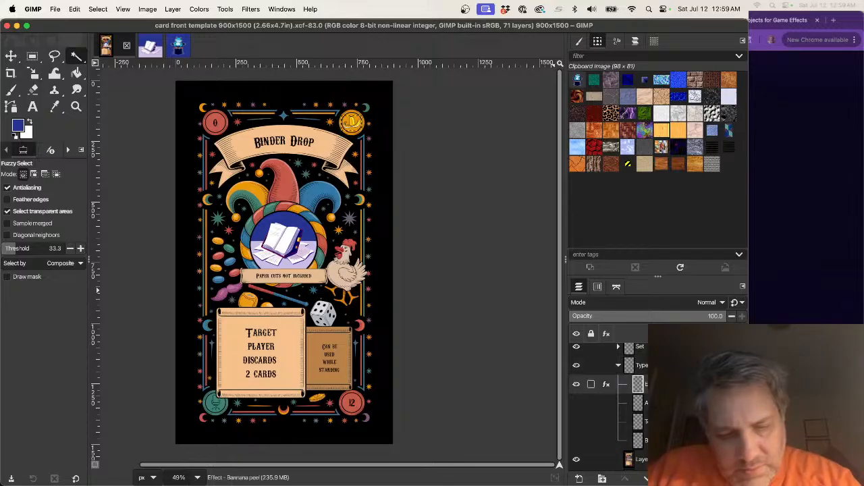
{"action": "key", "text": "super+v"}
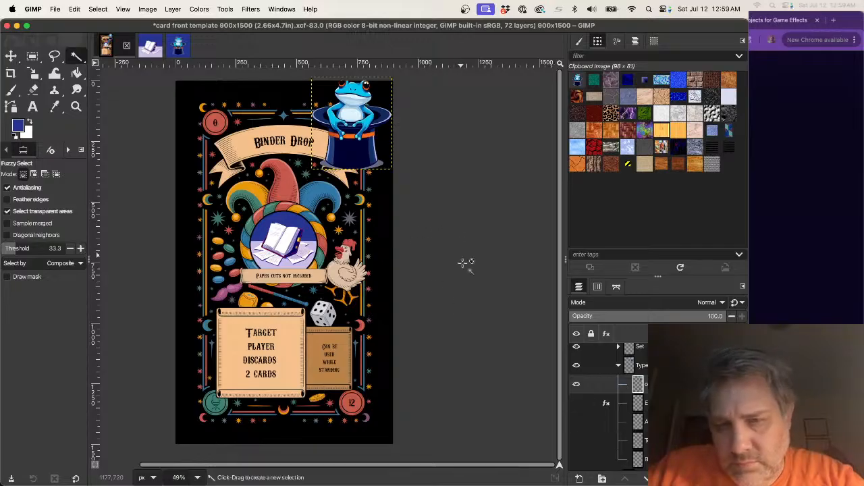
- Scale the pasted frog and hat proportionally about its center to 63 × 72 px inside the gold coin and nudge it slightly upward
{"action": "scroll", "coordinate": [351, 121], "scroll_direction": "up", "scroll_amount": 5}
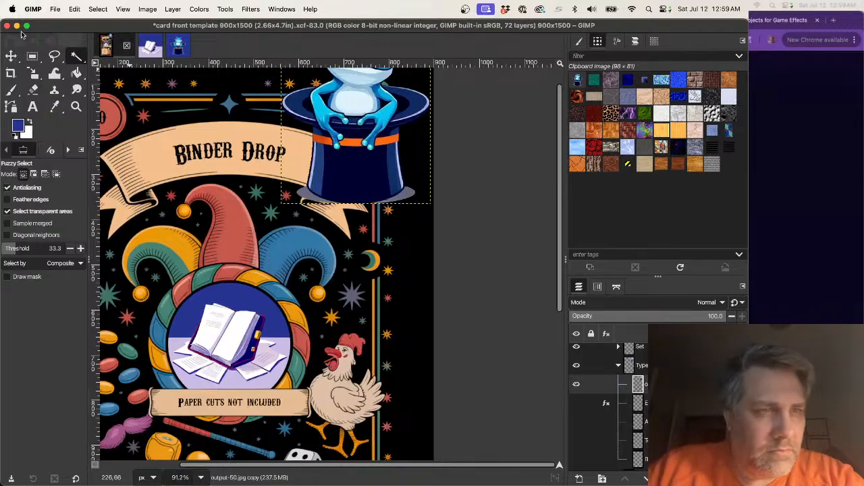
{"action": "left_click", "coordinate": [12, 56]}
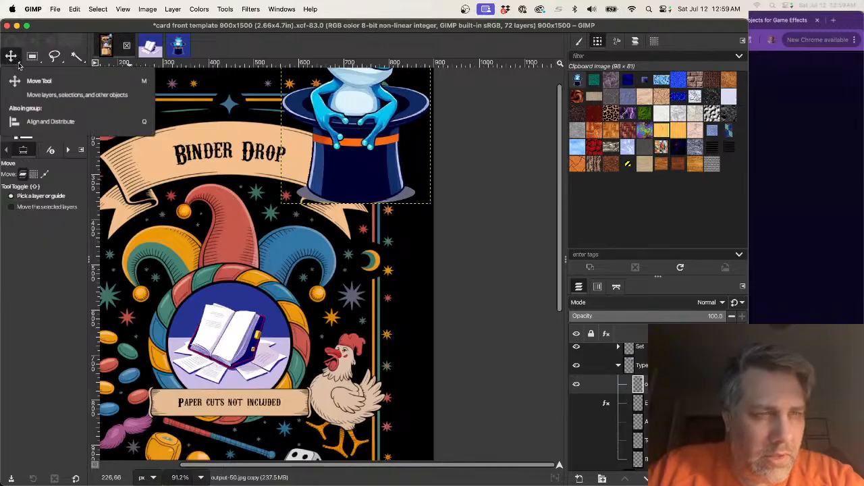
{"action": "left_click", "coordinate": [32, 73]}
{"action": "left_click", "coordinate": [398, 238]}
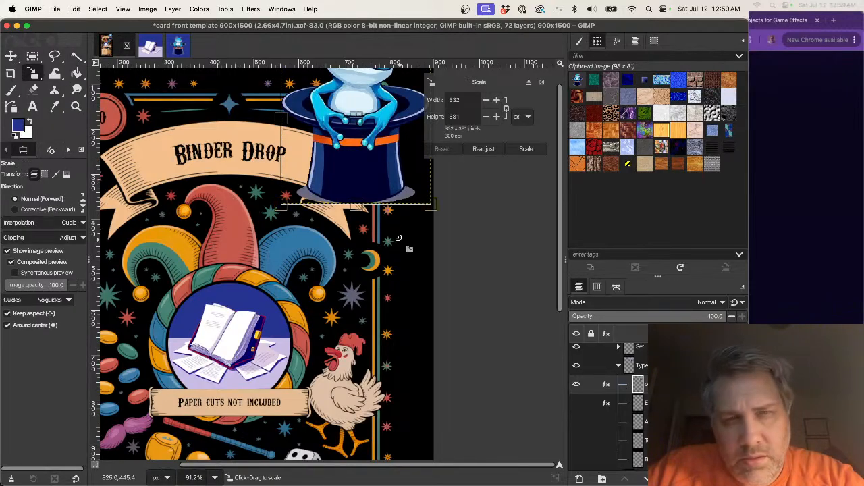
{"action": "left_click_drag", "start_coordinate": [439, 213], "coordinate": [369, 145]}
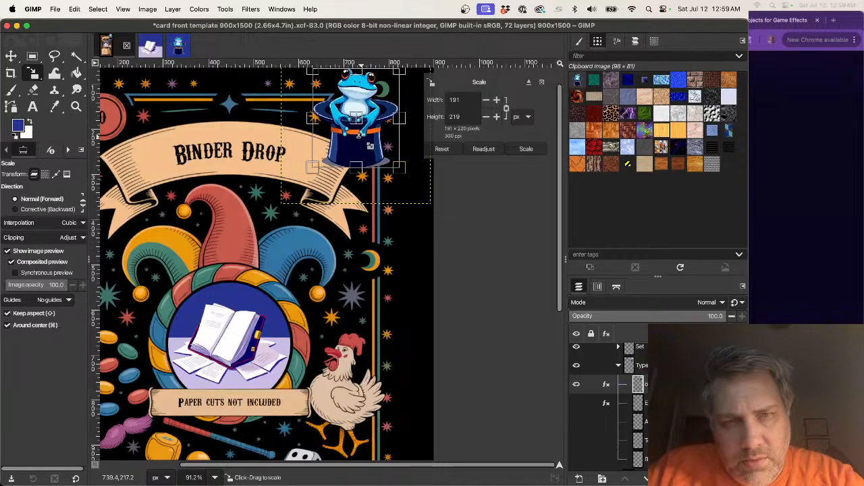
{"action": "left_click_drag", "start_coordinate": [317, 79], "coordinate": [370, 130]}
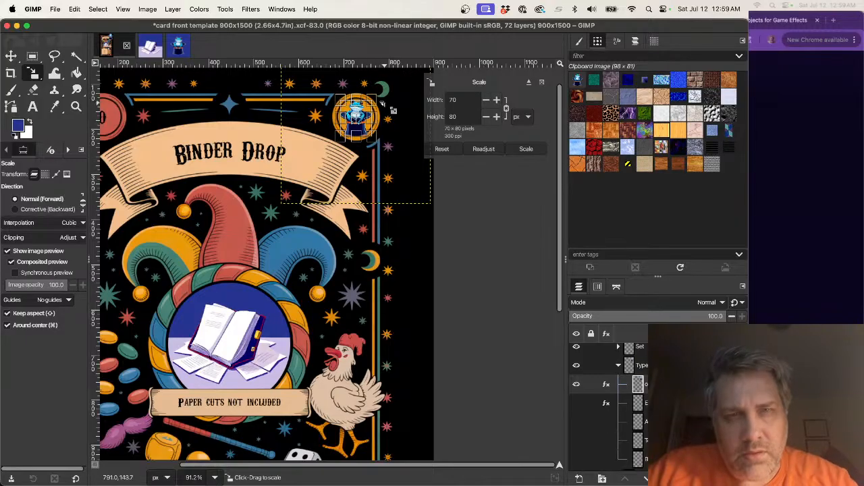
{"action": "scroll", "coordinate": [383, 100], "scroll_direction": "up", "scroll_amount": 3, "text": "ctrl"}
{"action": "scroll", "coordinate": [382, 100], "scroll_direction": "up", "scroll_amount": 3, "text": "ctrl"}
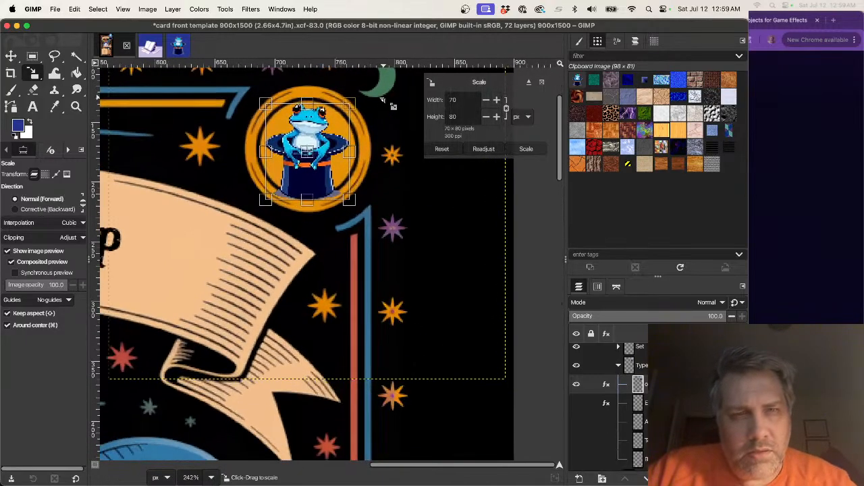
{"action": "left_click_drag", "start_coordinate": [356, 207], "coordinate": [346, 202]}
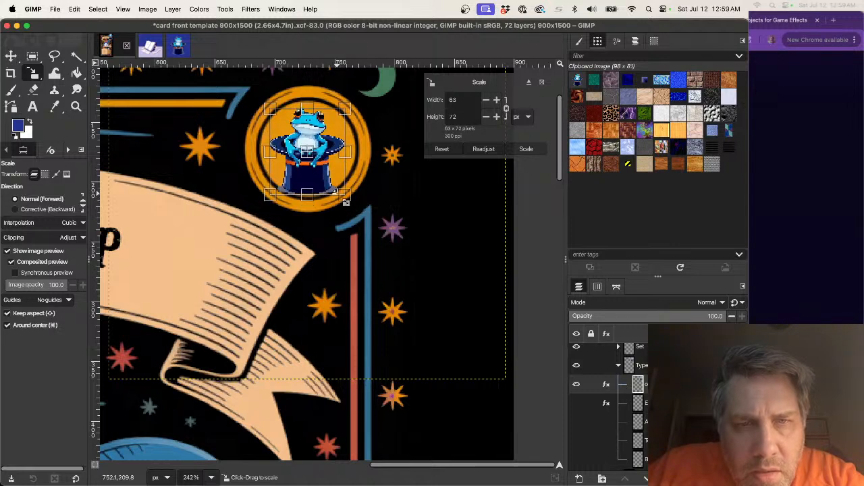
{"action": "key", "text": "Return"}
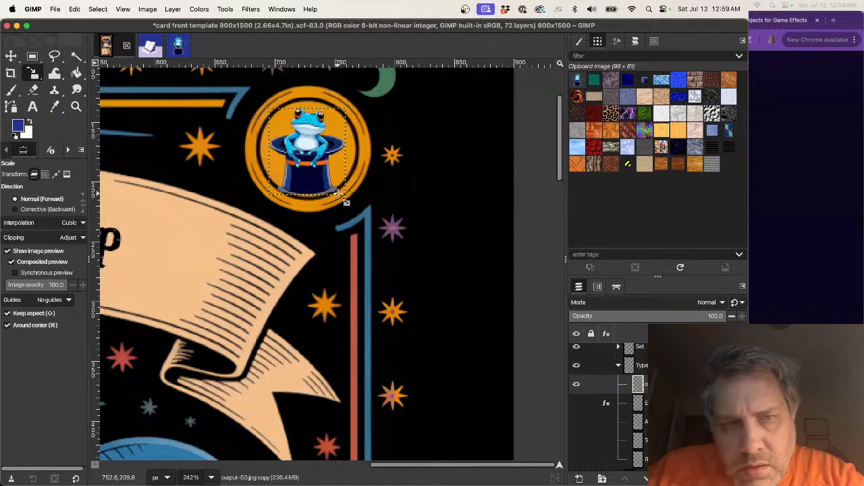
{"action": "left_click", "coordinate": [12, 57]}
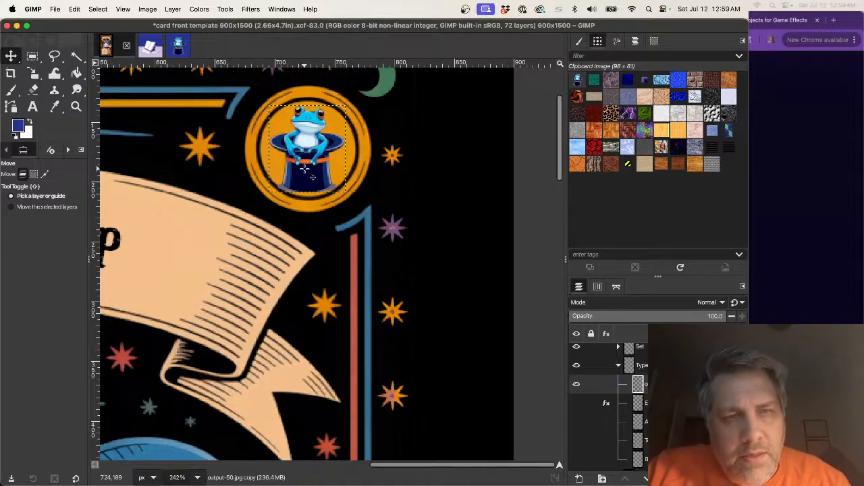
- Reset the canvas view rotation to 0 degrees
{"action": "scroll", "coordinate": [304, 169], "scroll_direction": "down", "scroll_amount": 3}
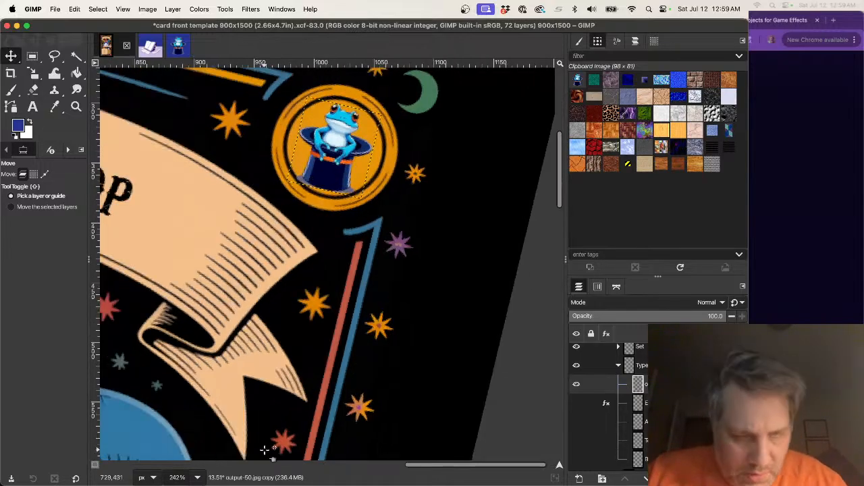
{"action": "left_click", "coordinate": [216, 478]}
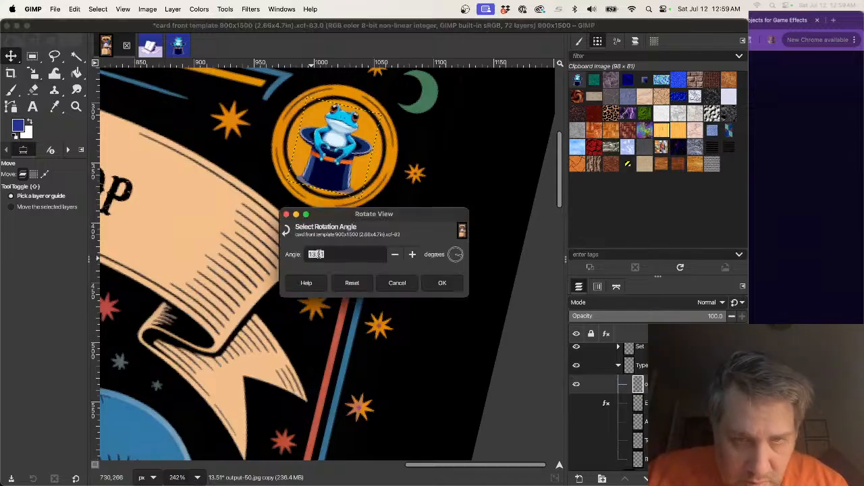
{"action": "key", "text": "Return"}
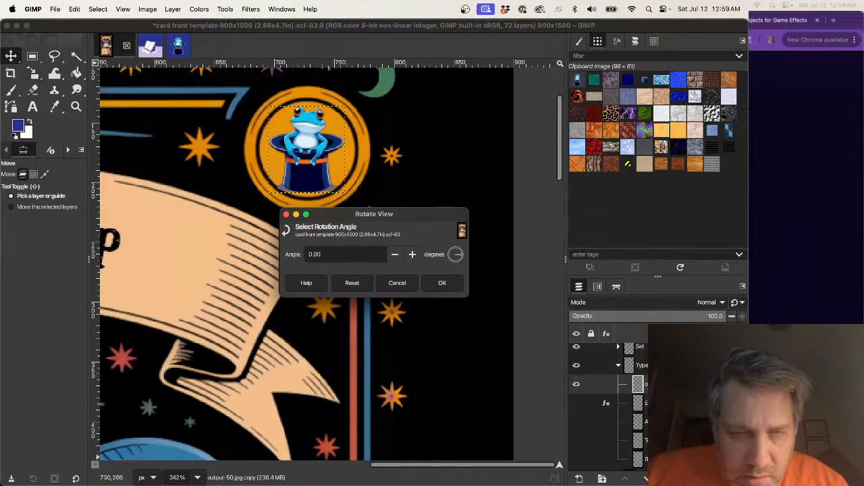
{"action": "left_click", "coordinate": [442, 283]}
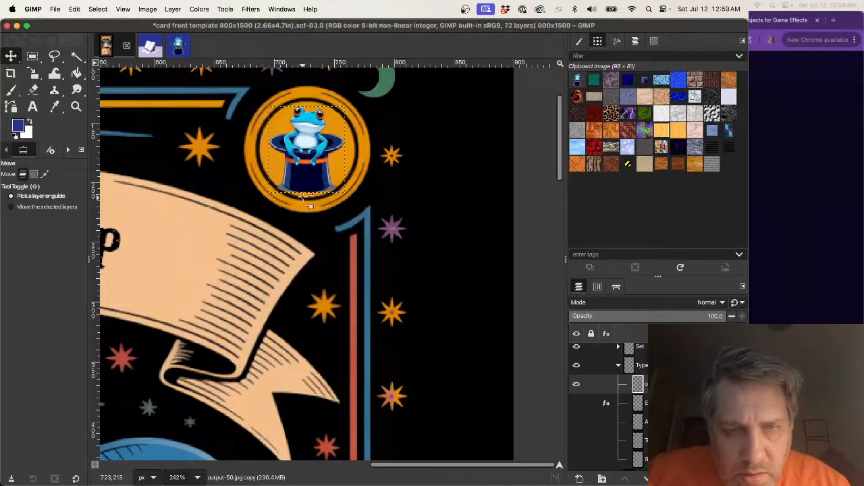
- Outline the gray shadow beneath the hat with Free Select, cut it from the layer and clear the selection
{"action": "scroll", "coordinate": [307, 200], "scroll_direction": "up", "scroll_amount": 6}
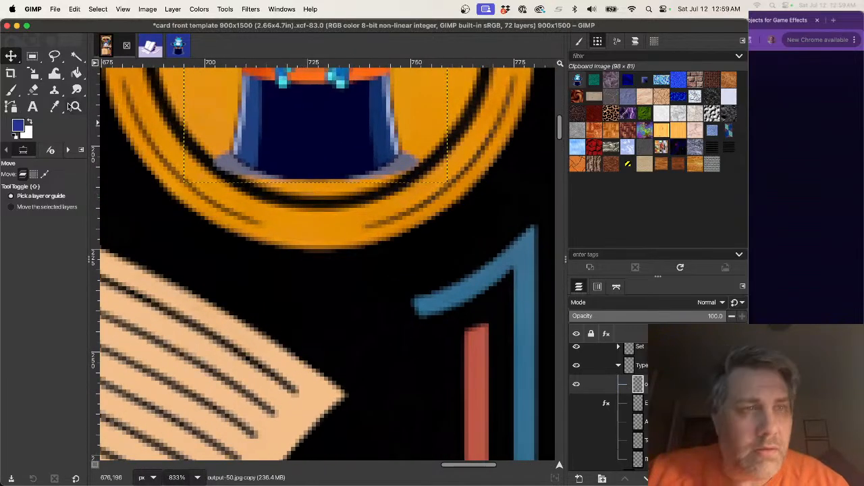
{"action": "left_click", "coordinate": [54, 56]}
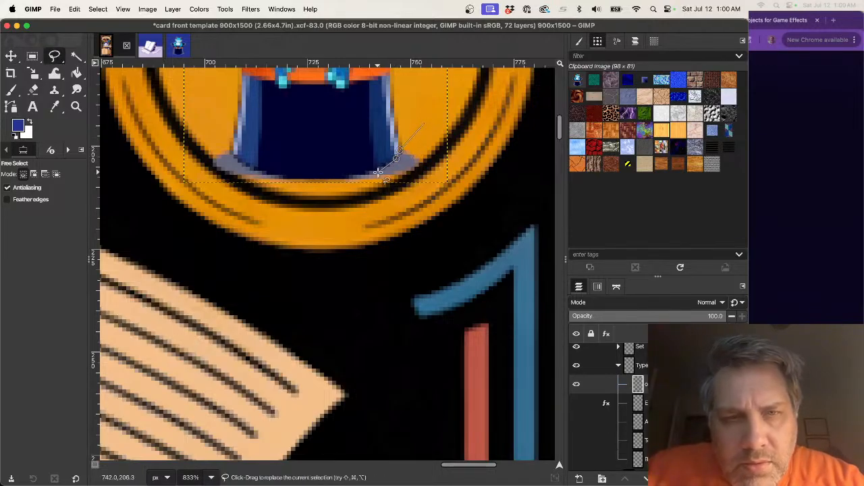
{"action": "left_click", "coordinate": [351, 177]}
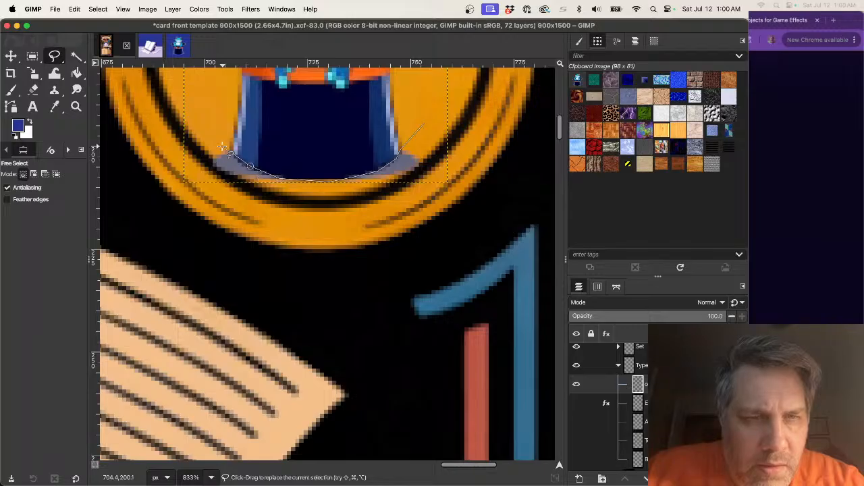
{"action": "left_click", "coordinate": [194, 160]}
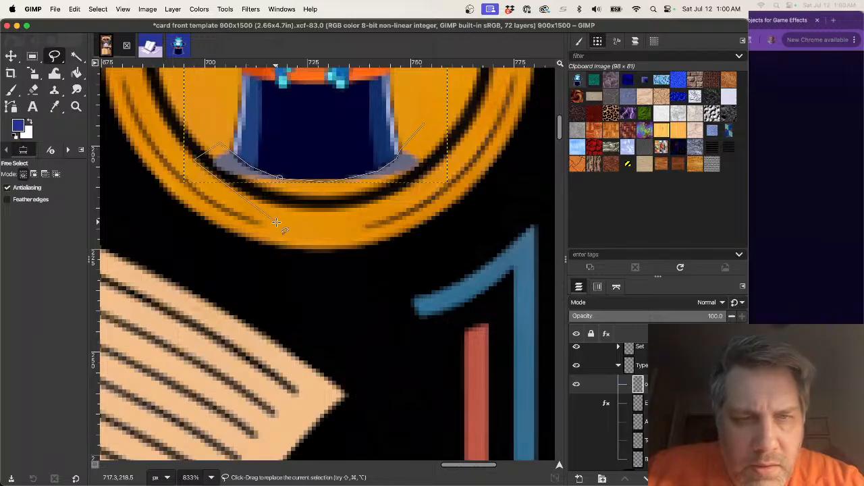
{"action": "left_click", "coordinate": [424, 125]}
{"action": "key", "text": "Return"}
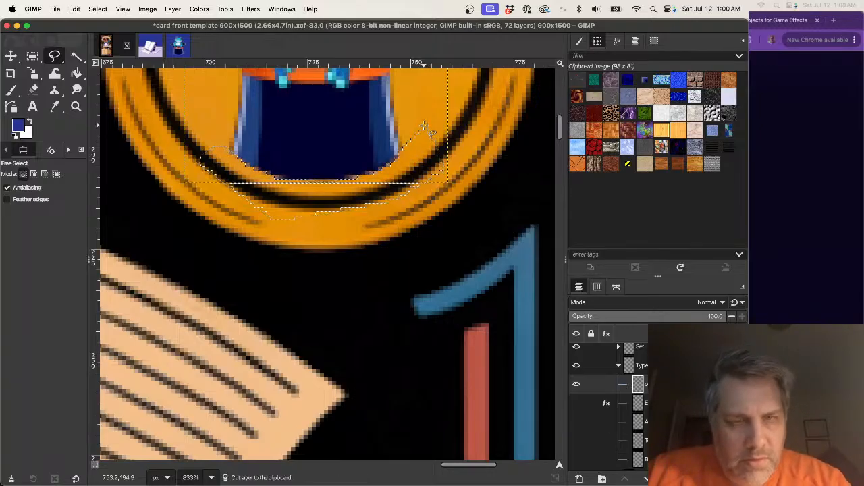
{"action": "left_click", "coordinate": [97, 9]}
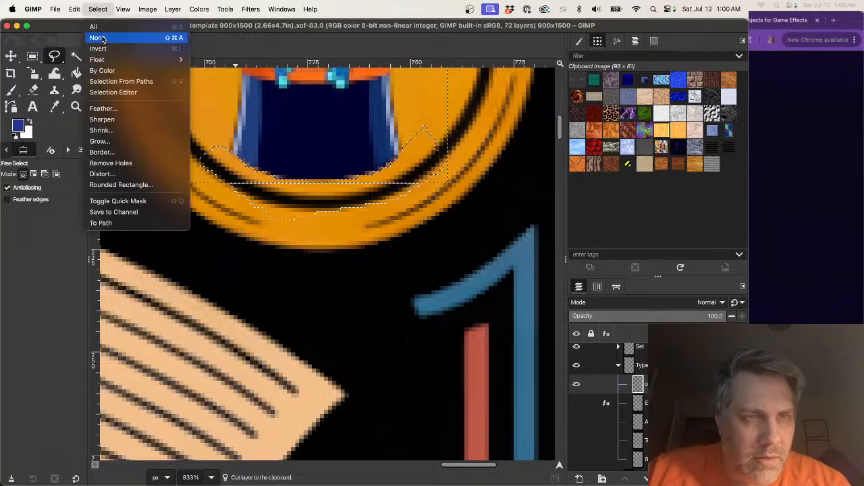
{"action": "left_click", "coordinate": [105, 35]}
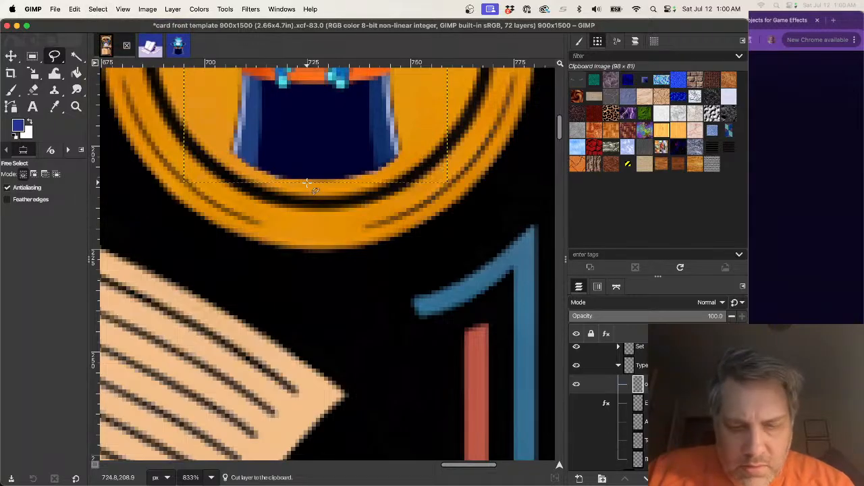
- Try moving the frog and hat a few pixels lower inside the gold coin
{"action": "key", "text": "shift+ctrl+j"}
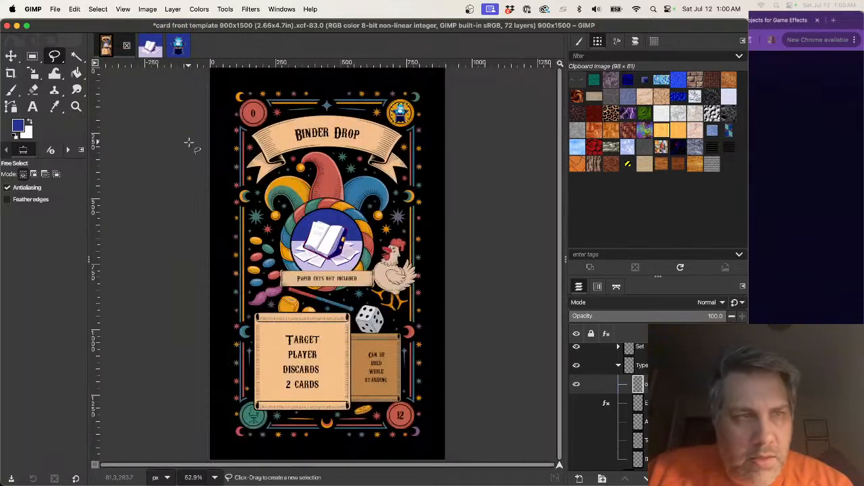
{"action": "left_click", "coordinate": [10, 56]}
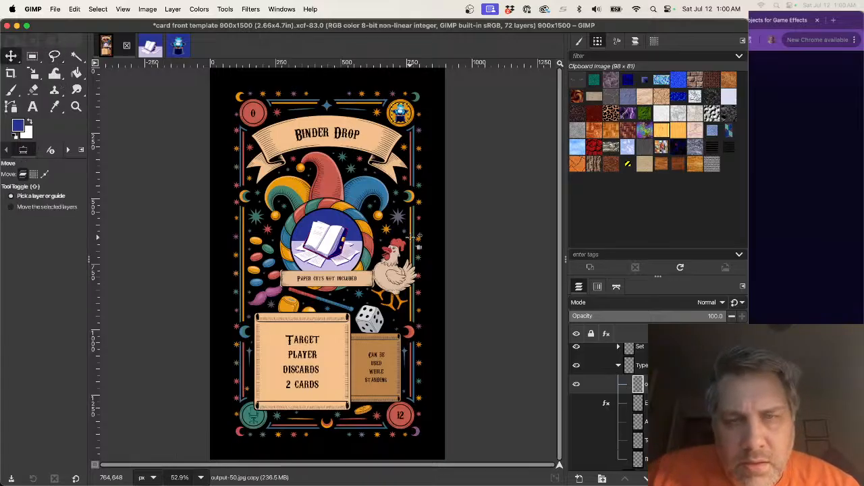
{"action": "scroll", "coordinate": [400, 114], "scroll_direction": "up", "scroll_amount": 5, "text": "ctrl"}
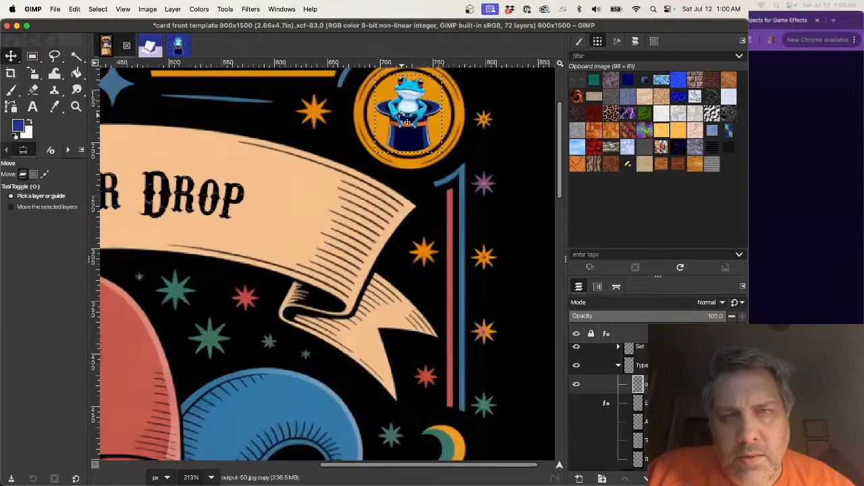
{"action": "left_click_drag", "start_coordinate": [560, 154], "coordinate": [560, 142]}
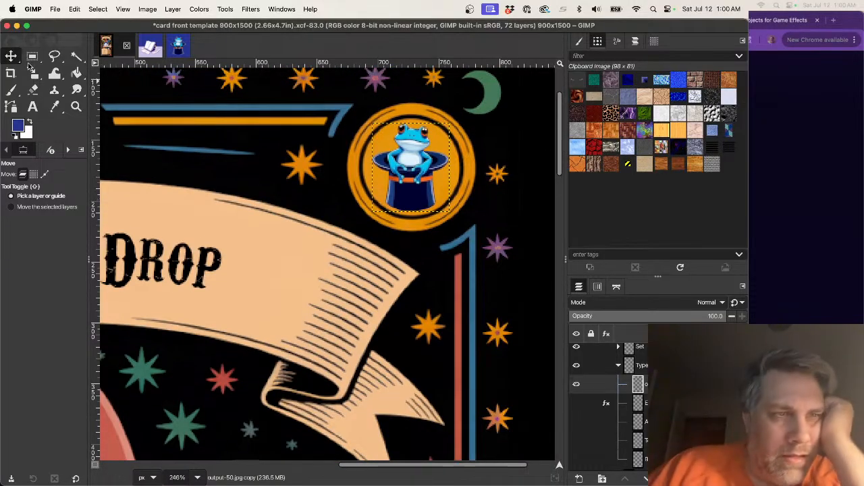
{"action": "key", "text": "Down"}
{"action": "key", "text": "Down"}
{"action": "key", "text": "Down"}
{"action": "key", "text": "Down"}
{"action": "key", "text": "Down"}
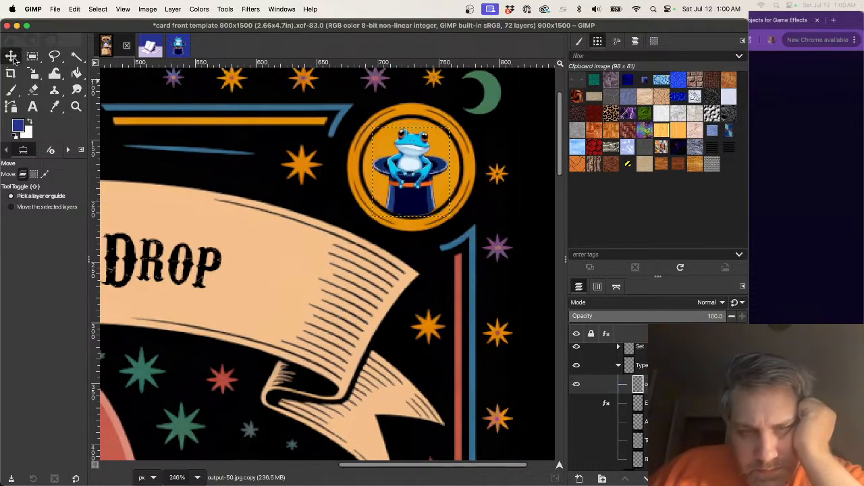
{"action": "key", "text": "Down"}
{"action": "key", "text": "Up"}
{"action": "key", "text": "Up"}
{"action": "key", "text": "Down"}
{"action": "key", "text": "Down"}
{"action": "key", "text": "Down"}
{"action": "key", "text": "Down"}
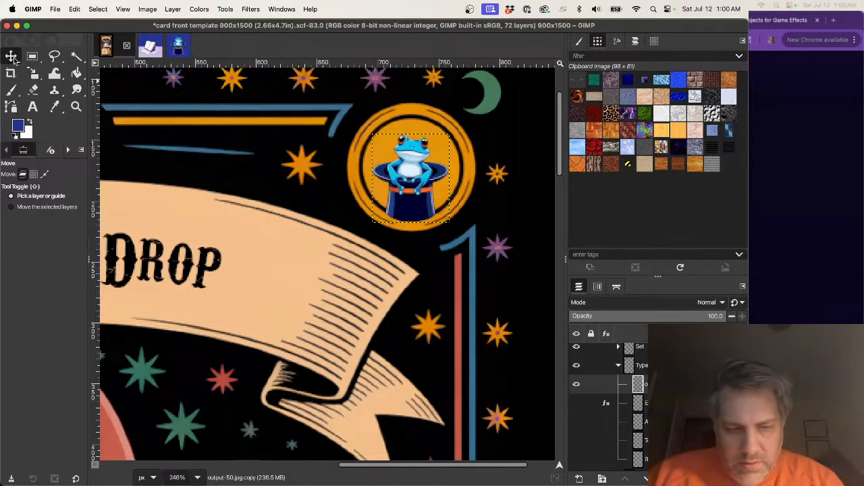
- Undo the downward nudges of the frog and hat and the clearing of the shadow selection
{"action": "key", "text": "Up"}
{"action": "key", "text": "Up"}
{"action": "key", "text": "Up"}
{"action": "key", "text": "Up"}
{"action": "key", "text": "Up"}
{"action": "key", "text": "Up"}
{"action": "key", "text": "Up"}
{"action": "key", "text": "Up"}
{"action": "key", "text": "Down"}
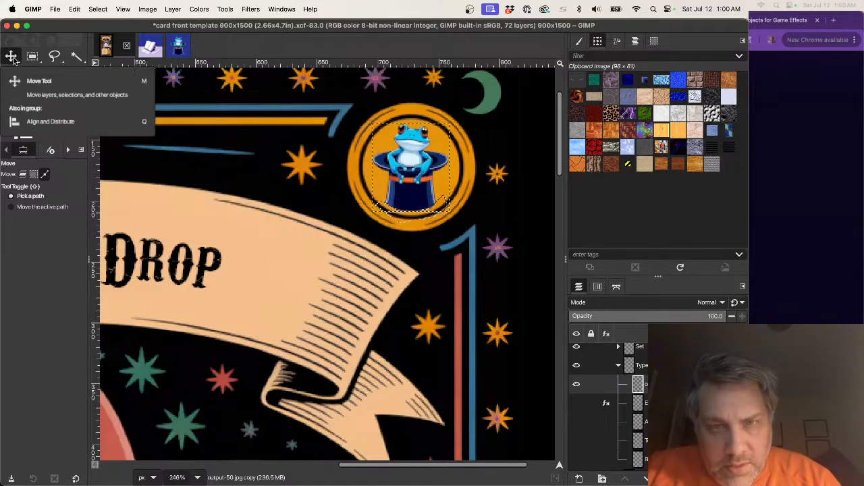
- Undo the removal of the gray shadow and the scaling of the frog-and-hat layer
{"action": "key", "text": "super+z"}
{"action": "key", "text": "super+z"}
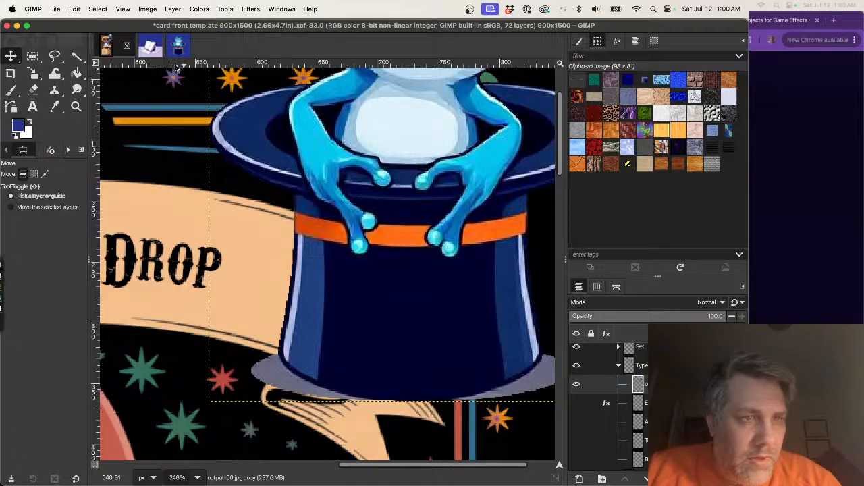
- Try scaling the frog-and-hat layer down proportionally around its center to fit inside the gold coin
{"action": "left_click", "coordinate": [32, 73]}
{"action": "left_click", "coordinate": [210, 398]}
{"action": "left_click_drag", "start_coordinate": [211, 398], "coordinate": [294, 277]}
{"action": "left_click_drag", "start_coordinate": [262, 343], "coordinate": [411, 151]}
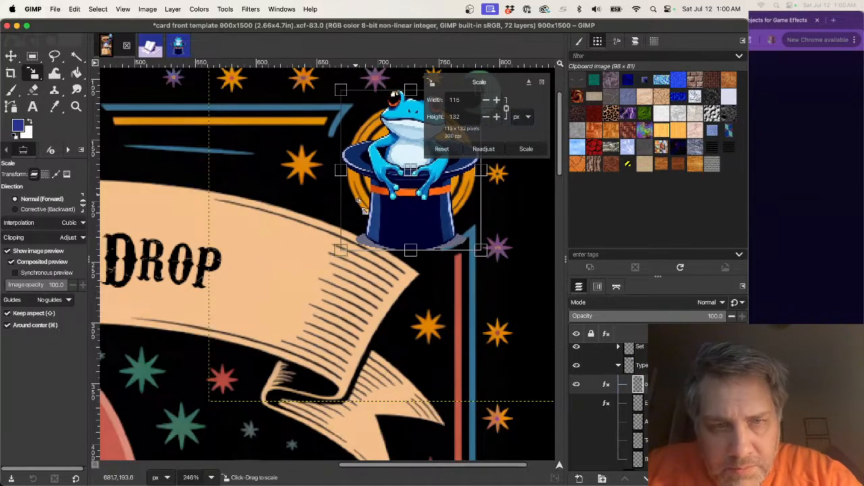
{"action": "left_click_drag", "start_coordinate": [342, 251], "coordinate": [392, 182]}
{"action": "key", "text": "Return"}
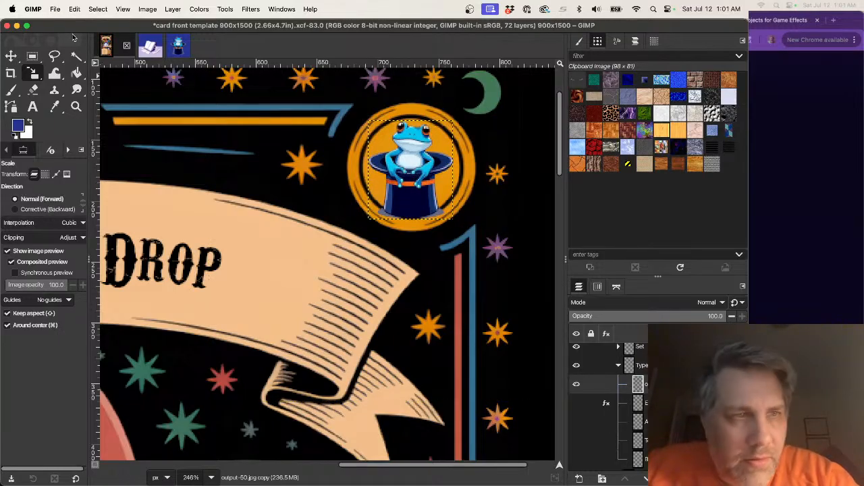
- Try nudging the frog and hat a few pixels lower in the coin, and undo the nudges and the scaling
{"action": "left_click", "coordinate": [11, 57]}
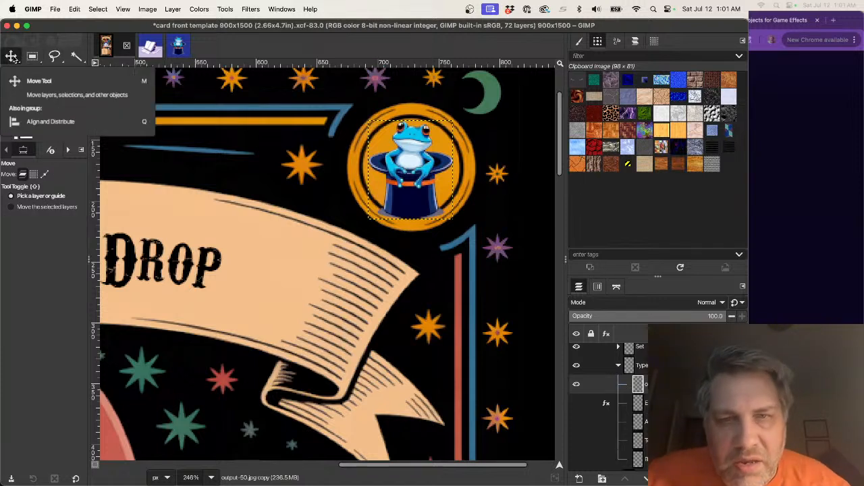
{"action": "key", "text": "Down"}
{"action": "key", "text": "Down"}
{"action": "key", "text": "Down"}
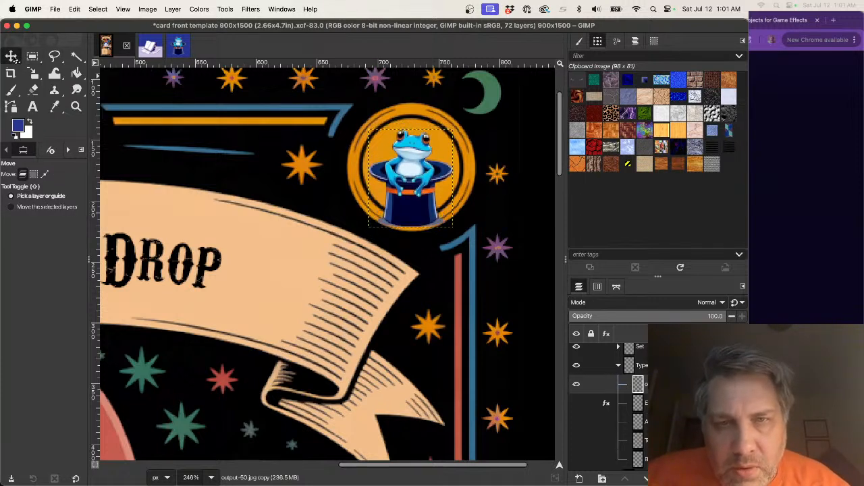
{"action": "key", "text": "Up"}
{"action": "key", "text": "Up"}
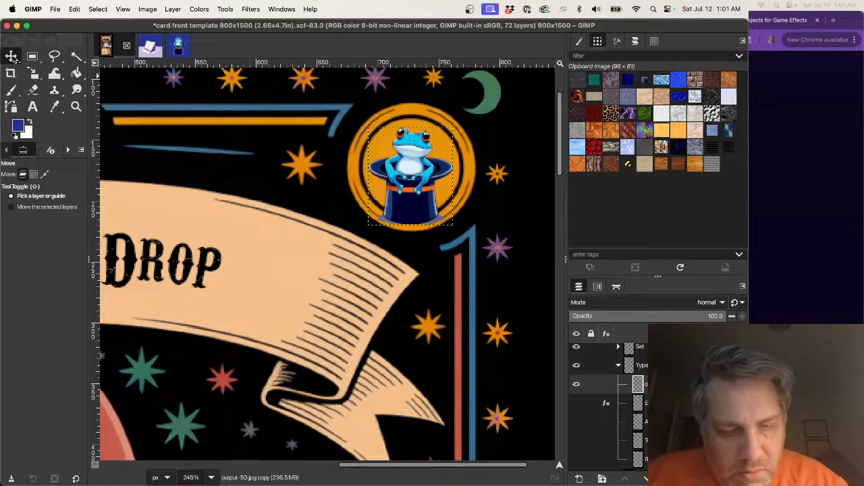
{"action": "key", "text": "super+z"}
{"action": "key", "text": "super+z"}
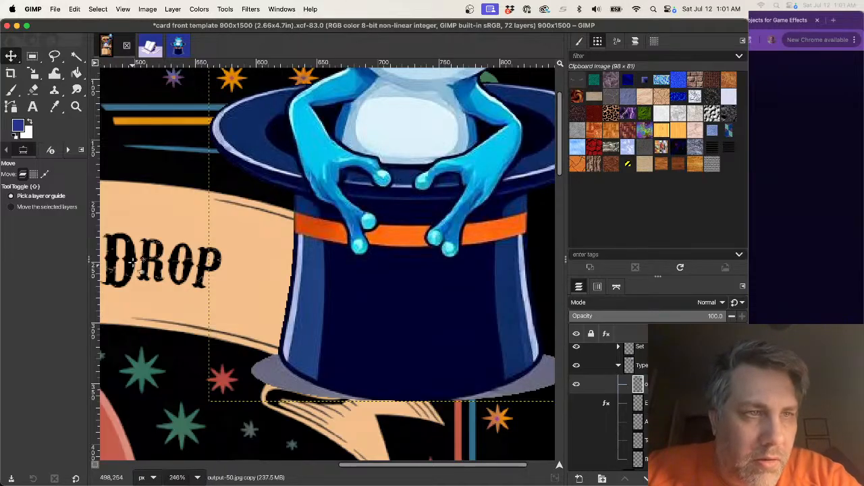
- Scale the frog-and-hat layer around its center to about 71 × 81 pixels and move it a few pixels lower in the gold coin
{"action": "left_click", "coordinate": [32, 73]}
{"action": "left_click", "coordinate": [251, 359]}
{"action": "left_click_drag", "start_coordinate": [208, 402], "coordinate": [344, 204]}
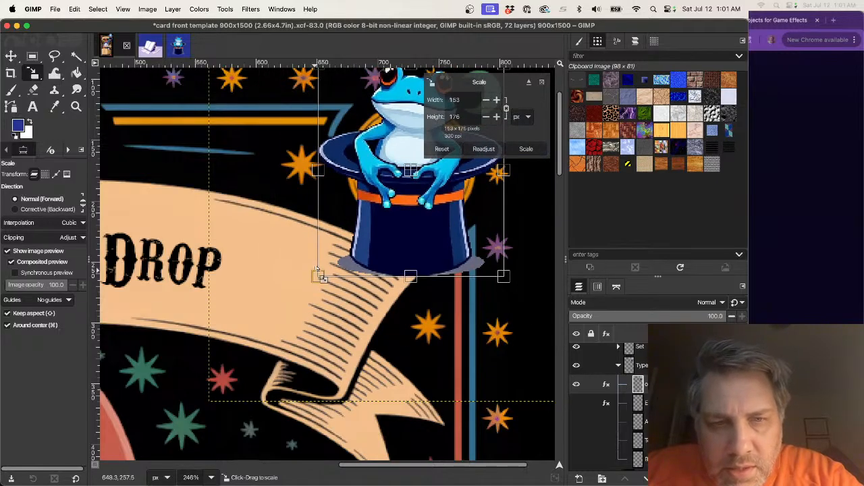
{"action": "left_click_drag", "start_coordinate": [319, 278], "coordinate": [371, 215]}
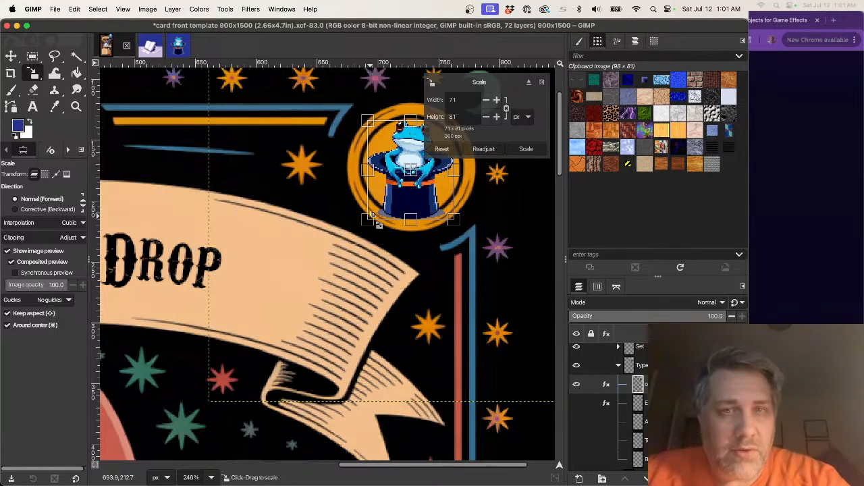
{"action": "key", "text": "Return"}
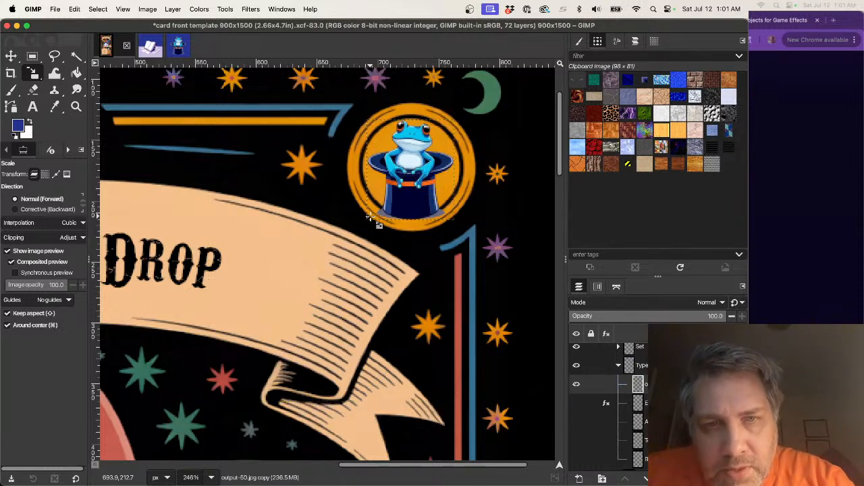
{"action": "scroll", "coordinate": [412, 189], "scroll_direction": "up", "scroll_amount": 3}
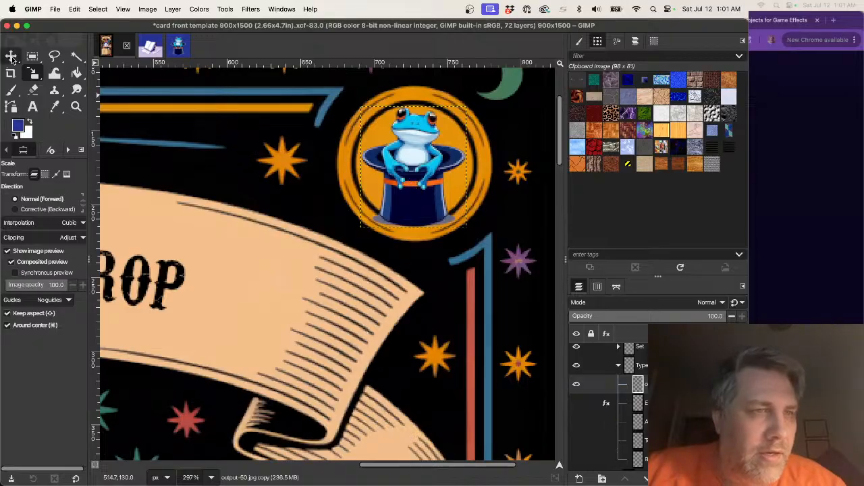
{"action": "left_click", "coordinate": [11, 58]}
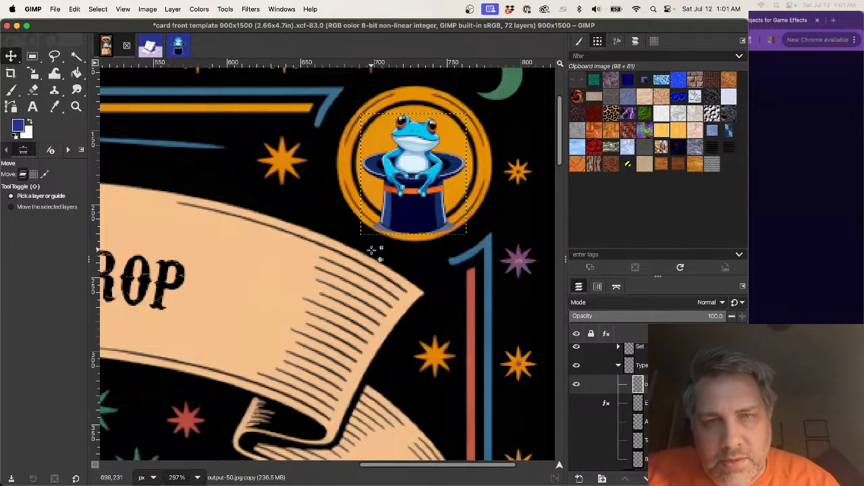
- With the layer opacity lowered to 66, outline the hat base overlapping the coin's ring using Free Select, cut it and clear the selection
{"action": "scroll", "coordinate": [414, 217], "scroll_direction": "up", "scroll_amount": 3}
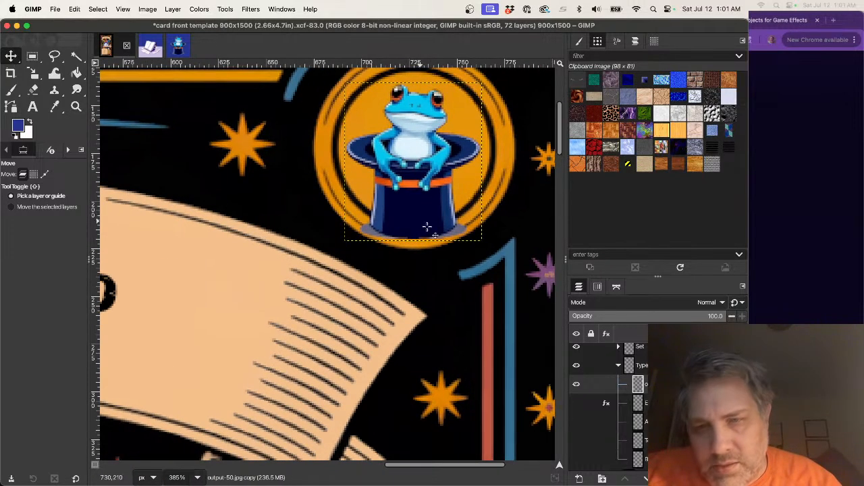
{"action": "left_click", "coordinate": [673, 316]}
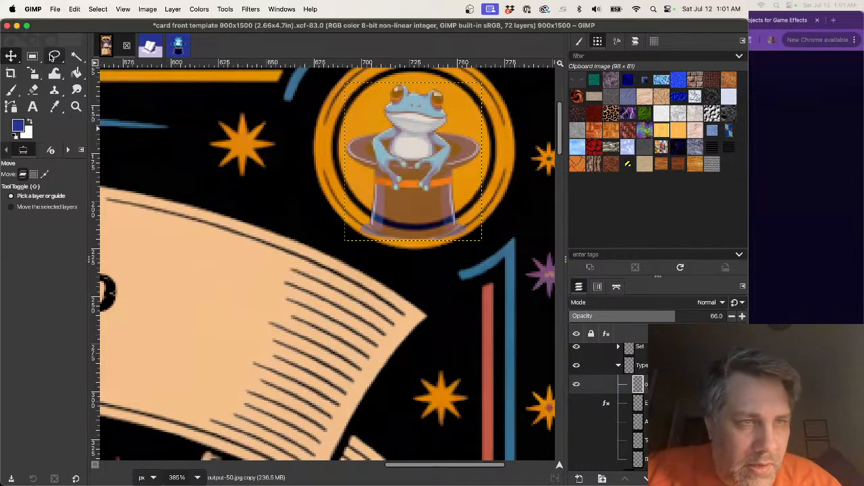
{"action": "left_click", "coordinate": [53, 57]}
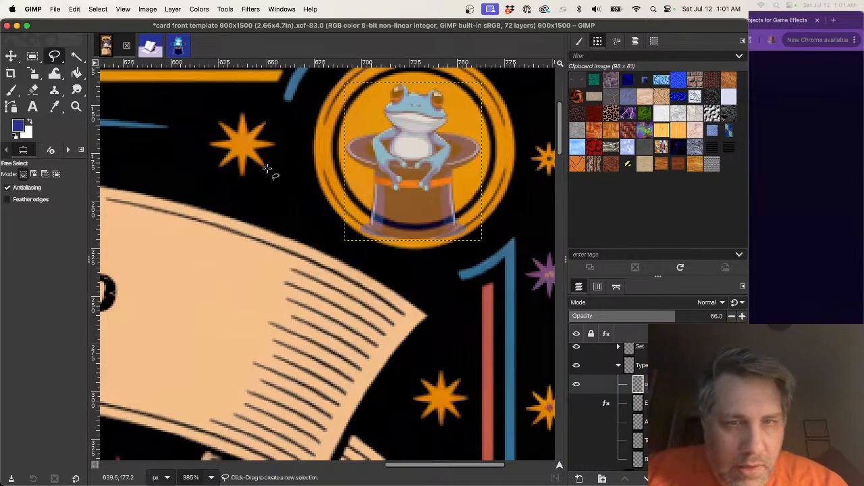
{"action": "left_click", "coordinate": [380, 217]}
{"action": "left_click", "coordinate": [396, 223]}
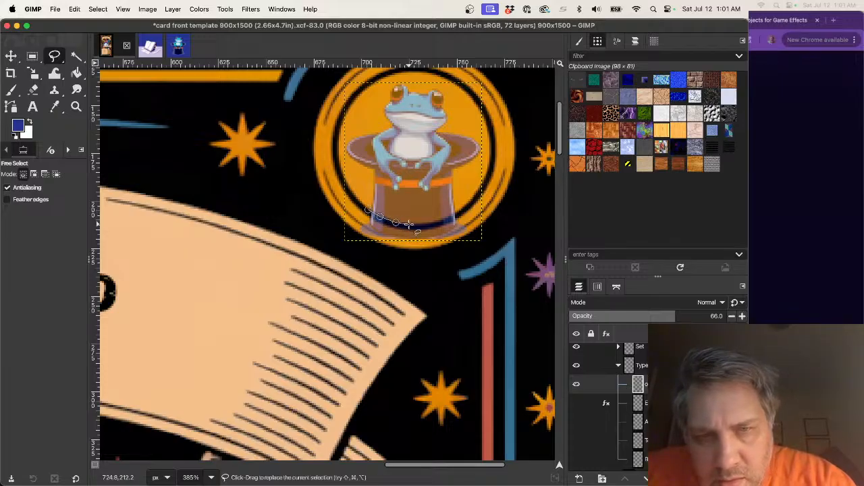
{"action": "left_click", "coordinate": [408, 223]}
{"action": "left_click", "coordinate": [427, 223]}
{"action": "left_click", "coordinate": [435, 221]}
{"action": "left_click", "coordinate": [445, 217]}
{"action": "left_click", "coordinate": [456, 214]}
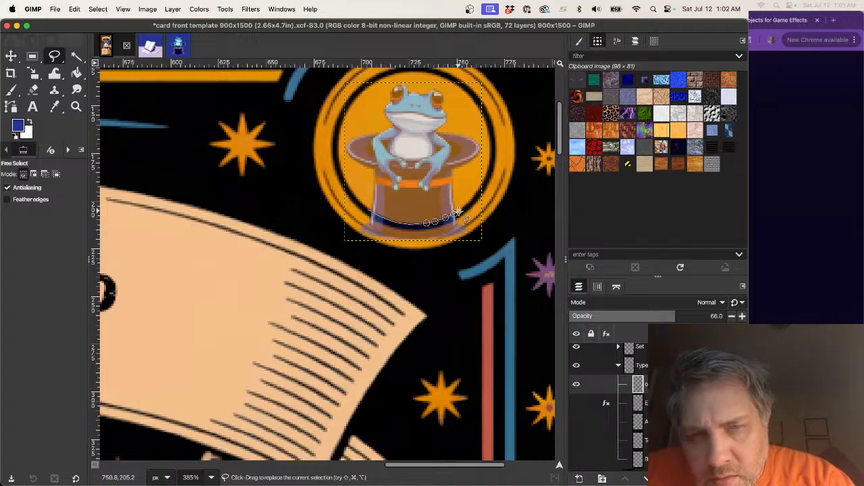
{"action": "left_click", "coordinate": [473, 227]}
{"action": "left_click", "coordinate": [466, 253]}
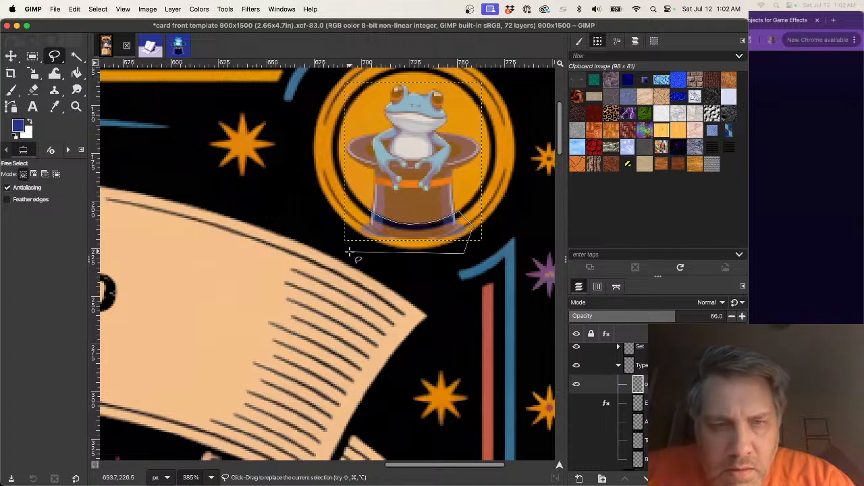
{"action": "left_click", "coordinate": [350, 250]}
{"action": "left_click", "coordinate": [367, 211]}
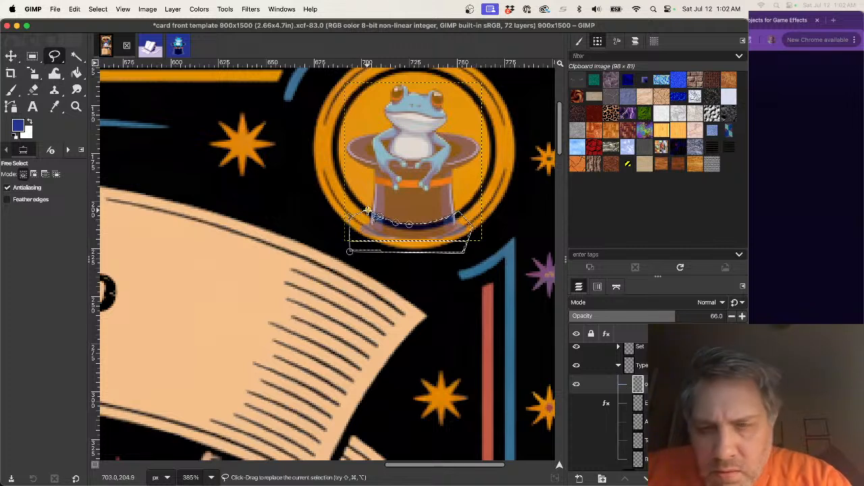
{"action": "key", "text": "Return"}
{"action": "key", "text": "ctrl+x"}
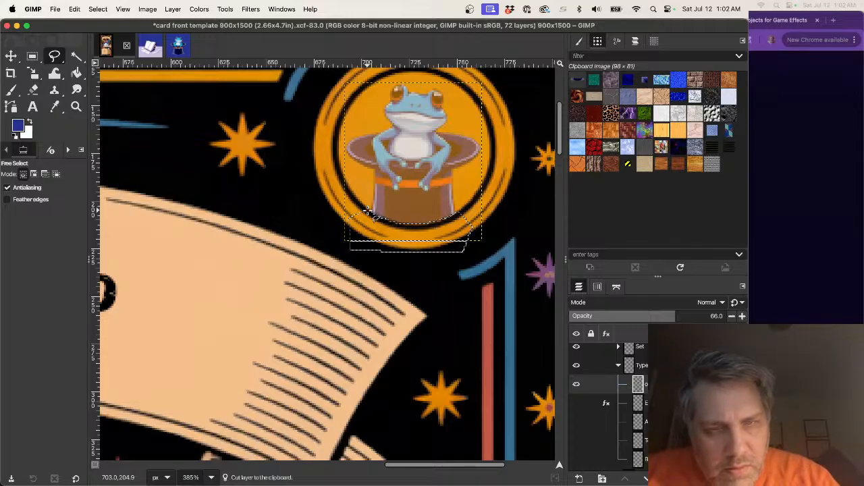
{"action": "left_click", "coordinate": [98, 9]}
{"action": "left_click", "coordinate": [98, 38]}
- Restore the frog-and-hat layer's opacity to 100 and move the layer one pixel down
{"action": "left_click", "coordinate": [693, 316]}
{"action": "left_click_drag", "start_coordinate": [693, 317], "coordinate": [730, 316]}
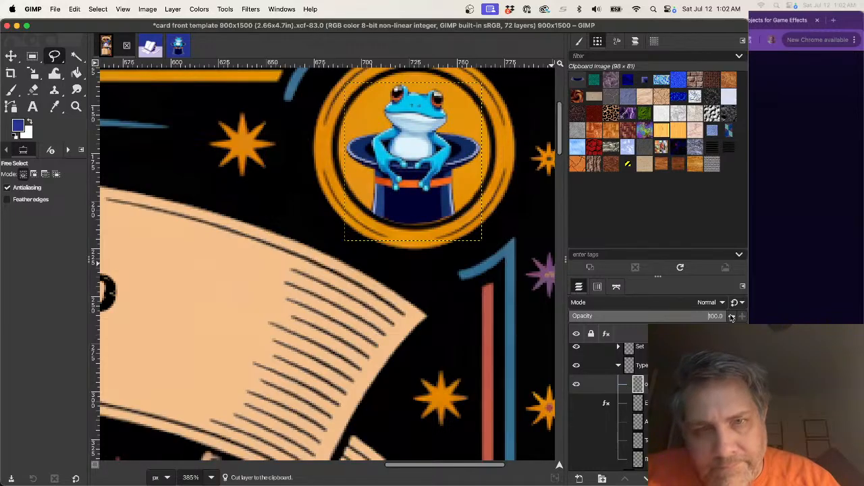
{"action": "left_click", "coordinate": [11, 56]}
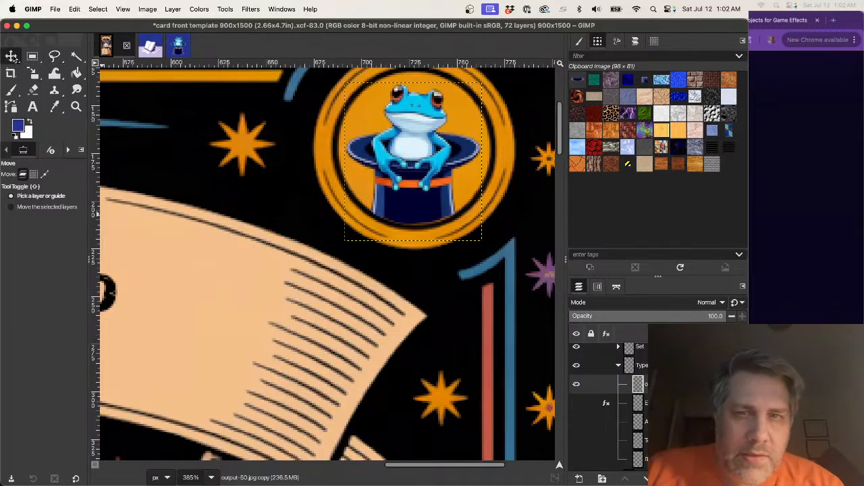
{"action": "key", "text": "Down"}
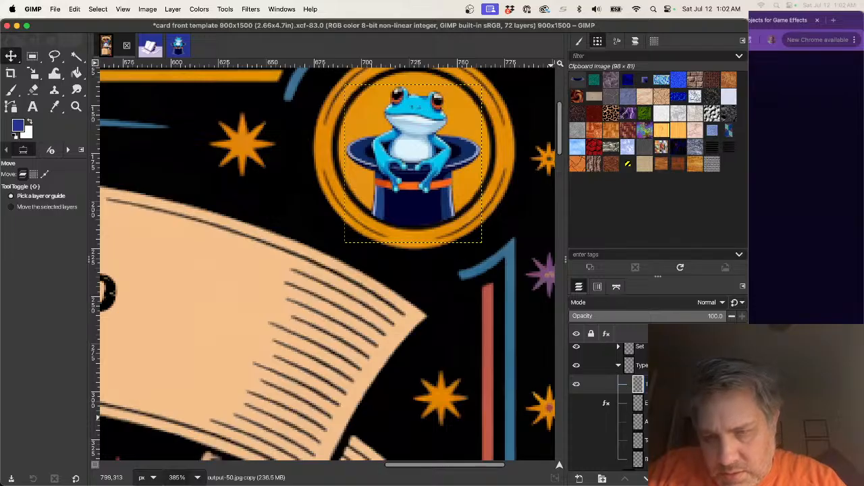
- Rename the frog-and-hat layer "Twist - Frog in magician hat" and select the "Ally - Sock Puppet" layer
{"action": "key", "text": "Return"}
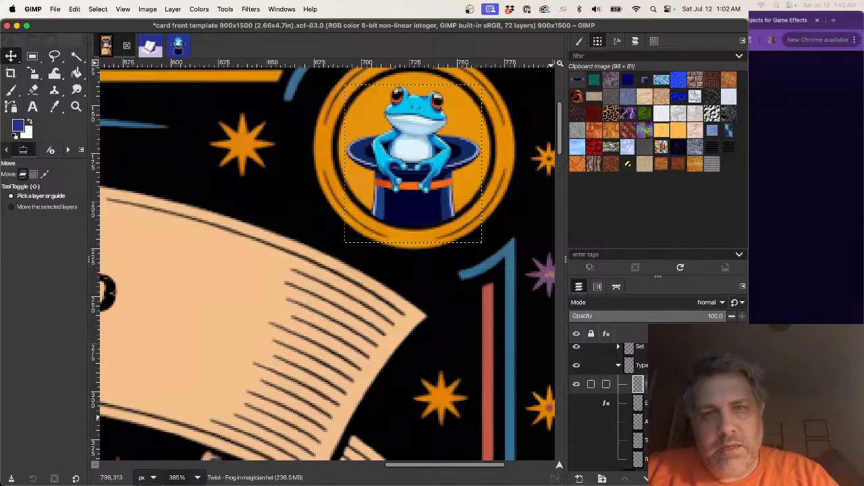
{"action": "key", "text": "shift+ctrl+j"}
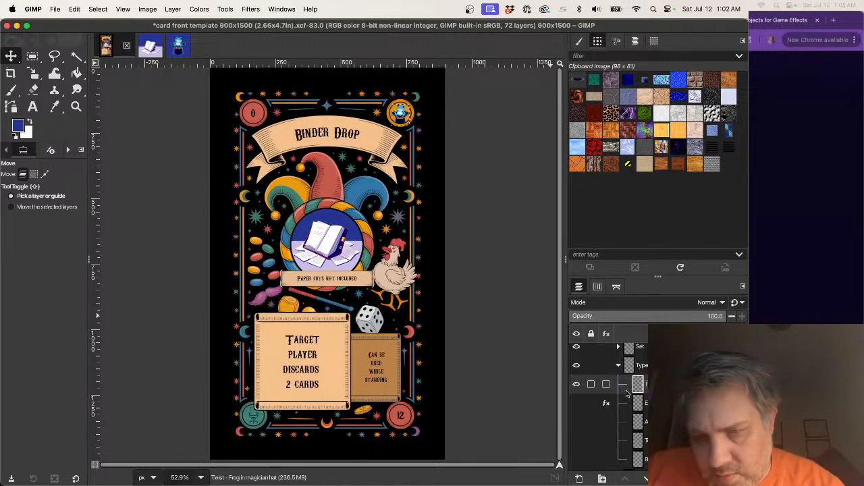
{"action": "left_click", "coordinate": [627, 422]}
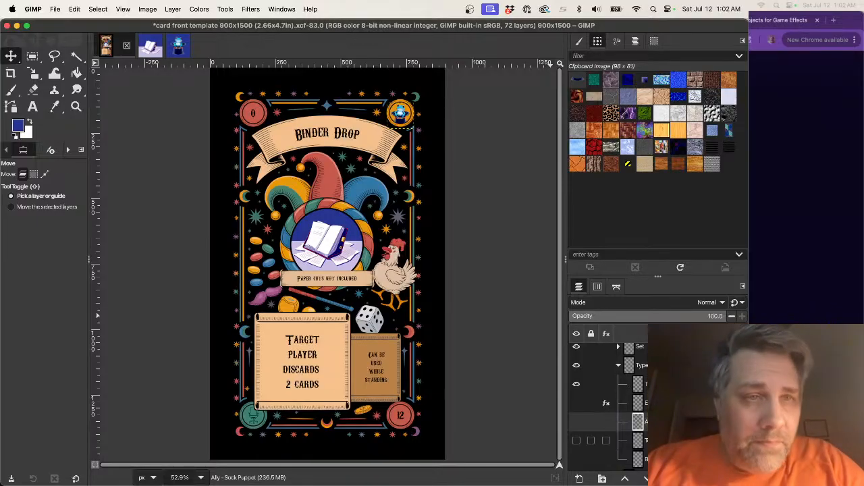
- Start exporting the frog-in-hat image with the file name "twist - blue frog in magician hat"
{"action": "left_click", "coordinate": [179, 45]}
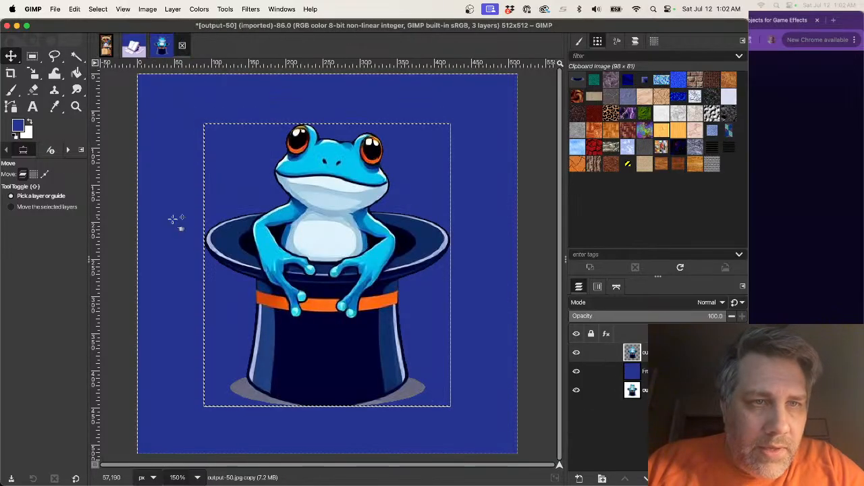
{"action": "left_click", "coordinate": [55, 9]}
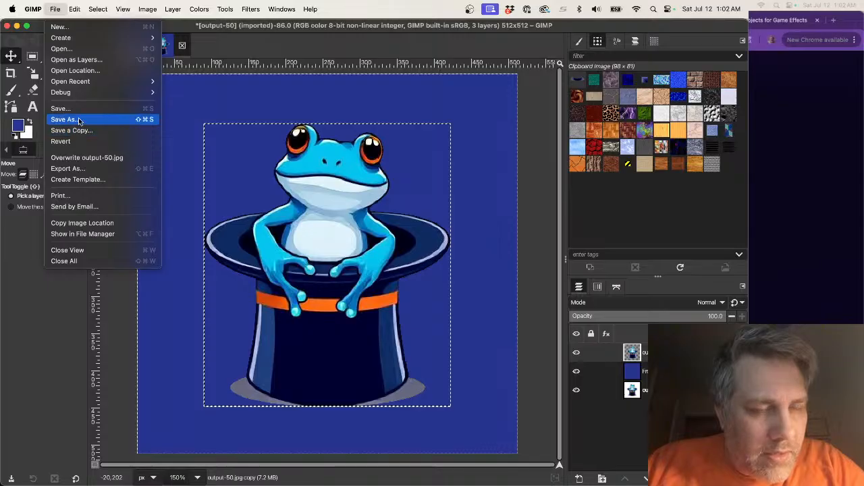
{"action": "left_click", "coordinate": [67, 168]}
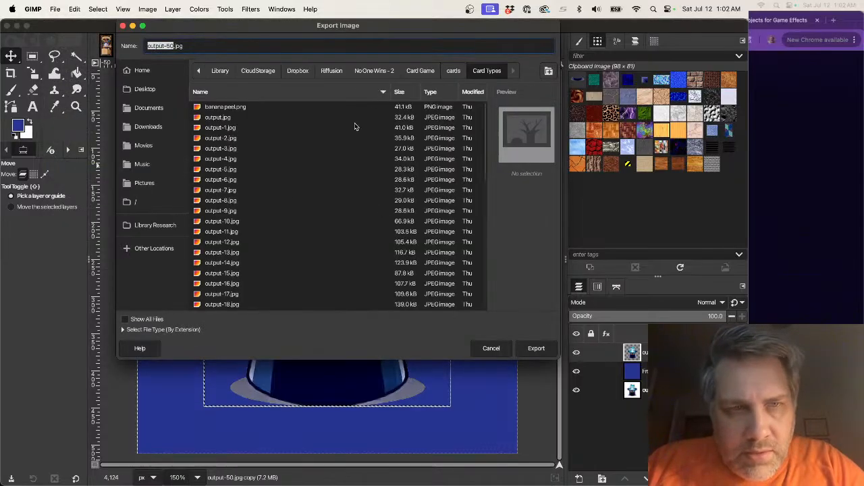
{"action": "type", "text": "front"}
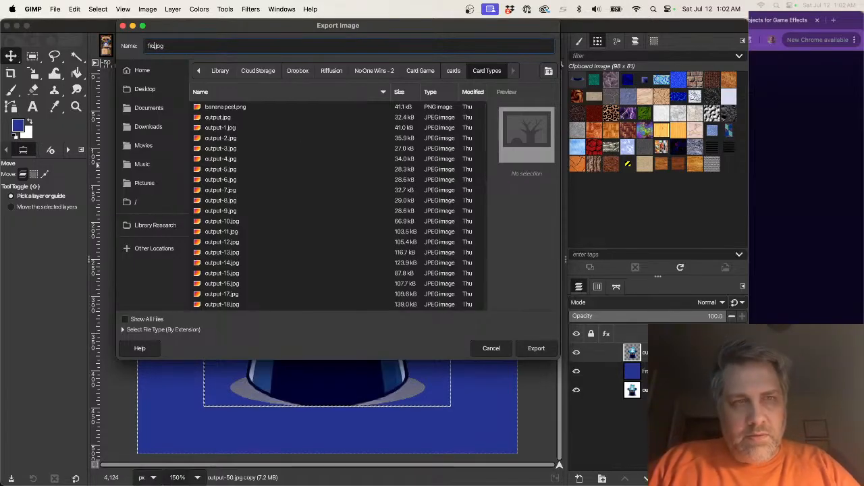
{"action": "type", "text": " in magician hat"}
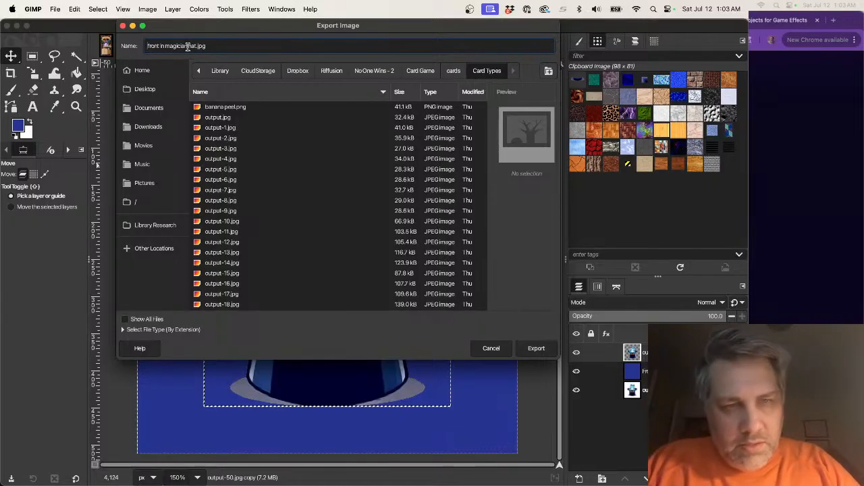
{"action": "type", "text": "twist - blu"}
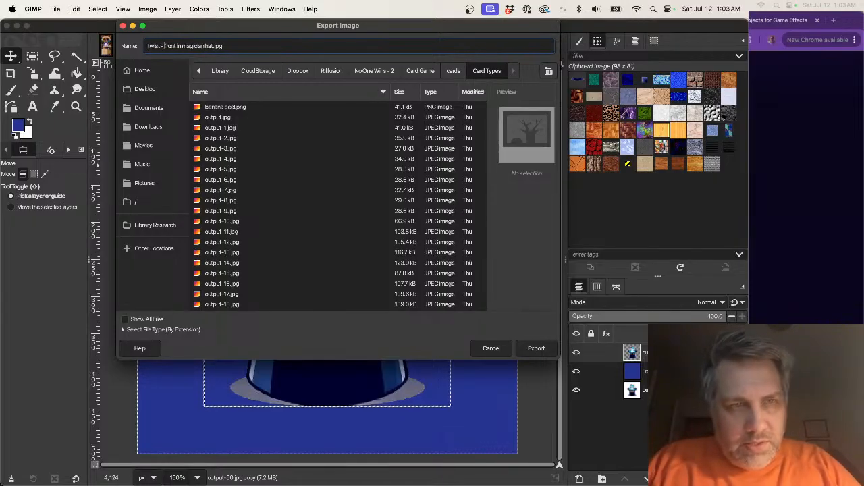
{"action": "type", "text": "e"}
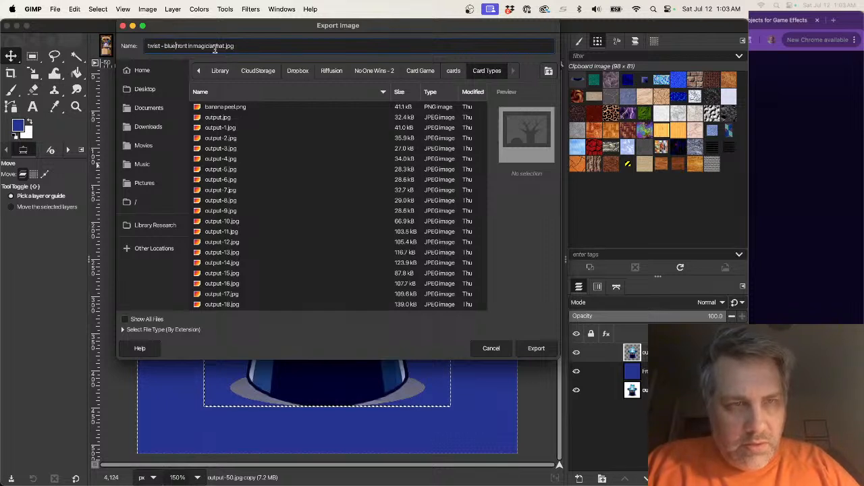
{"action": "key", "text": "shift+Right"}
{"action": "type", "text": "g"}
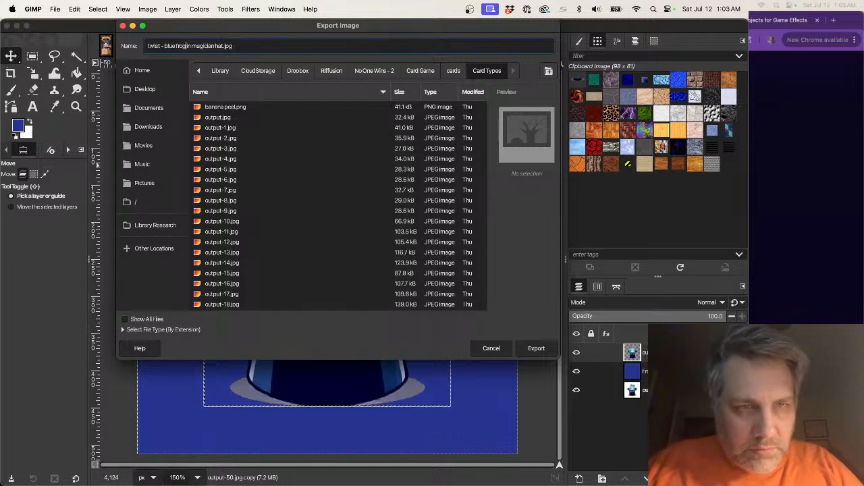
- Change the export name's extension to .png, copy the complete file name and leave the export dialog
{"action": "triple_click", "coordinate": [265, 44]}
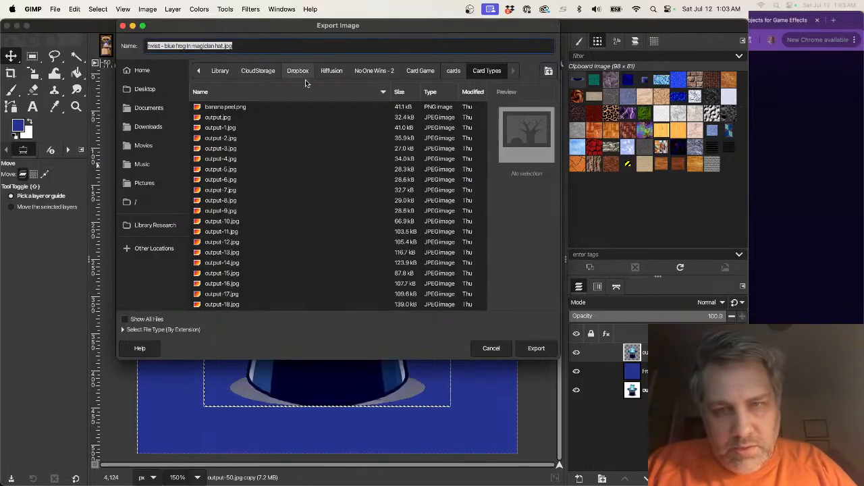
{"action": "left_click", "coordinate": [282, 46]}
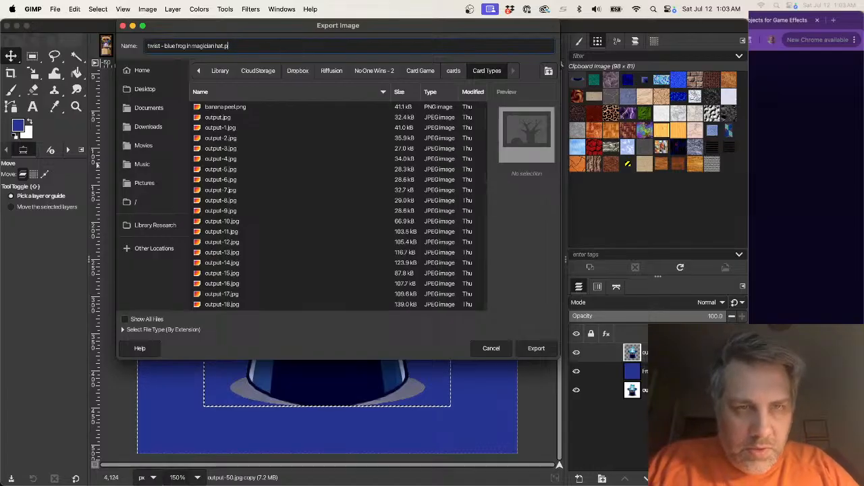
{"action": "key", "text": "super+a"}
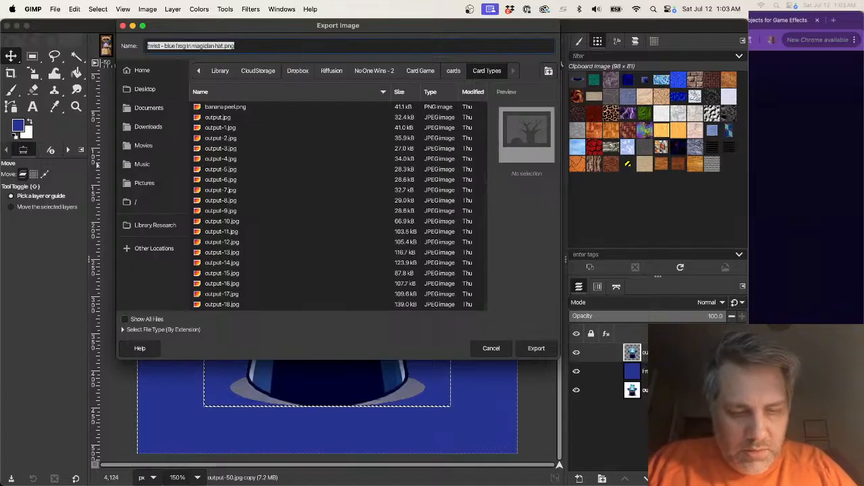
{"action": "left_click", "coordinate": [540, 347]}
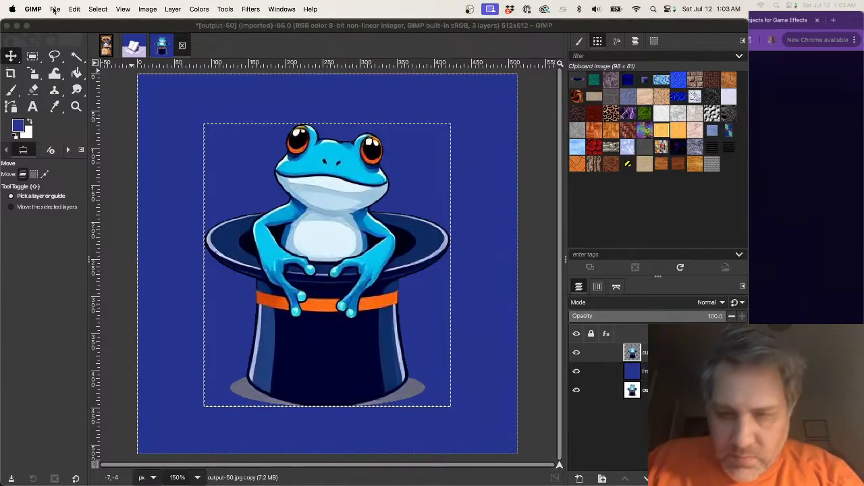
- Hide the solid blue background layer and the original image layer beneath the frog cutout
{"action": "left_click", "coordinate": [575, 371]}
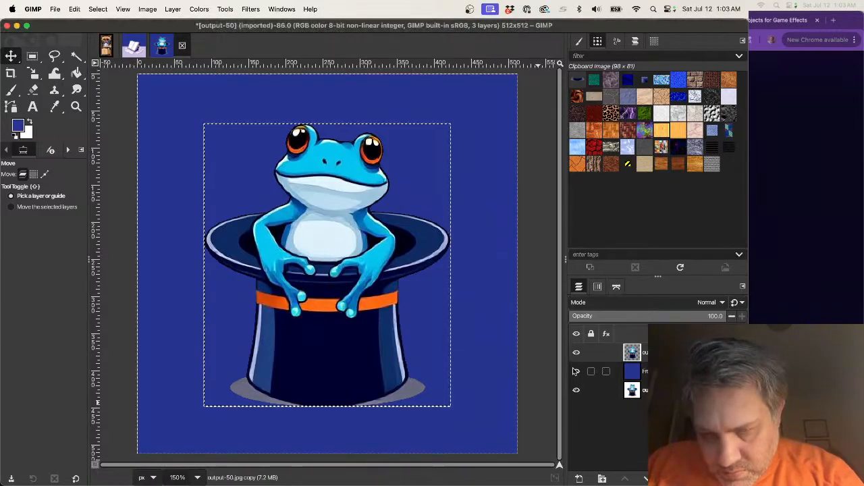
{"action": "left_click", "coordinate": [576, 371]}
{"action": "left_click", "coordinate": [576, 390]}
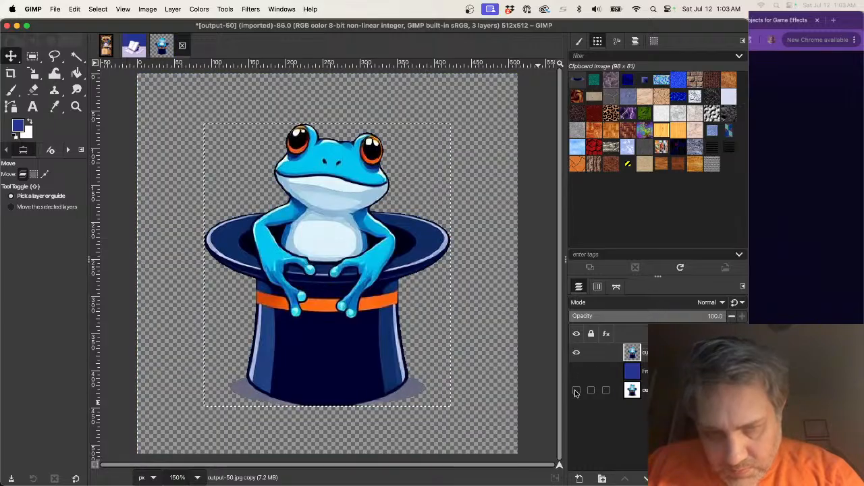
- Export the image to the Card Types folder as "twist - blue frog in magician hat.png" using the copied name
{"action": "left_click", "coordinate": [53, 9]}
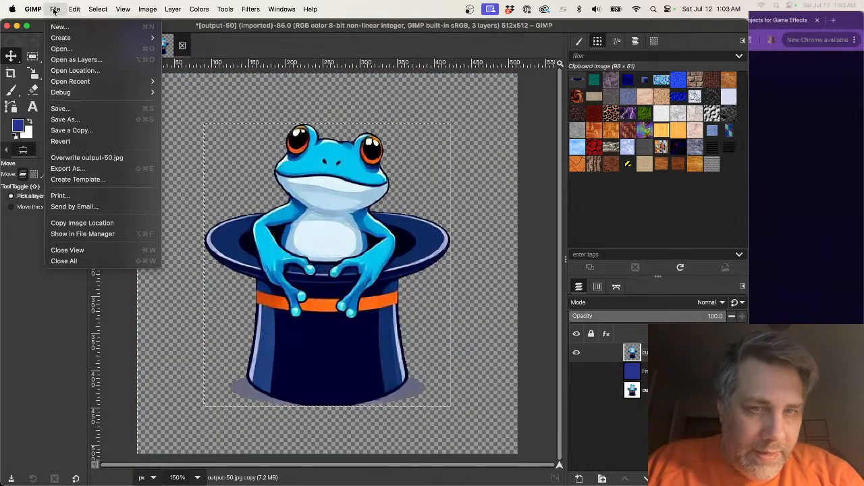
{"action": "left_click", "coordinate": [79, 170]}
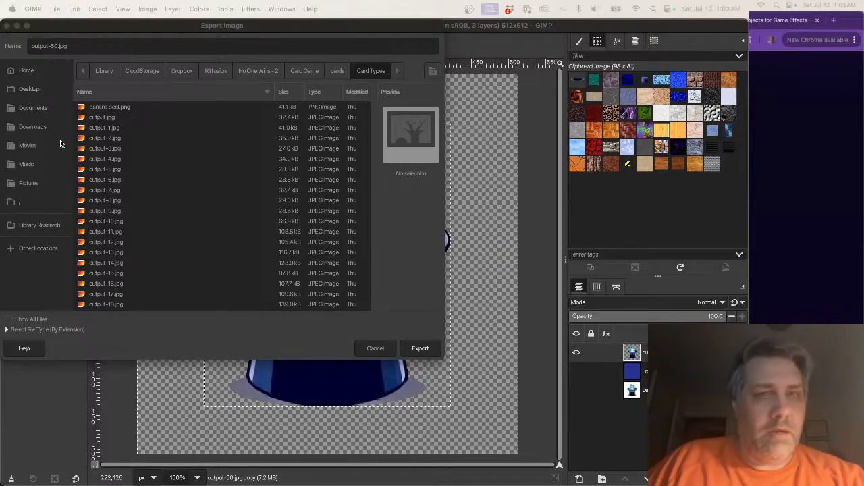
{"action": "key", "text": "super+Tab"}
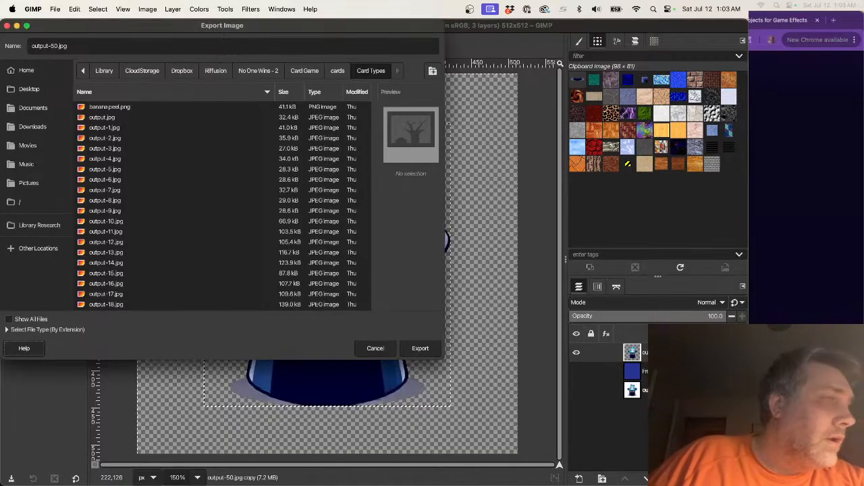
{"action": "scroll", "coordinate": [165, 170], "scroll_direction": "down", "scroll_amount": 10}
{"action": "scroll", "coordinate": [164, 171], "scroll_direction": "up", "scroll_amount": 10}
{"action": "left_click", "coordinate": [130, 45]}
{"action": "triple_click", "coordinate": [130, 45]}
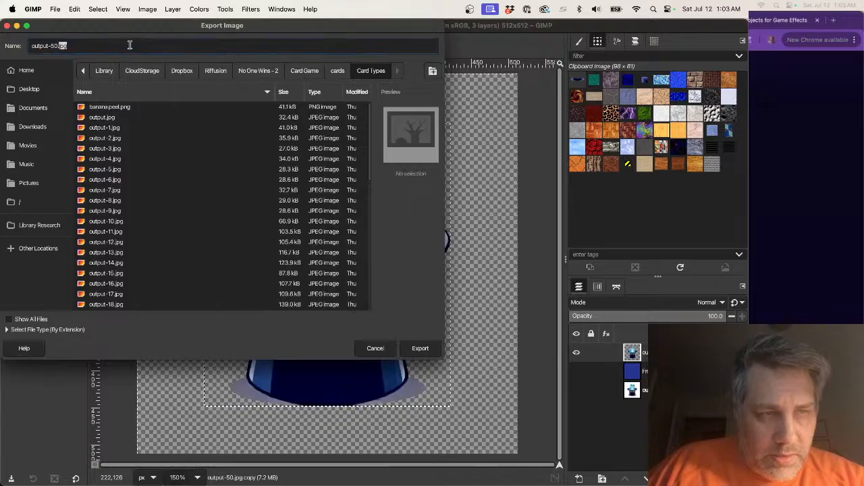
{"action": "key", "text": "super+v"}
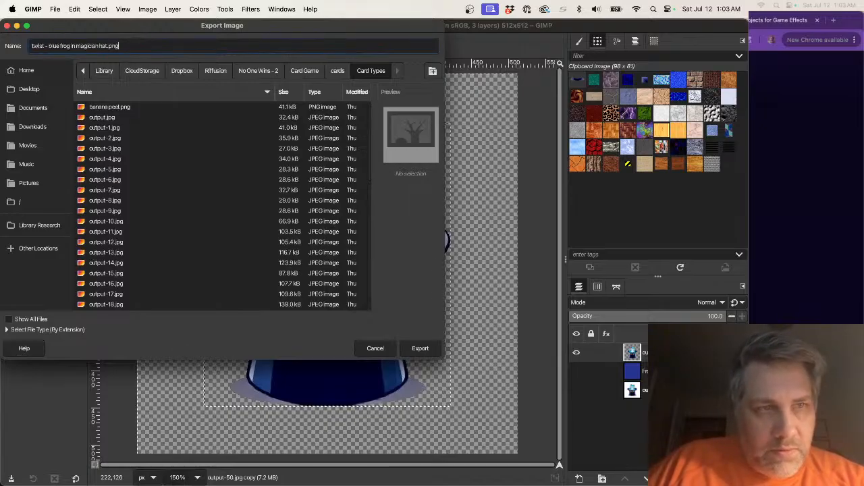
{"action": "left_click", "coordinate": [403, 346]}
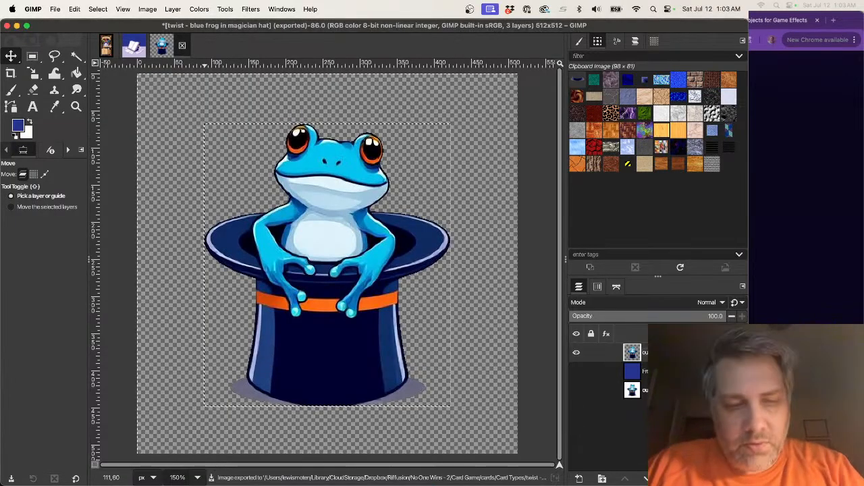
- Save the layered image as "twist - blue frog in magician hat.xcf" in the Card Types folder inside cards
{"action": "key", "text": "super+Tab"}
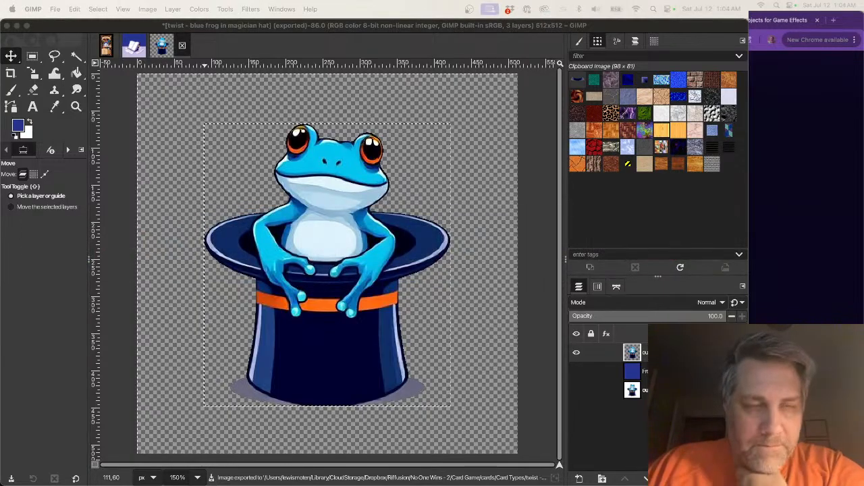
{"action": "left_click", "coordinate": [55, 9]}
{"action": "left_click", "coordinate": [86, 121]}
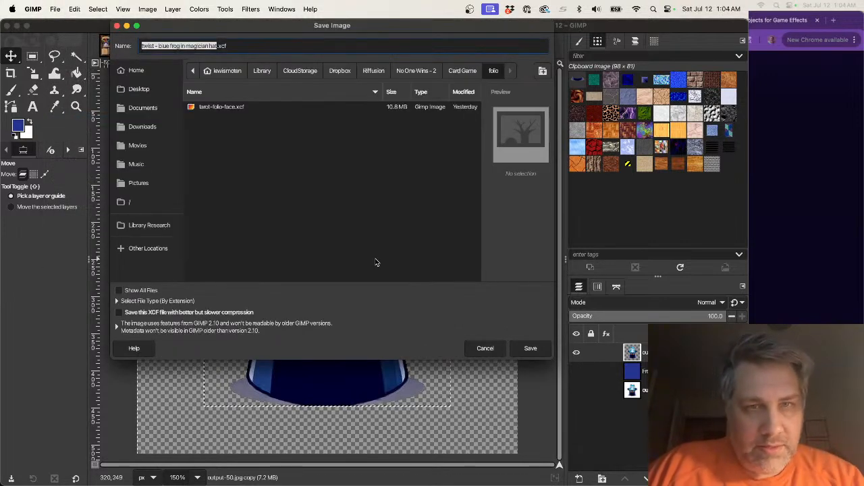
{"action": "left_click", "coordinate": [455, 70]}
{"action": "double_click", "coordinate": [227, 120]}
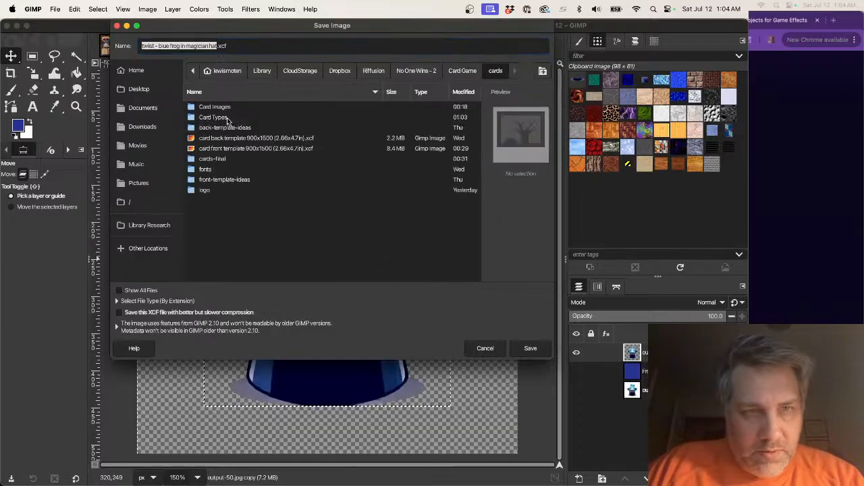
{"action": "double_click", "coordinate": [215, 118]}
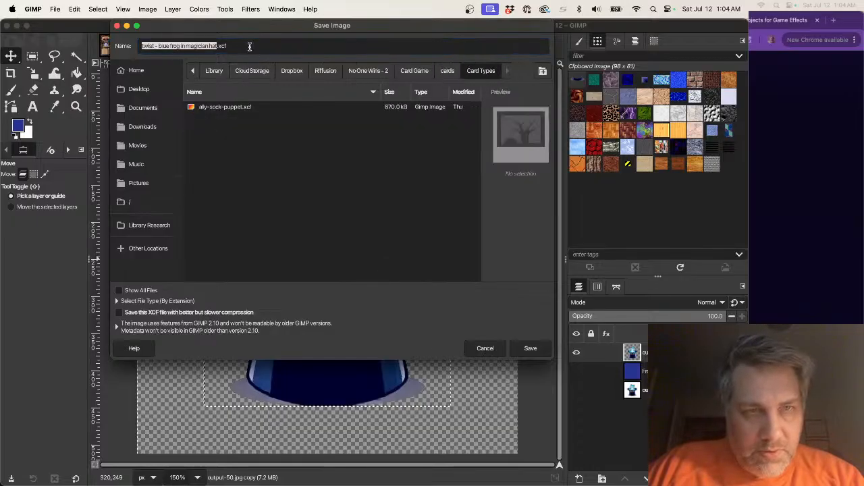
{"action": "left_click", "coordinate": [259, 46]}
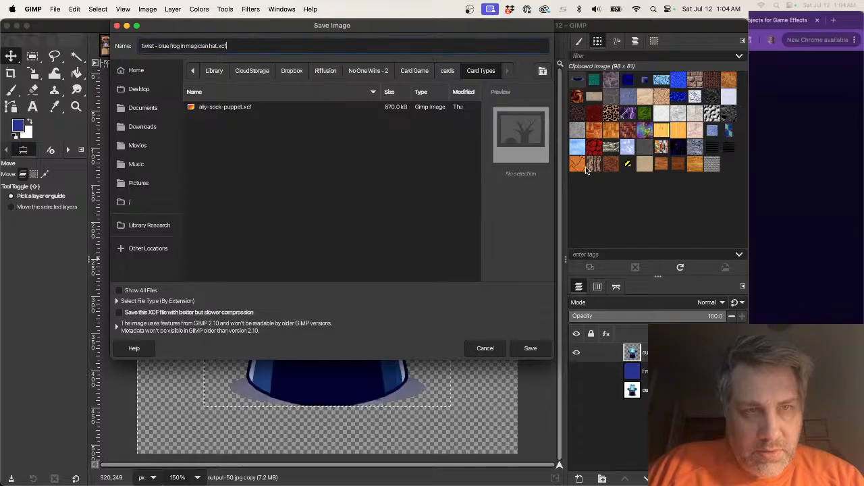
{"action": "left_click", "coordinate": [531, 348]}
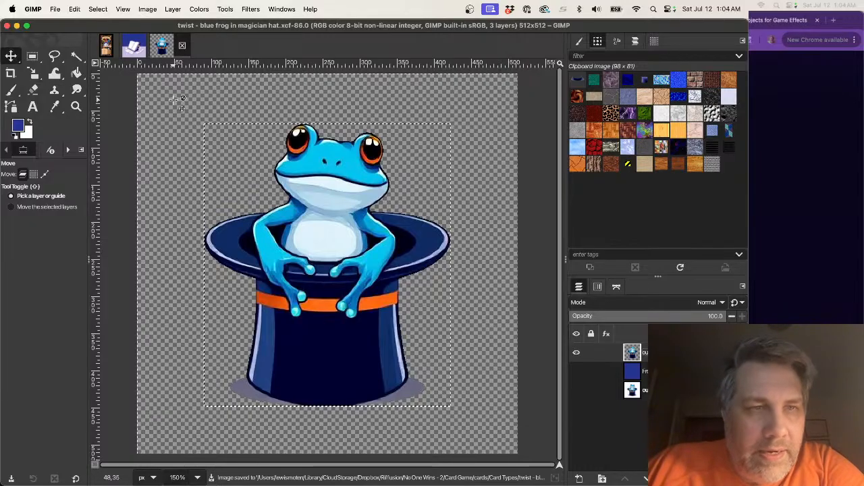
- Close the frog image and the output-51 book image, discarding the book image's unsaved changes
{"action": "left_click", "coordinate": [181, 45]}
{"action": "left_click", "coordinate": [155, 45]}
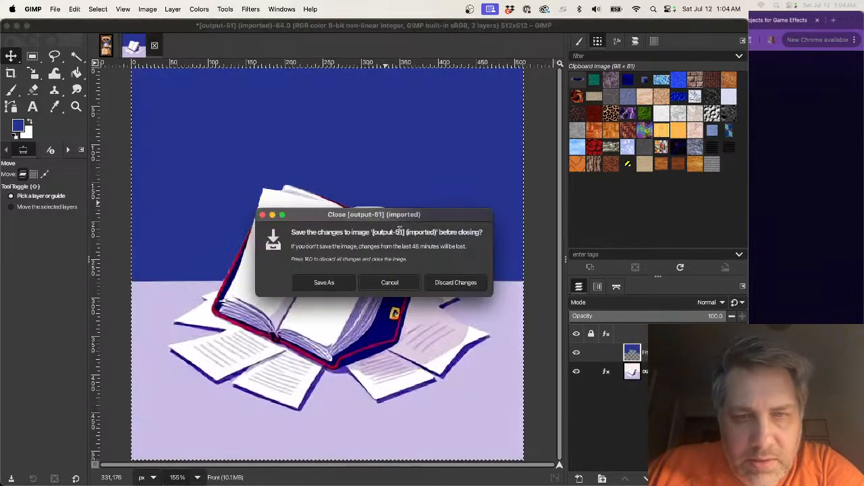
{"action": "left_click", "coordinate": [444, 284]}
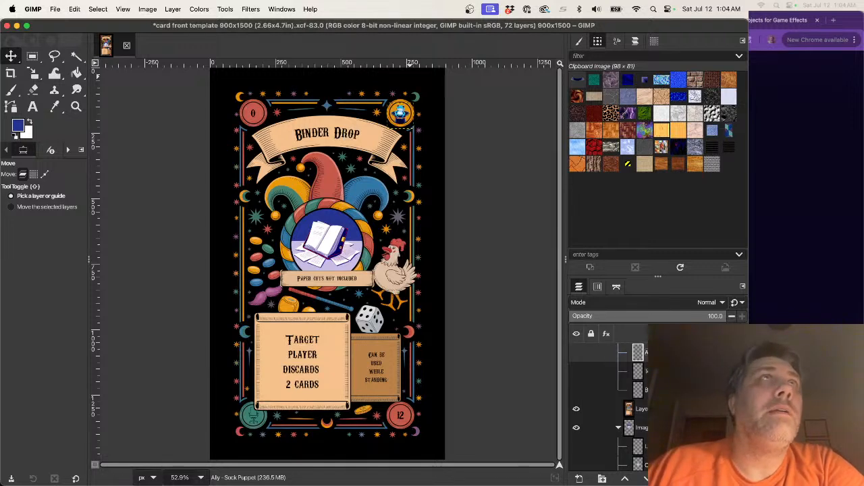
- Collapse the Types layer group in the card front template
{"action": "key", "text": "super+Tab"}
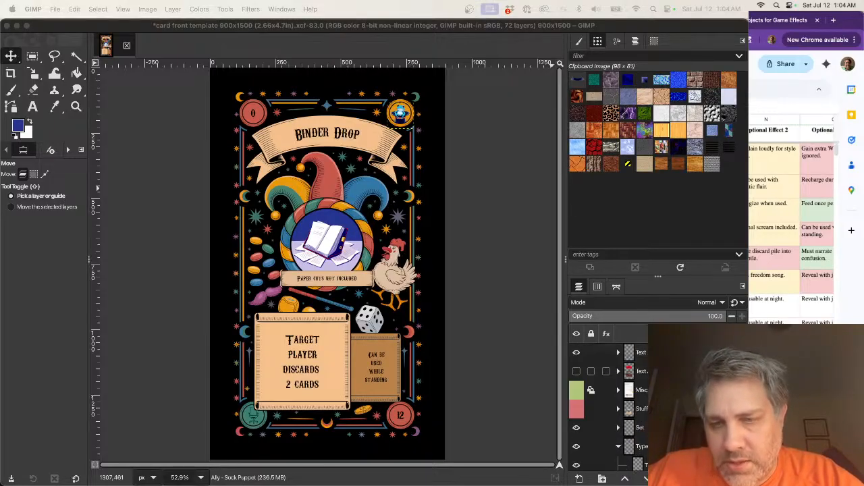
{"action": "scroll", "coordinate": [634, 399], "scroll_direction": "down", "scroll_amount": 1}
{"action": "left_click", "coordinate": [620, 426]}
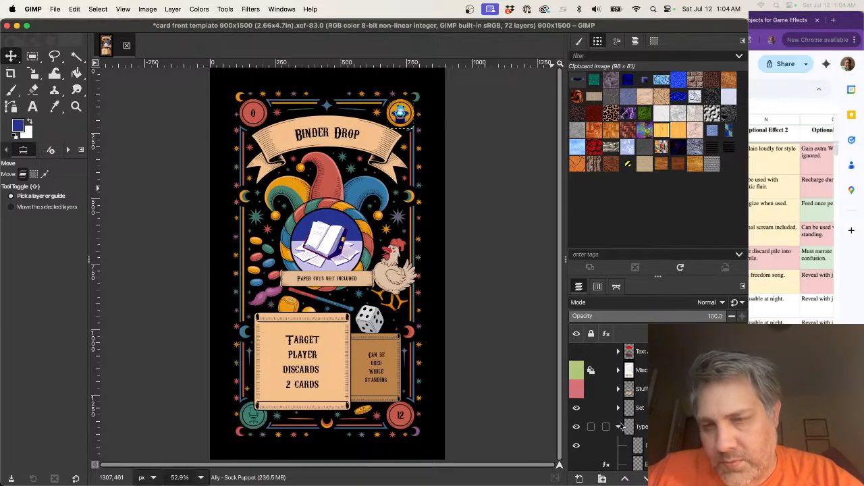
{"action": "left_click", "coordinate": [620, 427]}
{"action": "scroll", "coordinate": [620, 419], "scroll_direction": "down", "scroll_amount": 1}
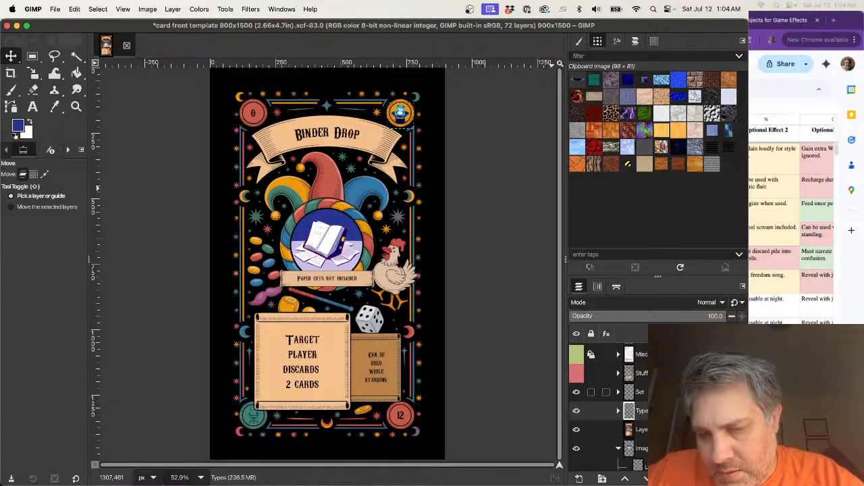
{"action": "scroll", "coordinate": [607, 406], "scroll_direction": "up", "scroll_amount": 2}
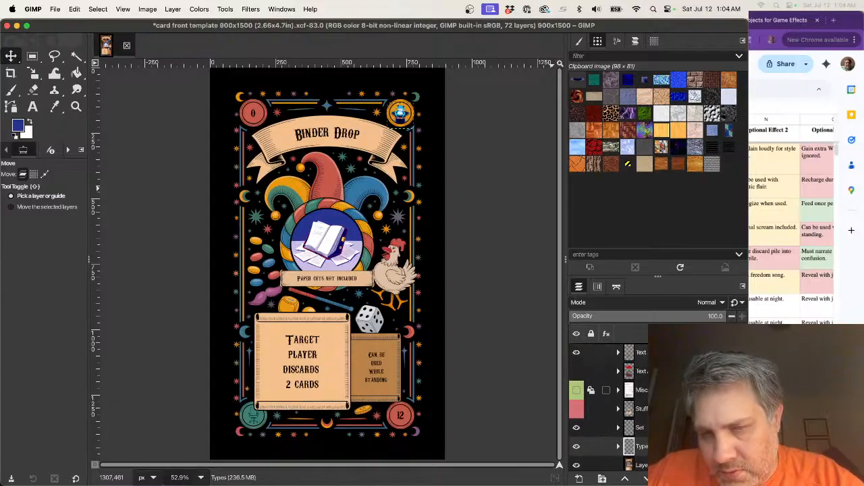
- Expand the Text layer group and its Title subgroup to reach the card title layers
{"action": "left_click", "coordinate": [619, 351]}
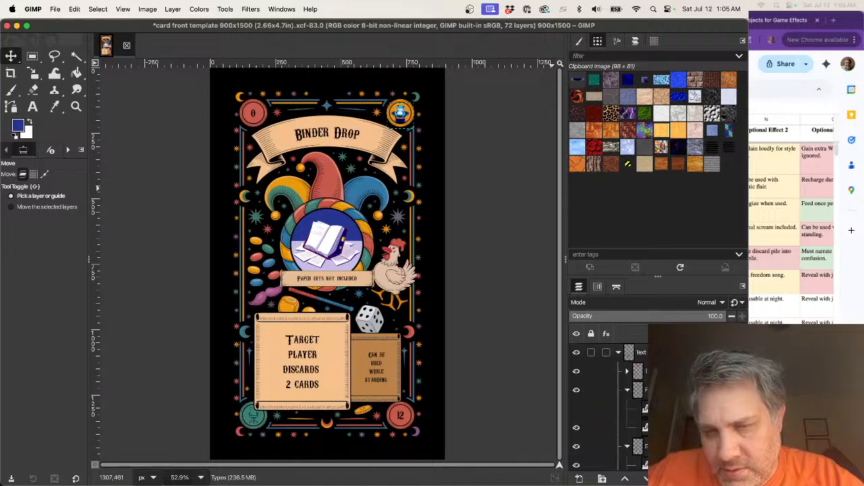
{"action": "left_click", "coordinate": [627, 371]}
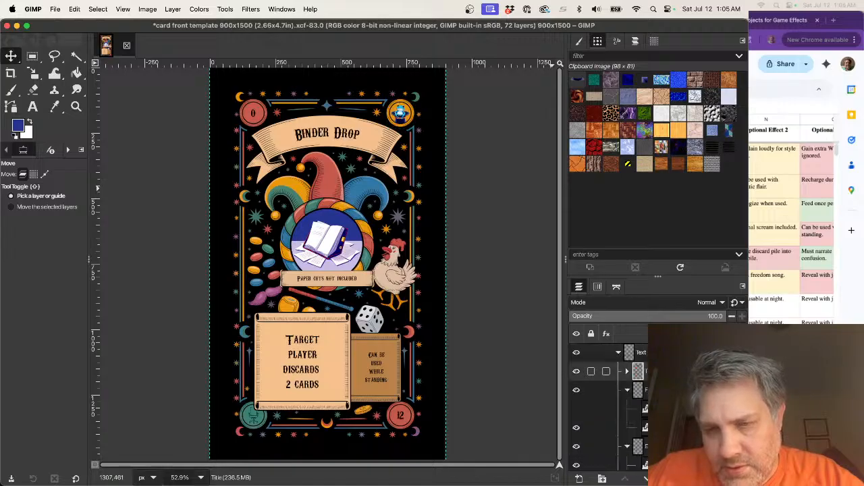
{"action": "left_click", "coordinate": [628, 371]}
{"action": "scroll", "coordinate": [631, 390], "scroll_direction": "down", "scroll_amount": 3}
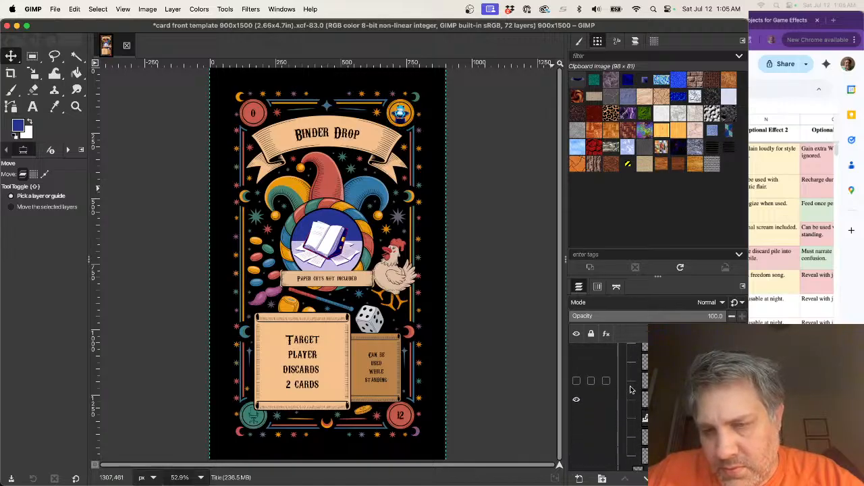
- Hide the currently visible Binder Drop title layer and show the alternate Binder Drop title layer instead
{"action": "left_click", "coordinate": [635, 398]}
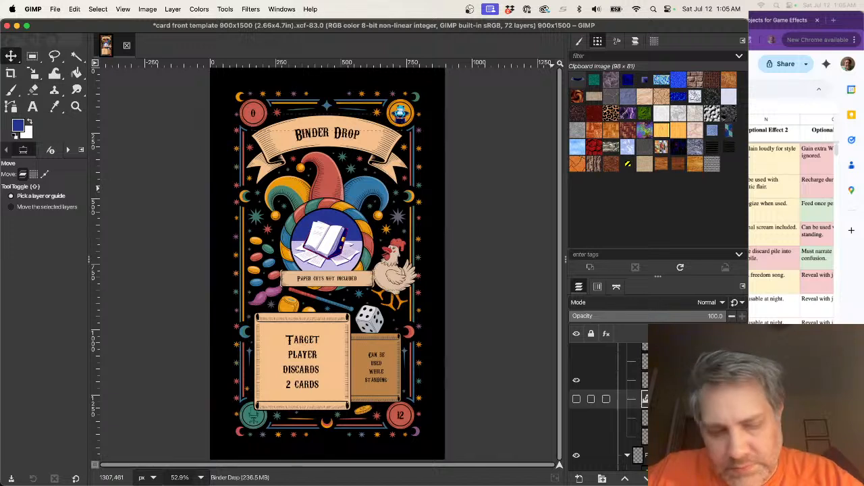
{"action": "left_click", "coordinate": [576, 381]}
{"action": "left_click", "coordinate": [576, 399]}
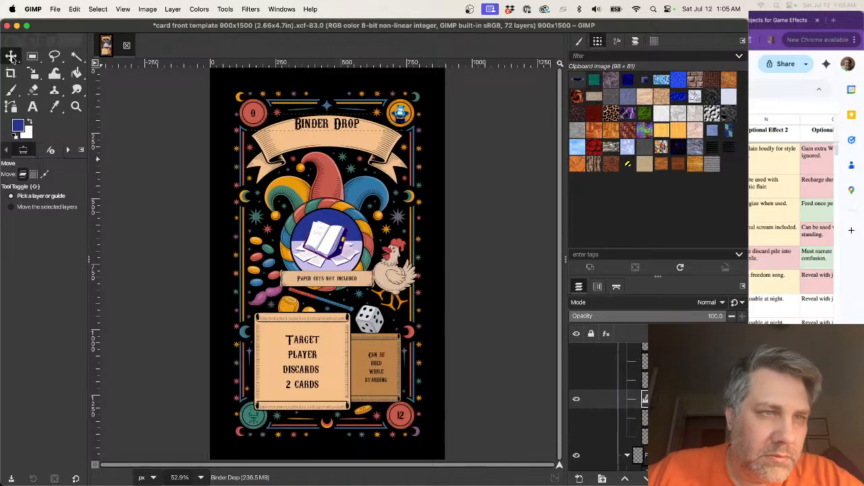
- Move the Binder Drop title layer down so that it sits in the middle of the upper banner
{"action": "key", "text": "shift+Down"}
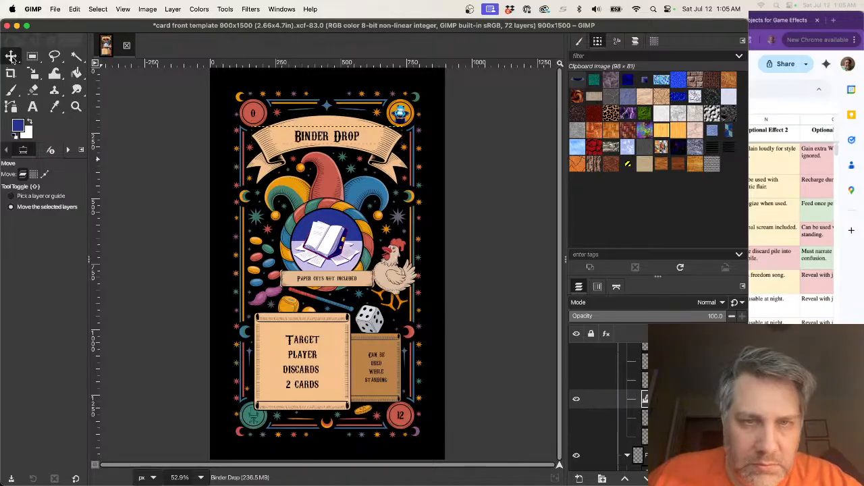
{"action": "key", "text": "Up"}
{"action": "key", "text": "Up"}
{"action": "key", "text": "Up"}
{"action": "key", "text": "Up"}
{"action": "key", "text": "Up"}
{"action": "key", "text": "Up"}
{"action": "key", "text": "Up"}
{"action": "key", "text": "Up"}
{"action": "key", "text": "Up"}
{"action": "key", "text": "Up"}
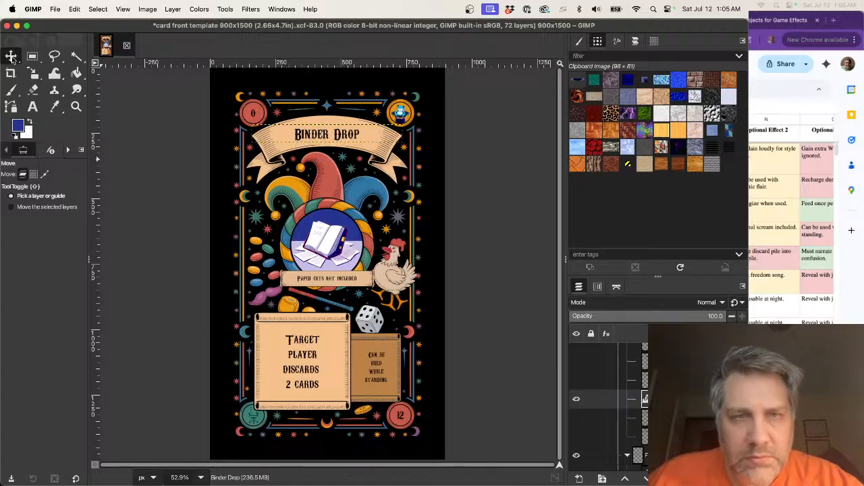
{"action": "key", "text": "Up"}
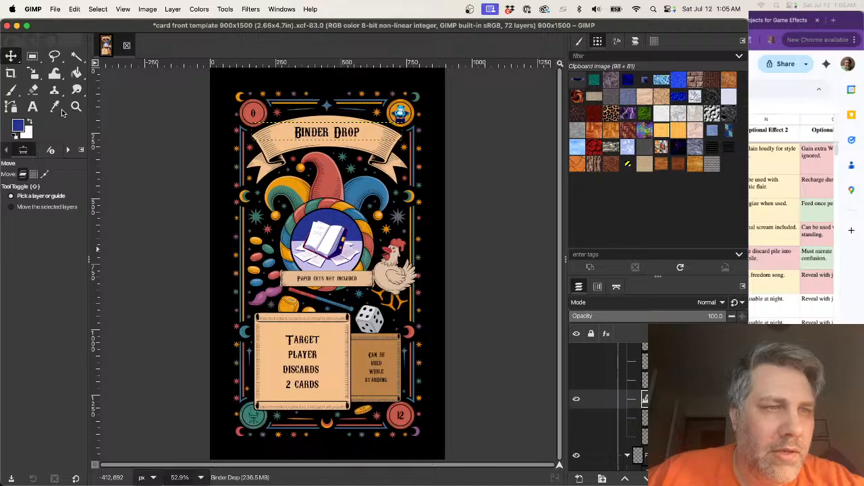
- Reset the foreground color to black and replace the Binder Drop title text with "Policy Update"
{"action": "left_click", "coordinate": [16, 135]}
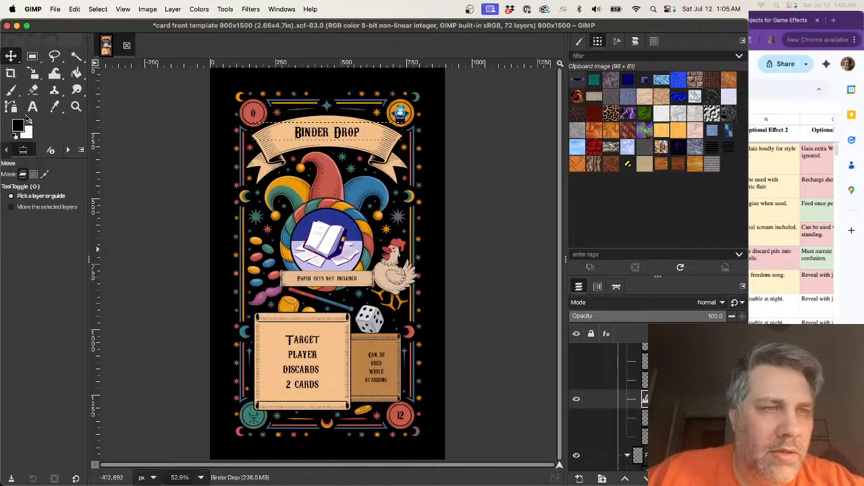
{"action": "left_click", "coordinate": [32, 106]}
{"action": "left_click", "coordinate": [306, 131]}
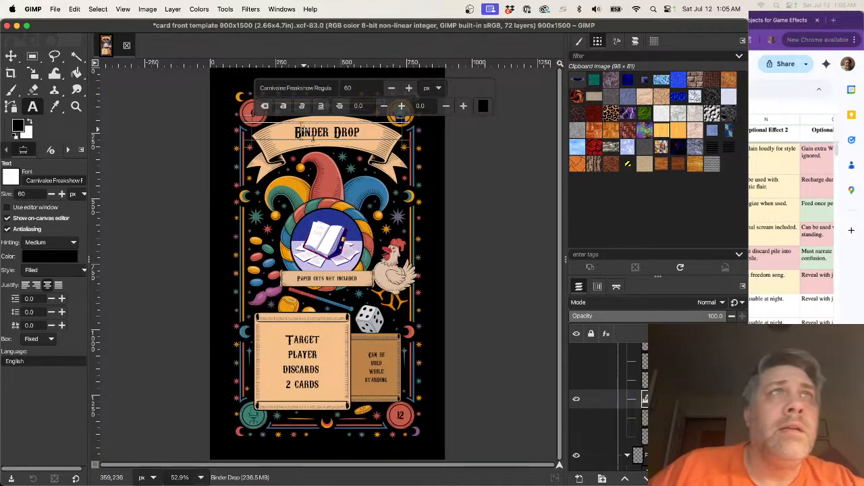
{"action": "type", "text": "Polic"}
{"action": "type", "text": "y Update"}
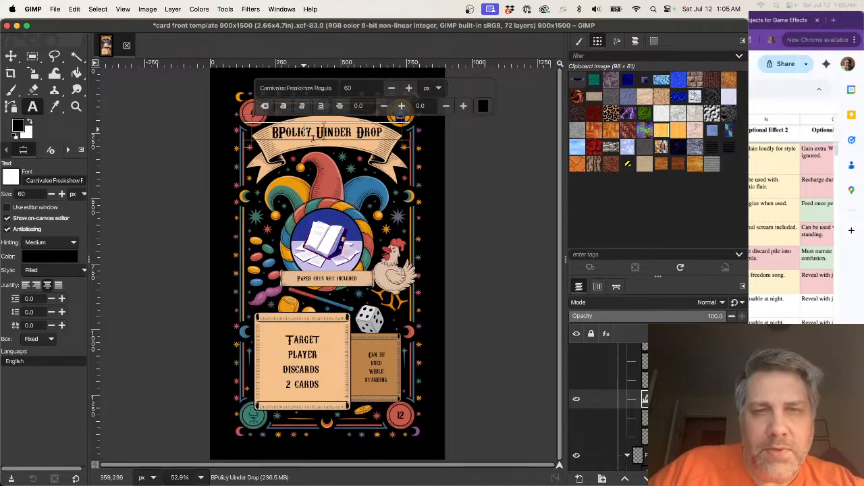
{"action": "key", "text": "shift+Right"}
{"action": "key", "text": "shift+Right"}
{"action": "key", "text": "shift+Right"}
{"action": "key", "text": "shift+Right"}
{"action": "key", "text": "shift+Right"}
{"action": "key", "text": "shift+Right"}
{"action": "key", "text": "shift+Right"}
{"action": "key", "text": "shift+Right"}
{"action": "key", "text": "shift+Right"}
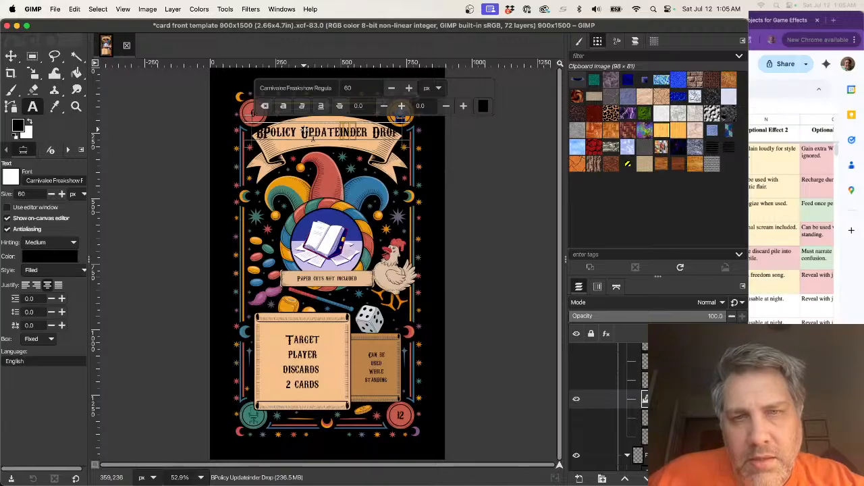
{"action": "key", "text": "BackSpace"}
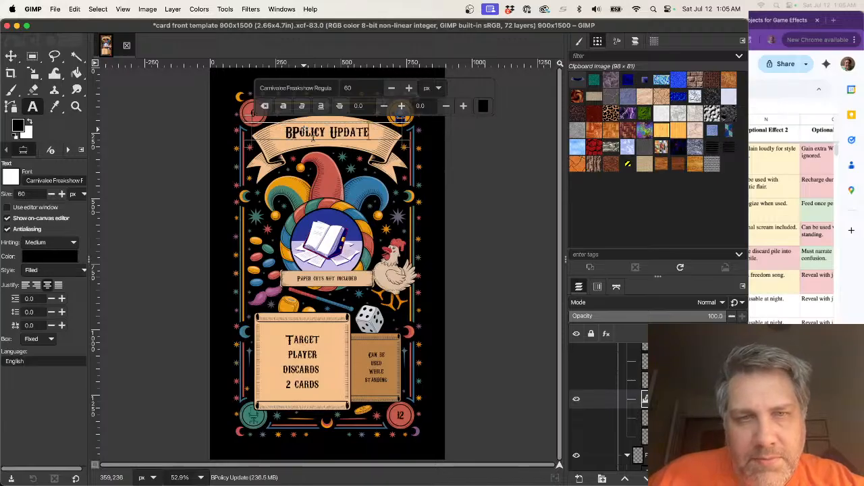
{"action": "key", "text": "Left"}
{"action": "key", "text": "Left"}
{"action": "key", "text": "Left"}
{"action": "key", "text": "Left"}
{"action": "key", "text": "Left"}
{"action": "key", "text": "Left"}
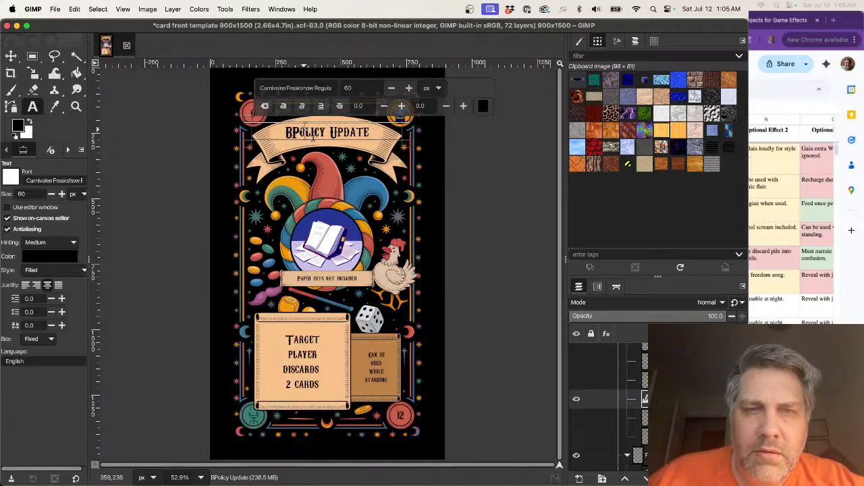
{"action": "key", "text": "BackSpace"}
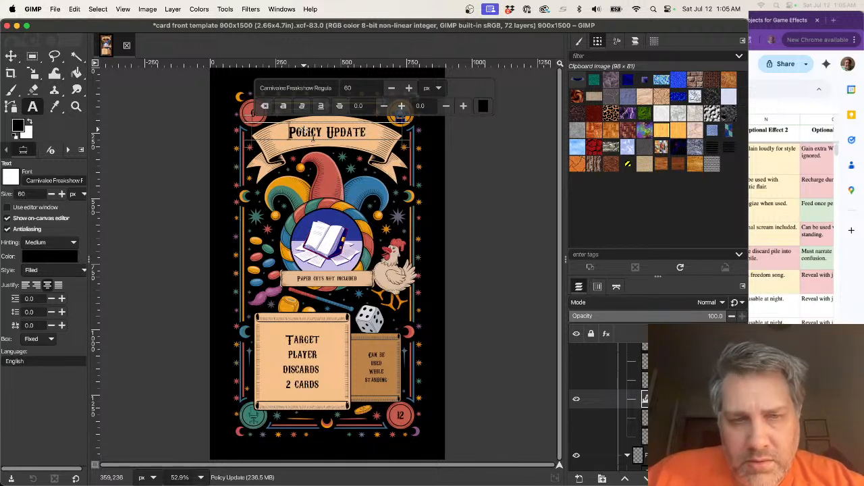
- Switch to the Bizarre & Unbalanced Cards sheet in Chrome and review the Twist row's title and flavor text options
{"action": "left_click", "coordinate": [322, 287]}
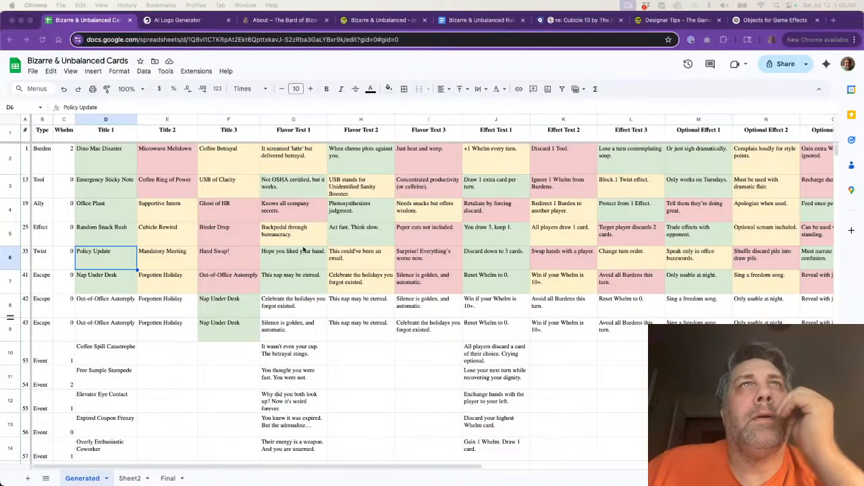
{"action": "left_click", "coordinate": [302, 261]}
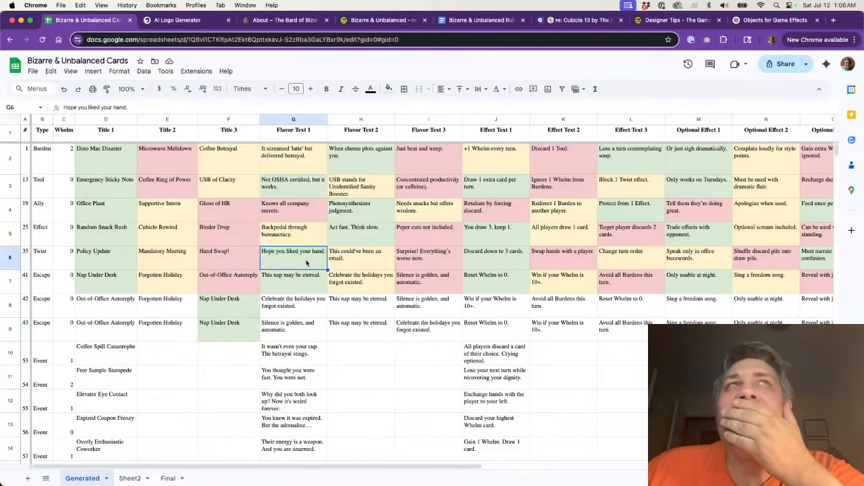
{"action": "left_click", "coordinate": [227, 262]}
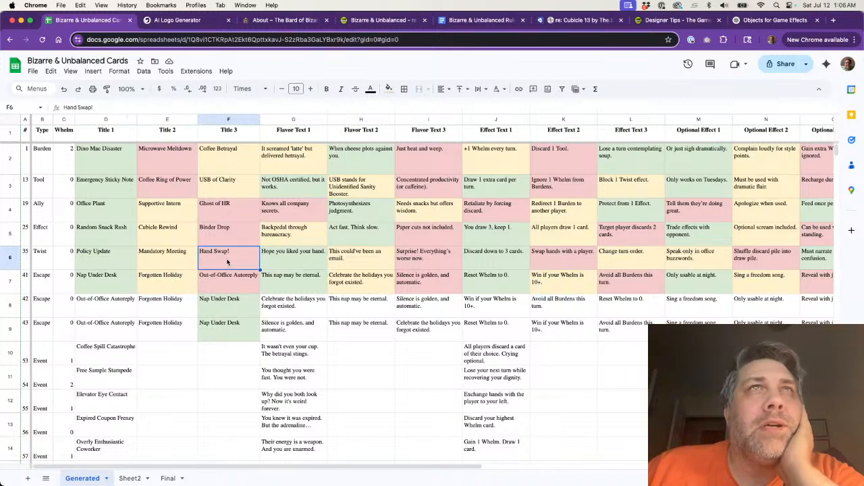
{"action": "left_click", "coordinate": [287, 257]}
{"action": "left_click", "coordinate": [429, 258]}
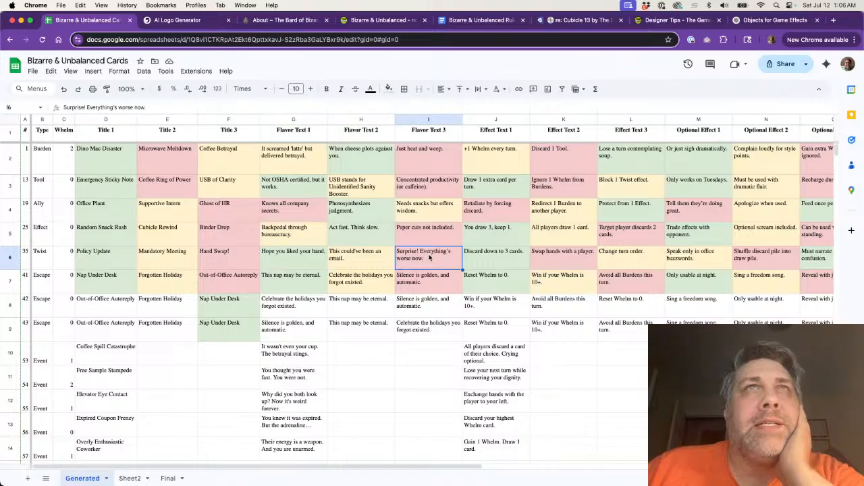
{"action": "left_click", "coordinate": [118, 262]}
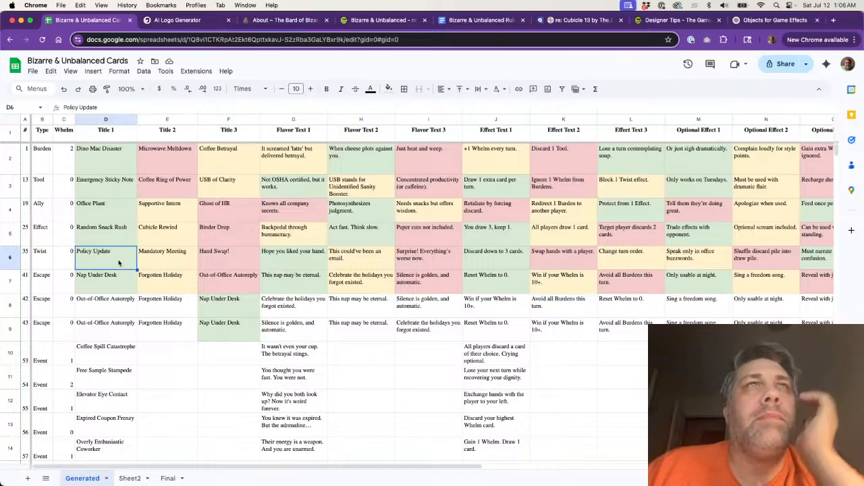
- In the Twist row, fill the Flavor Text 1 cell with light red and the Flavor Text 3 cell with light green
{"action": "left_click", "coordinate": [274, 263]}
{"action": "left_click", "coordinate": [384, 90]}
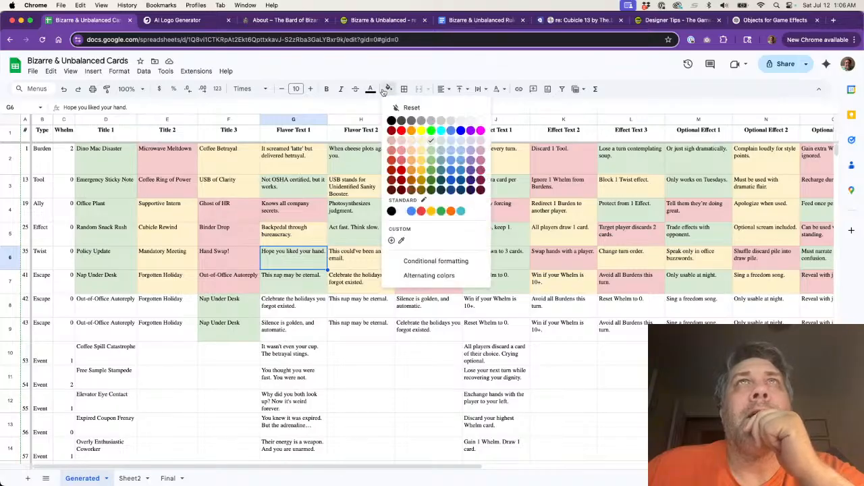
{"action": "left_click", "coordinate": [402, 145]}
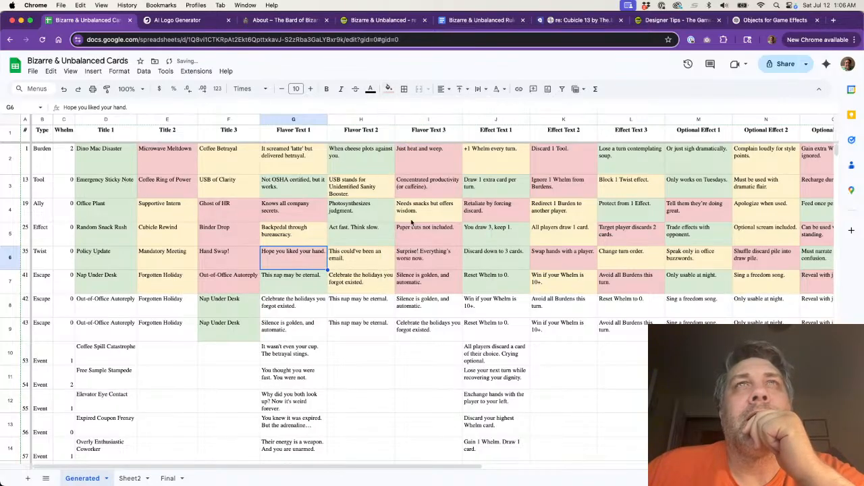
{"action": "left_click", "coordinate": [412, 264]}
{"action": "left_click", "coordinate": [388, 88]}
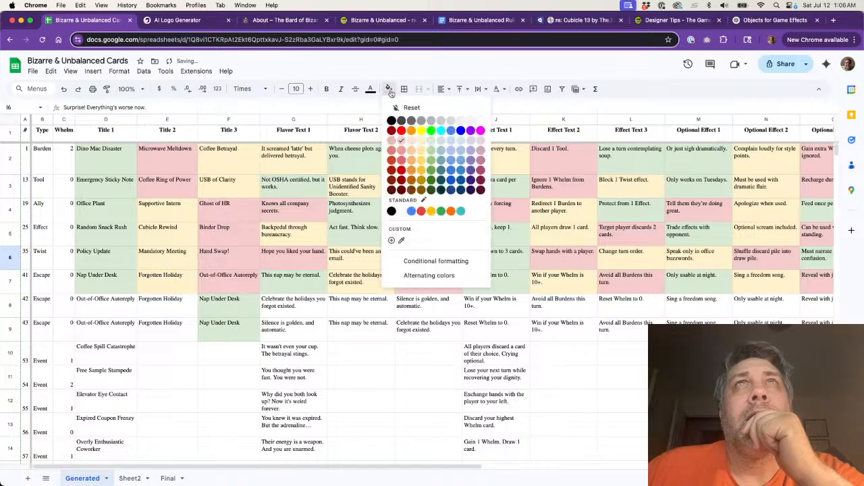
{"action": "left_click", "coordinate": [428, 141]}
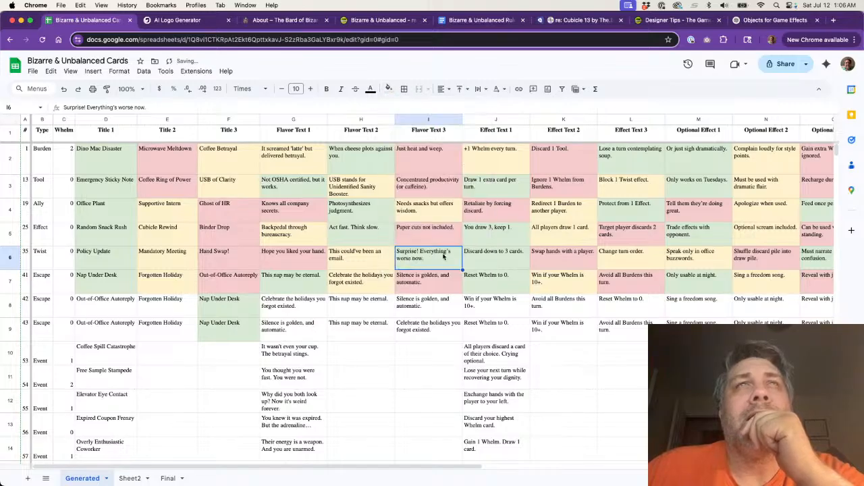
{"action": "left_click", "coordinate": [121, 255]}
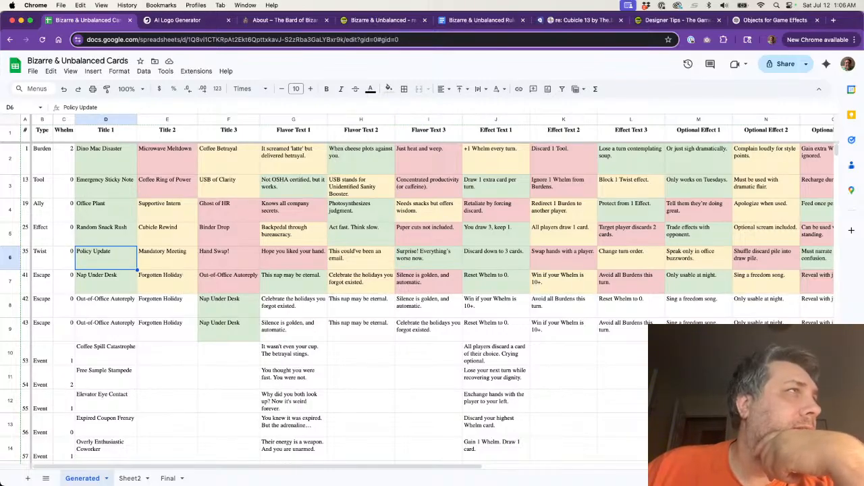
- Switch back to GIMP and replace the one-line flavor text "Paper cuts not included" with "Suprise!"
{"action": "key", "text": "super+Tab"}
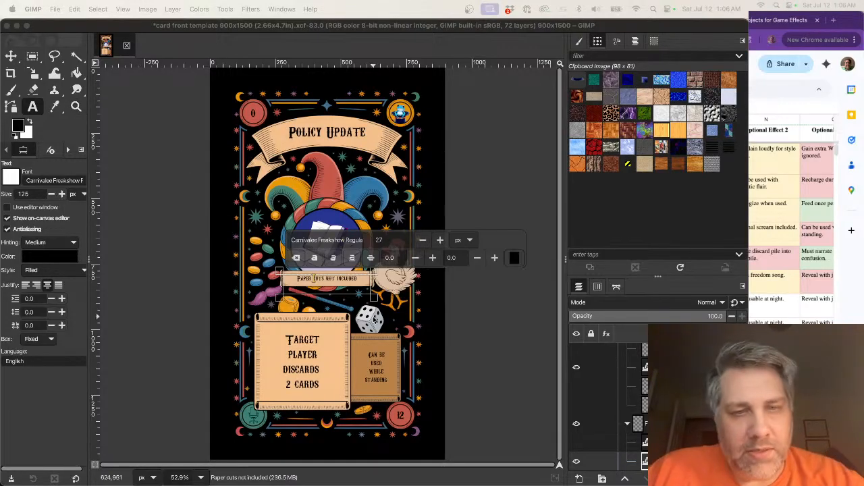
{"action": "left_click", "coordinate": [305, 279]}
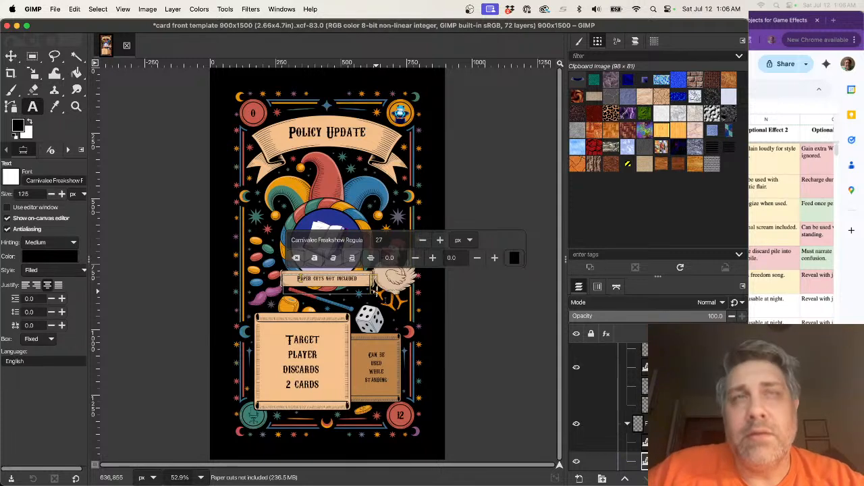
{"action": "type", "text": "Suprisel"}
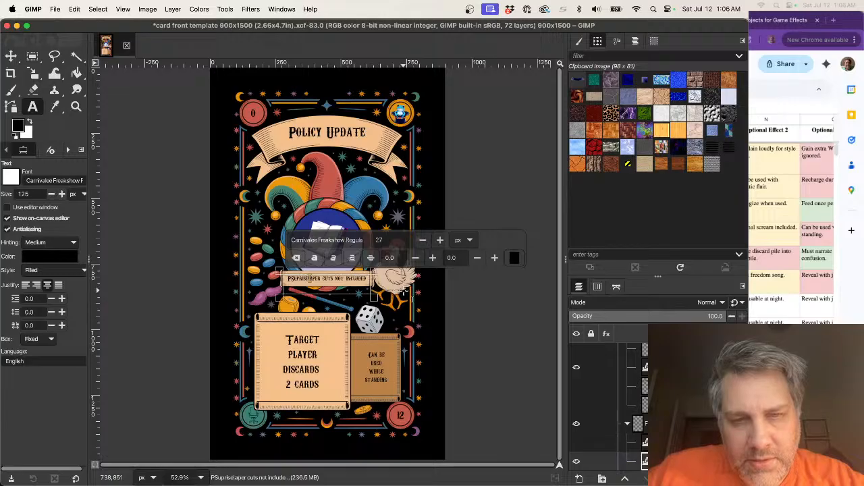
{"action": "key", "text": "Delete"}
{"action": "key", "text": "Delete"}
{"action": "key", "text": "Delete"}
{"action": "key", "text": "Delete"}
{"action": "key", "text": "Delete"}
{"action": "key", "text": "Delete"}
{"action": "key", "text": "Delete"}
{"action": "key", "text": "Delete"}
{"action": "key", "text": "Delete"}
{"action": "key", "text": "Delete"}
{"action": "key", "text": "Delete"}
{"action": "key", "text": "Delete"}
{"action": "key", "text": "Delete"}
{"action": "key", "text": "Delete"}
{"action": "key", "text": "Delete"}
{"action": "key", "text": "Delete"}
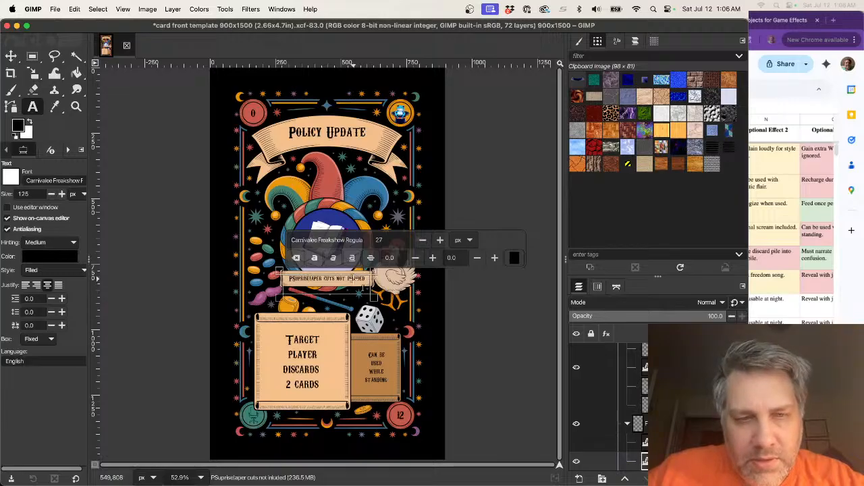
{"action": "key", "text": "Delete"}
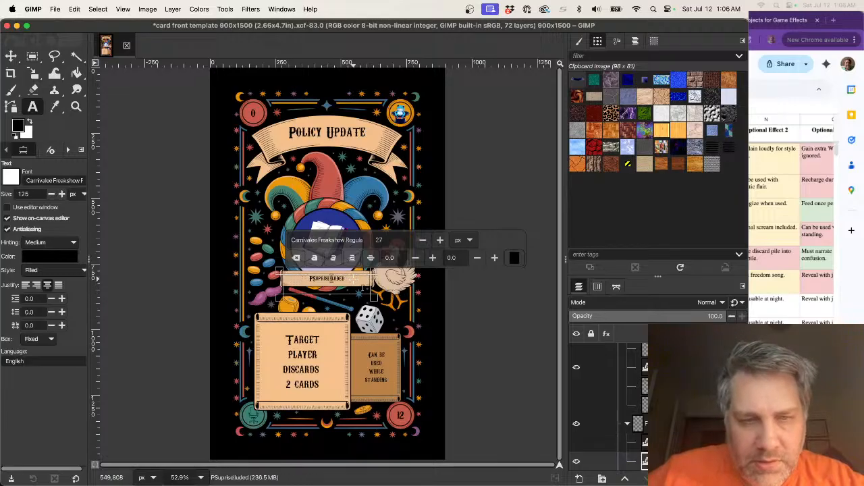
{"action": "key", "text": "Delete"}
{"action": "key", "text": "Delete"}
{"action": "key", "text": "Delete"}
{"action": "key", "text": "Delete"}
{"action": "key", "text": "Delete"}
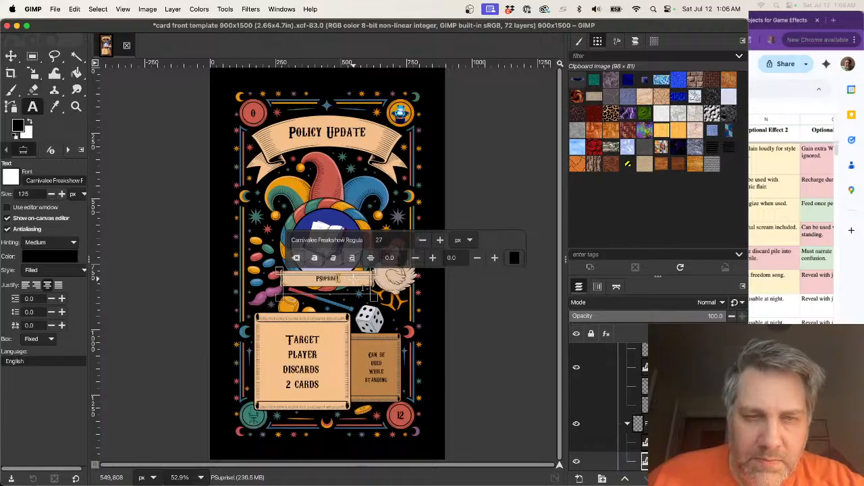
{"action": "key", "text": "BackSpace"}
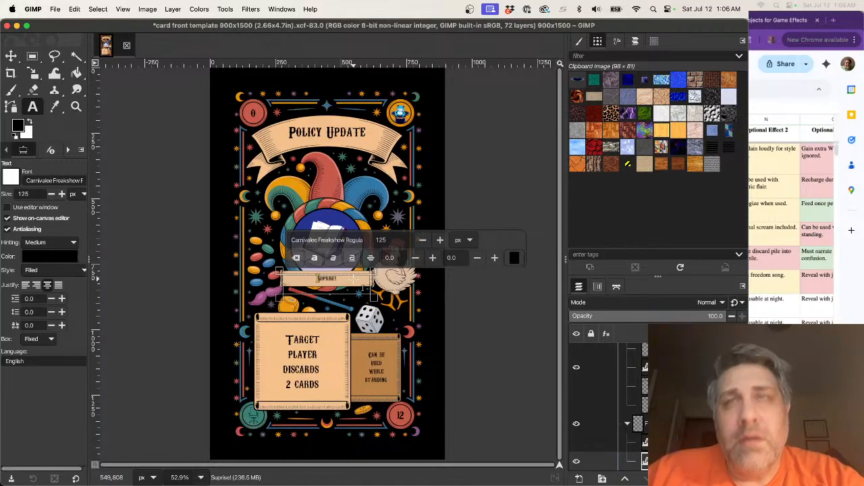
- Hide the one-line flavor text layer and show the two-line "Paper cuts not included" layer
{"action": "scroll", "coordinate": [601, 398], "scroll_direction": "down", "scroll_amount": 3}
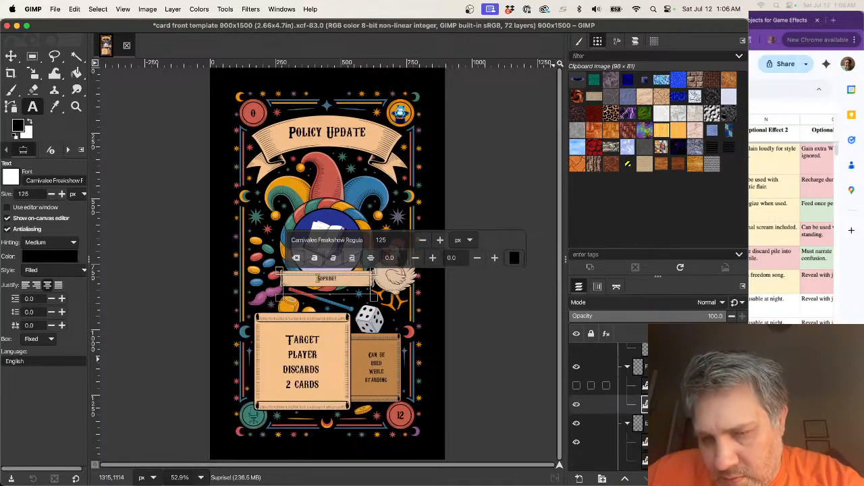
{"action": "left_click", "coordinate": [576, 398]}
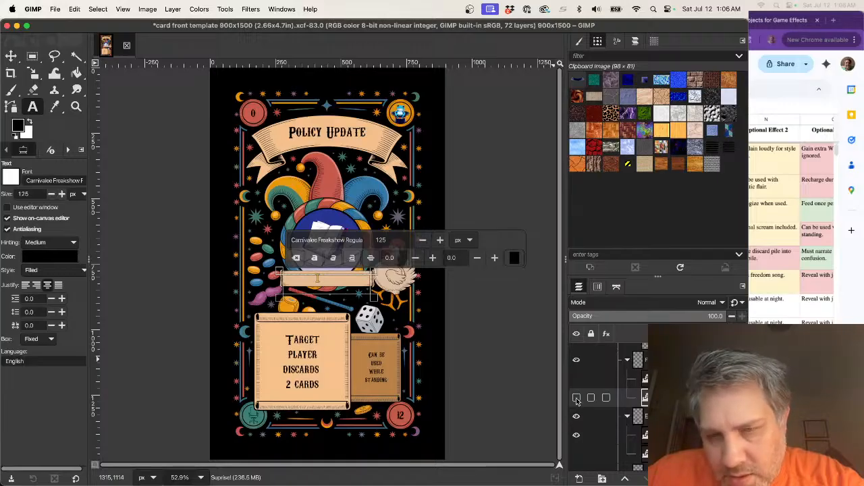
{"action": "left_click", "coordinate": [576, 379]}
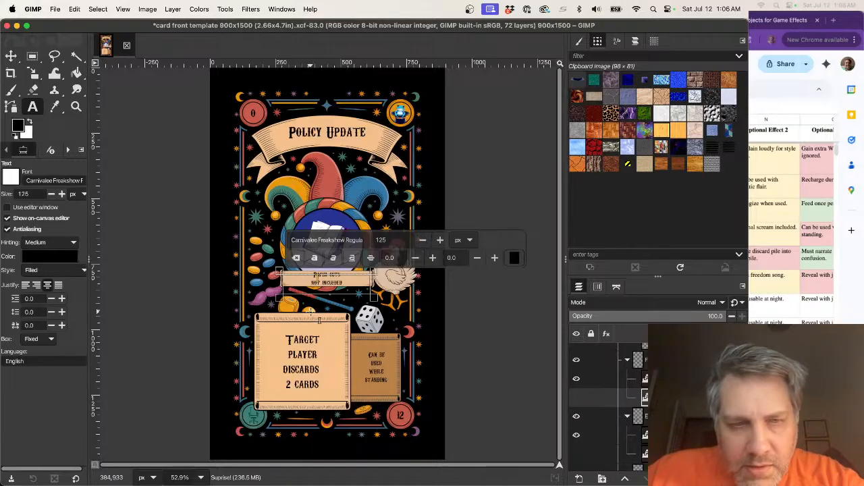
- Replace the first line of the two-line flavor text, "Paper cuts", with "Suprise!"
{"action": "left_click", "coordinate": [363, 285]}
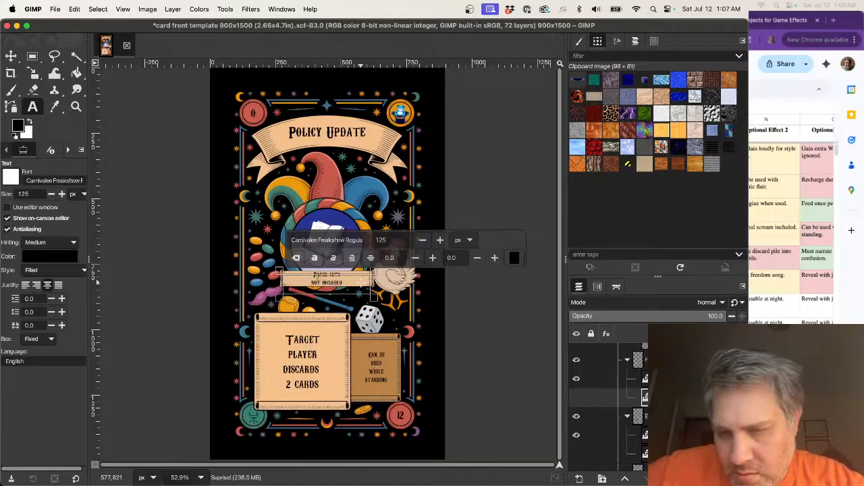
{"action": "left_click", "coordinate": [611, 379]}
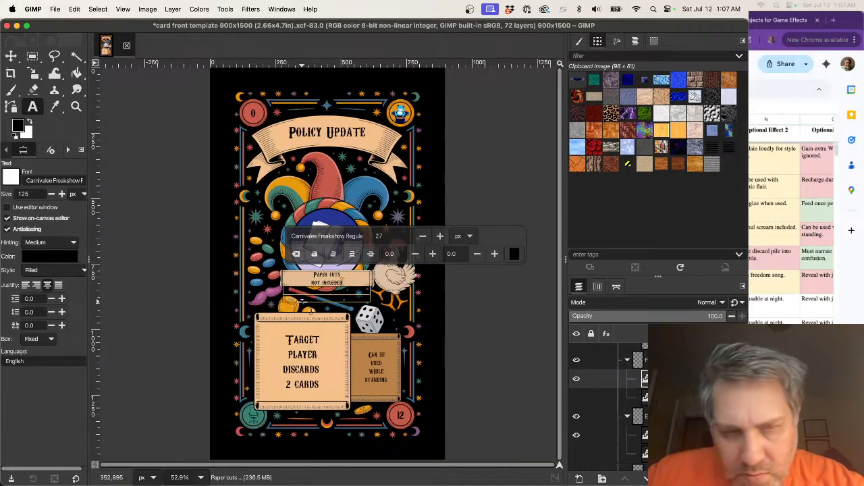
{"action": "type", "text": "Suprise!"}
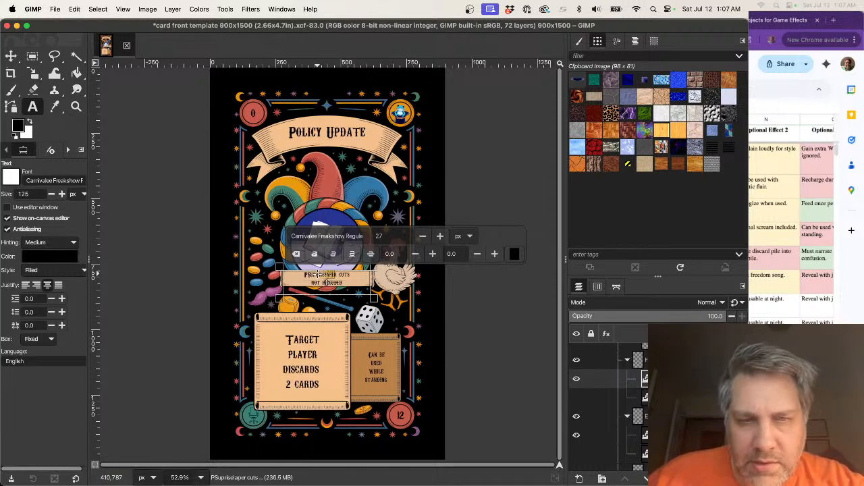
{"action": "key", "text": "Delete"}
{"action": "key", "text": "Delete"}
{"action": "key", "text": "Delete"}
{"action": "key", "text": "Delete"}
{"action": "key", "text": "Delete"}
{"action": "key", "text": "Delete"}
{"action": "key", "text": "Delete"}
{"action": "key", "text": "Delete"}
{"action": "key", "text": "Delete"}
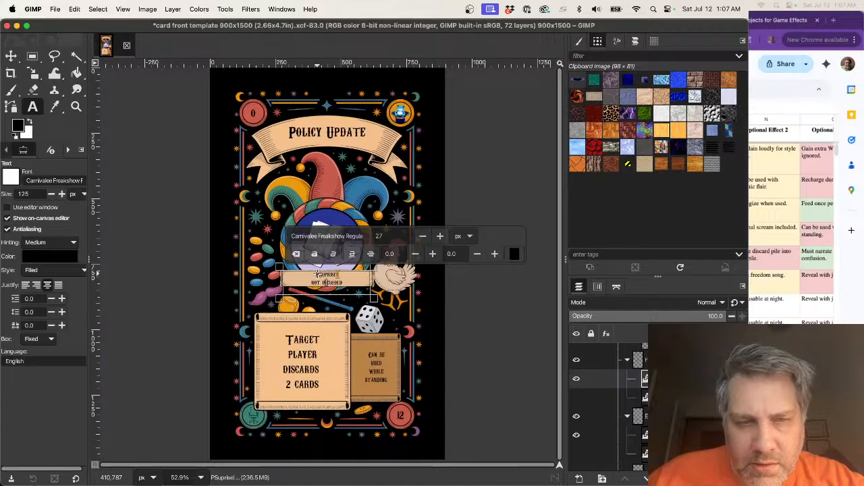
{"action": "key", "text": "BackSpace"}
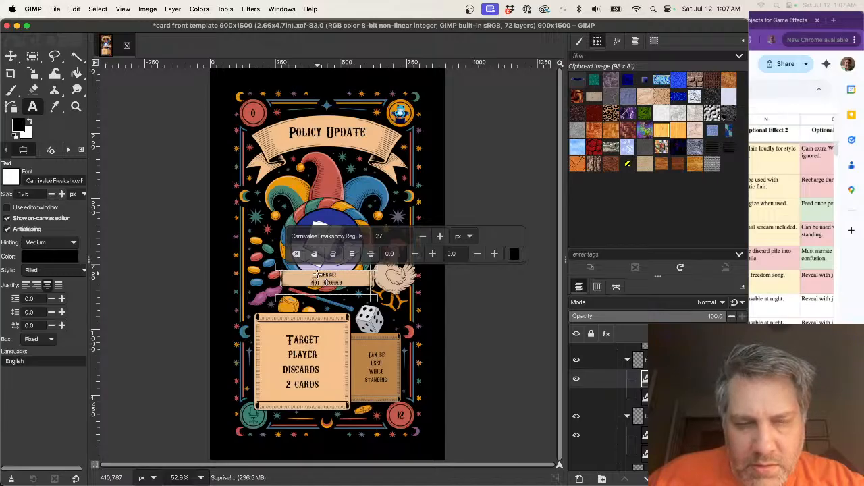
- Replace the second flavor text line, "not included", with "Everything's worse now"
{"action": "type", "text": "Everything"}
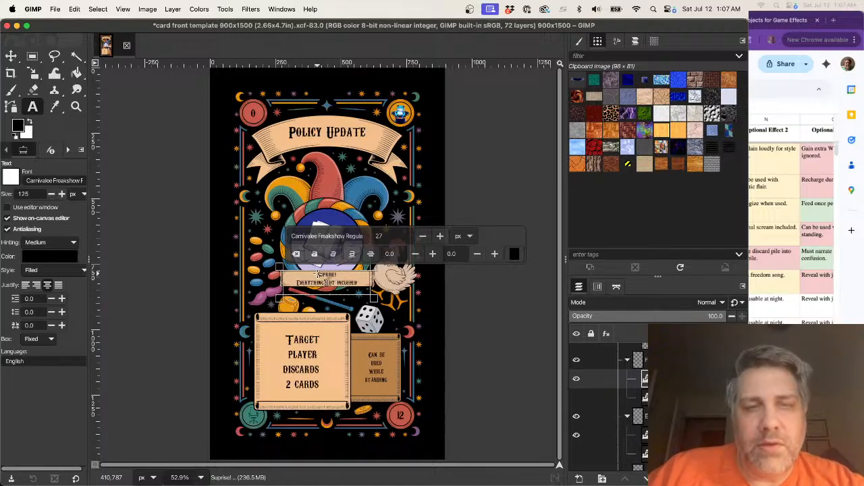
{"action": "key", "text": "BackSpace"}
{"action": "type", "text": "'s worse "}
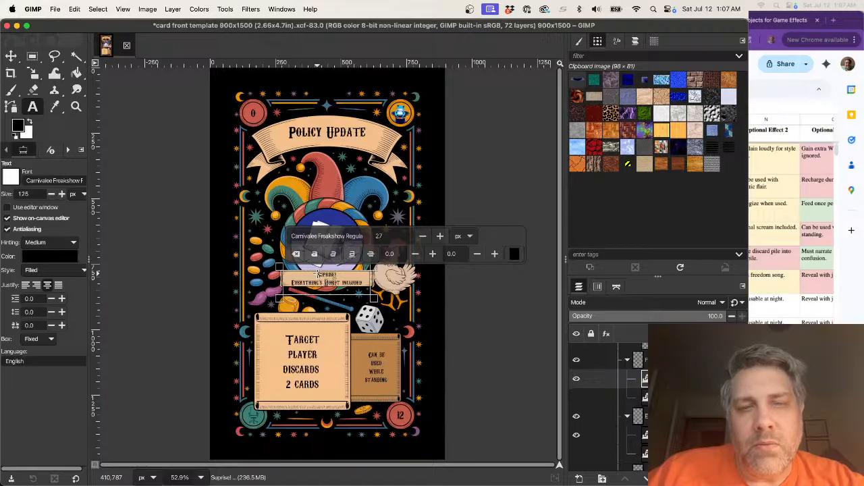
{"action": "type", "text": "now,"}
{"action": "key", "text": "shift+Right"}
{"action": "key", "text": "shift+Right"}
{"action": "key", "text": "shift+Right"}
{"action": "key", "text": "shift+Right"}
{"action": "key", "text": "shift+Right"}
{"action": "key", "text": "BackSpace"}
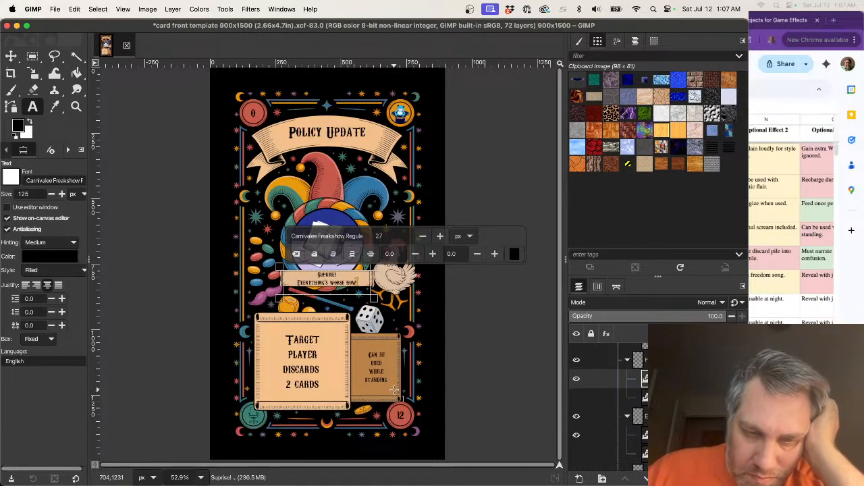
- Collapse the Flavor layer group, select the main effect text layer, and check the optional effect columns in the card sheet
{"action": "left_click", "coordinate": [627, 363]}
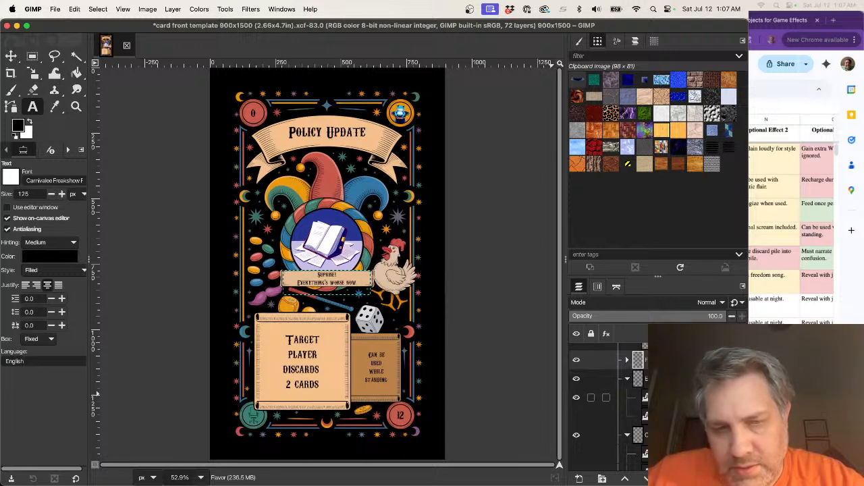
{"action": "left_click", "coordinate": [645, 398]}
{"action": "scroll", "coordinate": [791, 223], "scroll_direction": "right", "scroll_amount": 1}
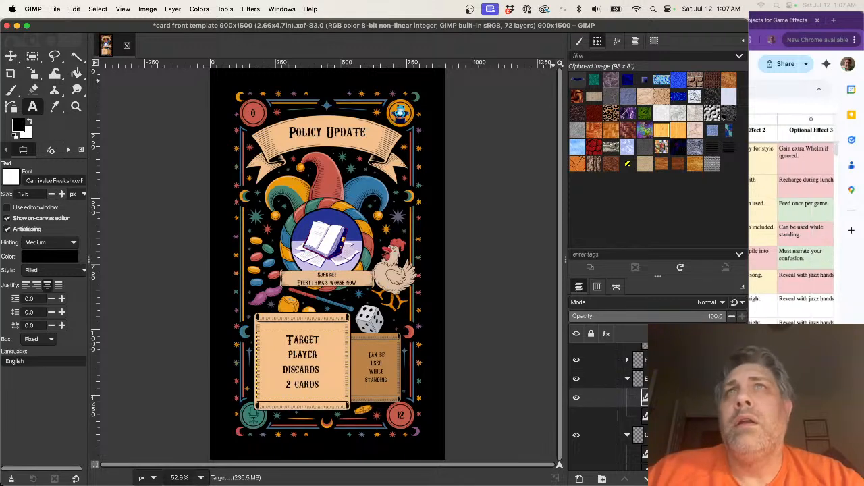
{"action": "scroll", "coordinate": [792, 223], "scroll_direction": "right", "scroll_amount": 3}
{"action": "scroll", "coordinate": [791, 223], "scroll_direction": "left", "scroll_amount": 3}
{"action": "scroll", "coordinate": [791, 223], "scroll_direction": "left", "scroll_amount": 1}
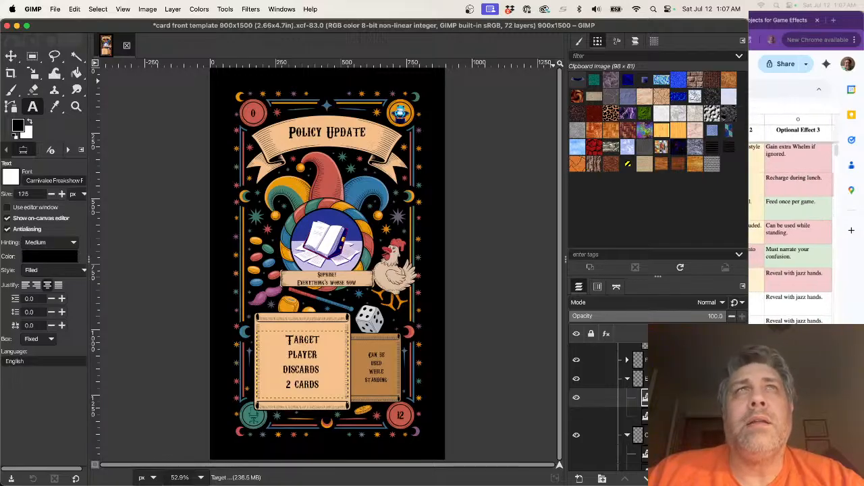
{"action": "key", "text": "super+Tab"}
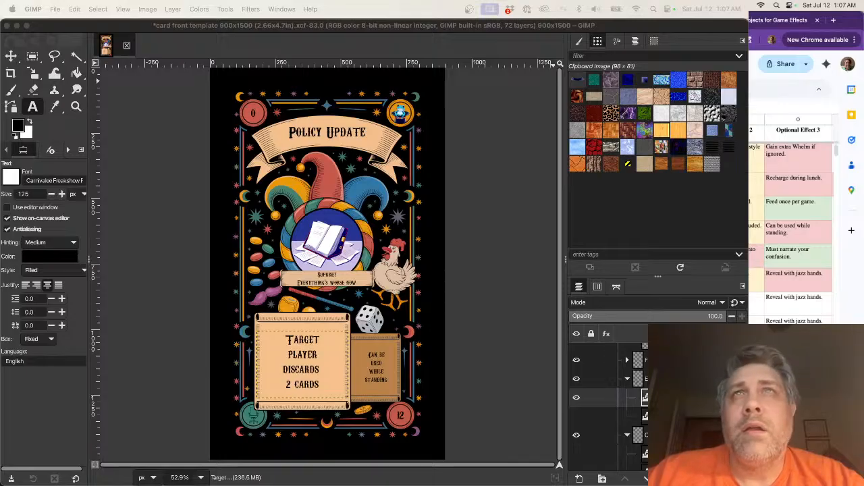
{"action": "scroll", "coordinate": [791, 219], "scroll_direction": "right", "scroll_amount": 2}
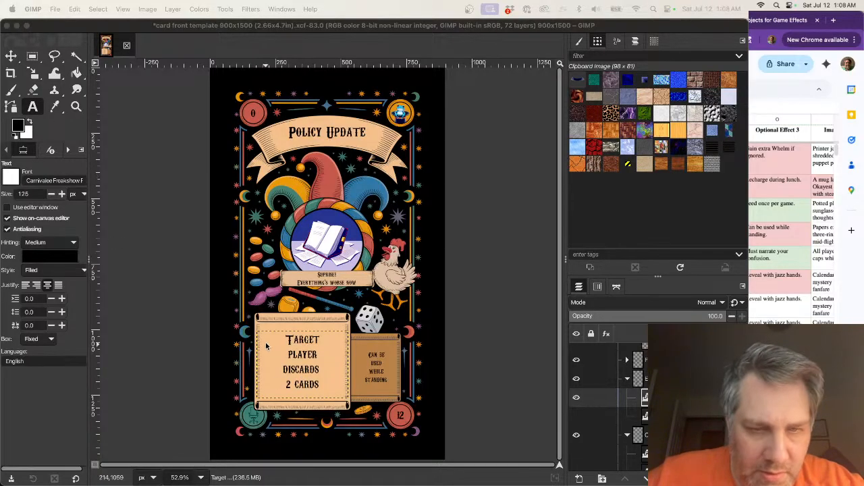
- Replace "Target" in the first line of the main effect text with "Discard"
{"action": "left_click", "coordinate": [294, 343]}
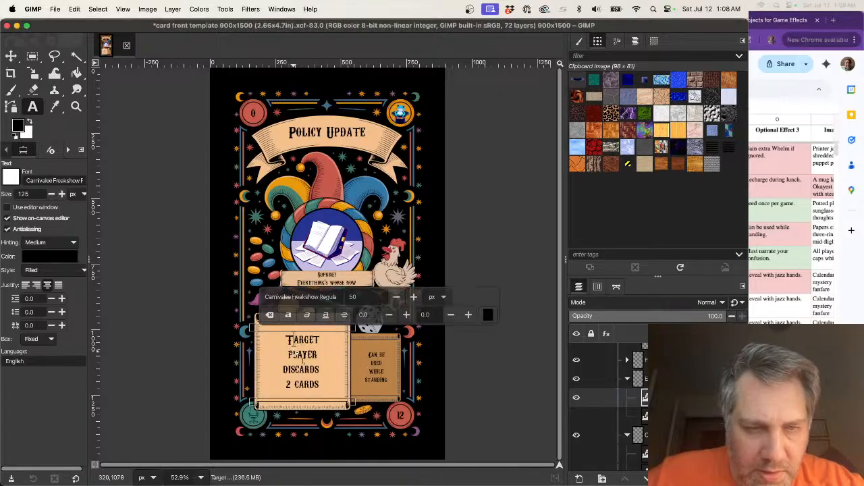
{"action": "type", "text": "Discard"}
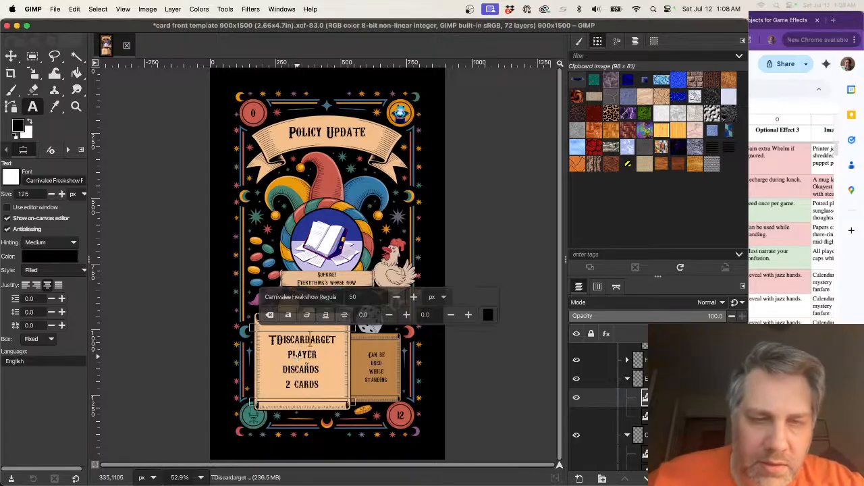
{"action": "key", "text": "Delete"}
{"action": "key", "text": "Delete"}
{"action": "key", "text": "Delete"}
{"action": "key", "text": "Delete"}
{"action": "key", "text": "Delete"}
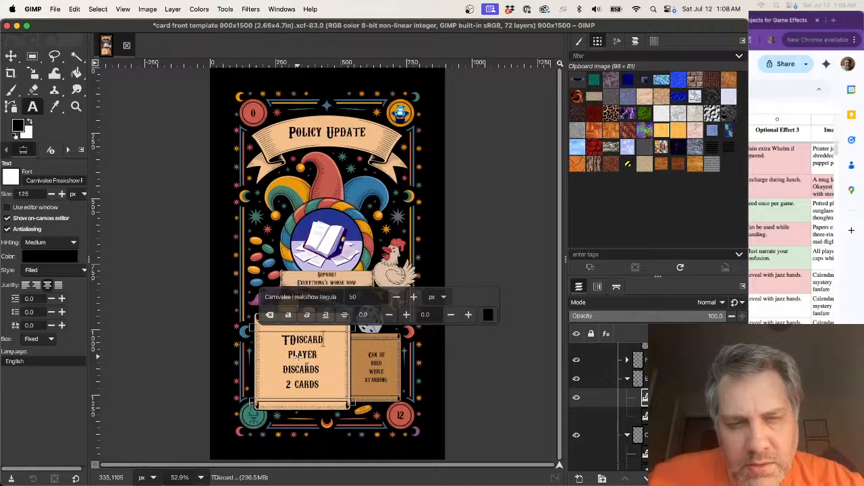
{"action": "key", "text": "Home"}
{"action": "key", "text": "Delete"}
- Replace "player" in the second line of the main effect text with "down"
{"action": "key", "text": "Down"}
{"action": "type", "text": "DOWN"}
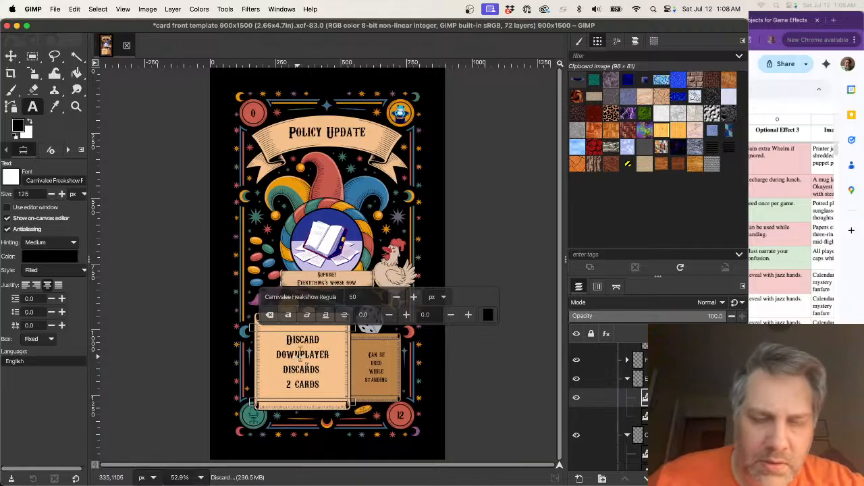
{"action": "key", "text": "shift+Right"}
{"action": "key", "text": "shift+Right"}
{"action": "key", "text": "shift+Right"}
{"action": "key", "text": "shift+Right"}
{"action": "key", "text": "shift+Right"}
{"action": "key", "text": "shift+Right"}
{"action": "key", "text": "BackSpace"}
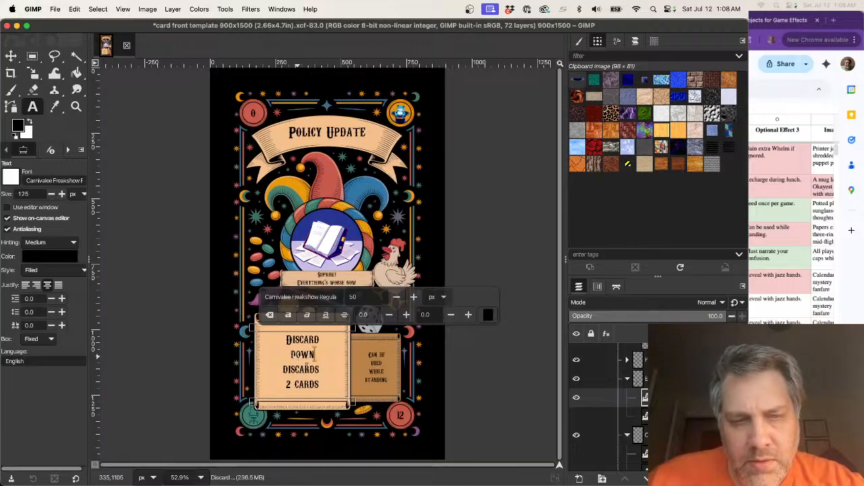
- Replace "discards" in the third line of the main effect text with "to"
{"action": "key", "text": "Down"}
{"action": "key", "text": "Right"}
{"action": "key", "text": "shift+Left"}
{"action": "key", "text": "shift+Left"}
{"action": "key", "text": "shift+Left"}
{"action": "key", "text": "shift+Left"}
{"action": "key", "text": "shift+Left"}
{"action": "key", "text": "shift+Left"}
{"action": "key", "text": "shift+Left"}
{"action": "key", "text": "shift+Left"}
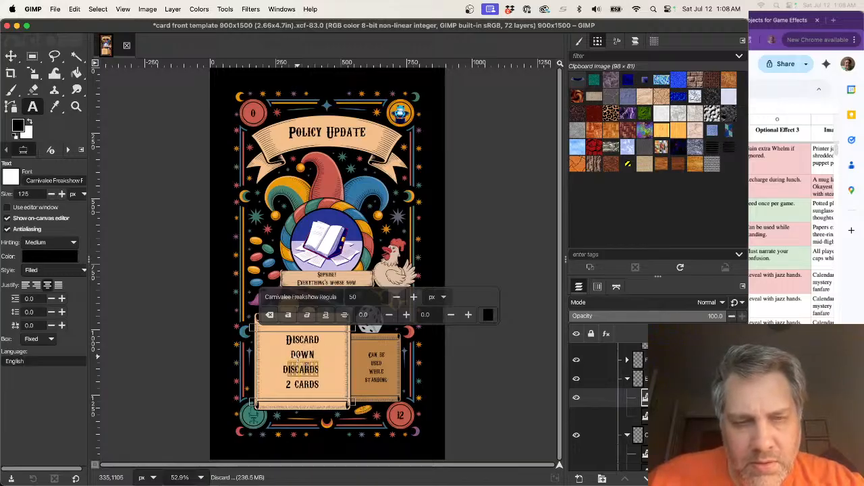
{"action": "type", "text": "TO"}
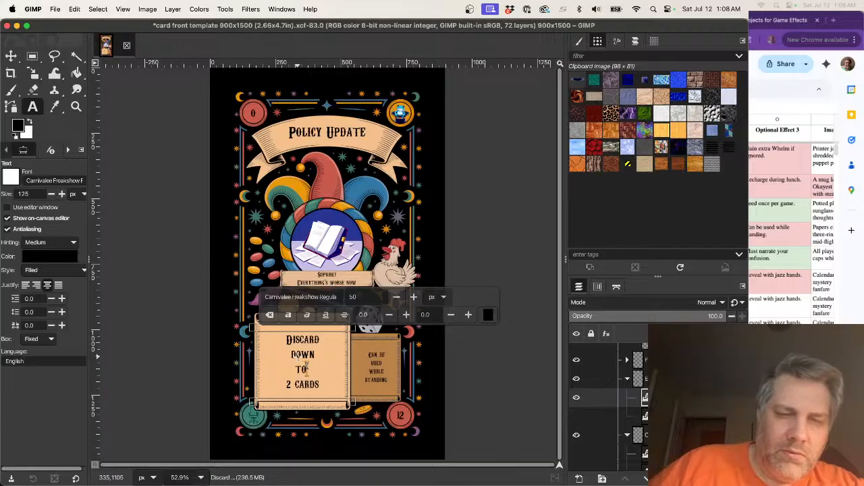
- Change the card count in the last line of the main effect text to 3
{"action": "key", "text": "Down"}
{"action": "key", "text": "Left"}
{"action": "key", "text": "Left"}
{"action": "key", "text": "Left"}
{"action": "key", "text": "shift+Left"}
{"action": "type", "text": "3"}
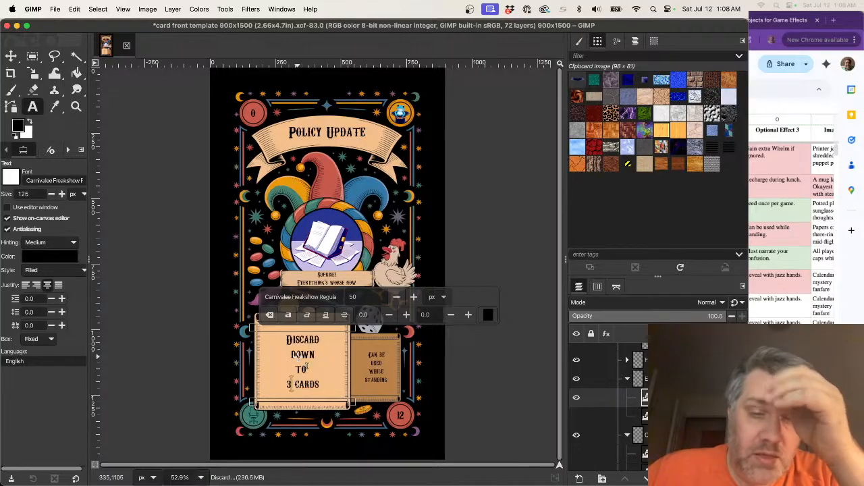
- Replace the optional effect text's first line, "Can be", with "Must"
{"action": "left_click", "coordinate": [382, 364]}
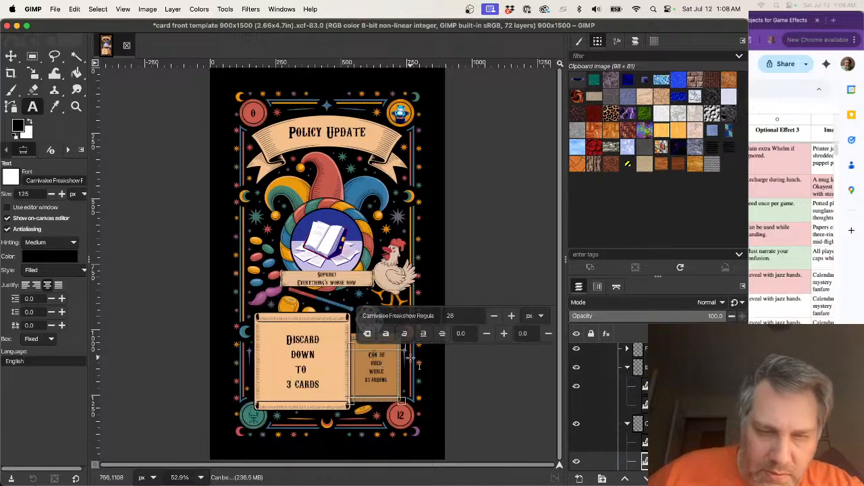
{"action": "type", "text": "Mustn"}
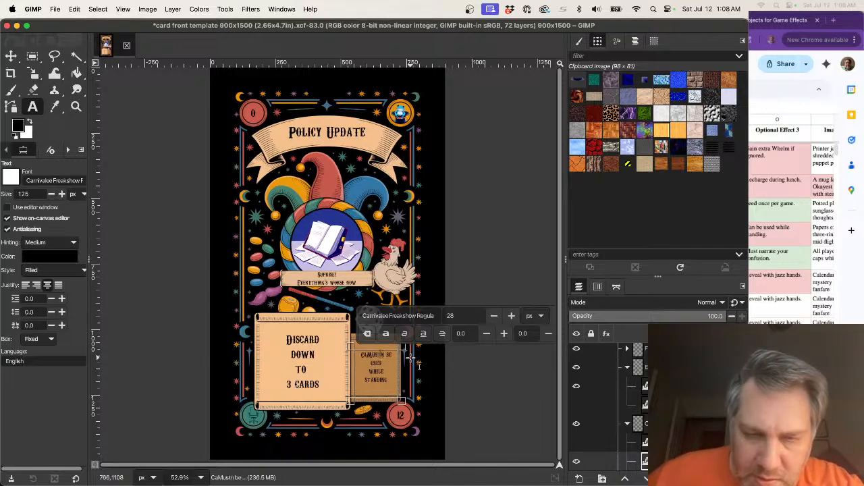
{"action": "type", "text": "'"}
{"action": "key", "text": "BackSpace"}
{"action": "key", "text": "BackSpace"}
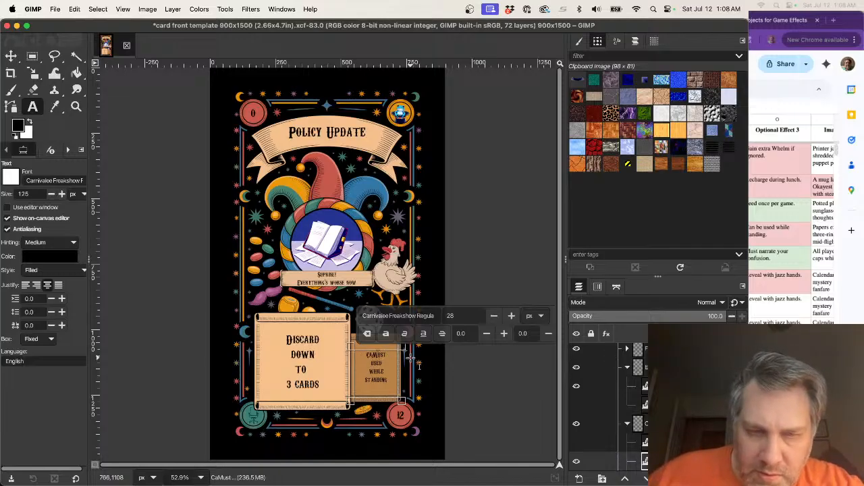
{"action": "key", "text": "BackSpace"}
{"action": "key", "text": "BackSpace"}
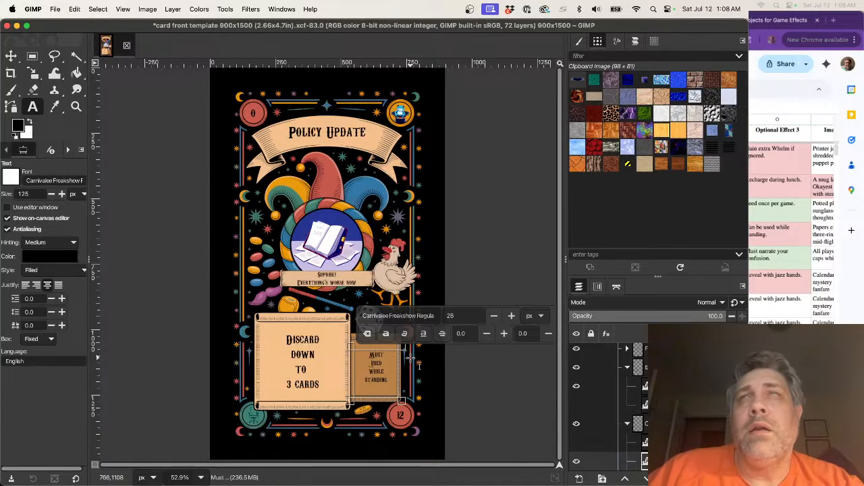
- Replace the optional effect's second and third lines, "used" and "while", with "narrate" and "your"
{"action": "type", "text": "narrate"}
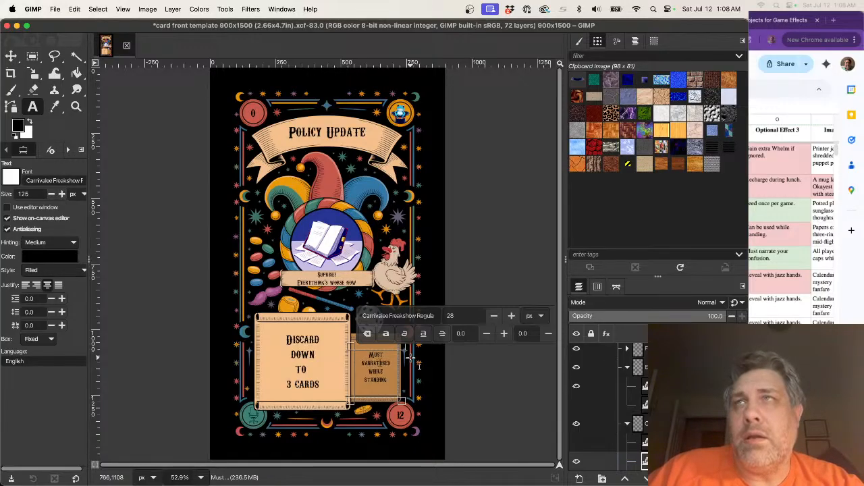
{"action": "key", "text": "shift+Right"}
{"action": "key", "text": "shift+Right"}
{"action": "key", "text": "shift+Right"}
{"action": "key", "text": "shift+Right"}
{"action": "key", "text": "BackSpace"}
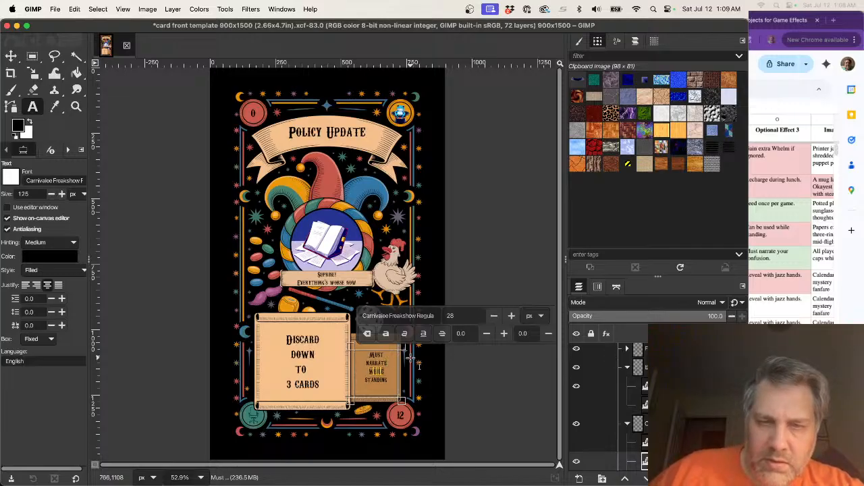
{"action": "type", "text": "your"}
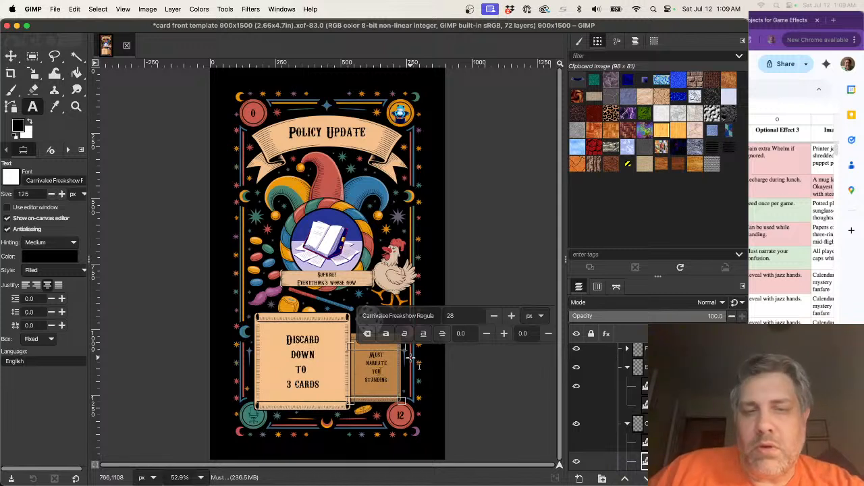
- Replace the optional effect's last line, "standing", with "confusion"
{"action": "key", "text": "BackSpace"}
{"action": "key", "text": "BackSpace"}
{"action": "key", "text": "BackSpace"}
{"action": "key", "text": "BackSpace"}
{"action": "key", "text": "BackSpace"}
{"action": "key", "text": "BackSpace"}
{"action": "key", "text": "BackSpace"}
{"action": "key", "text": "BackSpace"}
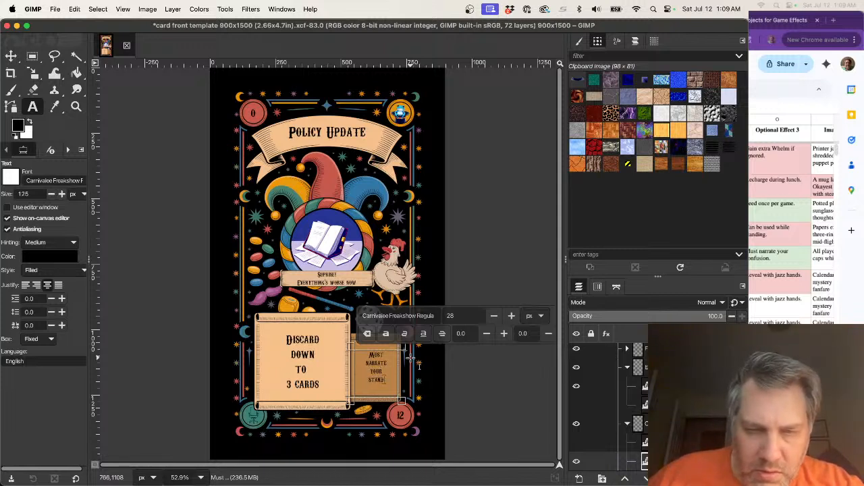
{"action": "key", "text": "BackSpace"}
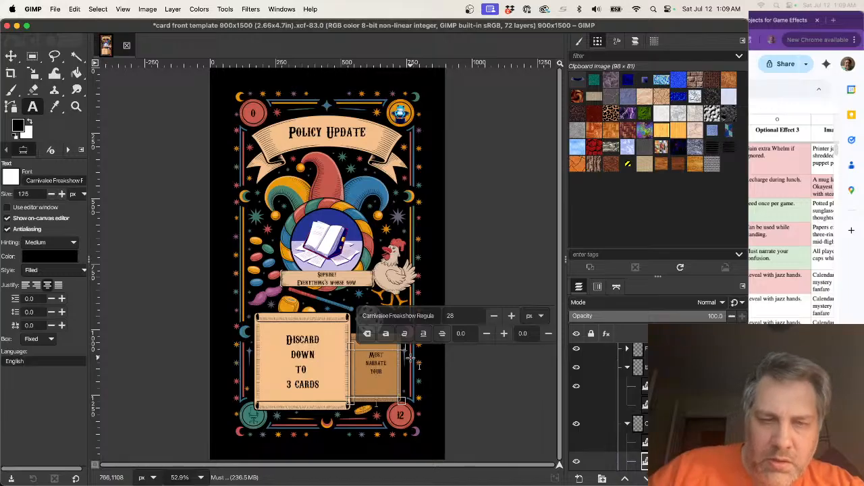
{"action": "type", "text": "confusion"}
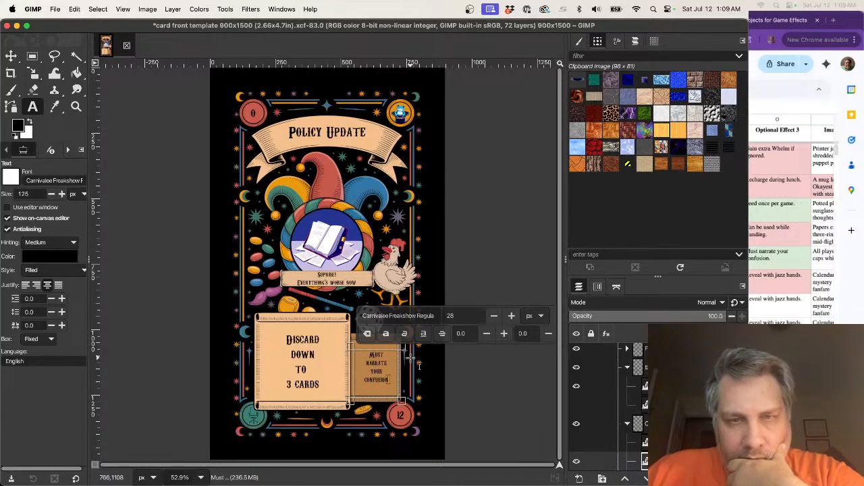
- Set the card number in the card's lower corner circle to 13
{"action": "left_click", "coordinate": [400, 414]}
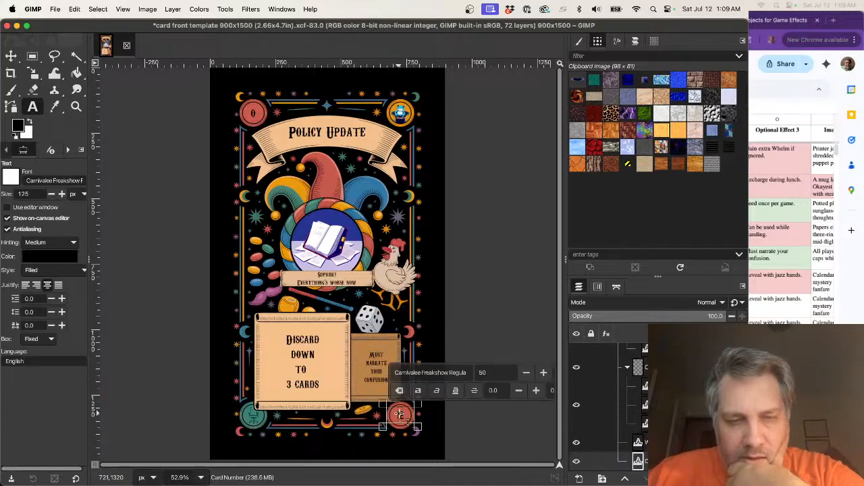
{"action": "key", "text": "BackSpace"}
{"action": "type", "text": "3"}
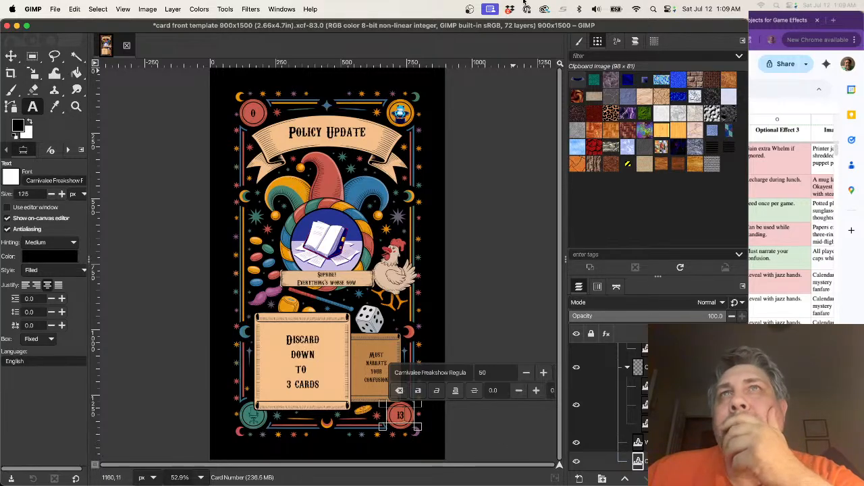
- Switch to the AI Logo Generator in Chrome and generate an image from the prompt "melting policy document"
{"action": "scroll", "coordinate": [791, 222], "scroll_direction": "right", "scroll_amount": 5}
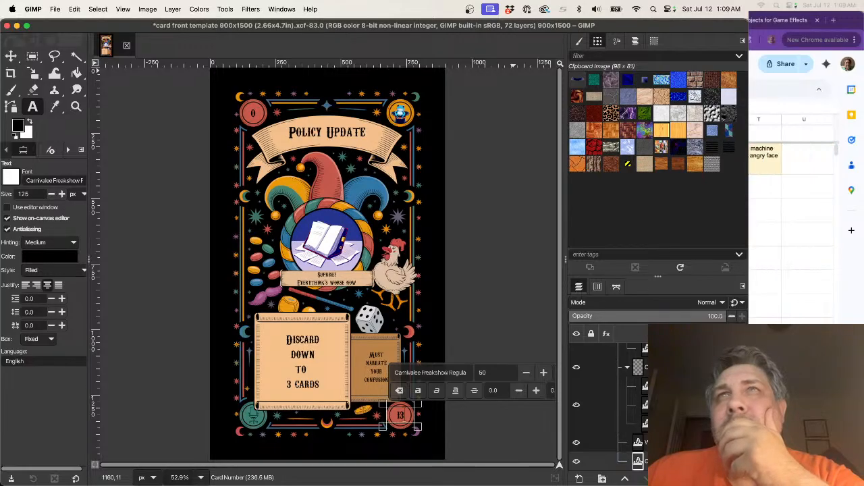
{"action": "scroll", "coordinate": [791, 222], "scroll_direction": "right", "scroll_amount": 2}
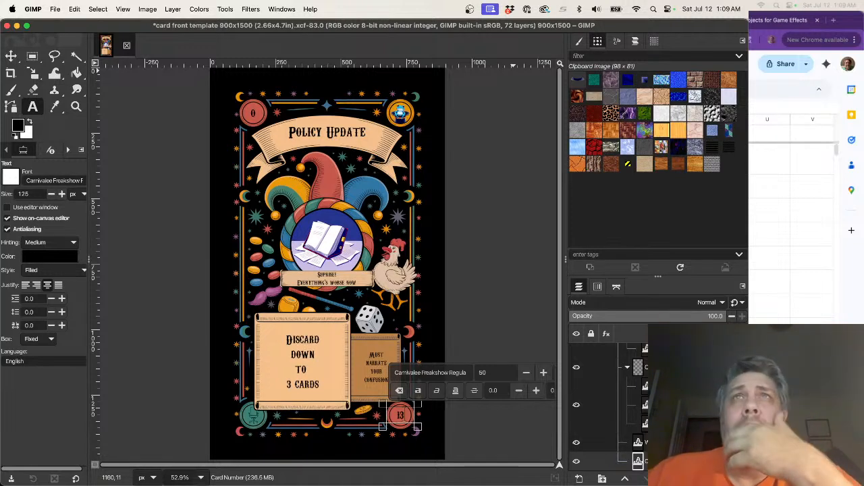
{"action": "key", "text": "super+Tab"}
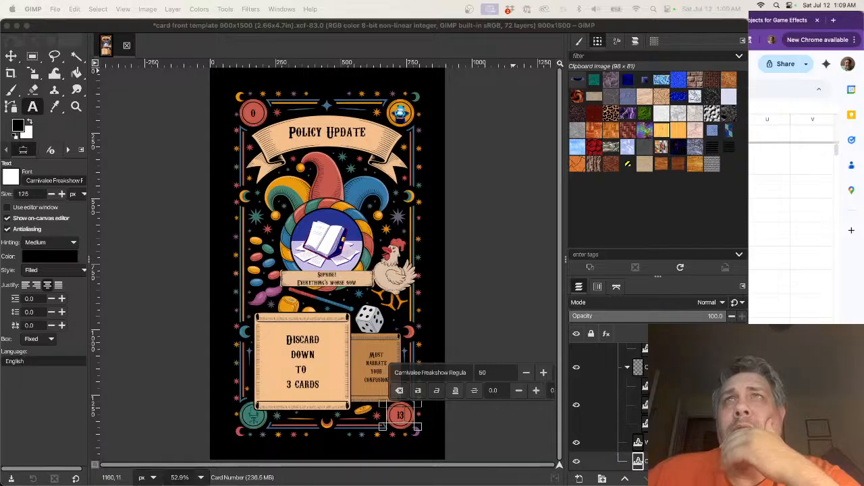
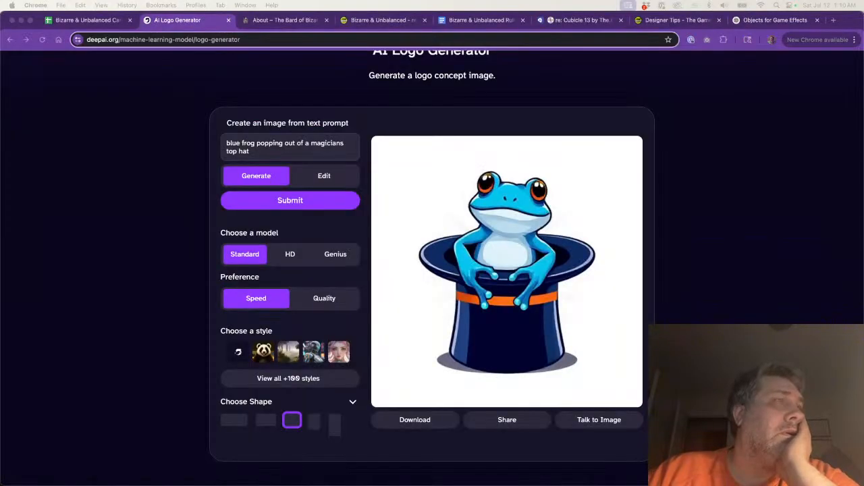
{"action": "left_click", "coordinate": [259, 151]}
{"action": "triple_click", "coordinate": [259, 152]}
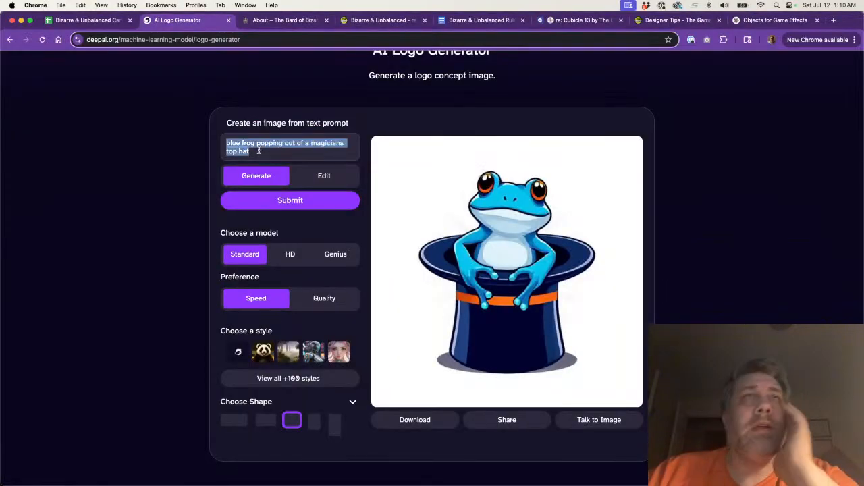
{"action": "type", "text": "melt"}
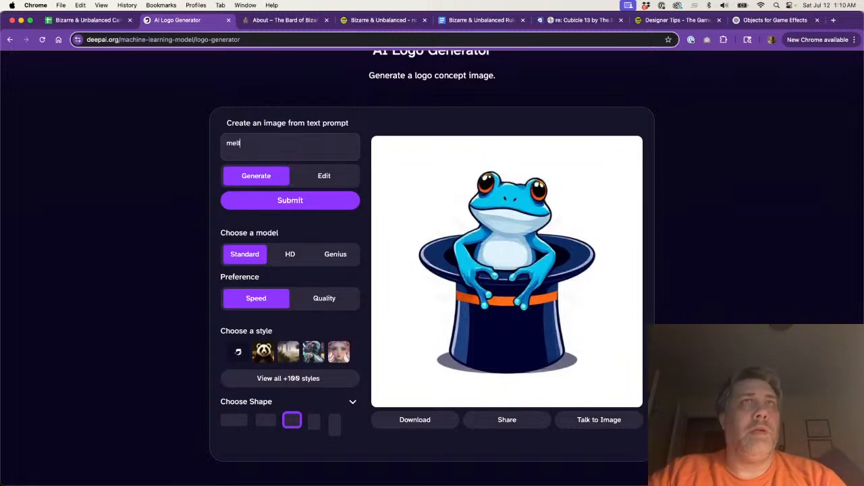
{"action": "type", "text": "ing policy document"}
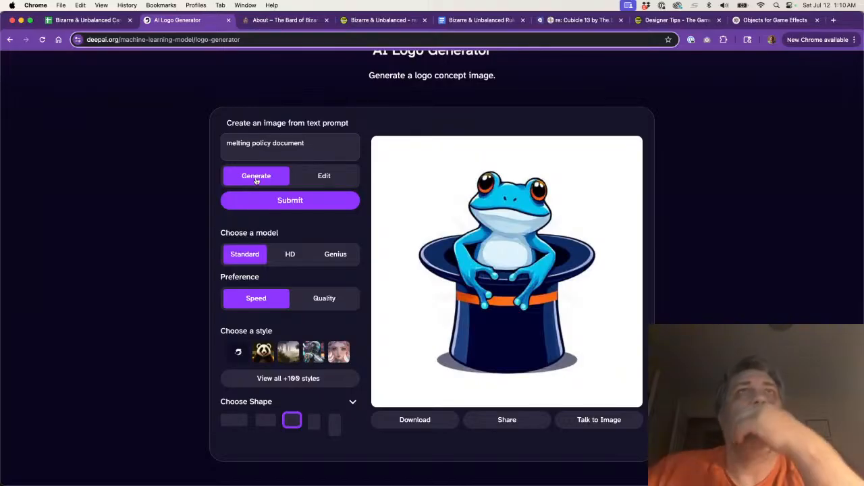
{"action": "left_click", "coordinate": [246, 202]}
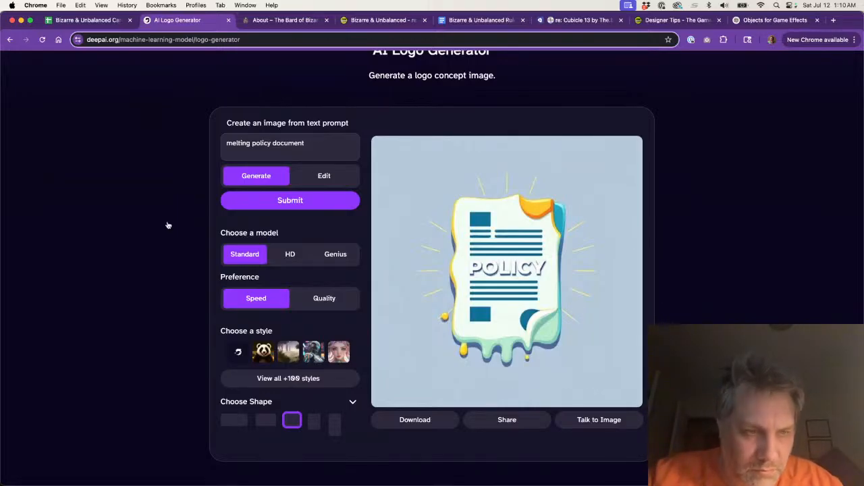
- Generate two more variations of the melting policy document and save each new image out of the browser
{"action": "key", "text": "super+Tab"}
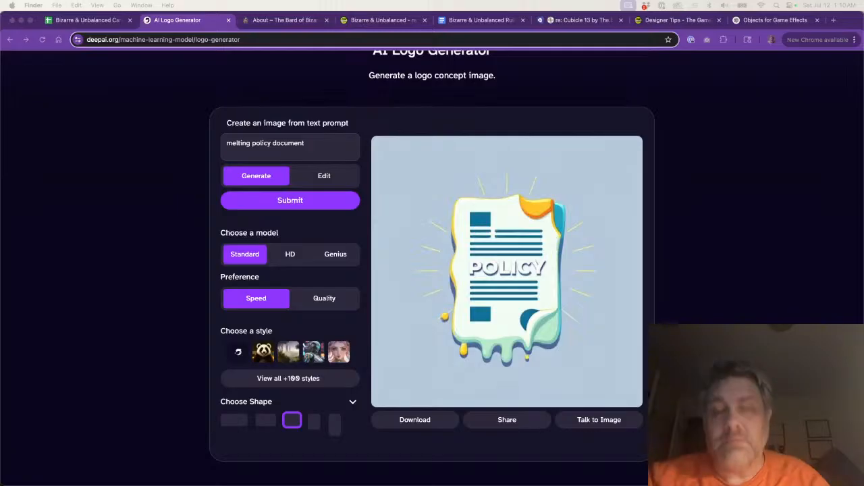
{"action": "left_click", "coordinate": [494, 214]}
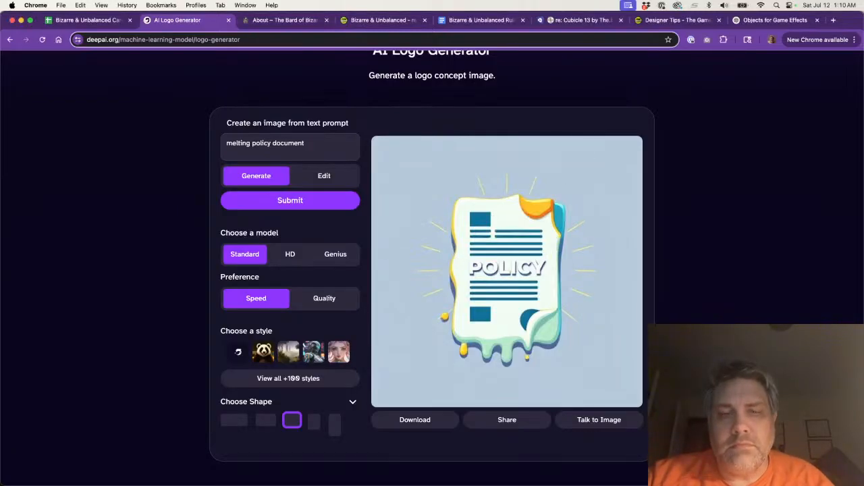
{"action": "left_click", "coordinate": [253, 208]}
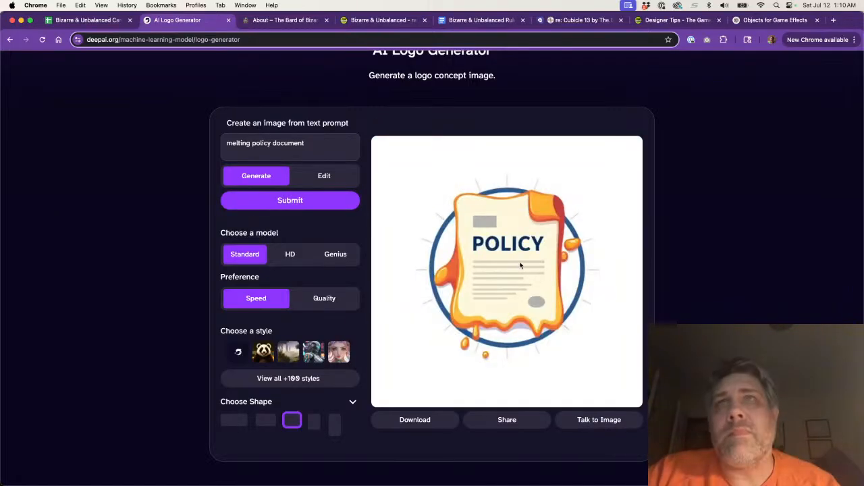
{"action": "left_click_drag", "start_coordinate": [520, 266], "coordinate": [502, 485]}
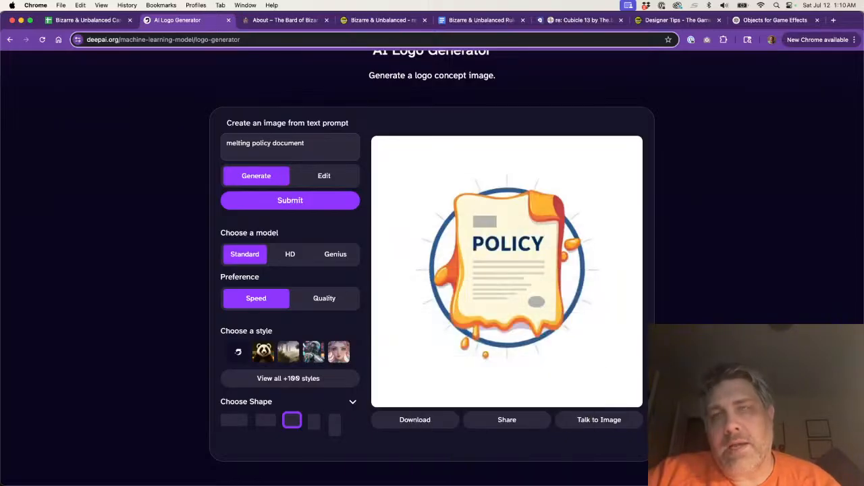
{"action": "left_click", "coordinate": [280, 202]}
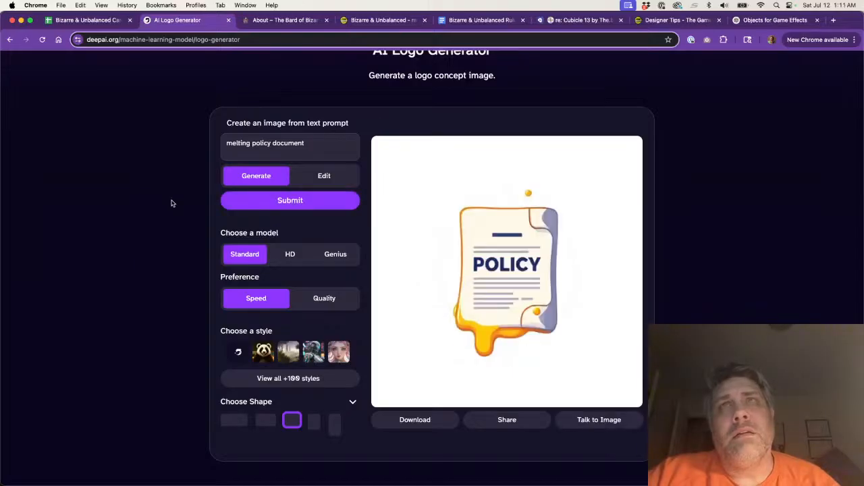
{"action": "left_click_drag", "start_coordinate": [483, 272], "coordinate": [476, 485]}
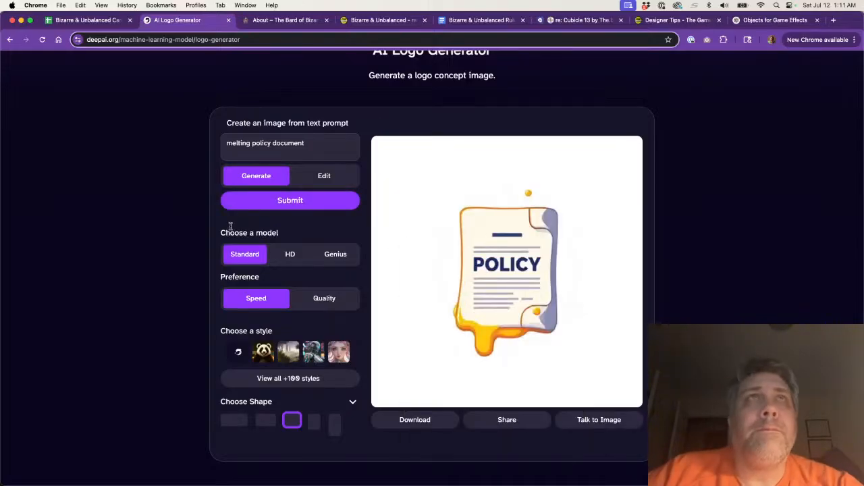
- Replace the prompt with "white out on a policy document and a pencil making corrections" and generate the image
{"action": "triple_click", "coordinate": [250, 140]}
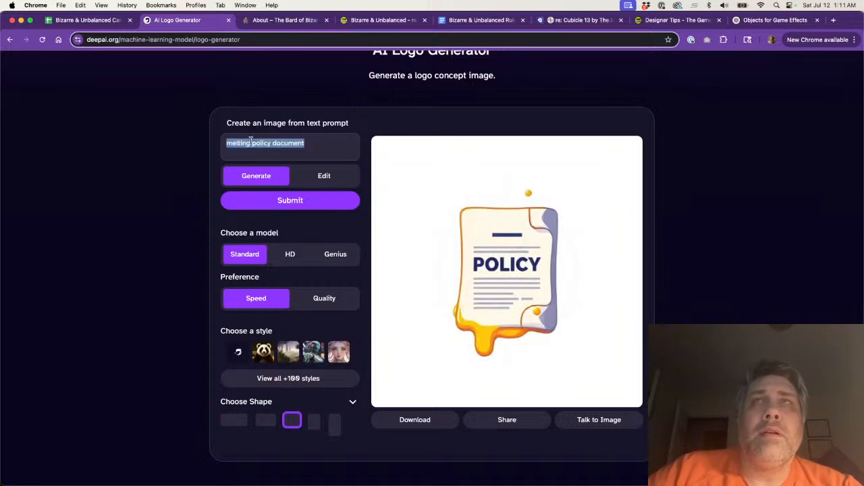
{"action": "type", "text": "white "}
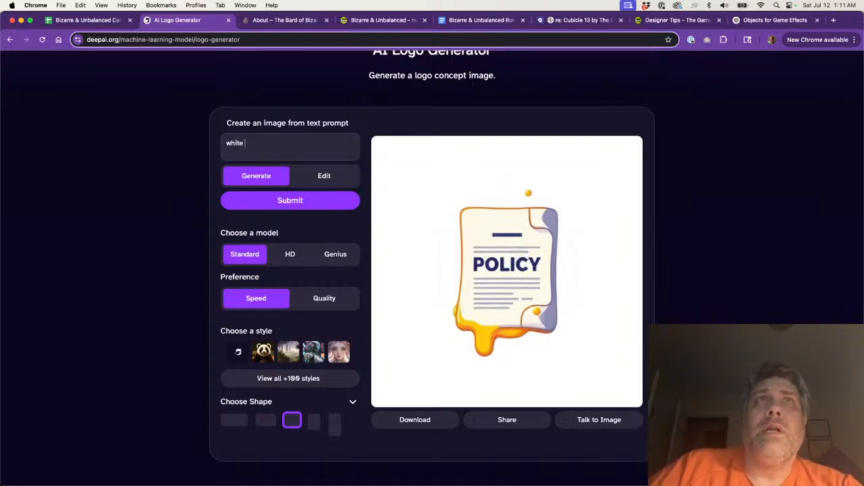
{"action": "type", "text": "out on a policy "}
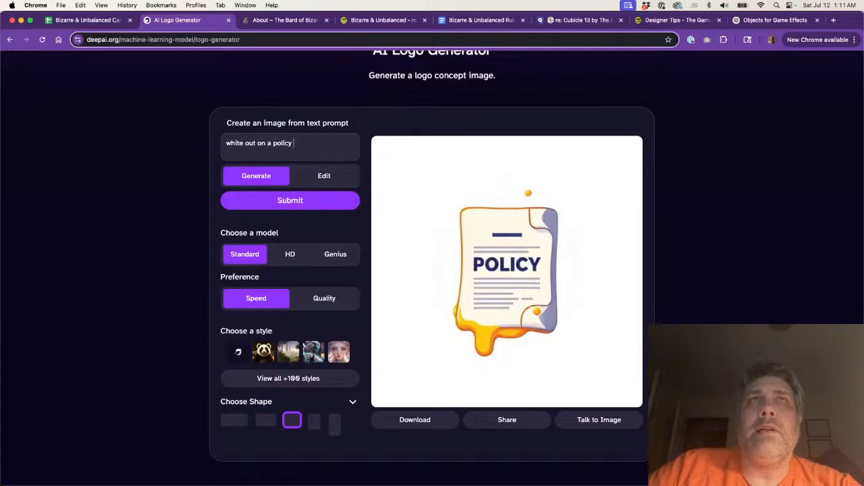
{"action": "type", "text": "document and a pen"}
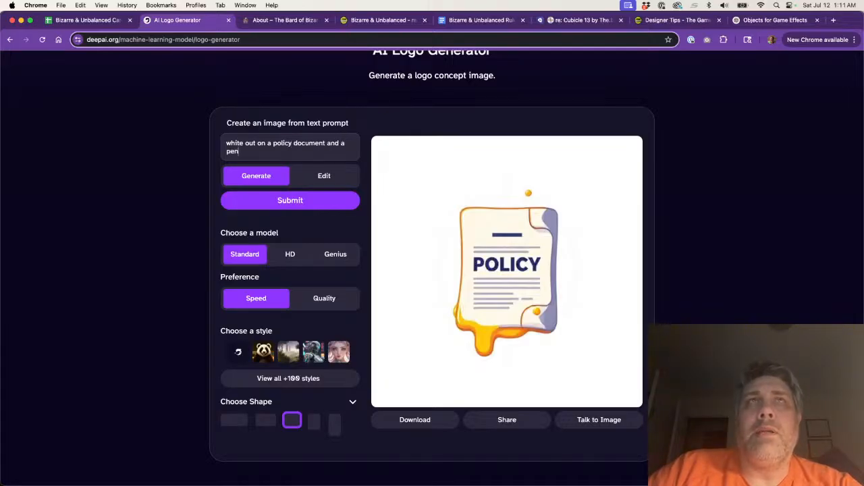
{"action": "type", "text": "cil making corrections"}
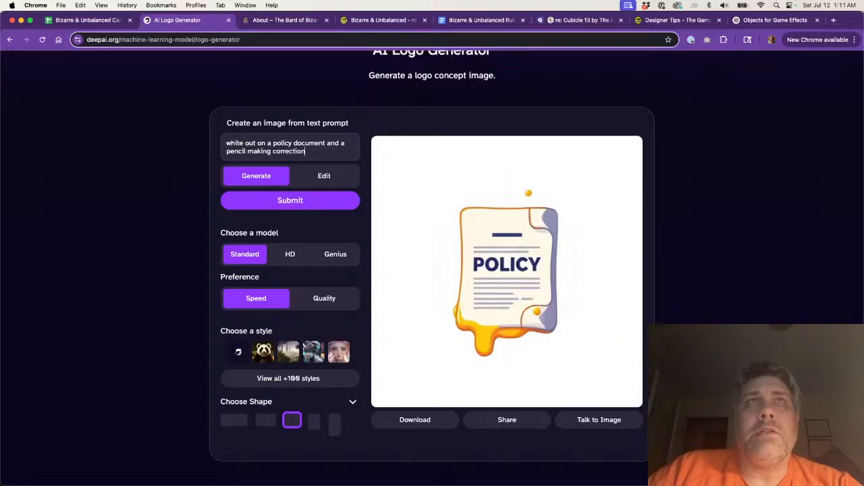
{"action": "left_click", "coordinate": [249, 206]}
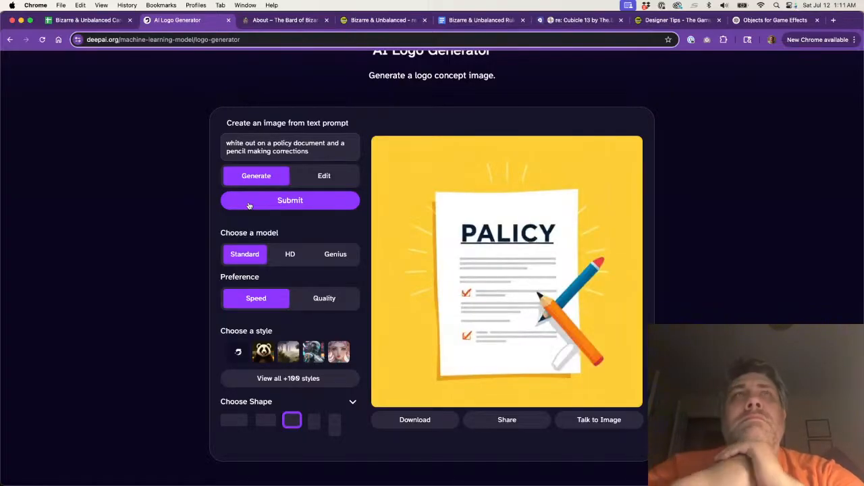
- Select the entire white-out prompt text in the image generator
{"action": "triple_click", "coordinate": [259, 151]}
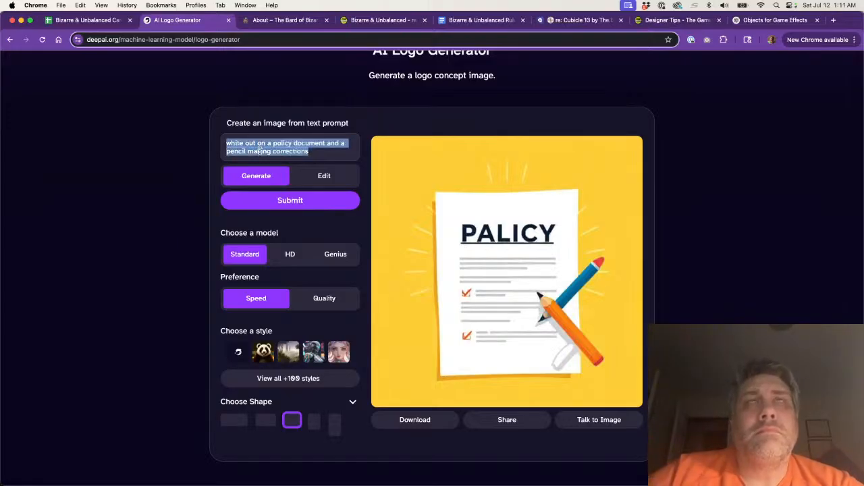
- Replace the prompt with "notes written on a policy document" and generate a logo image from it
{"action": "type", "text": "scratch m"}
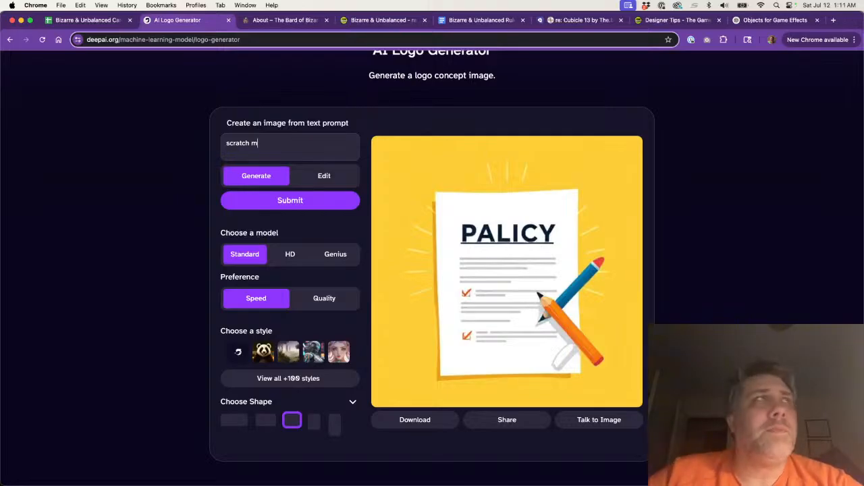
{"action": "type", "text": "arks"}
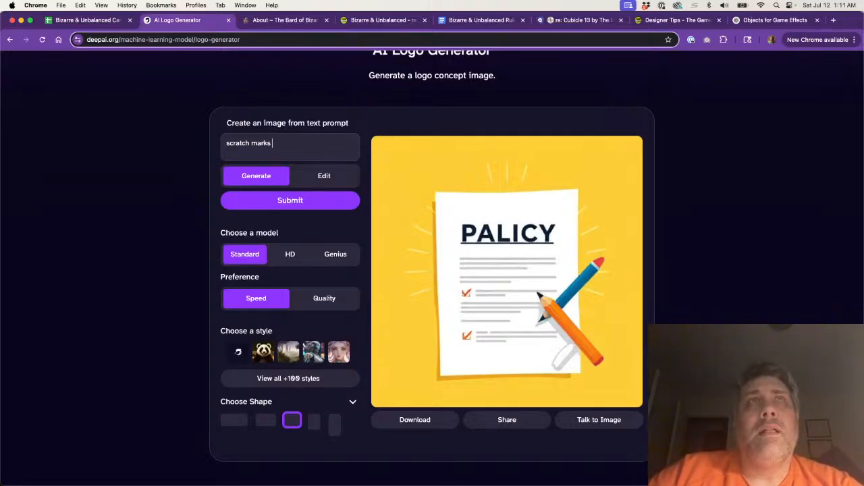
{"action": "key", "text": "BackSpace"}
{"action": "key", "text": "BackSpace"}
{"action": "key", "text": "BackSpace"}
{"action": "key", "text": "BackSpace"}
{"action": "key", "text": "BackSpace"}
{"action": "key", "text": "BackSpace"}
{"action": "key", "text": "BackSpace"}
{"action": "type", "text": "notes written on a p"}
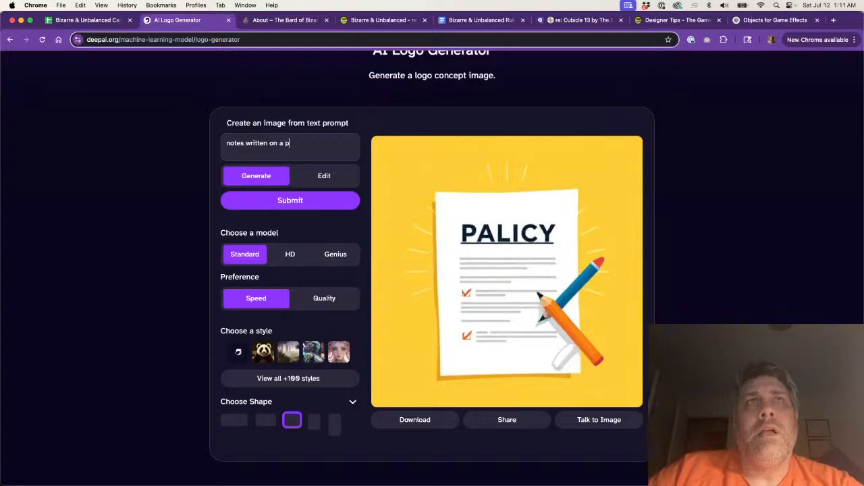
{"action": "type", "text": "cy document"}
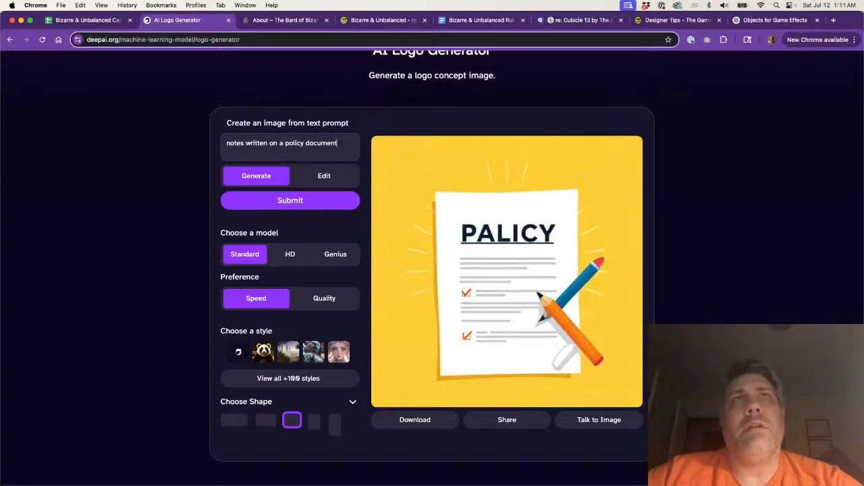
{"action": "left_click", "coordinate": [260, 200]}
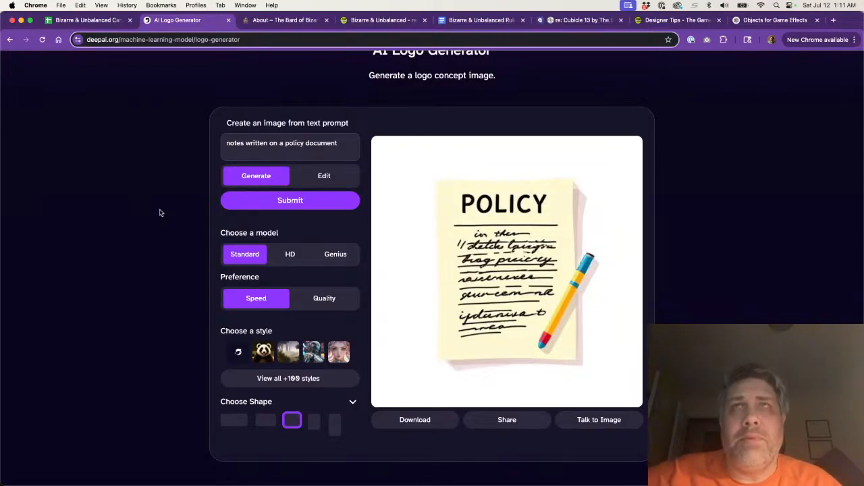
- Save the generated policy note image to the Card Images folder and generate another variation from the same prompt
{"action": "left_click_drag", "start_coordinate": [493, 251], "coordinate": [497, 366]}
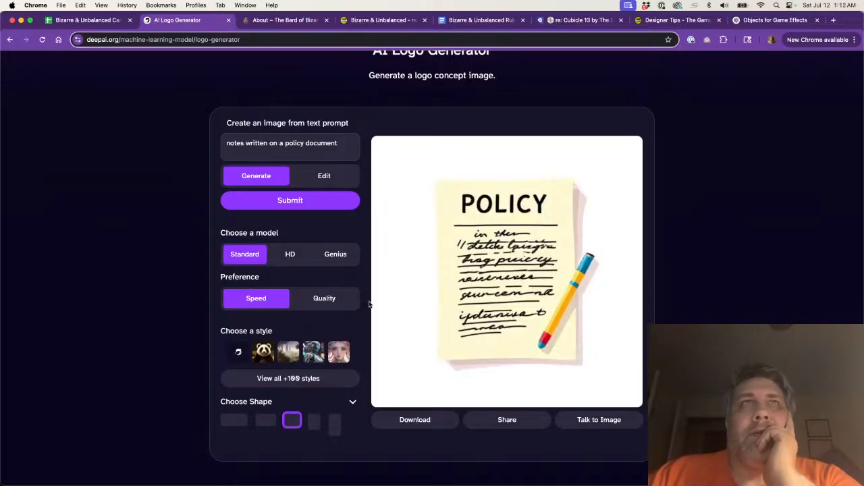
{"action": "left_click", "coordinate": [237, 203]}
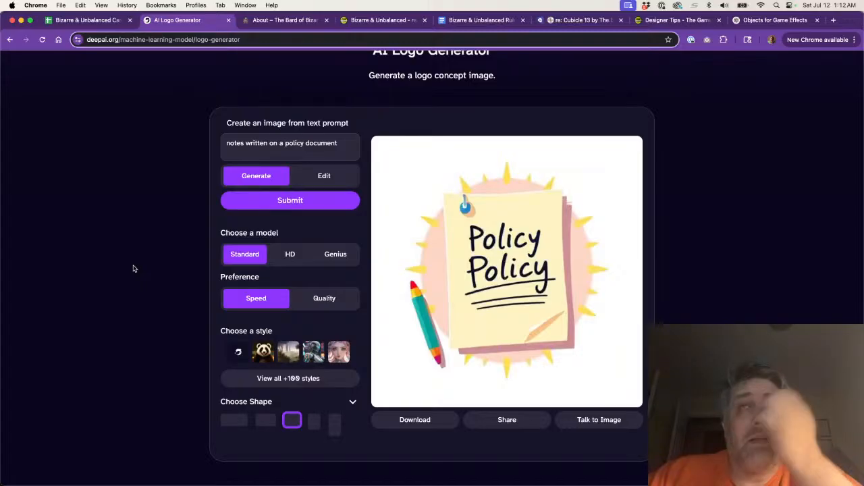
- Replace the prompt with "policy document written in crayon" and generate two logo variations from it
{"action": "triple_click", "coordinate": [247, 143]}
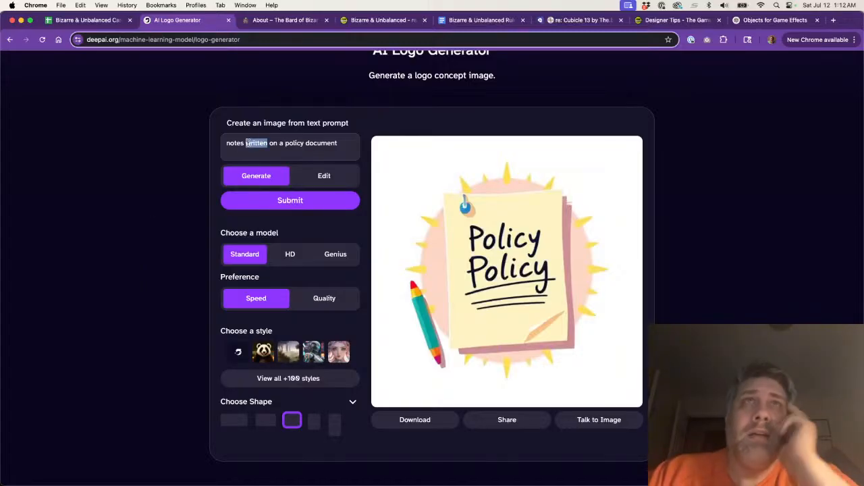
{"action": "type", "text": "o"}
{"action": "key", "text": "BackSpace"}
{"action": "type", "text": "policy document writ"}
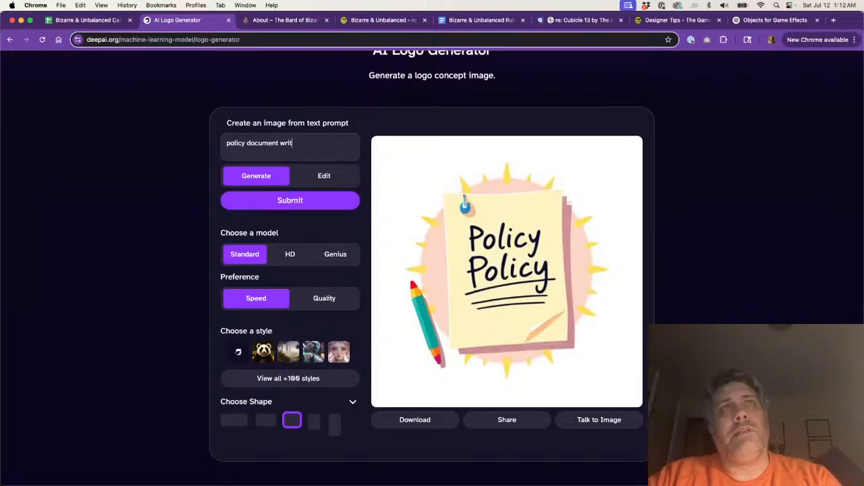
{"action": "type", "text": "ten in crayon"}
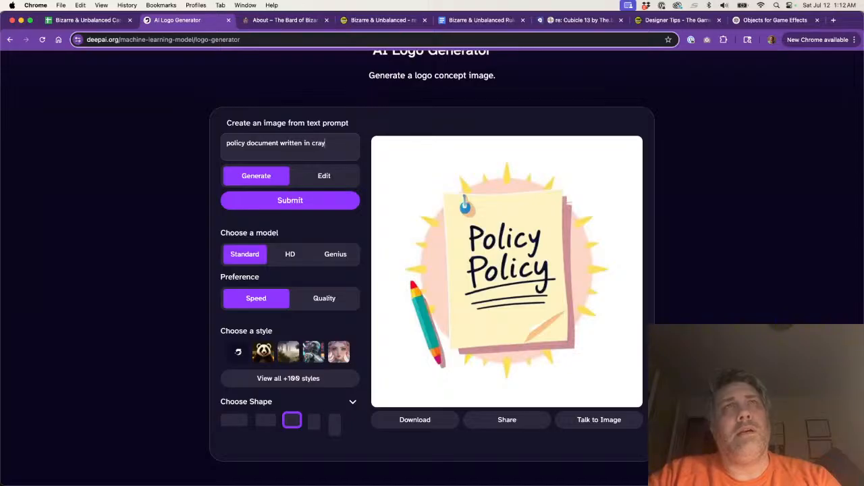
{"action": "left_click", "coordinate": [233, 203]}
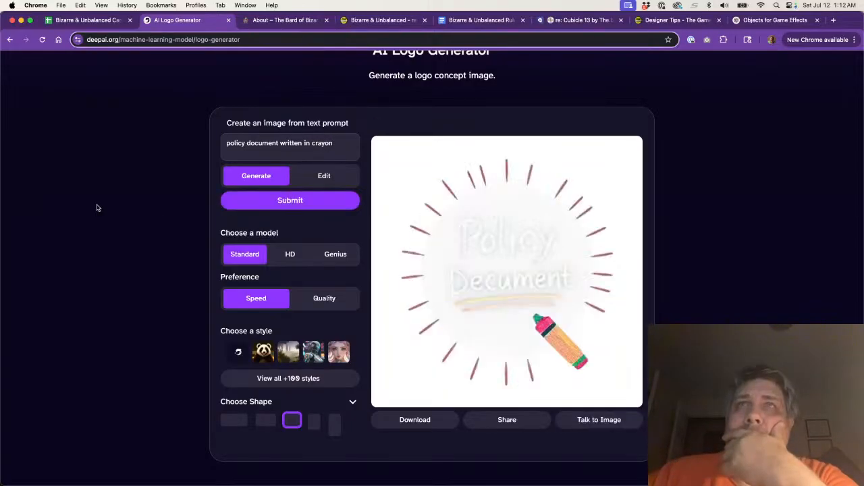
{"action": "left_click", "coordinate": [243, 207]}
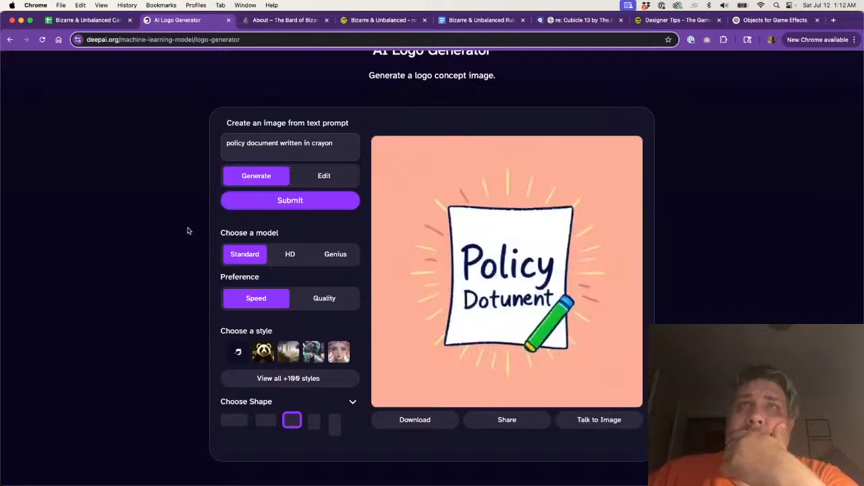
- Change the prompt to "policy document written with box of crayons" and generate two logo variations
{"action": "left_click_drag", "start_coordinate": [304, 143], "coordinate": [345, 142]}
{"action": "type", "text": "with b"}
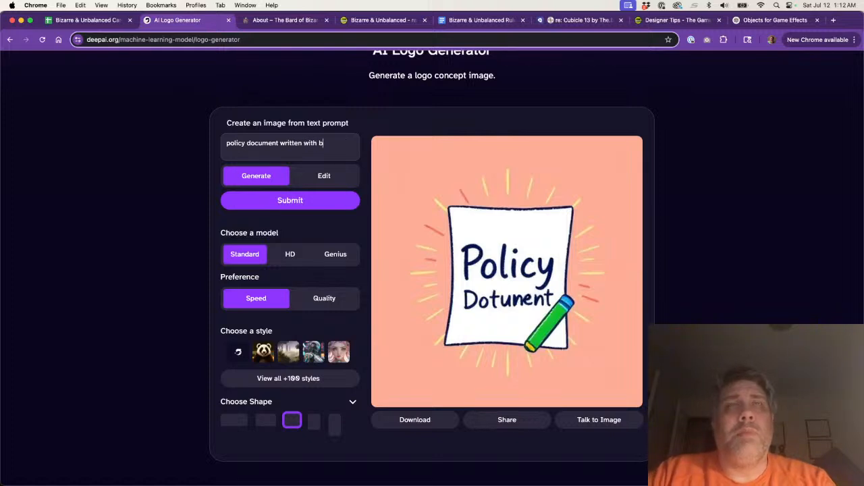
{"action": "type", "text": "ox of crayons"}
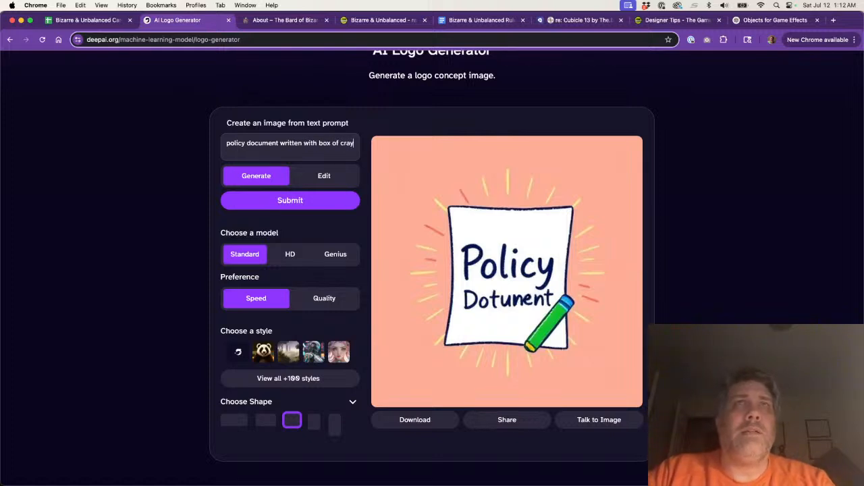
{"action": "left_click", "coordinate": [304, 200]}
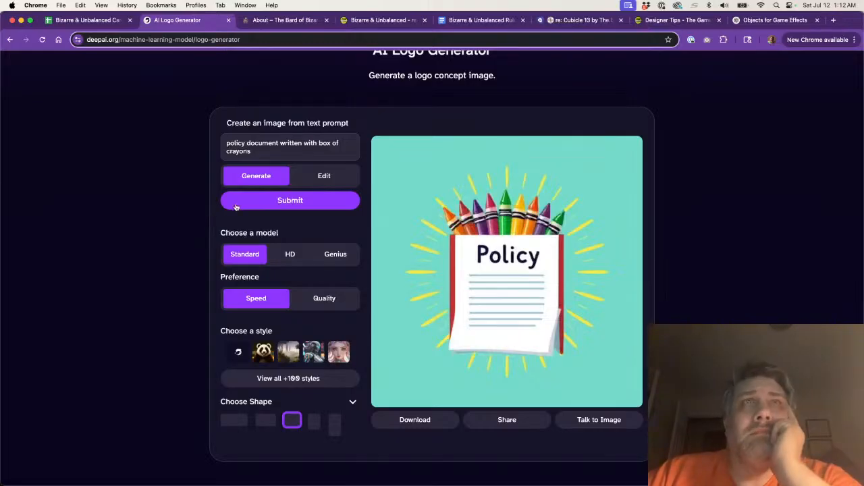
{"action": "left_click", "coordinate": [239, 204]}
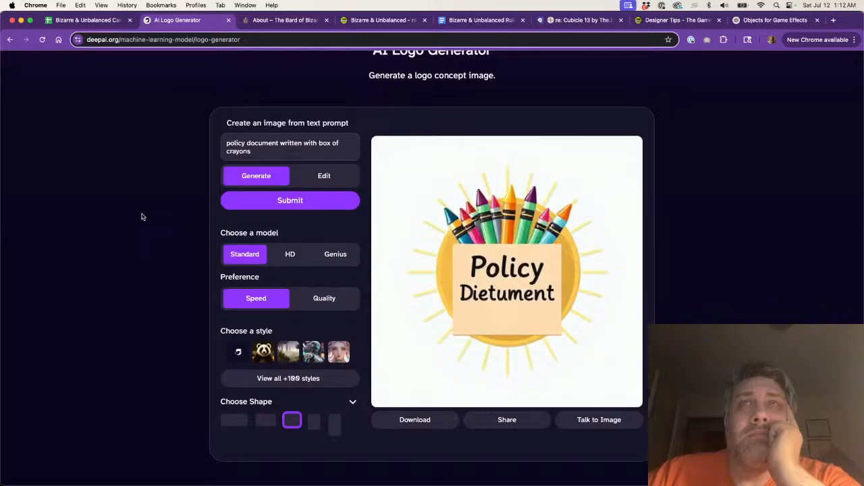
- Generate a logo from the prompt "hand written policy document in pencil" and save the image to the Card Images folder
{"action": "triple_click", "coordinate": [243, 148]}
{"action": "type", "text": "hand written poli"}
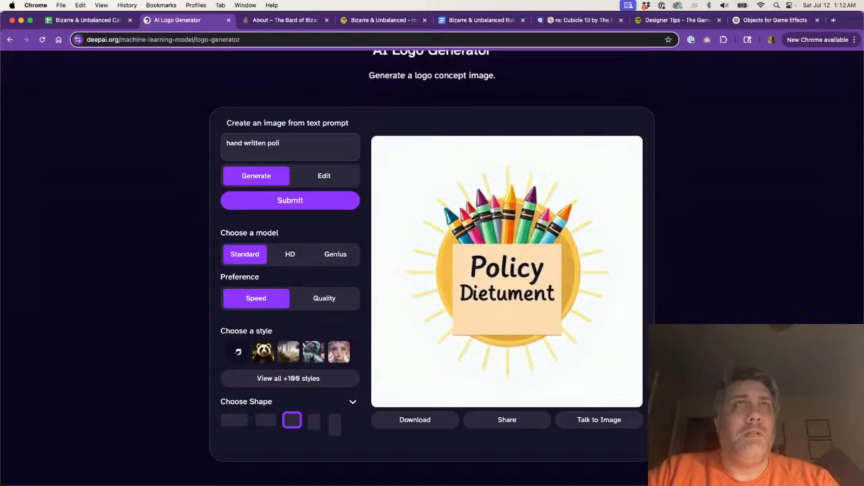
{"action": "type", "text": "cy document in pencil"}
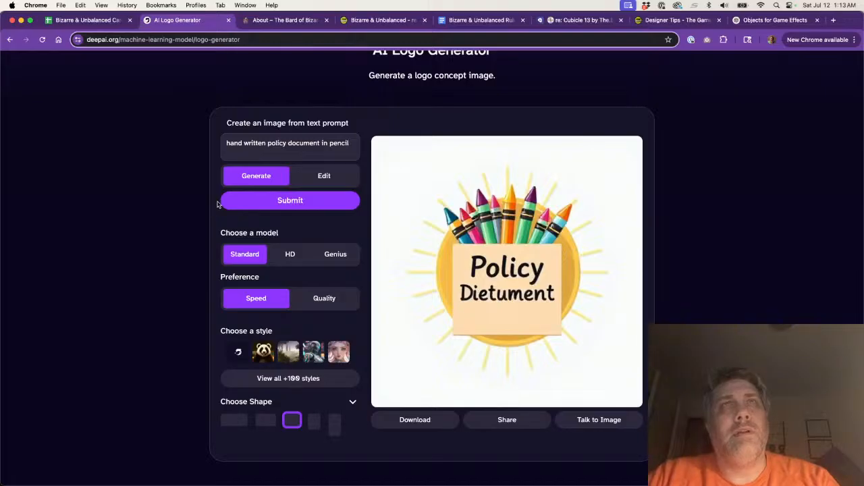
{"action": "left_click", "coordinate": [248, 204]}
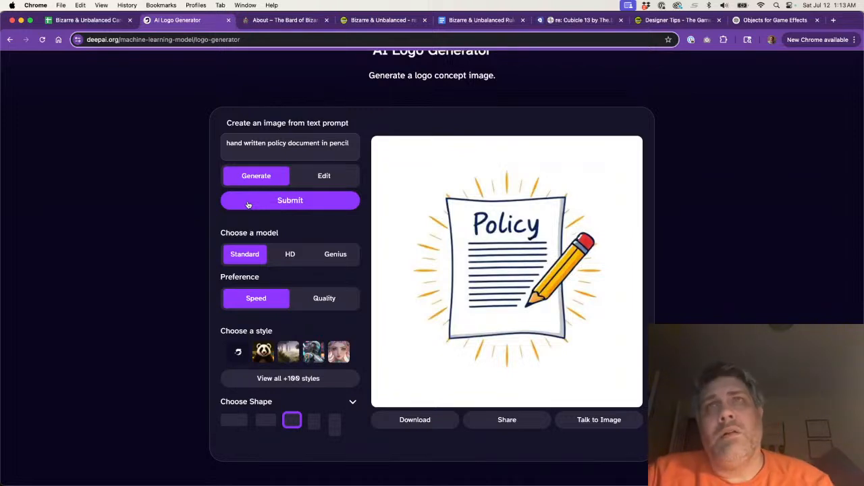
{"action": "left_click_drag", "start_coordinate": [515, 247], "coordinate": [530, 485]}
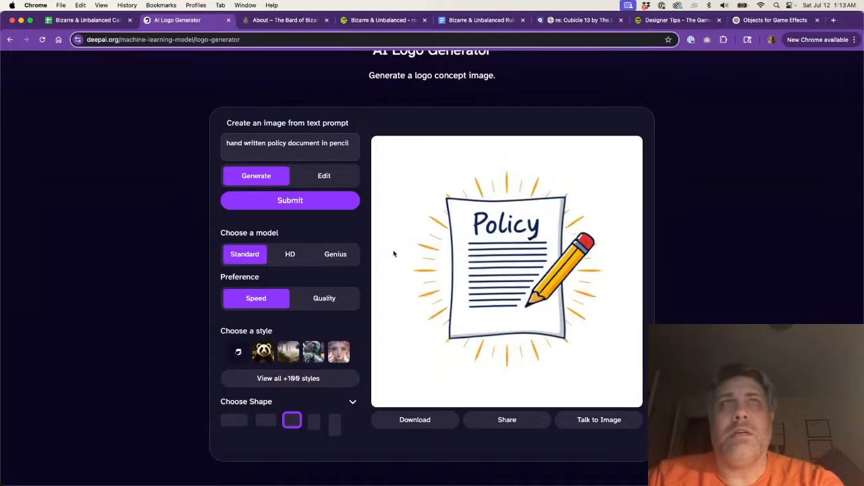
- Generate three more variations of the hand written policy document in pencil
{"action": "left_click", "coordinate": [308, 202]}
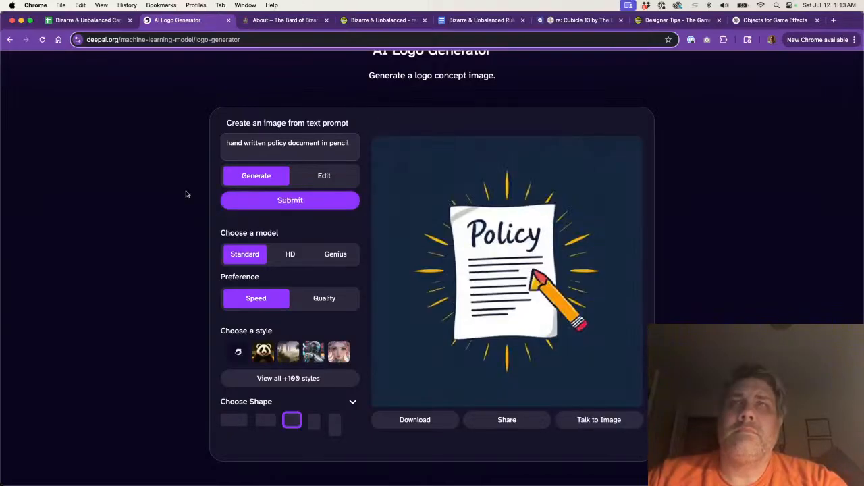
{"action": "left_click", "coordinate": [232, 201]}
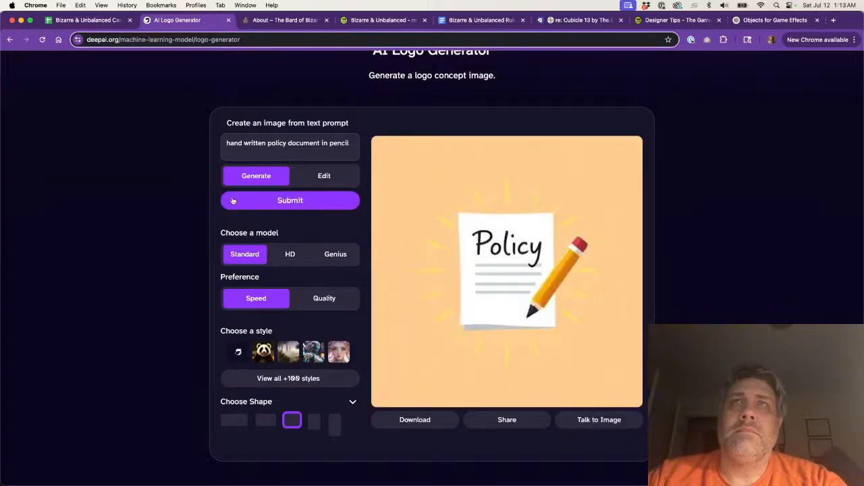
{"action": "left_click", "coordinate": [261, 205]}
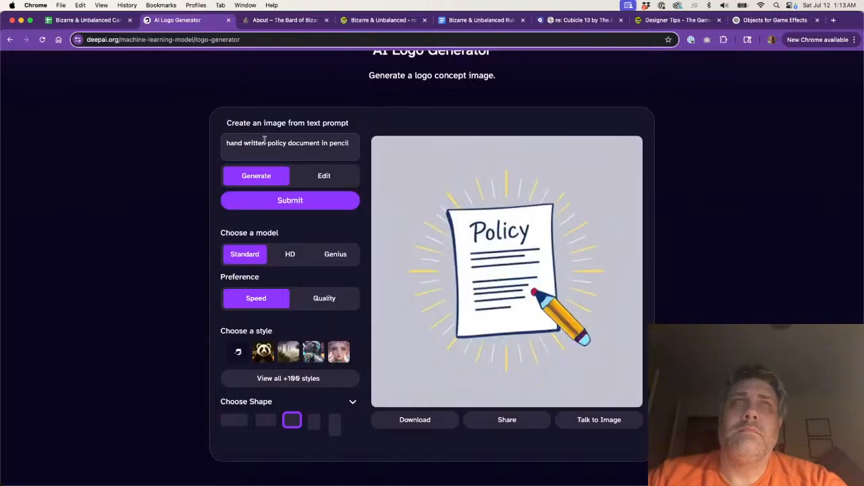
- Change the prompt to "hand written policy document with lines crossed out in red" and generate five logo variations
{"action": "left_click", "coordinate": [321, 143]}
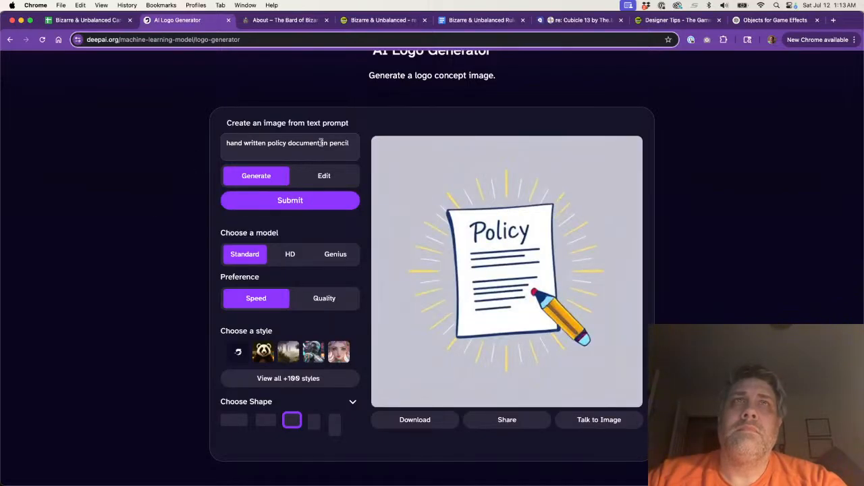
{"action": "left_click", "coordinate": [352, 143], "text": "shift"}
{"action": "type", "text": "with lines"}
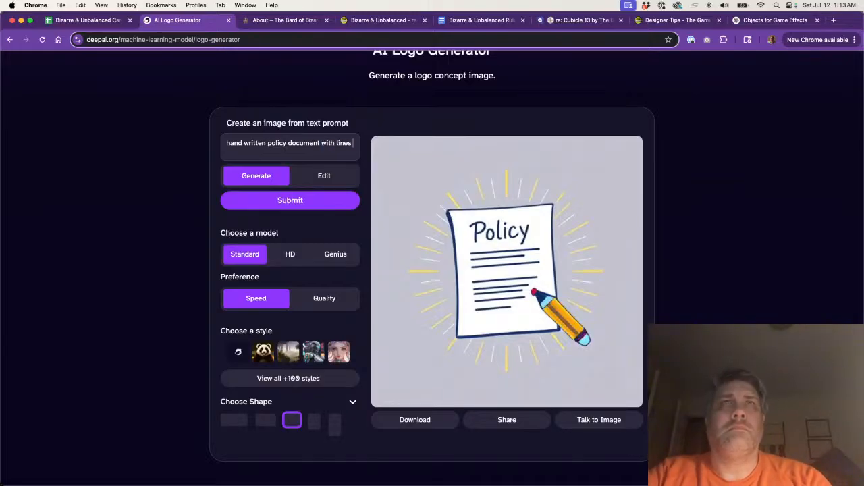
{"action": "type", "text": " crossed out in red"}
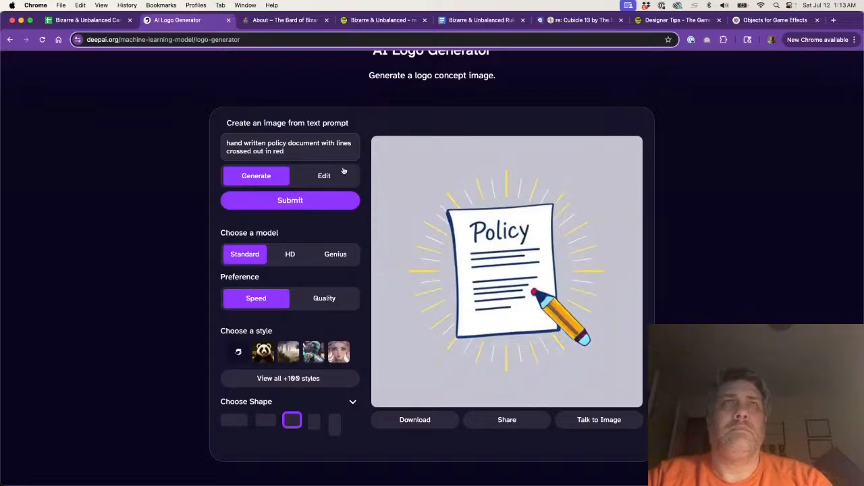
{"action": "left_click", "coordinate": [309, 203]}
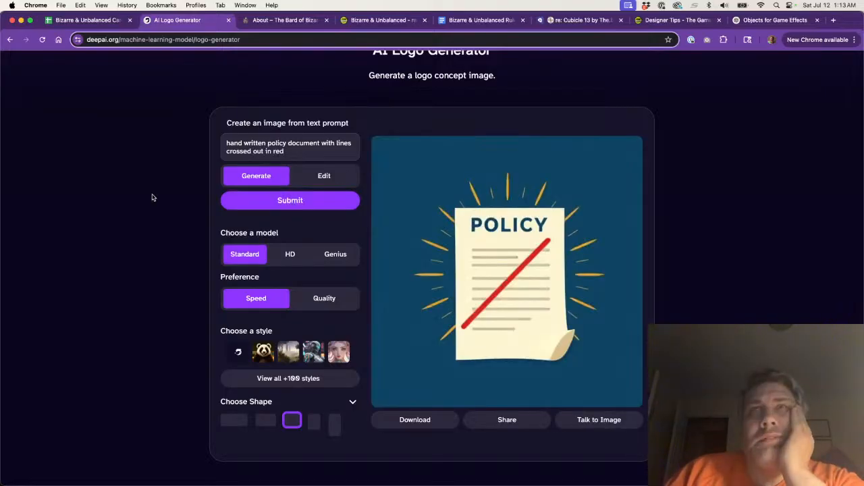
{"action": "left_click", "coordinate": [233, 206]}
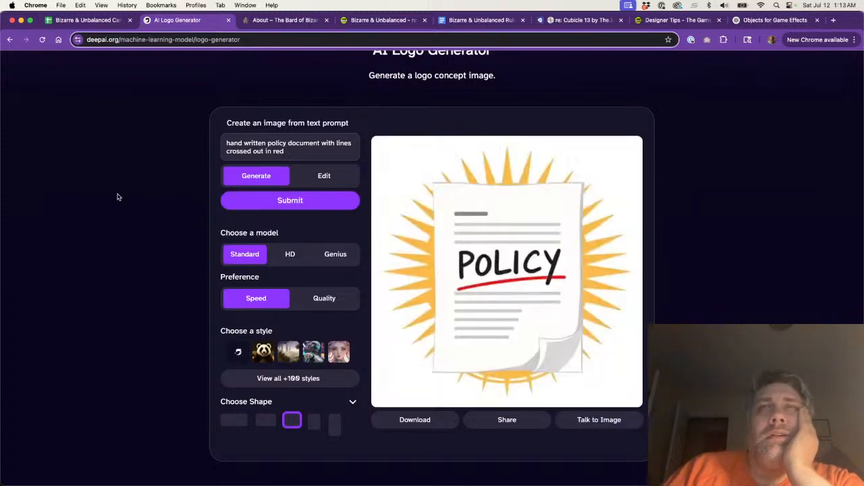
{"action": "left_click", "coordinate": [236, 207]}
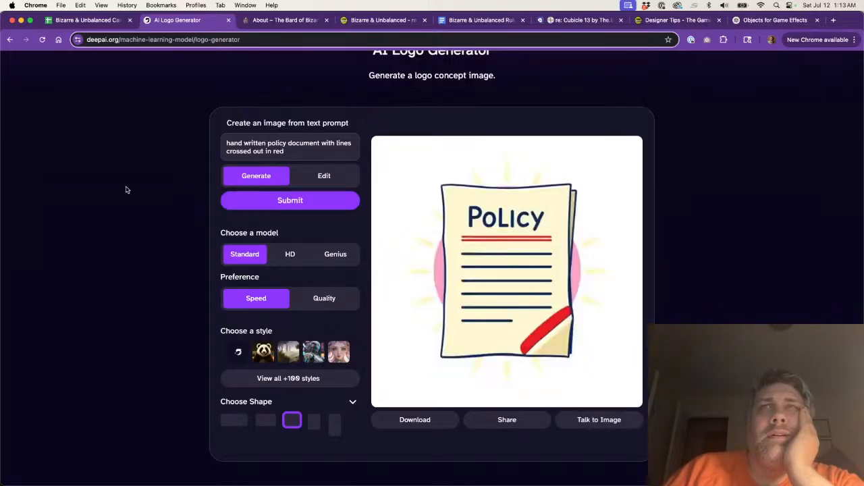
{"action": "left_click", "coordinate": [238, 204]}
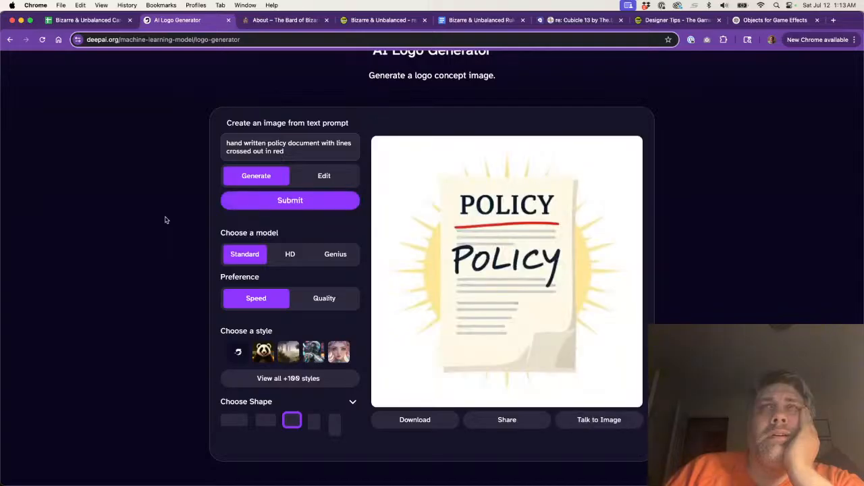
{"action": "left_click", "coordinate": [263, 204]}
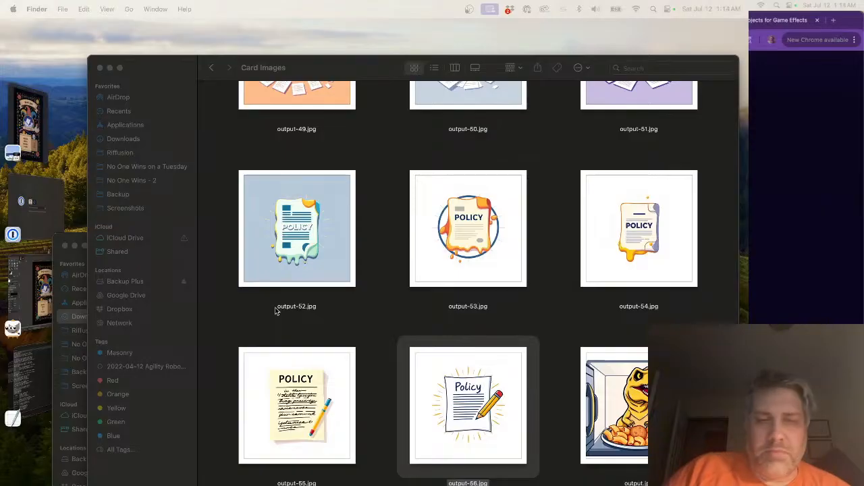
- Switch to Finder, open output-55.jpg from the Card Images folder in GIMP, and inspect the pen on the note closely
{"action": "left_click", "coordinate": [325, 410]}
{"action": "right_click", "coordinate": [324, 410]}
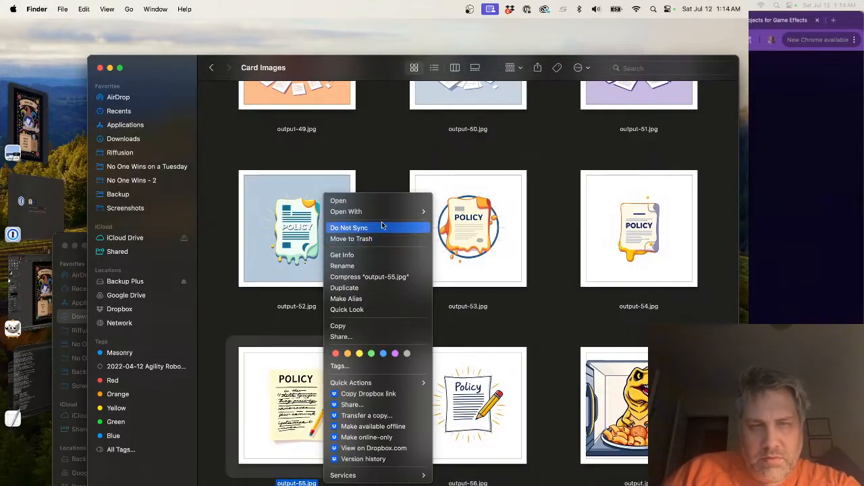
{"action": "mouse_move", "coordinate": [388, 212]}
{"action": "left_click", "coordinate": [476, 283]}
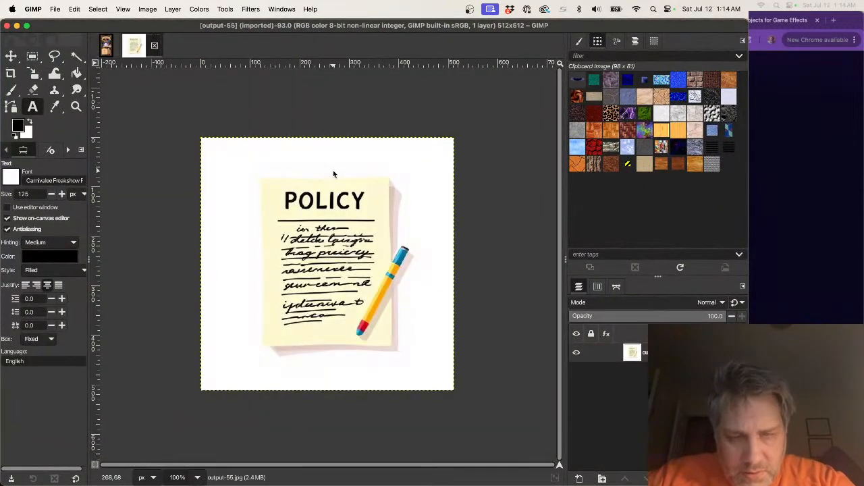
{"action": "scroll", "coordinate": [360, 323], "scroll_direction": "up", "scroll_amount": 3}
{"action": "scroll", "coordinate": [360, 327], "scroll_direction": "up", "scroll_amount": 2}
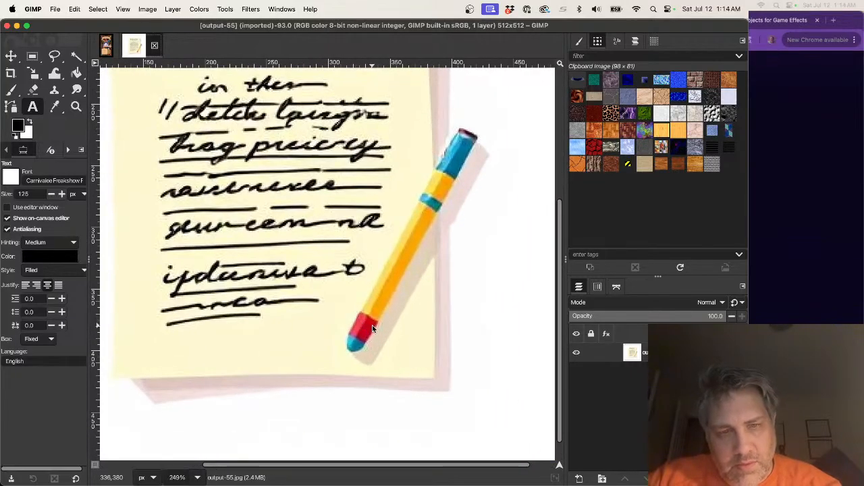
{"action": "scroll", "coordinate": [373, 325], "scroll_direction": "up", "scroll_amount": 1}
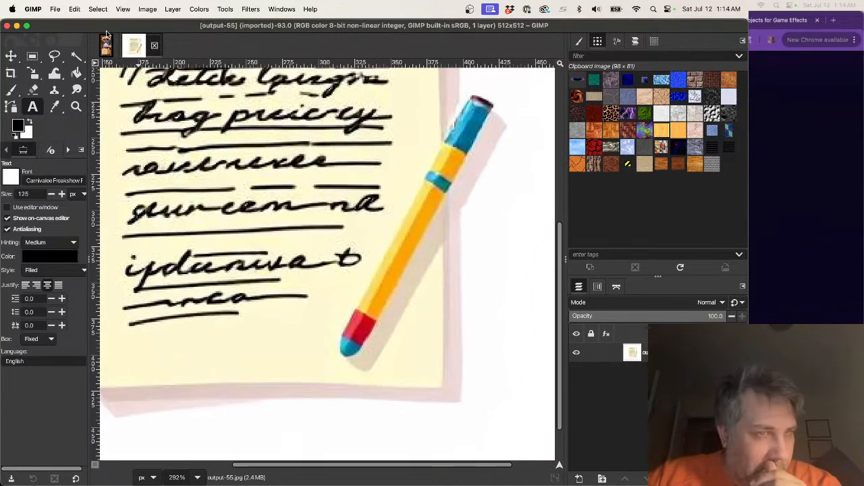
- Outline a four-sided section of the pen's yellow barrel just above the red band with Free Select
{"action": "left_click", "coordinate": [52, 57]}
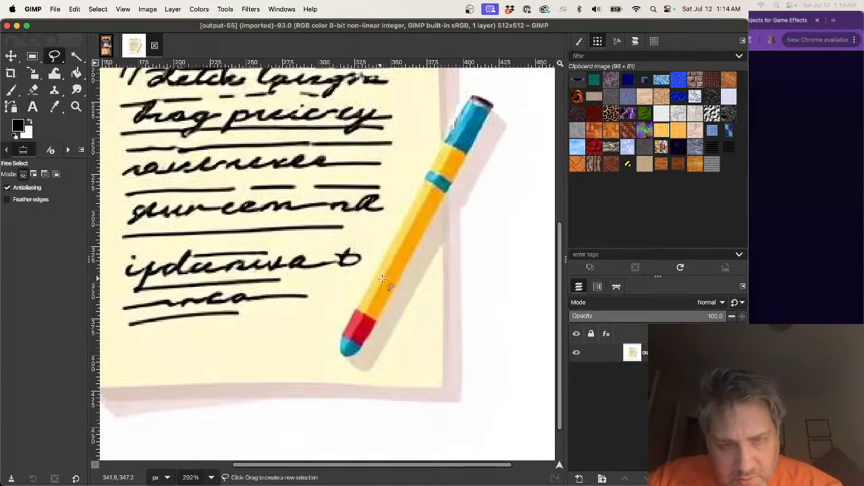
{"action": "left_click", "coordinate": [354, 303]}
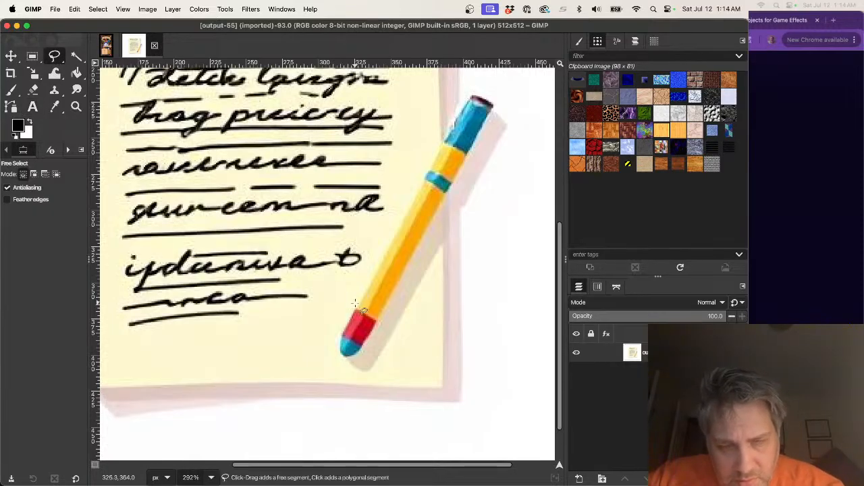
{"action": "left_click", "coordinate": [411, 331]}
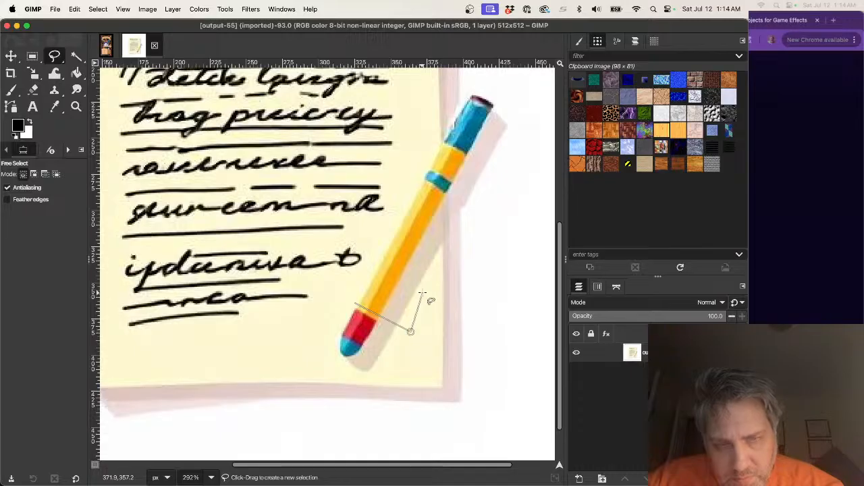
{"action": "left_click", "coordinate": [429, 285]}
{"action": "left_click", "coordinate": [369, 260]}
{"action": "left_click", "coordinate": [345, 297]}
{"action": "key", "text": "Return"}
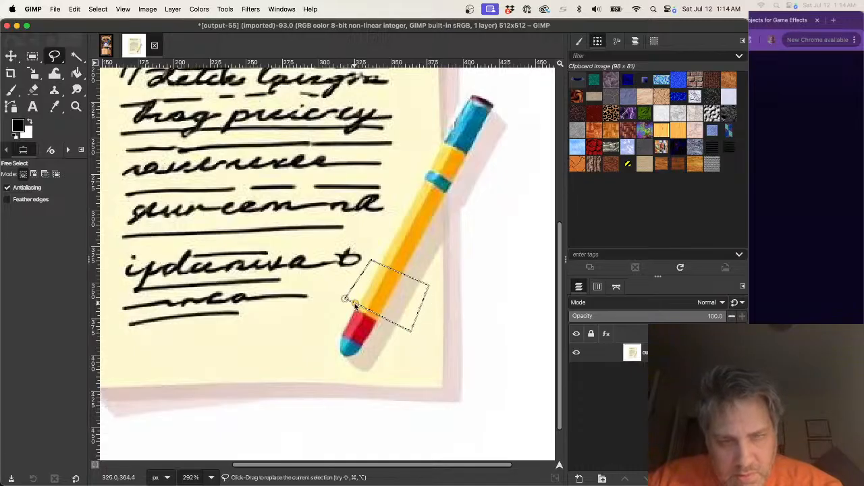
- Copy the selected barrel section onto its own layer, move it to cover the red band, and clear the selection
{"action": "key", "text": "ctrl+c"}
{"action": "key", "text": "ctrl+v"}
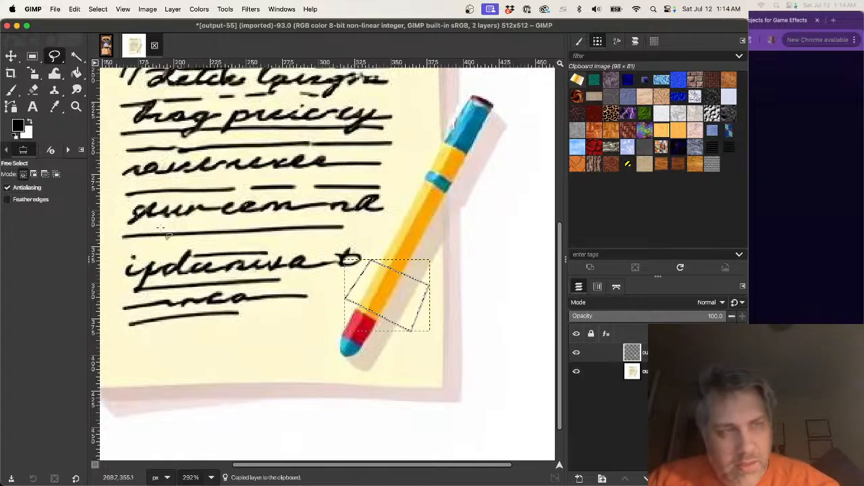
{"action": "key", "text": "m"}
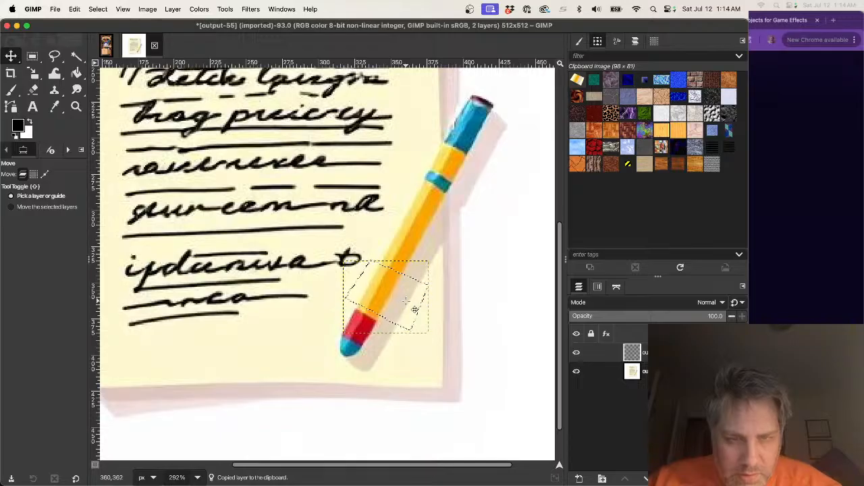
{"action": "key", "text": "shift"}
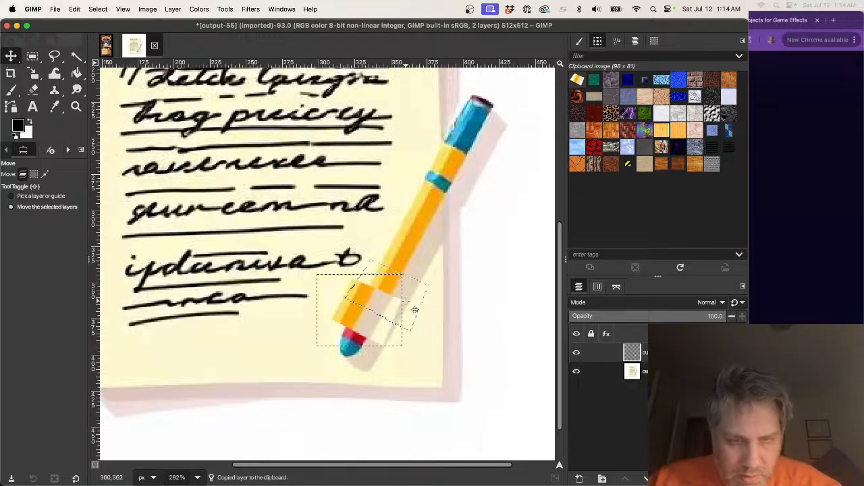
{"action": "key", "text": "shift+Right"}
{"action": "key", "text": "shift+Left"}
{"action": "key", "text": "shift+Right"}
{"action": "key", "text": "Left"}
{"action": "key", "text": "Down"}
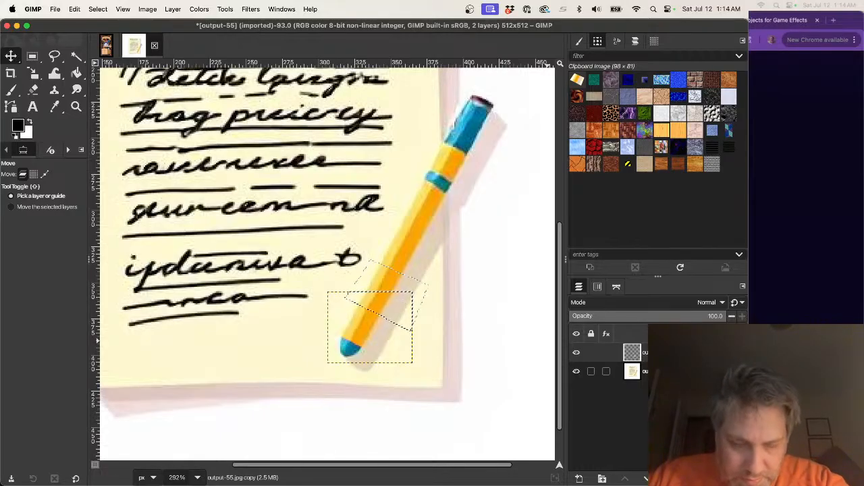
{"action": "left_click", "coordinate": [100, 10]}
{"action": "left_click", "coordinate": [98, 35]}
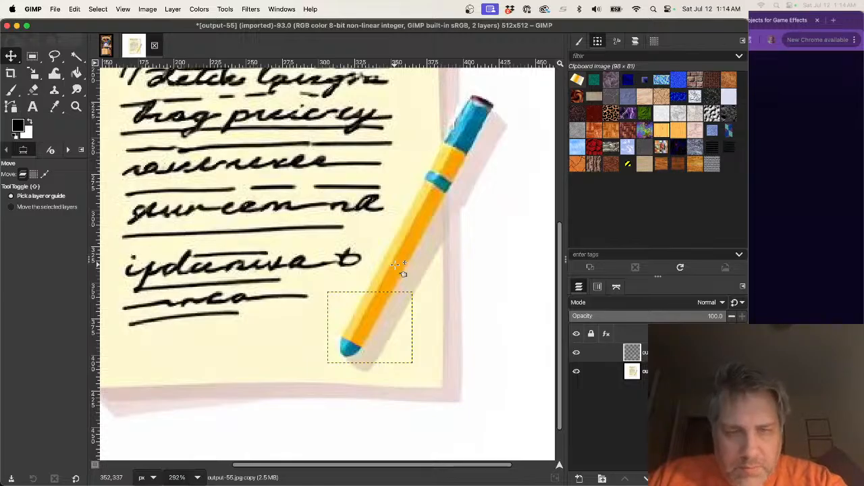
- Outline the pen's blue tip with Free Select on the original output-55.jpg layer
{"action": "left_click", "coordinate": [637, 377]}
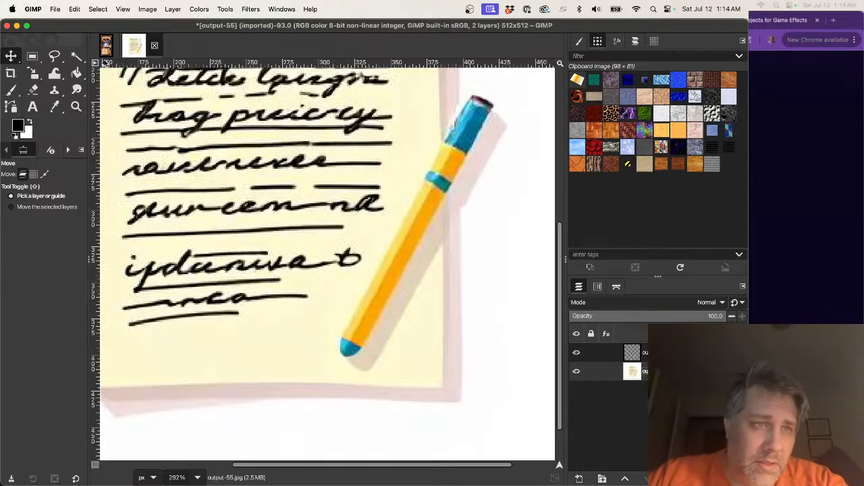
{"action": "left_click", "coordinate": [54, 57]}
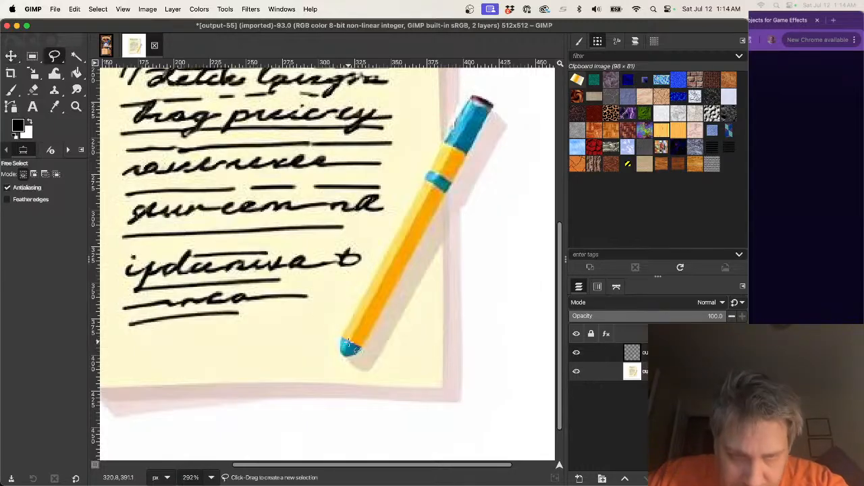
{"action": "left_click", "coordinate": [342, 335]}
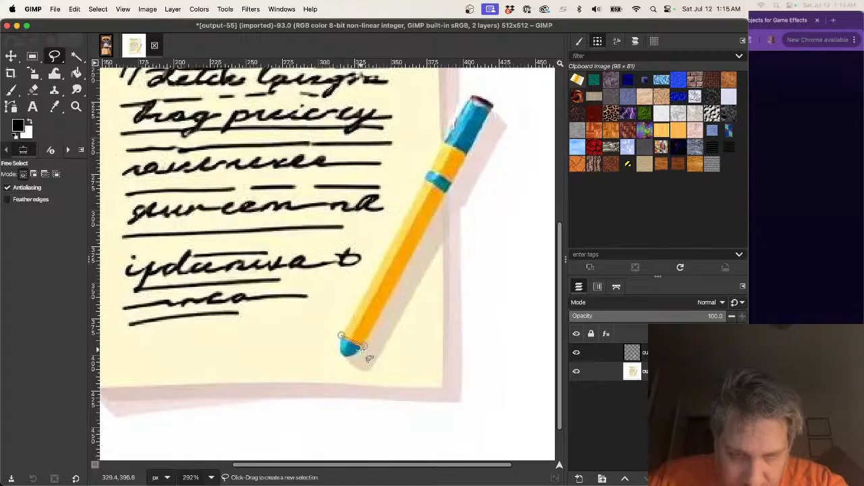
{"action": "left_click", "coordinate": [361, 347]}
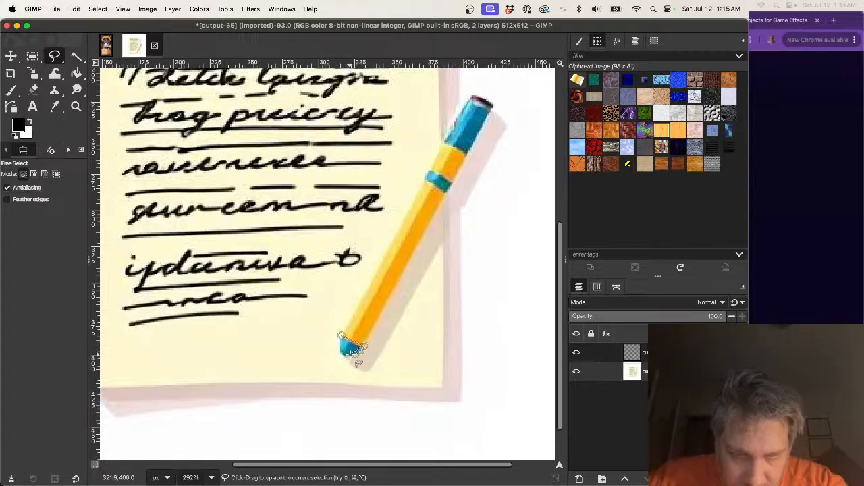
{"action": "left_click", "coordinate": [347, 354]}
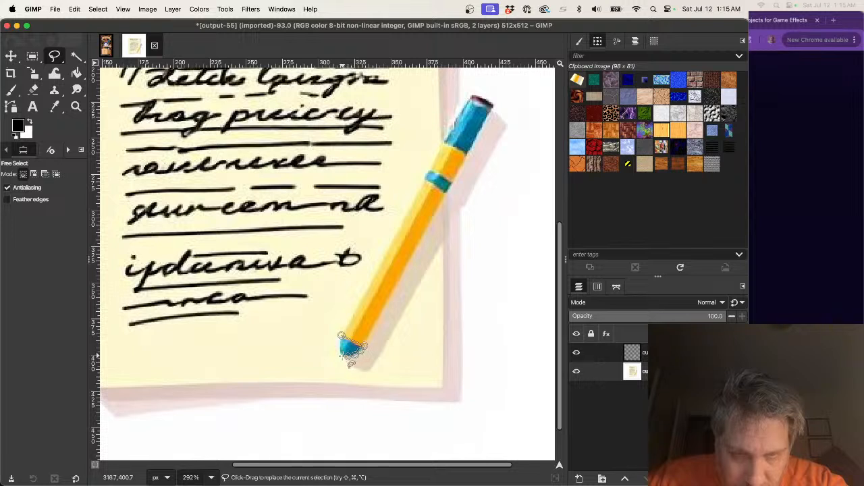
{"action": "left_click", "coordinate": [341, 336]}
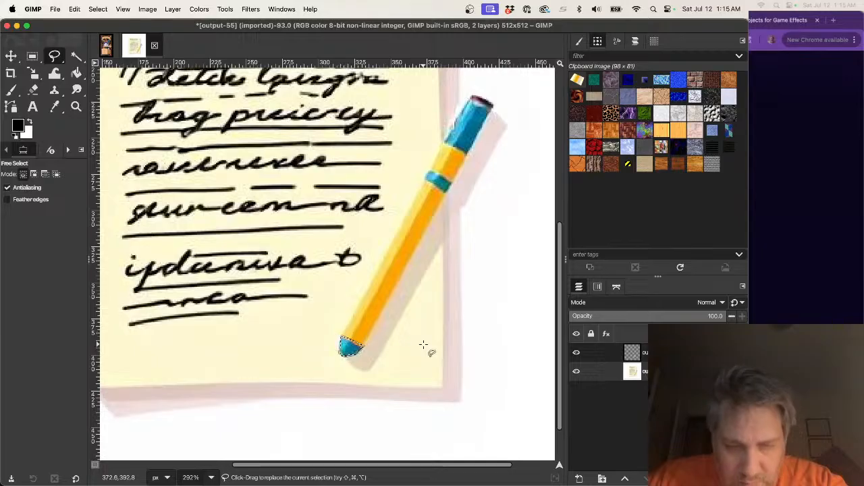
- Refine the selection points along the lower edge of the blue tip and copy the tip onto its own layer
{"action": "scroll", "coordinate": [346, 348], "scroll_direction": "up", "scroll_amount": 8}
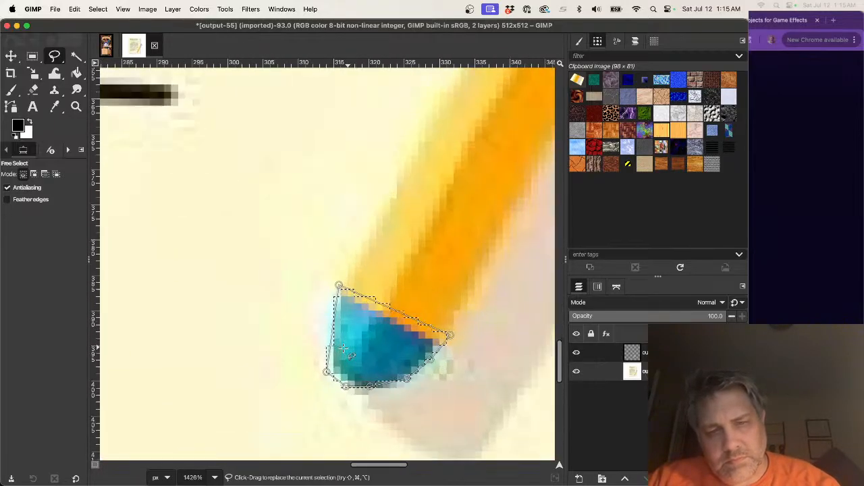
{"action": "left_click_drag", "start_coordinate": [316, 385], "coordinate": [350, 405]}
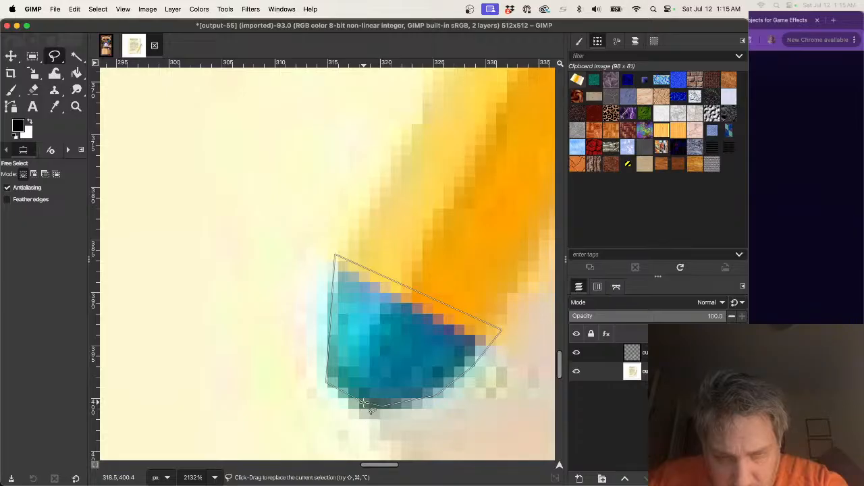
{"action": "left_click_drag", "start_coordinate": [368, 407], "coordinate": [368, 407]}
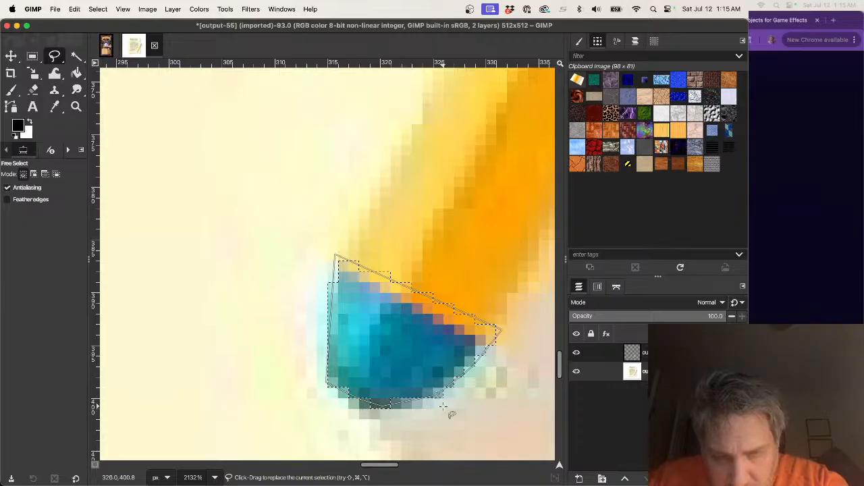
{"action": "left_click_drag", "start_coordinate": [437, 396], "coordinate": [439, 393]}
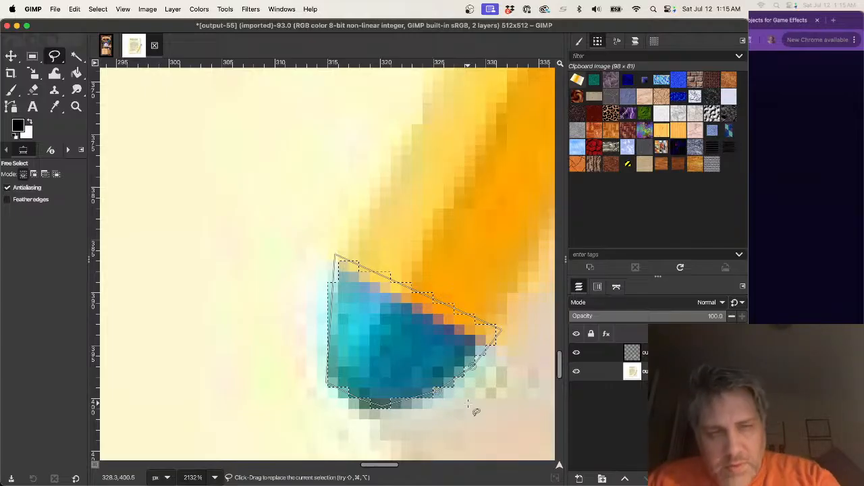
{"action": "key", "text": "ctrl+c"}
{"action": "key", "text": "ctrl+v"}
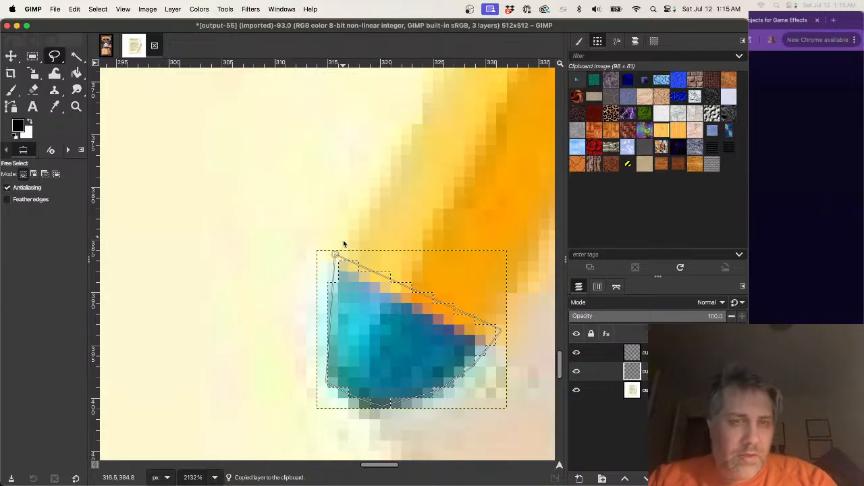
- Clear the selection and open the Hue-Saturation adjustment for the copied tip layer
{"action": "scroll", "coordinate": [350, 278], "scroll_direction": "down", "scroll_amount": 2}
{"action": "scroll", "coordinate": [350, 278], "scroll_direction": "down", "scroll_amount": 4}
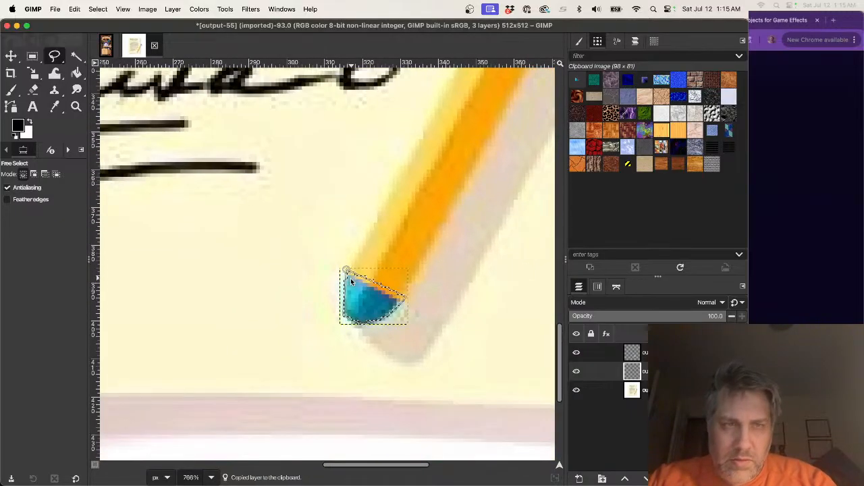
{"action": "left_click", "coordinate": [101, 9]}
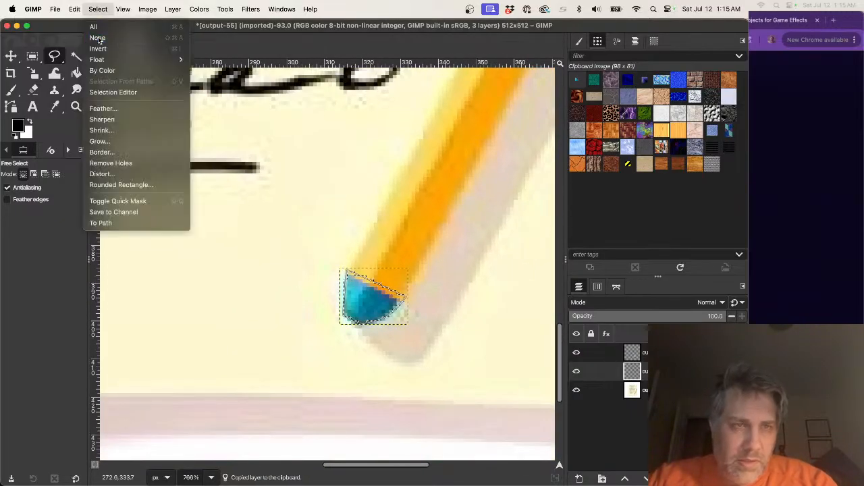
{"action": "left_click", "coordinate": [108, 39]}
{"action": "left_click", "coordinate": [199, 10]}
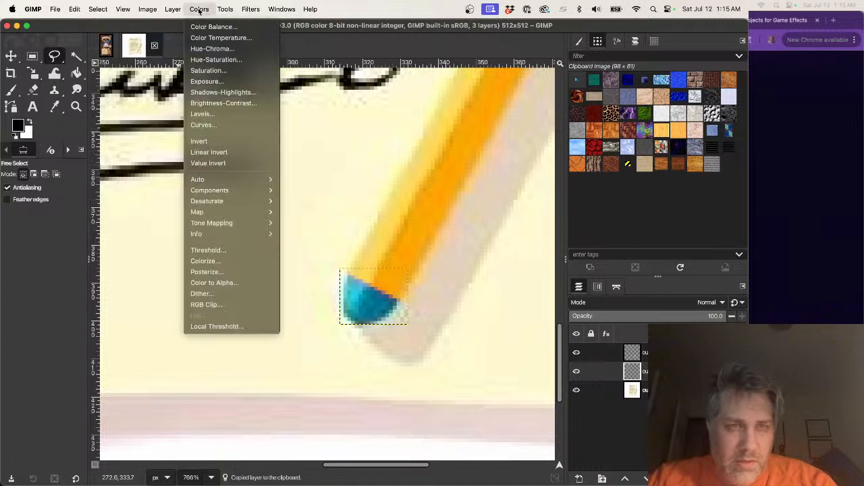
{"action": "left_click", "coordinate": [213, 60]}
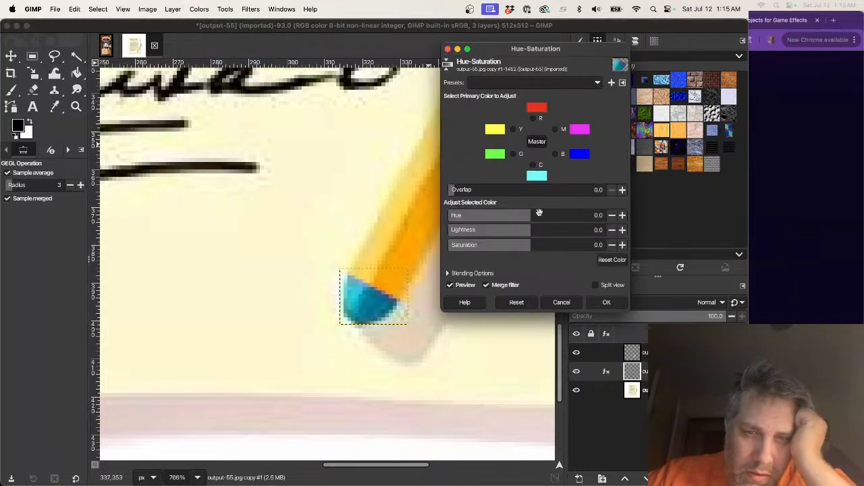
- Slightly adjust master and red saturation, set blue lightness and saturation to -2.3, and yellow lightness to 2.3 with saturation 3.6
{"action": "mouse_move", "coordinate": [525, 244]}
{"action": "left_mouse_down"}
{"action": "mouse_move", "coordinate": [444, 239]}
{"action": "mouse_move", "coordinate": [528, 233]}
{"action": "mouse_move", "coordinate": [484, 231]}
{"action": "mouse_move", "coordinate": [520, 234]}
{"action": "left_mouse_up"}
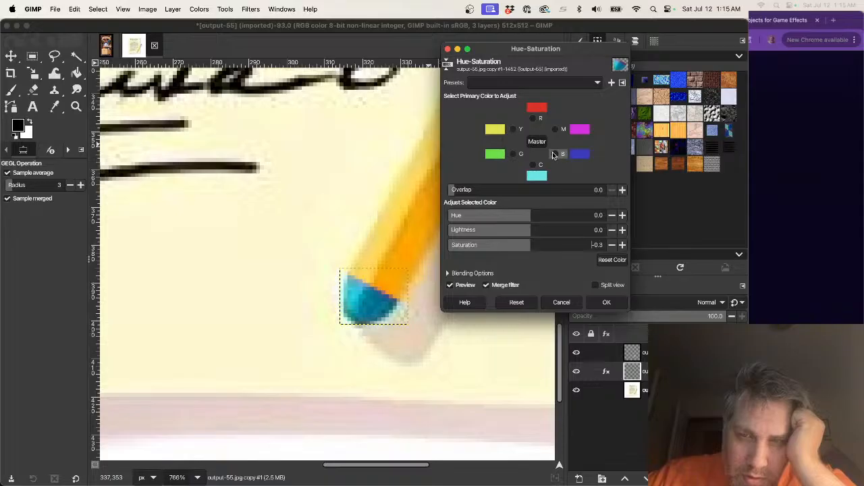
{"action": "left_click", "coordinate": [554, 155]}
{"action": "mouse_move", "coordinate": [527, 244]}
{"action": "left_mouse_down"}
{"action": "mouse_move", "coordinate": [423, 236]}
{"action": "mouse_move", "coordinate": [558, 239]}
{"action": "mouse_move", "coordinate": [605, 230]}
{"action": "mouse_move", "coordinate": [467, 231]}
{"action": "mouse_move", "coordinate": [575, 231]}
{"action": "mouse_move", "coordinate": [523, 232]}
{"action": "left_mouse_up"}
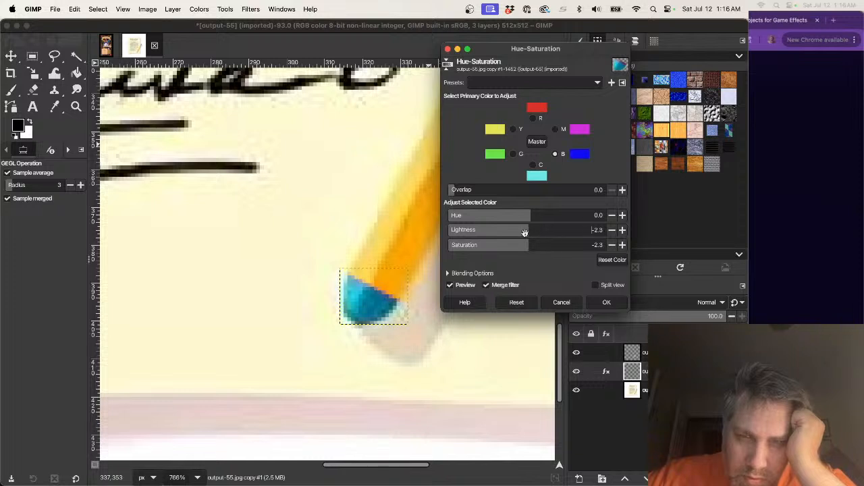
{"action": "left_click", "coordinate": [511, 131]}
{"action": "left_click_drag", "start_coordinate": [531, 245], "coordinate": [529, 217]}
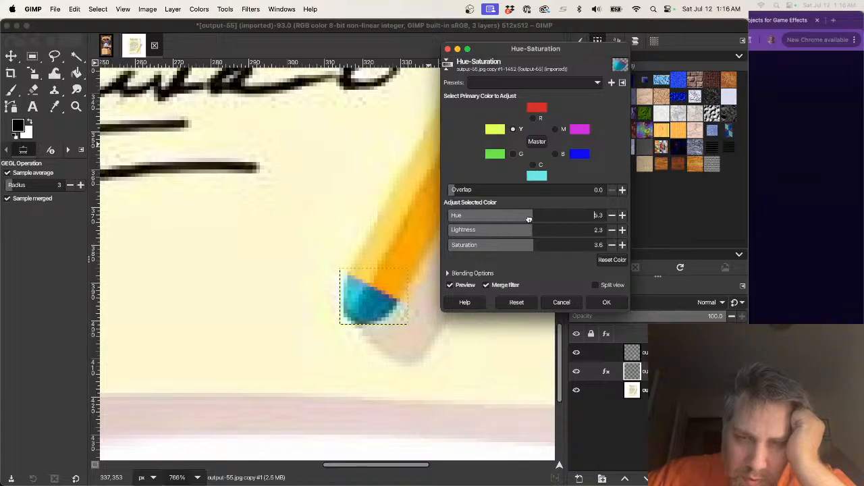
{"action": "left_click", "coordinate": [532, 119]}
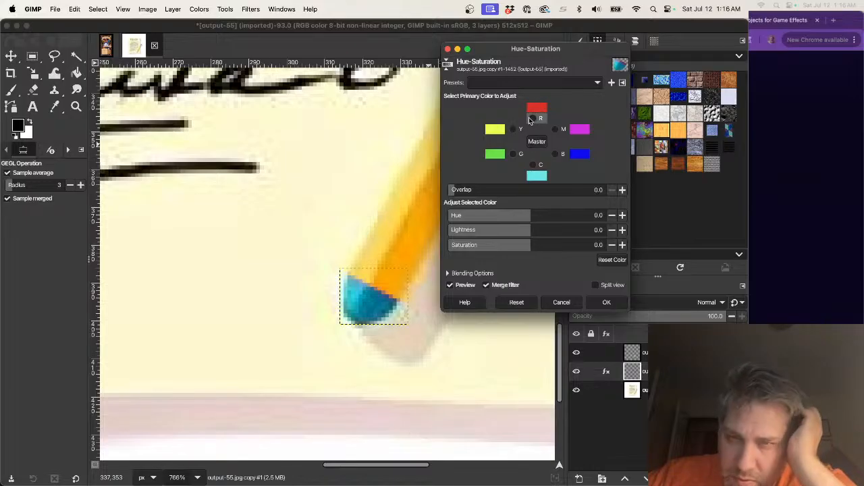
{"action": "mouse_move", "coordinate": [525, 245]}
{"action": "left_mouse_down"}
{"action": "mouse_move", "coordinate": [555, 246]}
{"action": "mouse_move", "coordinate": [452, 247]}
{"action": "mouse_move", "coordinate": [523, 246]}
{"action": "mouse_move", "coordinate": [513, 246]}
{"action": "left_mouse_up"}
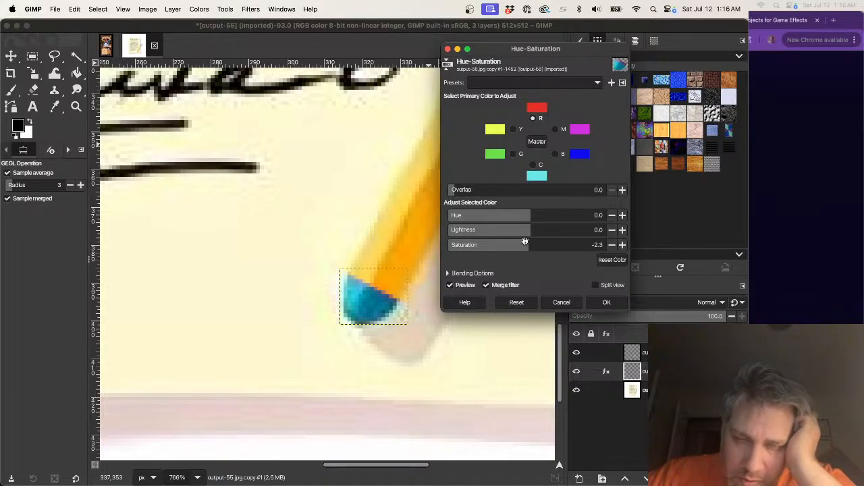
- Recolour the tip brownish grey with overlap 4.6, master hue -162.4, lightness 31.6 and saturation -67.4, and apply the adjustment
{"action": "mouse_move", "coordinate": [455, 190]}
{"action": "left_mouse_down"}
{"action": "mouse_move", "coordinate": [560, 190]}
{"action": "mouse_move", "coordinate": [462, 188]}
{"action": "left_mouse_up"}
{"action": "mouse_move", "coordinate": [527, 217]}
{"action": "left_mouse_down"}
{"action": "mouse_move", "coordinate": [500, 215]}
{"action": "mouse_move", "coordinate": [590, 213]}
{"action": "mouse_move", "coordinate": [447, 215]}
{"action": "mouse_move", "coordinate": [458, 214]}
{"action": "left_mouse_up"}
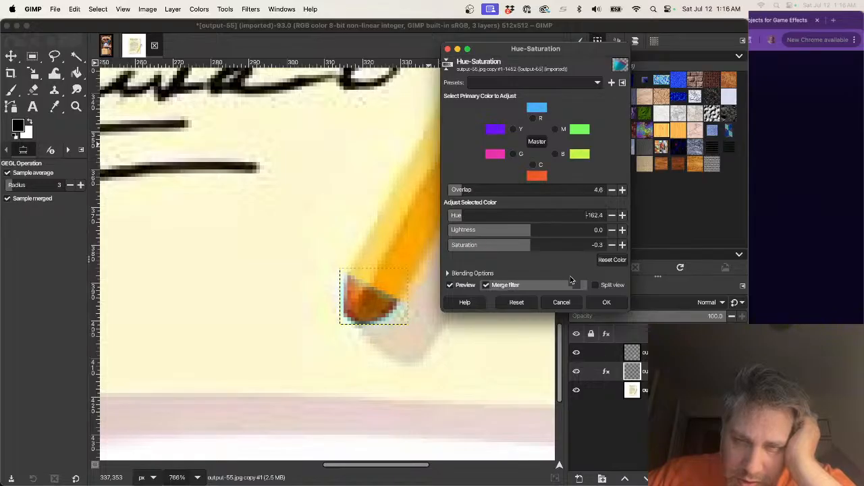
{"action": "mouse_move", "coordinate": [529, 230]}
{"action": "left_mouse_down"}
{"action": "mouse_move", "coordinate": [559, 231]}
{"action": "mouse_move", "coordinate": [551, 233]}
{"action": "left_mouse_up"}
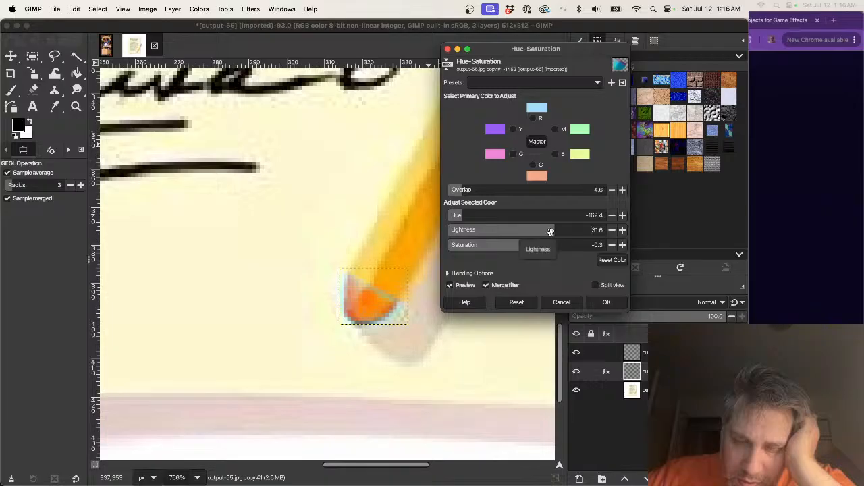
{"action": "left_click_drag", "start_coordinate": [524, 245], "coordinate": [477, 245]}
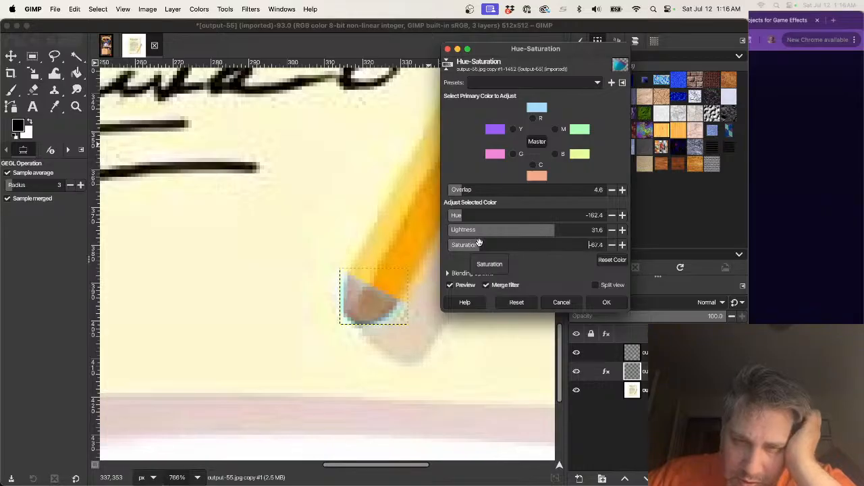
{"action": "left_click", "coordinate": [605, 302]}
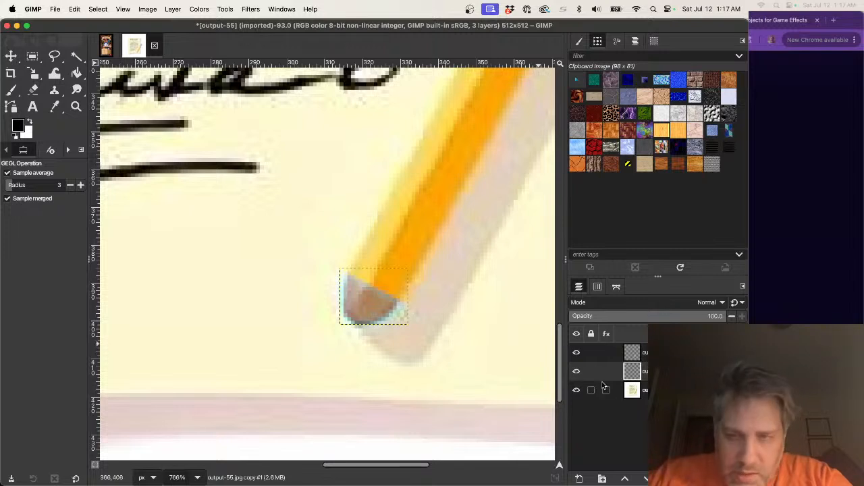
- Add a new transparent layer directly above the original output-55.jpg layer
{"action": "left_click", "coordinate": [640, 390]}
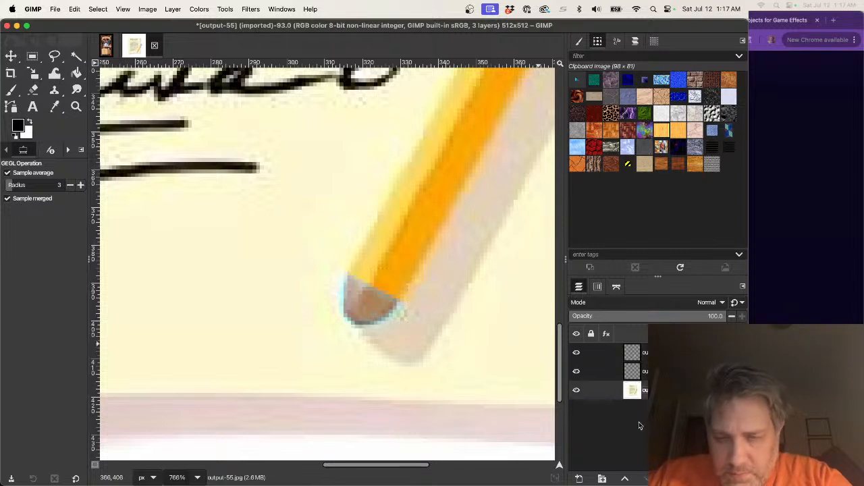
{"action": "left_click", "coordinate": [578, 478]}
{"action": "left_click", "coordinate": [493, 385]}
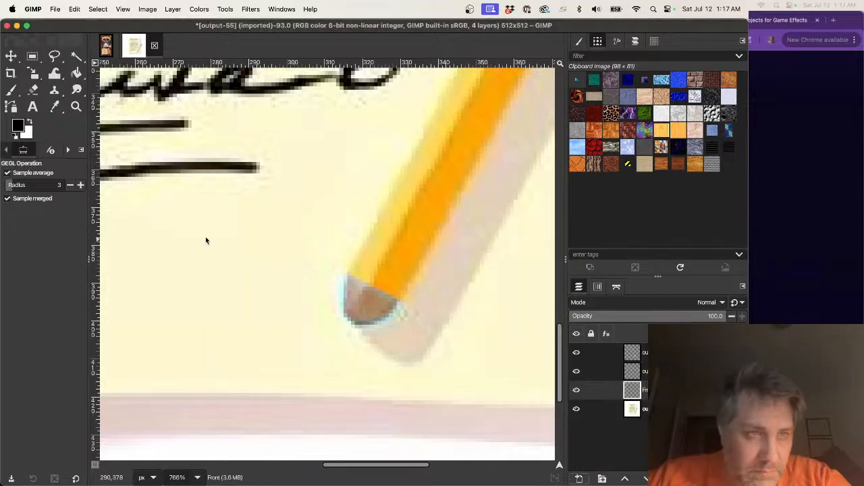
{"action": "left_click", "coordinate": [54, 56]}
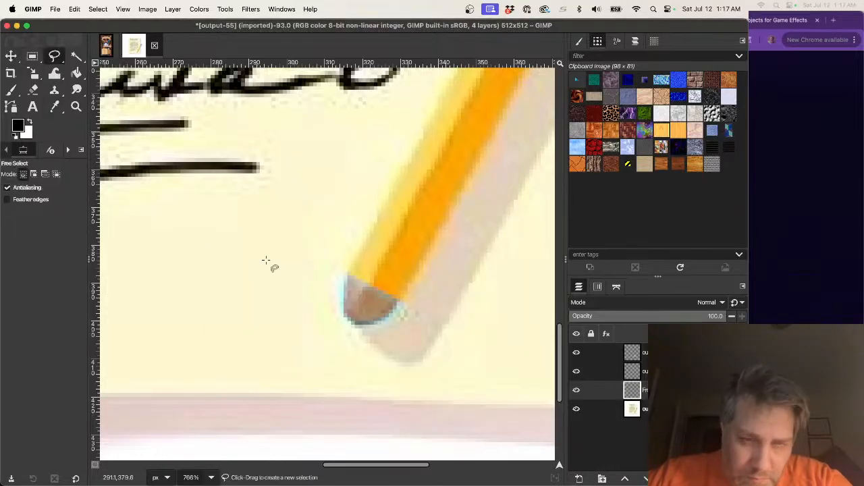
{"action": "left_click", "coordinate": [344, 312]}
{"action": "left_click", "coordinate": [343, 323]}
{"action": "left_click", "coordinate": [349, 327]}
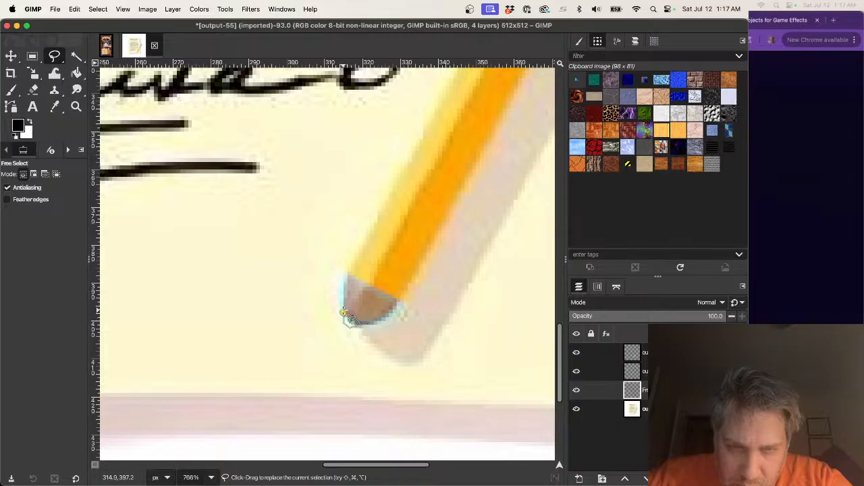
{"action": "left_click", "coordinate": [345, 317]}
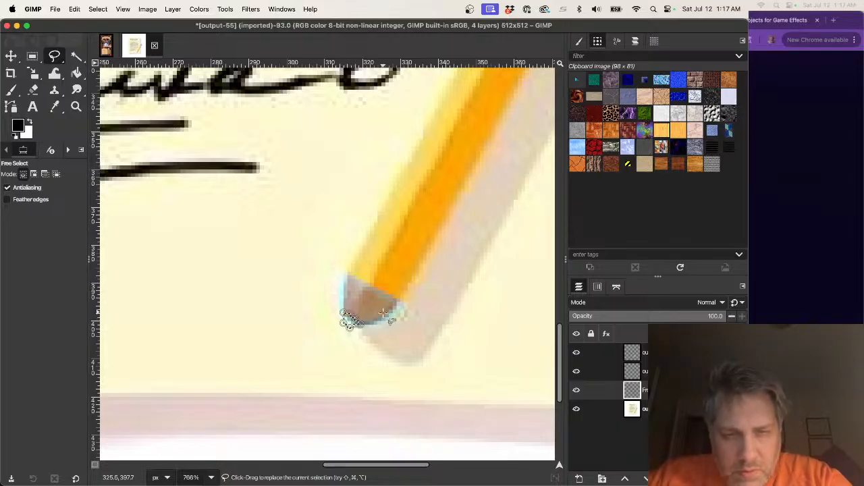
{"action": "key", "text": "super+shift+a"}
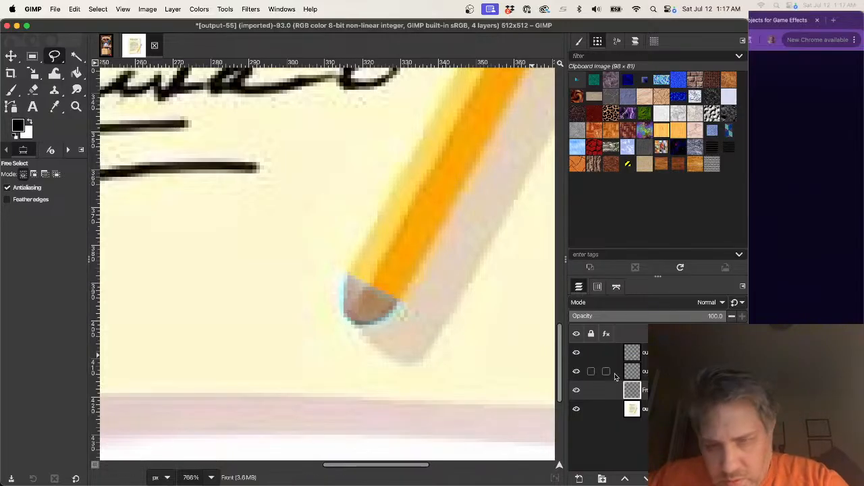
- Delete the empty transparent layer above the original output-55.jpg layer
{"action": "left_click", "coordinate": [646, 371]}
{"action": "left_click", "coordinate": [646, 390]}
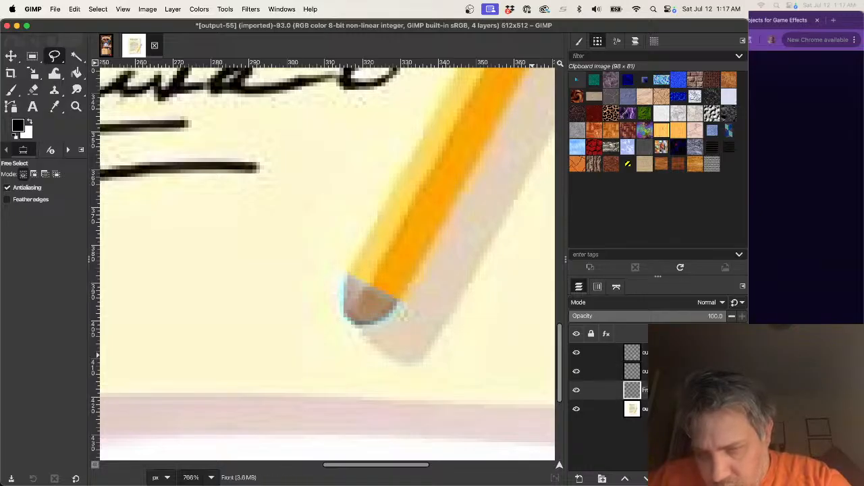
{"action": "left_click", "coordinate": [736, 478]}
- Duplicate the pencil-tip layer output-55.jpg copy #1 and place the duplicate directly beneath it in the layer stack
{"action": "left_click", "coordinate": [647, 371]}
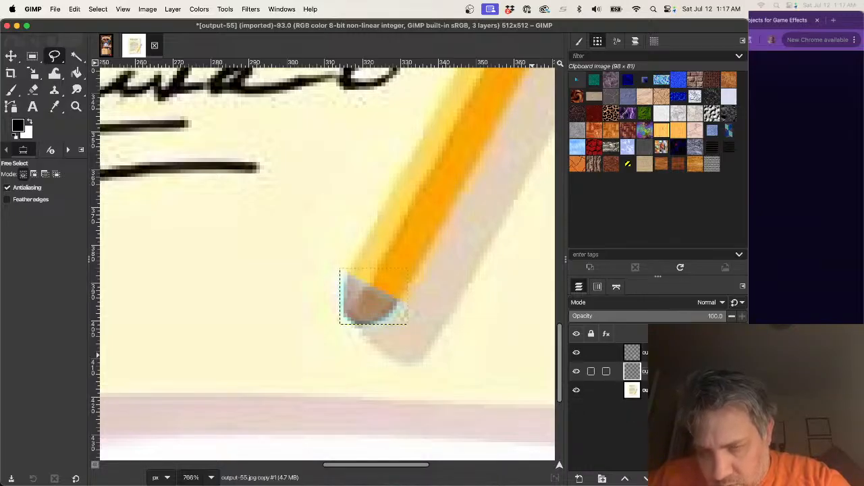
{"action": "right_click", "coordinate": [646, 372]}
{"action": "key", "text": "Escape"}
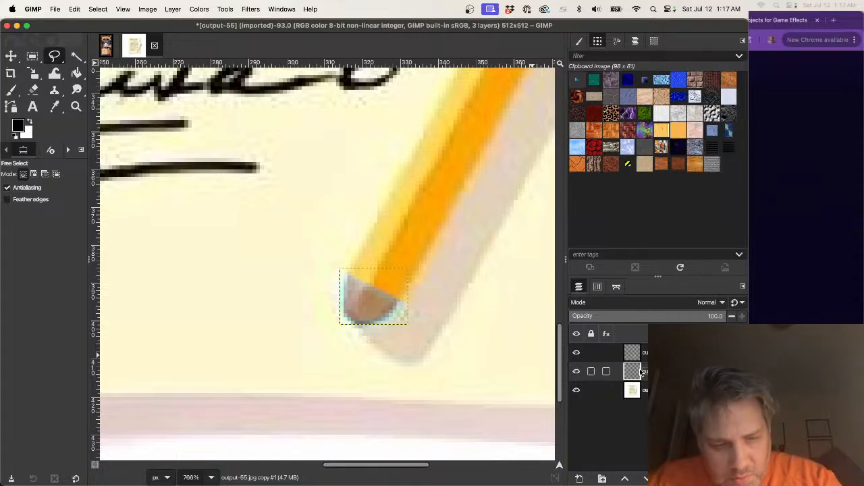
{"action": "key", "text": "shift+super+d"}
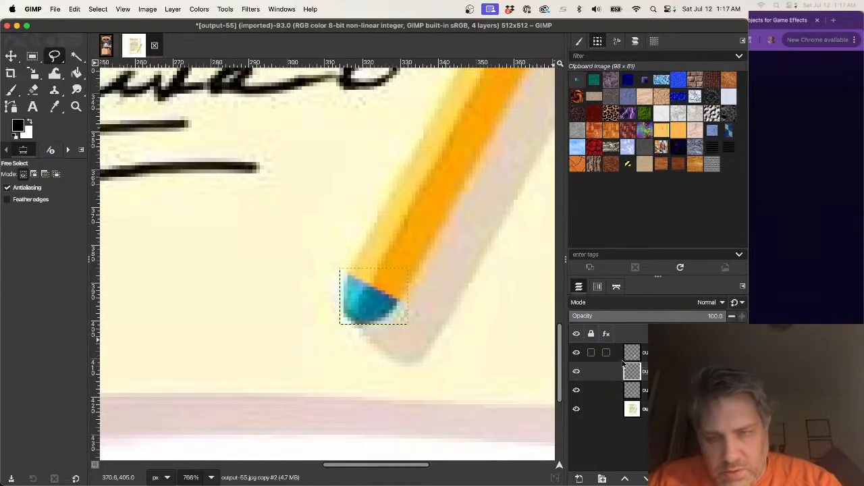
{"action": "left_click_drag", "start_coordinate": [646, 372], "coordinate": [646, 398]}
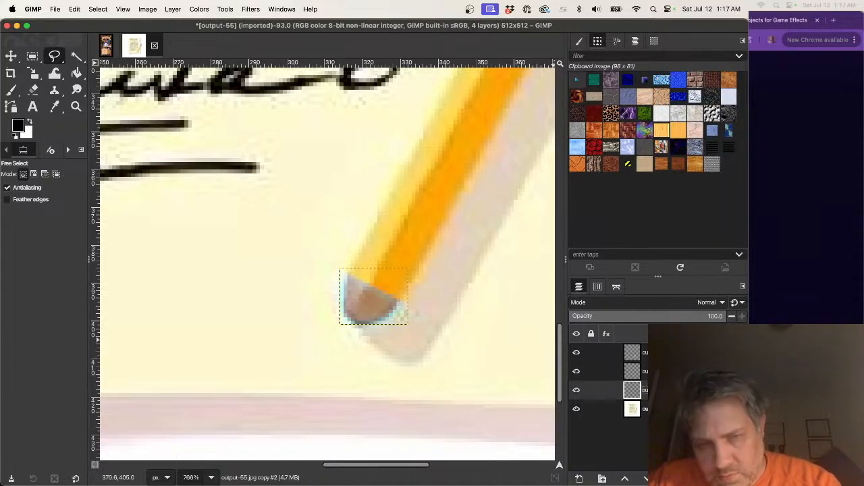
- Move the duplicated tip layer 4 px left and 6 px down so it pokes out below the brownish tip
{"action": "left_click", "coordinate": [15, 60]}
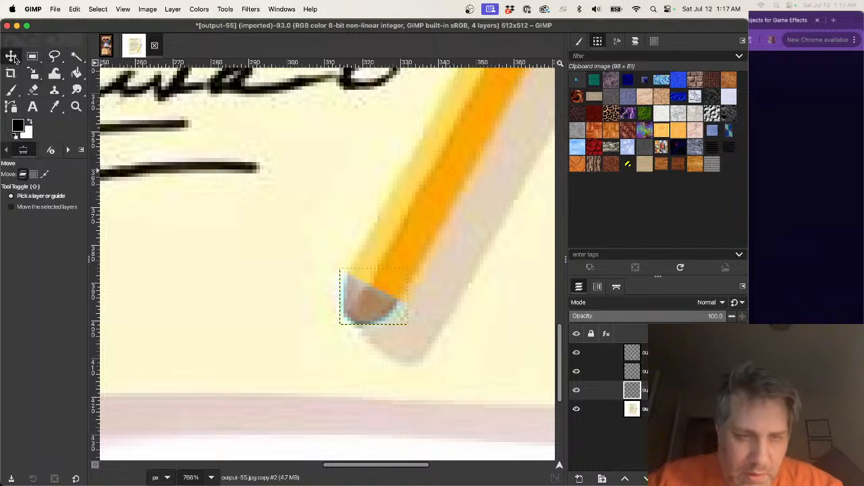
{"action": "key", "text": "Down"}
{"action": "key", "text": "Down"}
{"action": "key", "text": "Left"}
{"action": "key", "text": "Down"}
{"action": "key", "text": "Left"}
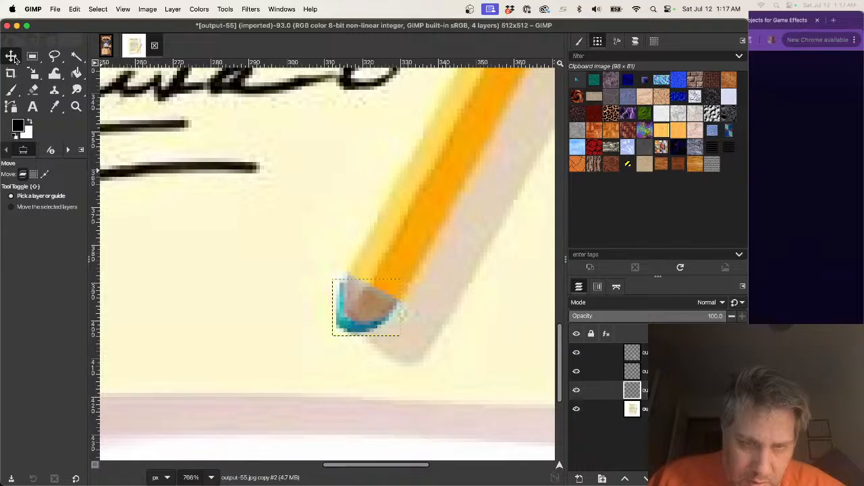
{"action": "key", "text": "Down"}
{"action": "key", "text": "Left"}
{"action": "key", "text": "Down"}
{"action": "key", "text": "Down"}
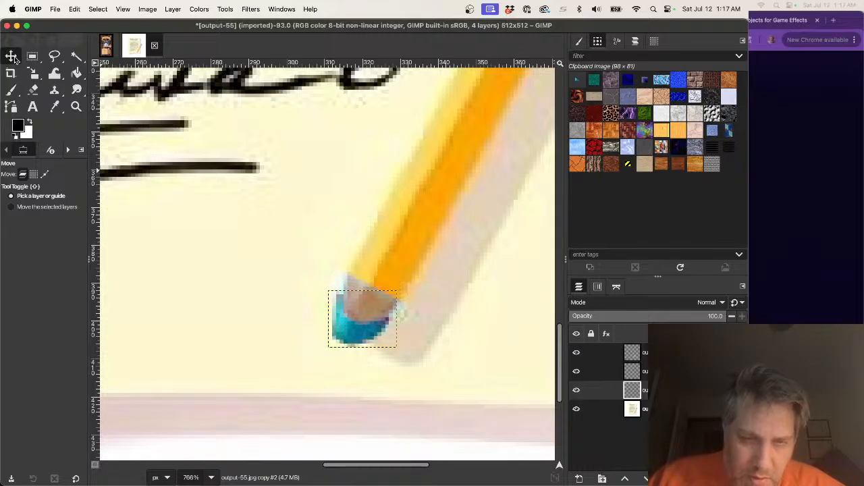
{"action": "key", "text": "Left"}
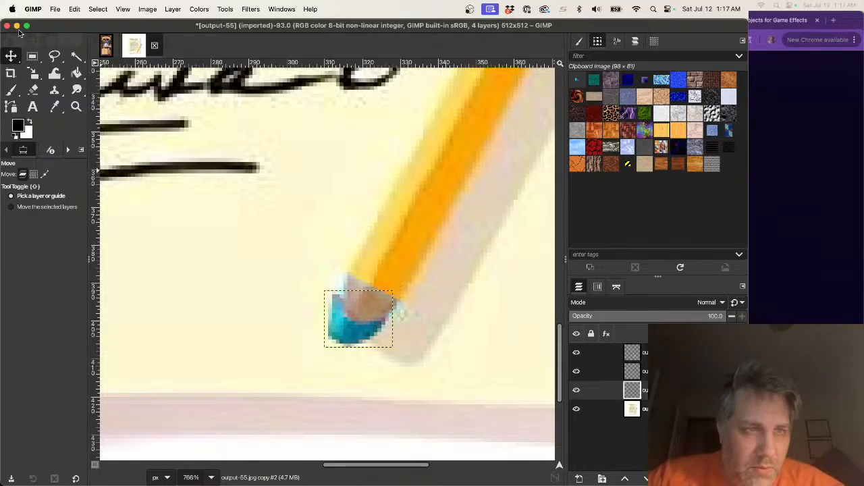
- Scale the duplicated tip layer around its centre to about 9 × 8 px, keeping the aspect ratio
{"action": "left_click", "coordinate": [36, 77]}
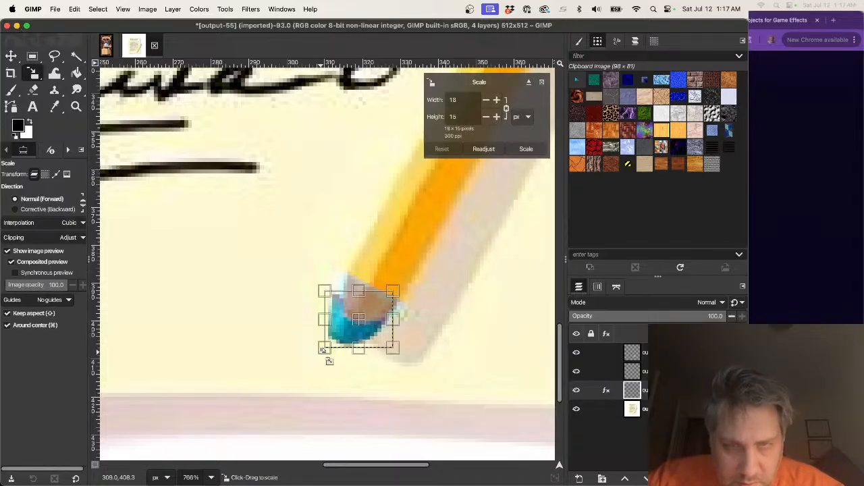
{"action": "left_click_drag", "start_coordinate": [324, 348], "coordinate": [353, 316]}
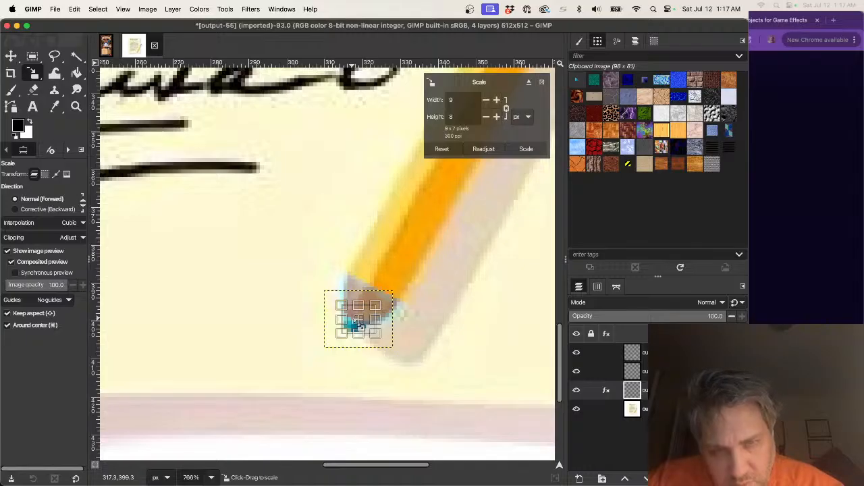
{"action": "key", "text": "Return"}
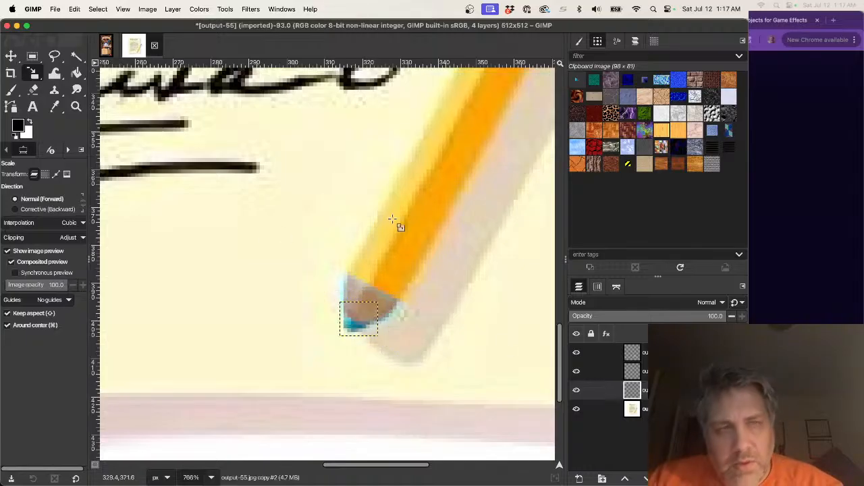
- Turn the small tip layer dark grey using Hue-Saturation with saturation -100 and lightness about -25.7
{"action": "left_click", "coordinate": [203, 10]}
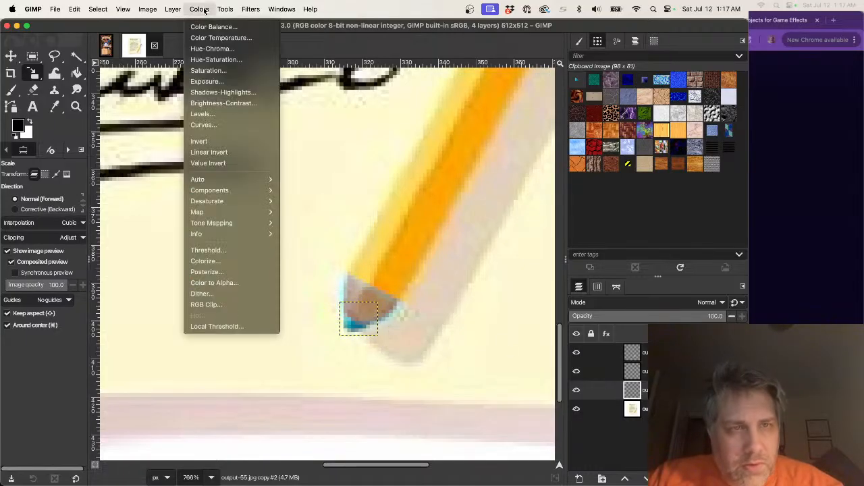
{"action": "left_click", "coordinate": [217, 60]}
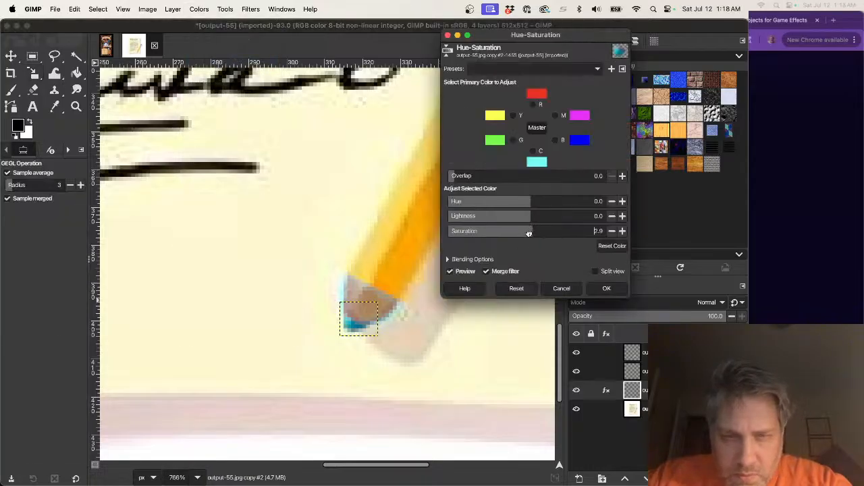
{"action": "left_click_drag", "start_coordinate": [529, 233], "coordinate": [401, 235]}
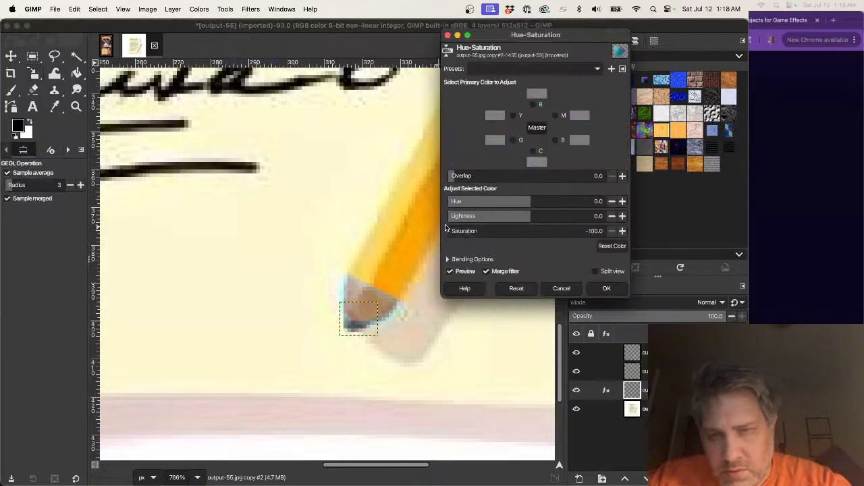
{"action": "left_click_drag", "start_coordinate": [530, 217], "coordinate": [504, 217]}
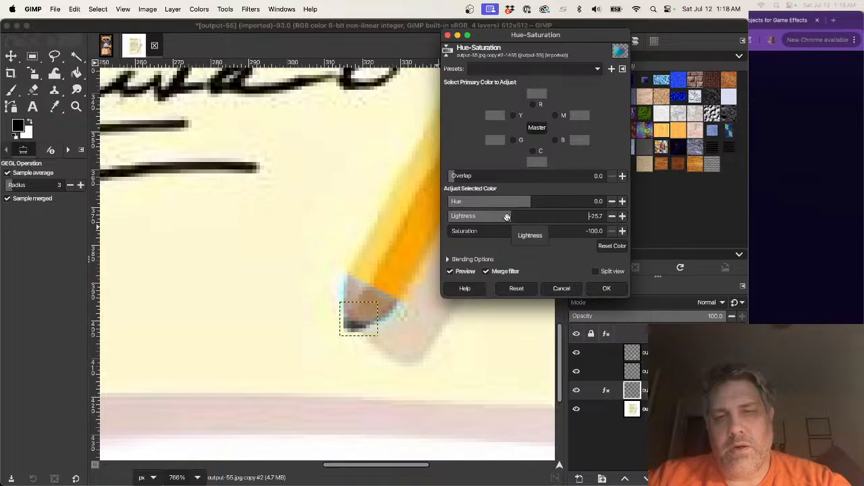
{"action": "left_click", "coordinate": [607, 288]}
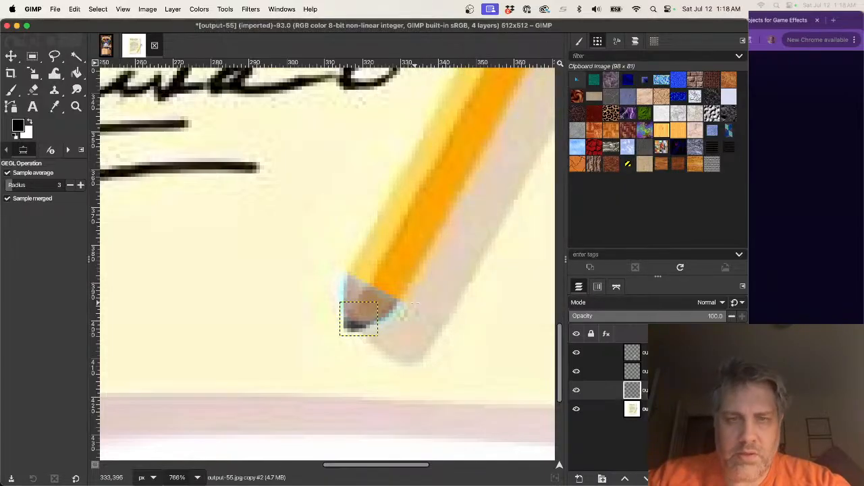
{"action": "scroll", "coordinate": [407, 270], "scroll_direction": "down", "scroll_amount": 4}
{"action": "scroll", "coordinate": [410, 297], "scroll_direction": "down", "scroll_amount": 1}
{"action": "scroll", "coordinate": [408, 284], "scroll_direction": "up", "scroll_amount": 3}
{"action": "scroll", "coordinate": [408, 281], "scroll_direction": "up", "scroll_amount": 1}
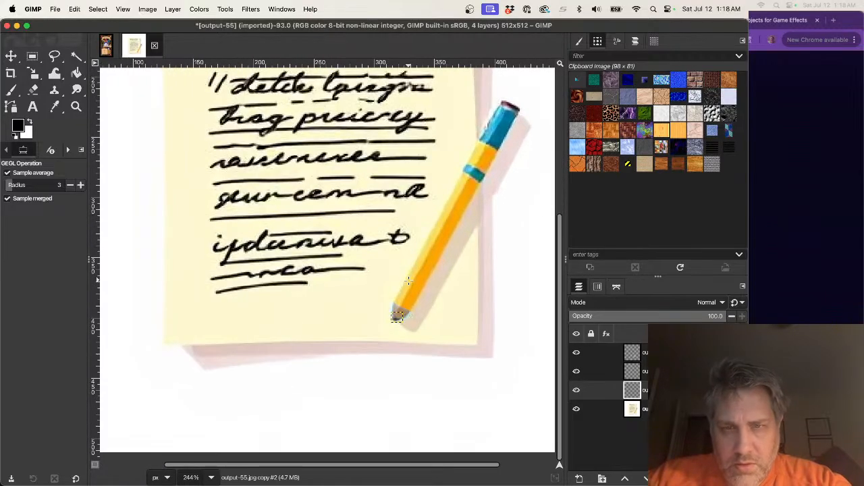
{"action": "left_click", "coordinate": [98, 10]}
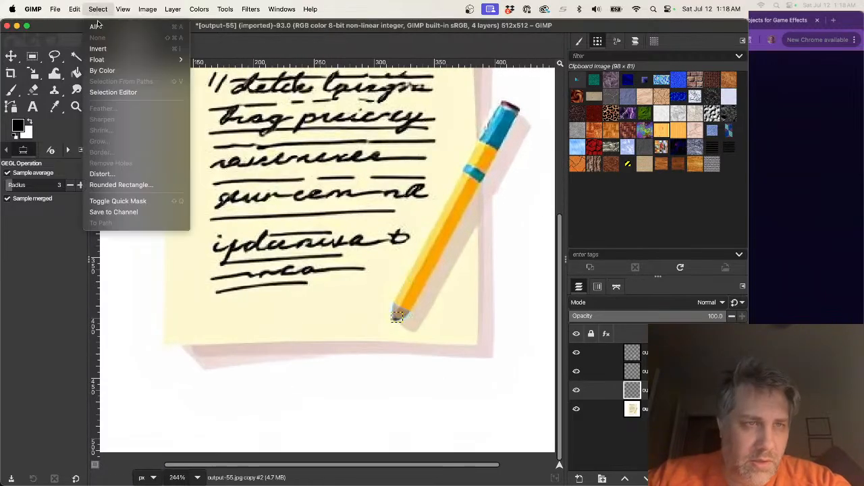
{"action": "left_click", "coordinate": [98, 9]}
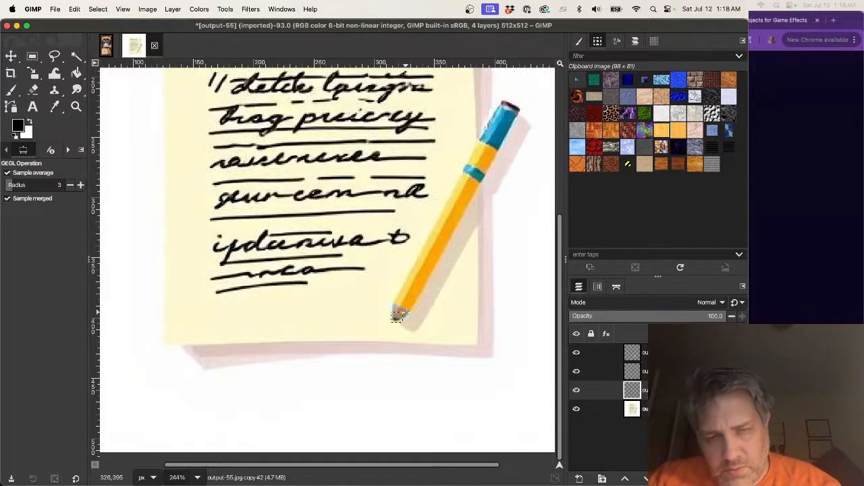
- Add a new transparent layer directly above the original output-55.jpg layer for covering the fringe around the tip
{"action": "scroll", "coordinate": [398, 315], "scroll_direction": "up", "scroll_amount": 5}
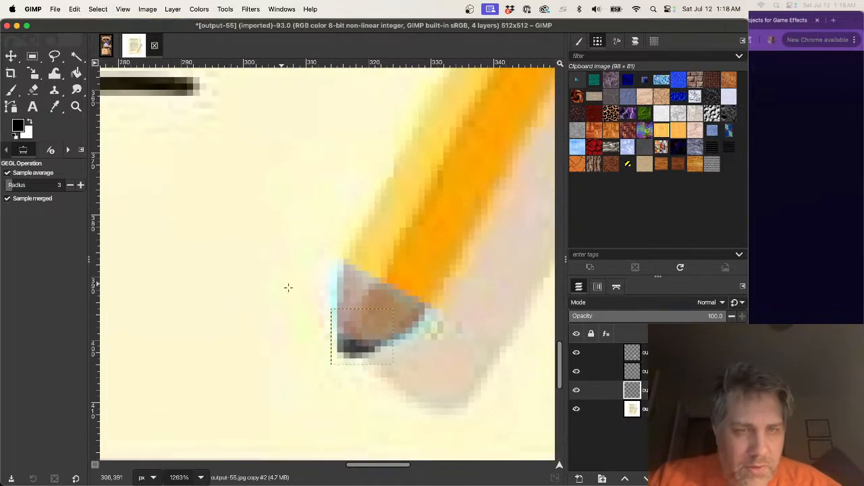
{"action": "left_click", "coordinate": [645, 410]}
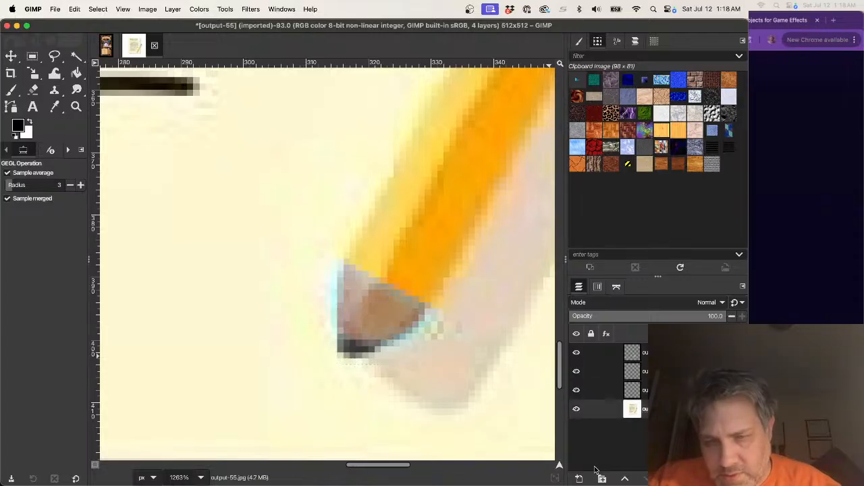
{"action": "left_click", "coordinate": [577, 480]}
{"action": "left_click", "coordinate": [495, 388]}
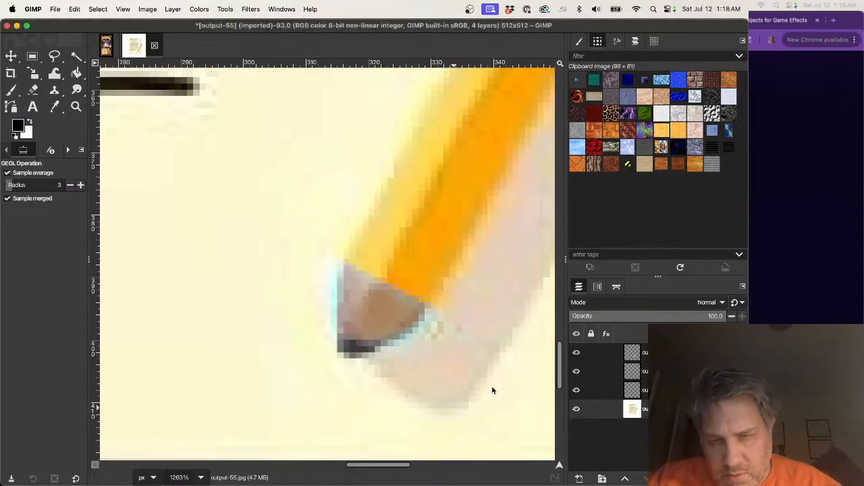
- Sample the cream paper colour beside the pencil as the foreground colour
{"action": "left_click", "coordinate": [54, 56]}
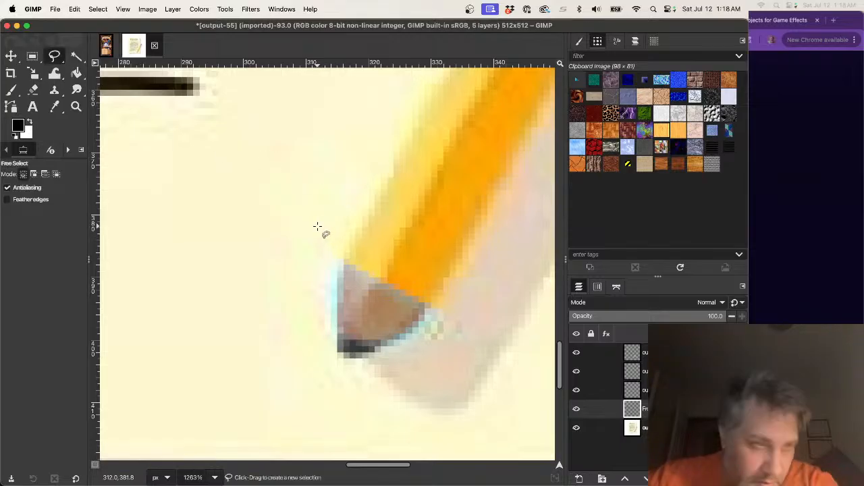
{"action": "left_click", "coordinate": [54, 106]}
{"action": "left_click", "coordinate": [247, 264]}
- Outline the pale-blue fringe along the pencil tip's left edge with a free selection and fill it with the cream colour
{"action": "left_click", "coordinate": [54, 58]}
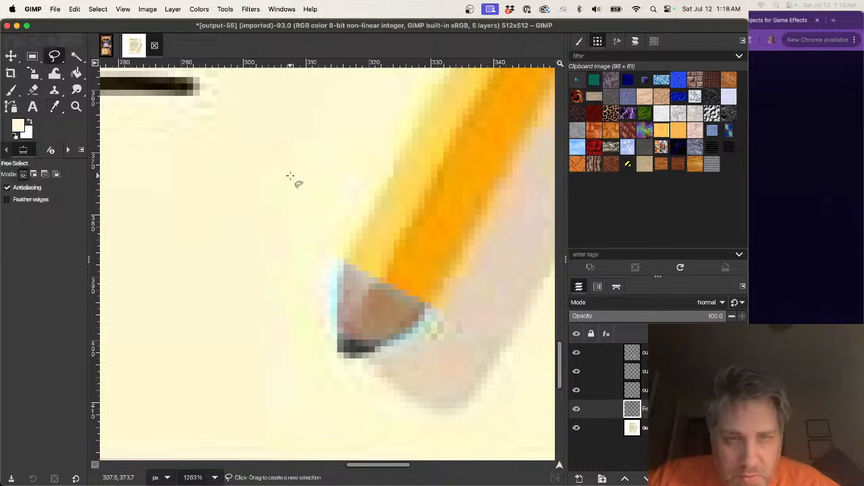
{"action": "left_click", "coordinate": [307, 208]}
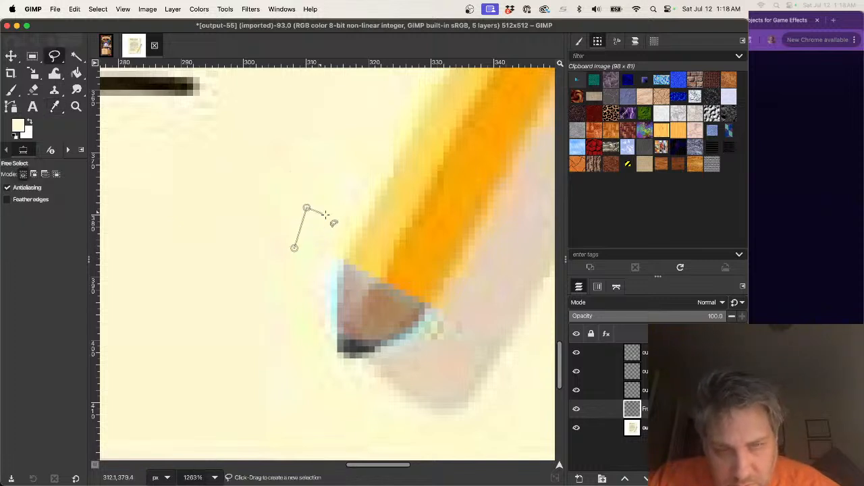
{"action": "left_click", "coordinate": [342, 258]}
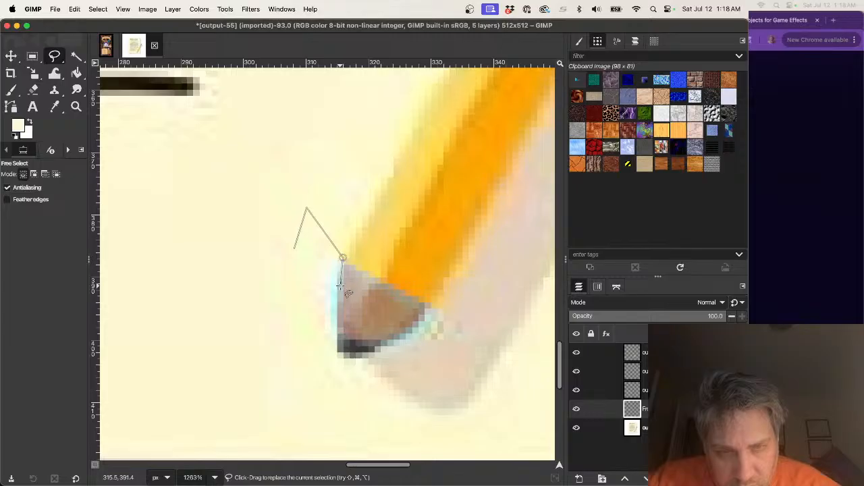
{"action": "left_click", "coordinate": [334, 364]}
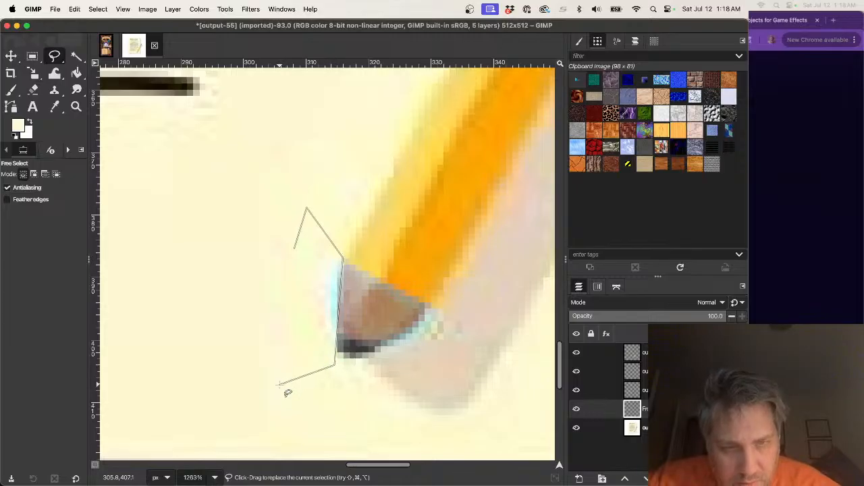
{"action": "left_click", "coordinate": [278, 385]}
{"action": "left_click", "coordinate": [259, 255]}
{"action": "left_click", "coordinate": [294, 248]}
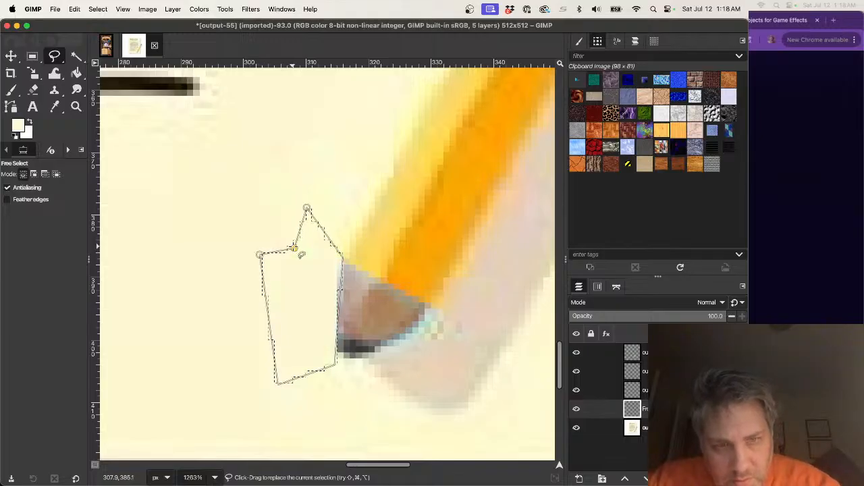
{"action": "key", "text": "Return"}
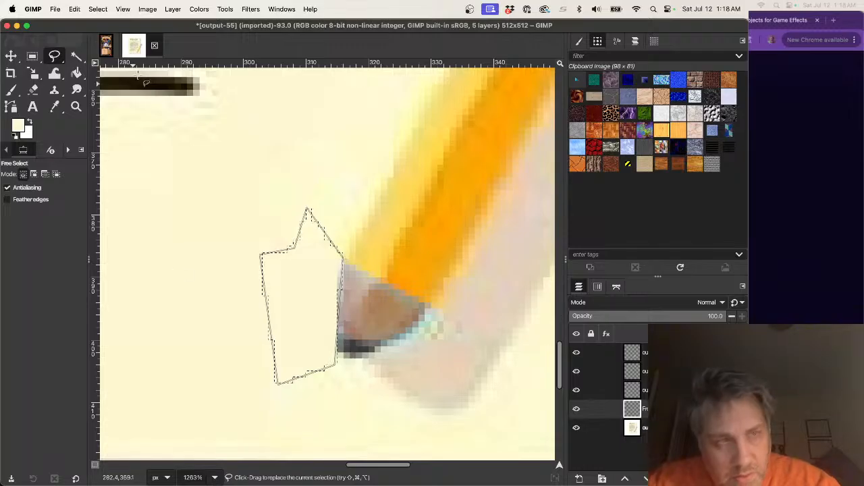
- Sample the beige shadow colour beside the pencil tip as foreground and outline the pale-blue fringe along the tip's lower-right edge with a free selection
{"action": "left_click", "coordinate": [55, 106]}
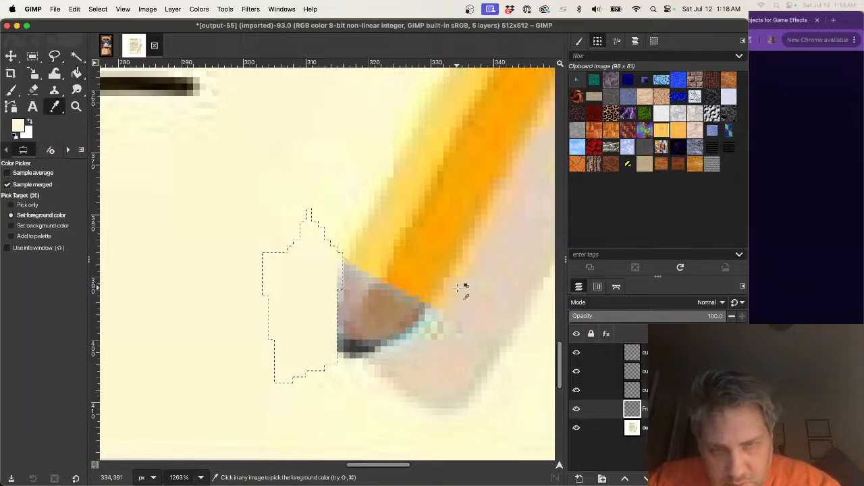
{"action": "left_click", "coordinate": [461, 311]}
{"action": "key", "text": "f"}
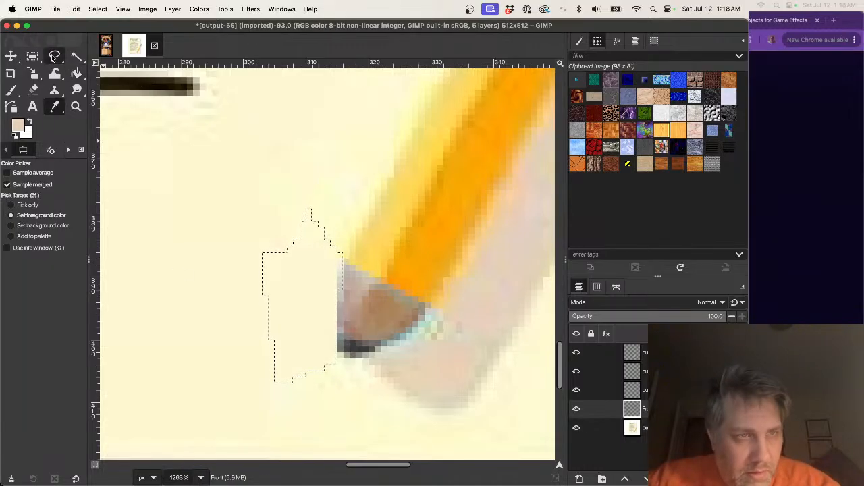
{"action": "left_click", "coordinate": [471, 296]}
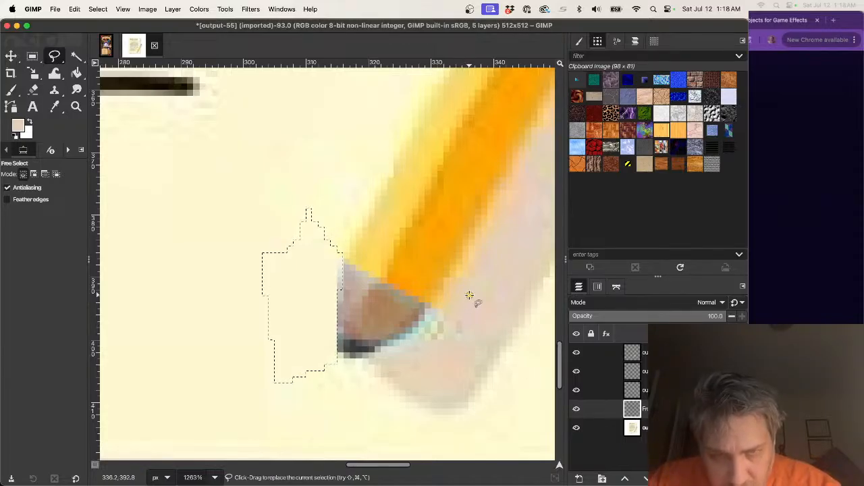
{"action": "left_click", "coordinate": [427, 308]}
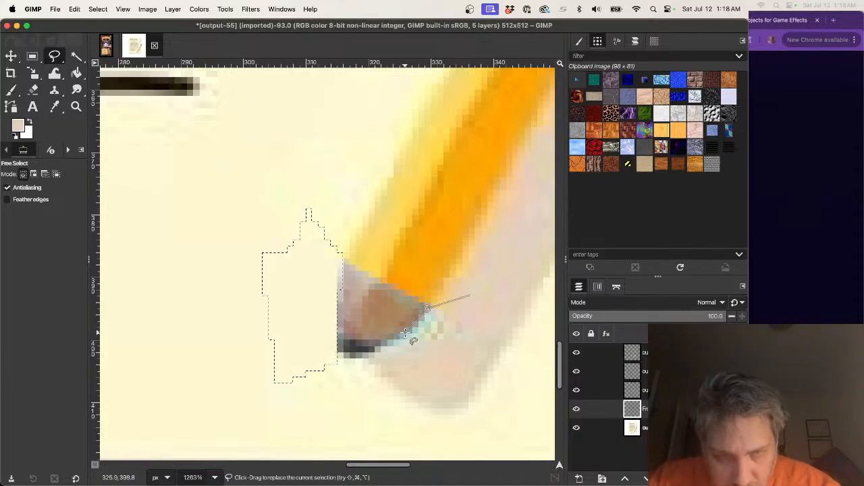
{"action": "left_click", "coordinate": [405, 332]}
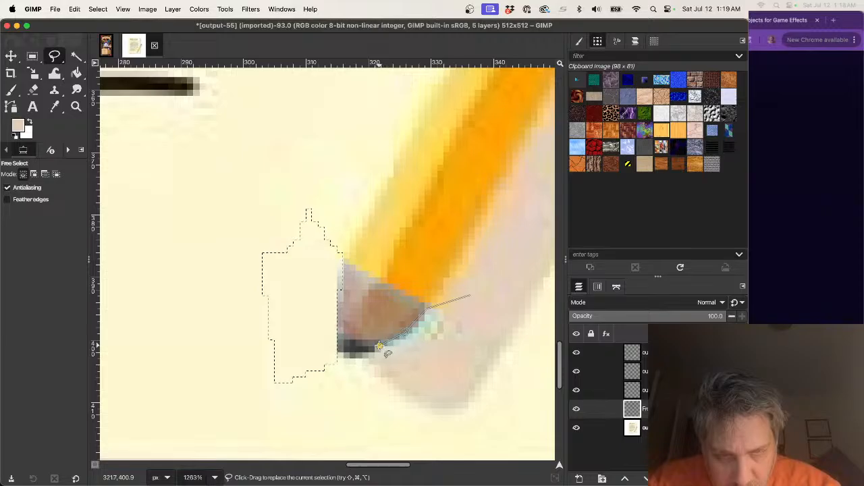
{"action": "left_click", "coordinate": [378, 349]}
{"action": "left_click", "coordinate": [436, 373]}
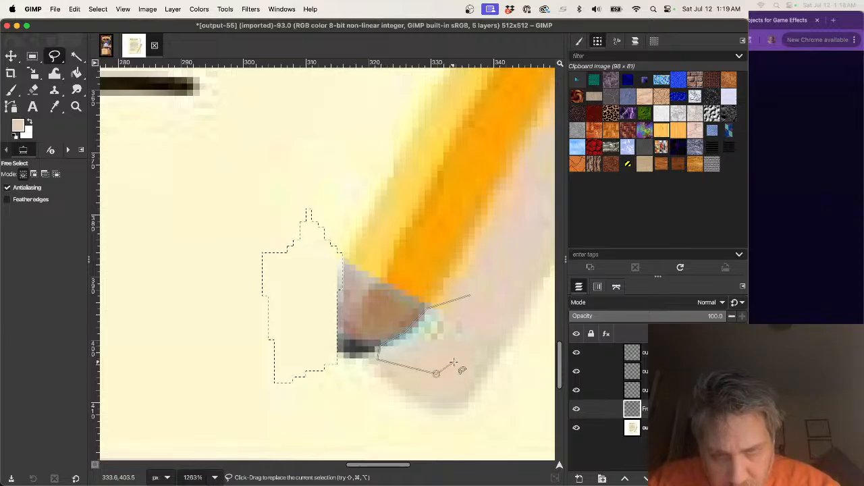
{"action": "left_click", "coordinate": [466, 350]}
{"action": "left_click", "coordinate": [479, 311]}
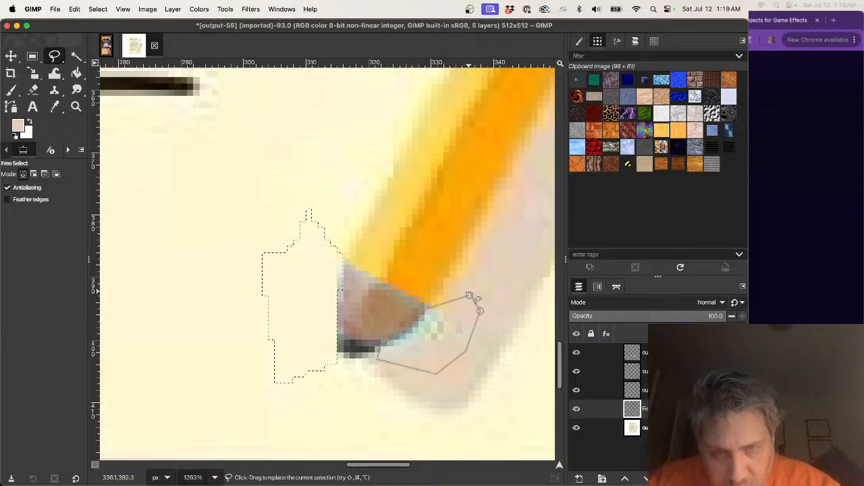
- Close the outline around the lower-right fringe, fill it with the sampled shadow colour, and clear the selection
{"action": "key", "text": "super+comma"}
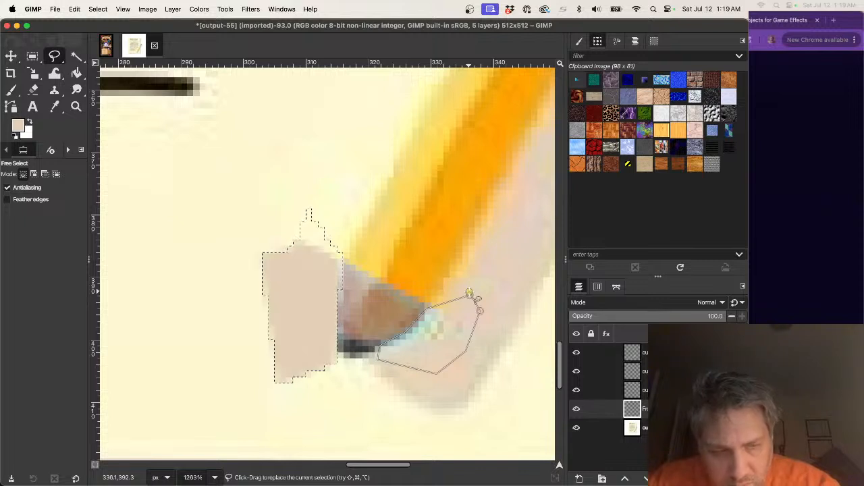
{"action": "key", "text": "super+z"}
{"action": "left_click", "coordinate": [469, 293]}
{"action": "key", "text": "Return"}
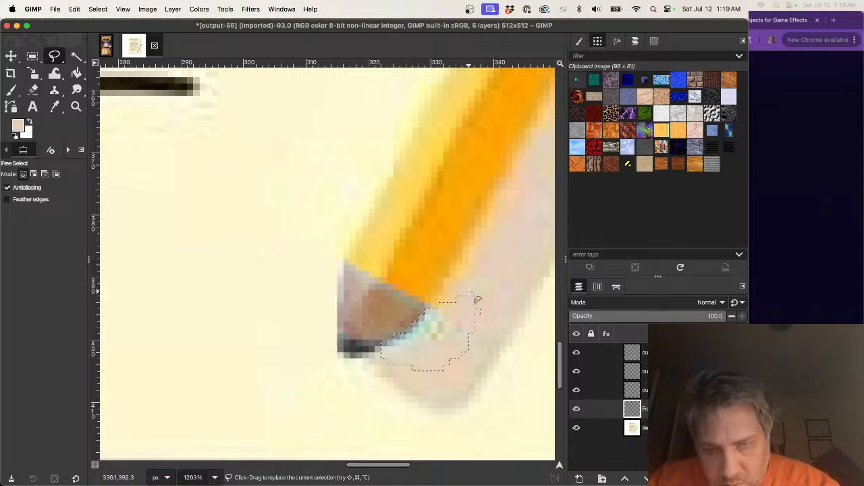
{"action": "key", "text": "super+comma"}
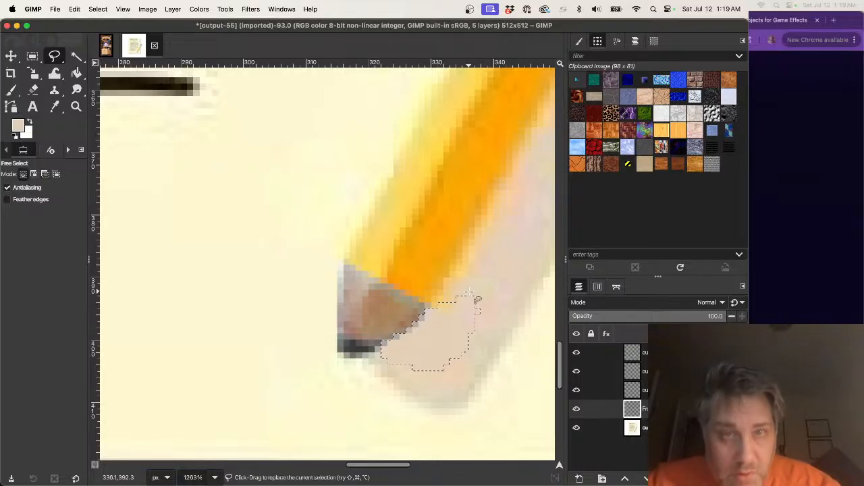
{"action": "left_click", "coordinate": [98, 9]}
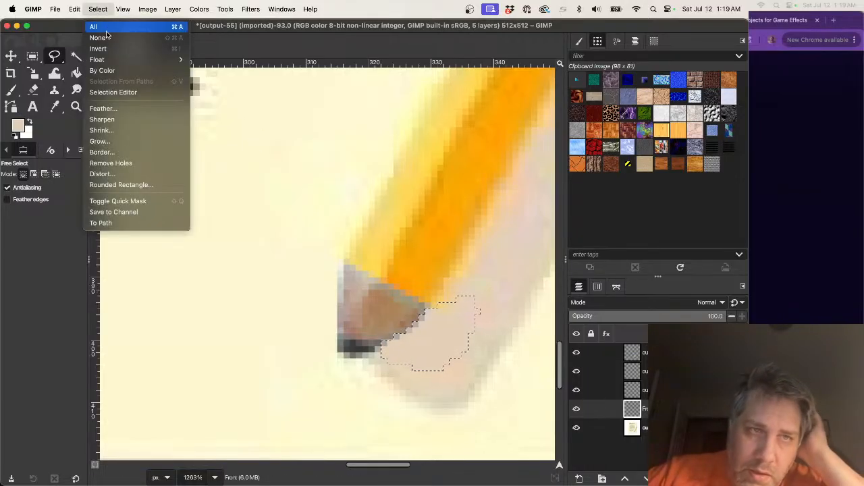
{"action": "left_click", "coordinate": [106, 38]}
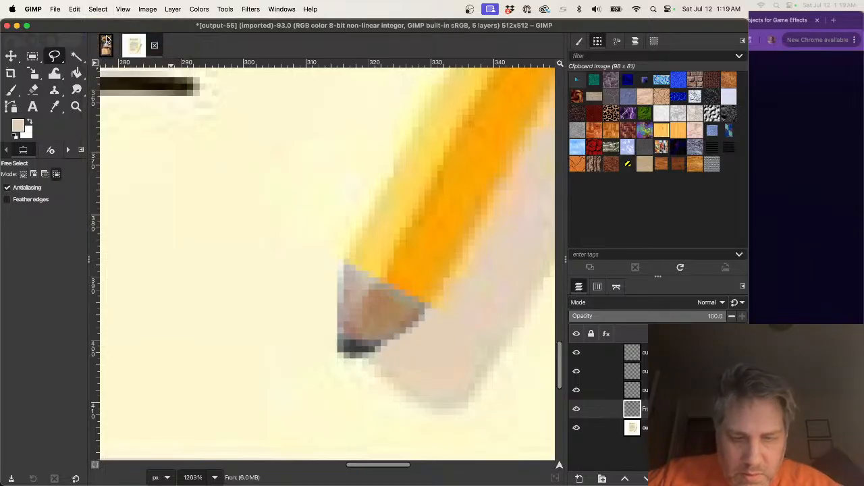
{"action": "key", "text": "shift+super+j"}
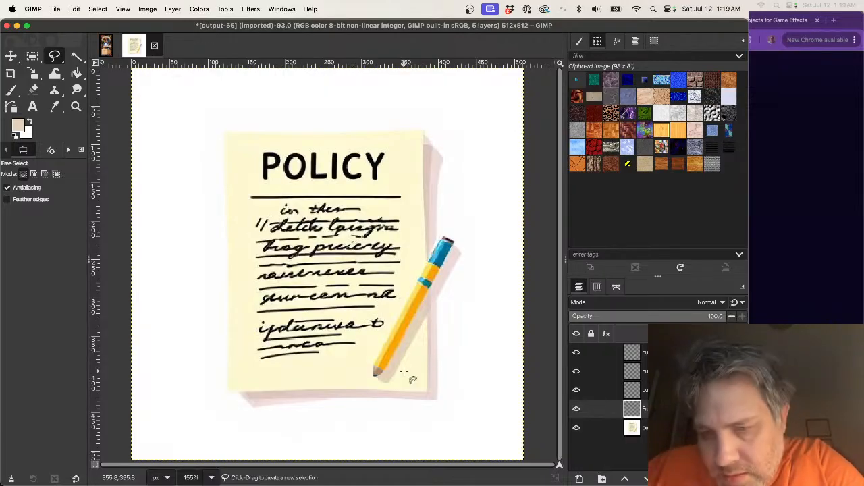
- Add a new 512 × 512 px transparent layer directly above the original output-55.jpg layer
{"action": "left_click", "coordinate": [611, 427]}
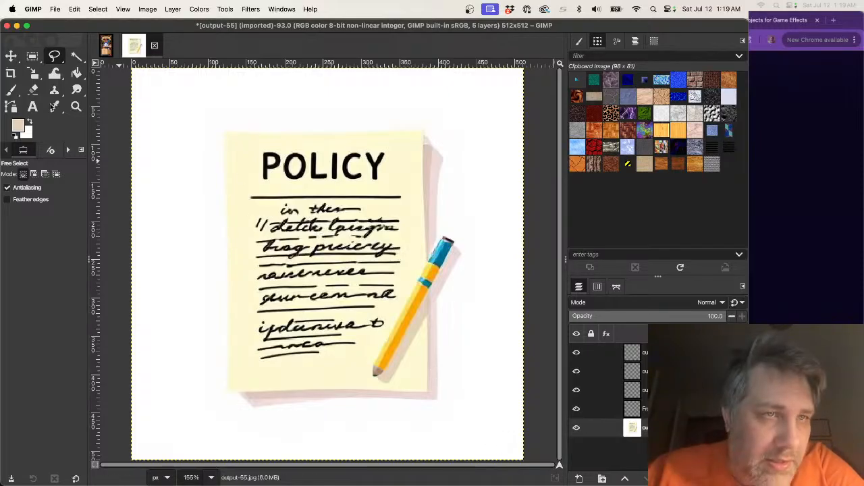
{"action": "left_click", "coordinate": [55, 9]}
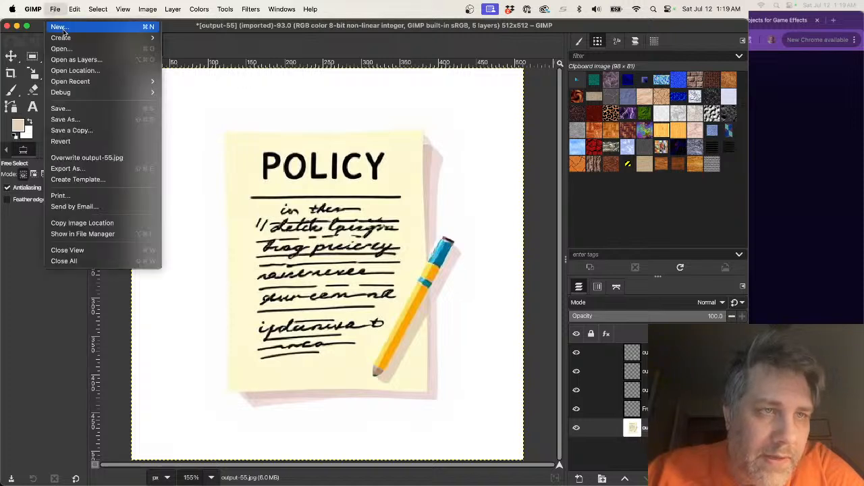
{"action": "left_click", "coordinate": [58, 5]}
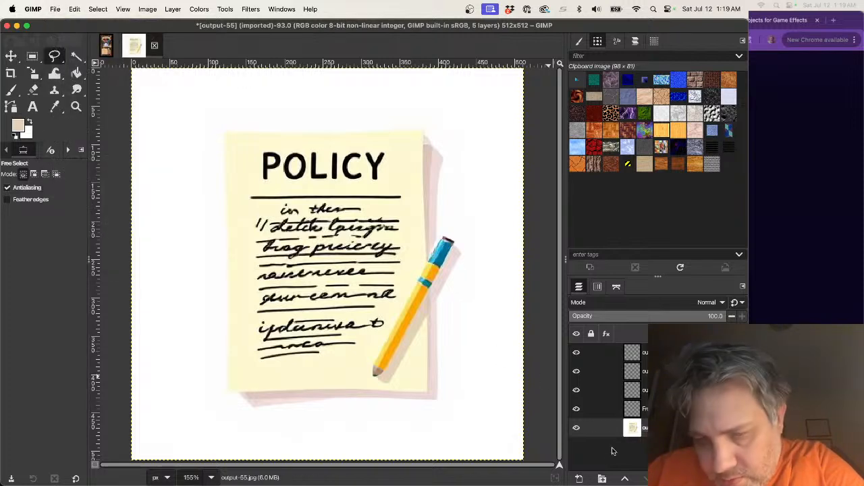
{"action": "left_click", "coordinate": [578, 478]}
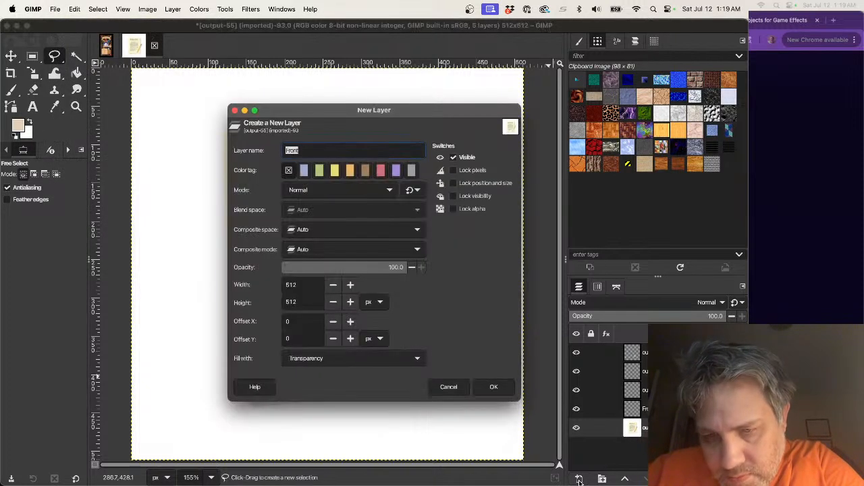
{"action": "left_click", "coordinate": [495, 386]}
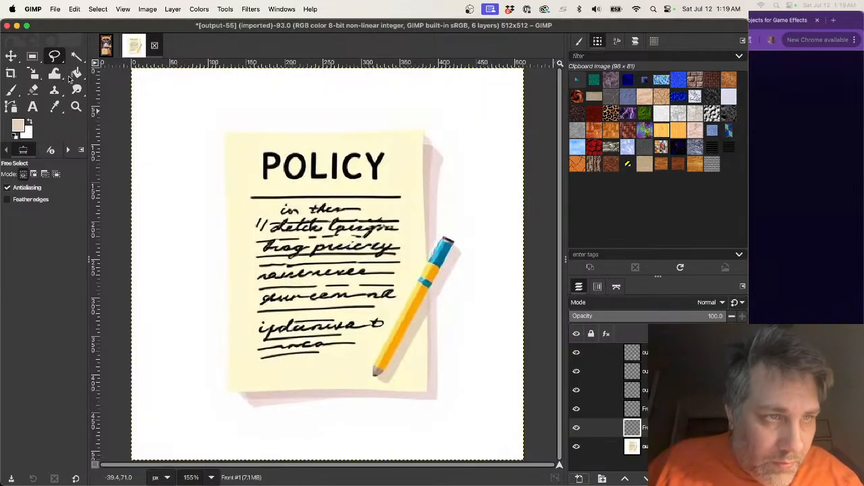
- Select a 54 × 14 px rectangle over the middle word in the fifth handwritten line, then copy and paste it
{"action": "left_click", "coordinate": [34, 57]}
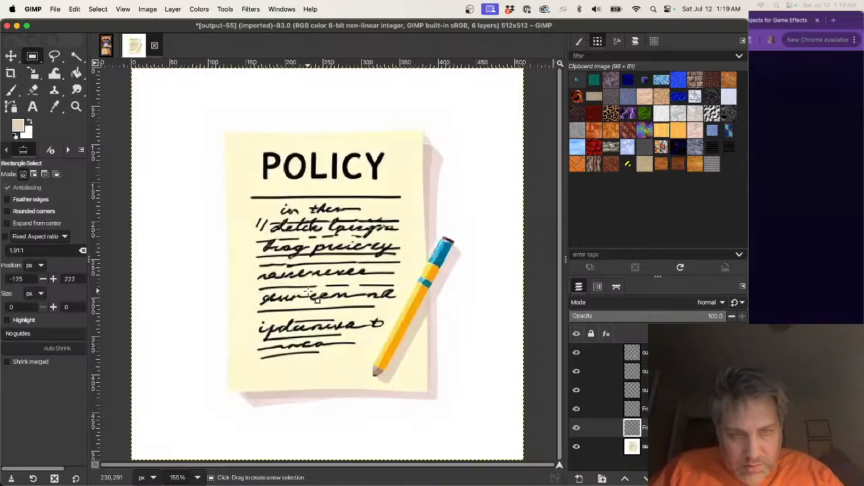
{"action": "left_click_drag", "start_coordinate": [309, 292], "coordinate": [358, 309]}
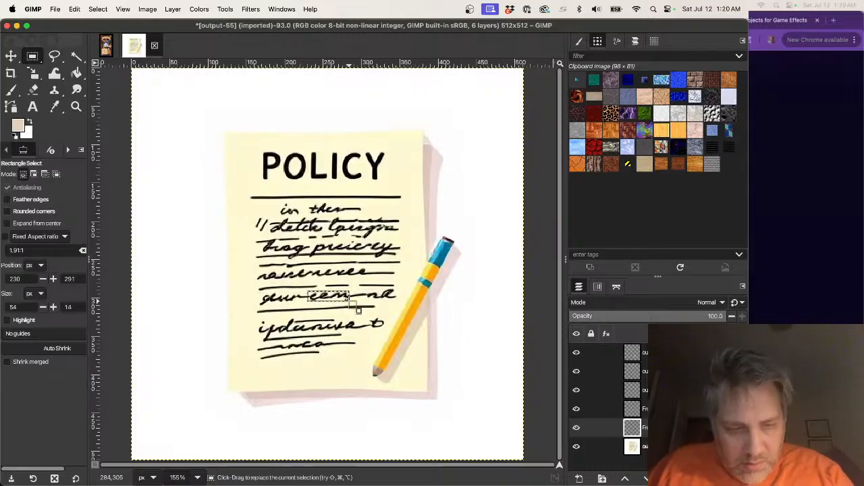
{"action": "key", "text": "super+c"}
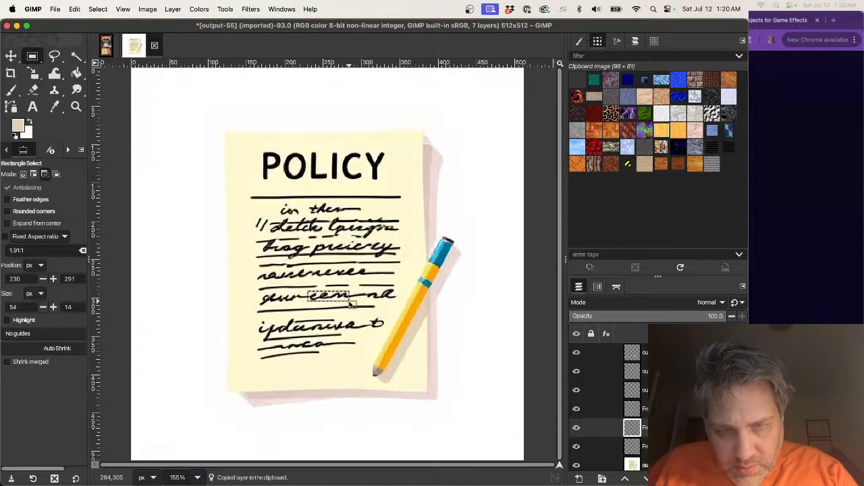
{"action": "key", "text": "super+v"}
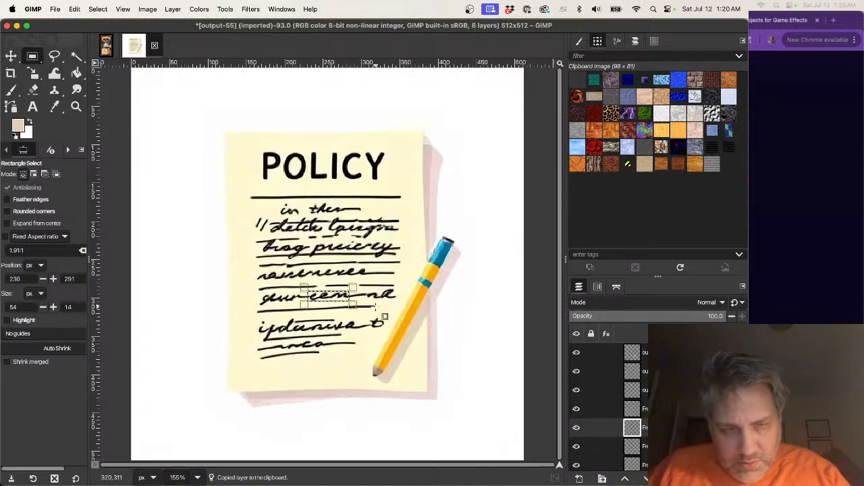
- Try a Gaussian Blur with Size X and Size Y of 25.50 on the lower pasted layer
{"action": "scroll", "coordinate": [608, 386], "scroll_direction": "down", "scroll_amount": 2}
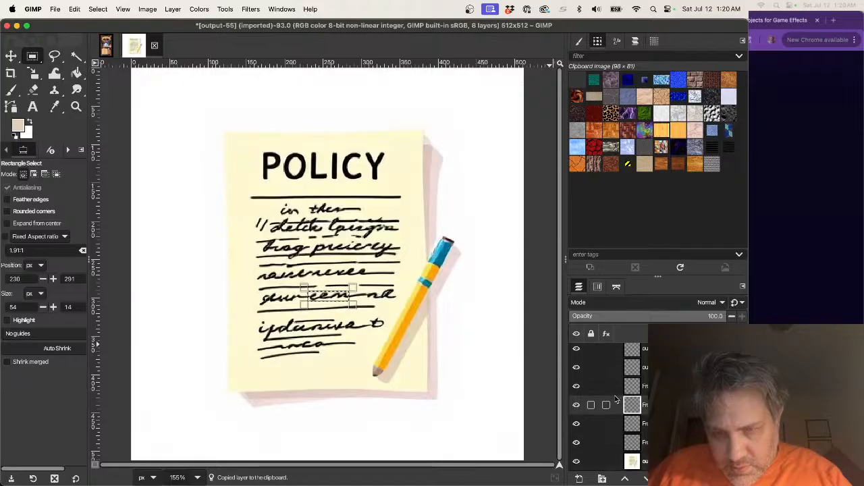
{"action": "left_click", "coordinate": [631, 424]}
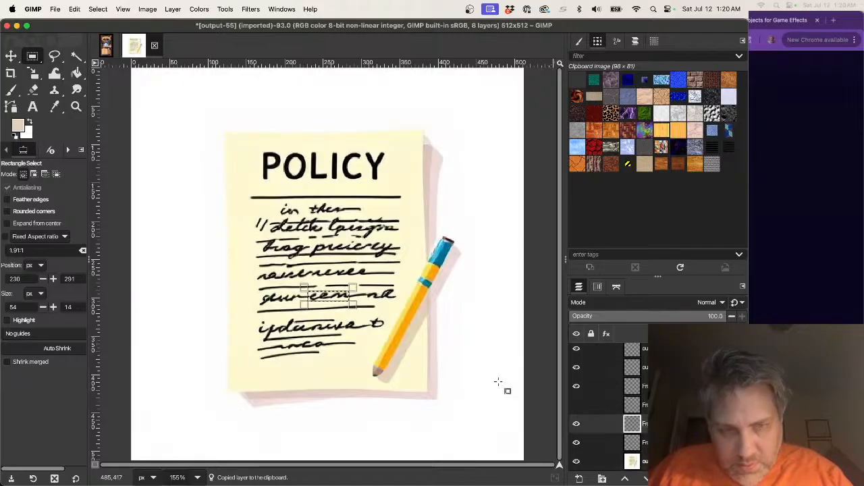
{"action": "left_click", "coordinate": [98, 9]}
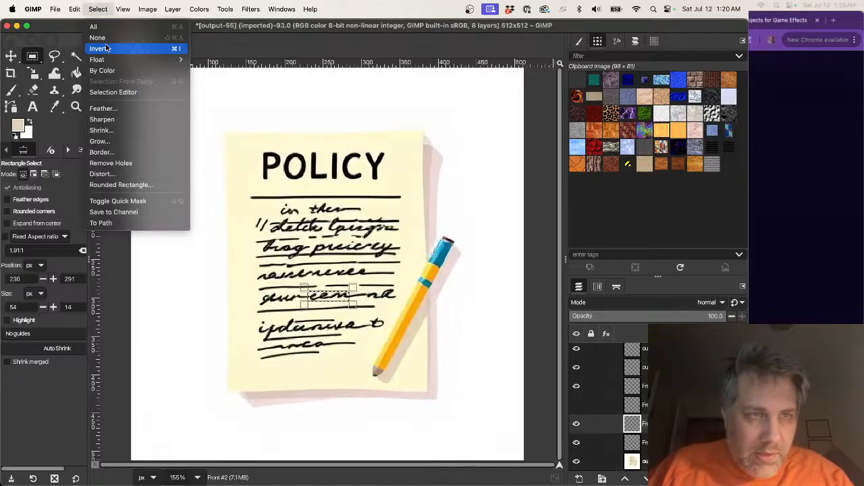
{"action": "left_click", "coordinate": [112, 35]}
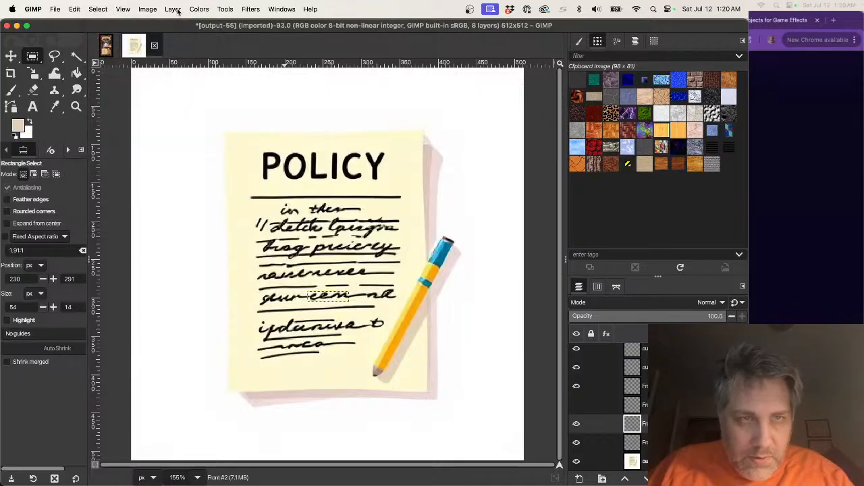
{"action": "left_click", "coordinate": [250, 9]}
{"action": "mouse_move", "coordinate": [324, 76]}
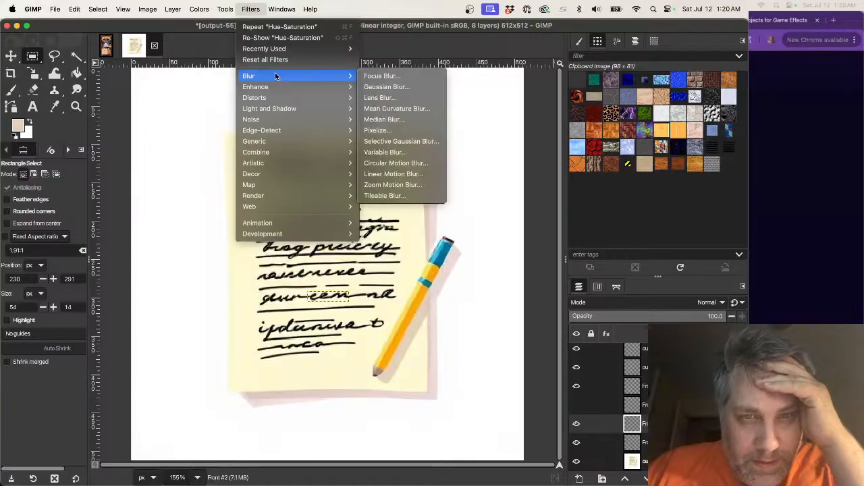
{"action": "left_click", "coordinate": [370, 87]}
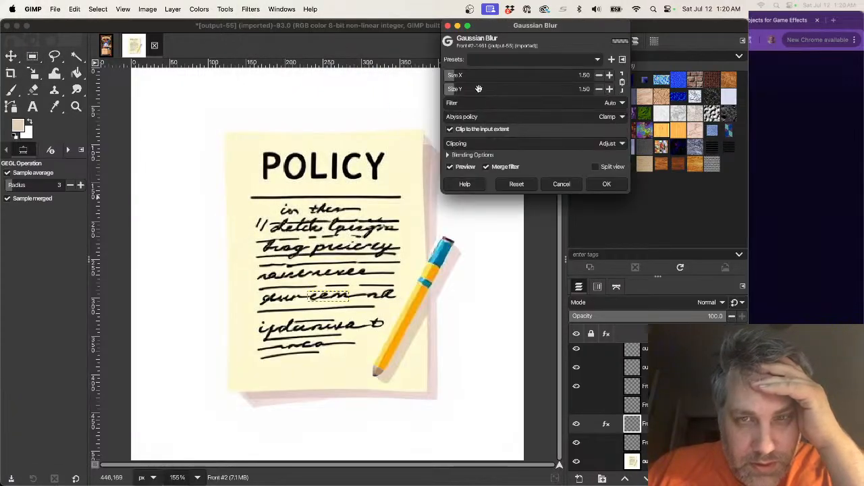
{"action": "left_click", "coordinate": [609, 75]}
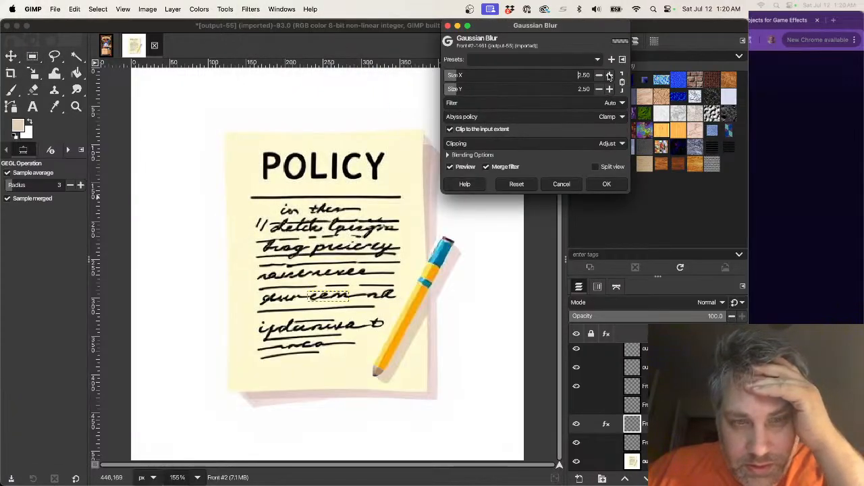
{"action": "left_click", "coordinate": [609, 75]}
{"action": "left_click", "coordinate": [609, 75]}
{"action": "left_click", "coordinate": [609, 75]}
{"action": "left_click", "coordinate": [609, 75]}
{"action": "left_click", "coordinate": [609, 75]}
{"action": "left_click", "coordinate": [609, 75]}
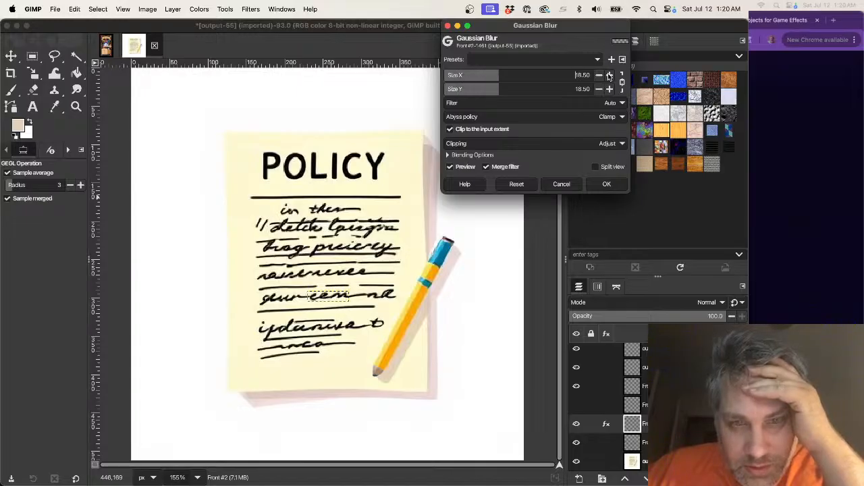
{"action": "left_click", "coordinate": [609, 75]}
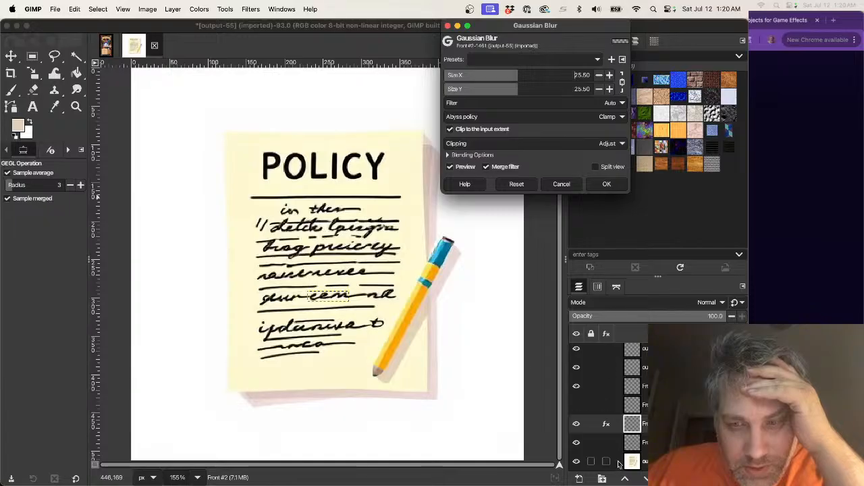
{"action": "left_click", "coordinate": [561, 183]}
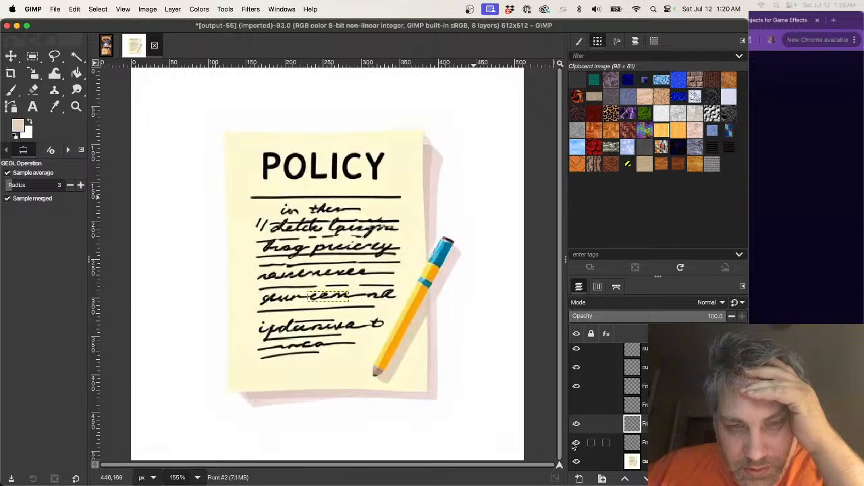
- Hide the original image layer and the new Front layers above it to check their contents, and select the upper pasted layer
{"action": "left_click", "coordinate": [574, 461]}
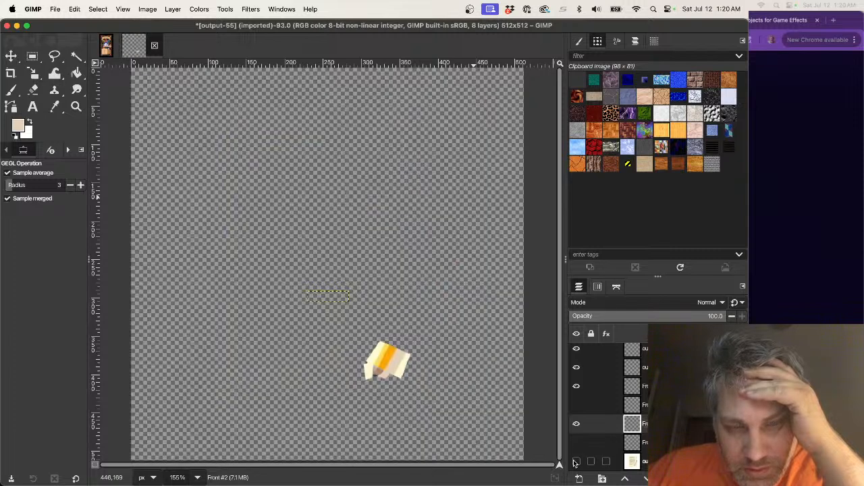
{"action": "left_click", "coordinate": [576, 406]}
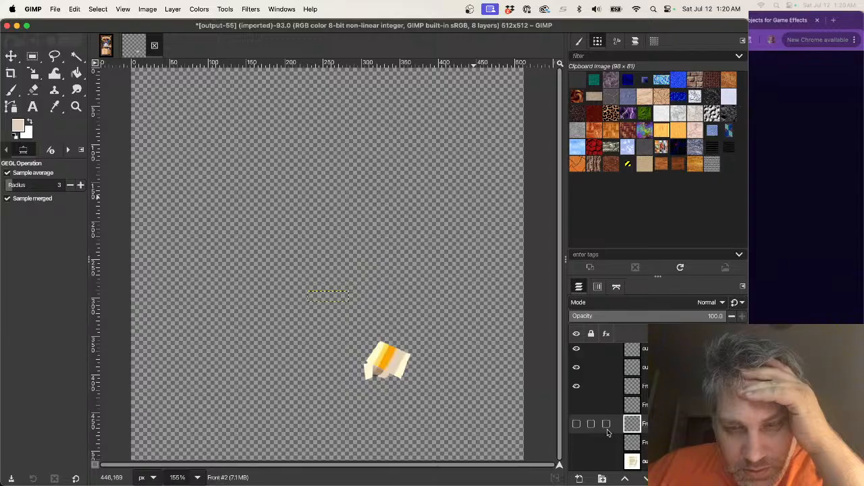
{"action": "key", "text": "Up"}
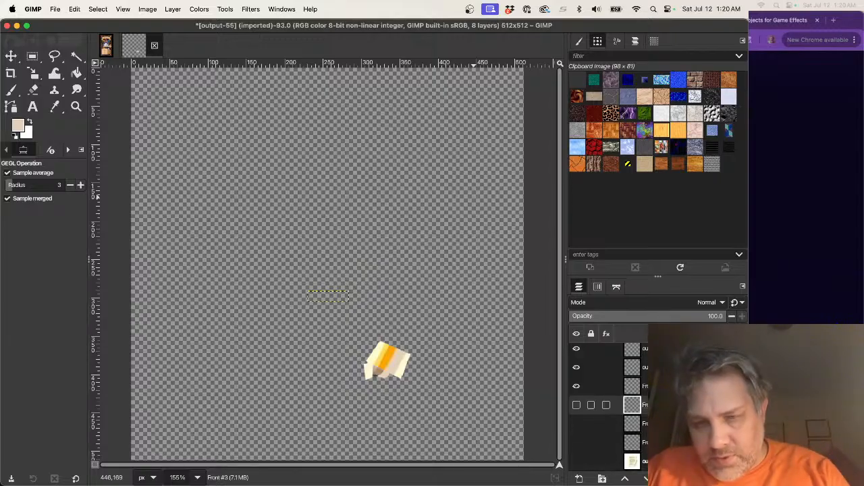
- Show the hidden Front #3 and Front #2 layers, then delete both of them
{"action": "left_click", "coordinate": [576, 405]}
{"action": "left_click", "coordinate": [576, 424]}
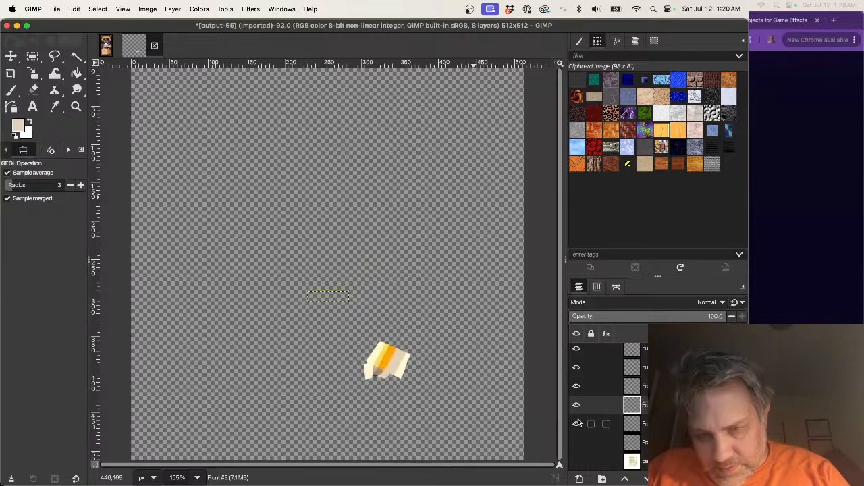
{"action": "double_click", "coordinate": [641, 424]}
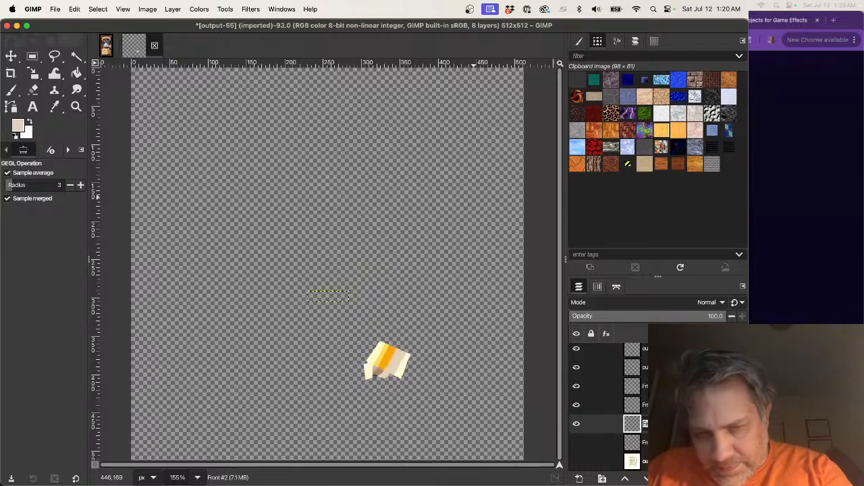
{"action": "left_click", "coordinate": [576, 424]}
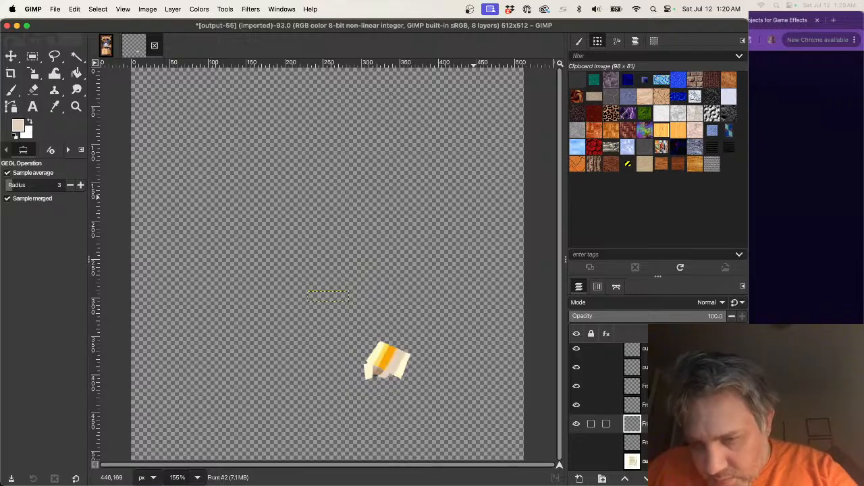
{"action": "right_click", "coordinate": [658, 424]}
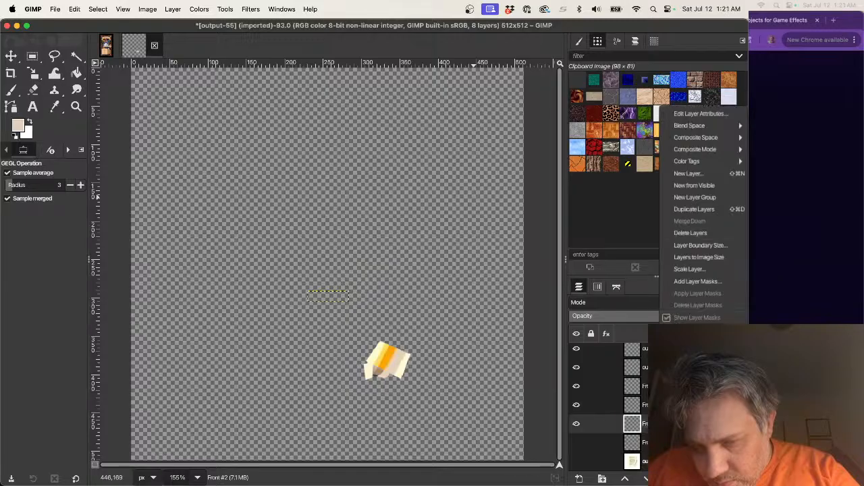
{"action": "left_click", "coordinate": [688, 235]}
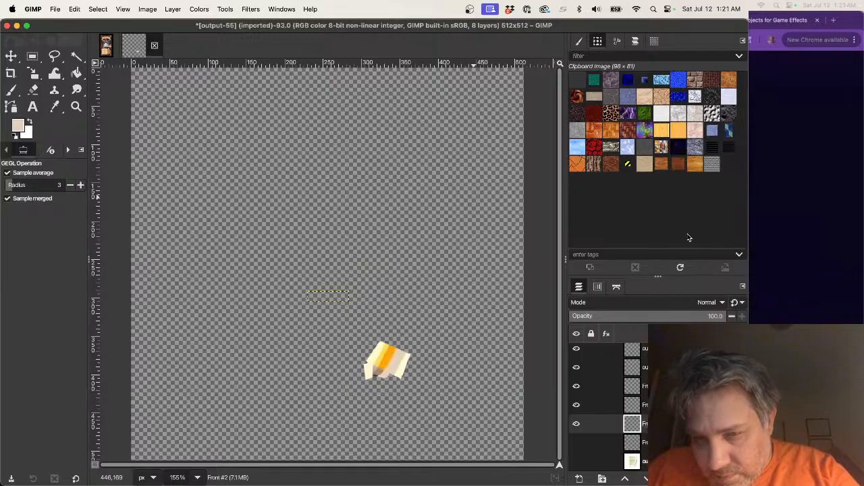
{"action": "left_click", "coordinate": [577, 424]}
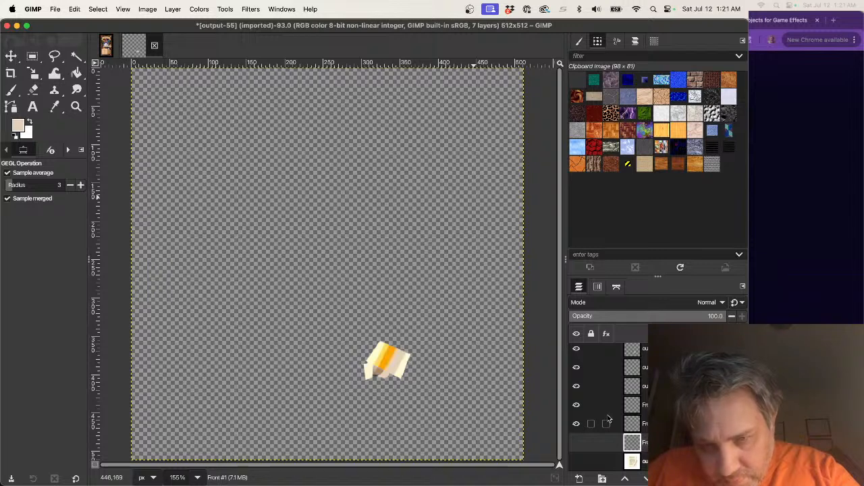
{"action": "left_click", "coordinate": [595, 422]}
{"action": "right_click", "coordinate": [594, 423]}
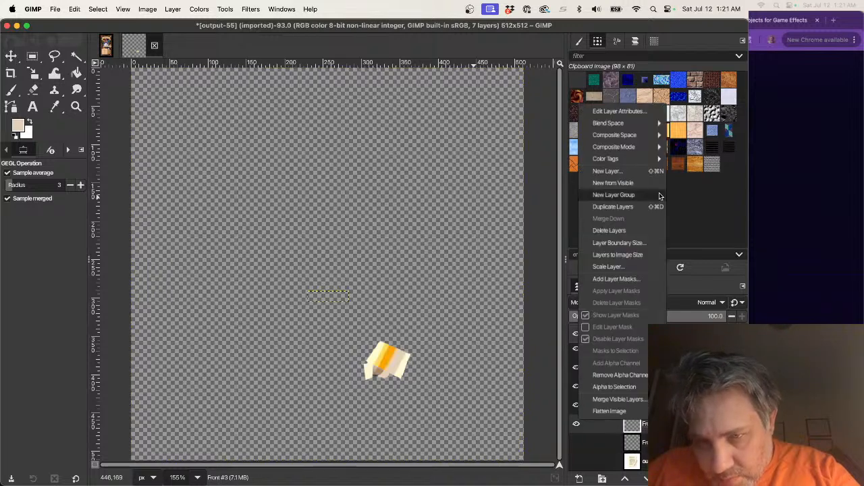
{"action": "left_click", "coordinate": [615, 232]}
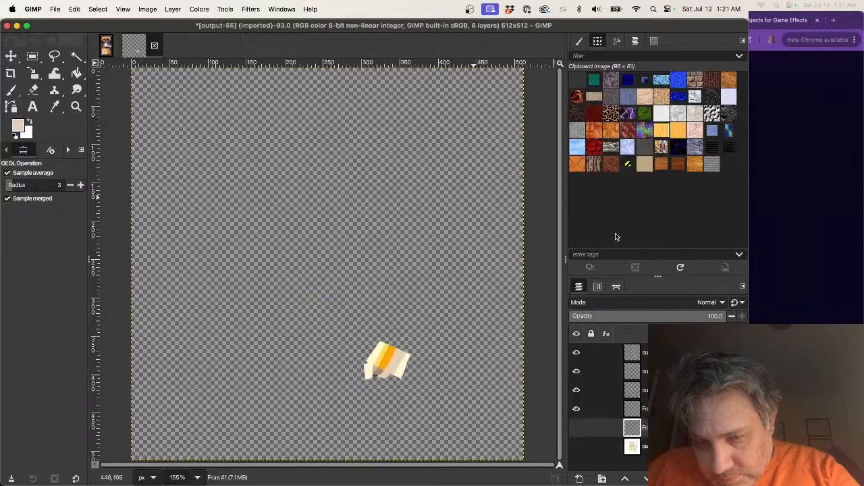
- Select the original output-55.jpg layer and make it and the Front #1 layer above it visible
{"action": "left_click", "coordinate": [632, 447]}
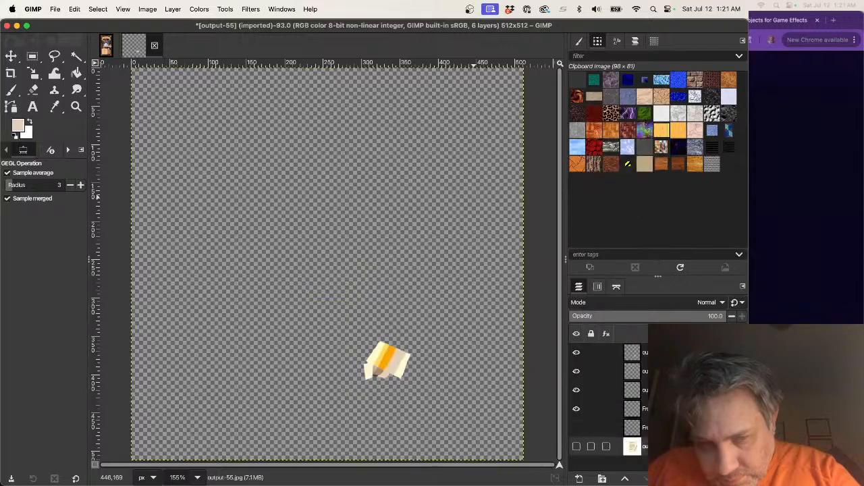
{"action": "left_click", "coordinate": [574, 429]}
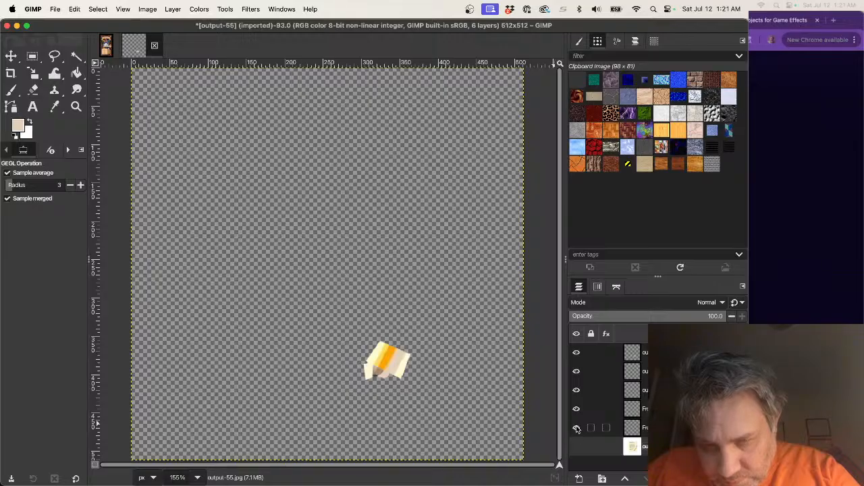
{"action": "left_click", "coordinate": [575, 448]}
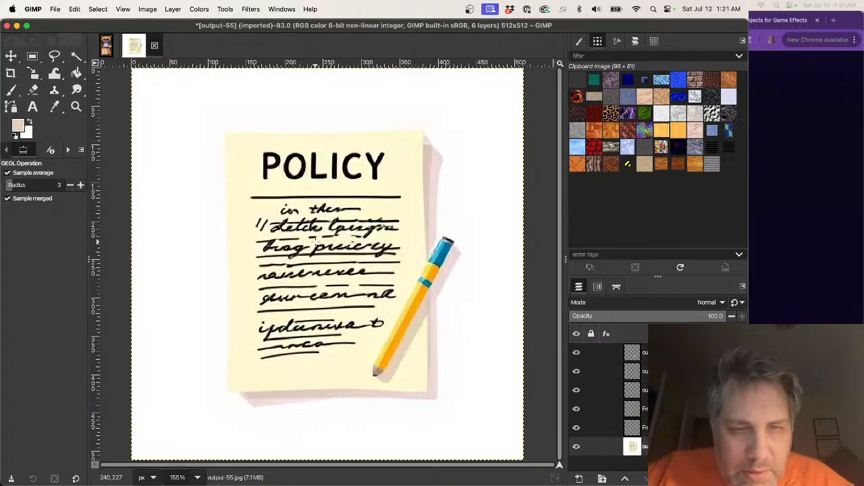
- Outline the middle word in the fifth handwritten line with Free Select, then copy it and paste it twice
{"action": "left_click", "coordinate": [33, 56]}
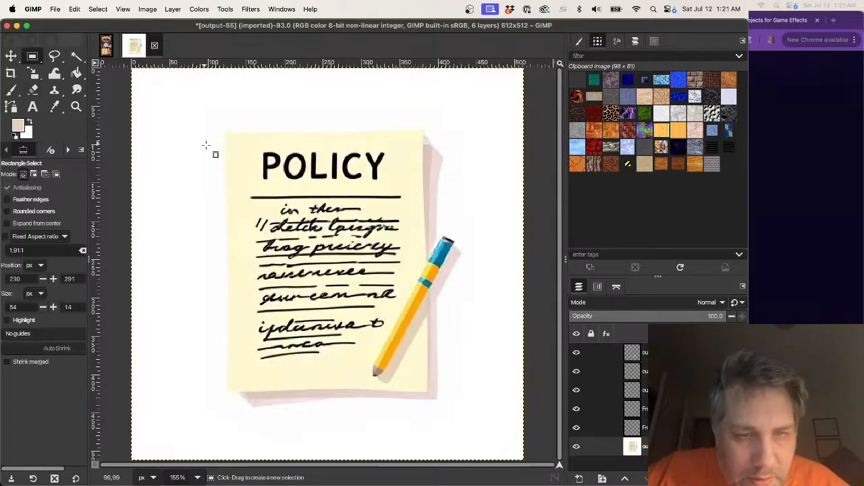
{"action": "left_click", "coordinate": [55, 56]}
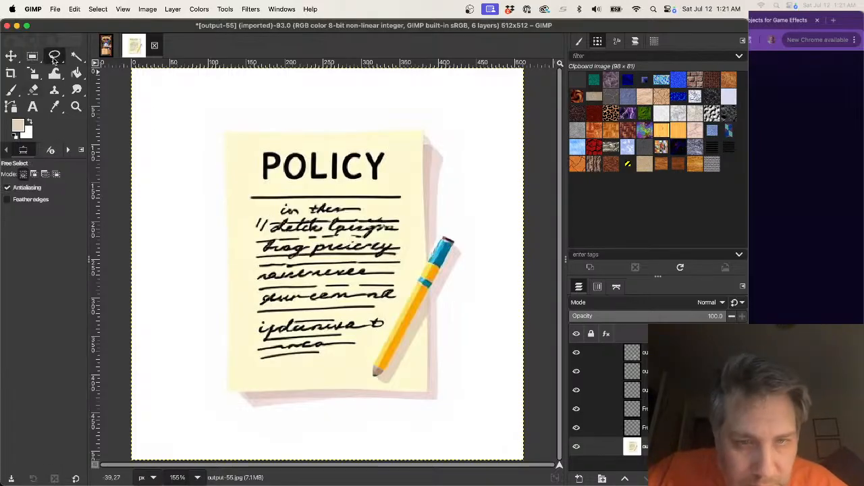
{"action": "left_click", "coordinate": [307, 299]}
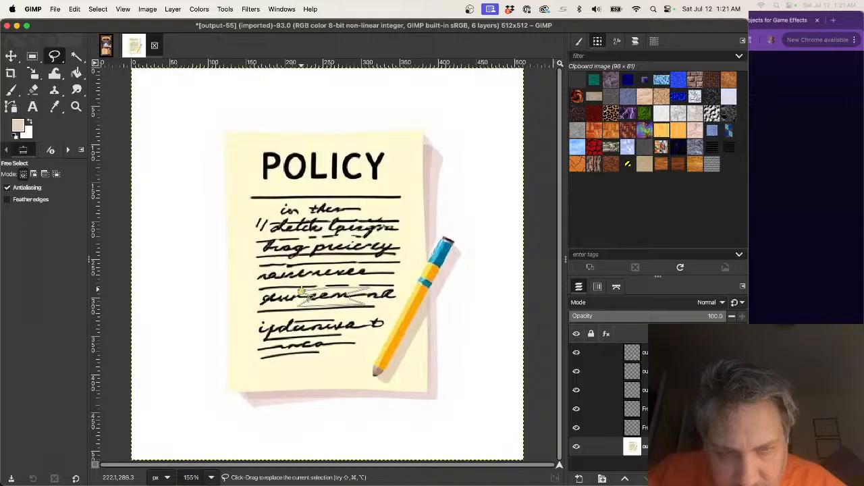
{"action": "key", "text": "ctrl+c"}
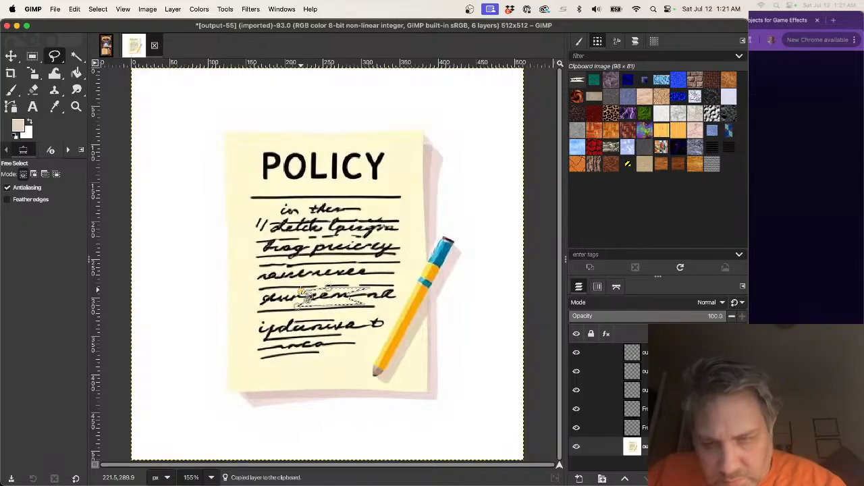
{"action": "key", "text": "ctrl+v"}
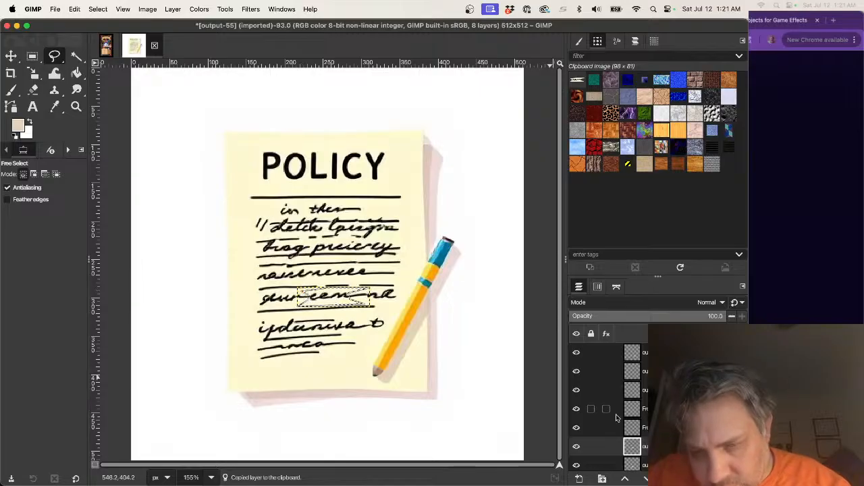
- Hide the upper pasted word layer, select the lower pasted one and clear the current selection
{"action": "scroll", "coordinate": [635, 419], "scroll_direction": "down", "scroll_amount": 1}
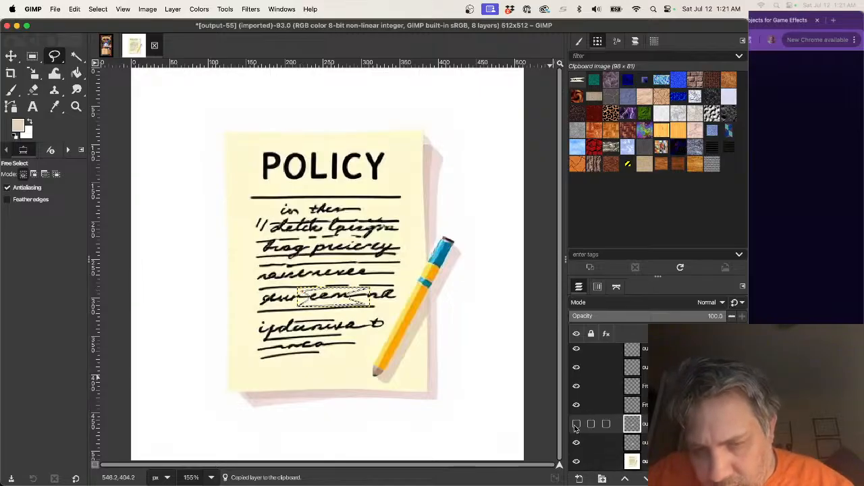
{"action": "left_click", "coordinate": [632, 442]}
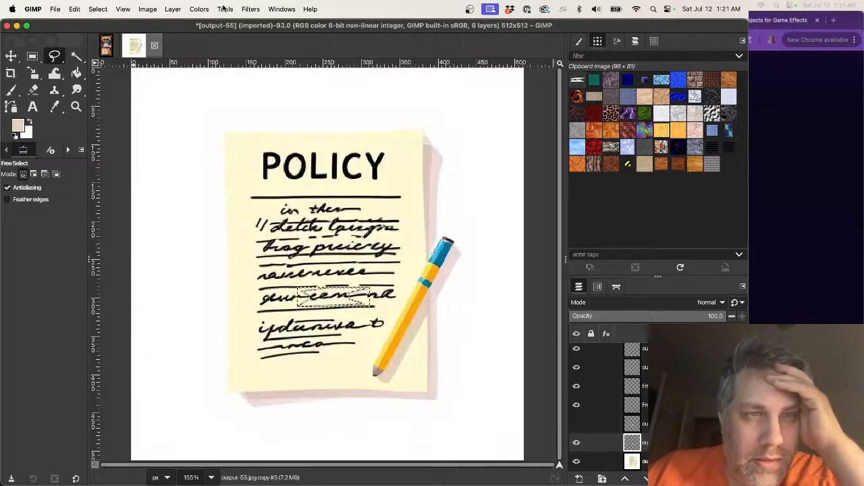
{"action": "left_click", "coordinate": [94, 9]}
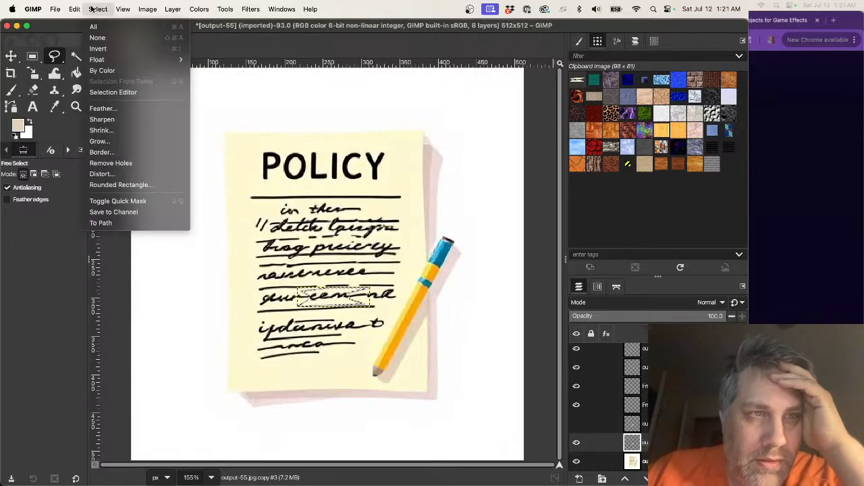
{"action": "left_click", "coordinate": [98, 38]}
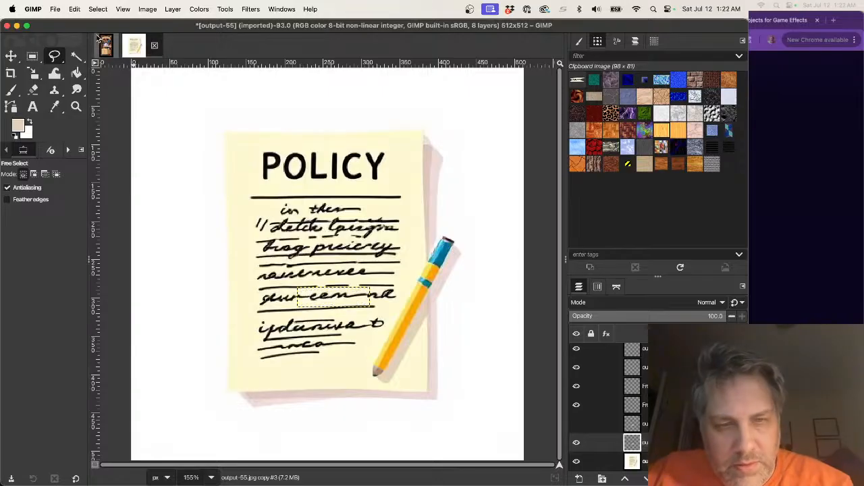
- Apply a Gaussian Blur with Size X and Size Y of 3.50 to the lower pasted word layer
{"action": "left_click", "coordinate": [252, 8]}
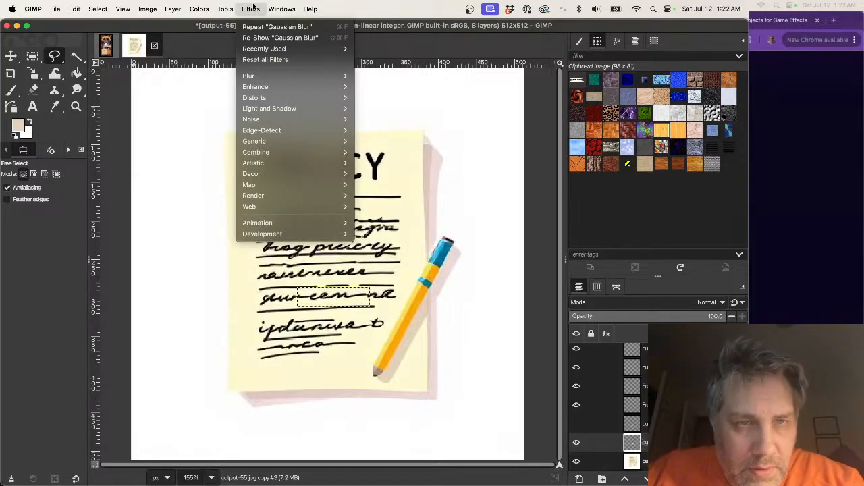
{"action": "left_click", "coordinate": [364, 88]}
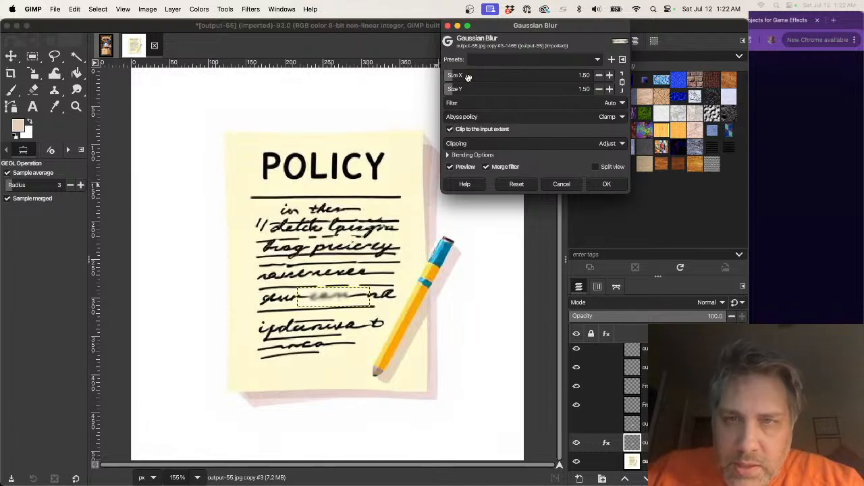
{"action": "left_click", "coordinate": [609, 76]}
{"action": "left_click", "coordinate": [610, 75]}
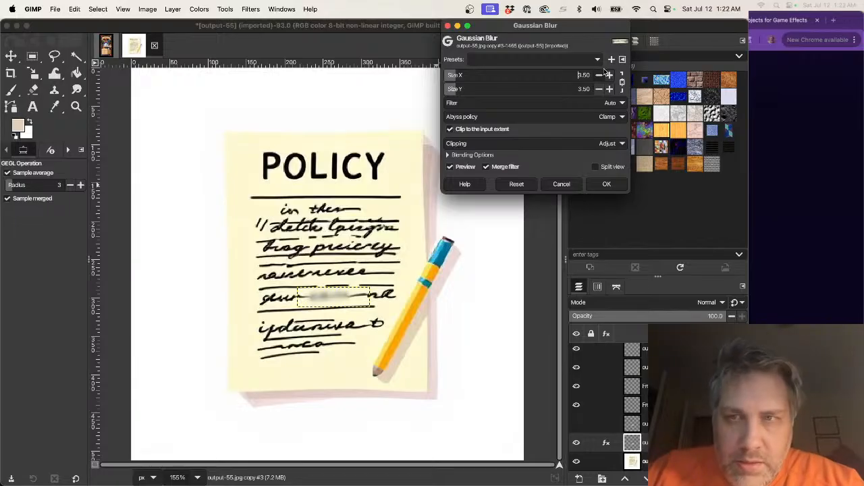
{"action": "left_click", "coordinate": [599, 76]}
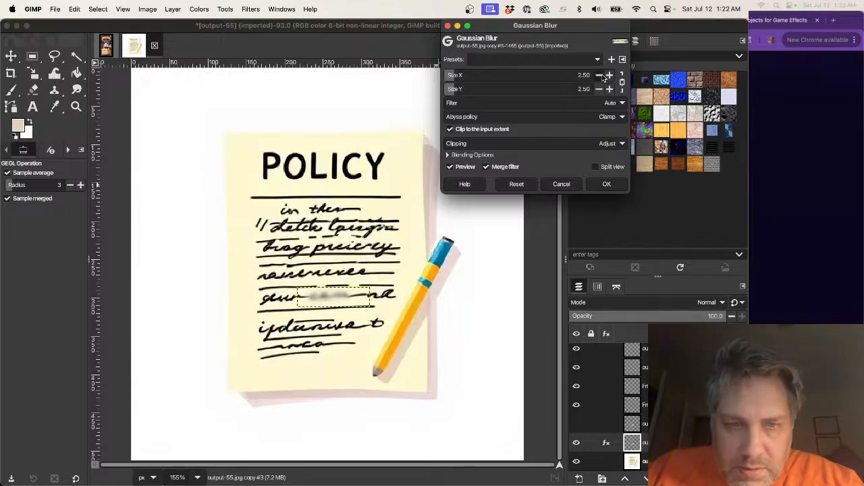
{"action": "left_click", "coordinate": [609, 75]}
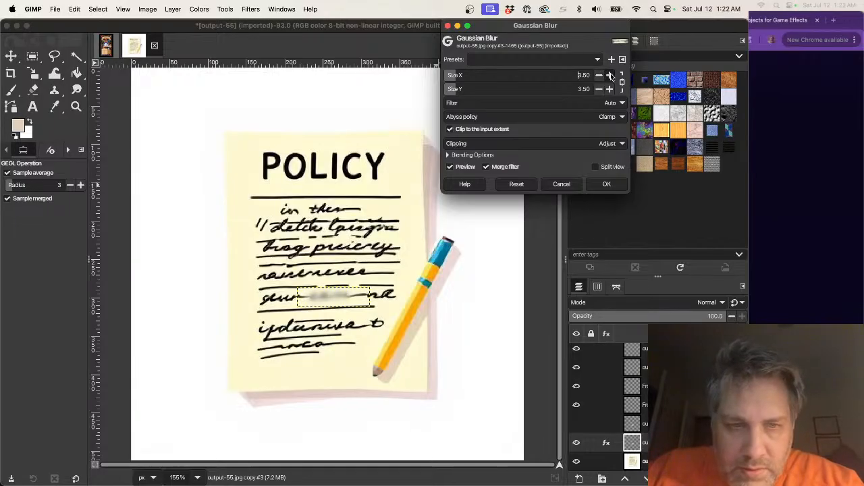
{"action": "left_click", "coordinate": [97, 10]}
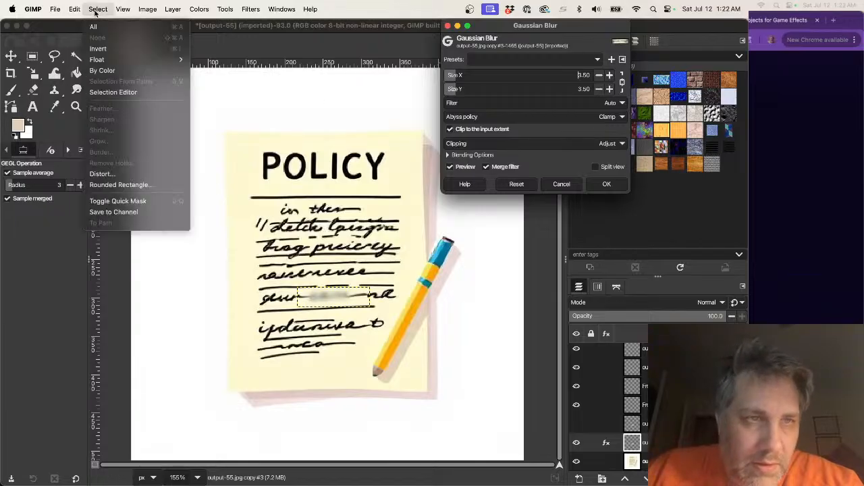
{"action": "left_click", "coordinate": [98, 9]}
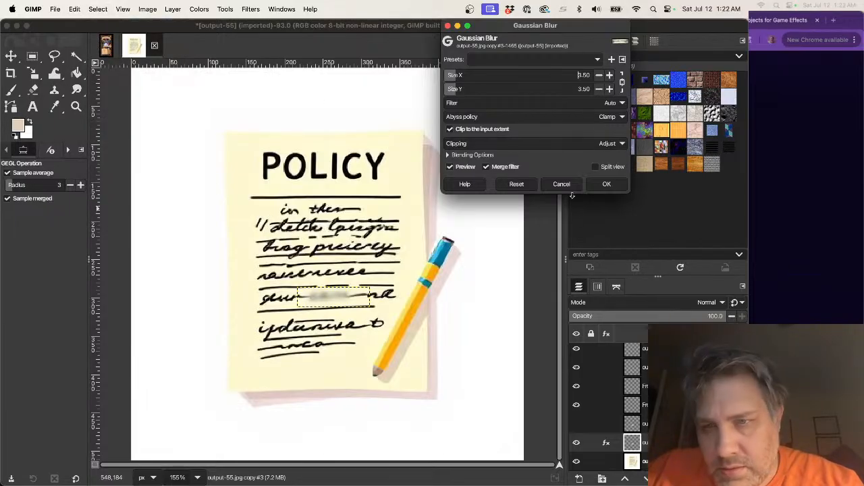
{"action": "left_click", "coordinate": [606, 184]}
- Show the upper pasted word layer and cut its paper background, selected by color with a threshold of 23.5
{"action": "left_click", "coordinate": [617, 423]}
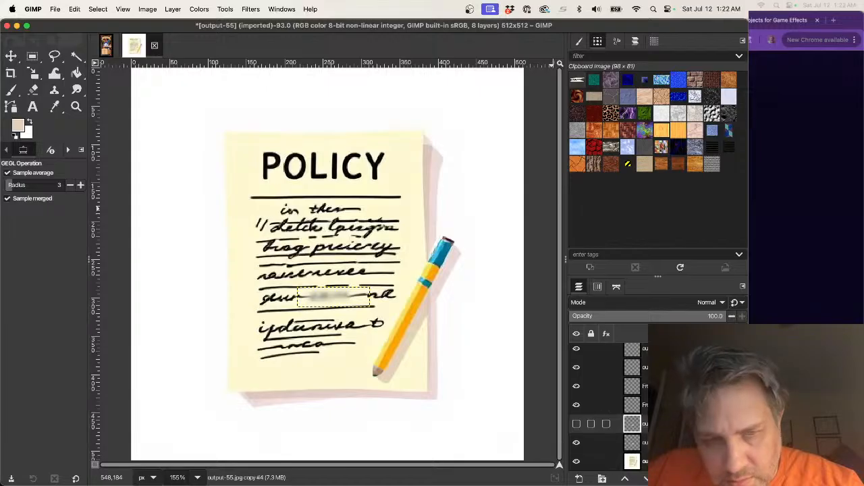
{"action": "left_click", "coordinate": [576, 423]}
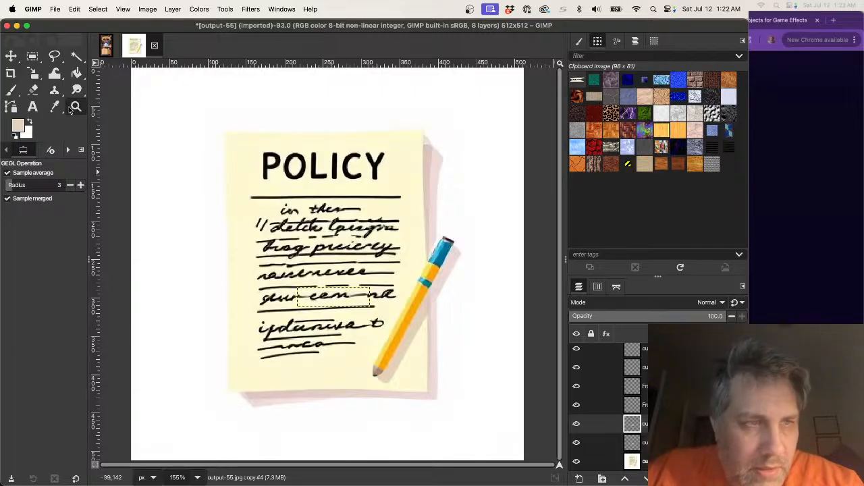
{"action": "left_click", "coordinate": [75, 56]}
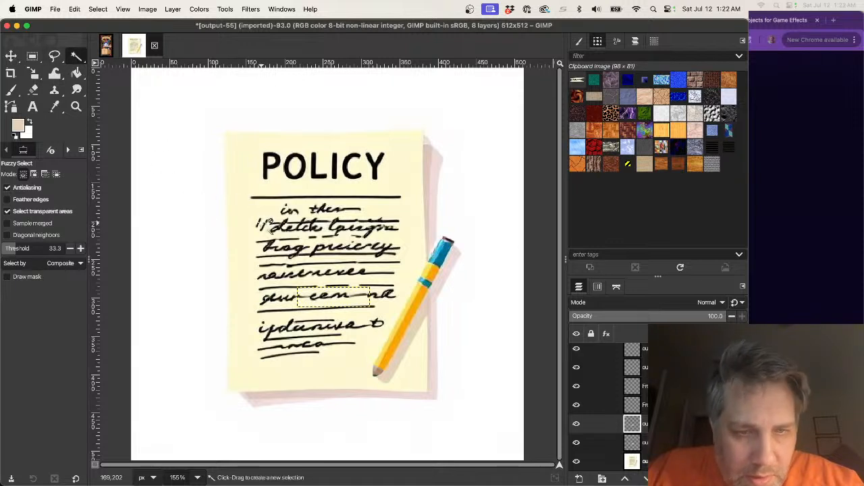
{"action": "left_click", "coordinate": [99, 9]}
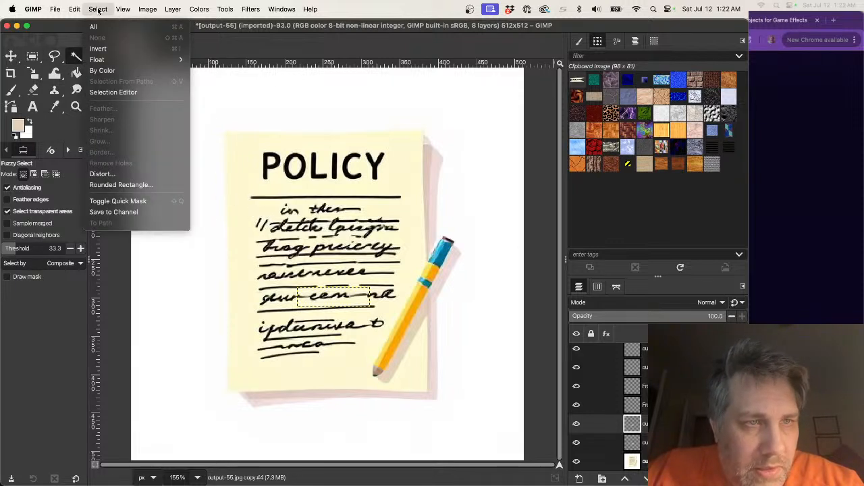
{"action": "left_click", "coordinate": [103, 70]}
{"action": "left_click", "coordinate": [316, 308]}
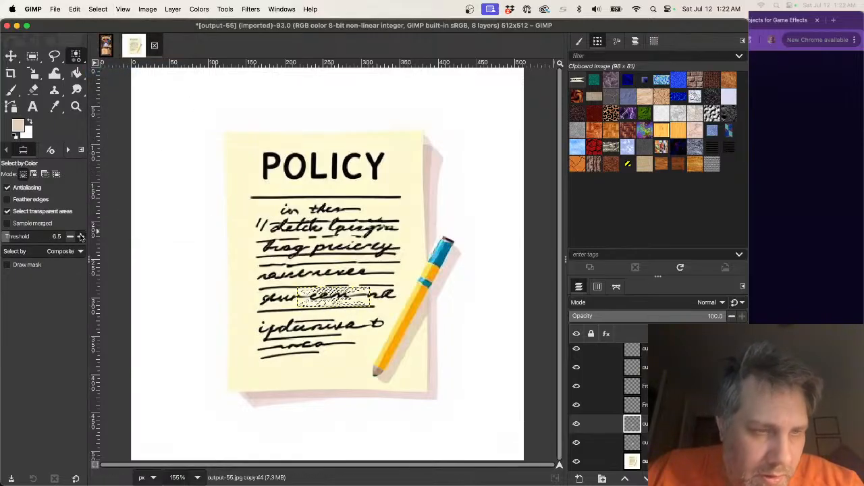
{"action": "left_click", "coordinate": [79, 238]}
{"action": "left_click", "coordinate": [80, 238]}
{"action": "left_click", "coordinate": [80, 238]}
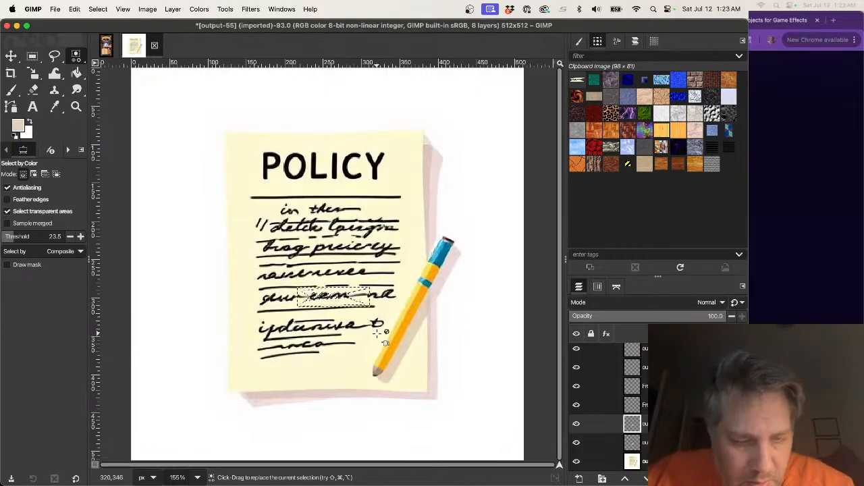
{"action": "key", "text": "super"}
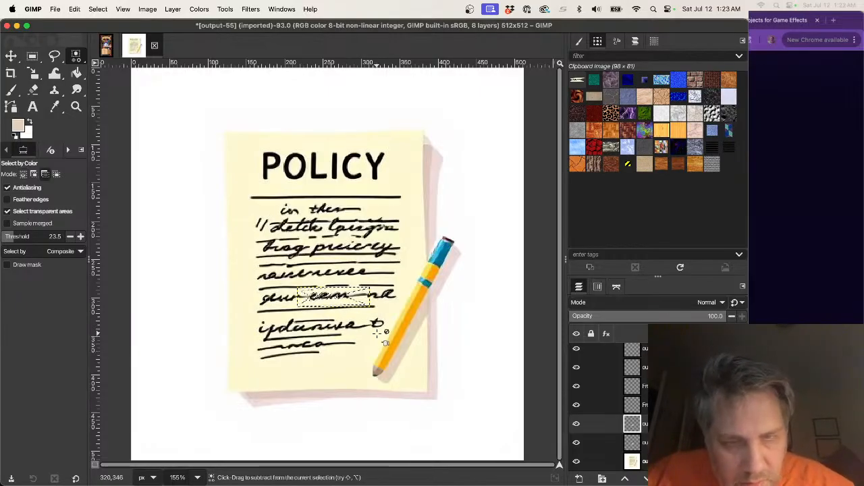
{"action": "key", "text": "super+x"}
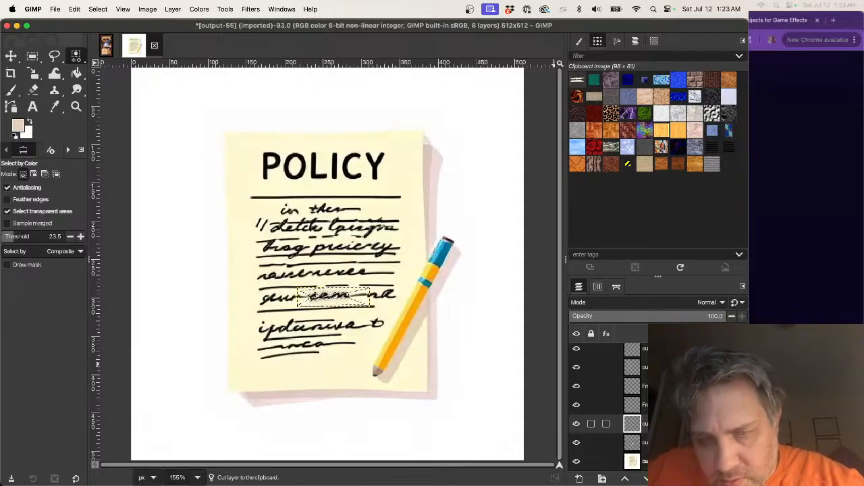
- Lock the alpha channel of the upper pasted word layer, clear the selection and hide the layer covering the pencil tip
{"action": "left_click", "coordinate": [590, 424]}
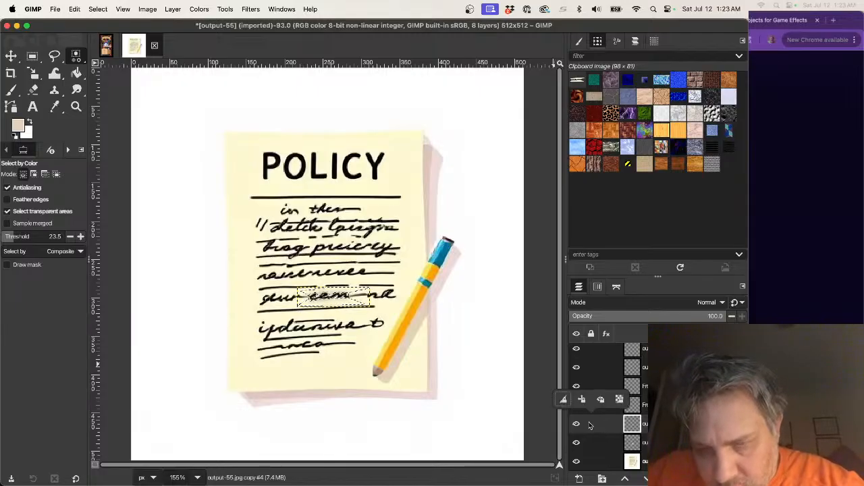
{"action": "left_click", "coordinate": [619, 399]}
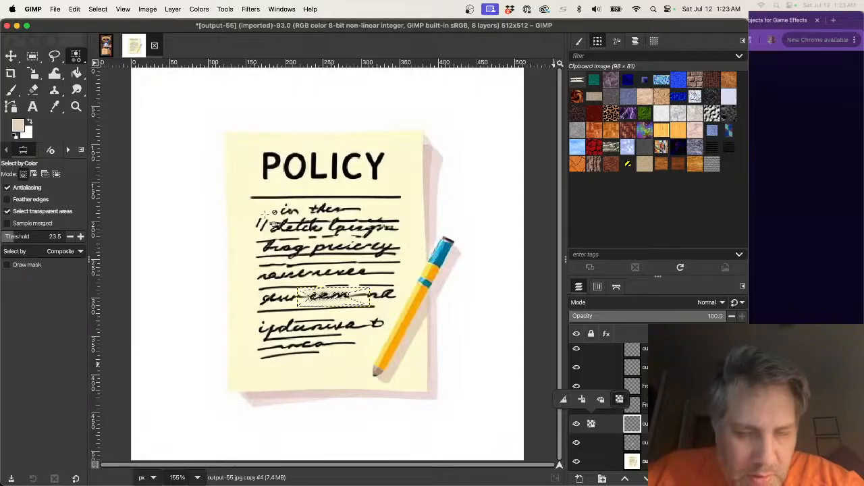
{"action": "left_click", "coordinate": [98, 9]}
{"action": "left_click", "coordinate": [97, 38]}
{"action": "left_click", "coordinate": [576, 348]}
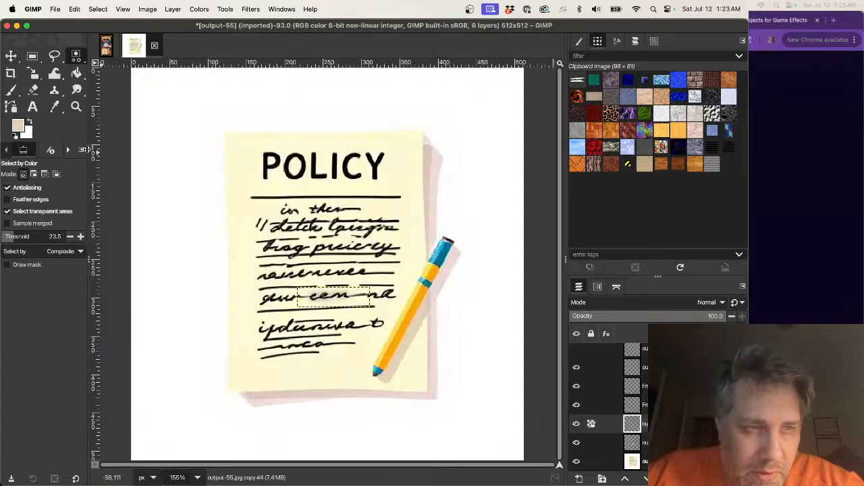
- Try filling the alpha-locked word with the saved red ca564a as foreground color, and undo the fill
{"action": "left_click", "coordinate": [21, 127]}
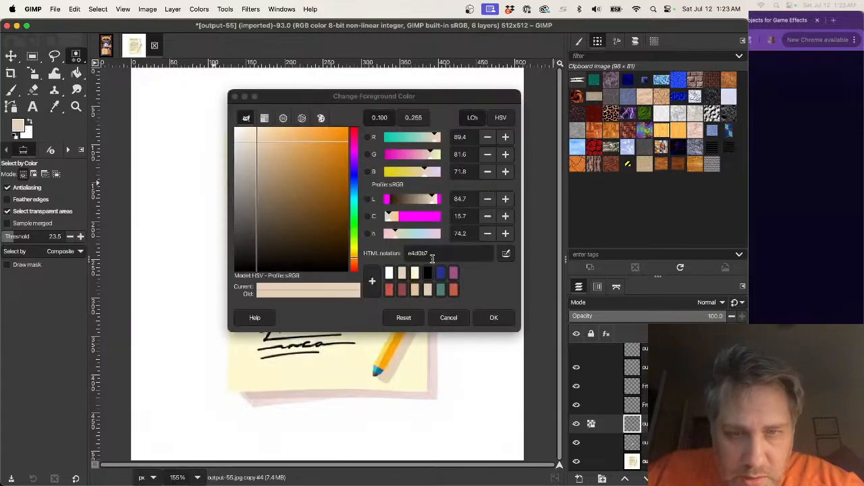
{"action": "left_click", "coordinate": [388, 289]}
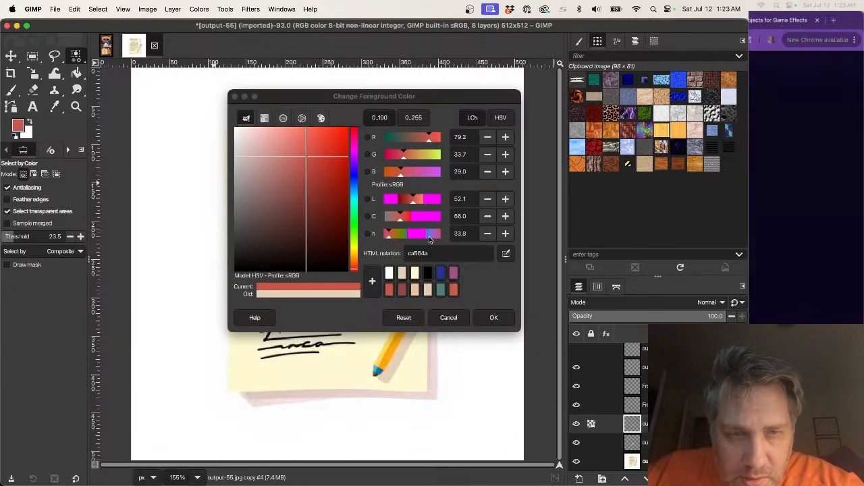
{"action": "left_click", "coordinate": [497, 321]}
{"action": "key", "text": "super+comma"}
{"action": "key", "text": "super+z"}
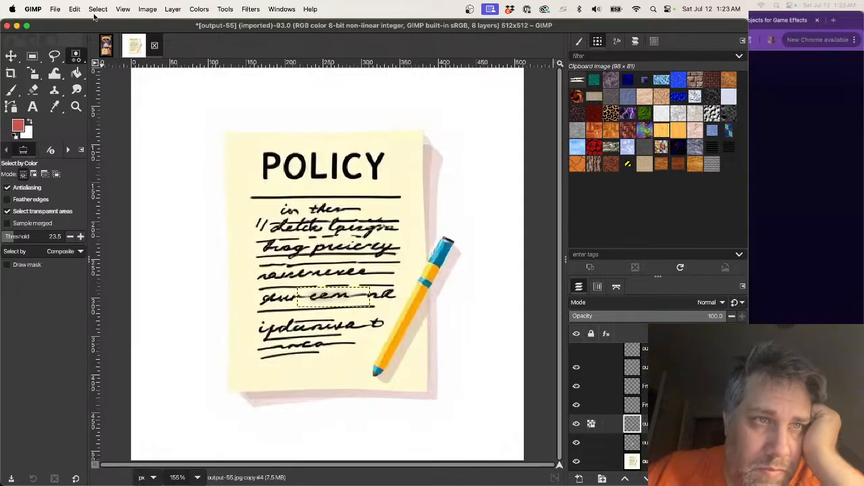
{"action": "left_click", "coordinate": [173, 10]}
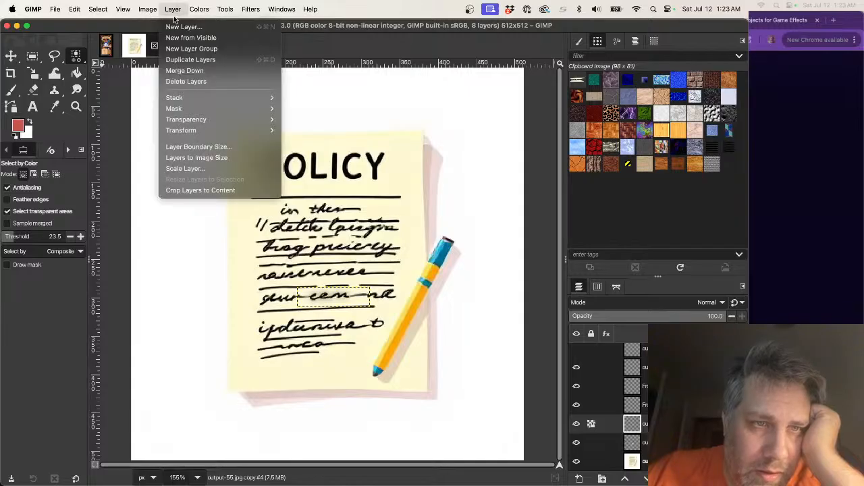
{"action": "mouse_move", "coordinate": [191, 107]}
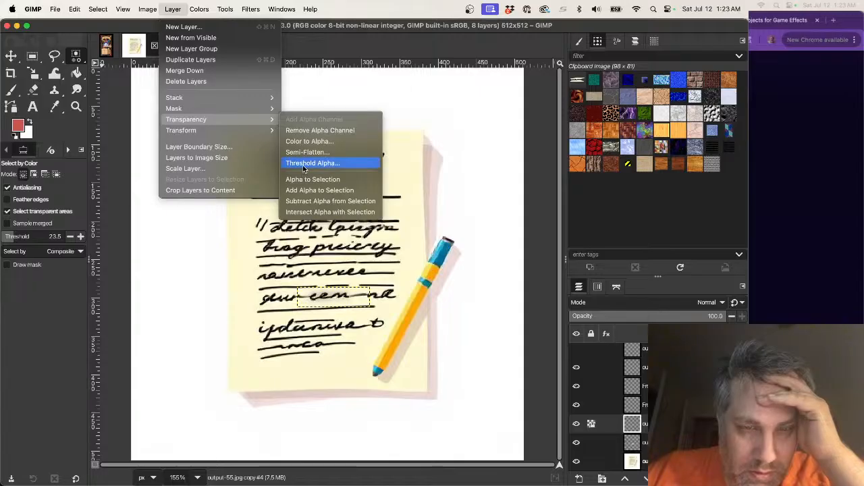
{"action": "left_click", "coordinate": [306, 142]}
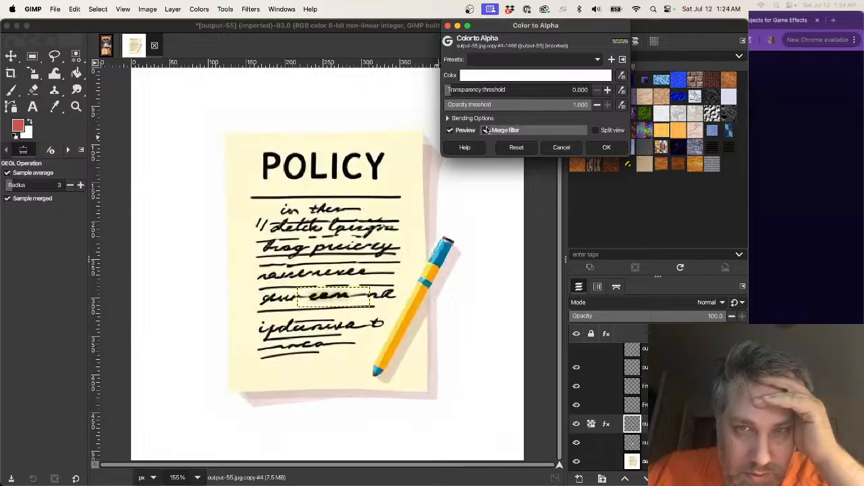
{"action": "left_click", "coordinate": [556, 146]}
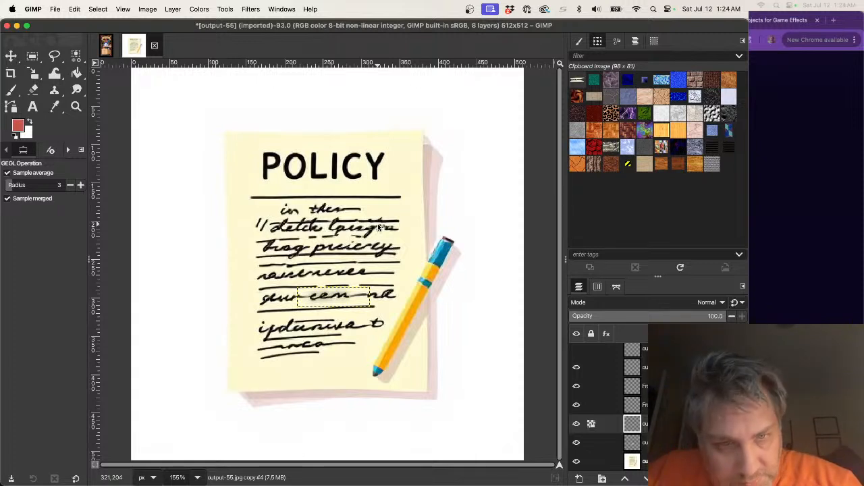
- Invert the colors of the alpha-locked word layer
{"action": "left_click", "coordinate": [155, 9]}
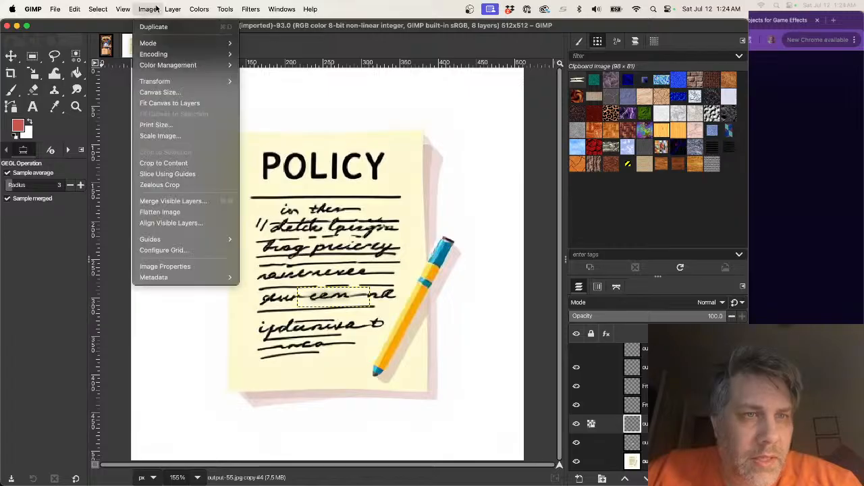
{"action": "mouse_move", "coordinate": [209, 9]}
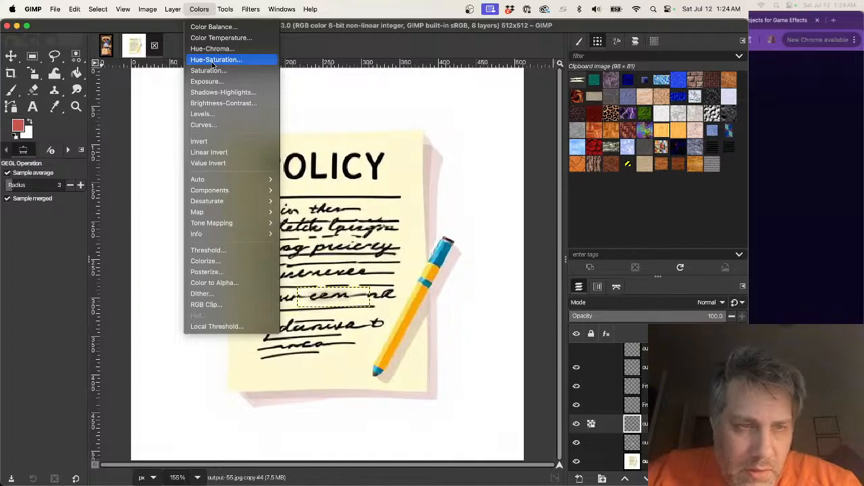
{"action": "left_click", "coordinate": [209, 142]}
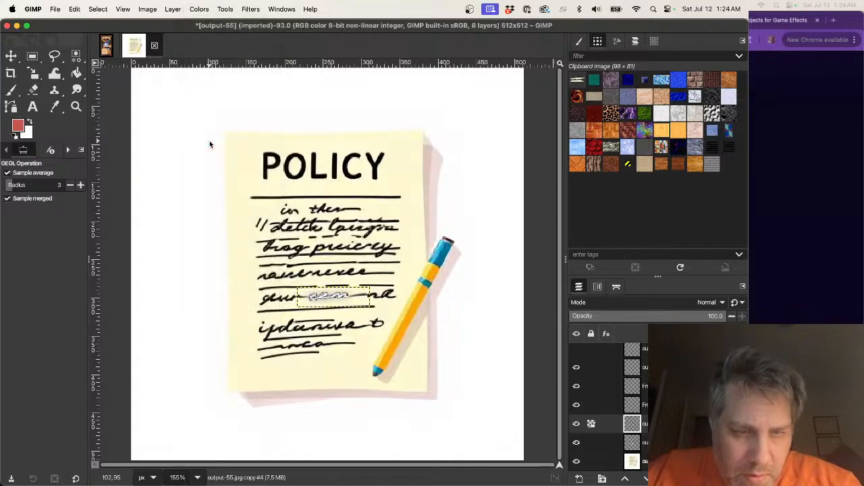
- Apply Hue-Saturation to the inverted word with Hue -180.0, Lightness -68.1 and Saturation -15.3
{"action": "left_click", "coordinate": [203, 11]}
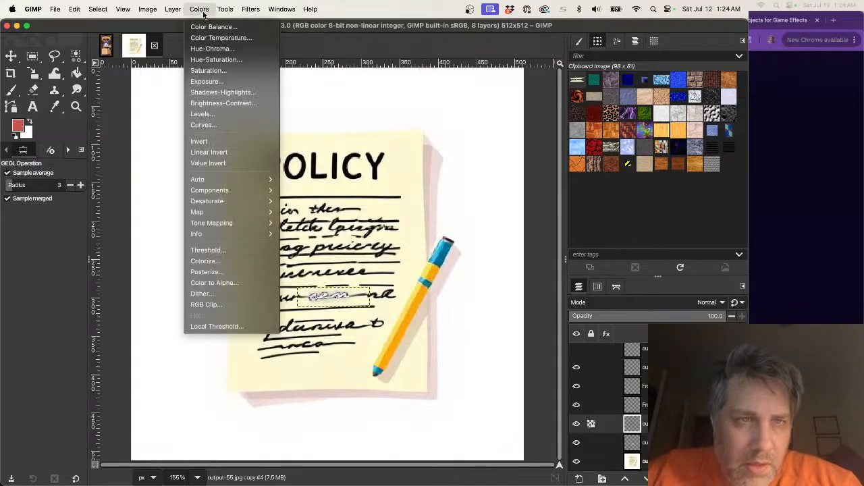
{"action": "left_click", "coordinate": [215, 60]}
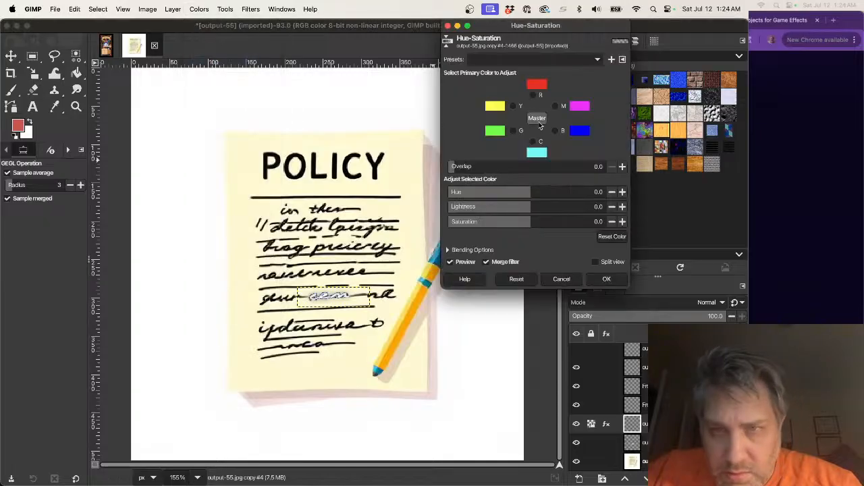
{"action": "left_click_drag", "start_coordinate": [483, 189], "coordinate": [472, 209]}
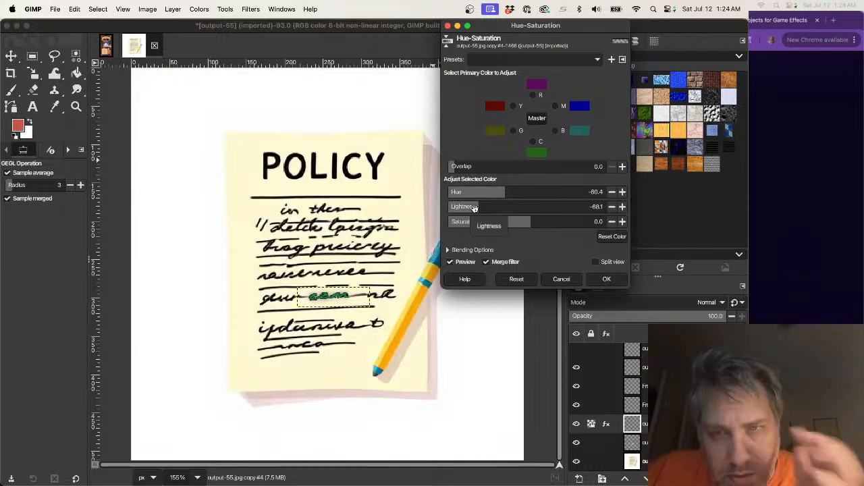
{"action": "left_click", "coordinate": [504, 192]}
{"action": "left_click_drag", "start_coordinate": [504, 193], "coordinate": [480, 187]}
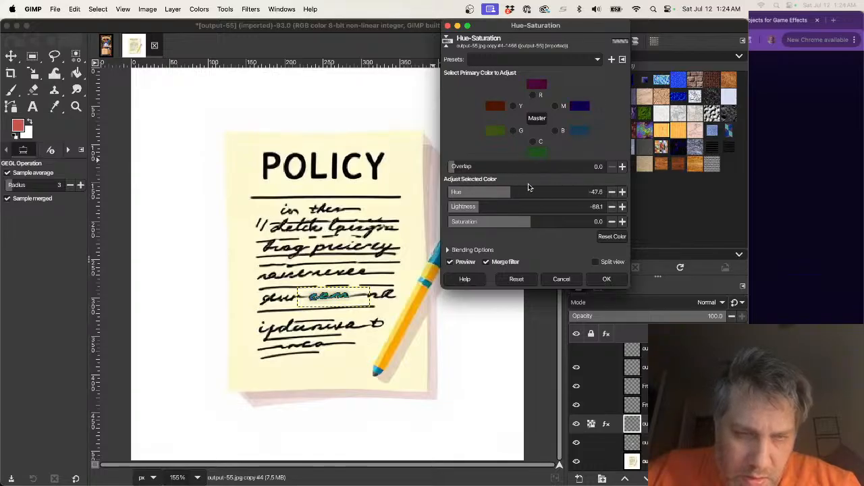
{"action": "left_click_drag", "start_coordinate": [528, 187], "coordinate": [447, 189]}
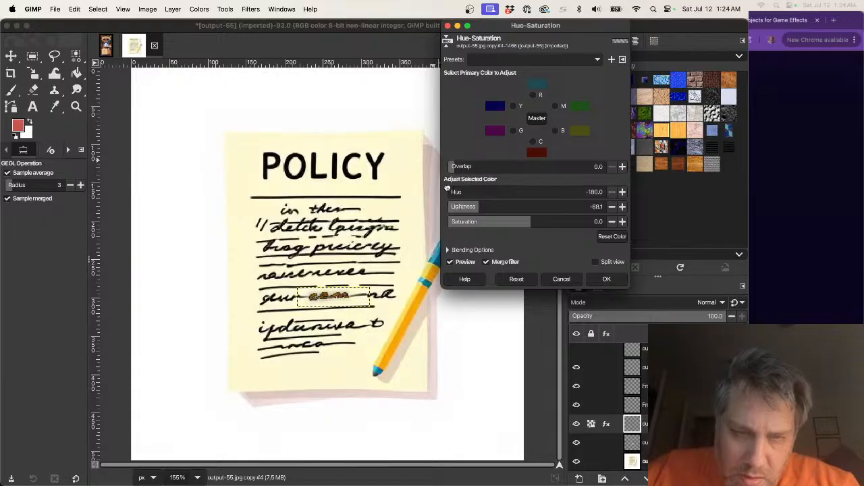
{"action": "mouse_move", "coordinate": [523, 222]}
{"action": "left_mouse_down"}
{"action": "mouse_move", "coordinate": [491, 222]}
{"action": "mouse_move", "coordinate": [515, 222]}
{"action": "left_mouse_up"}
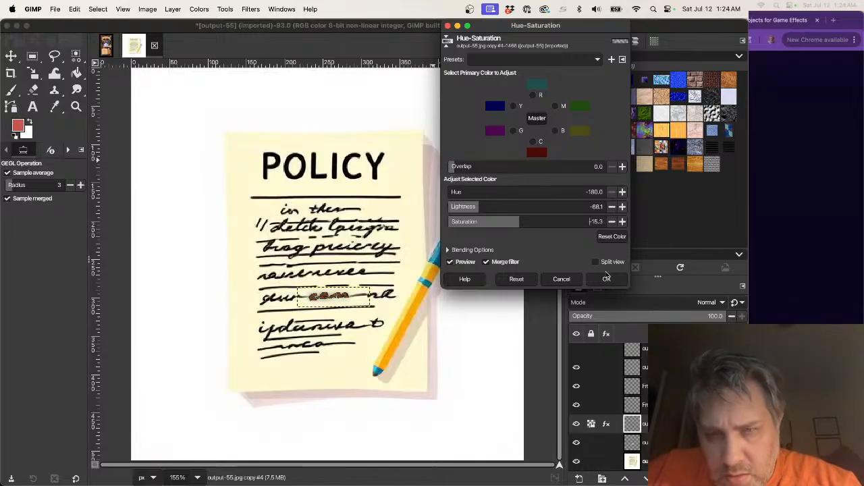
{"action": "left_click", "coordinate": [606, 279]}
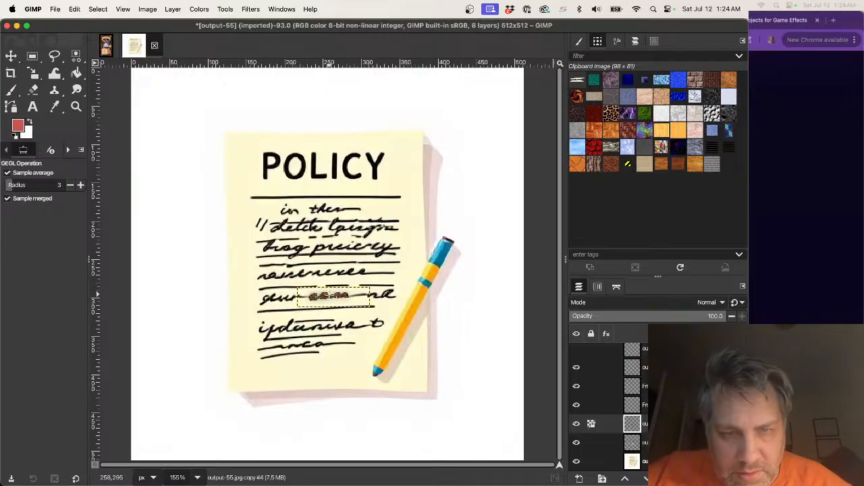
- Inspect the recolored word up close and undo its color changes, back to before the selection was cleared
{"action": "scroll", "coordinate": [329, 295], "scroll_direction": "up", "scroll_amount": 5}
{"action": "scroll", "coordinate": [329, 295], "scroll_direction": "down", "scroll_amount": 4}
{"action": "scroll", "coordinate": [329, 295], "scroll_direction": "up", "scroll_amount": 2}
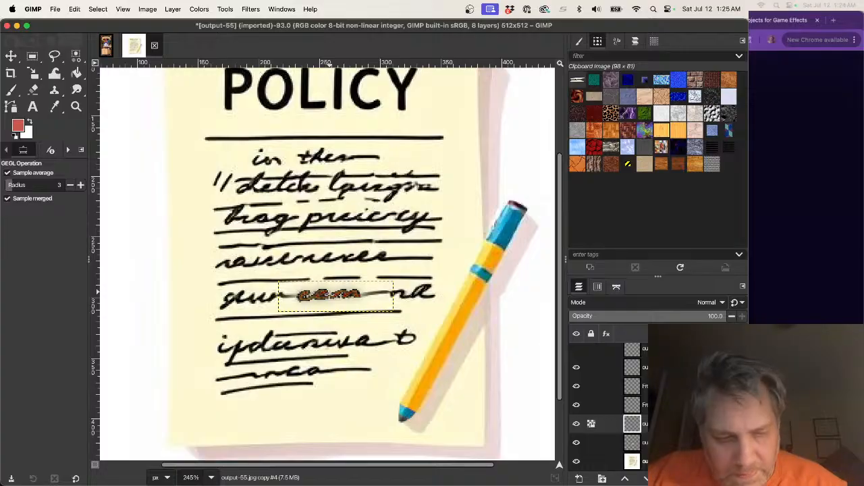
{"action": "key", "text": "super+period"}
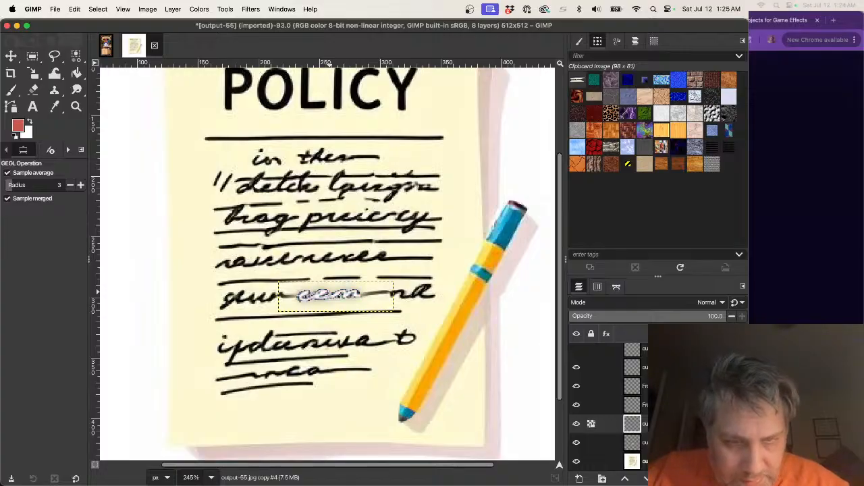
{"action": "key", "text": "super+shift+a"}
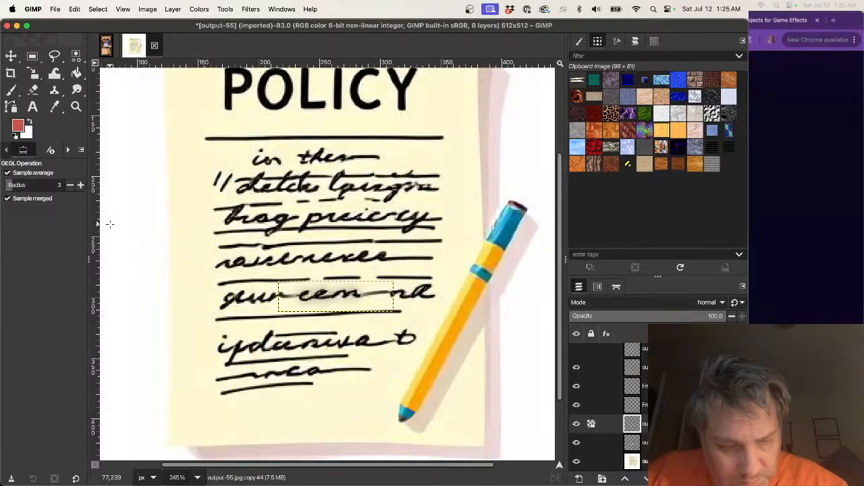
{"action": "key", "text": "super+z"}
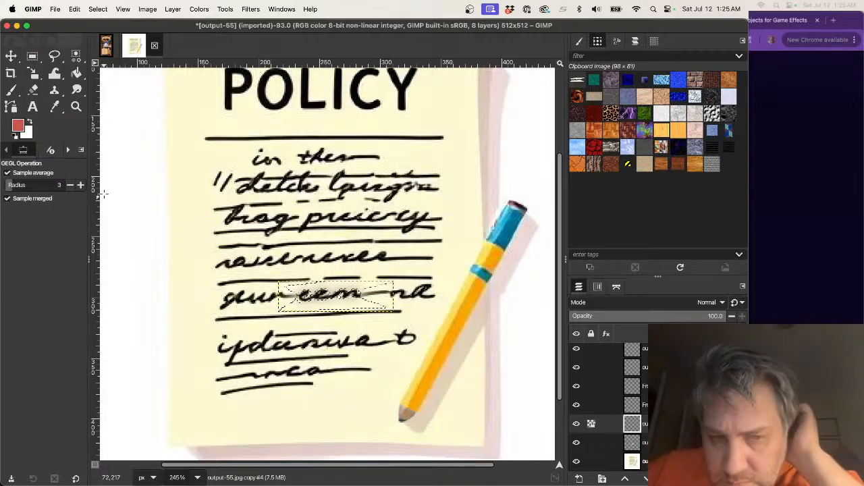
- Clear the selection and rotate the upper pasted word layer by -6.03 degrees about its center
{"action": "left_click", "coordinate": [98, 9]}
{"action": "left_click", "coordinate": [101, 39]}
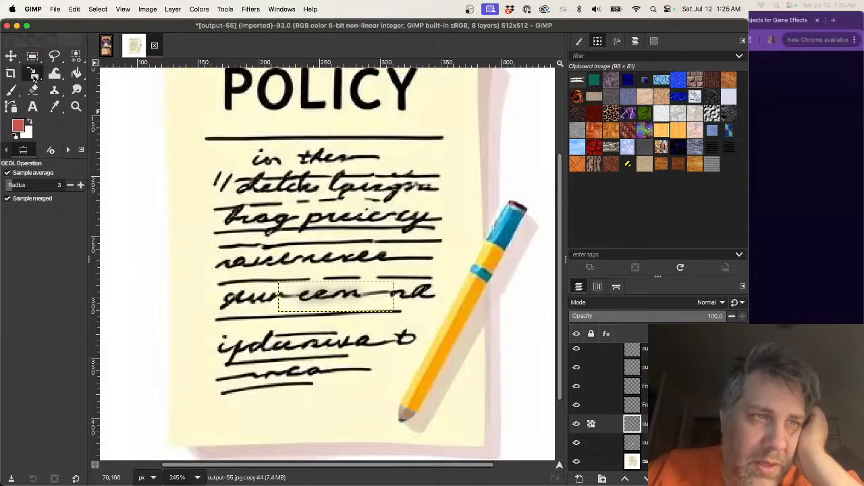
{"action": "left_click_drag", "start_coordinate": [32, 77], "coordinate": [61, 86]}
{"action": "left_click", "coordinate": [307, 236]}
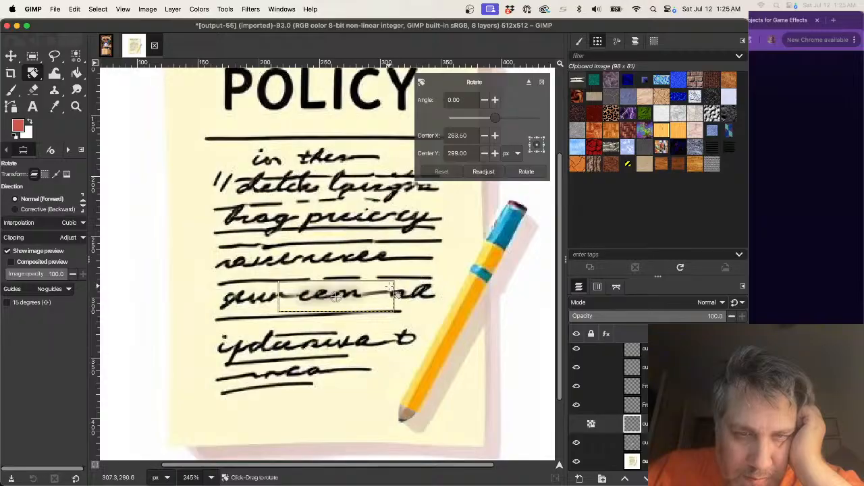
{"action": "mouse_move", "coordinate": [395, 284]}
{"action": "left_mouse_down"}
{"action": "mouse_move", "coordinate": [385, 272]}
{"action": "mouse_move", "coordinate": [390, 284]}
{"action": "left_mouse_up"}
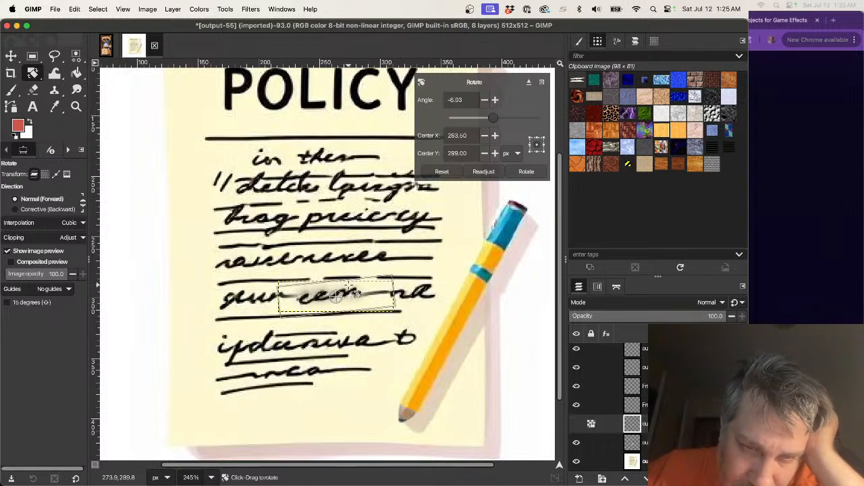
{"action": "left_click", "coordinate": [511, 172]}
- Nudge the rotated word up and down with the Move tool, leaving it slightly above its handwritten line
{"action": "left_click", "coordinate": [11, 56]}
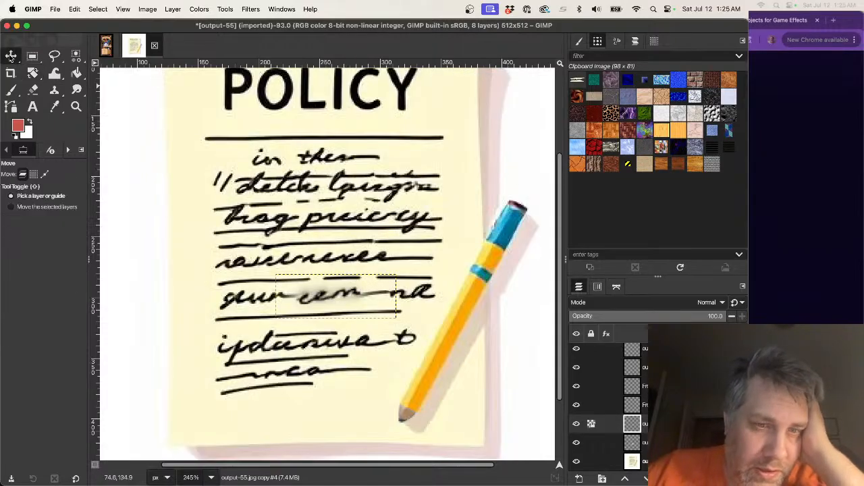
{"action": "key", "text": "Up"}
{"action": "key", "text": "Up"}
{"action": "key", "text": "Up"}
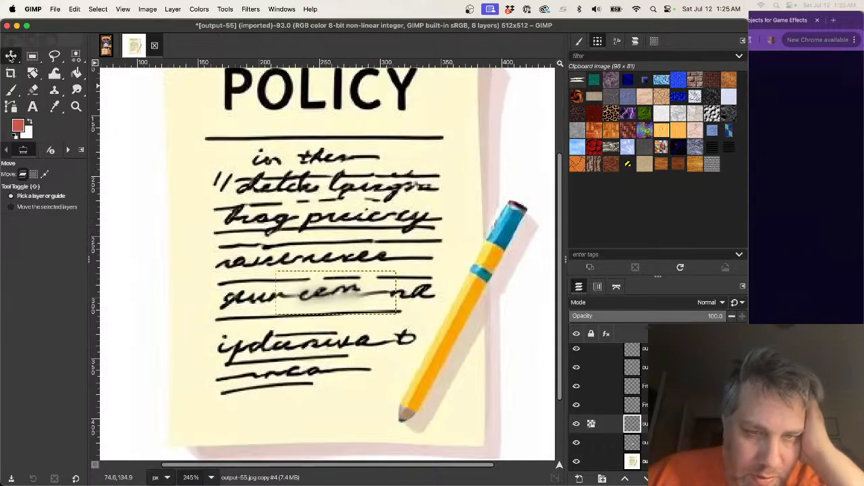
{"action": "key", "text": "Up"}
{"action": "key", "text": "Up"}
{"action": "key", "text": "Down"}
{"action": "key", "text": "Down"}
{"action": "key", "text": "Down"}
{"action": "key", "text": "Down"}
{"action": "key", "text": "Down"}
{"action": "key", "text": "Down"}
{"action": "key", "text": "Down"}
{"action": "key", "text": "Down"}
{"action": "key", "text": "Up"}
{"action": "key", "text": "Up"}
{"action": "key", "text": "Up"}
{"action": "key", "text": "Up"}
{"action": "key", "text": "Up"}
{"action": "key", "text": "Up"}
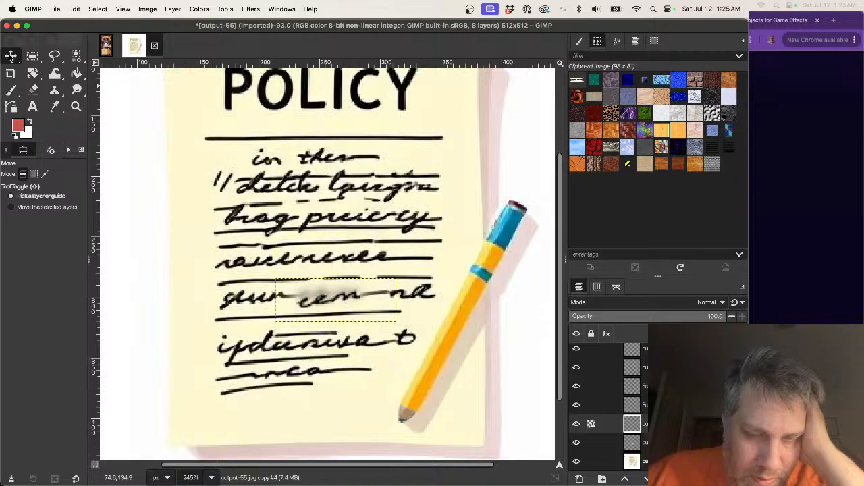
{"action": "key", "text": "Up"}
{"action": "key", "text": "Up"}
{"action": "key", "text": "Down"}
{"action": "key", "text": "Down"}
{"action": "key", "text": "Up"}
{"action": "key", "text": "Up"}
{"action": "key", "text": "Up"}
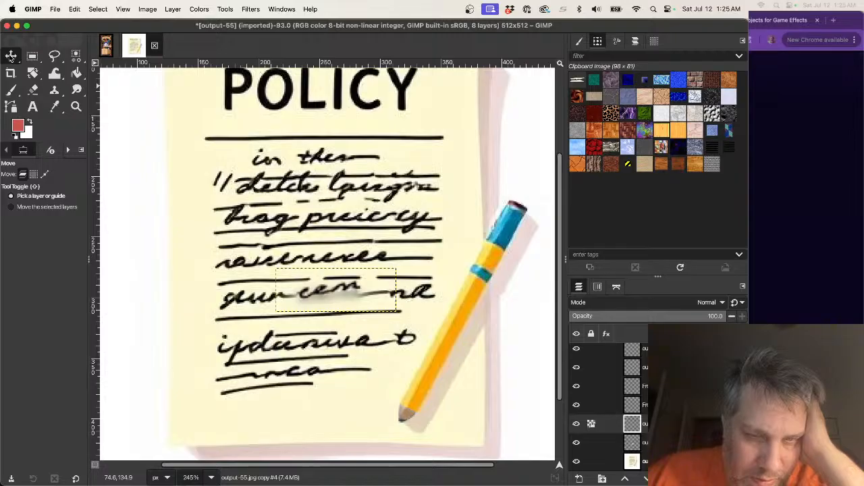
{"action": "key", "text": "Up"}
{"action": "key", "text": "Up"}
{"action": "key", "text": "Up"}
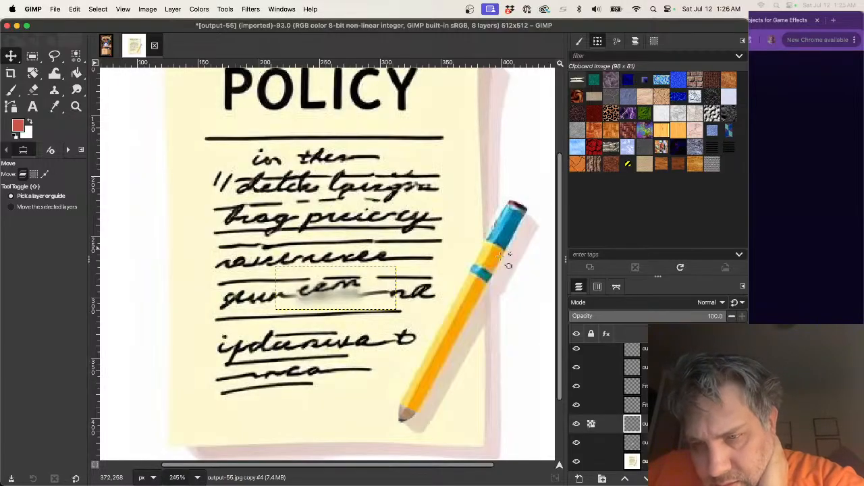
- Set the word layer's blend mode to Darken only and nudge the word back down onto its handwritten line
{"action": "left_click", "coordinate": [583, 303]}
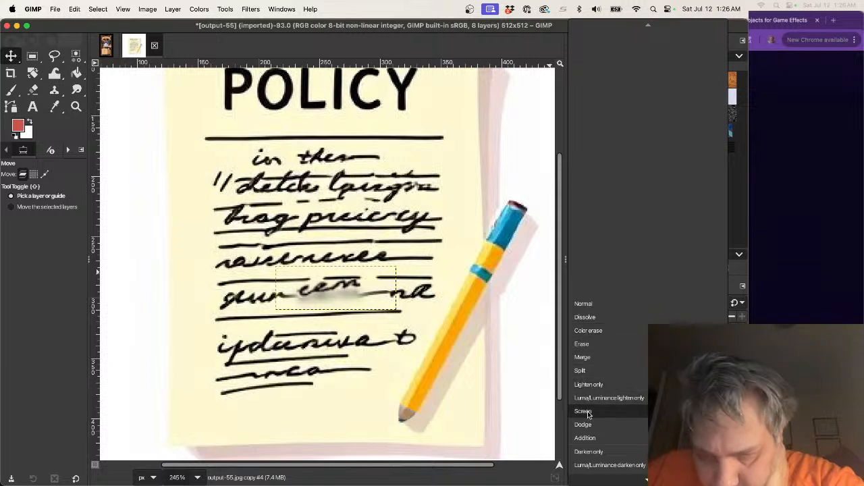
{"action": "left_click", "coordinate": [591, 451]}
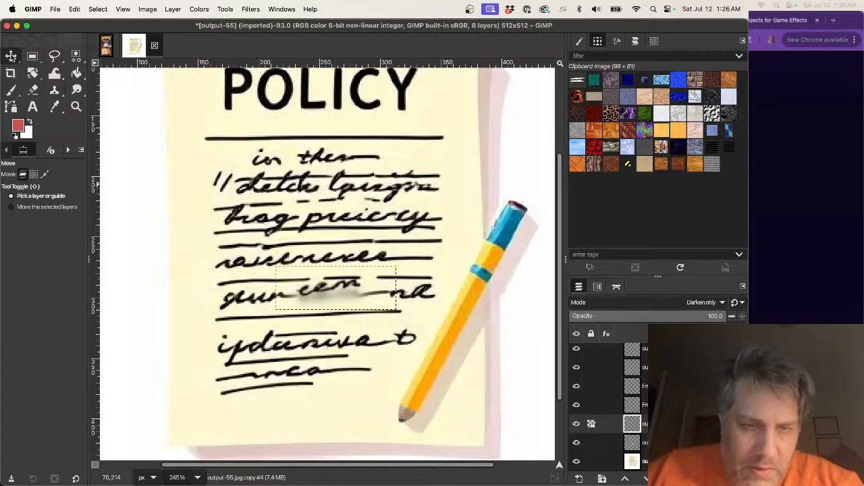
{"action": "key", "text": "Down"}
{"action": "key", "text": "Down"}
{"action": "key", "text": "Down"}
{"action": "key", "text": "Down"}
{"action": "key", "text": "Down"}
{"action": "key", "text": "Down"}
{"action": "key", "text": "Down"}
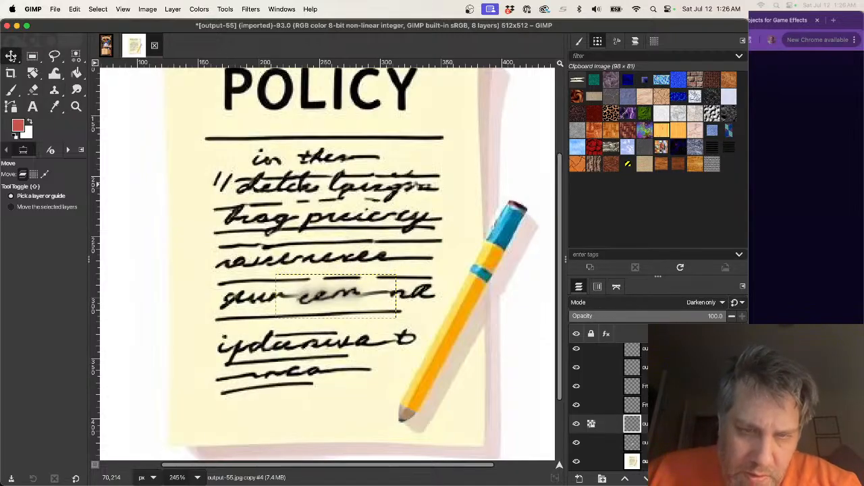
- Fine-tune the pasted word layer's vertical position, leaving it slightly higher on its handwritten line
{"action": "key", "text": "Down"}
{"action": "key", "text": "Up"}
{"action": "key", "text": "Up"}
{"action": "key", "text": "Up"}
{"action": "key", "text": "Up"}
{"action": "key", "text": "Down"}
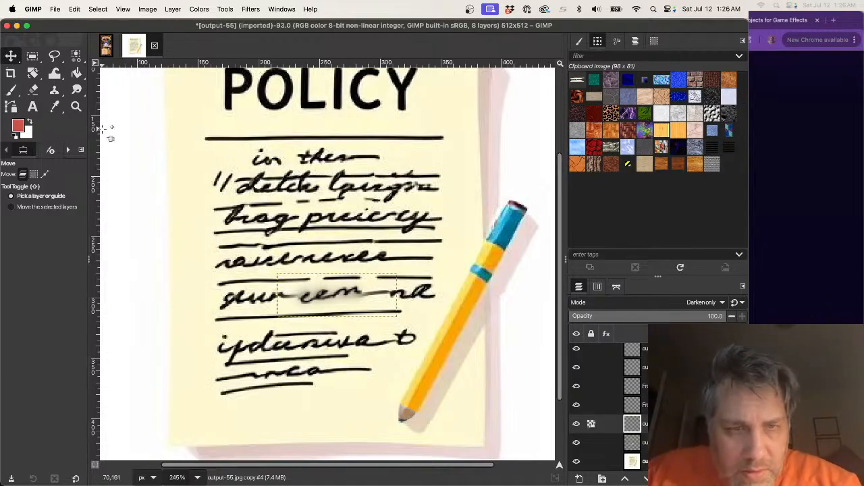
{"action": "key", "text": "shift+super+j"}
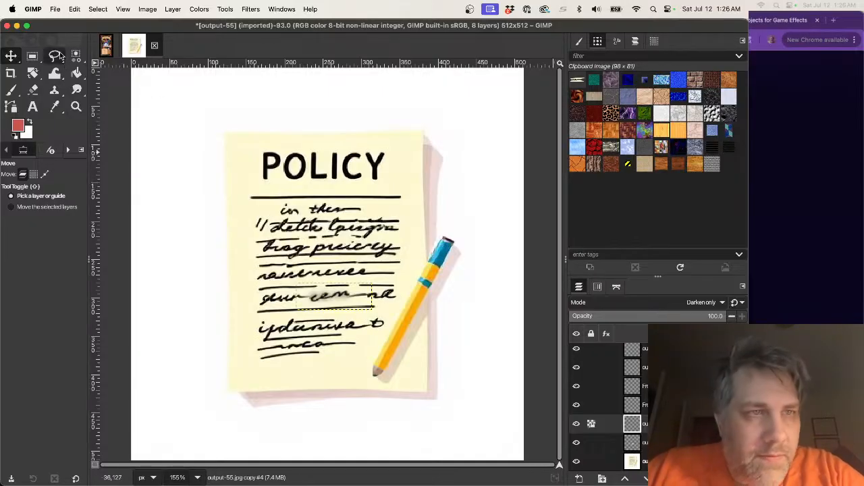
- Save the retouched illustration in the Card Images folder as "policy update.xcf"
{"action": "left_click", "coordinate": [54, 9]}
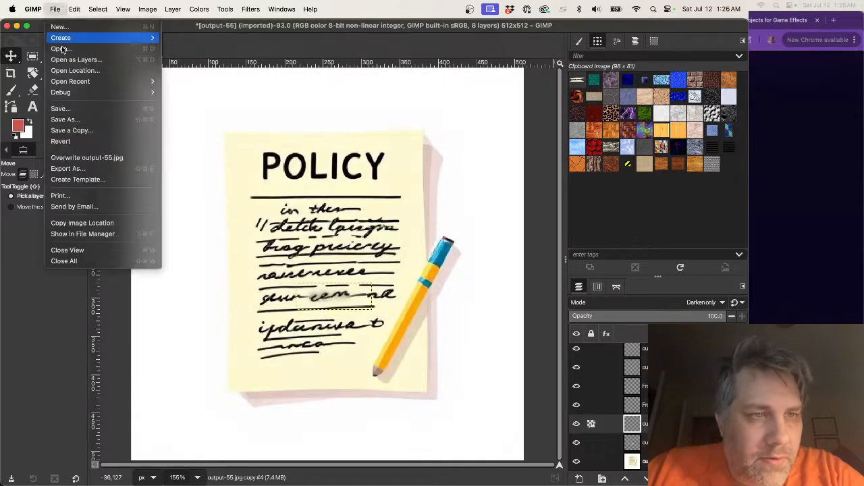
{"action": "left_click", "coordinate": [60, 109]}
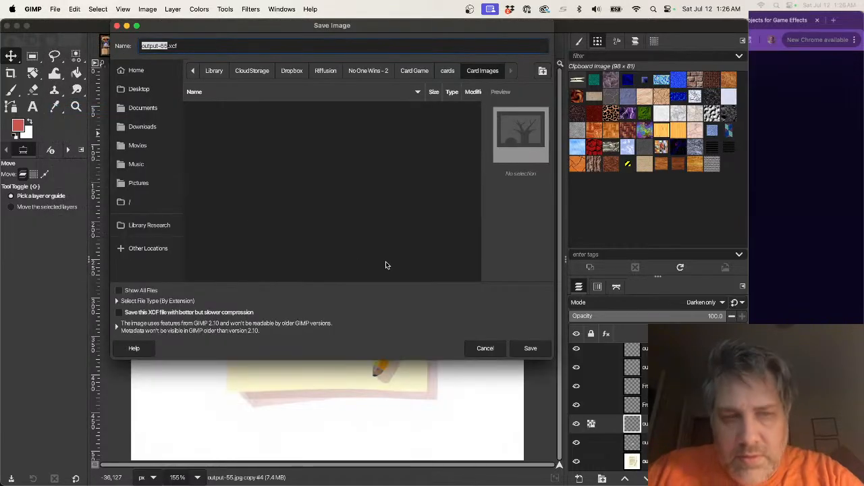
{"action": "type", "text": "policy"}
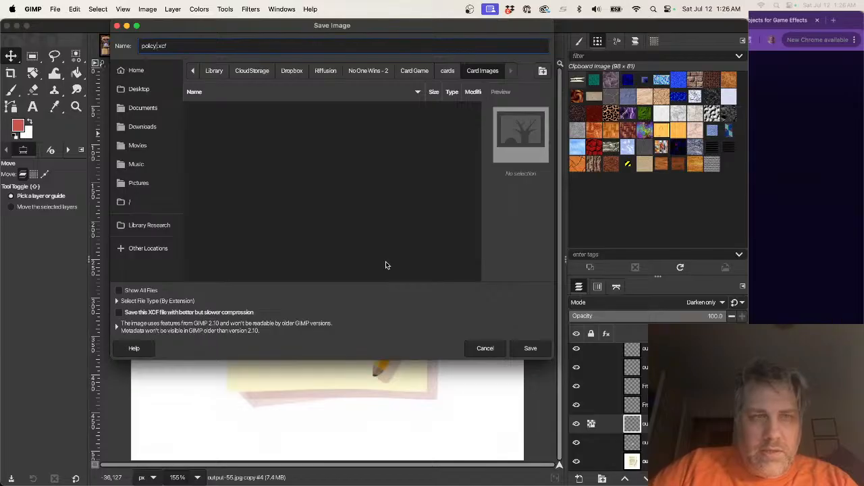
{"action": "type", "text": " update"}
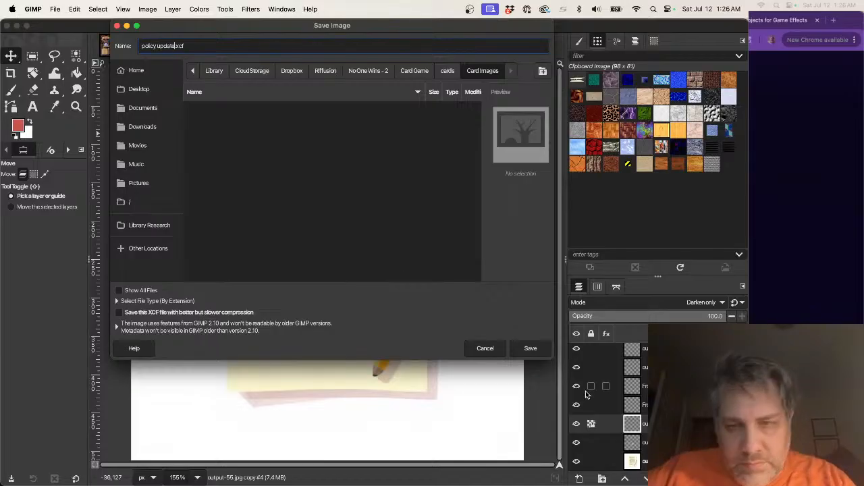
{"action": "left_click", "coordinate": [532, 349]}
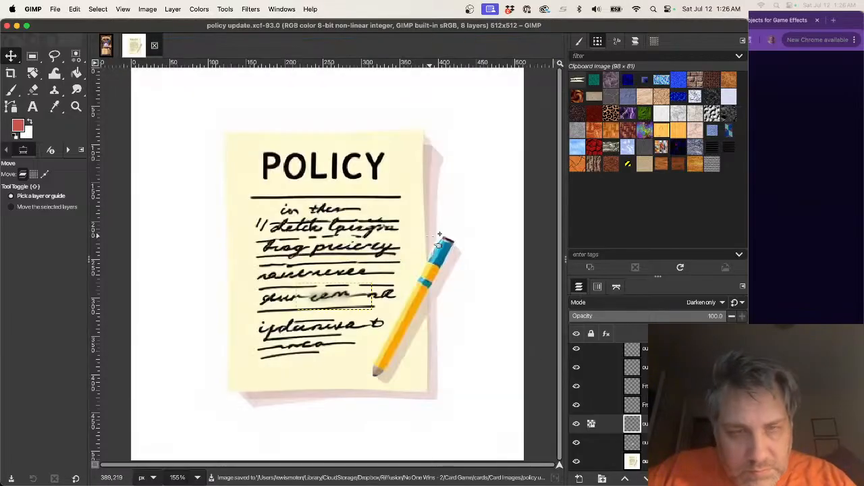
- Clear the selection and copy the whole visible policy illustration from all layers
{"action": "key", "text": "super+a"}
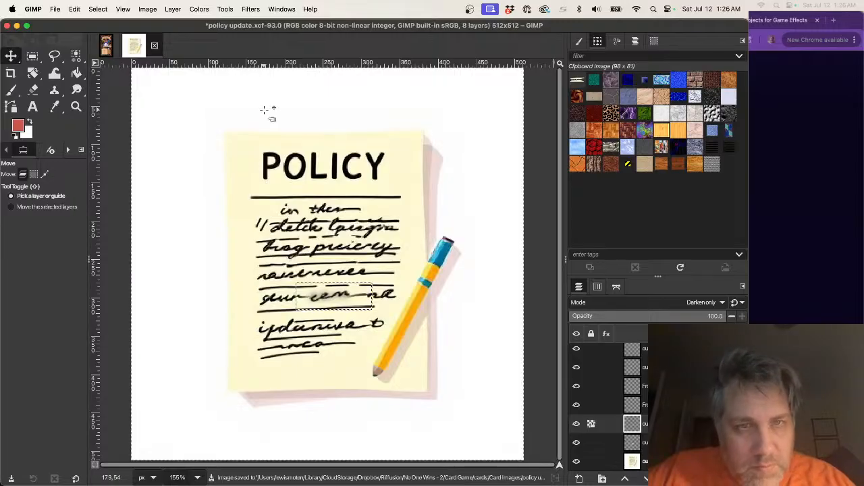
{"action": "left_click", "coordinate": [93, 10]}
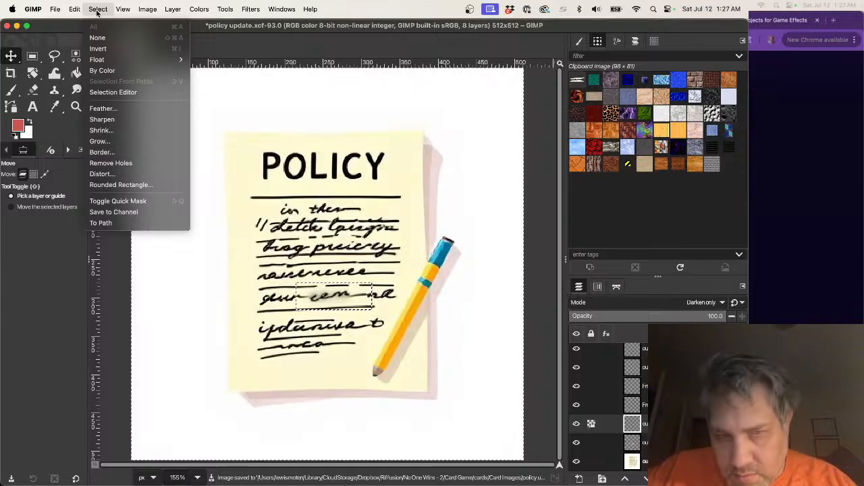
{"action": "left_click", "coordinate": [97, 38]}
{"action": "left_click", "coordinate": [97, 10]}
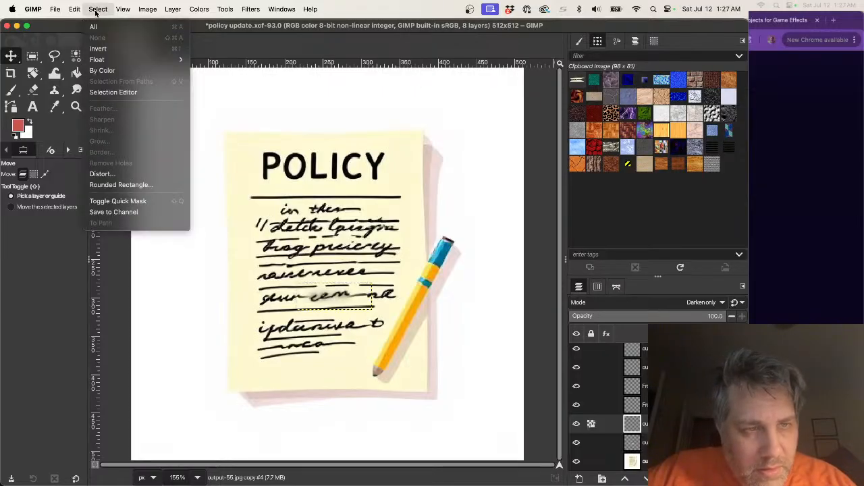
{"action": "left_click", "coordinate": [95, 10]}
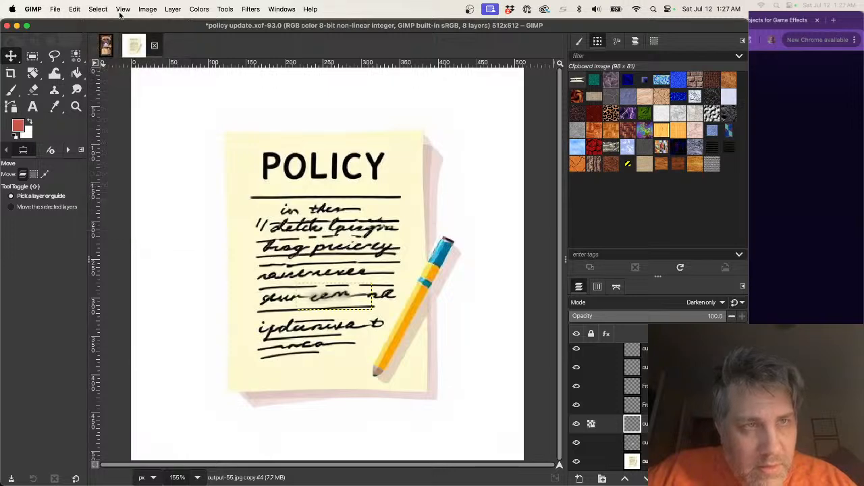
{"action": "left_click", "coordinate": [146, 10]}
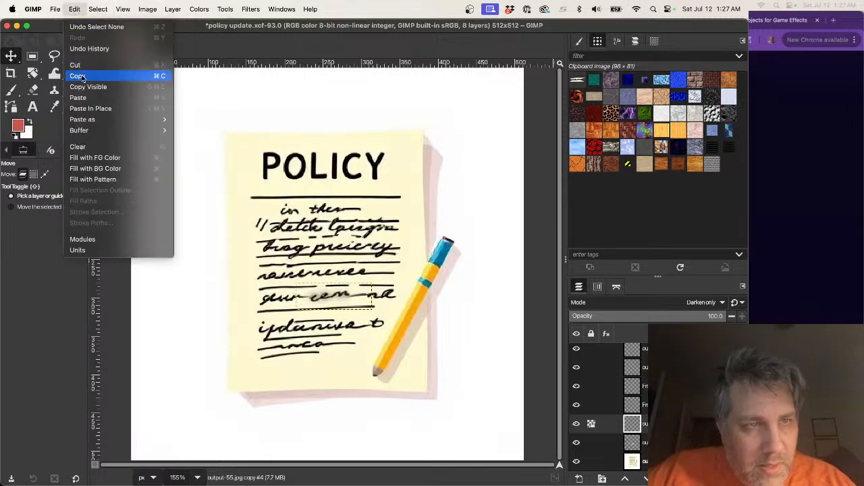
{"action": "left_click", "coordinate": [85, 87]}
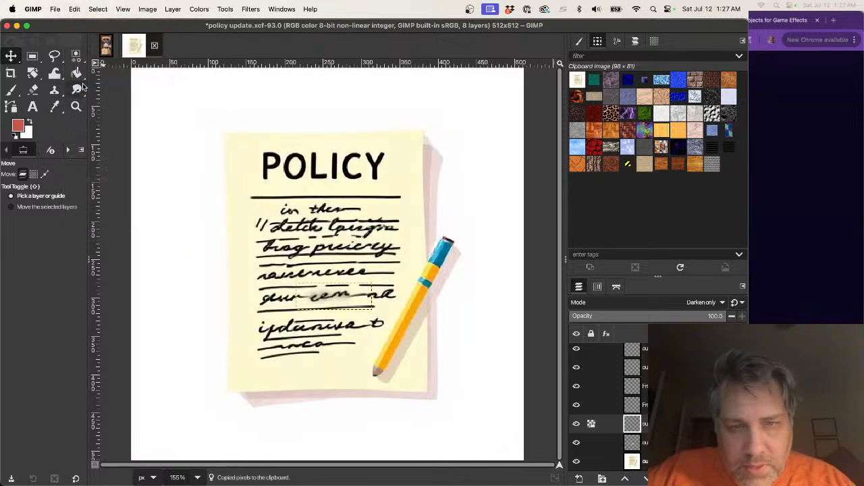
- Switch to the card front template image and paste the policy illustration above the current book illustration layer
{"action": "left_click", "coordinate": [105, 49]}
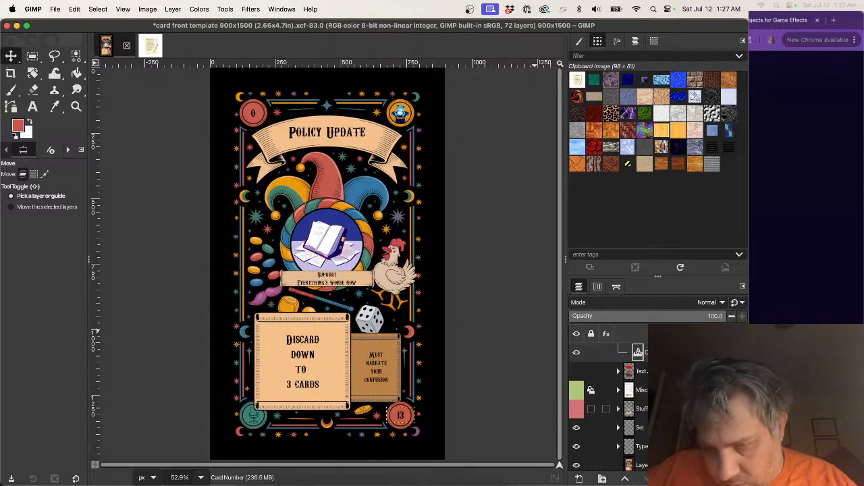
{"action": "scroll", "coordinate": [608, 405], "scroll_direction": "down", "scroll_amount": 5}
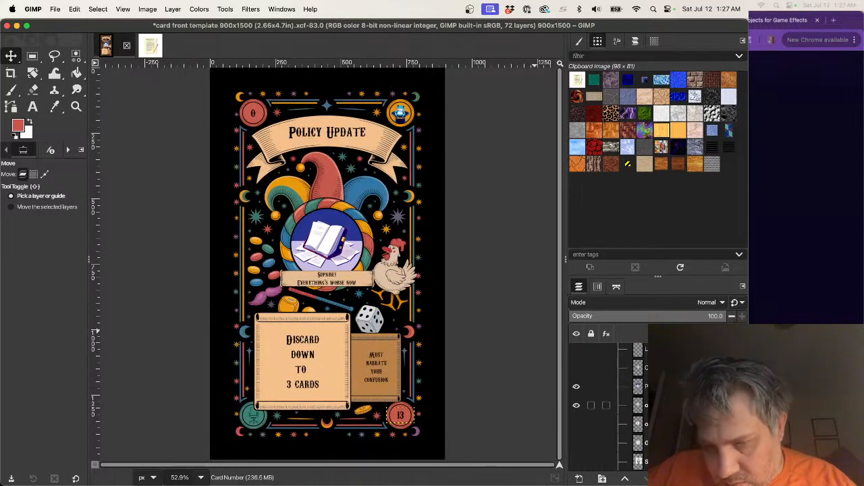
{"action": "key", "text": "super+v"}
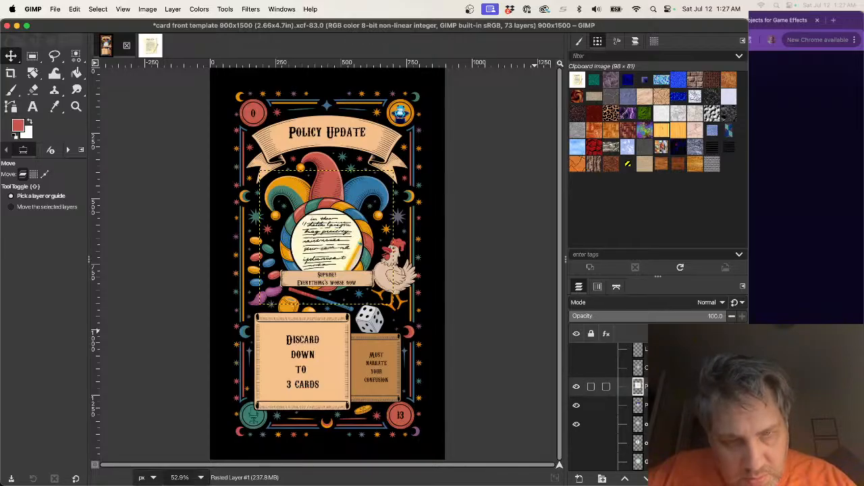
- Rename the old book illustration layer "Binder" and the newly pasted layer "Policy Update", consulting the card spreadsheet
{"action": "double_click", "coordinate": [646, 405]}
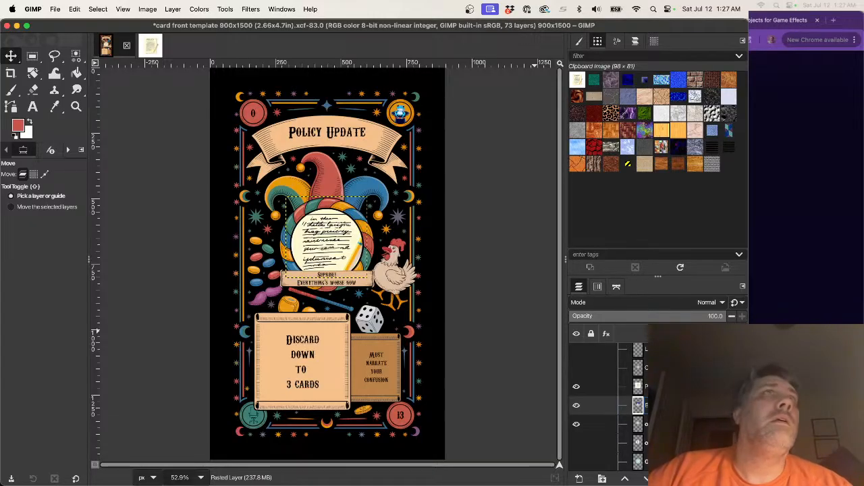
{"action": "key", "text": "super+Tab"}
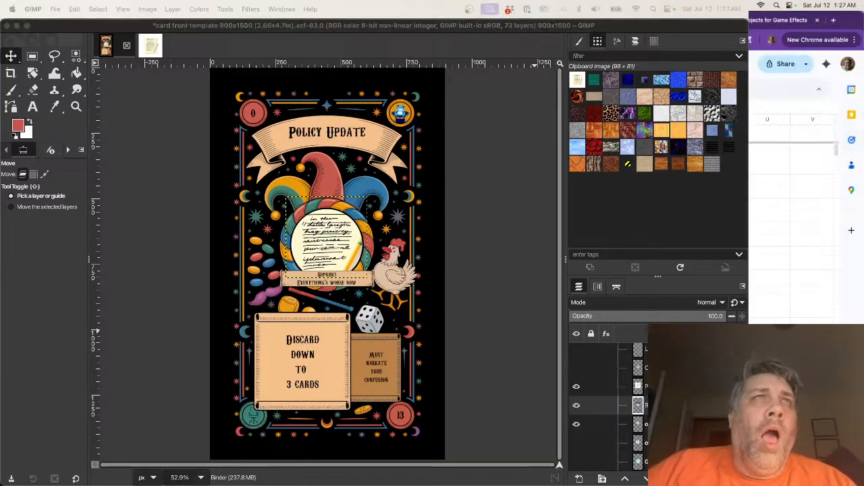
{"action": "scroll", "coordinate": [791, 216], "scroll_direction": "left", "scroll_amount": 6}
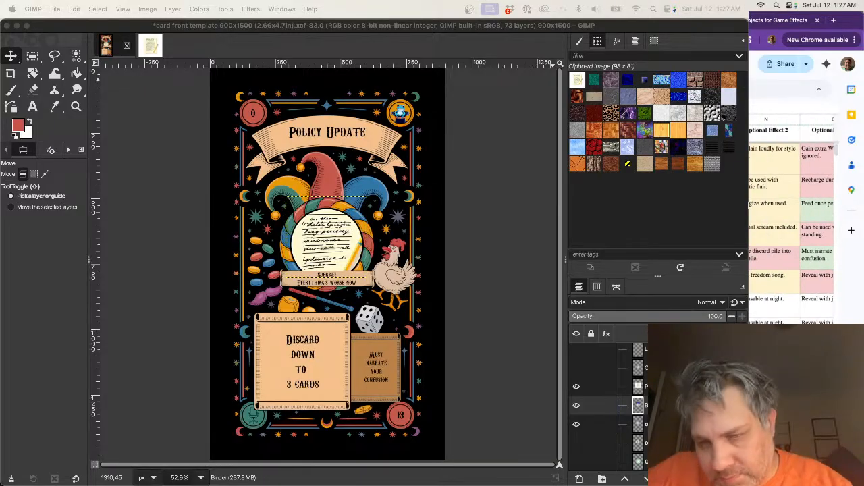
{"action": "left_click", "coordinate": [638, 406]}
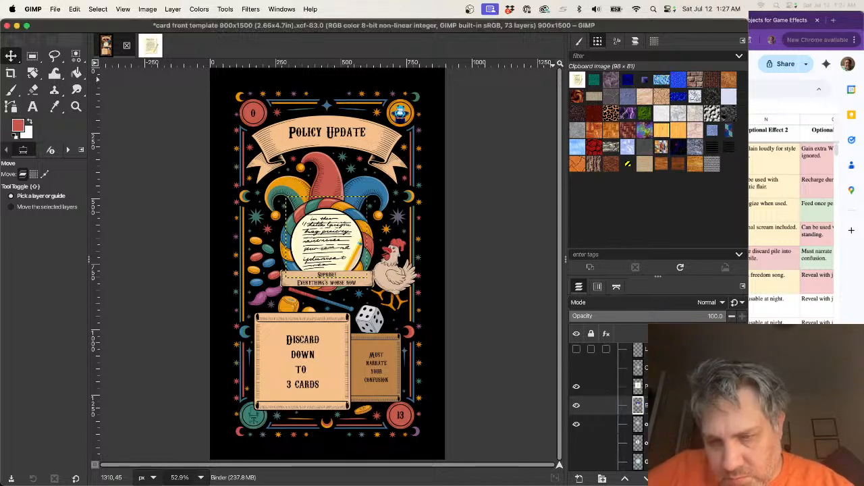
{"action": "key", "text": "super+v"}
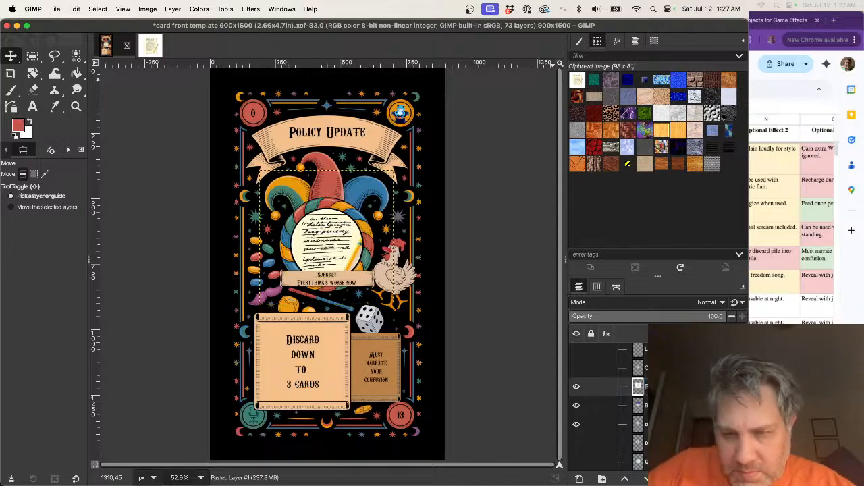
{"action": "key", "text": "Return"}
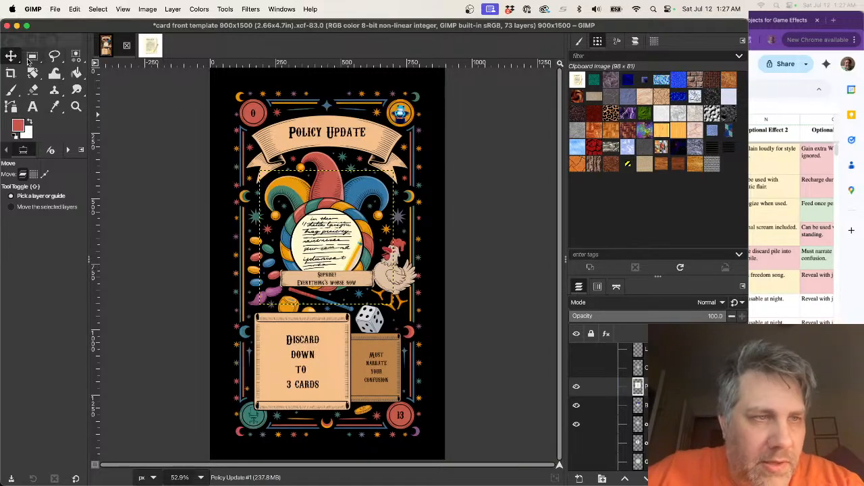
- Scale the policy illustration down proportionally about its center to fit the card's circular frame, and position it centrally there
{"action": "left_click_drag", "start_coordinate": [329, 244], "coordinate": [334, 250]}
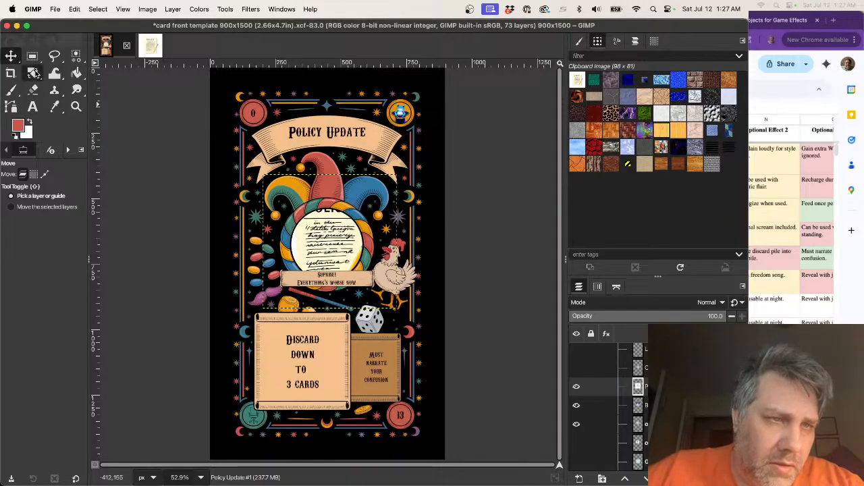
{"action": "mouse_move", "coordinate": [35, 73]}
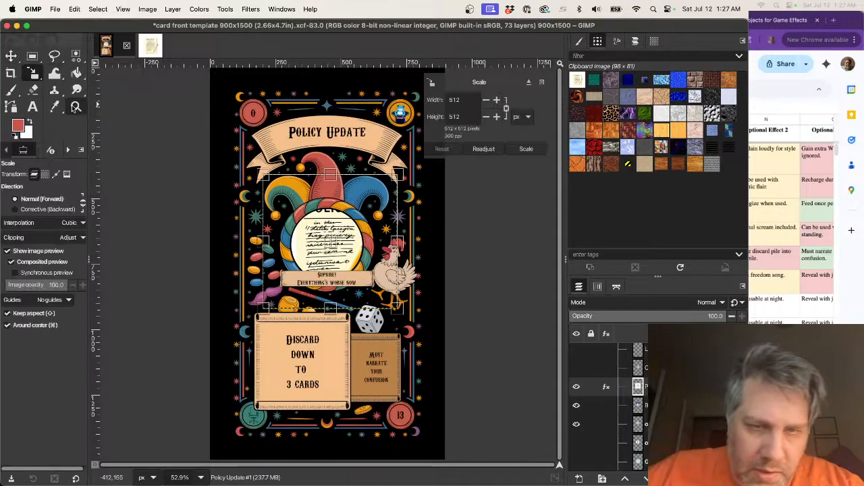
{"action": "left_click", "coordinate": [79, 106]}
{"action": "left_click", "coordinate": [420, 184]}
{"action": "left_click_drag", "start_coordinate": [420, 183], "coordinate": [354, 255]}
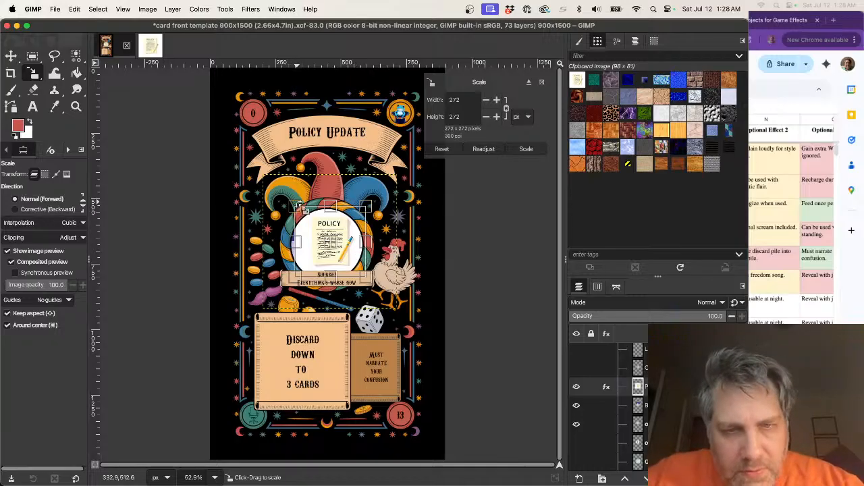
{"action": "left_click_drag", "start_coordinate": [295, 206], "coordinate": [292, 204]}
{"action": "key", "text": "Return"}
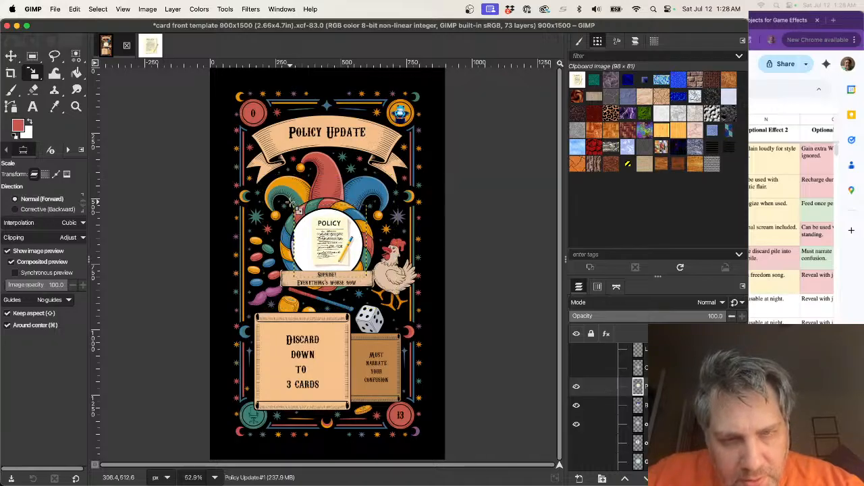
{"action": "left_click", "coordinate": [11, 55]}
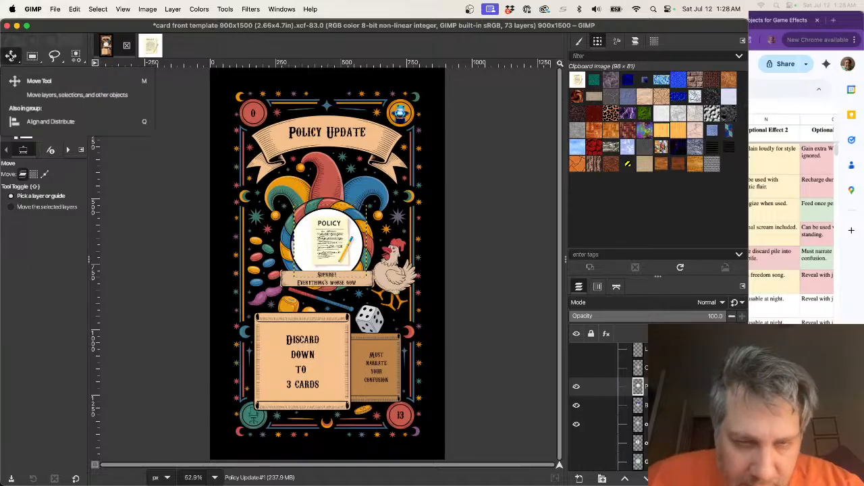
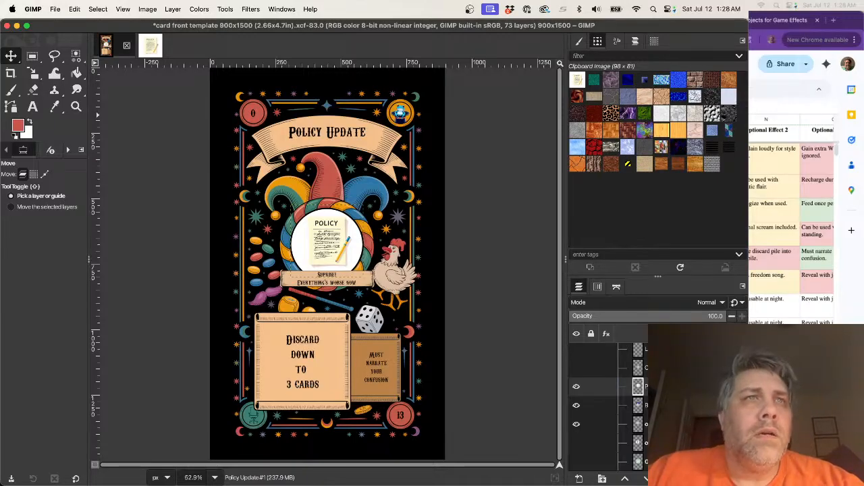
- Save the card front template and export the finished Policy Update card
{"action": "key", "text": "super+Tab"}
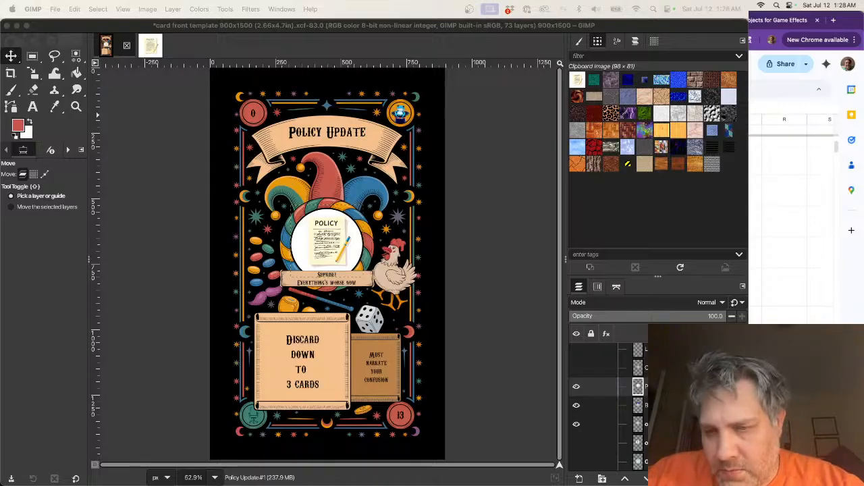
{"action": "left_click", "coordinate": [54, 9]}
{"action": "left_click", "coordinate": [70, 108]}
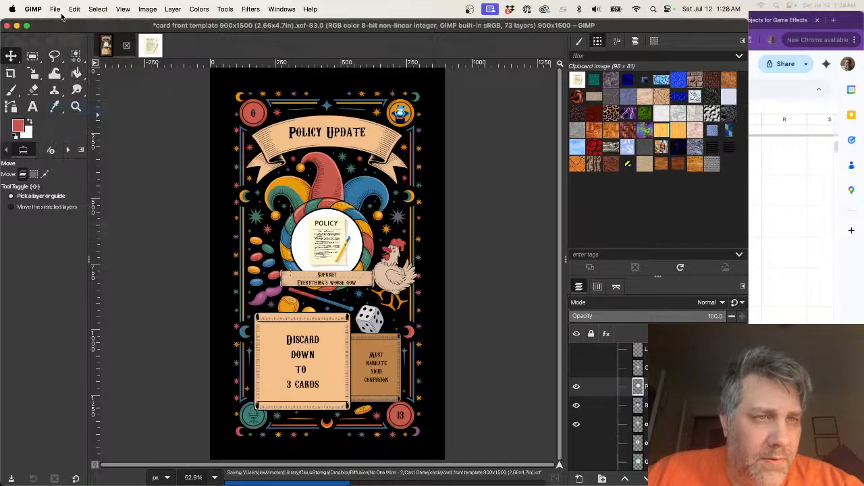
{"action": "left_click", "coordinate": [55, 11]}
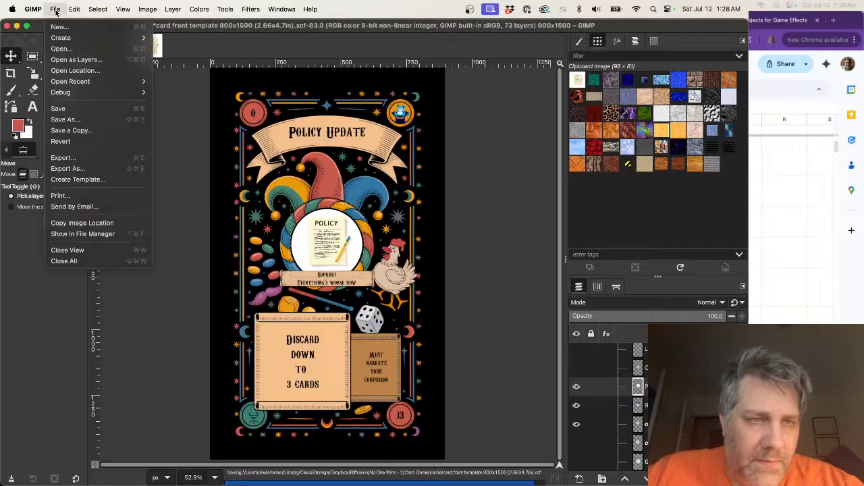
{"action": "left_click", "coordinate": [77, 158]}
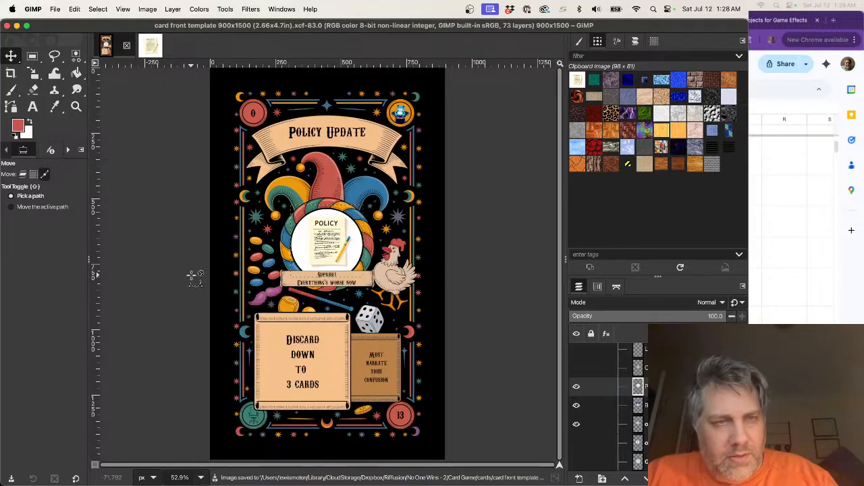
- Switch to Finder, return to the "No One Wins - 2" folder and collapse its Card Images subfolder
{"action": "key", "text": "super+Tab"}
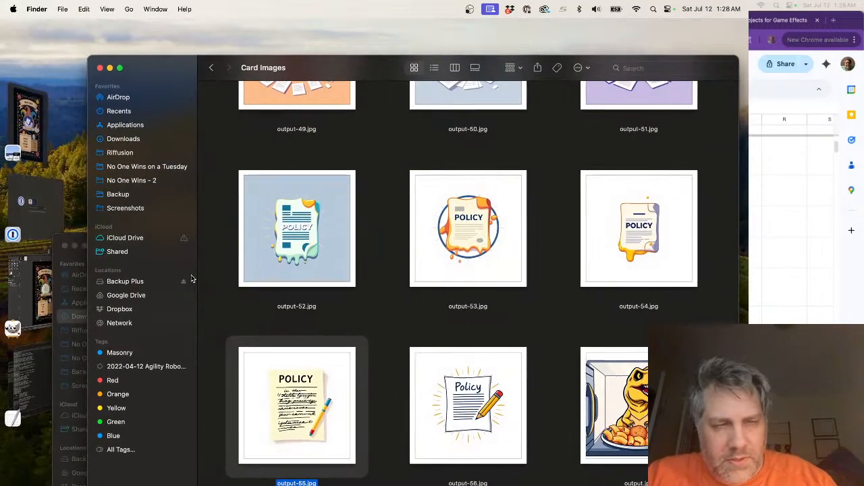
{"action": "left_click", "coordinate": [213, 68]}
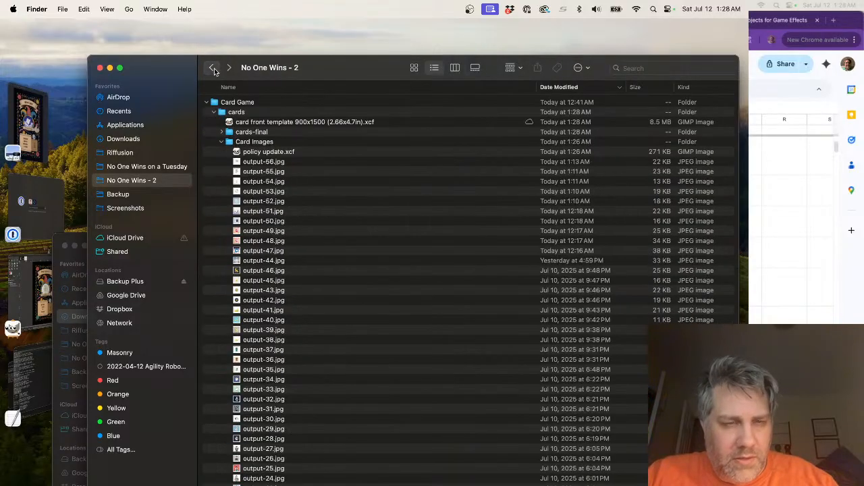
{"action": "left_click", "coordinate": [225, 142]}
{"action": "left_click", "coordinate": [222, 141]}
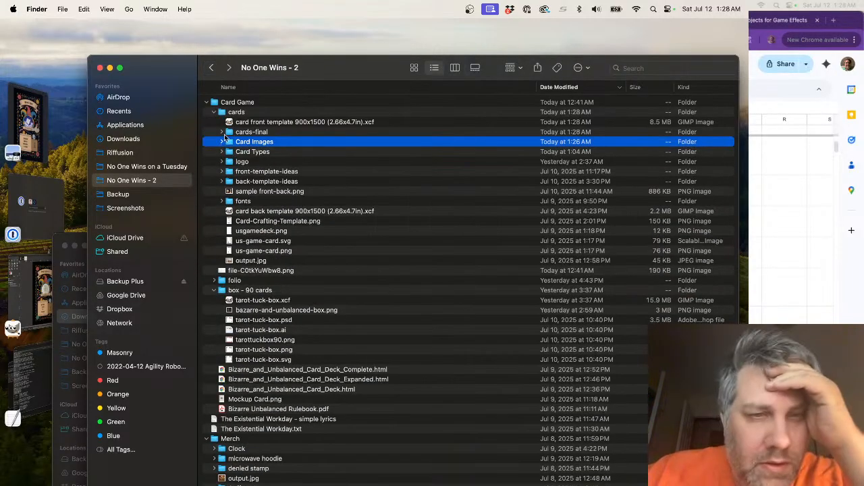
- Create a folder named "twist" inside the moved subfolder of cards-final, and return to the "No One Wins - 2" listing
{"action": "left_click", "coordinate": [222, 132]}
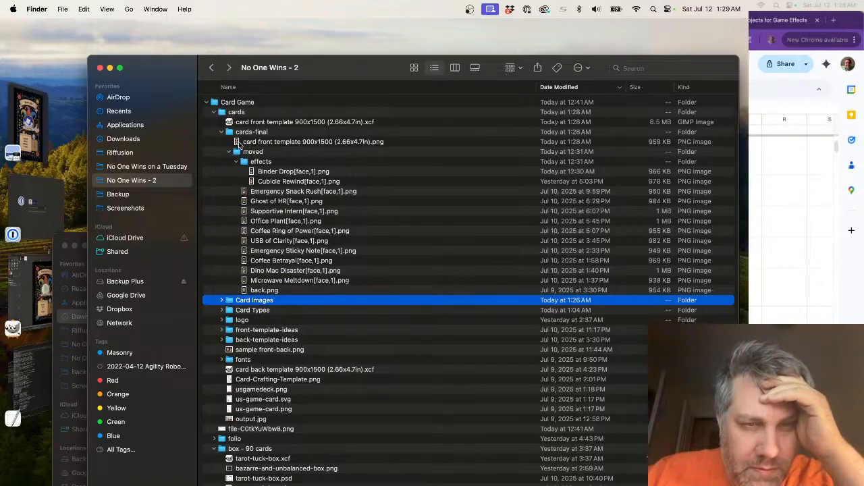
{"action": "left_click", "coordinate": [240, 142]}
{"action": "double_click", "coordinate": [241, 151]}
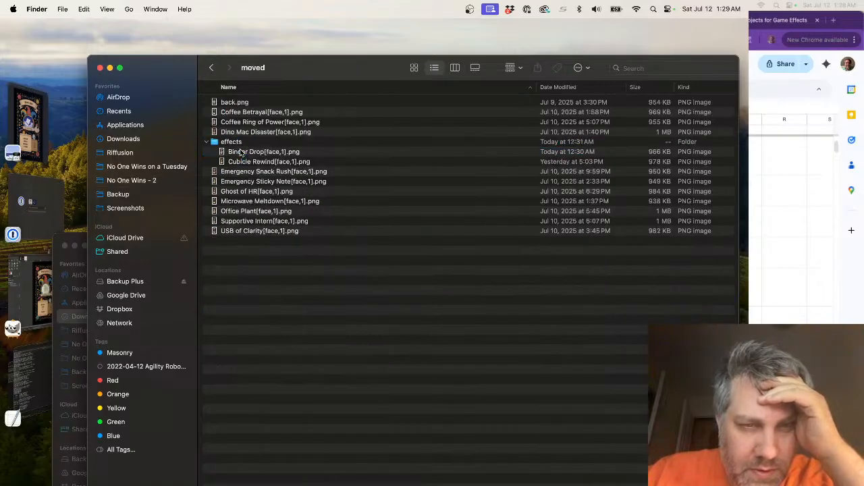
{"action": "right_click", "coordinate": [261, 289]}
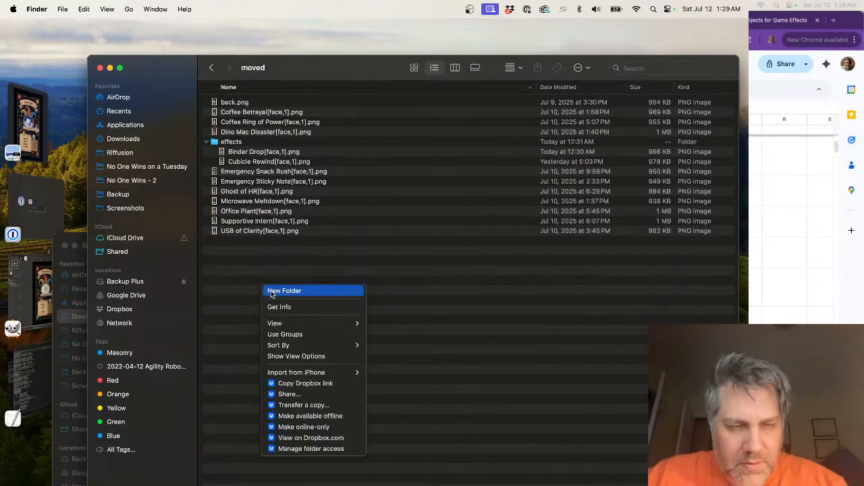
{"action": "left_click", "coordinate": [271, 290]}
{"action": "type", "text": "twist"}
{"action": "key", "text": "Return"}
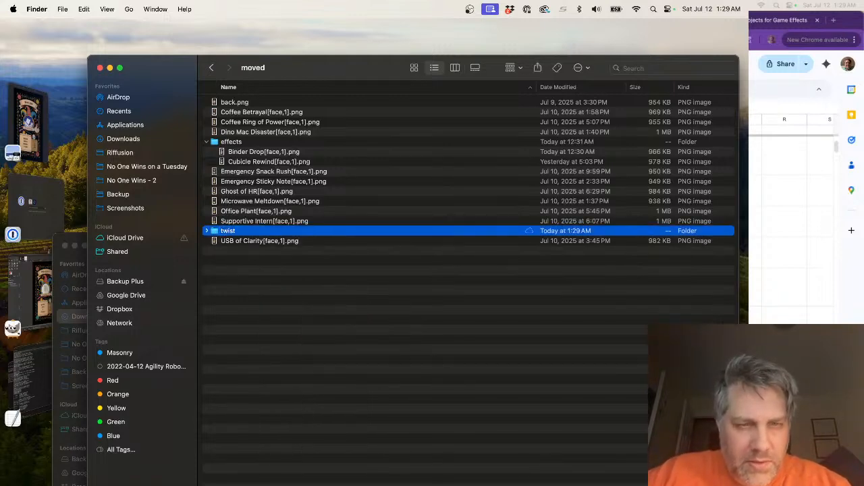
{"action": "left_click", "coordinate": [210, 67]}
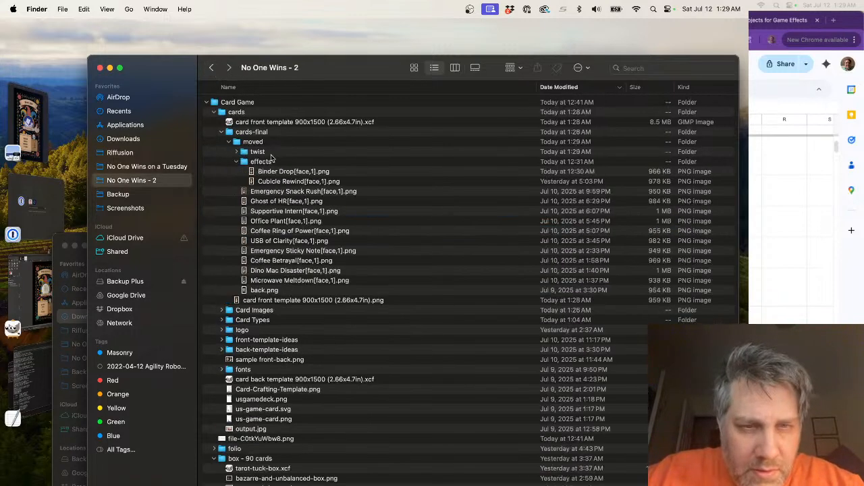
- Move the card front template XCF file into the twist folder and rename it "Policy Update[face,1].xcf"
{"action": "left_click", "coordinate": [246, 123]}
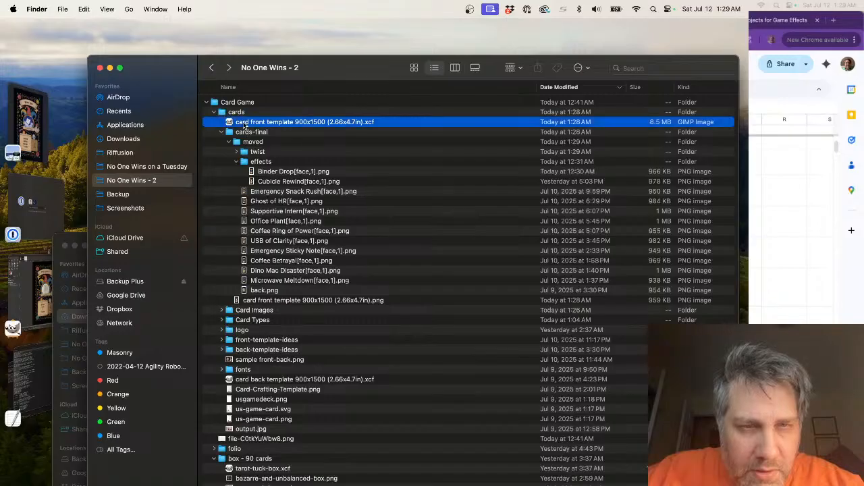
{"action": "left_click_drag", "start_coordinate": [248, 126], "coordinate": [253, 157]}
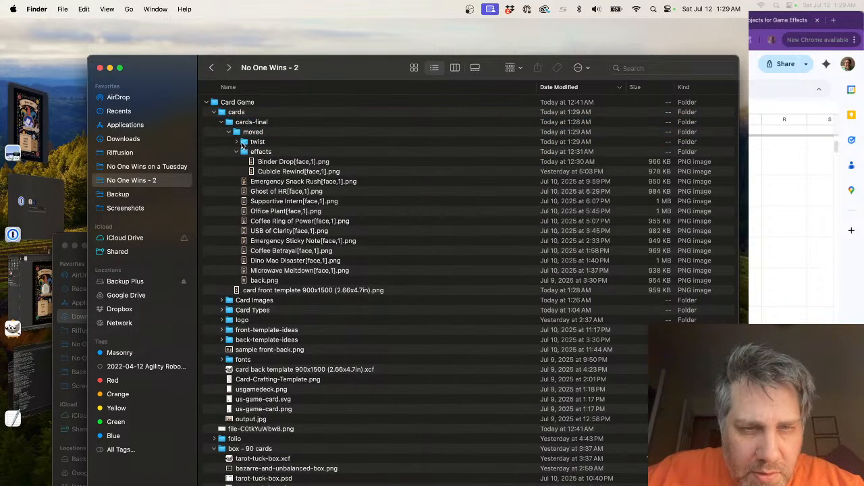
{"action": "left_click", "coordinate": [238, 142]}
{"action": "left_click", "coordinate": [237, 142]}
{"action": "left_click", "coordinate": [265, 153]}
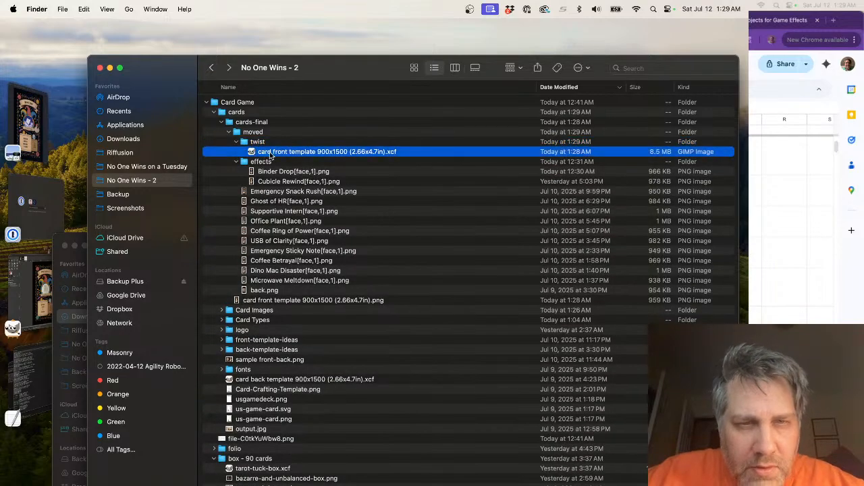
{"action": "left_click", "coordinate": [268, 152]}
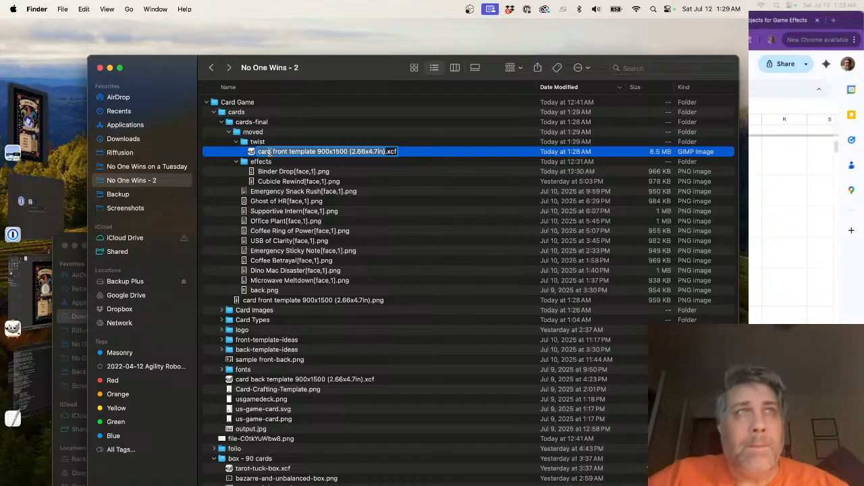
{"action": "type", "text": "Folicy Update[face,1"}
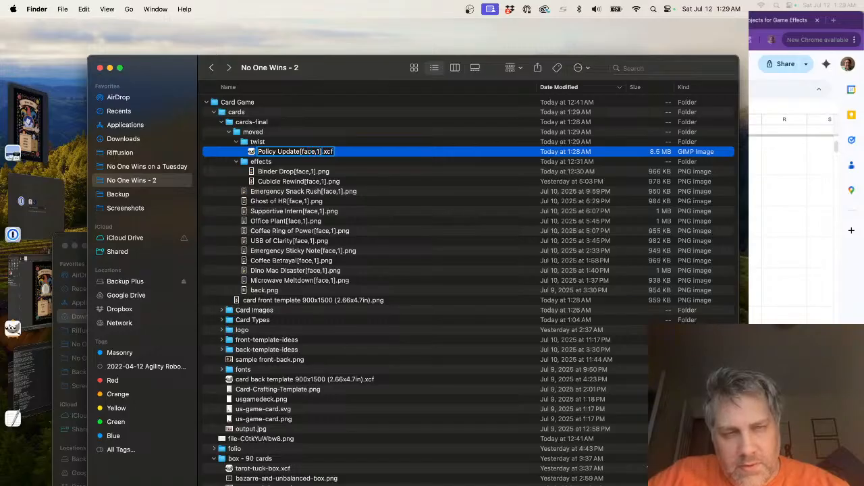
{"action": "key", "text": "Return"}
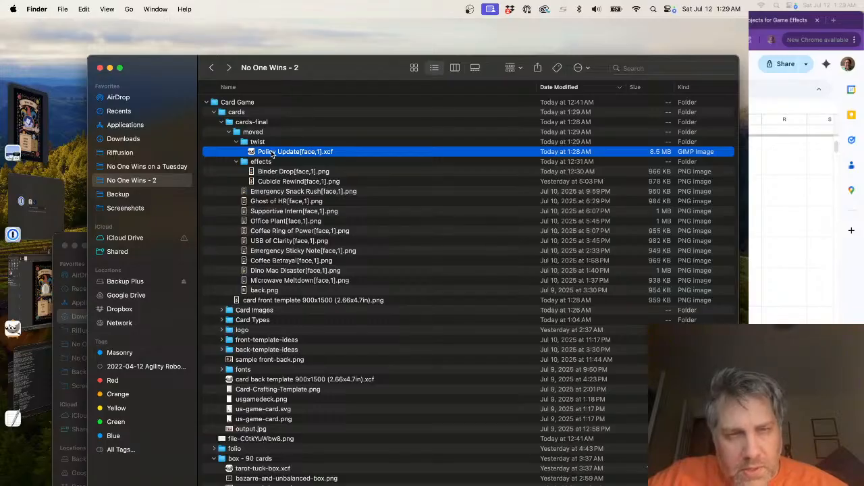
- Check "Policy Update[face,1].xcf" in GIMP, close it there, and move the file to the Trash in Finder
{"action": "double_click", "coordinate": [272, 154]}
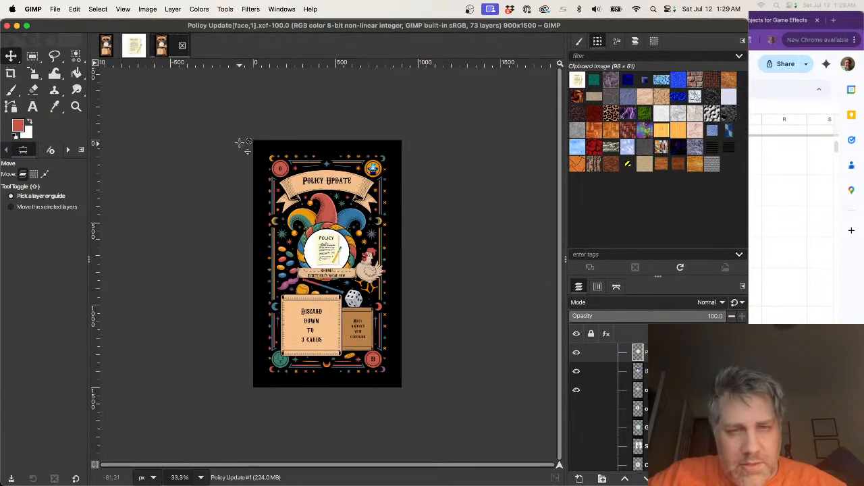
{"action": "left_click", "coordinate": [183, 45]}
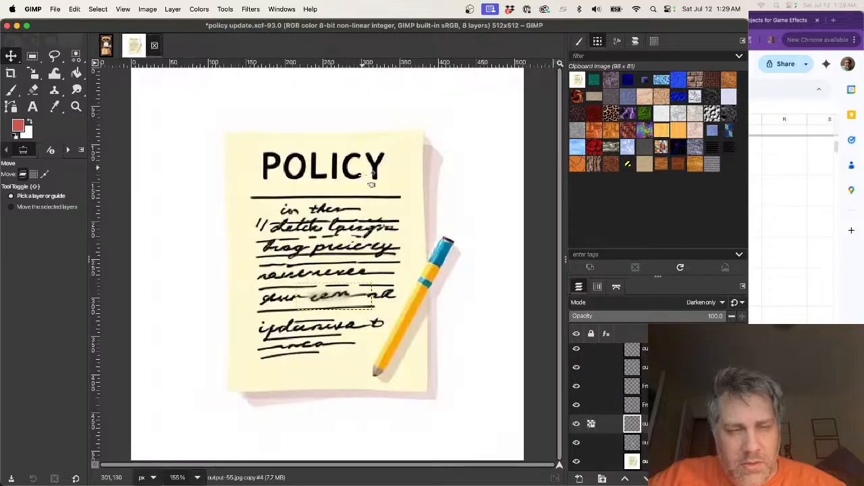
{"action": "key", "text": "super+Tab"}
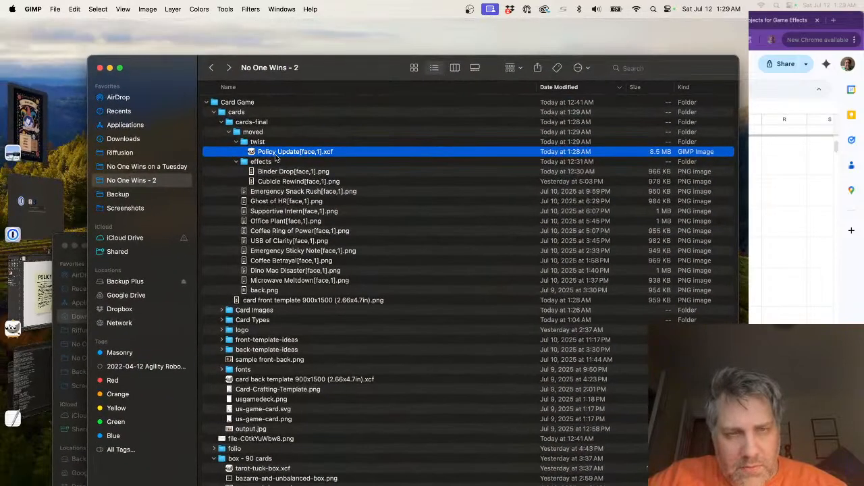
{"action": "right_click", "coordinate": [273, 152]}
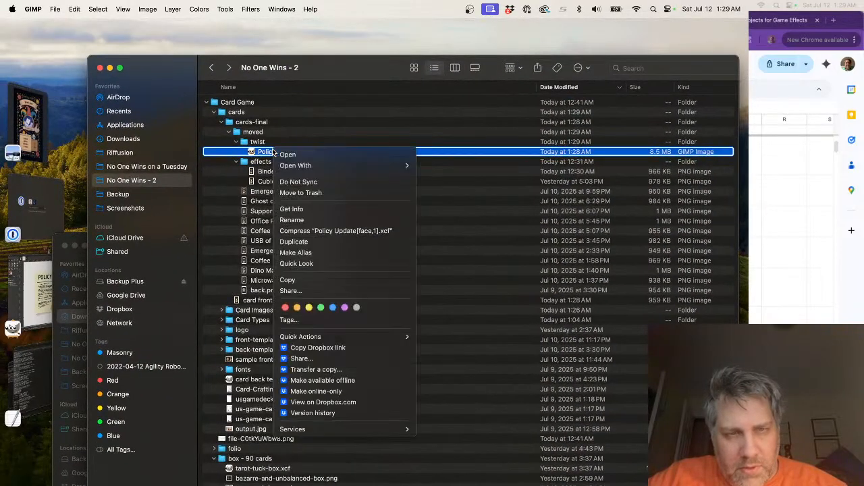
{"action": "left_click", "coordinate": [312, 193]}
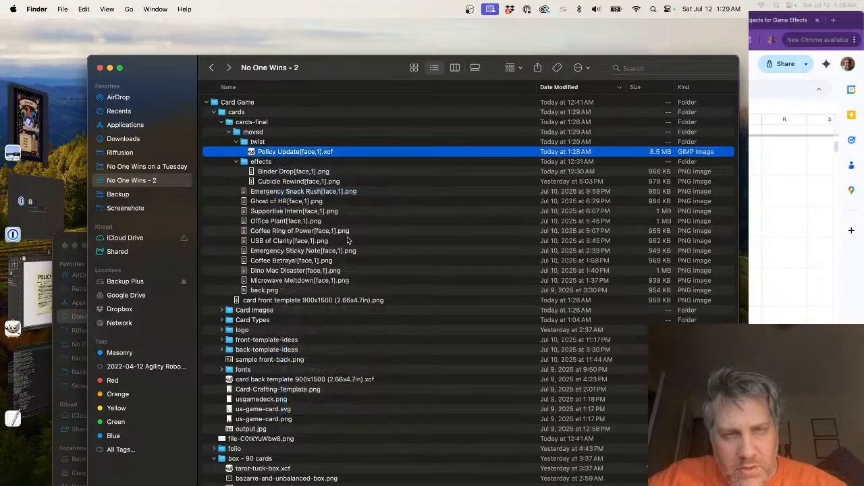
{"action": "left_click", "coordinate": [404, 315]}
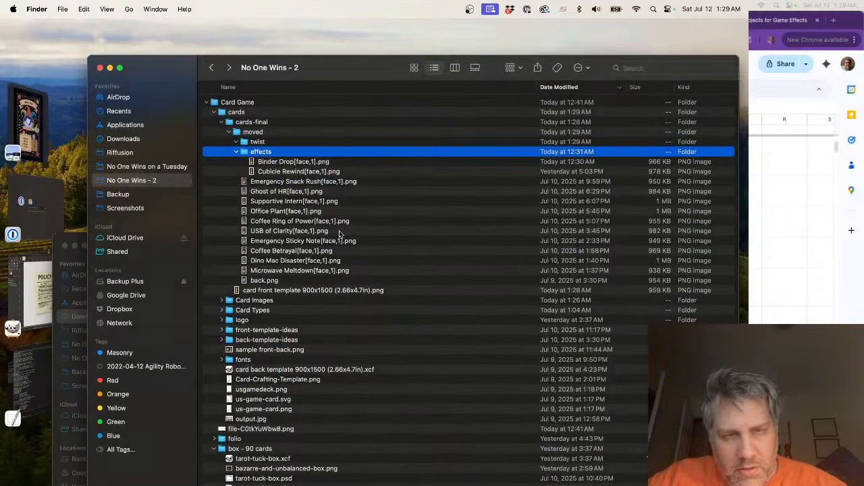
- Switch to GIMP, save the still-open card front template again, and check for its file in the cards folder in Finder
{"action": "key", "text": "super+Tab"}
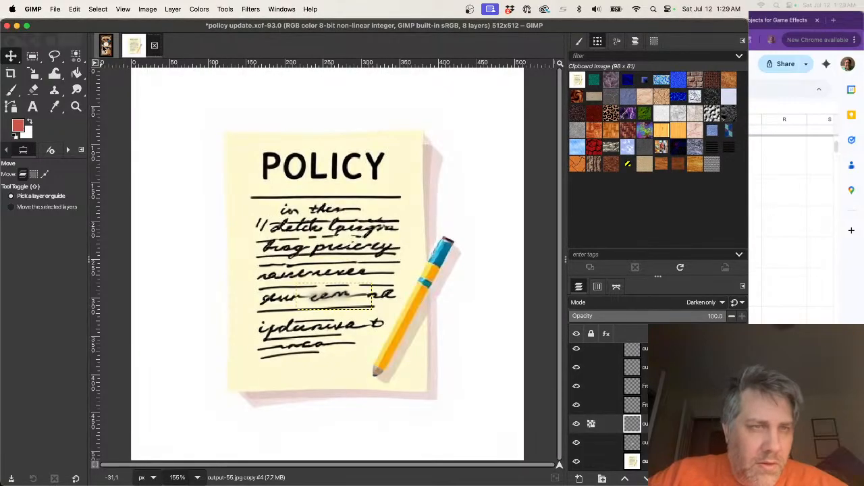
{"action": "left_click", "coordinate": [105, 48]}
{"action": "left_click", "coordinate": [54, 10]}
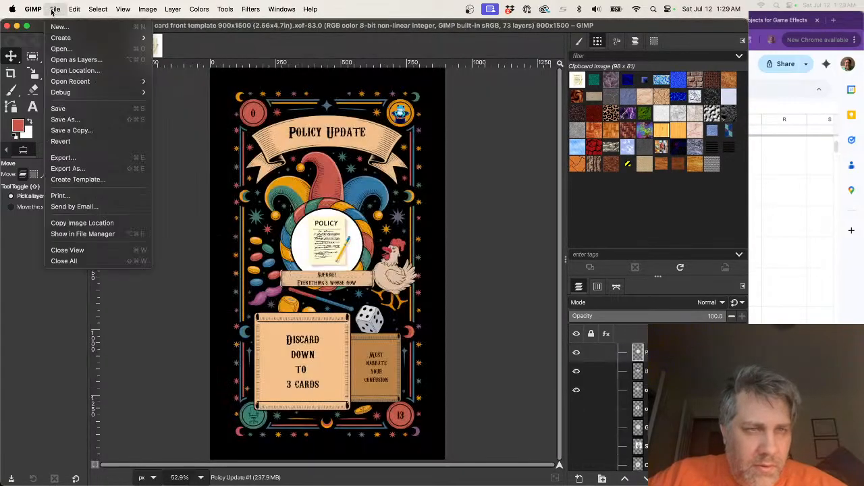
{"action": "left_click", "coordinate": [64, 108]}
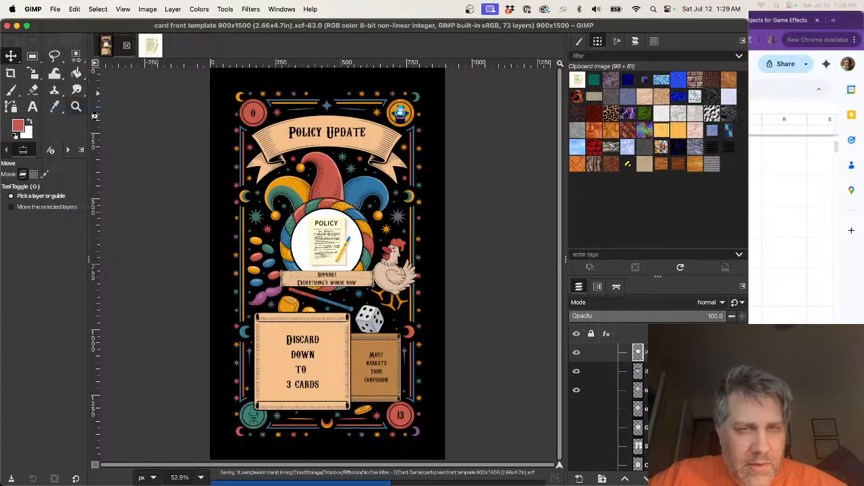
{"action": "key", "text": "super+Tab"}
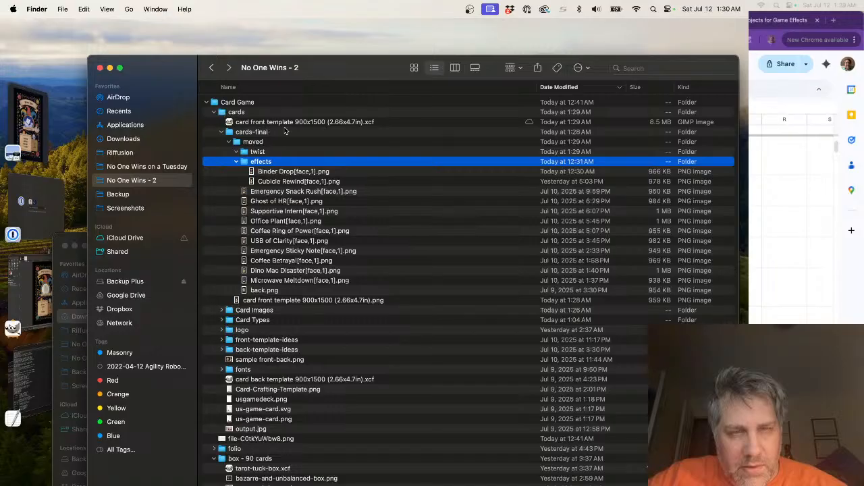
{"action": "key", "text": "super+Tab"}
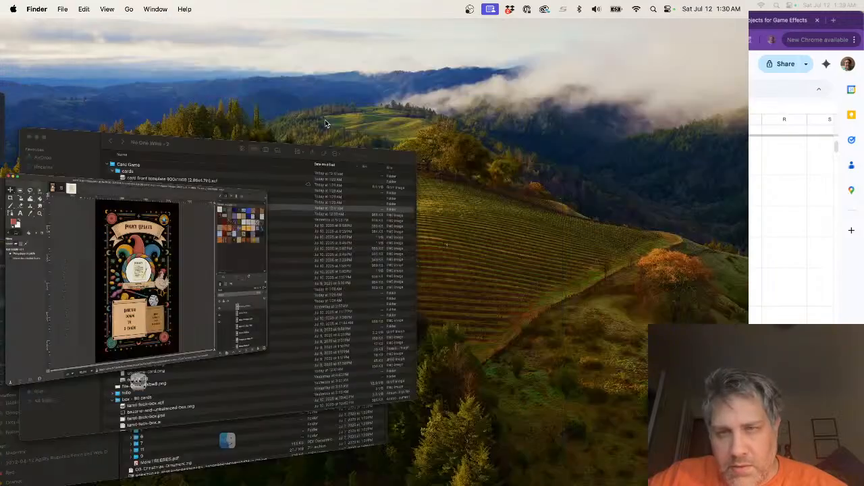
- Export the Policy Update card from GIMP to cards-final, replacing the existing "card front template 900x1500 (2.66x4.7in).png"
{"action": "left_click", "coordinate": [55, 8]}
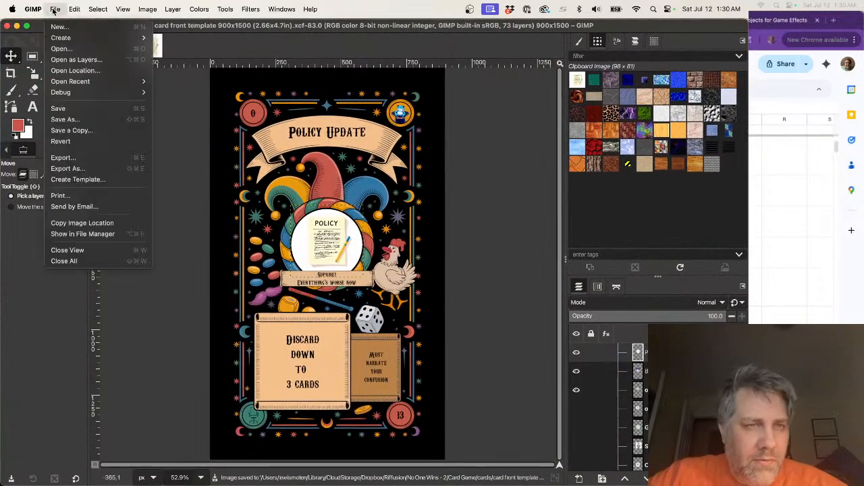
{"action": "left_click", "coordinate": [67, 168]}
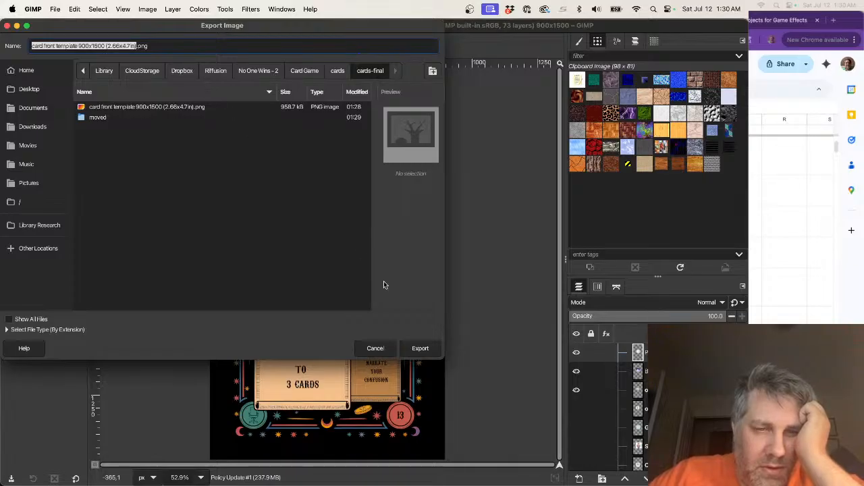
{"action": "left_click", "coordinate": [407, 350]}
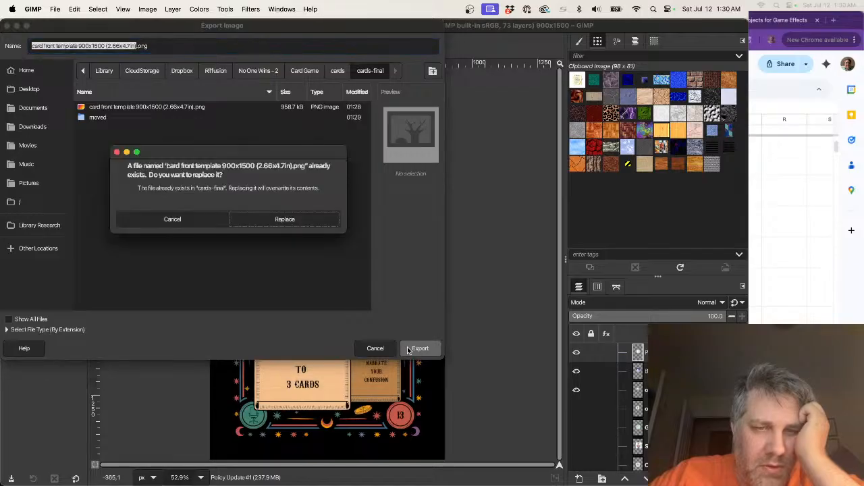
{"action": "left_click", "coordinate": [284, 219]}
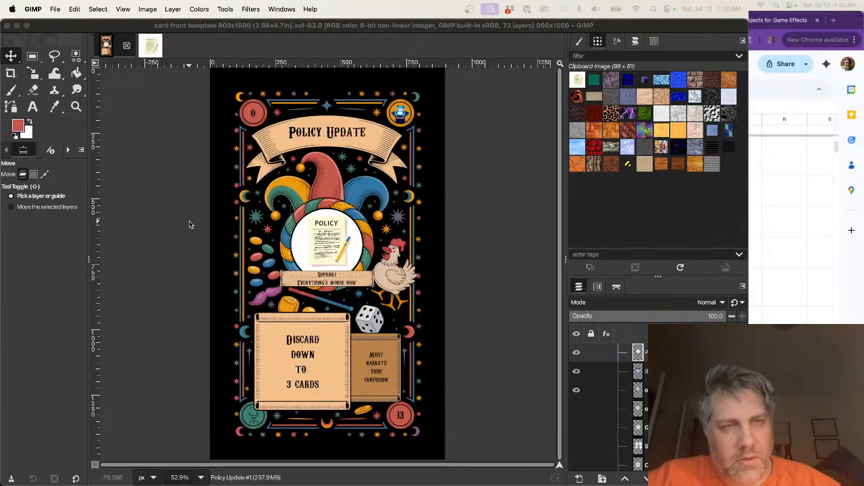
{"action": "key", "text": "super+Tab"}
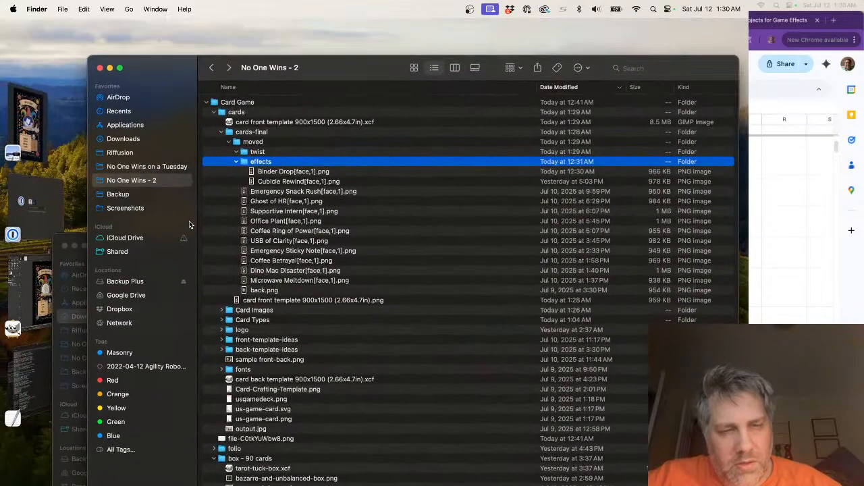
{"action": "key", "text": "super+Tab"}
{"action": "key", "text": "super+Tab"}
{"action": "key", "text": "Tab"}
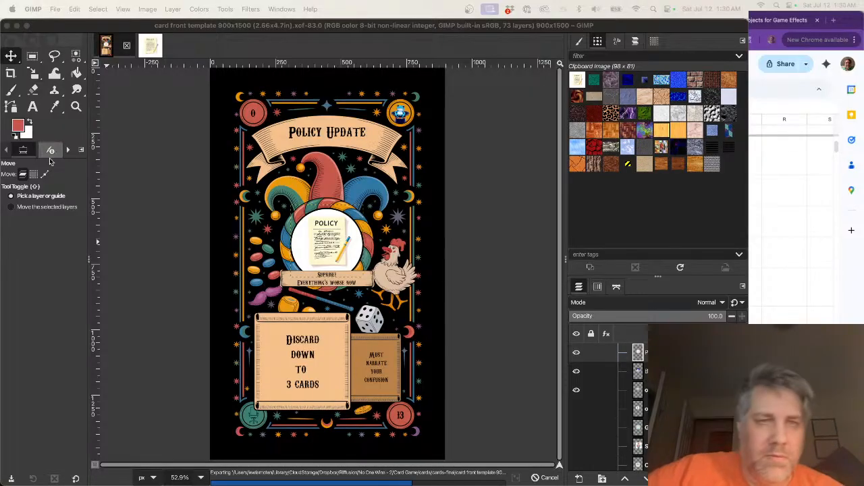
- In Finder, move the exported card PNG from cards-final into the twist folder and rename it "Policy Update[face,1].png"
{"action": "key", "text": "super+Tab"}
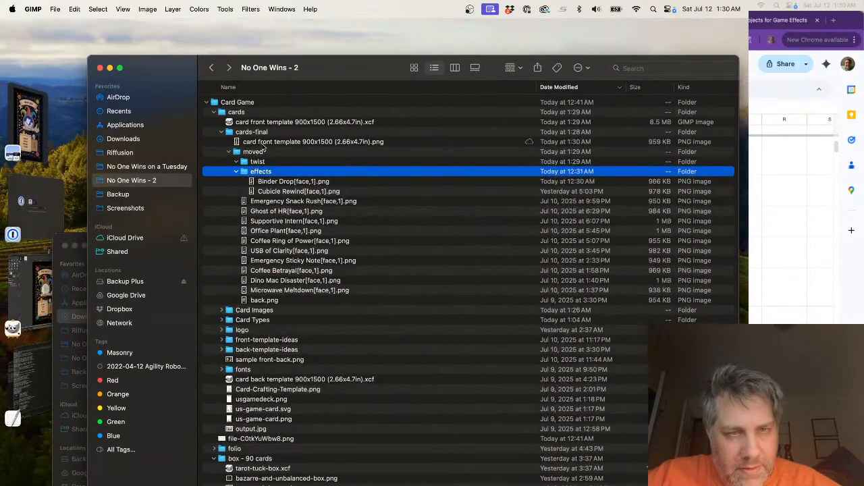
{"action": "left_click", "coordinate": [264, 143]}
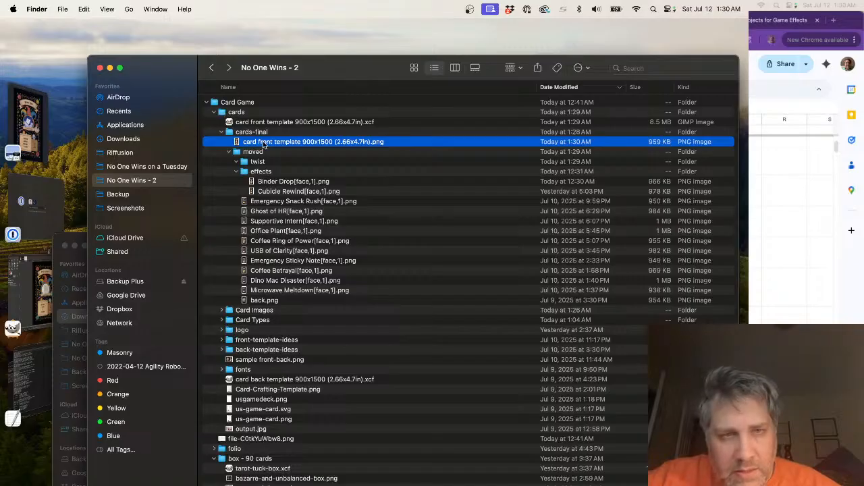
{"action": "left_click_drag", "start_coordinate": [264, 143], "coordinate": [261, 161]}
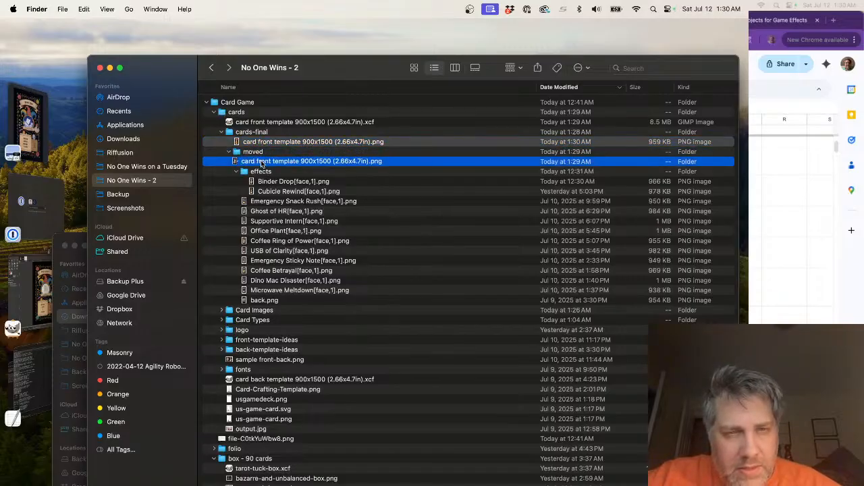
{"action": "key", "text": "Return"}
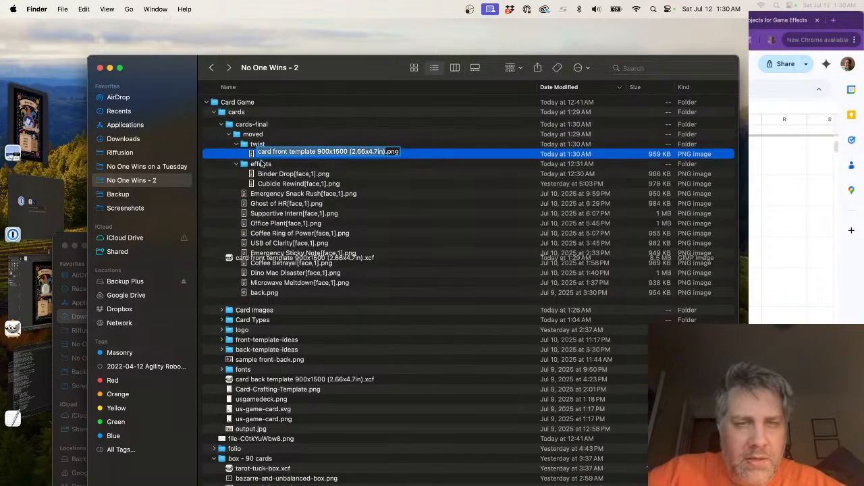
{"action": "type", "text": "Policy Update"}
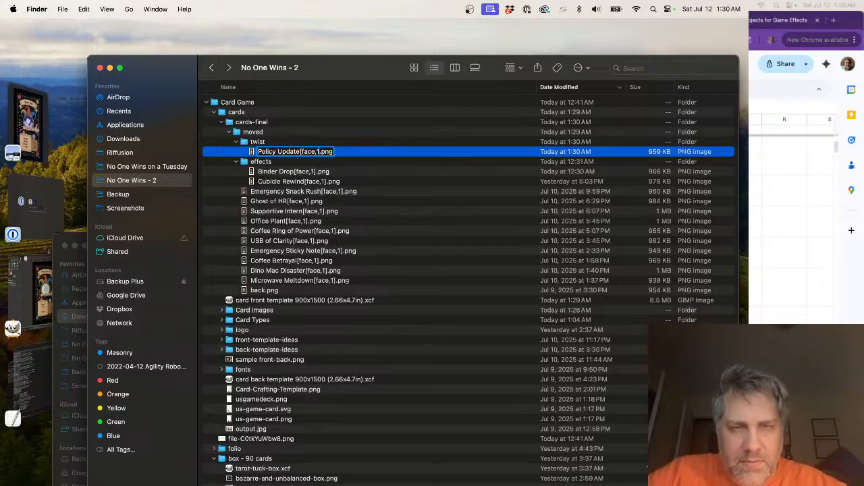
{"action": "type", "text": "[face,1]"}
{"action": "key", "text": "Return"}
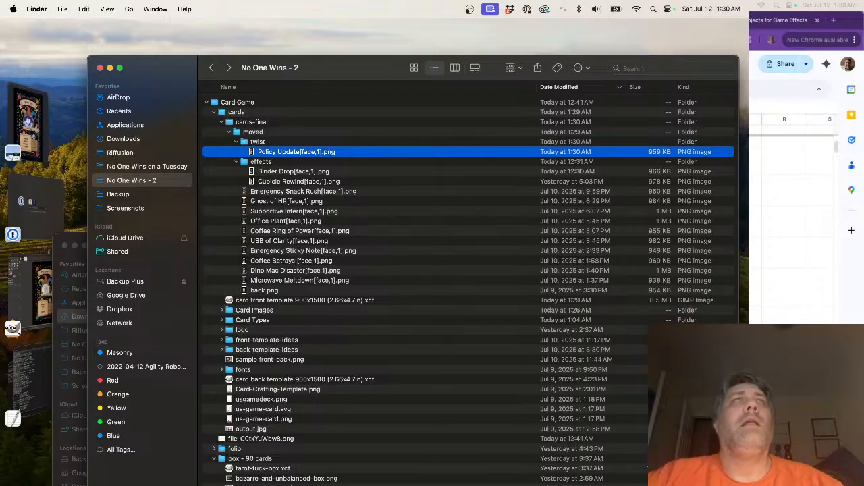
- Switch to Chrome and open the Tools & Twists deck of the Bizarre & Unbalanced - re: Cubicle 13 game on The Game Crafter
{"action": "key", "text": "super+Tab"}
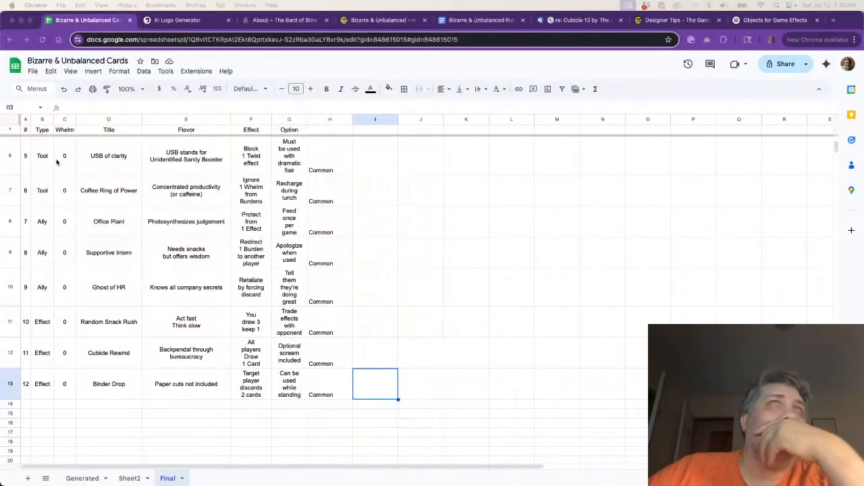
{"action": "left_click", "coordinate": [350, 20]}
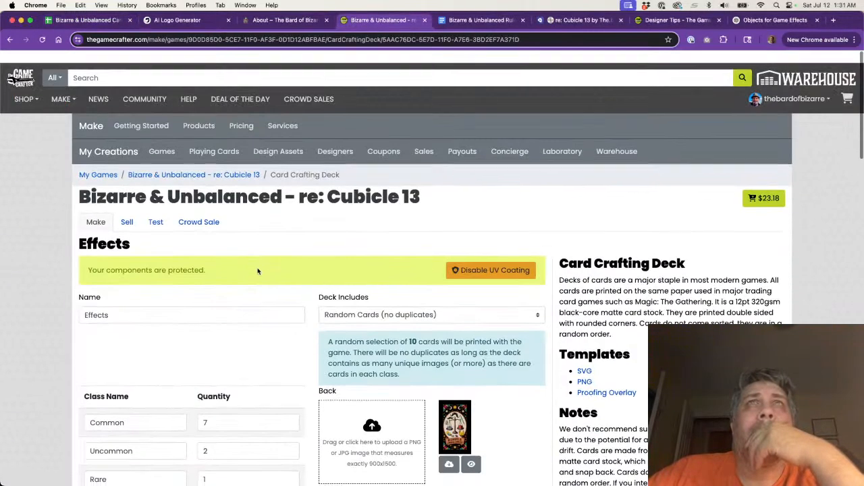
{"action": "scroll", "coordinate": [257, 271], "scroll_direction": "down", "scroll_amount": 1}
{"action": "left_click", "coordinate": [207, 163]}
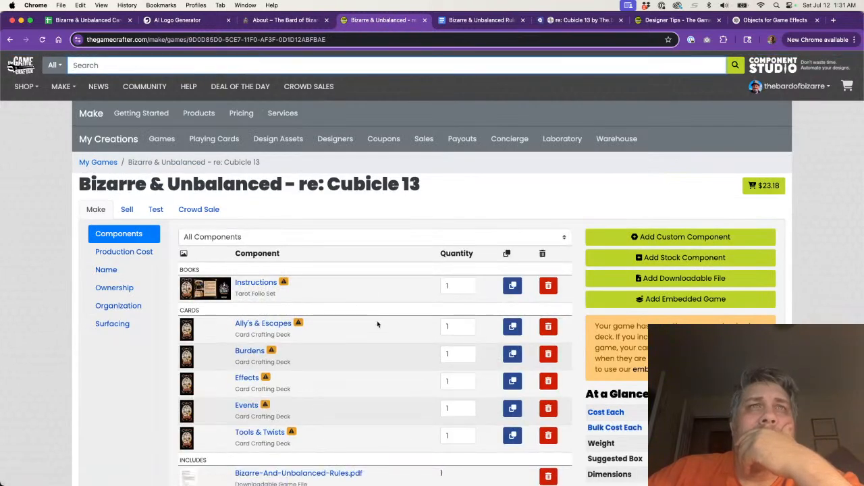
{"action": "scroll", "coordinate": [378, 325], "scroll_direction": "down", "scroll_amount": 5}
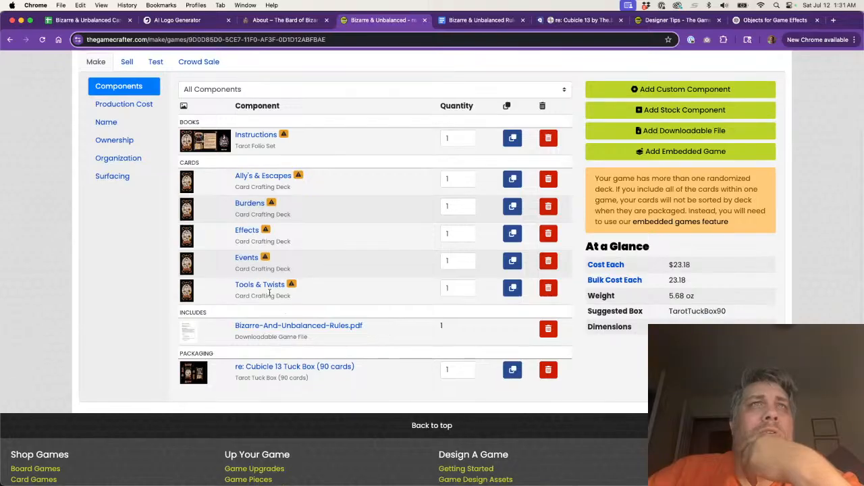
{"action": "left_click", "coordinate": [264, 289]}
- Upload "Policy Update[face,1].png" from Finder to the Tools & Twists deck to create a new card
{"action": "scroll", "coordinate": [409, 257], "scroll_direction": "down", "scroll_amount": 3}
{"action": "scroll", "coordinate": [408, 275], "scroll_direction": "down", "scroll_amount": 10}
{"action": "scroll", "coordinate": [409, 275], "scroll_direction": "down", "scroll_amount": 1}
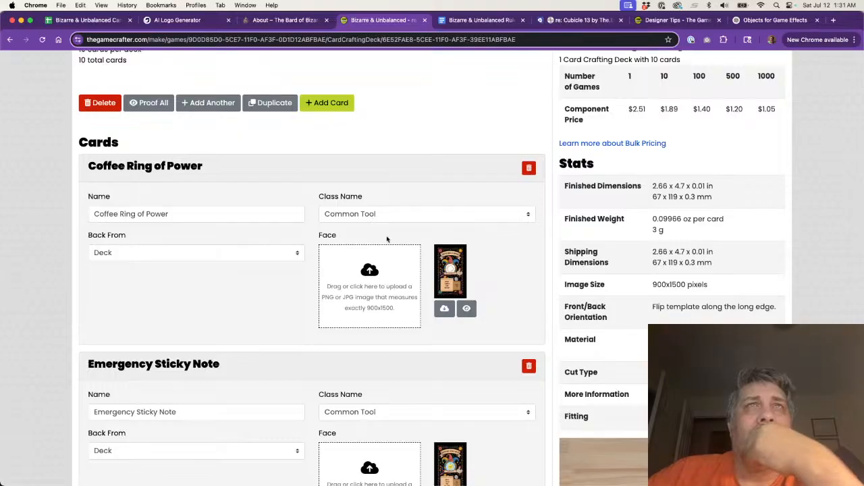
{"action": "scroll", "coordinate": [387, 239], "scroll_direction": "down", "scroll_amount": 8}
{"action": "scroll", "coordinate": [388, 237], "scroll_direction": "down", "scroll_amount": 9}
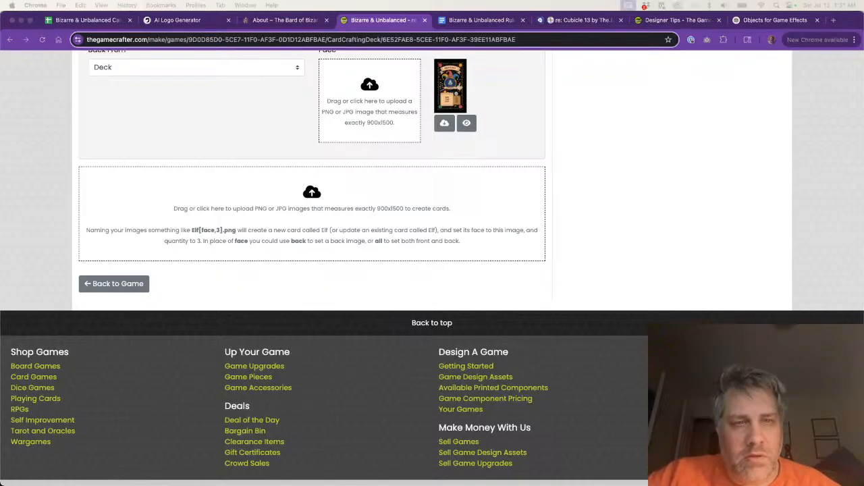
{"action": "left_click_drag", "start_coordinate": [264, 281], "coordinate": [266, 212]}
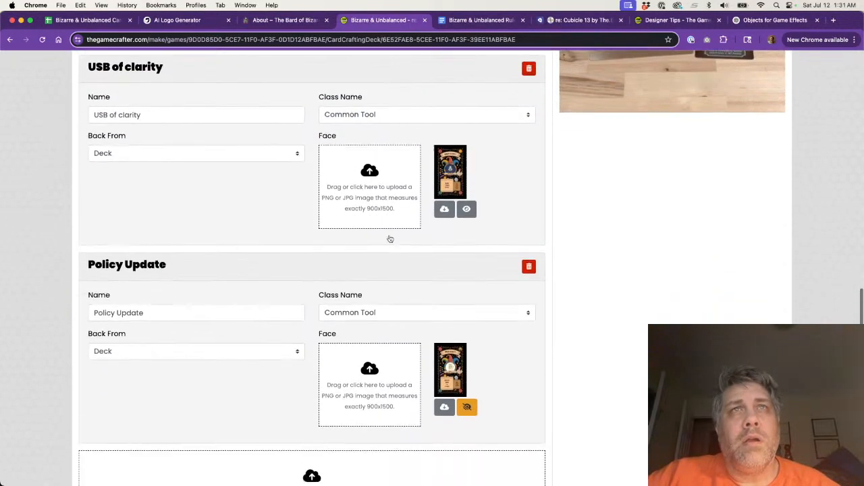
- Set the Policy Update card's class to Common Twist and approve its face image in proofing
{"action": "left_click", "coordinate": [387, 246]}
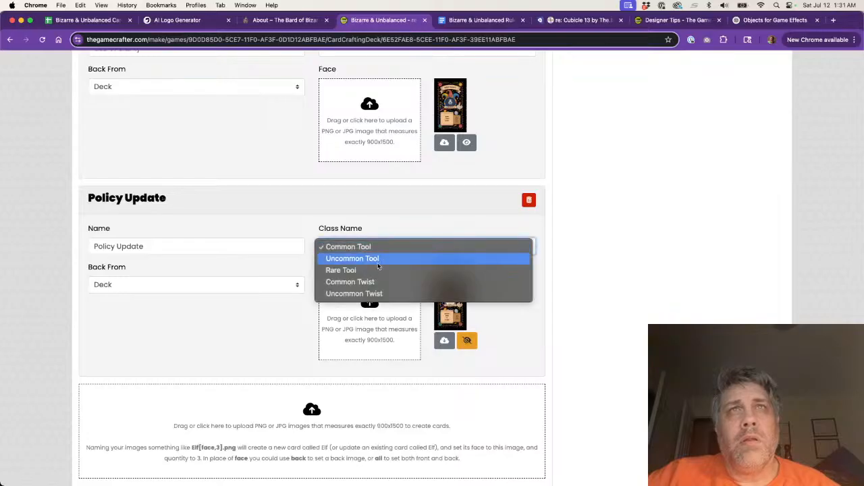
{"action": "key", "text": "Escape"}
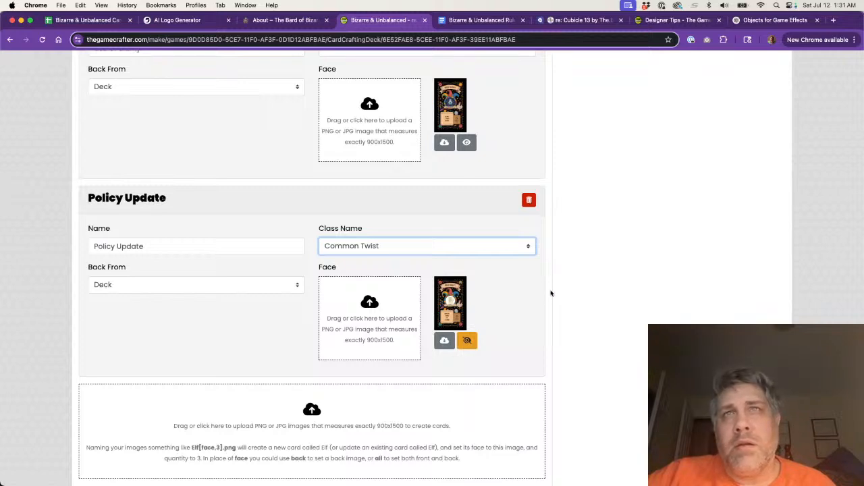
{"action": "left_click", "coordinate": [467, 340]}
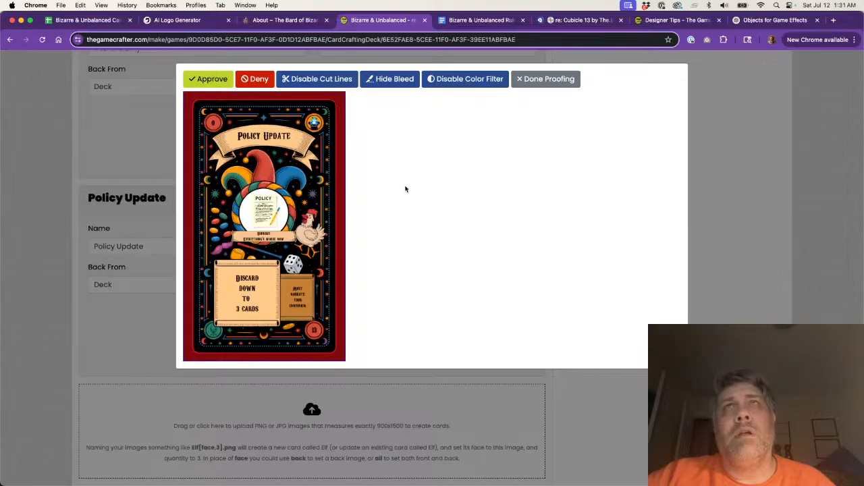
{"action": "left_click", "coordinate": [220, 82]}
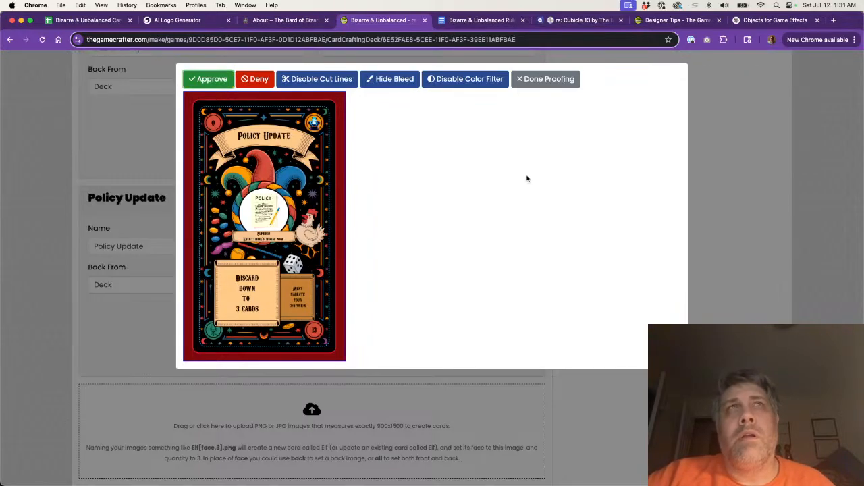
{"action": "left_click", "coordinate": [544, 79]}
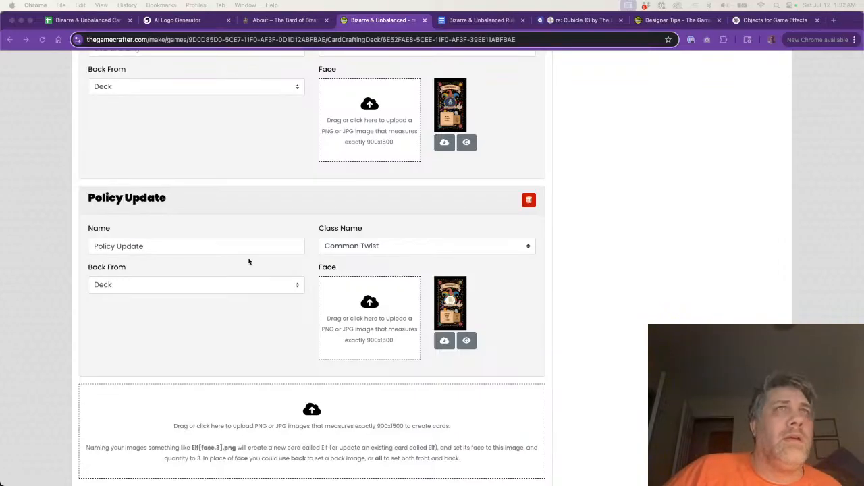
- Rename the Policy Update card to "13 Policy Update"
{"action": "left_click", "coordinate": [108, 249]}
{"action": "left_click", "coordinate": [94, 245]}
{"action": "type", "text": "13"}
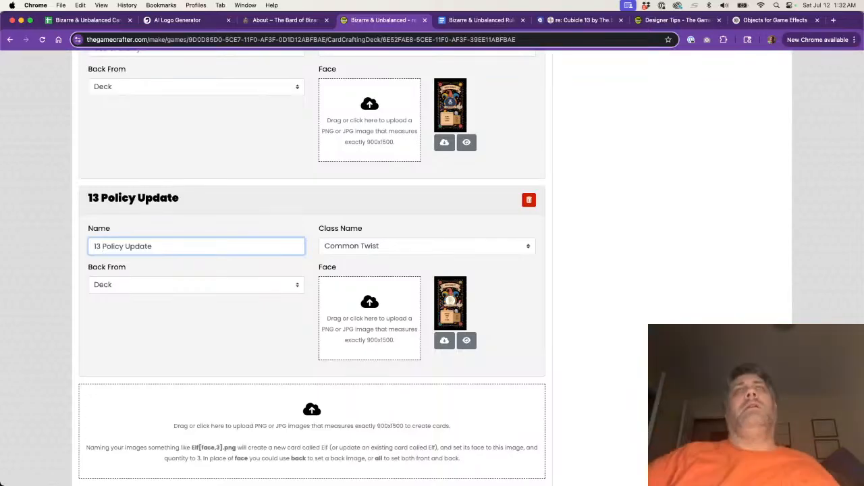
{"action": "left_click", "coordinate": [569, 138]}
- Check the USB of clarity card's number in its face proof and rename the card "5 USB of clarity"
{"action": "scroll", "coordinate": [569, 138], "scroll_direction": "up", "scroll_amount": 2}
{"action": "scroll", "coordinate": [569, 138], "scroll_direction": "up", "scroll_amount": 2}
{"action": "mouse_move", "coordinate": [455, 239]}
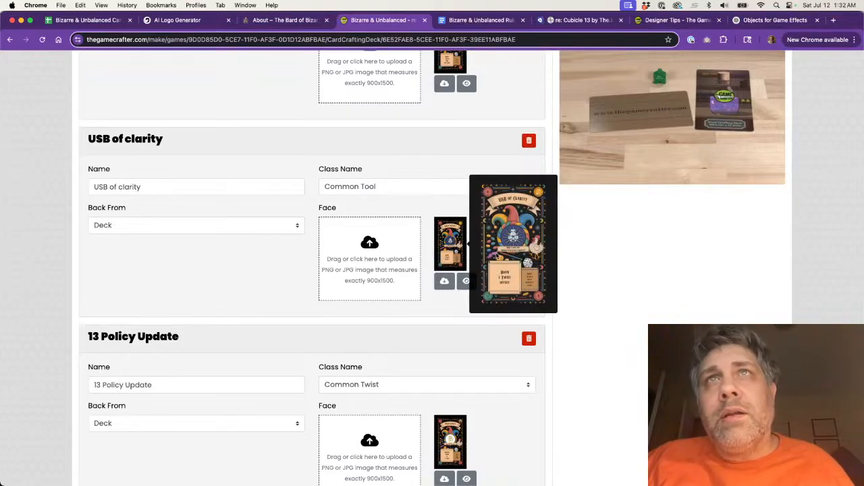
{"action": "left_click", "coordinate": [465, 281]}
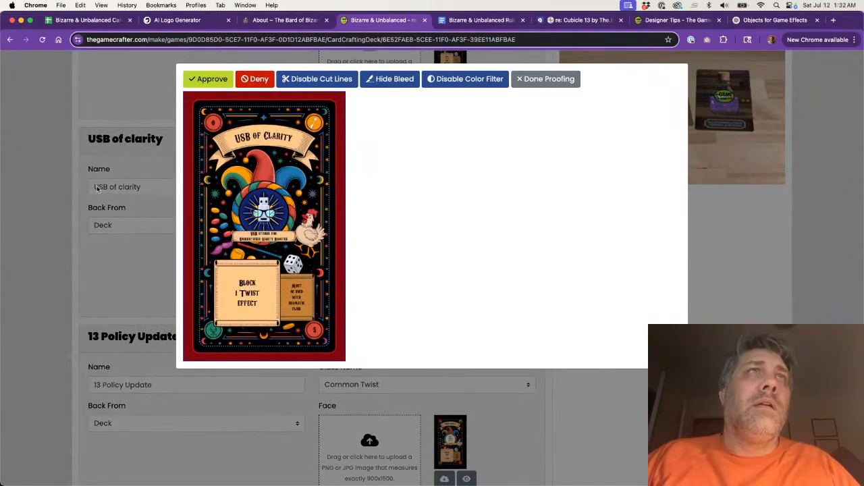
{"action": "left_click", "coordinate": [545, 79]}
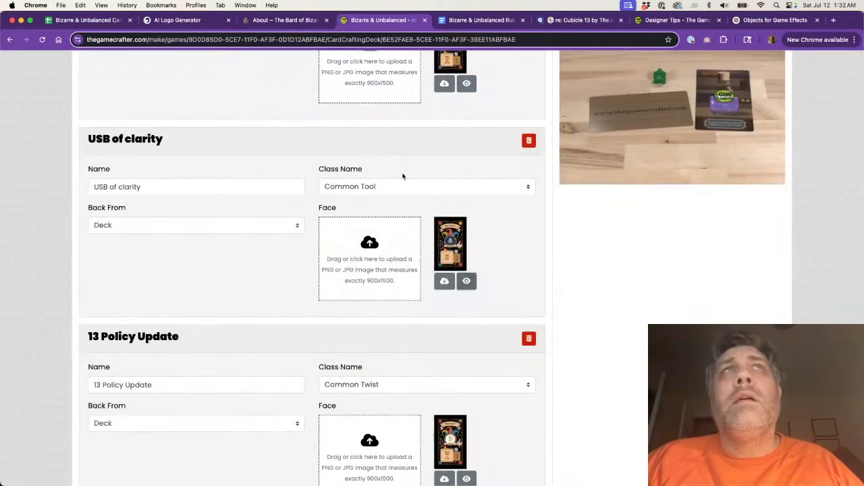
{"action": "left_click", "coordinate": [96, 187]}
{"action": "type", "text": "5"}
{"action": "left_click", "coordinate": [152, 292]}
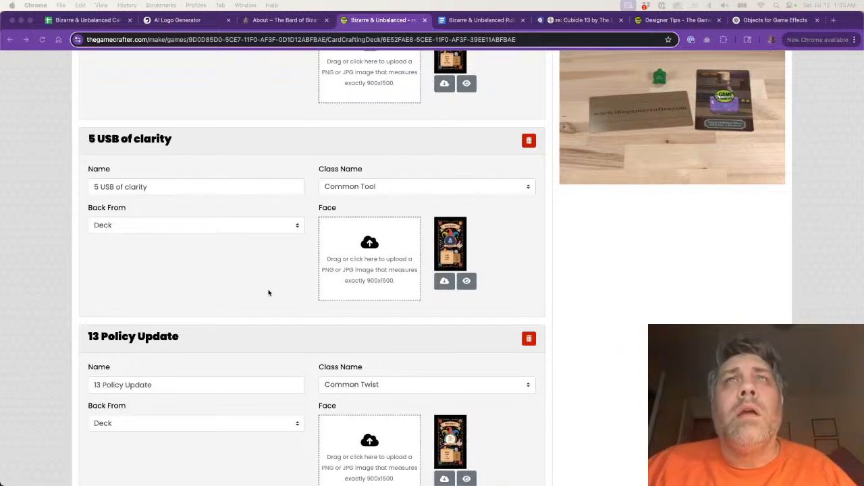
- Examine the face proofs of the Emergency Sticky Note and Coffee Ring of Power cards without changing their approval
{"action": "scroll", "coordinate": [268, 292], "scroll_direction": "up", "scroll_amount": 4}
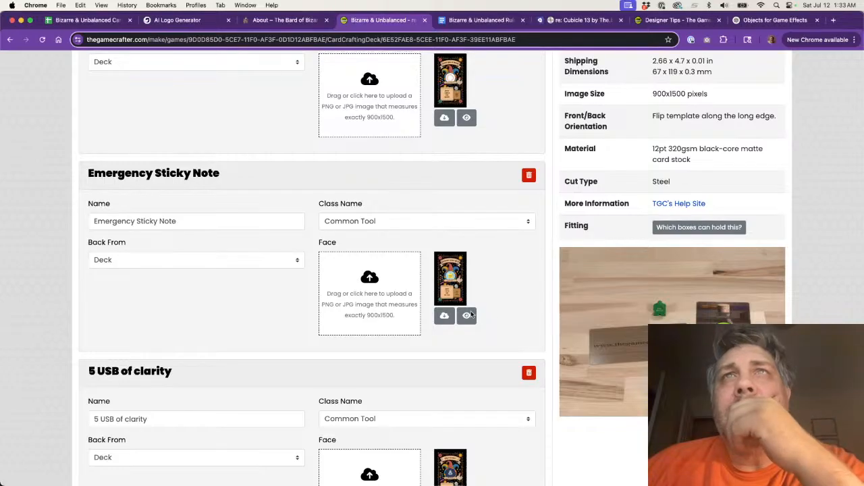
{"action": "left_click", "coordinate": [466, 317]}
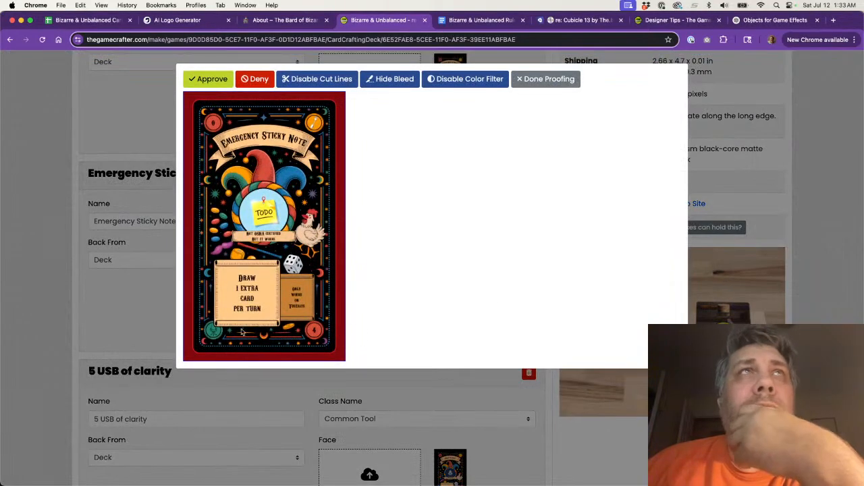
{"action": "left_click", "coordinate": [548, 80]}
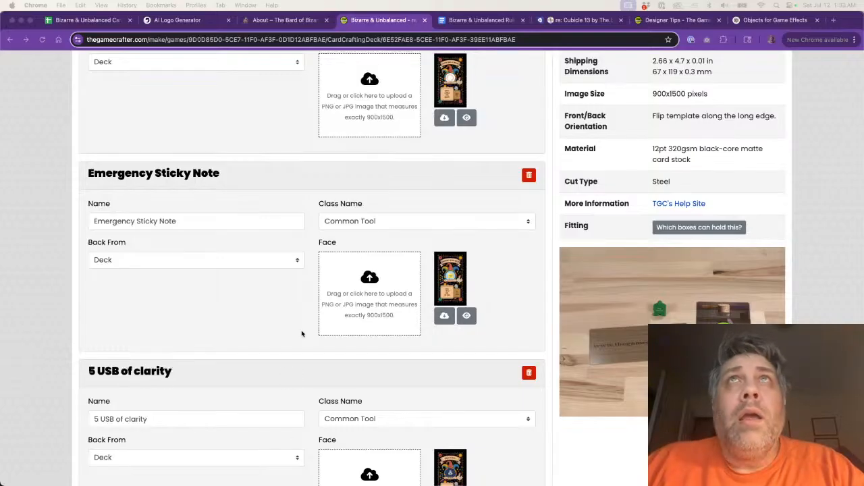
{"action": "scroll", "coordinate": [301, 334], "scroll_direction": "up", "scroll_amount": 3}
{"action": "scroll", "coordinate": [302, 334], "scroll_direction": "up", "scroll_amount": 2}
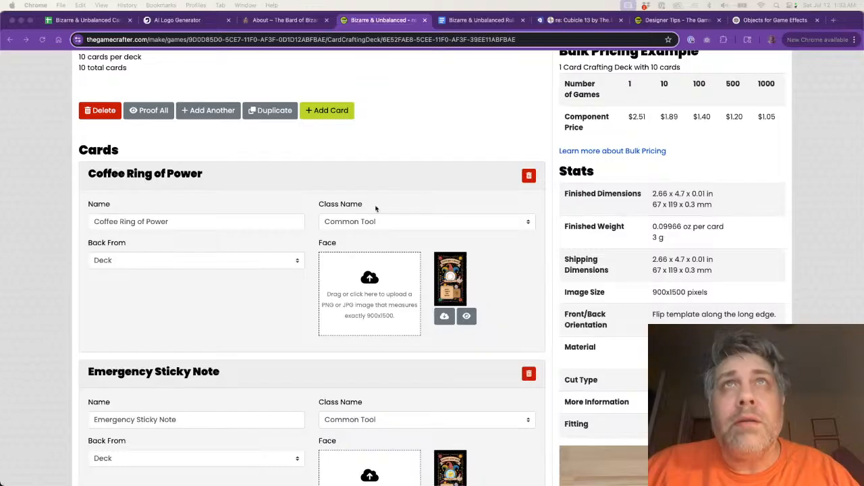
{"action": "left_click", "coordinate": [480, 268]}
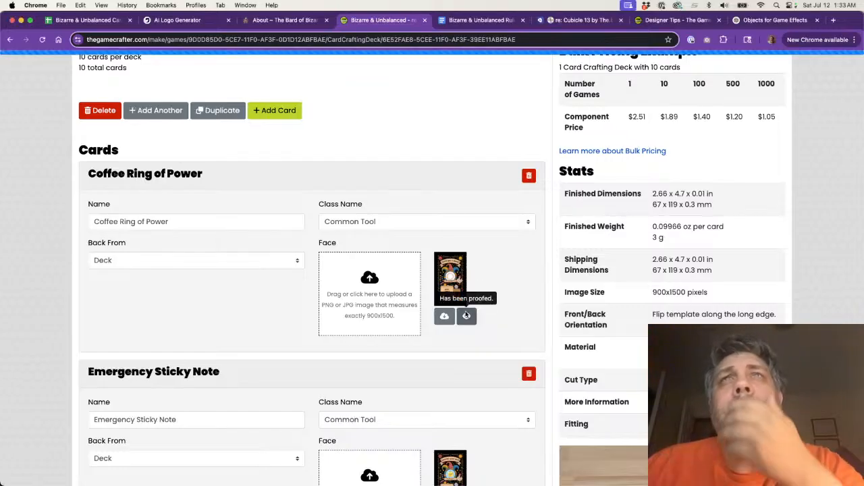
{"action": "left_click", "coordinate": [466, 316]}
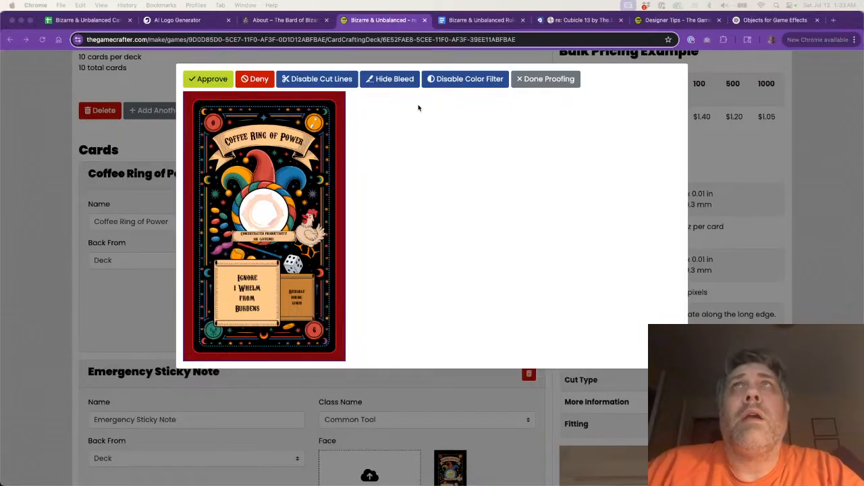
{"action": "left_click", "coordinate": [521, 79]}
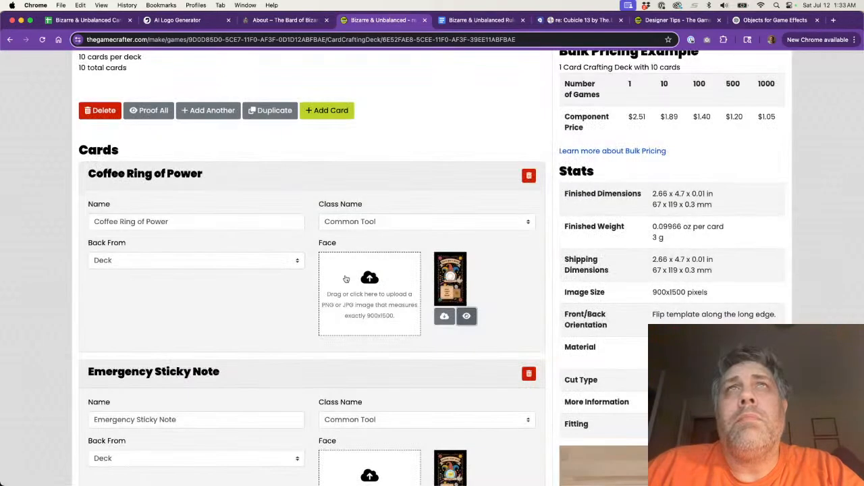
- Return to the game's component list and open the Ally's & Escapes deck
{"action": "scroll", "coordinate": [193, 279], "scroll_direction": "up", "scroll_amount": 15}
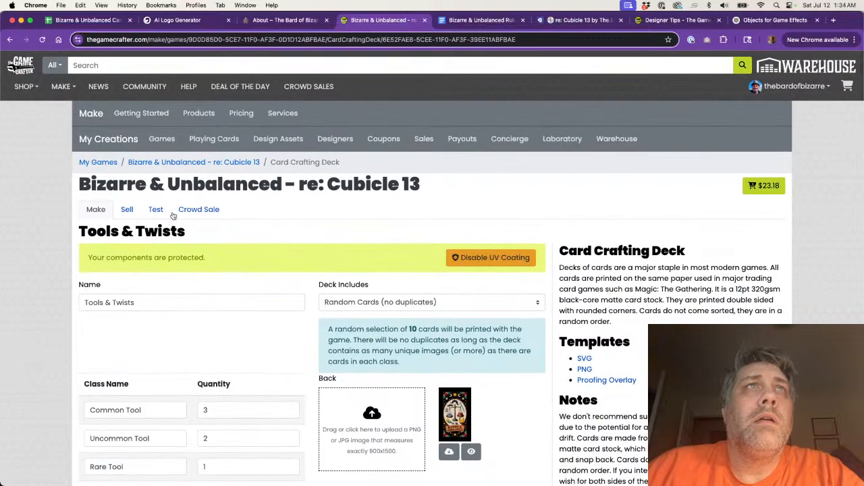
{"action": "left_click", "coordinate": [214, 162]}
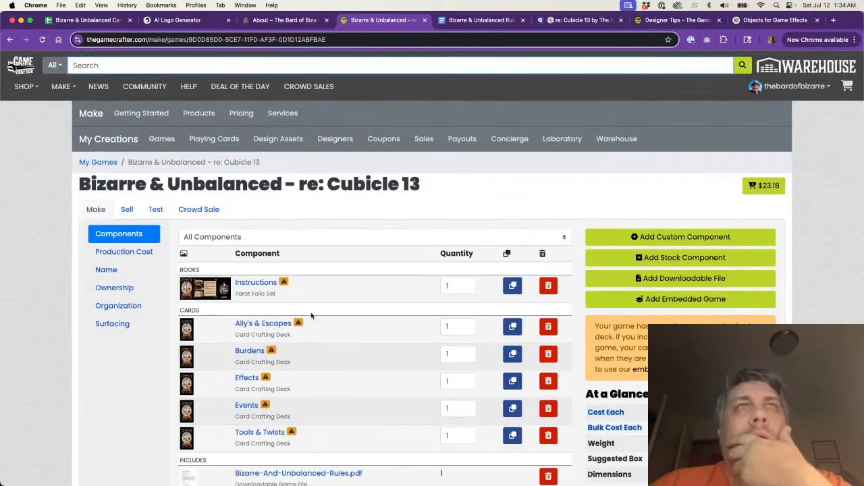
{"action": "scroll", "coordinate": [310, 315], "scroll_direction": "down", "scroll_amount": 1}
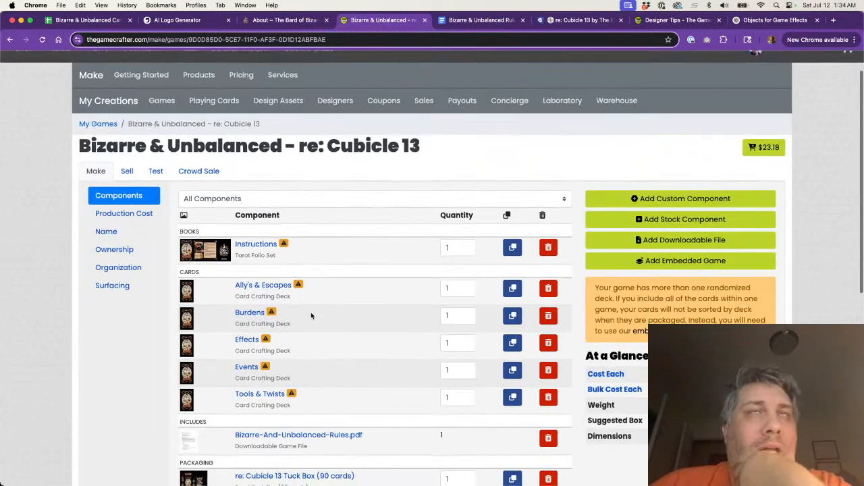
{"action": "left_click", "coordinate": [260, 290]}
- Examine the face proof of the Ghost of HR card in the Ally's & Escapes deck
{"action": "scroll", "coordinate": [340, 358], "scroll_direction": "down", "scroll_amount": 10}
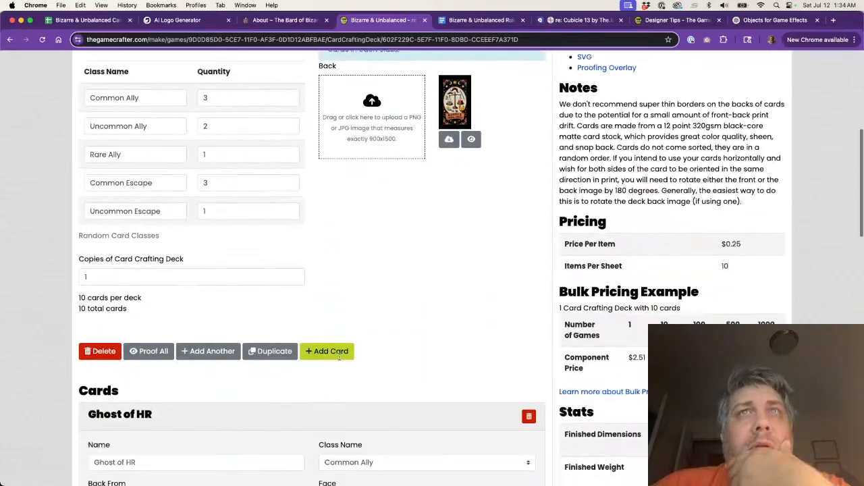
{"action": "scroll", "coordinate": [339, 358], "scroll_direction": "down", "scroll_amount": 5}
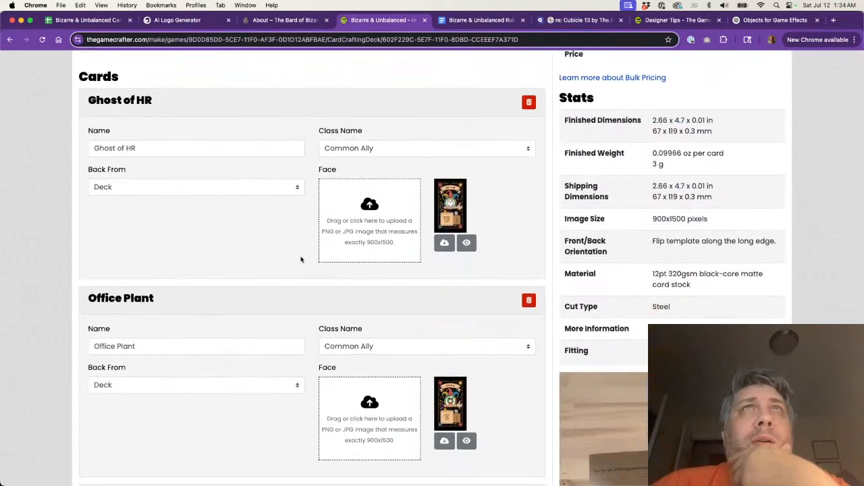
{"action": "left_click", "coordinate": [465, 244]}
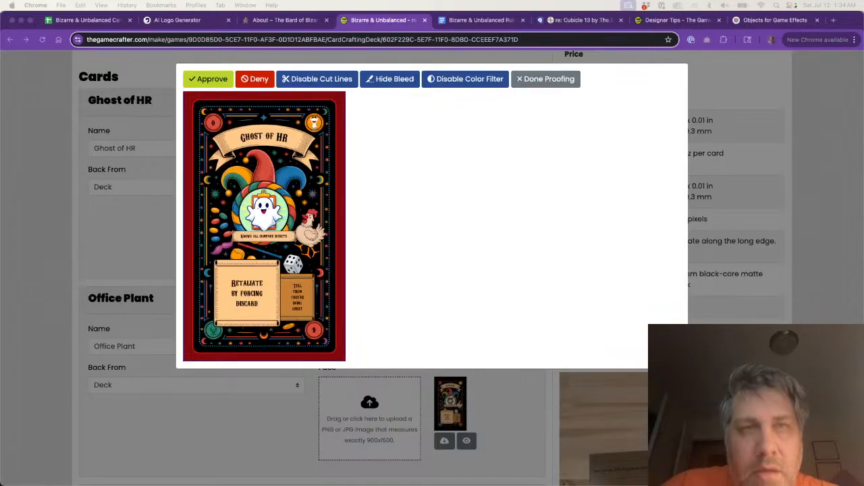
{"action": "left_click", "coordinate": [548, 78]}
- Examine the face proofs of the Office Plant and Supportive Intern cards in the Ally's & Escapes deck without changing their approval
{"action": "scroll", "coordinate": [359, 289], "scroll_direction": "down", "scroll_amount": 2}
{"action": "scroll", "coordinate": [366, 300], "scroll_direction": "down", "scroll_amount": 1}
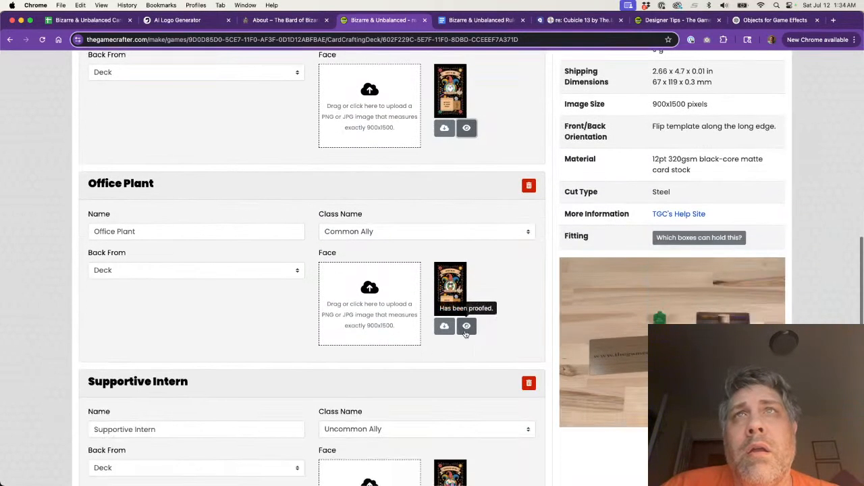
{"action": "left_click", "coordinate": [466, 325]}
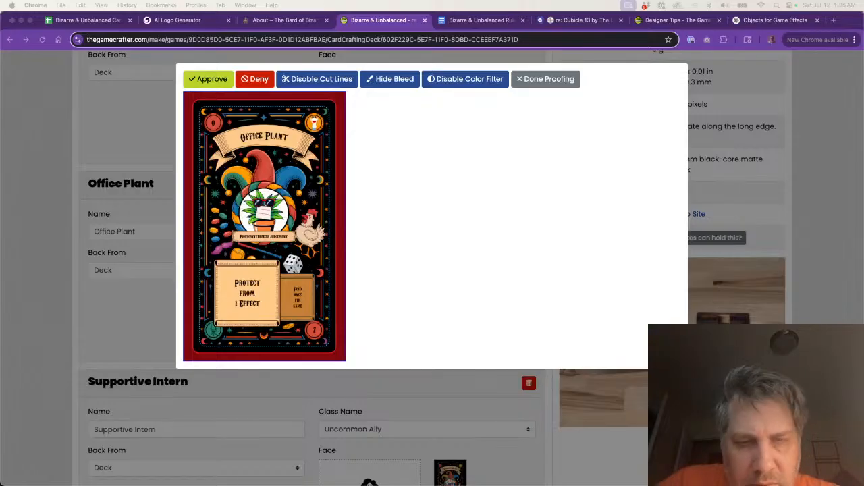
{"action": "left_click", "coordinate": [541, 85]}
{"action": "left_click", "coordinate": [541, 85]}
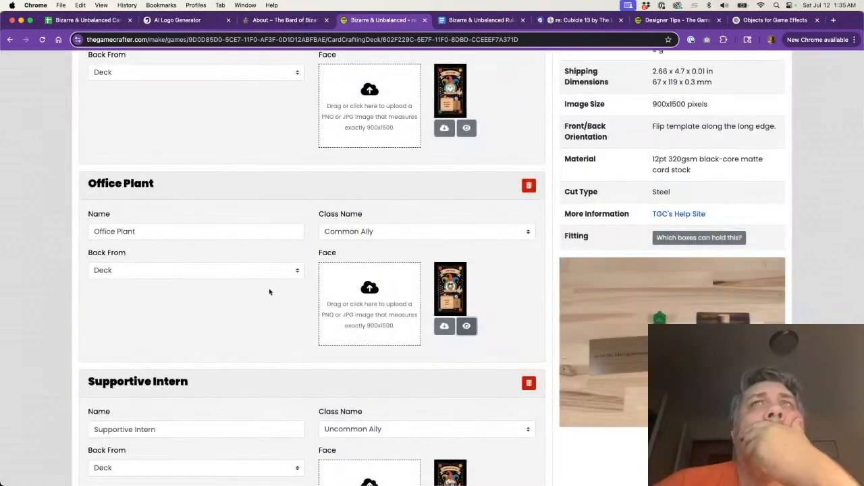
{"action": "scroll", "coordinate": [269, 292], "scroll_direction": "down", "scroll_amount": 5}
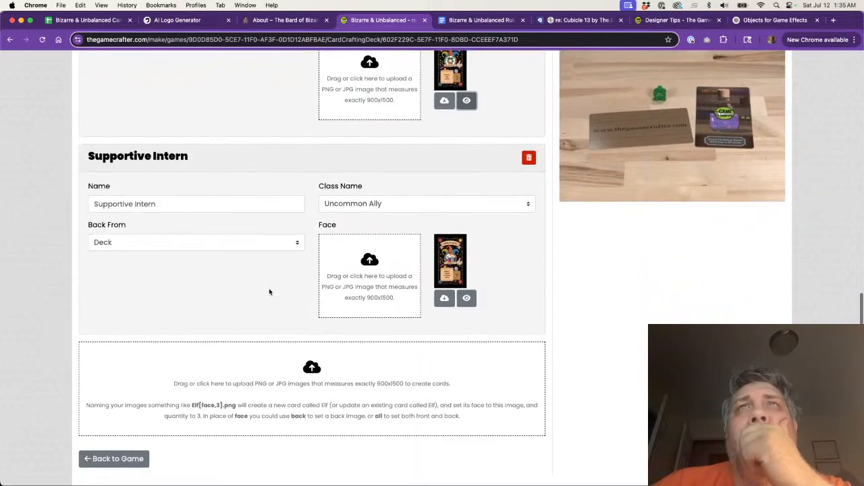
{"action": "left_click", "coordinate": [466, 298]}
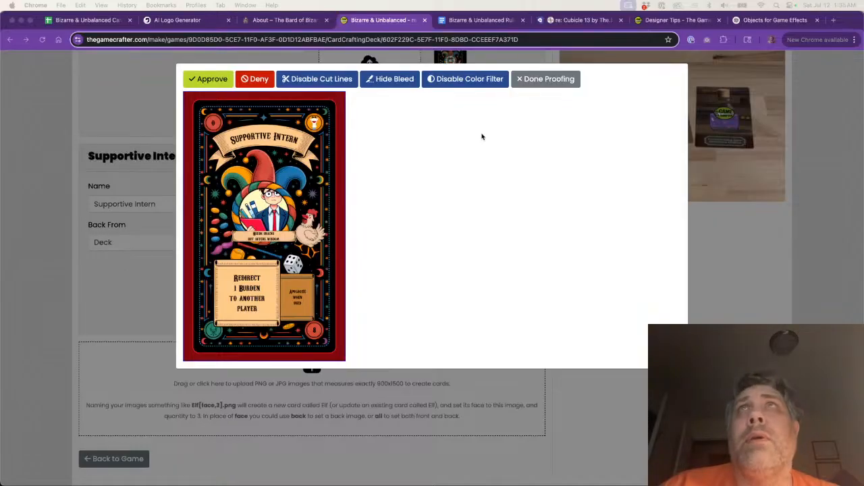
{"action": "left_click", "coordinate": [531, 80]}
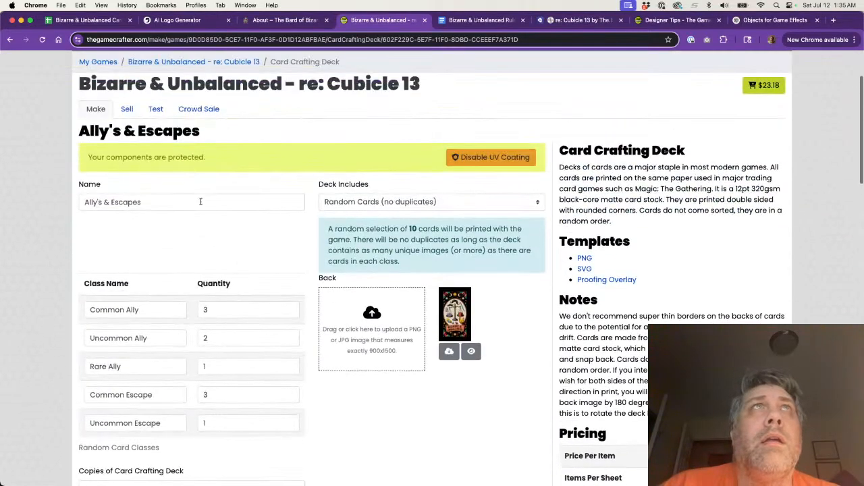
- Return to the game's component list and open the Burdens deck
{"action": "left_click", "coordinate": [10, 39]}
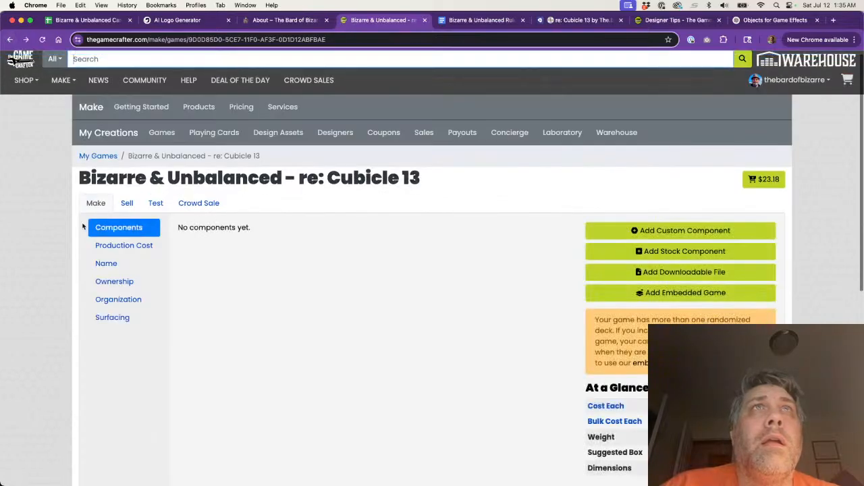
{"action": "scroll", "coordinate": [353, 291], "scroll_direction": "down", "scroll_amount": 3}
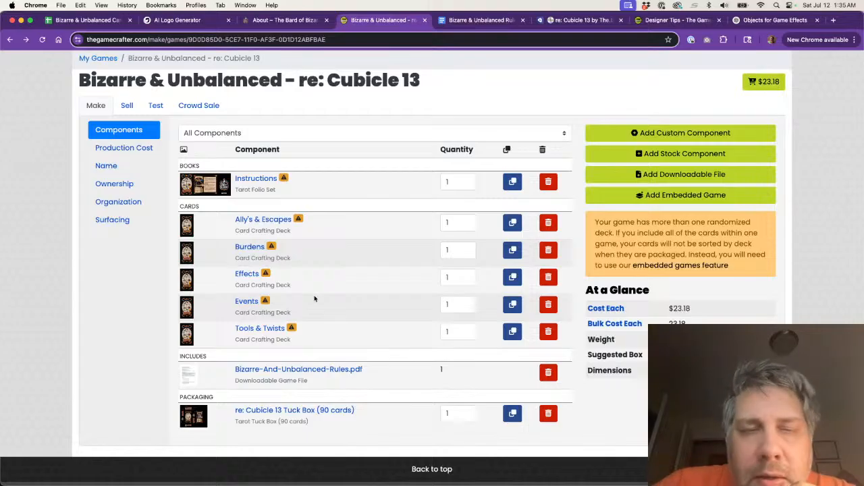
{"action": "left_click", "coordinate": [249, 247]}
- Examine the face proofs of the Coffee Betrayal and Dino Mac Disaster cards in the Burdens deck
{"action": "scroll", "coordinate": [292, 289], "scroll_direction": "down", "scroll_amount": 10}
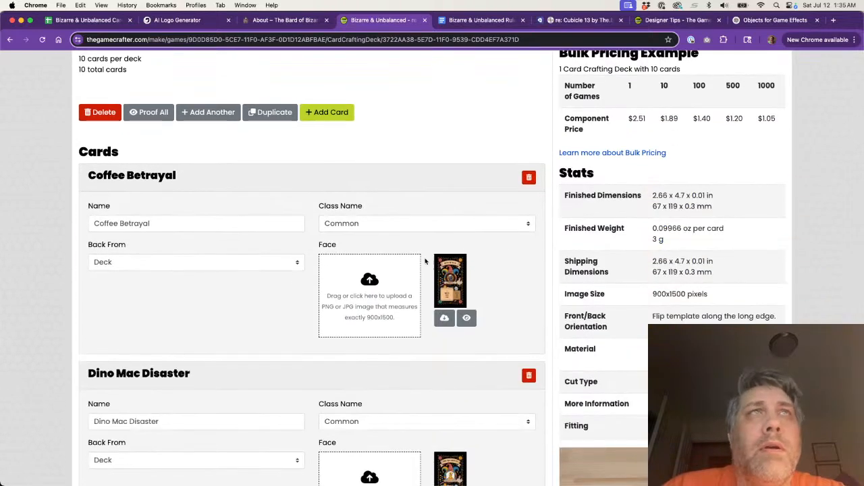
{"action": "left_click", "coordinate": [466, 319]}
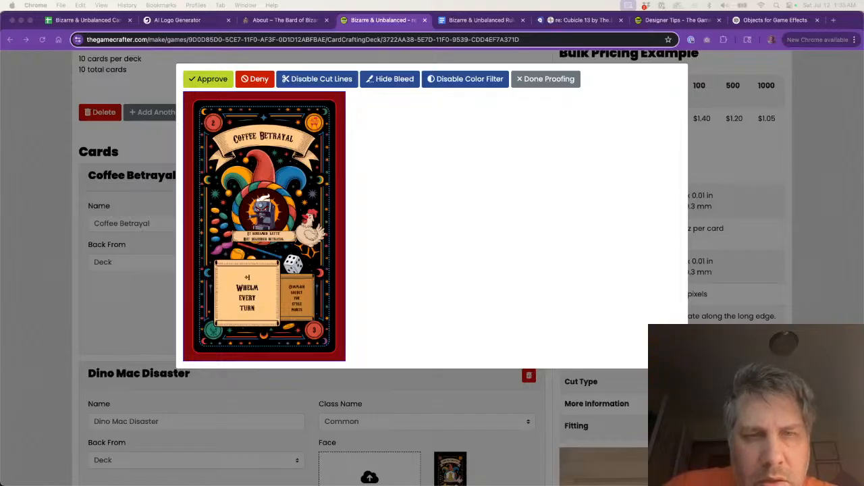
{"action": "left_click", "coordinate": [534, 80]}
{"action": "scroll", "coordinate": [450, 291], "scroll_direction": "down", "scroll_amount": 5}
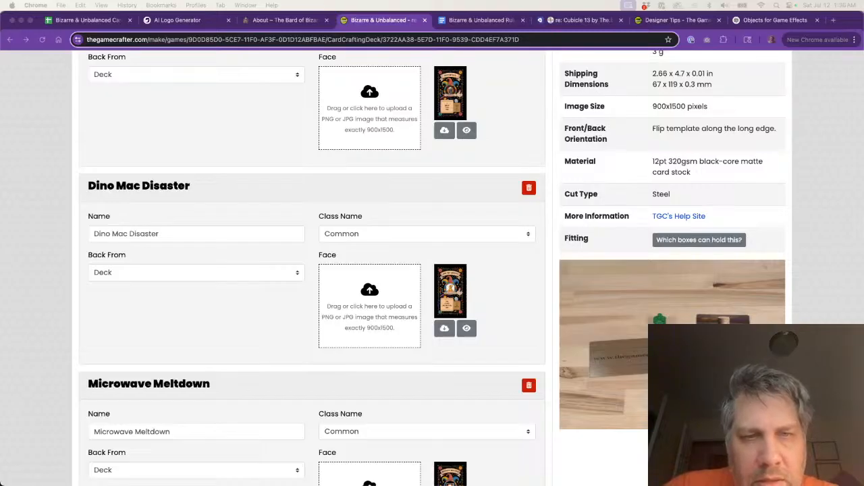
{"action": "left_click", "coordinate": [466, 328]}
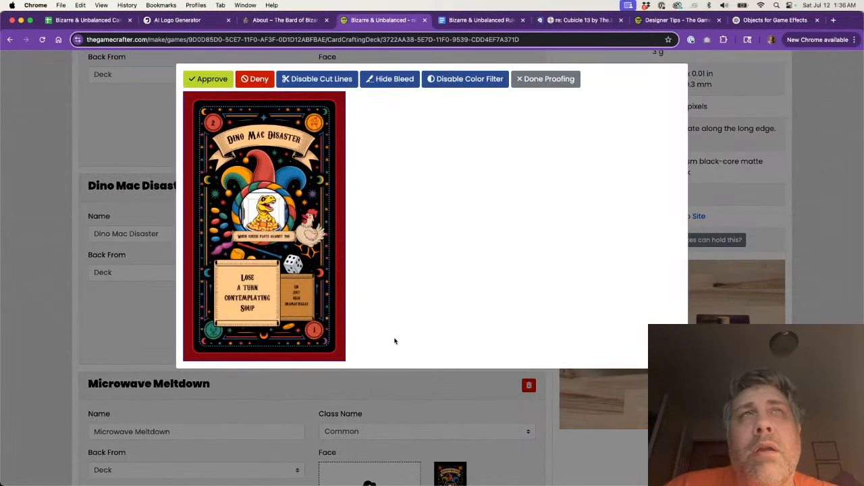
{"action": "left_click", "coordinate": [544, 79]}
- Examine the face proof of the Microwave Meltdown card in the Burdens deck
{"action": "scroll", "coordinate": [488, 307], "scroll_direction": "down", "scroll_amount": 5}
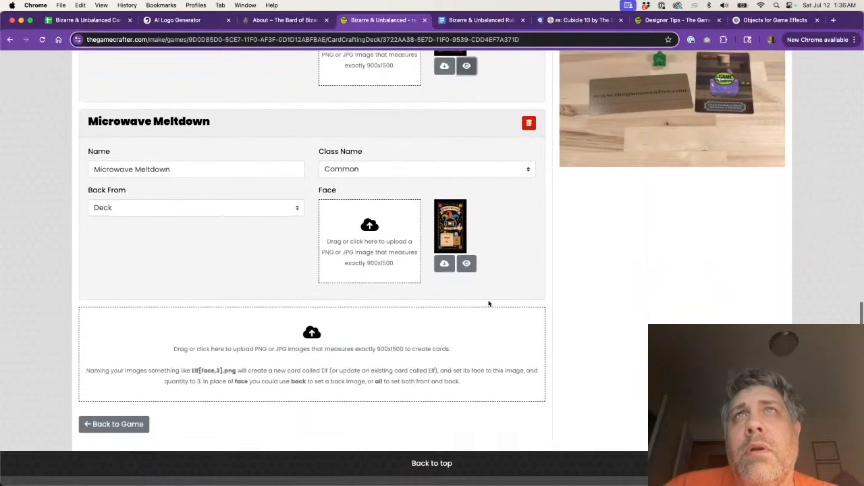
{"action": "left_click", "coordinate": [465, 264]}
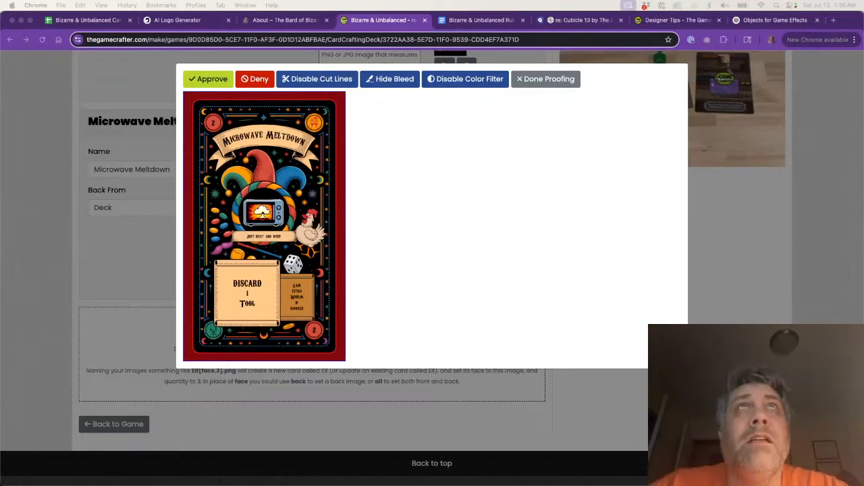
{"action": "left_click", "coordinate": [547, 79]}
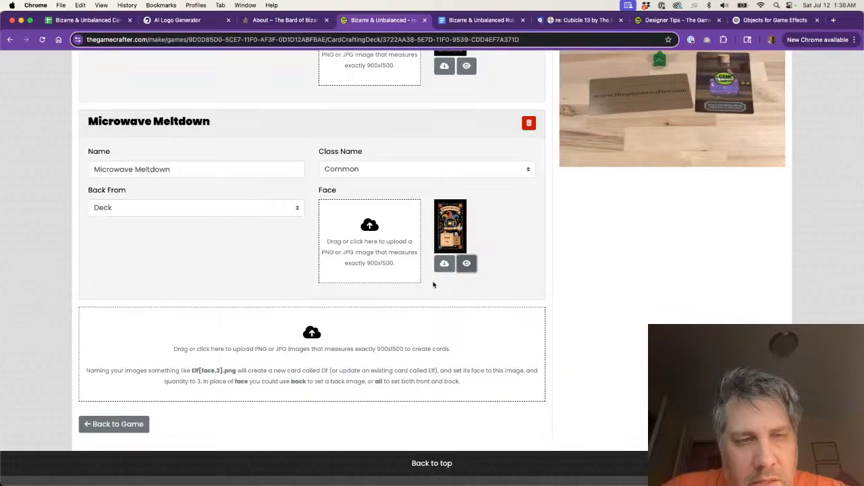
- Go back to the game's component list and open the Effects deck
{"action": "scroll", "coordinate": [231, 161], "scroll_direction": "up", "scroll_amount": 20}
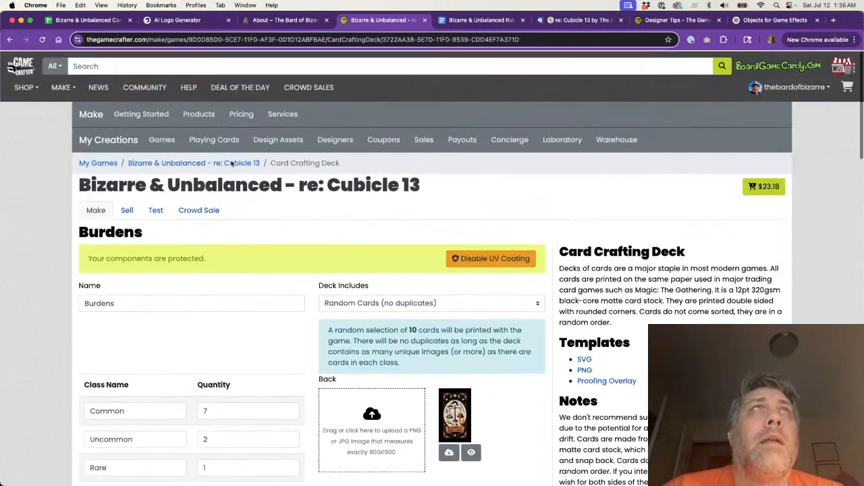
{"action": "left_click", "coordinate": [232, 163]}
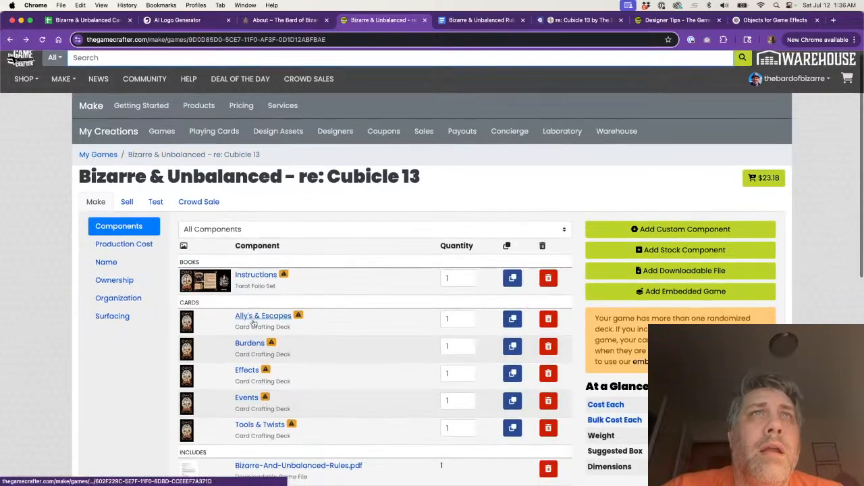
{"action": "scroll", "coordinate": [251, 318], "scroll_direction": "down", "scroll_amount": 2}
{"action": "left_click", "coordinate": [247, 285]}
- Examine the face proof of the Emergency Snack Rush card in the Effects deck
{"action": "scroll", "coordinate": [405, 278], "scroll_direction": "down", "scroll_amount": 15}
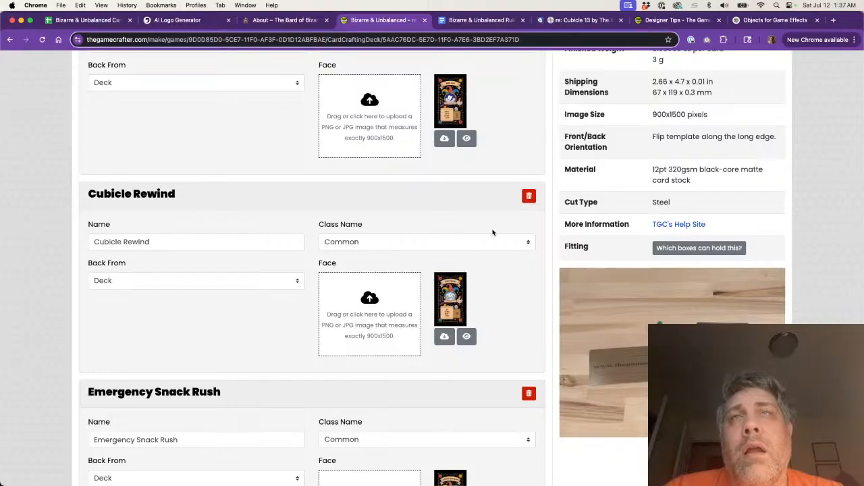
{"action": "scroll", "coordinate": [493, 233], "scroll_direction": "down", "scroll_amount": 3}
{"action": "scroll", "coordinate": [480, 367], "scroll_direction": "down", "scroll_amount": 3}
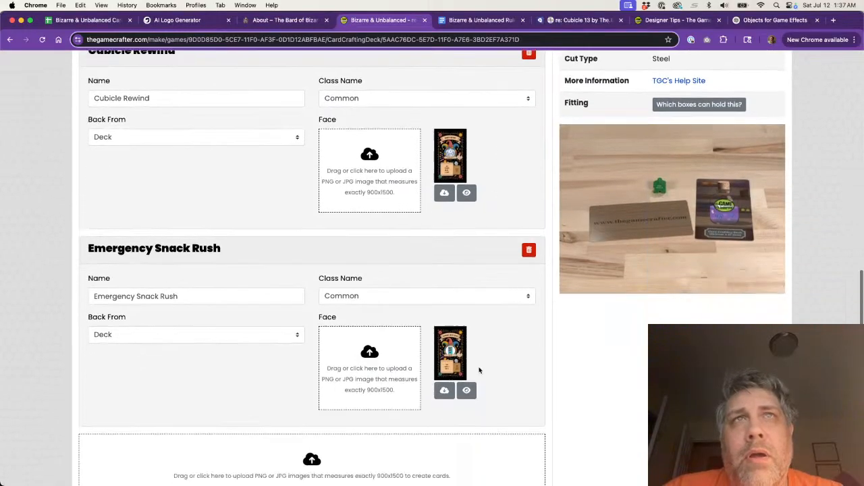
{"action": "mouse_move", "coordinate": [467, 372]}
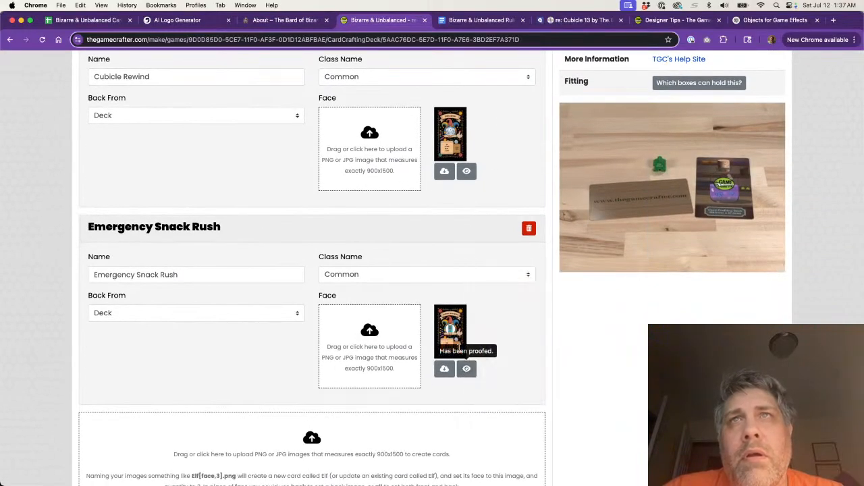
{"action": "left_click", "coordinate": [467, 370]}
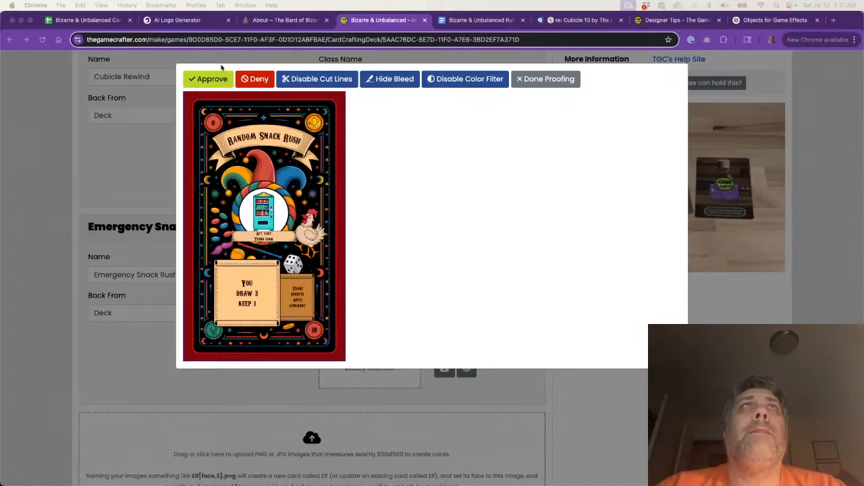
- Switch to the Bizarre & Unbalanced Cards spreadsheet and start row 14 of the Final sheet with number 13, type Twist and Whelm 0
{"action": "left_click", "coordinate": [92, 21]}
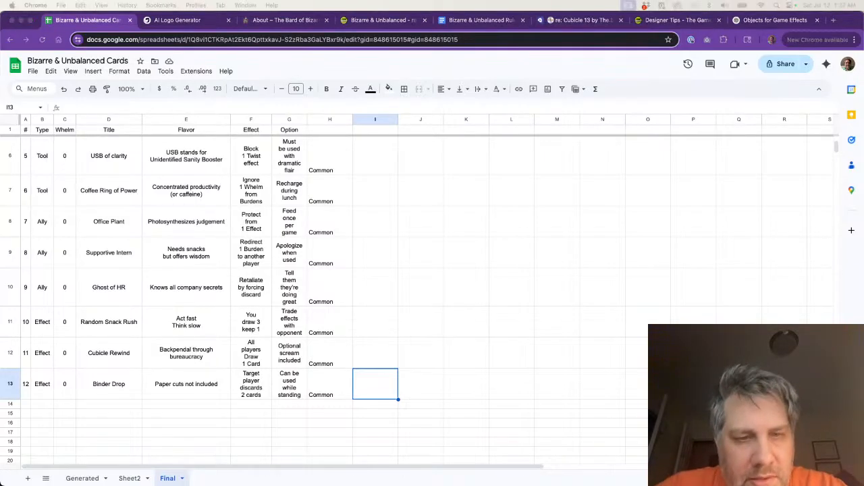
{"action": "left_click", "coordinate": [27, 405]}
{"action": "type", "text": "13"}
{"action": "key", "text": "Tab"}
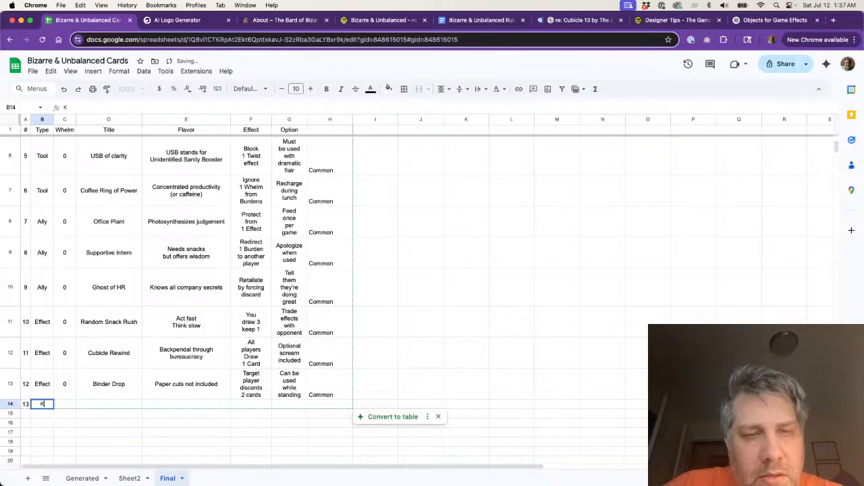
{"action": "type", "text": "Twist"}
{"action": "key", "text": "Tab"}
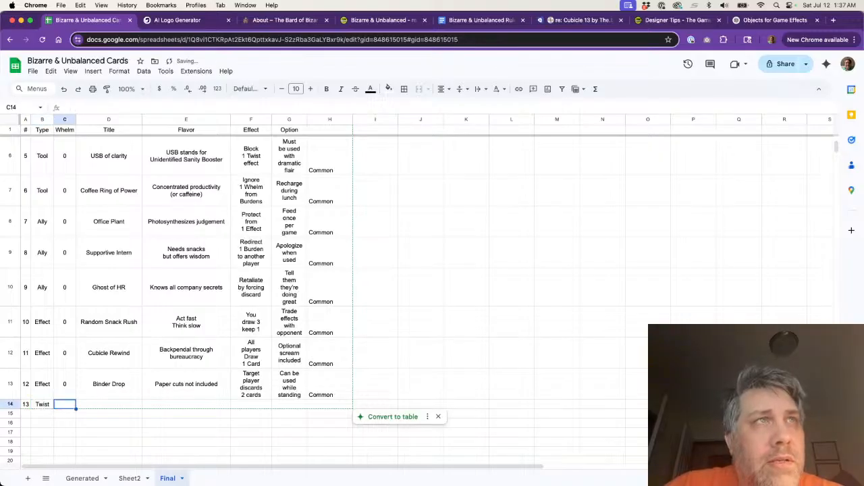
{"action": "type", "text": "0"}
{"action": "key", "text": "Tab"}
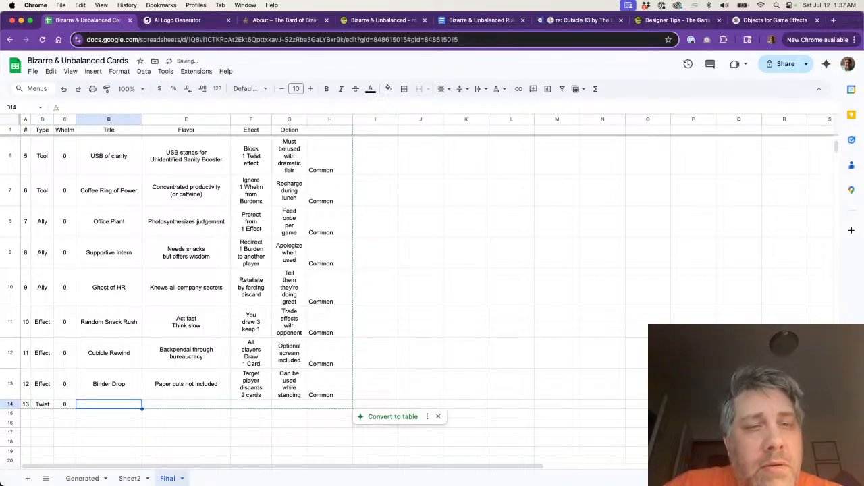
{"action": "type", "text": "Surpi"}
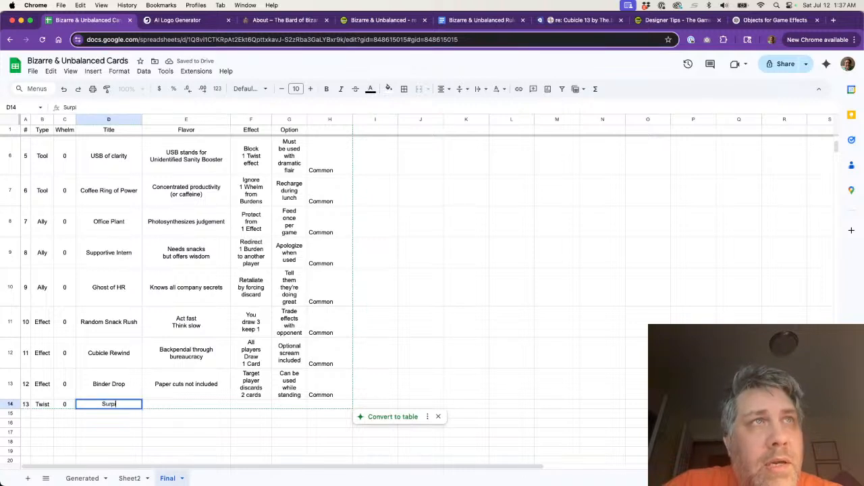
{"action": "key", "text": "BackSpace"}
{"action": "key", "text": "BackSpace"}
{"action": "key", "text": "BackSpace"}
{"action": "key", "text": "BackSpace"}
{"action": "key", "text": "BackSpace"}
- Enter the title "Policy Update" and the two-line flavor text "Suprise!" / "Everything's worse now" for card 13
{"action": "type", "text": "Policy Update"}
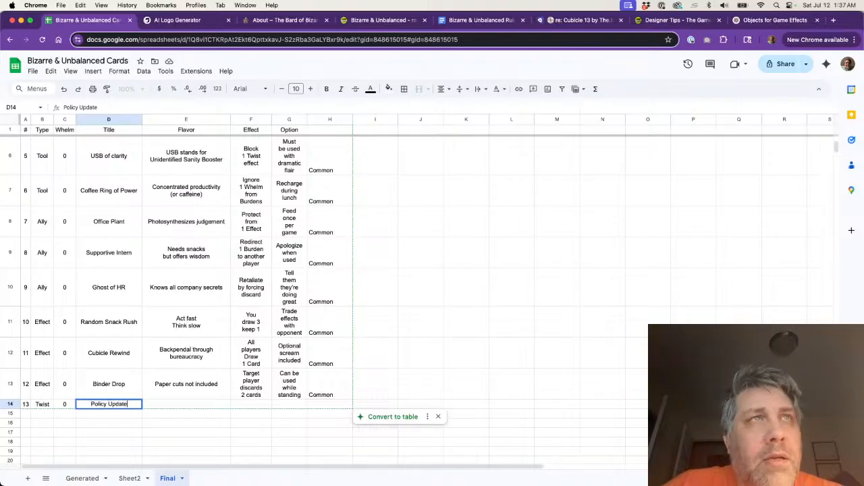
{"action": "key", "text": "Tab"}
{"action": "type", "text": "Suprise"}
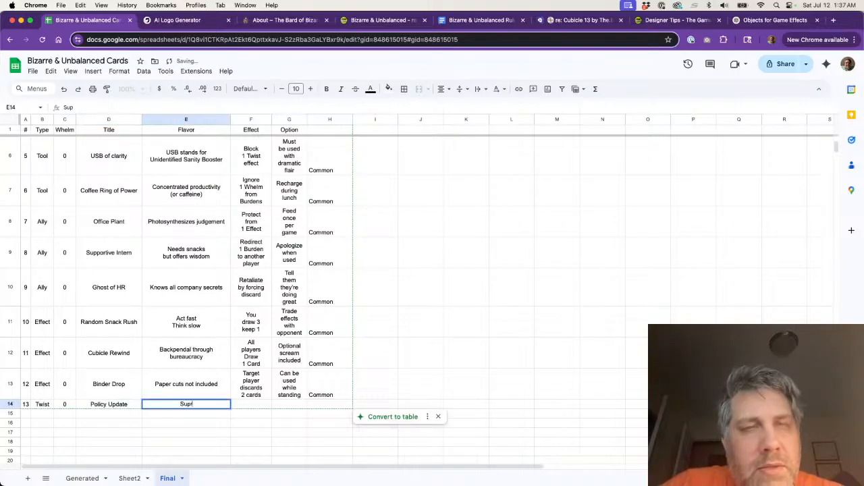
{"action": "type", "text": "!"}
{"action": "key", "text": "alt+Return"}
{"action": "type", "text": "Every"}
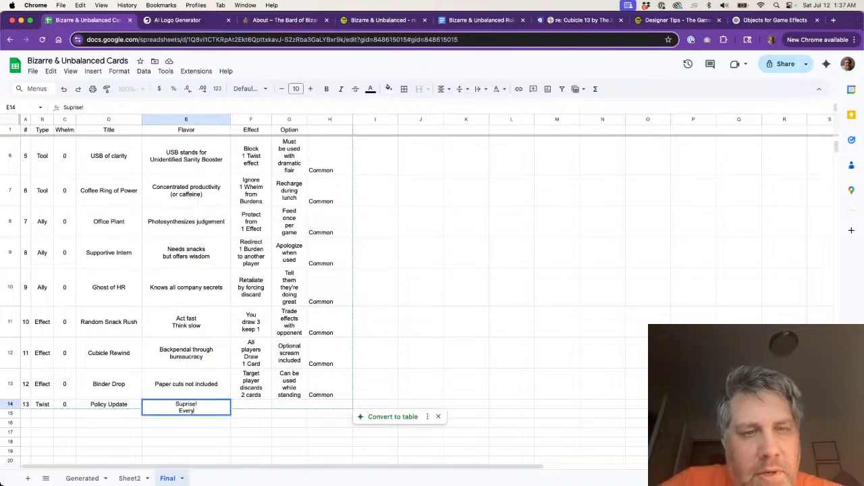
{"action": "type", "text": "thi"}
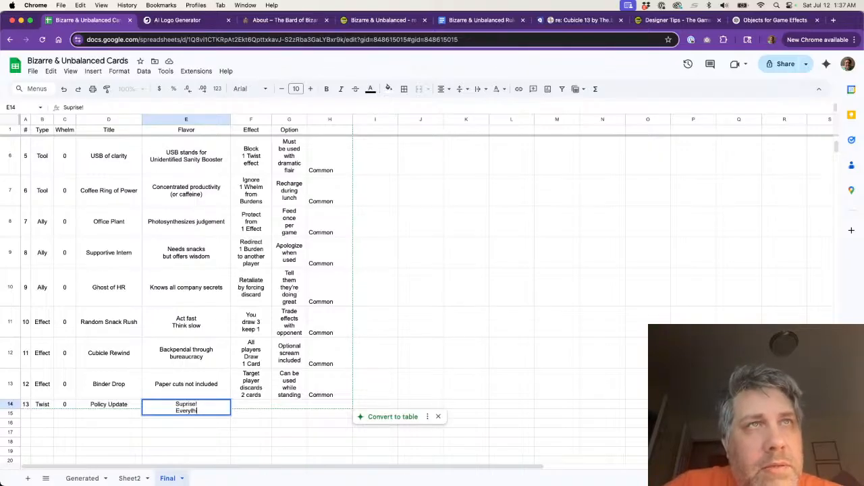
{"action": "type", "text": "ng's worse now"}
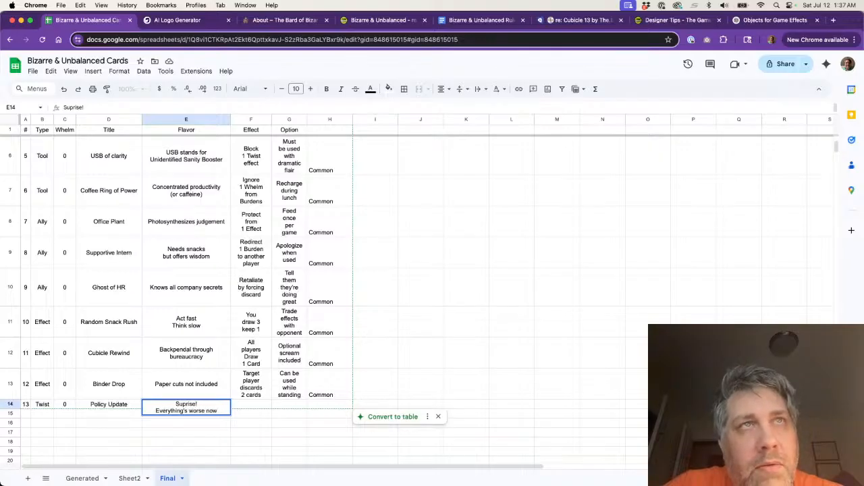
- Enter card 13's effect text over four lines: "Discard" / "down" / "to" / "3 cards"
{"action": "key", "text": "Tab"}
{"action": "type", "text": "Discard dow"}
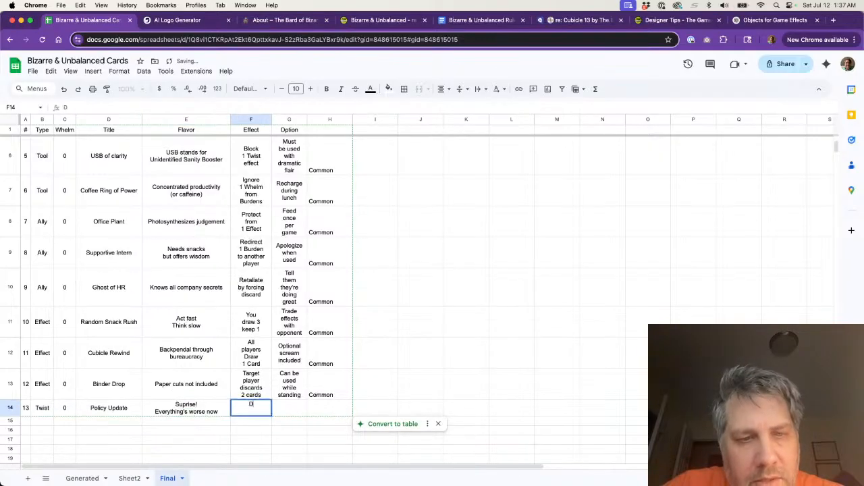
{"action": "key", "text": "BackSpace"}
{"action": "key", "text": "BackSpace"}
{"action": "key", "text": "BackSpace"}
{"action": "key", "text": "BackSpace"}
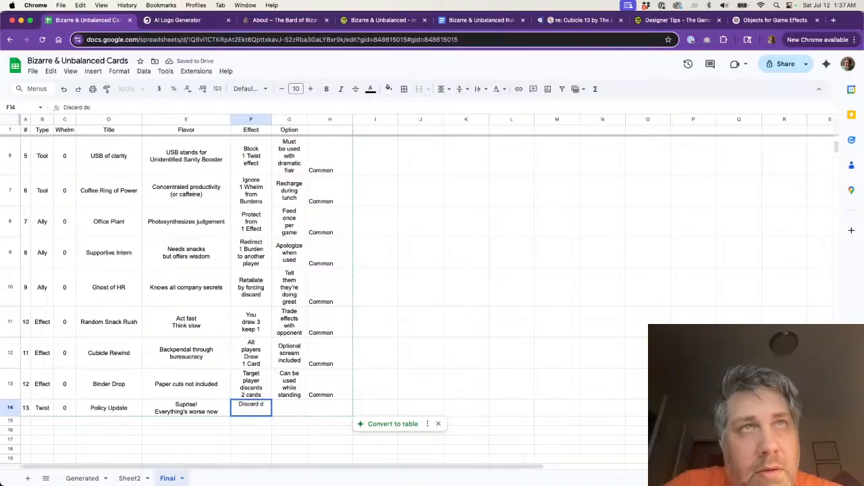
{"action": "key", "text": "alt+Return"}
{"action": "type", "text": "down"}
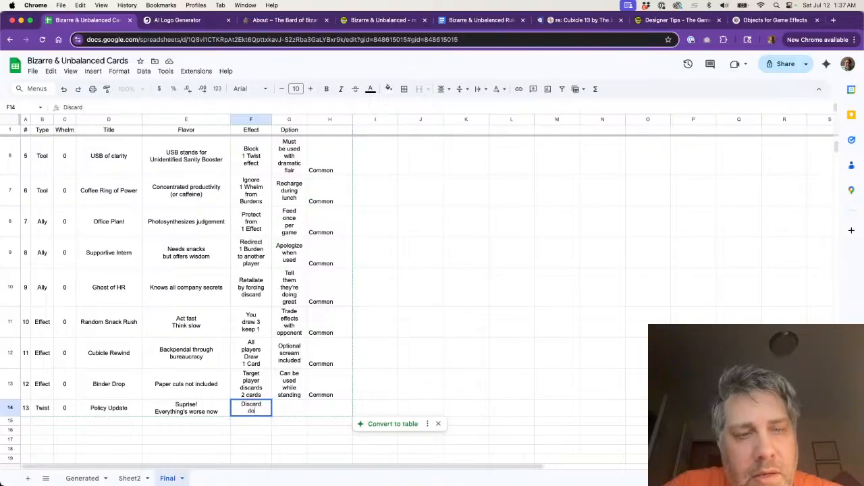
{"action": "key", "text": "alt+Return"}
{"action": "type", "text": "to"}
{"action": "key", "text": "alt+Return"}
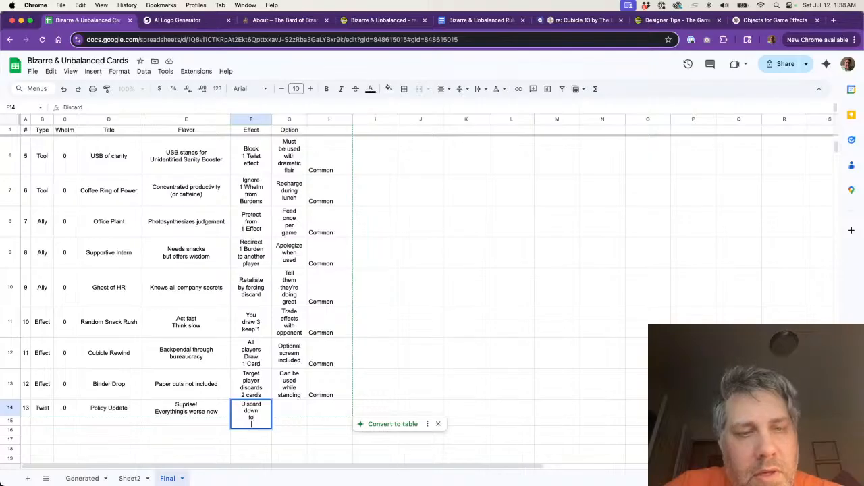
{"action": "type", "text": "3 cards"}
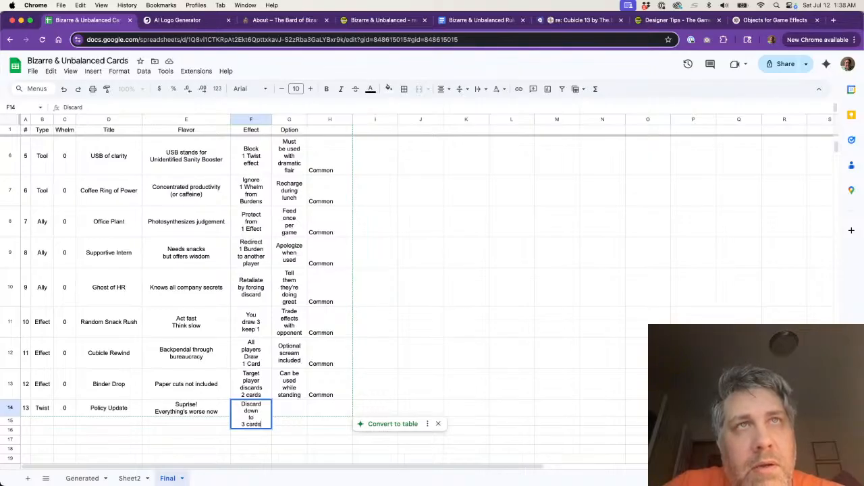
{"action": "key", "text": "Tab"}
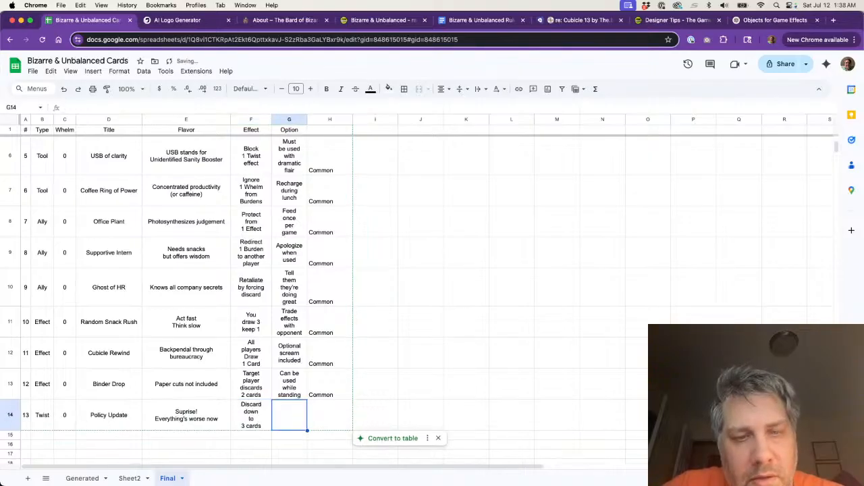
- Enter card 13's option text over four lines, "Must" / "narrate" / "your" / "confusion", and set its rarity to Common
{"action": "type", "text": "Must"}
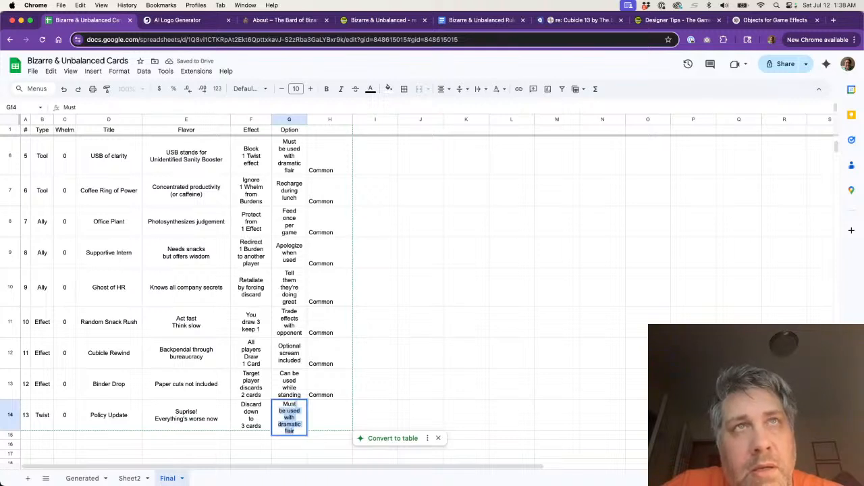
{"action": "key", "text": "alt+Return"}
{"action": "type", "text": "narrate"}
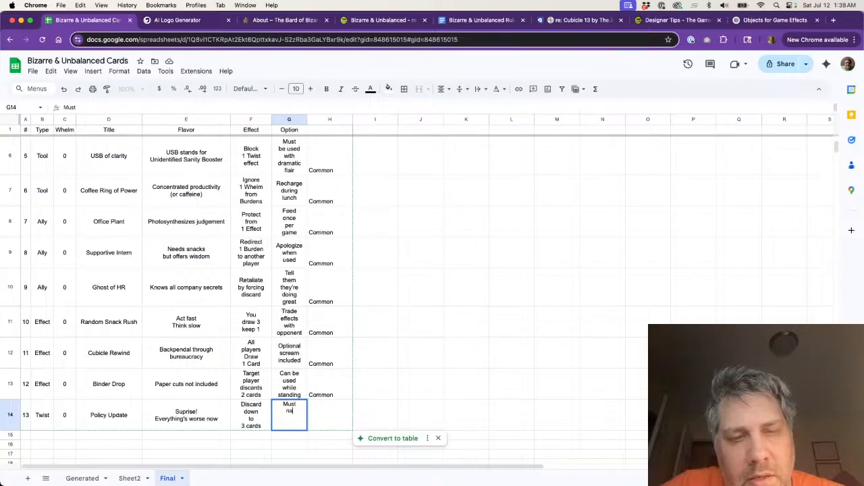
{"action": "type", "text": "your confusion"}
{"action": "key", "text": "Tab"}
{"action": "type", "text": "Common"}
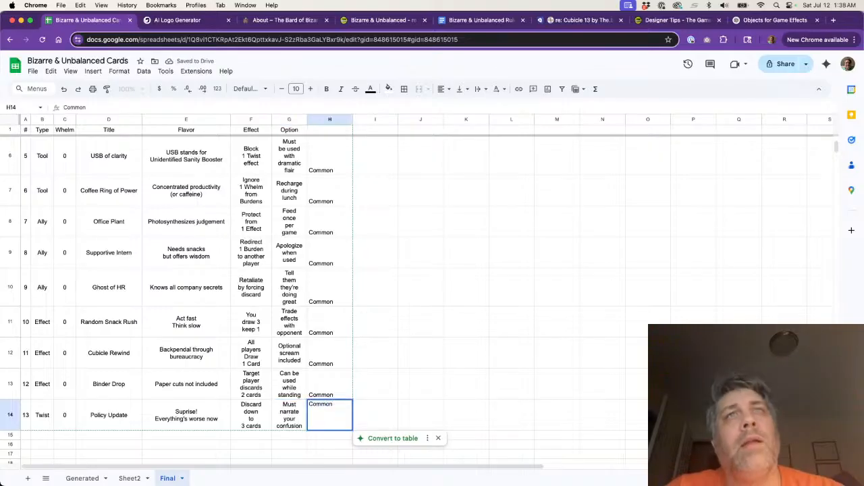
{"action": "key", "text": "Tab"}
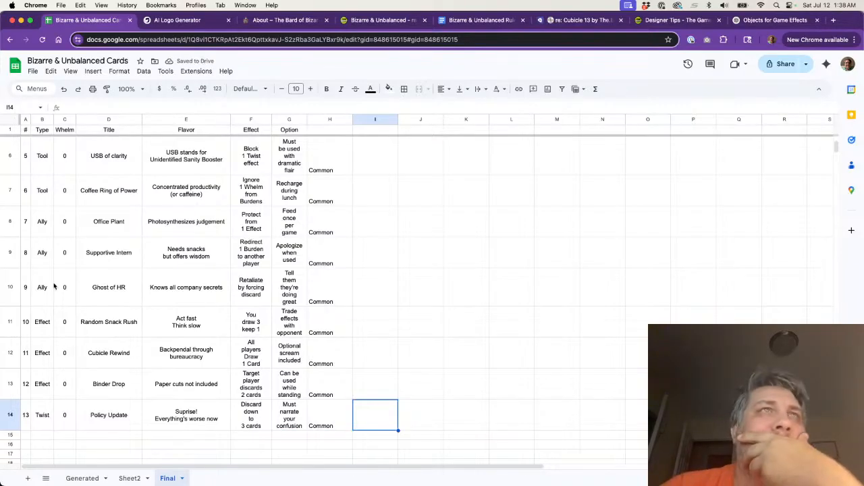
- Copy the expected-cards total formula in C11 of Sheet2 to G11, below the final card counts
{"action": "scroll", "coordinate": [232, 311], "scroll_direction": "up", "scroll_amount": 3}
{"action": "scroll", "coordinate": [232, 309], "scroll_direction": "down", "scroll_amount": 8}
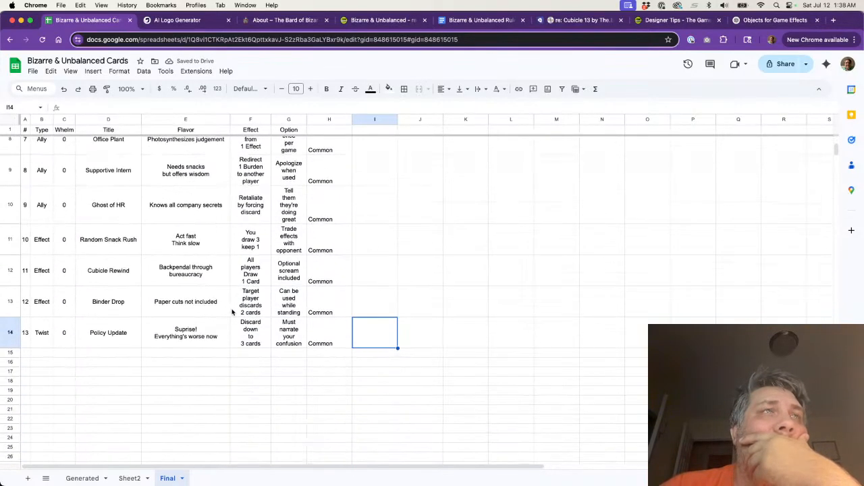
{"action": "left_click", "coordinate": [129, 478]}
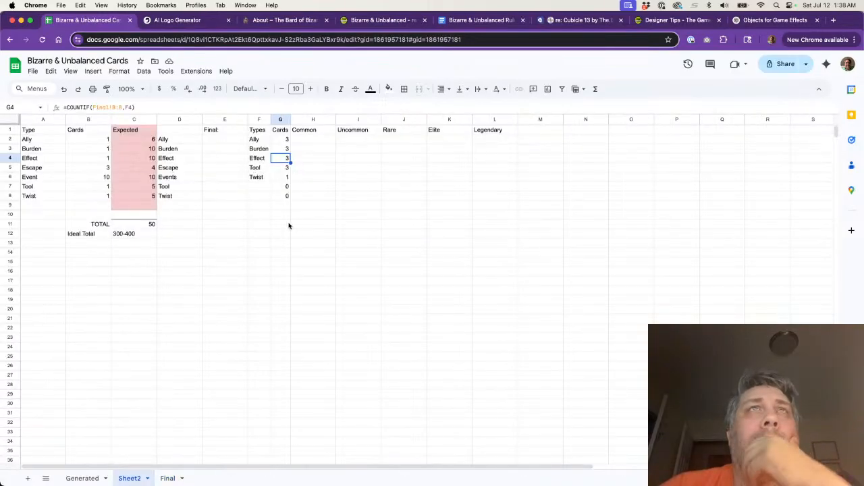
{"action": "left_click", "coordinate": [144, 227]}
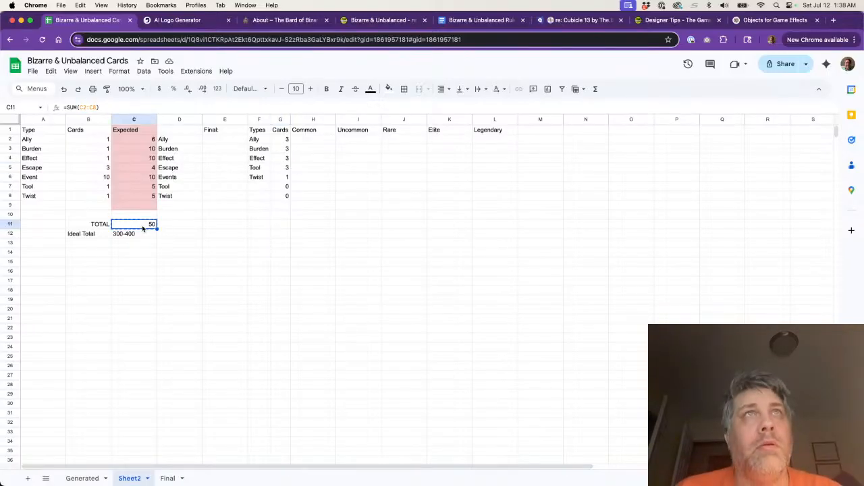
{"action": "key", "text": "Right"}
{"action": "key", "text": "Right"}
{"action": "key", "text": "Right"}
{"action": "key", "text": "Right"}
{"action": "key", "text": "super+v"}
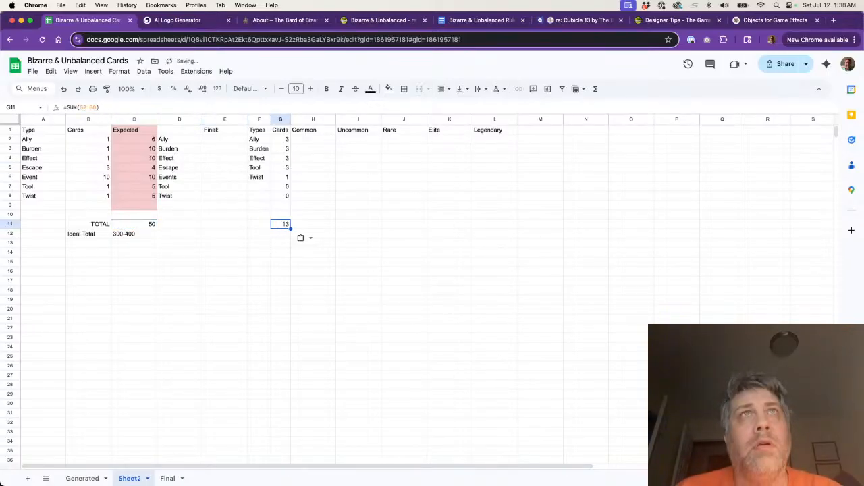
- Label the new sum of the final card counts "Total" in cell F11
{"action": "key", "text": "Left"}
{"action": "type", "text": "Total"}
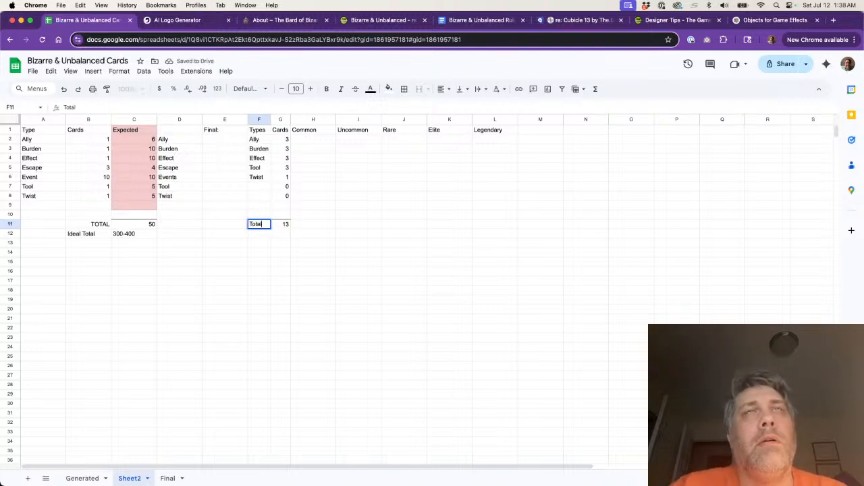
{"action": "key", "text": "Right"}
{"action": "key", "text": "Left"}
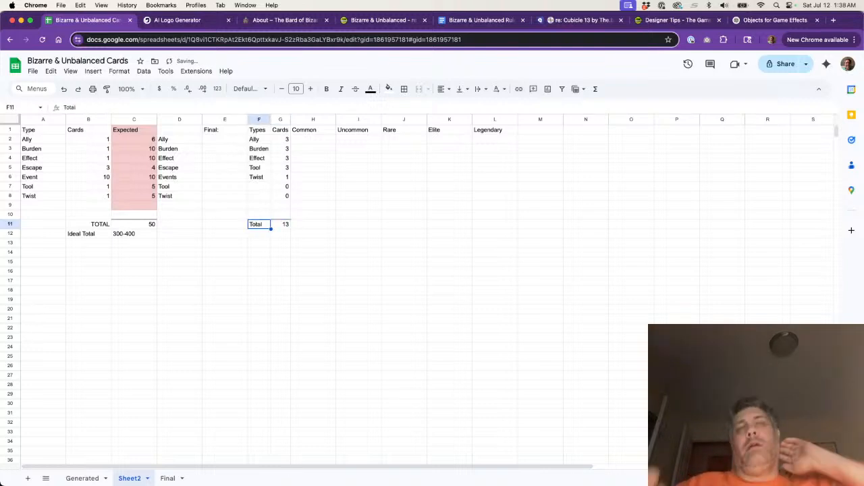